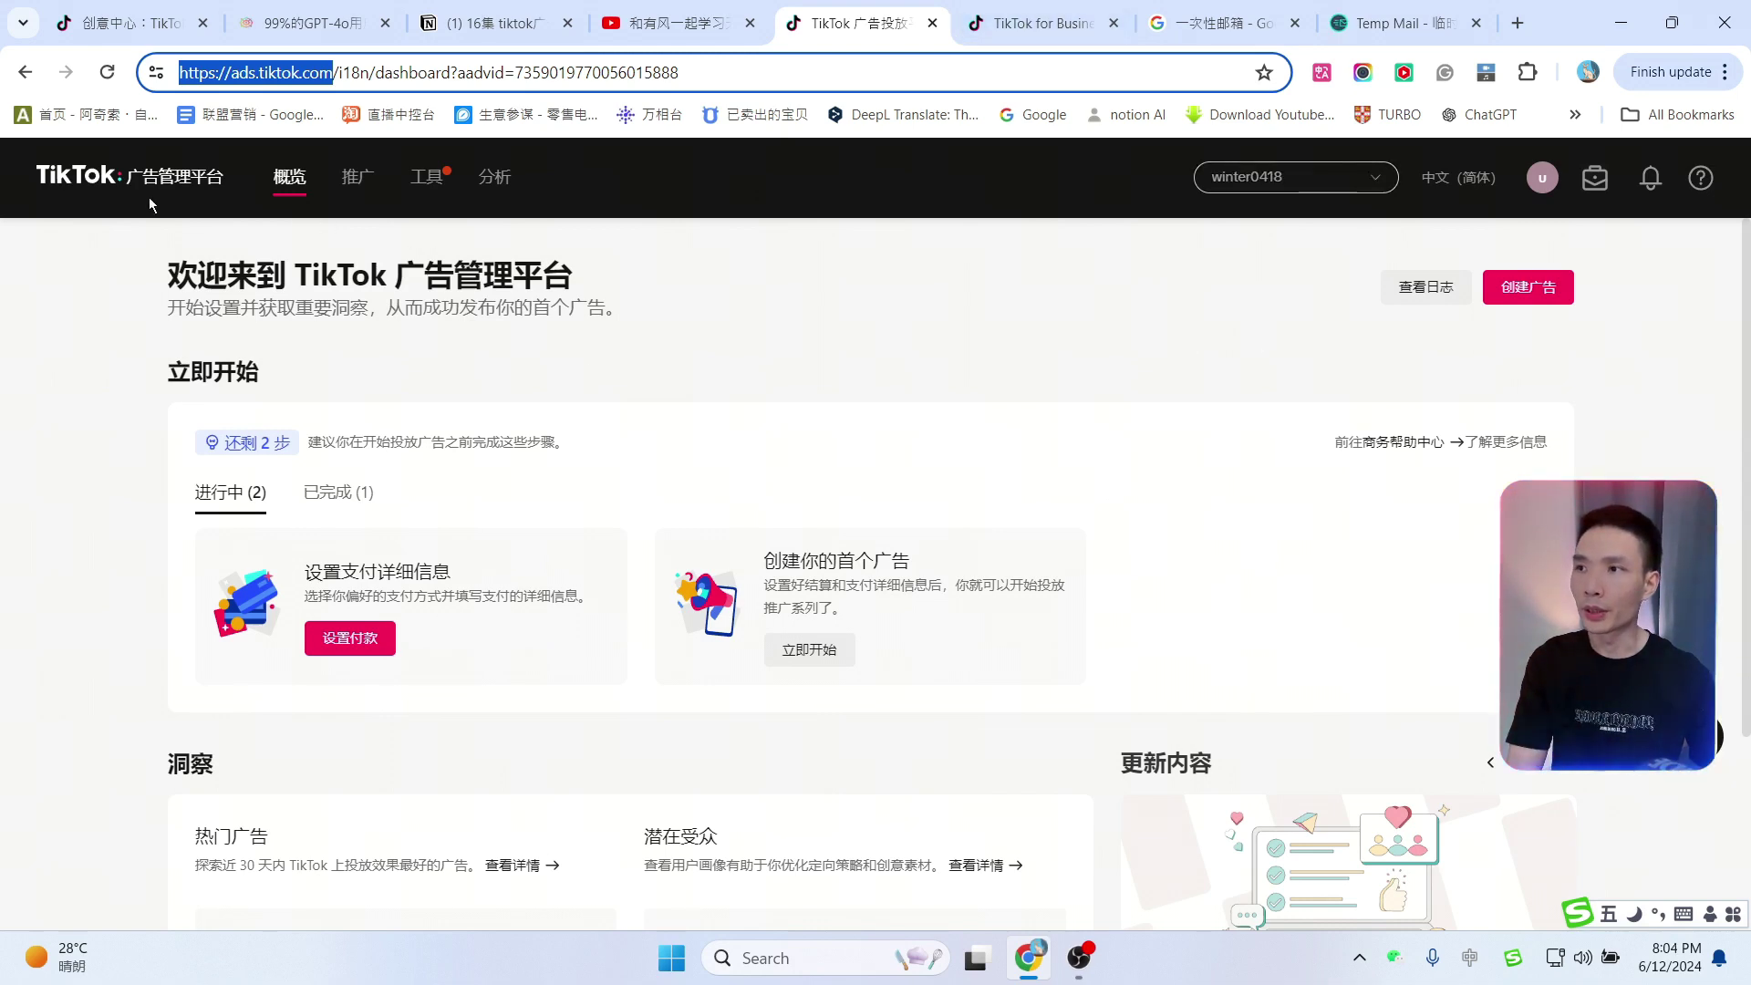
# Step: Open the TikTok for Business site and go to its advertiser sign-up page
pyautogui.click(1040, 23)
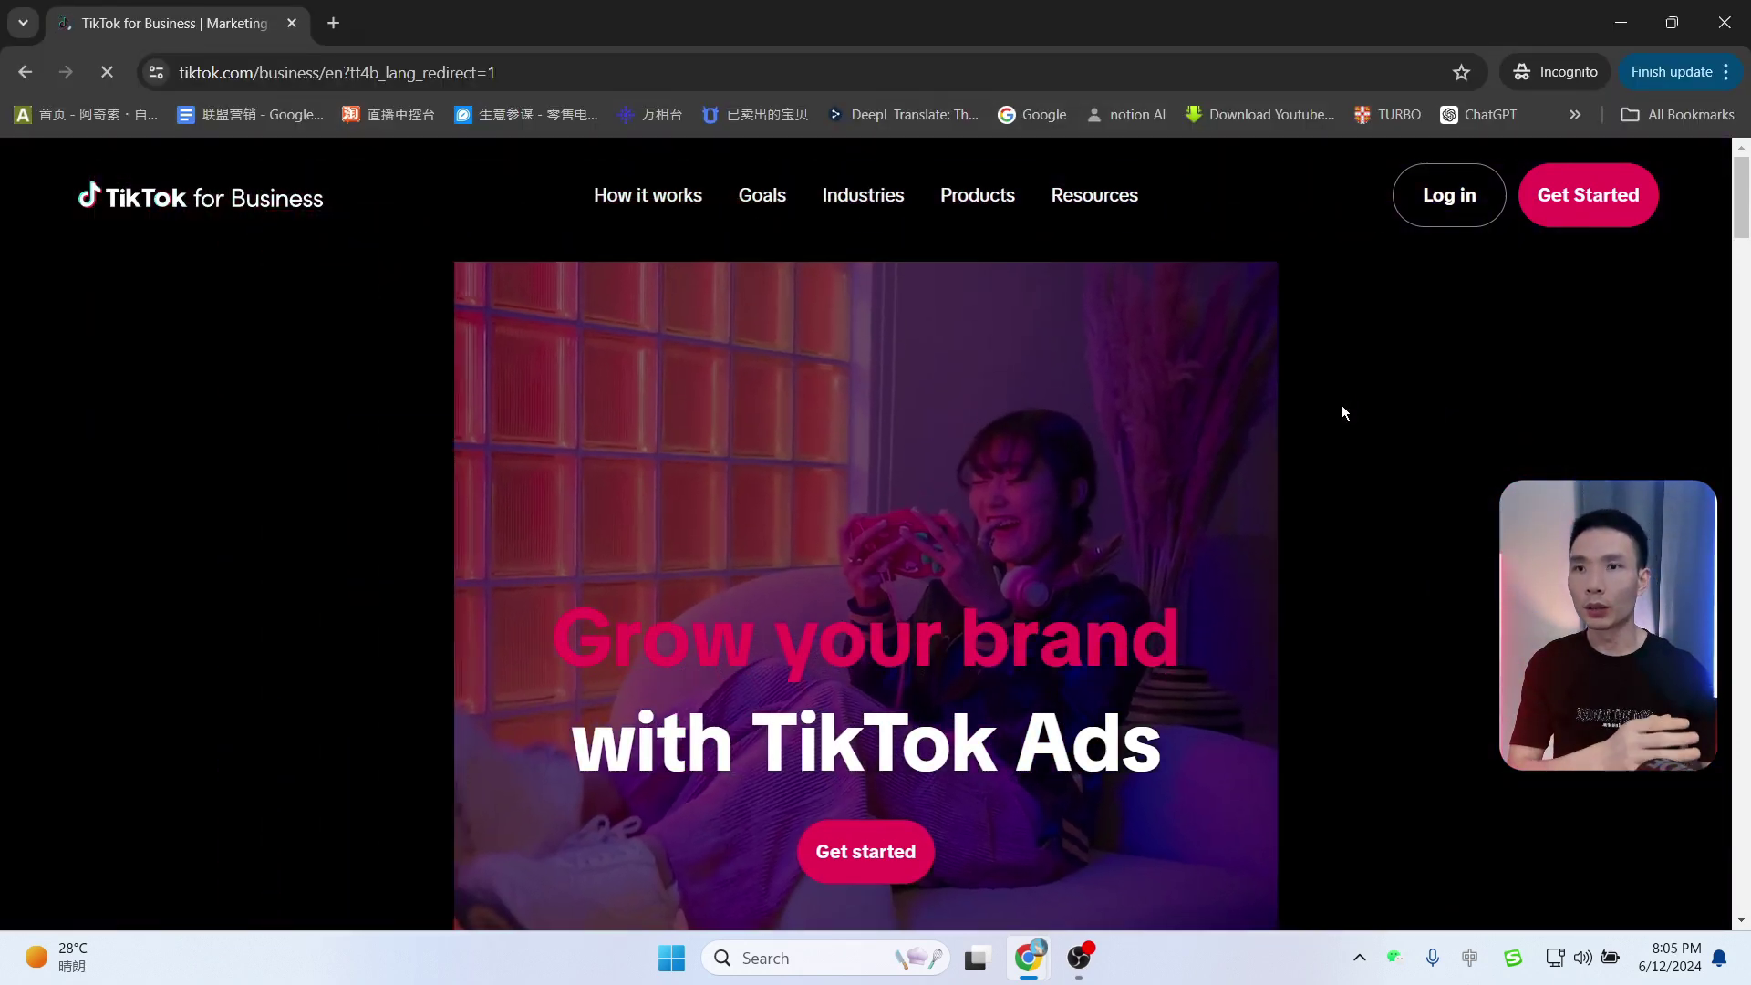
pyautogui.click(889, 852)
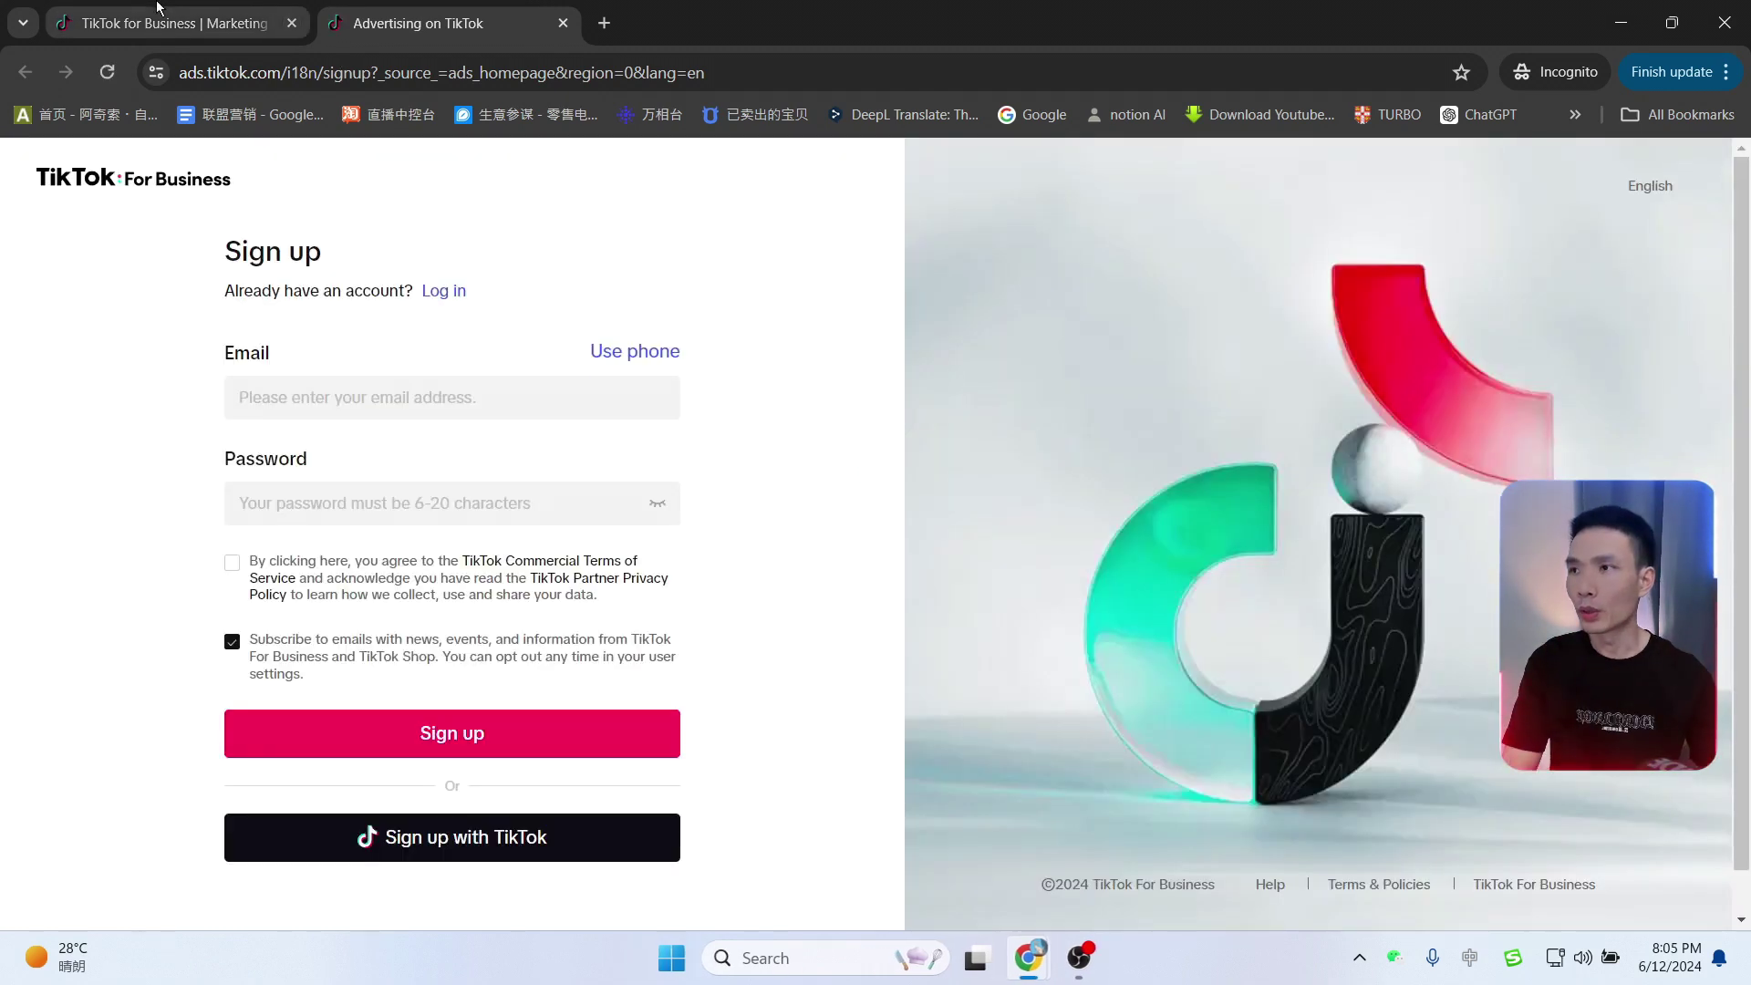
pyautogui.click(173, 23)
pyautogui.click(429, 23)
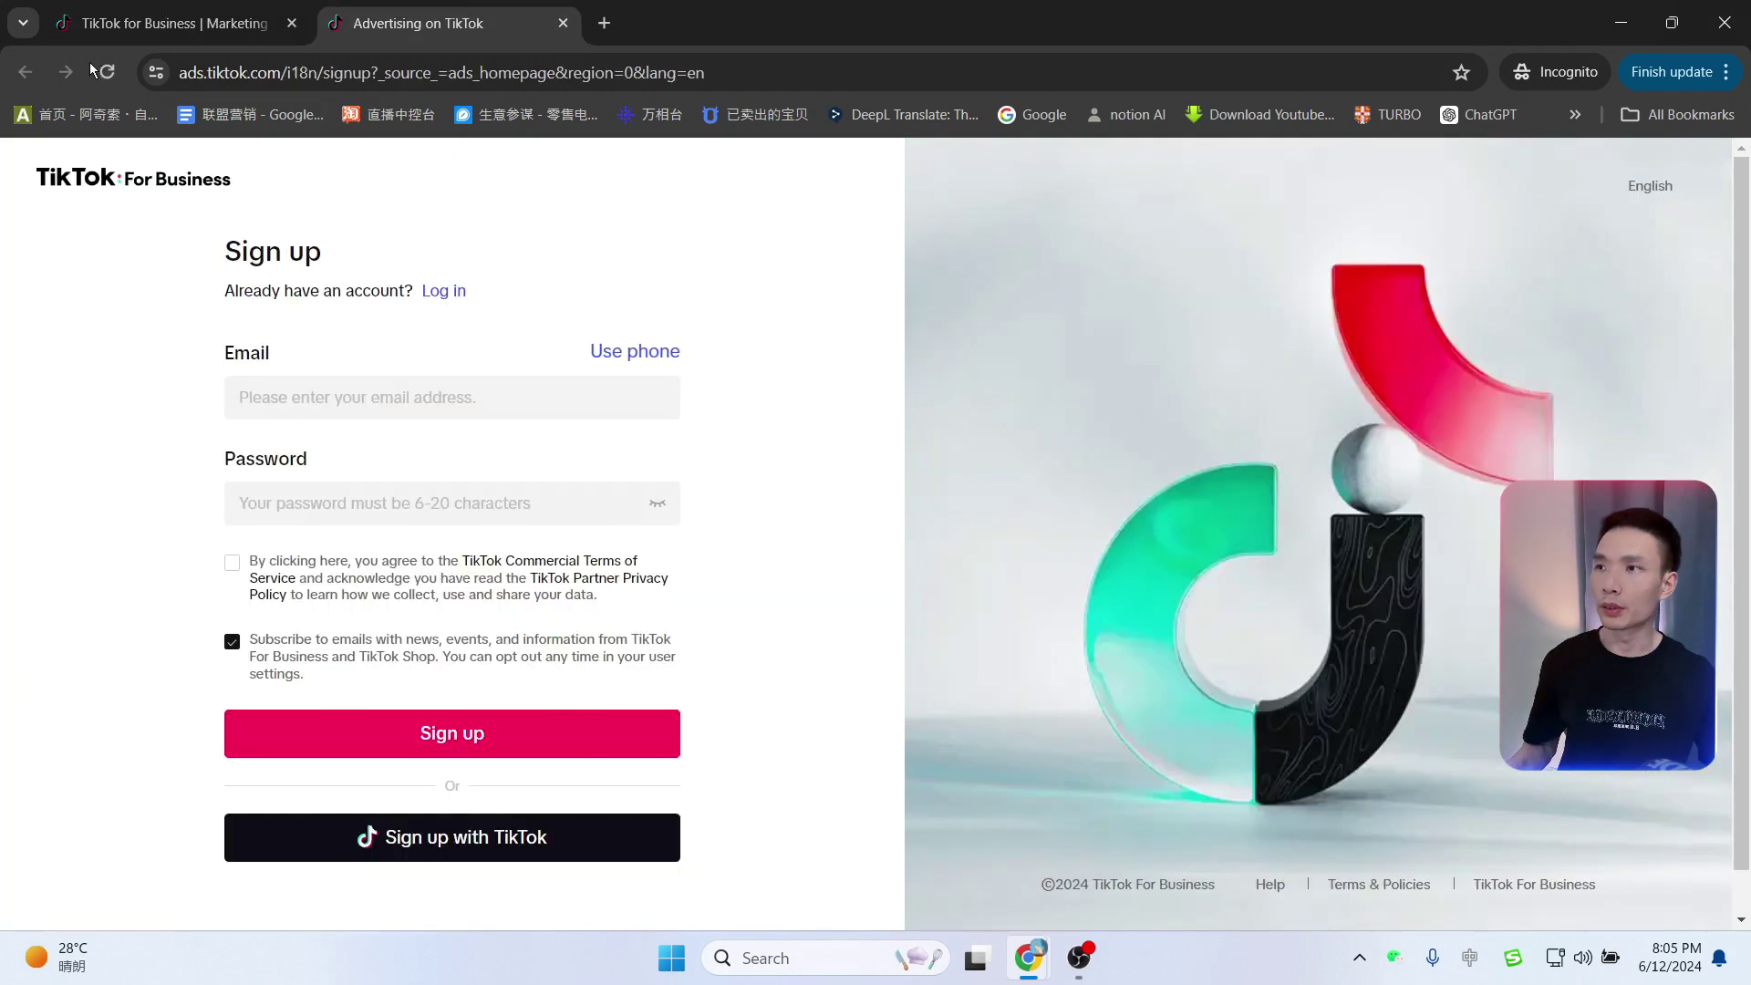
pyautogui.click(173, 23)
pyautogui.hotkey('ctrl', 'Tab')
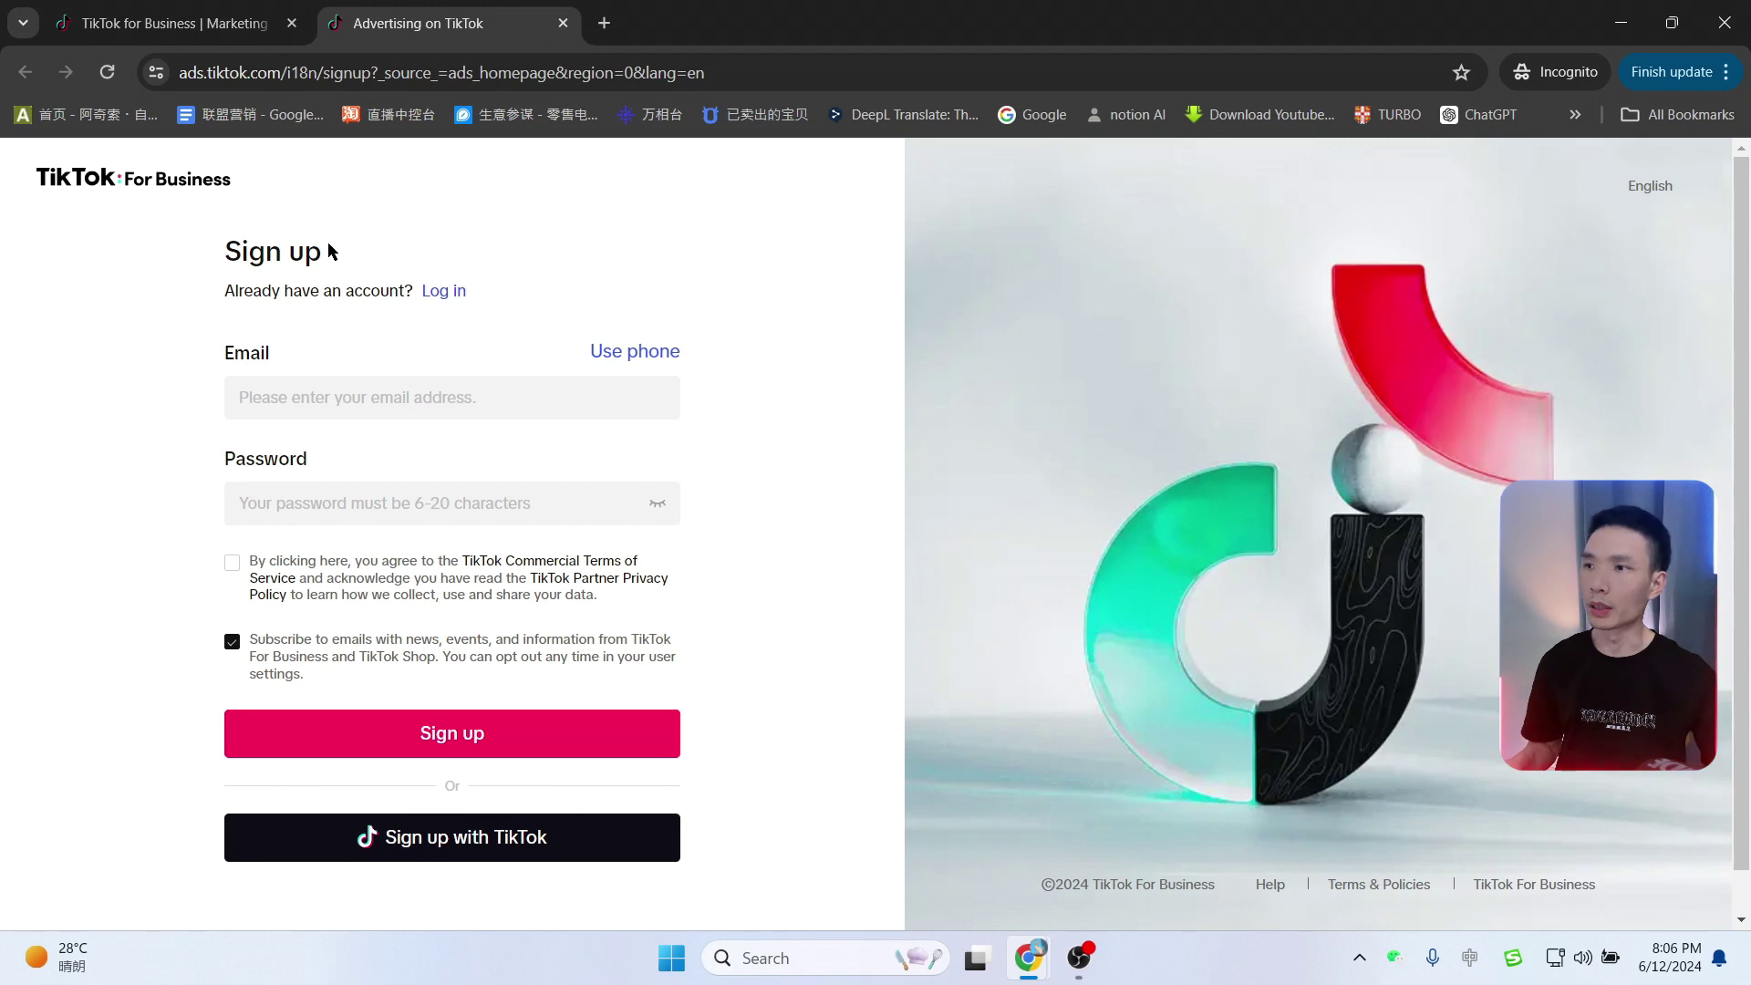
# Step: Fill in the sign-up email address and account password, and agree to the TikTok Commercial Terms of Service
pyautogui.hotkey('ctrl', 'v')
pyautogui.click(252, 498)
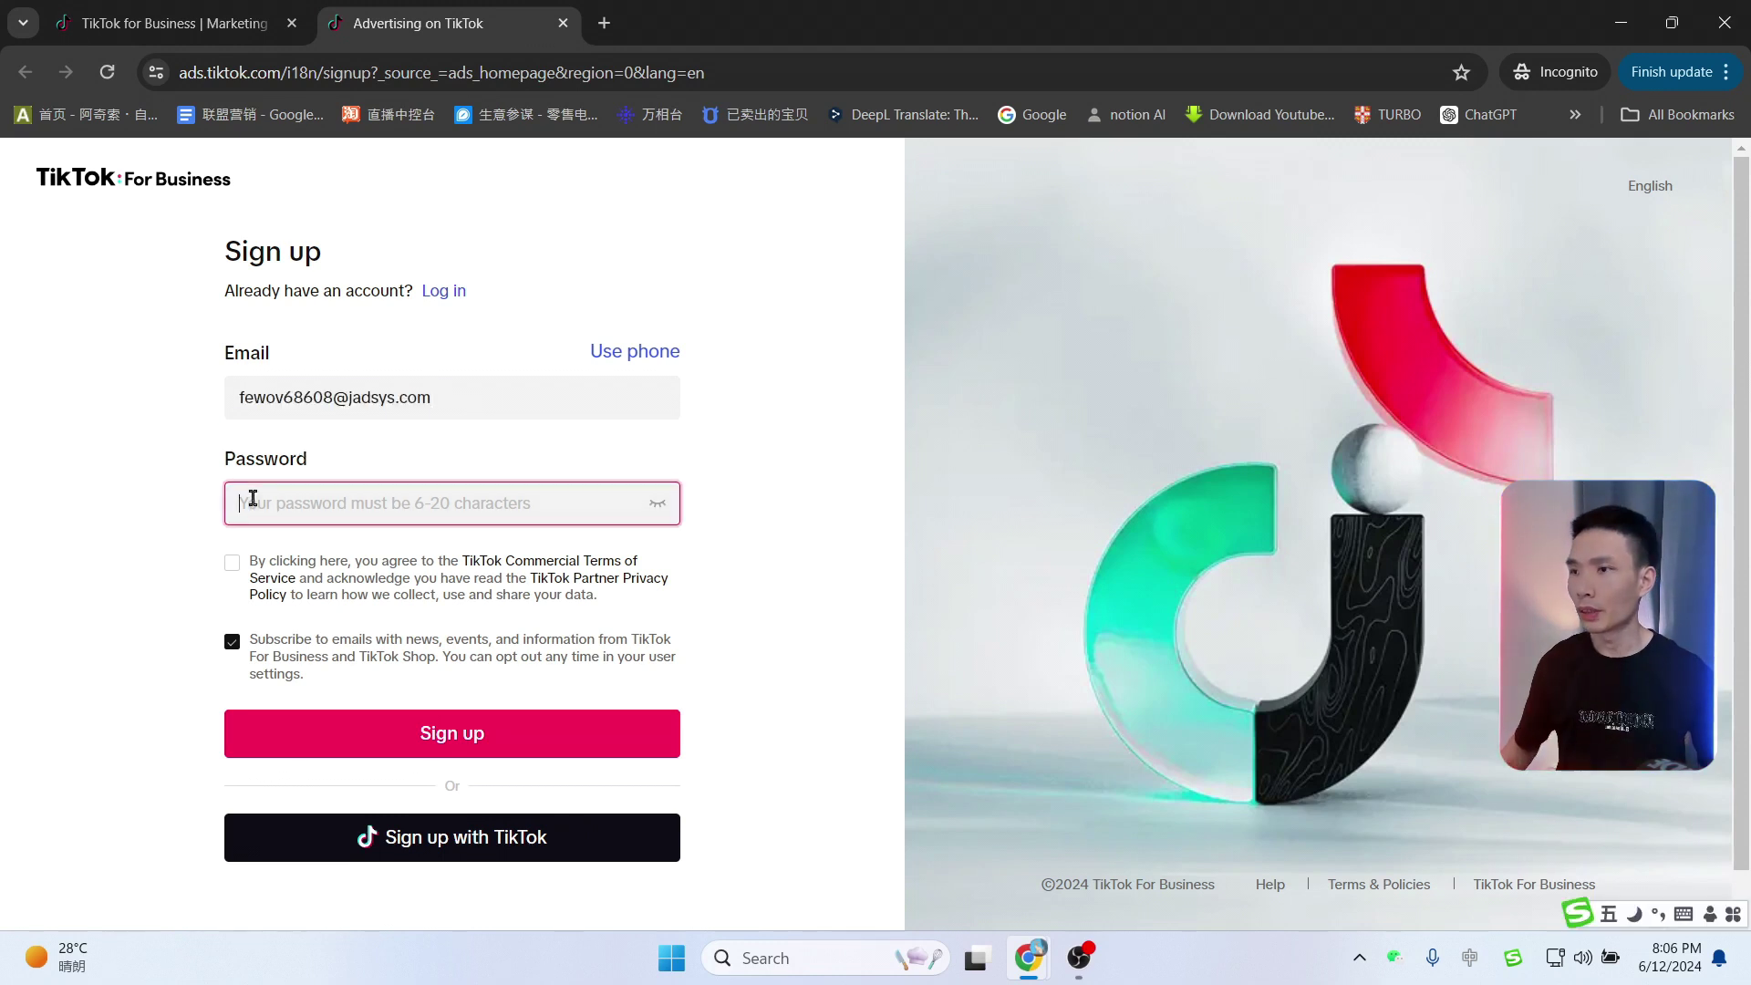
pyautogui.hotkey('ctrl', 'v')
pyautogui.click(232, 562)
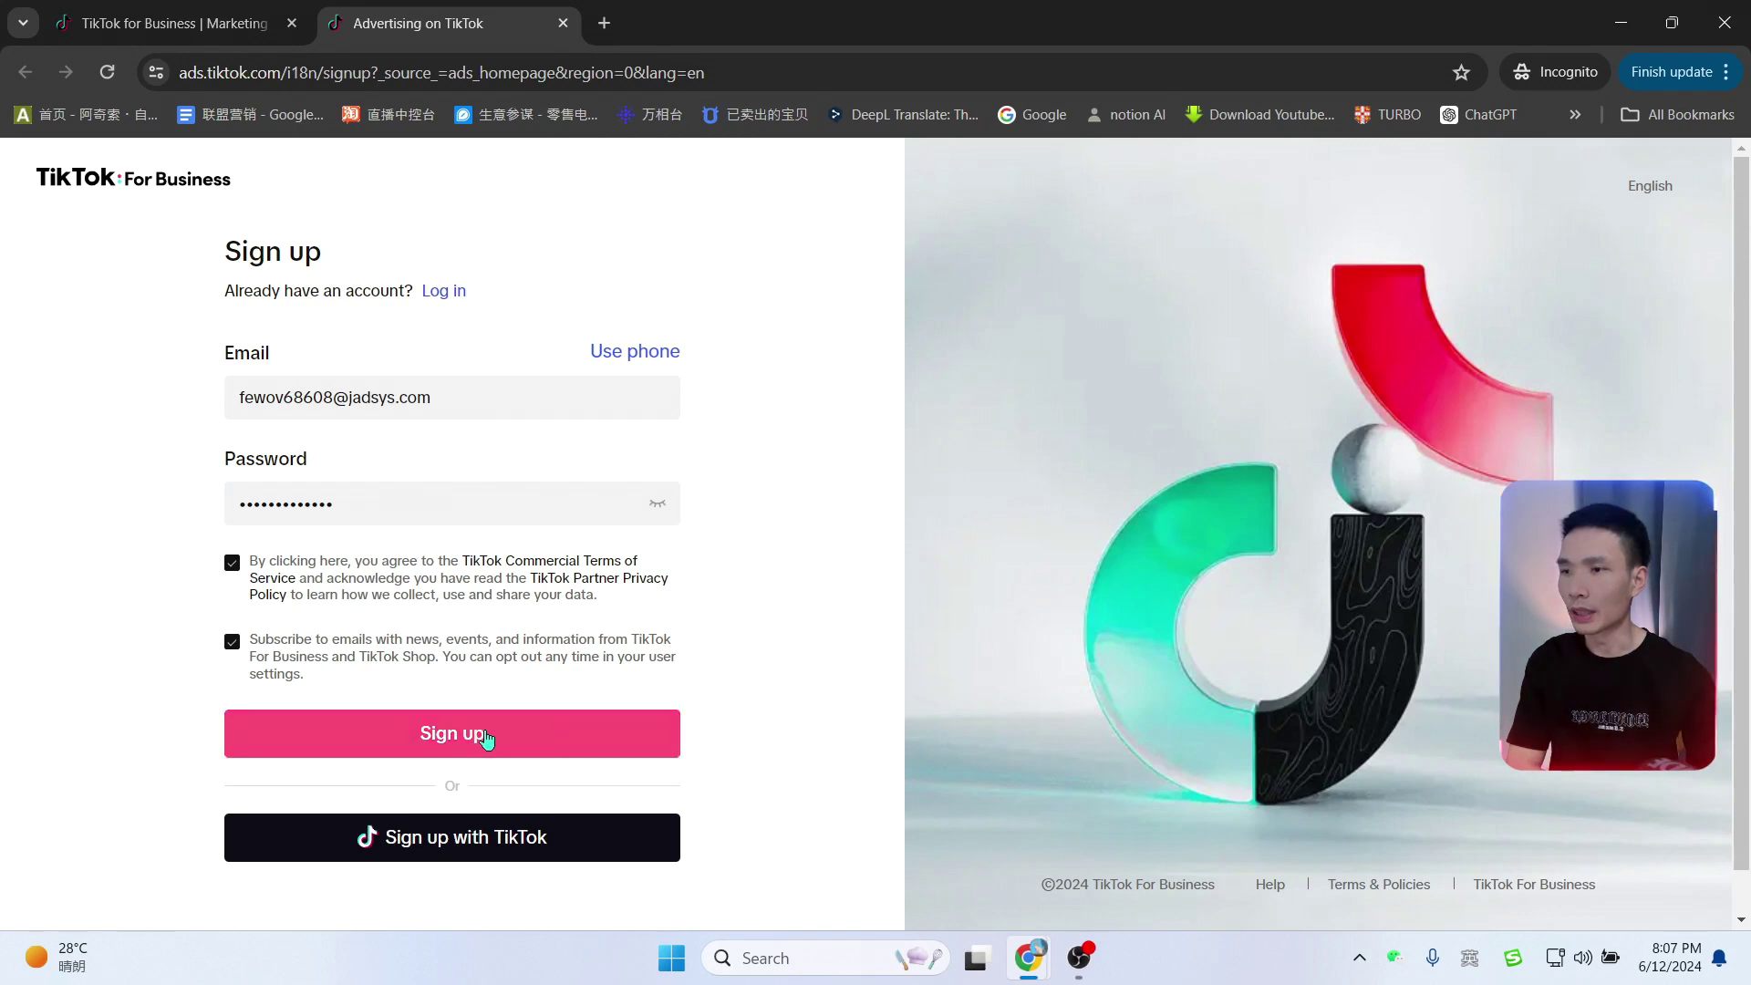
# Step: Submit the sign-up form and solve the verification puzzle by selecting the two objects with the same shape
pyautogui.click(465, 741)
pyautogui.click(869, 474)
pyautogui.click(976, 536)
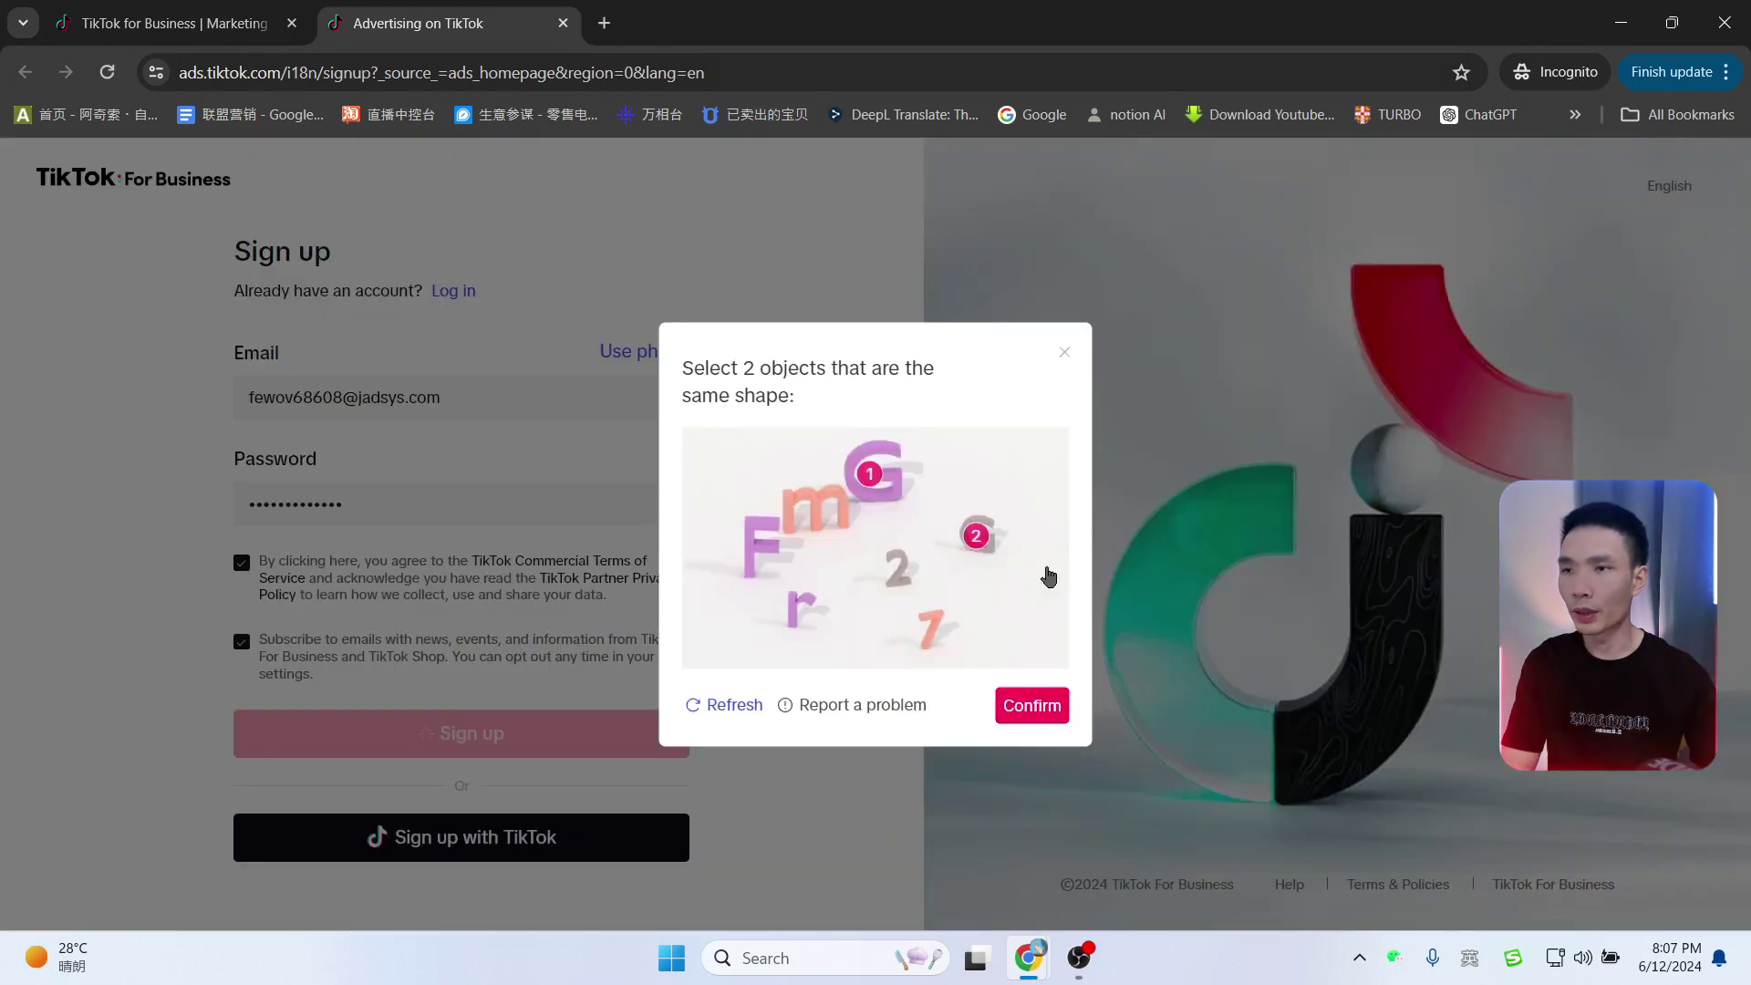
pyautogui.click(1042, 704)
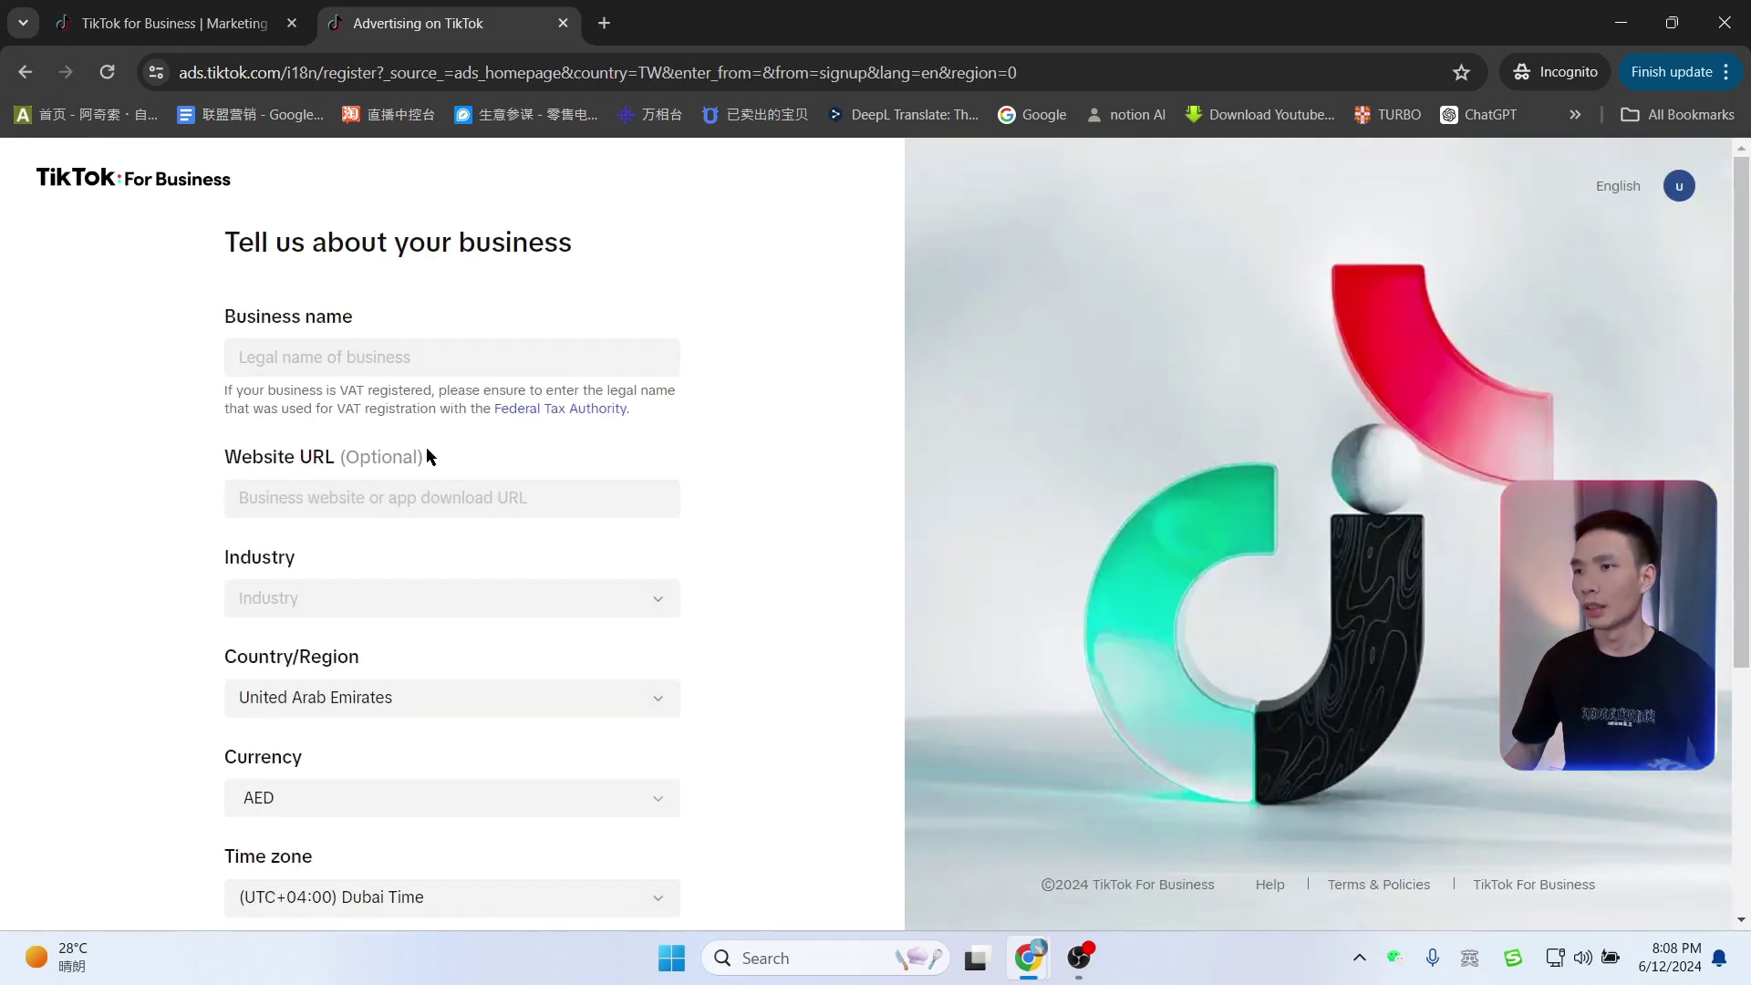
# Step: Enter 我是有风 as the business name and choose 3C (Computers, Communications & Consumer) under E-commerce as the industry
pyautogui.click(456, 355)
pyautogui.write('我是有风')
pyautogui.scroll(-1, 593, 512)
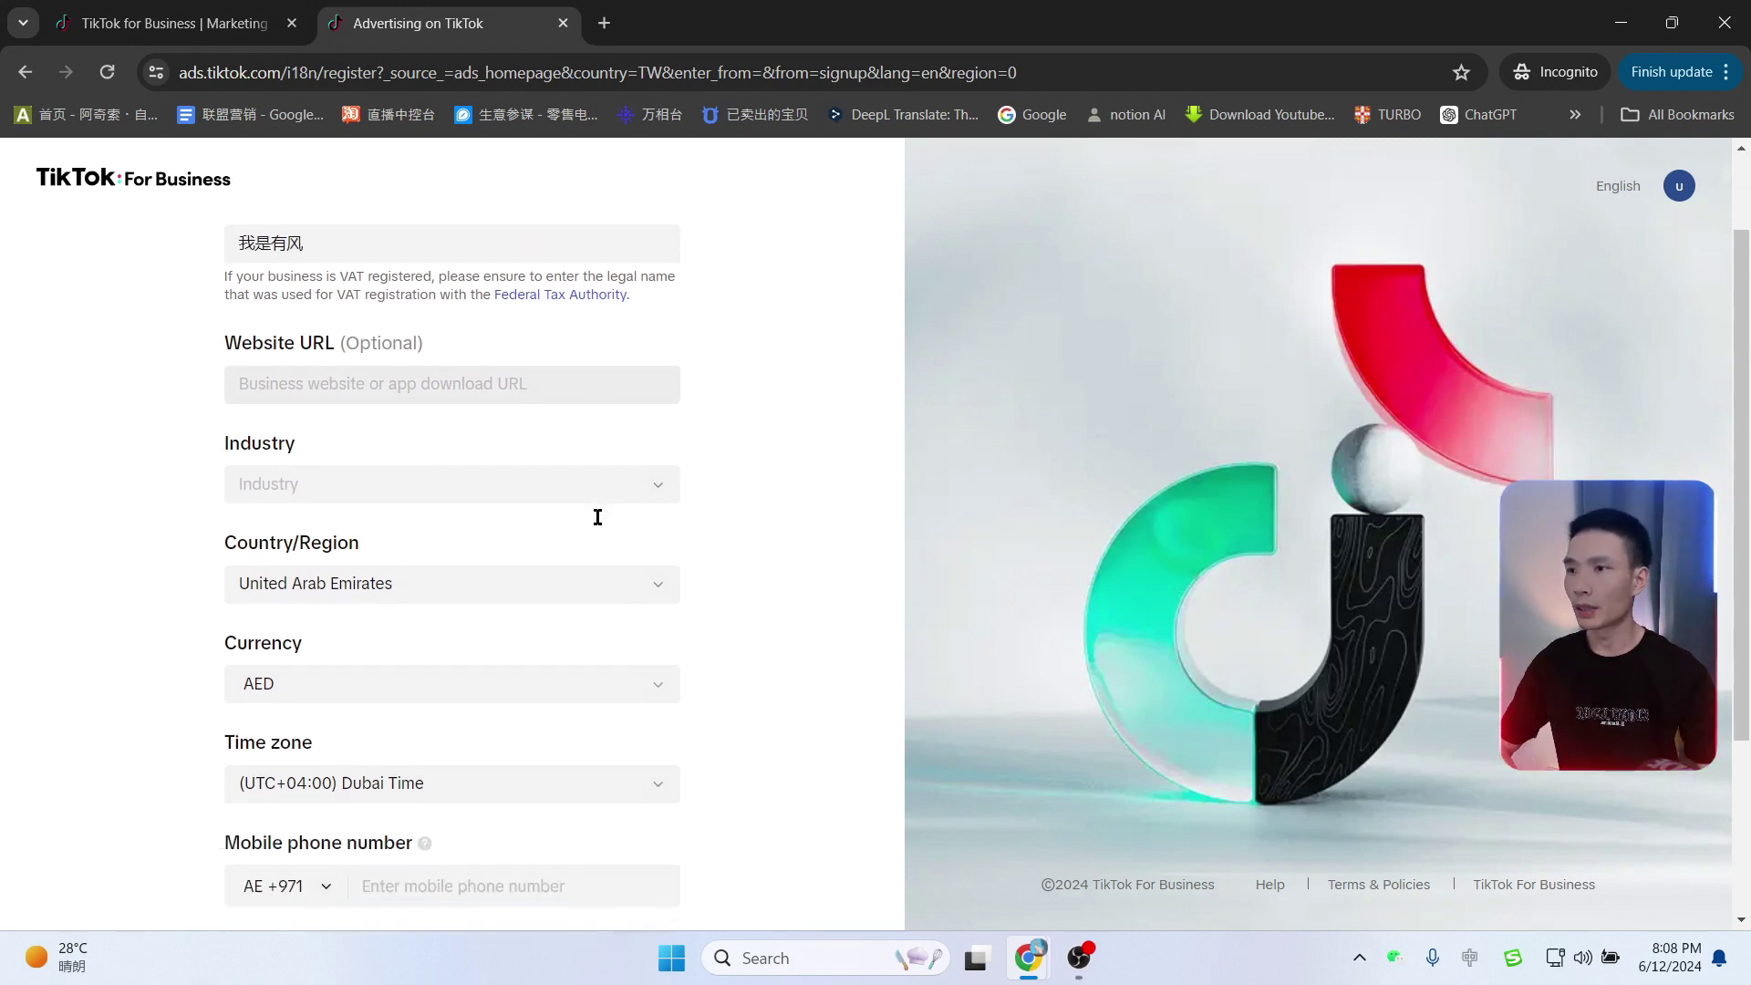
pyautogui.click(399, 471)
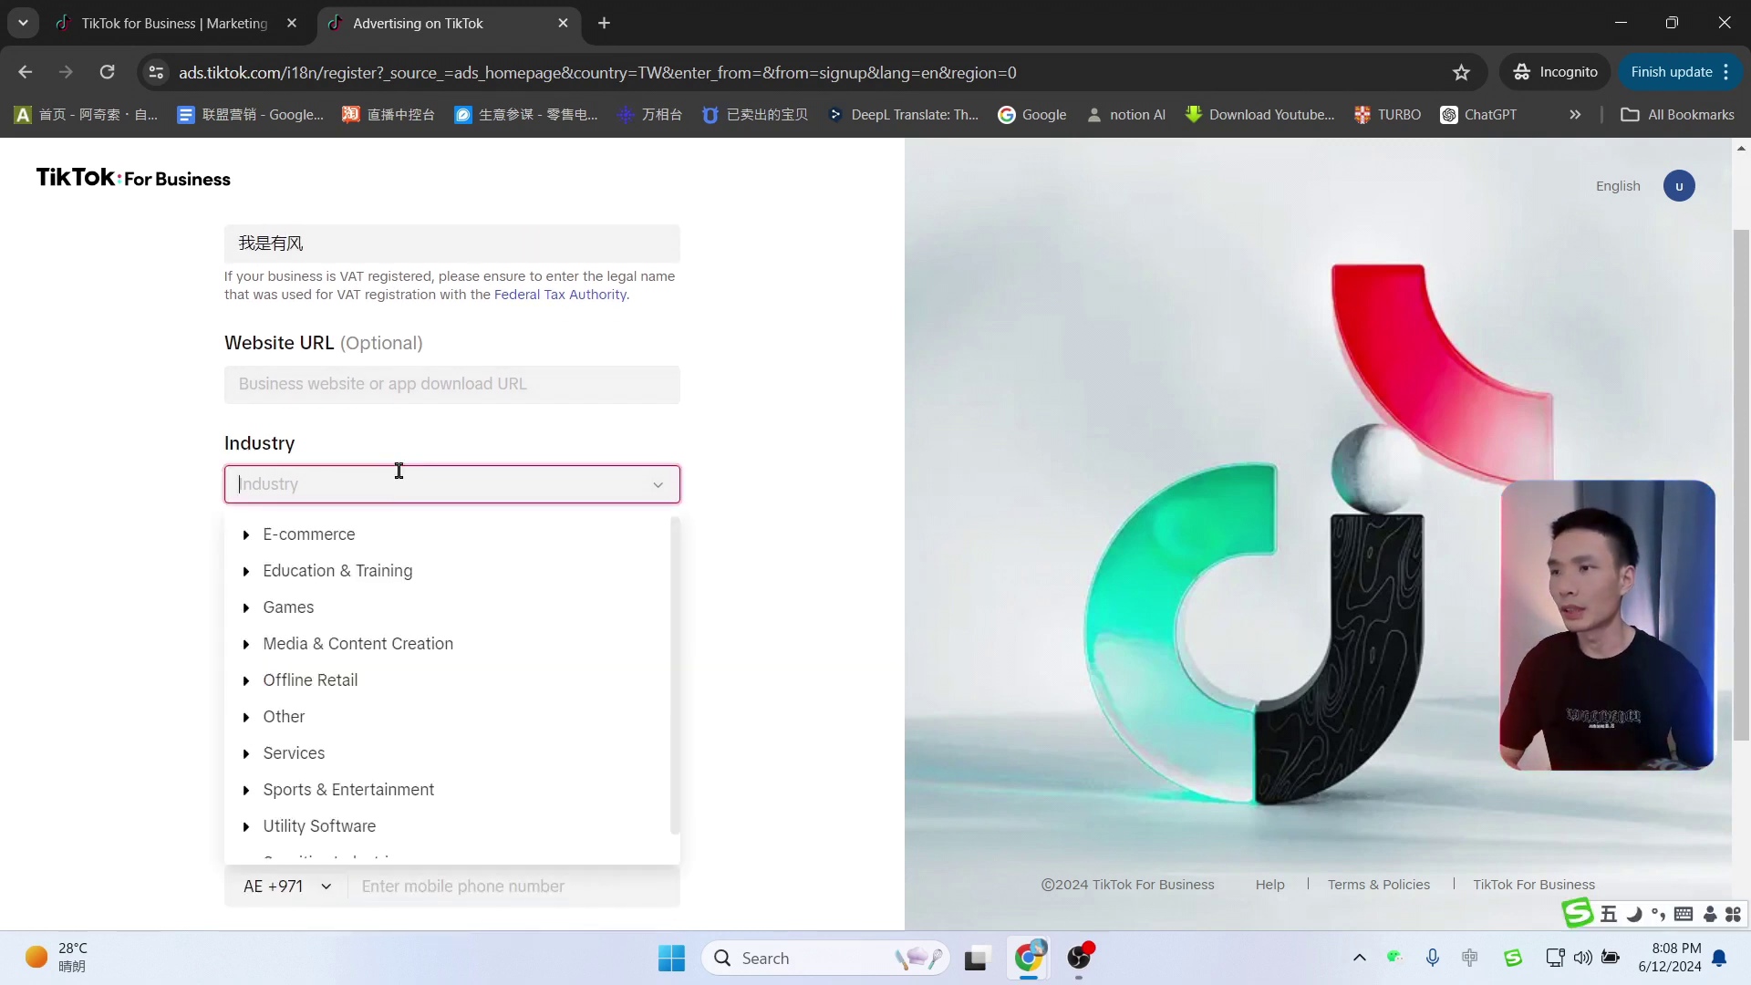
pyautogui.click(346, 540)
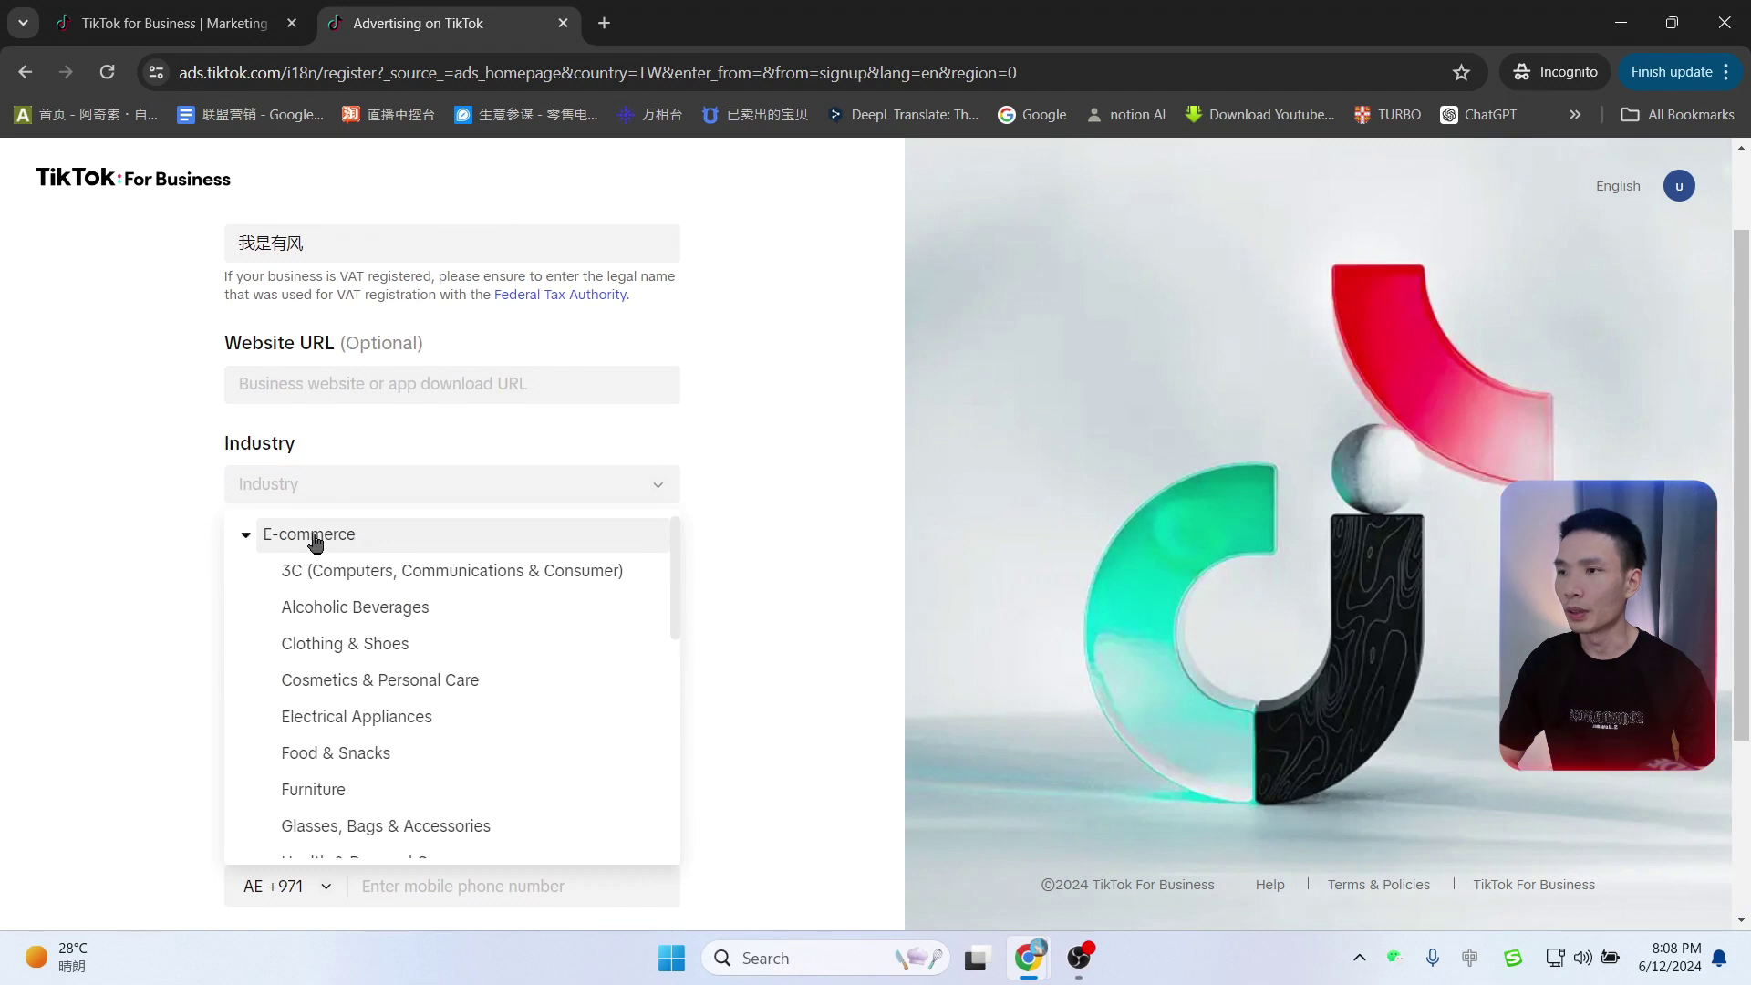
pyautogui.click(352, 573)
pyautogui.scroll(-1, 118, 522)
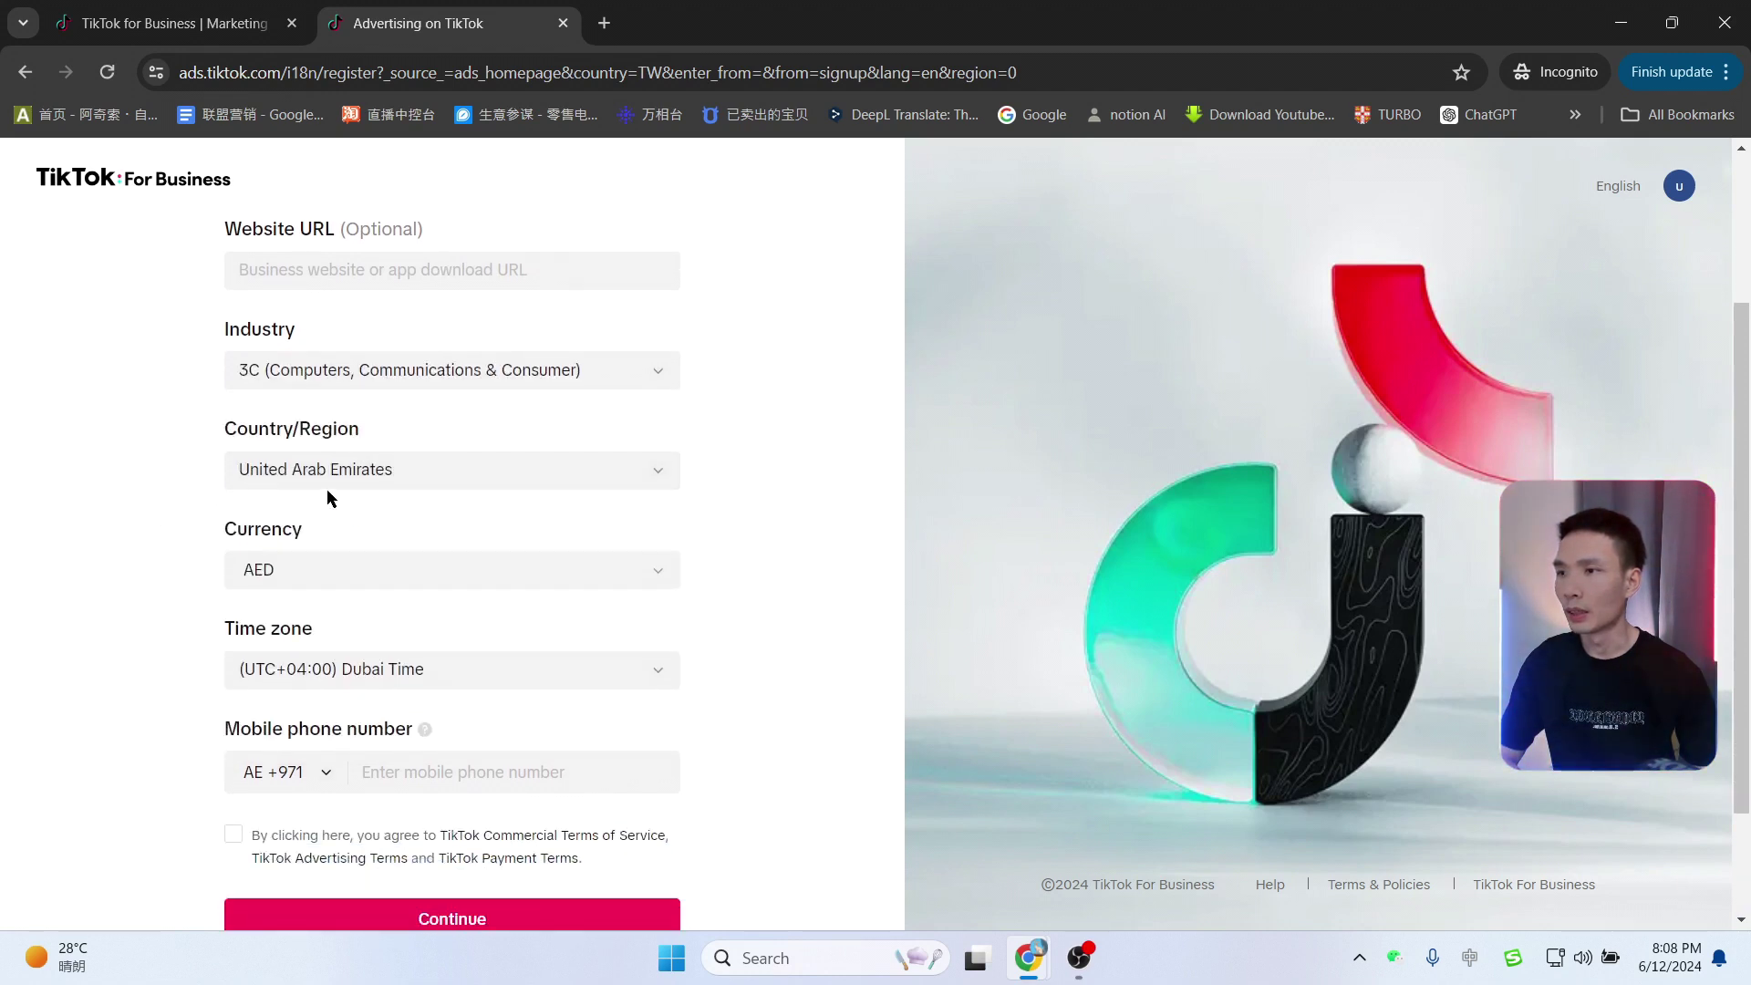
# Step: Set the business's country/region to United States
pyautogui.click(430, 481)
pyautogui.scroll(-3, 364, 645)
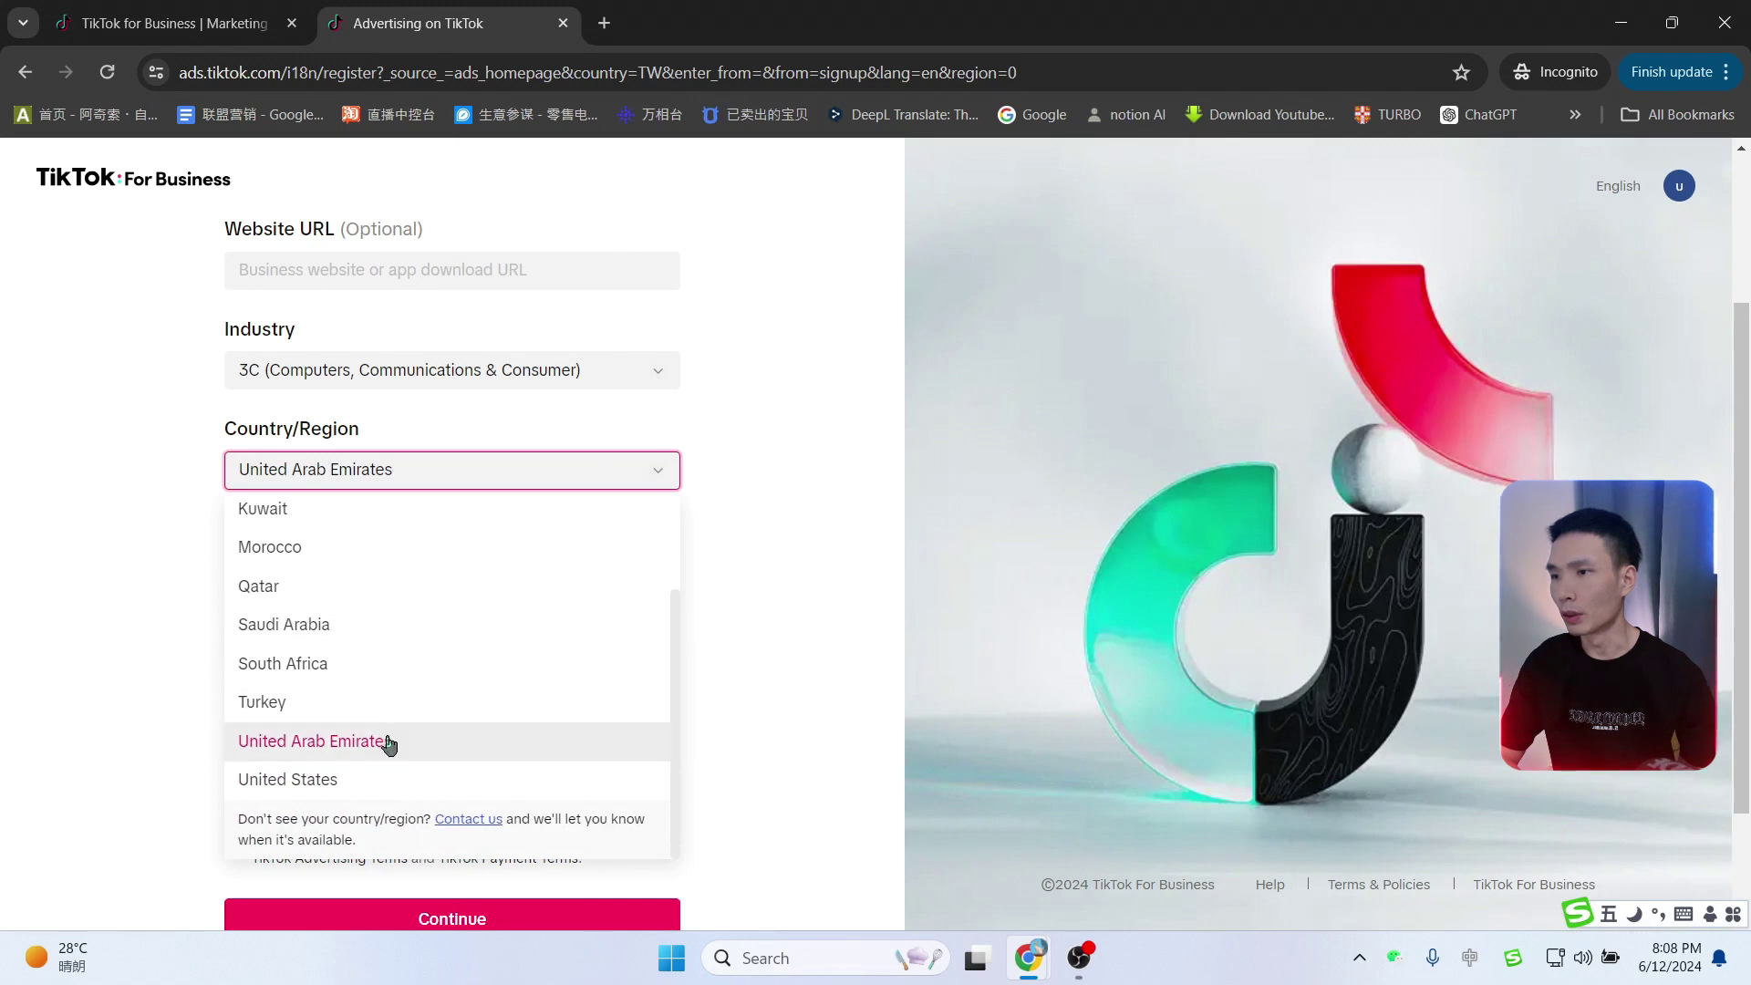
pyautogui.click(383, 778)
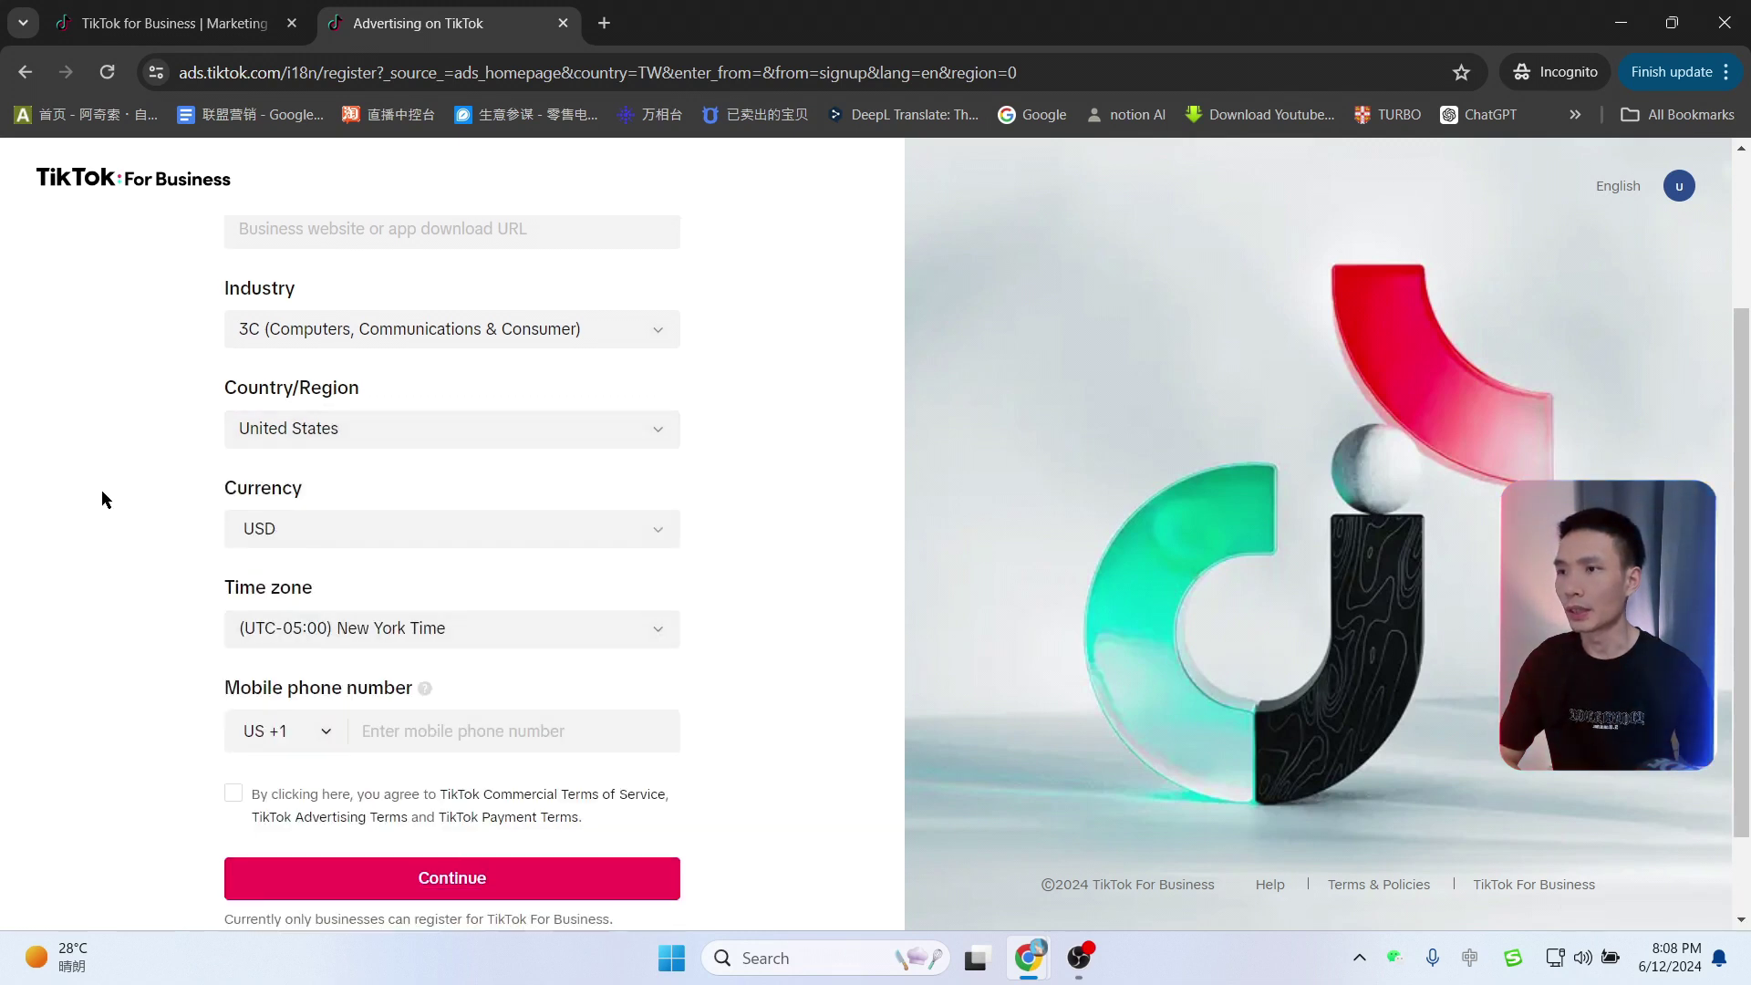
pyautogui.scroll(-1, 105, 505)
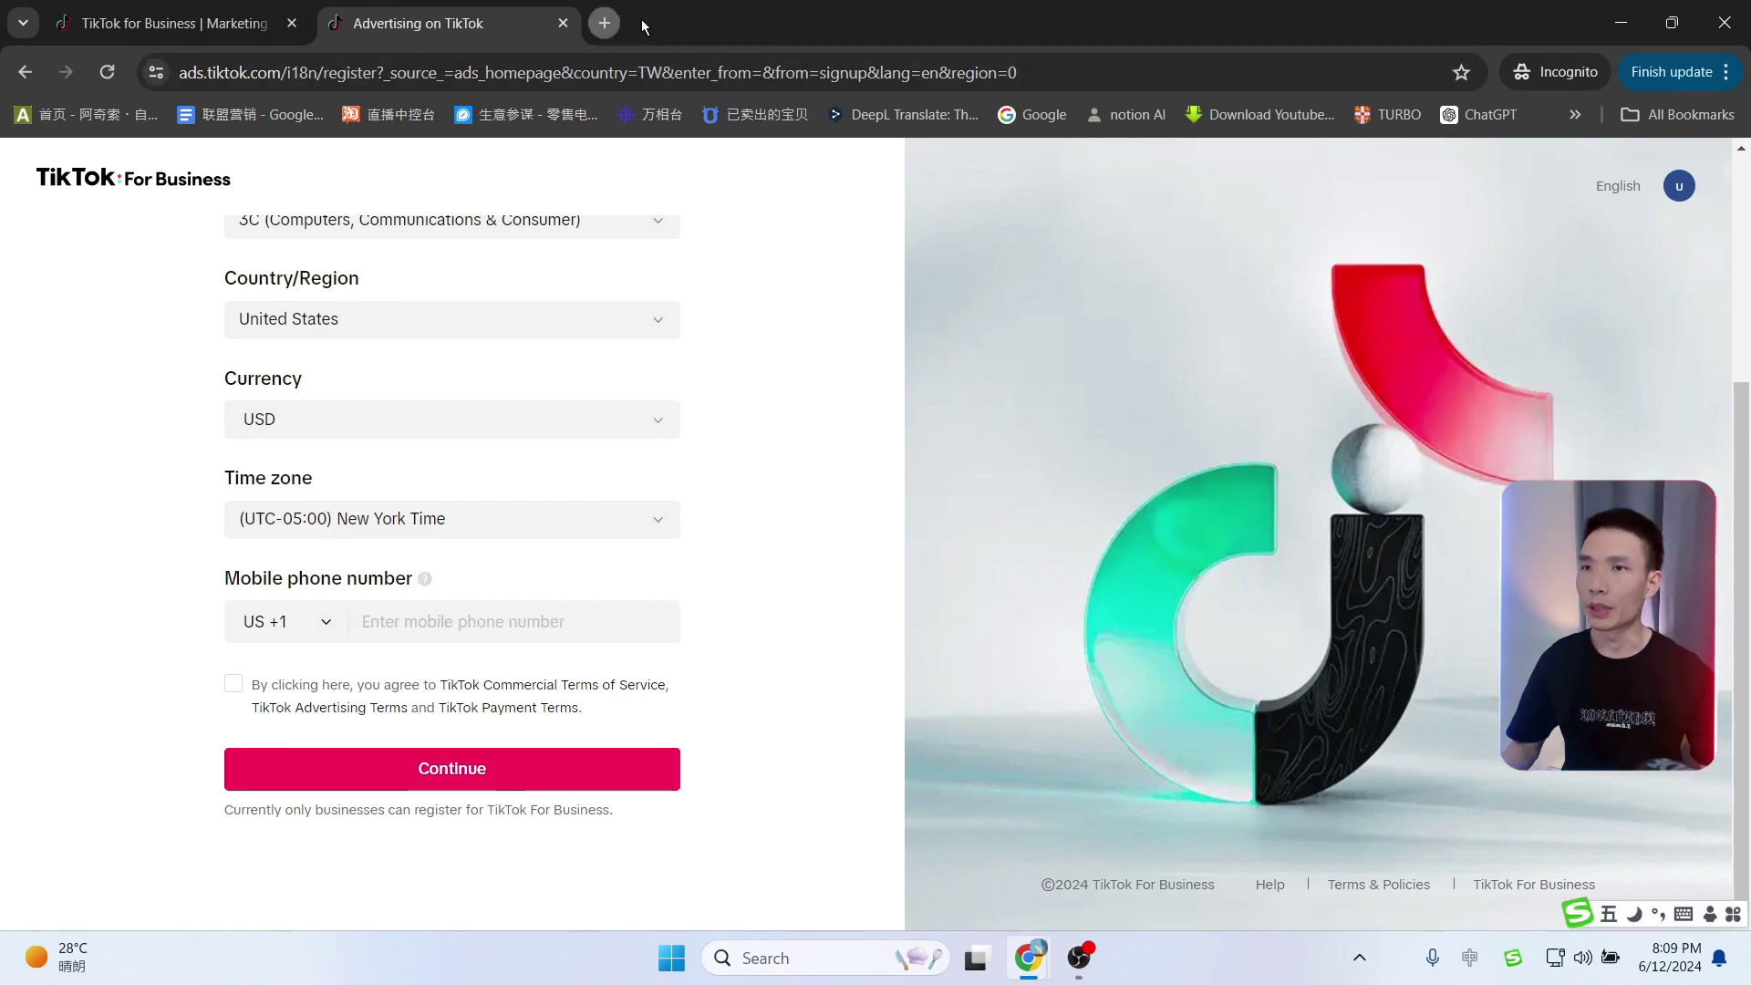
# Step: Search Google in a new tab for 美国虚拟地址生成器 and open the meiguodizhi.com address generator
pyautogui.click(603, 22)
pyautogui.click(1023, 114)
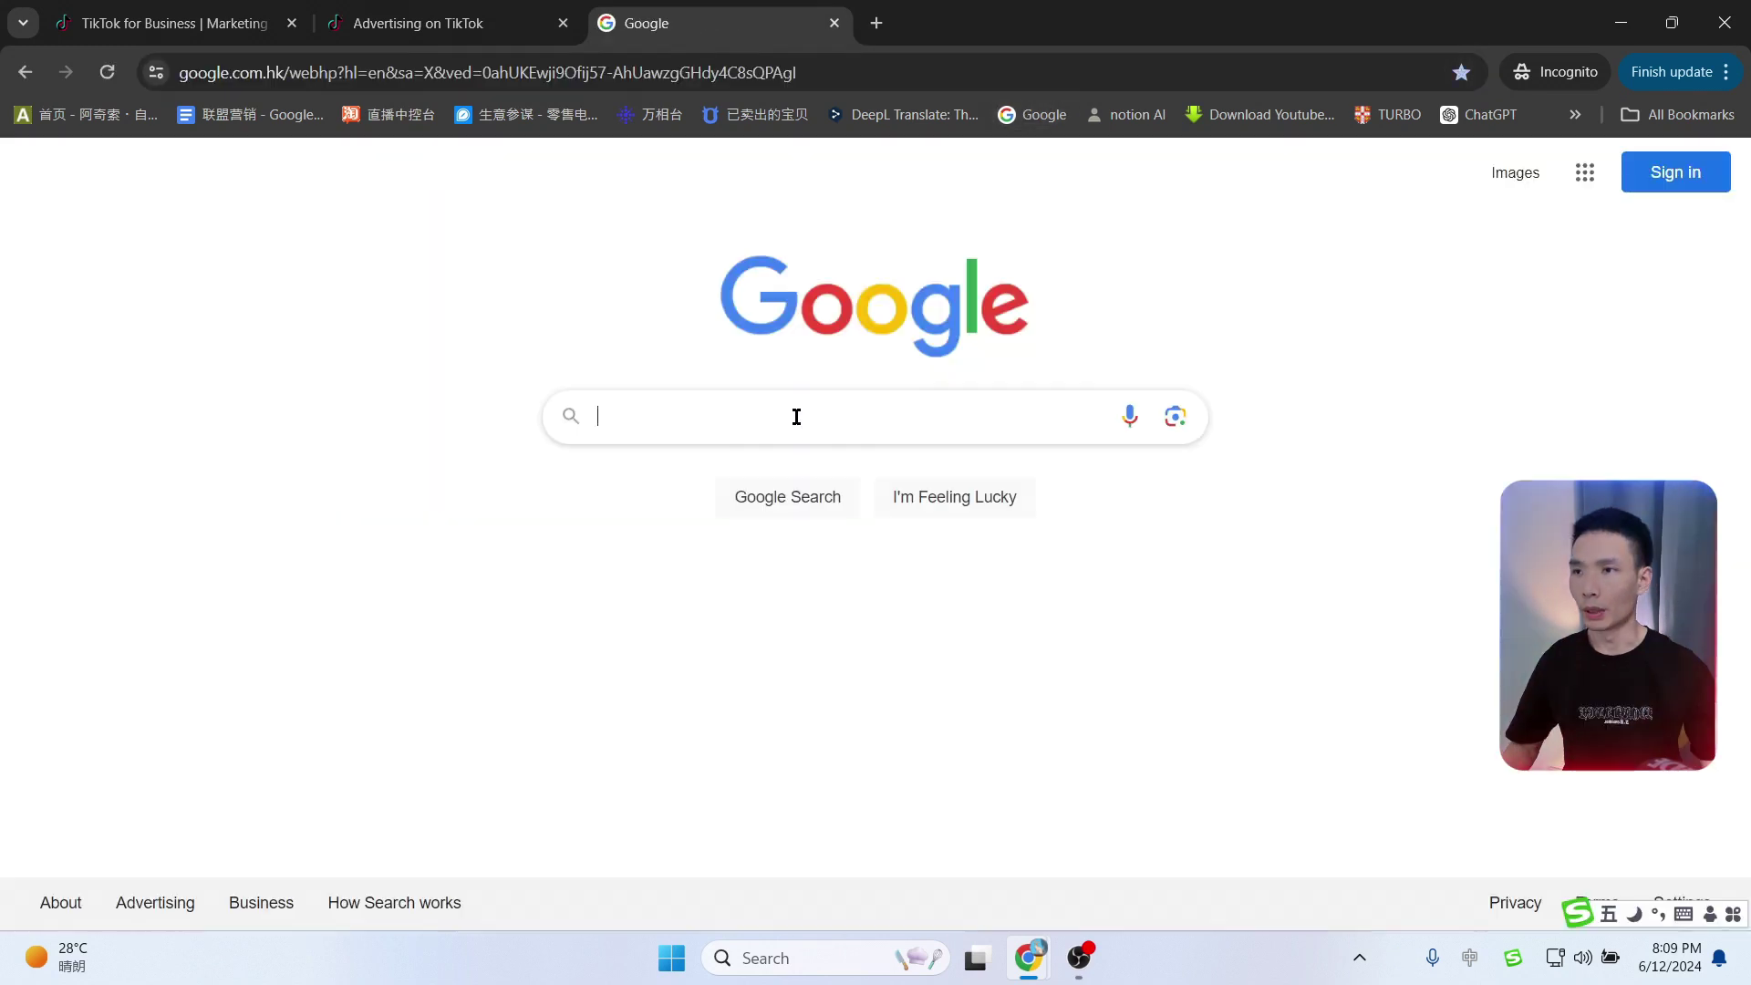
pyautogui.write('美国虚拟地址生成器')
pyautogui.press('Return')
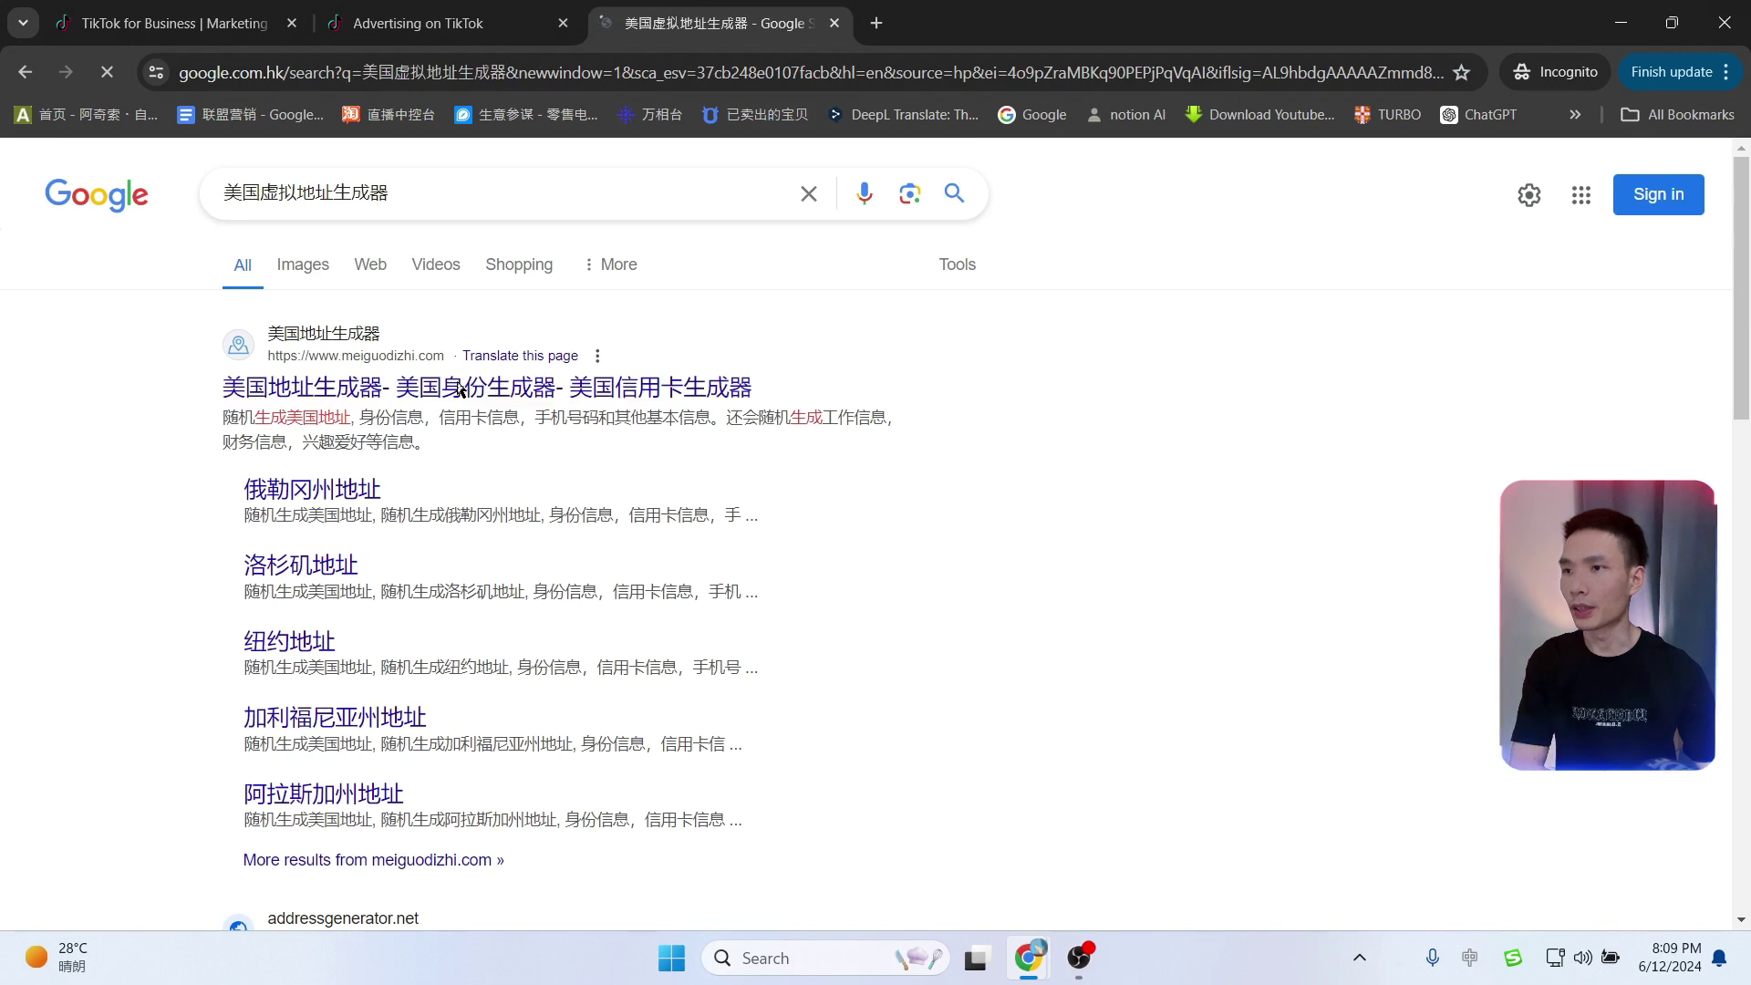
pyautogui.click(460, 389)
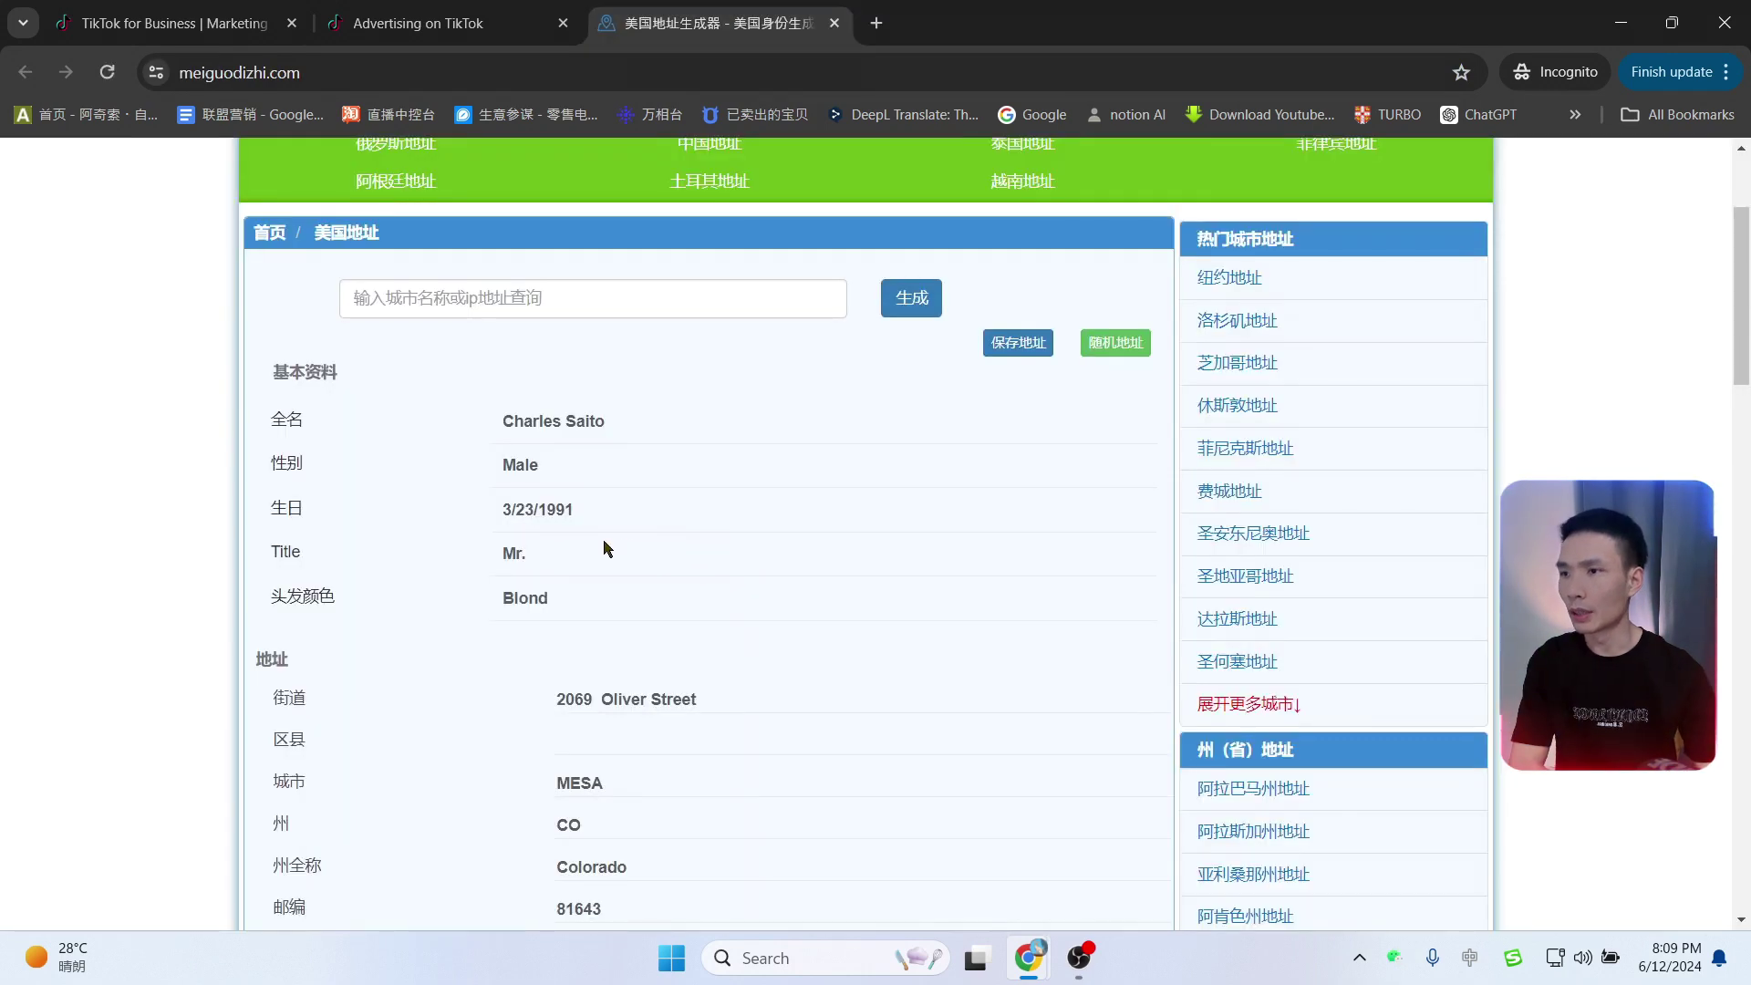
# Step: Copy the generated US phone number and enter it without hyphens as the mobile phone number in the TikTok registration form
pyautogui.scroll(-3, 607, 547)
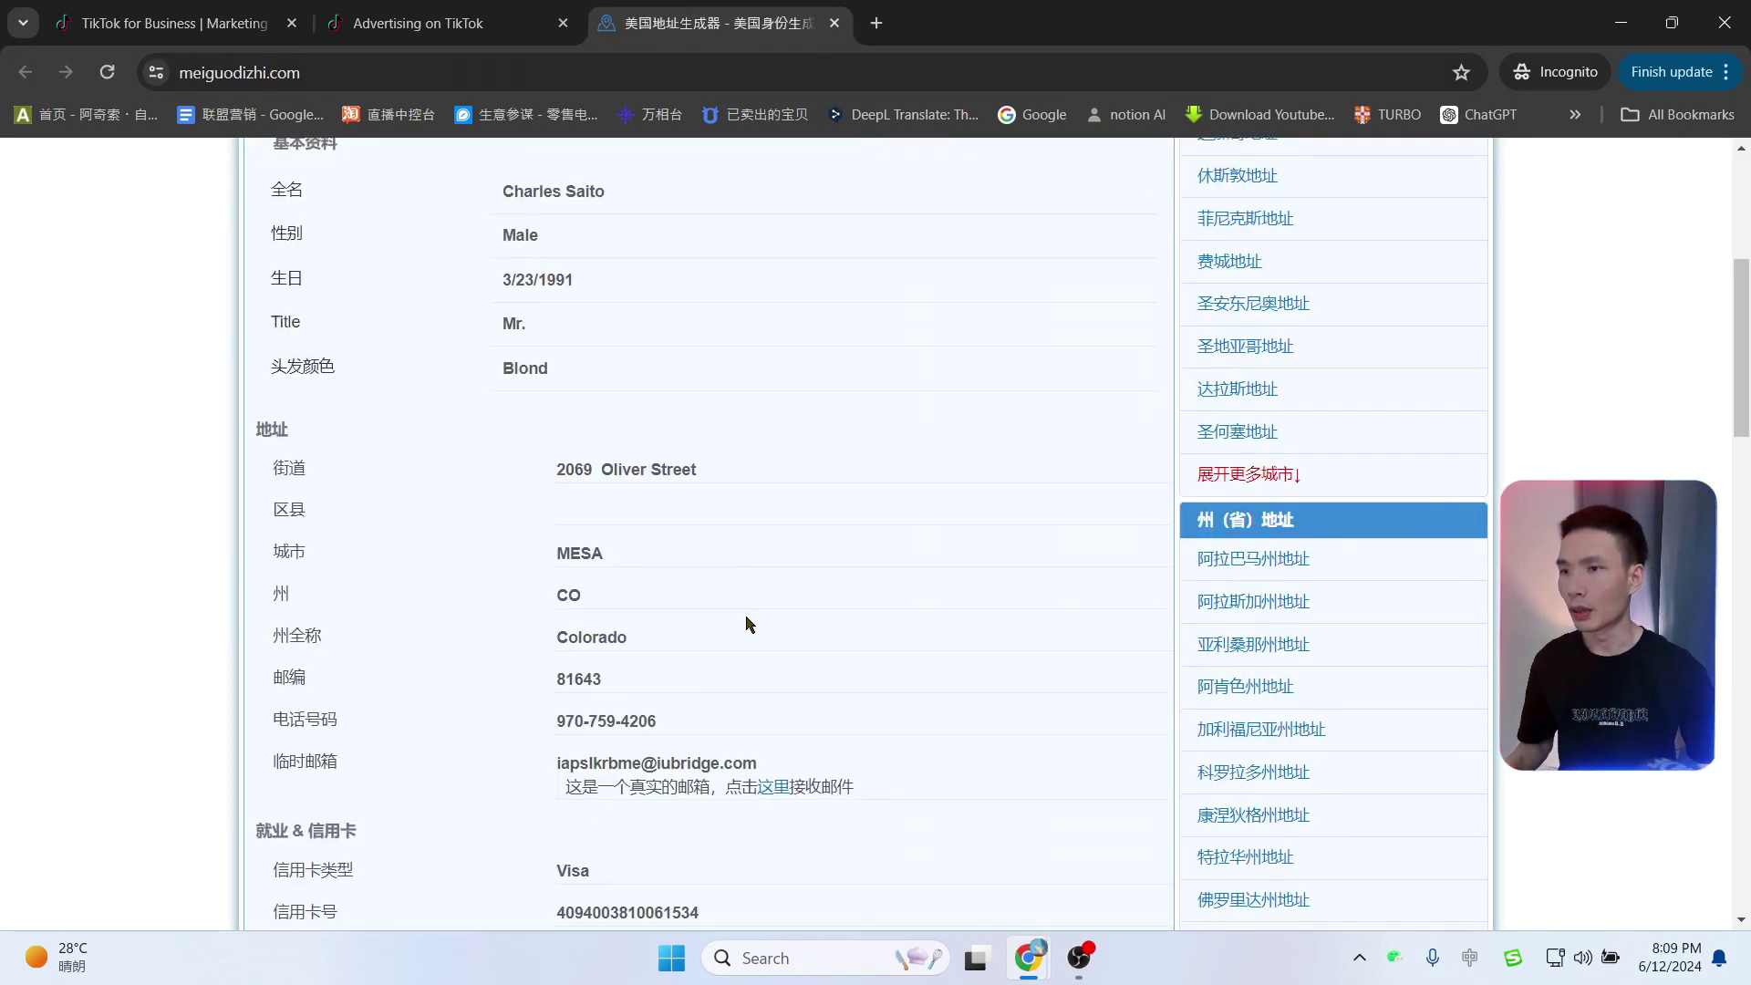
pyautogui.scroll(-1, 746, 624)
pyautogui.click(675, 609)
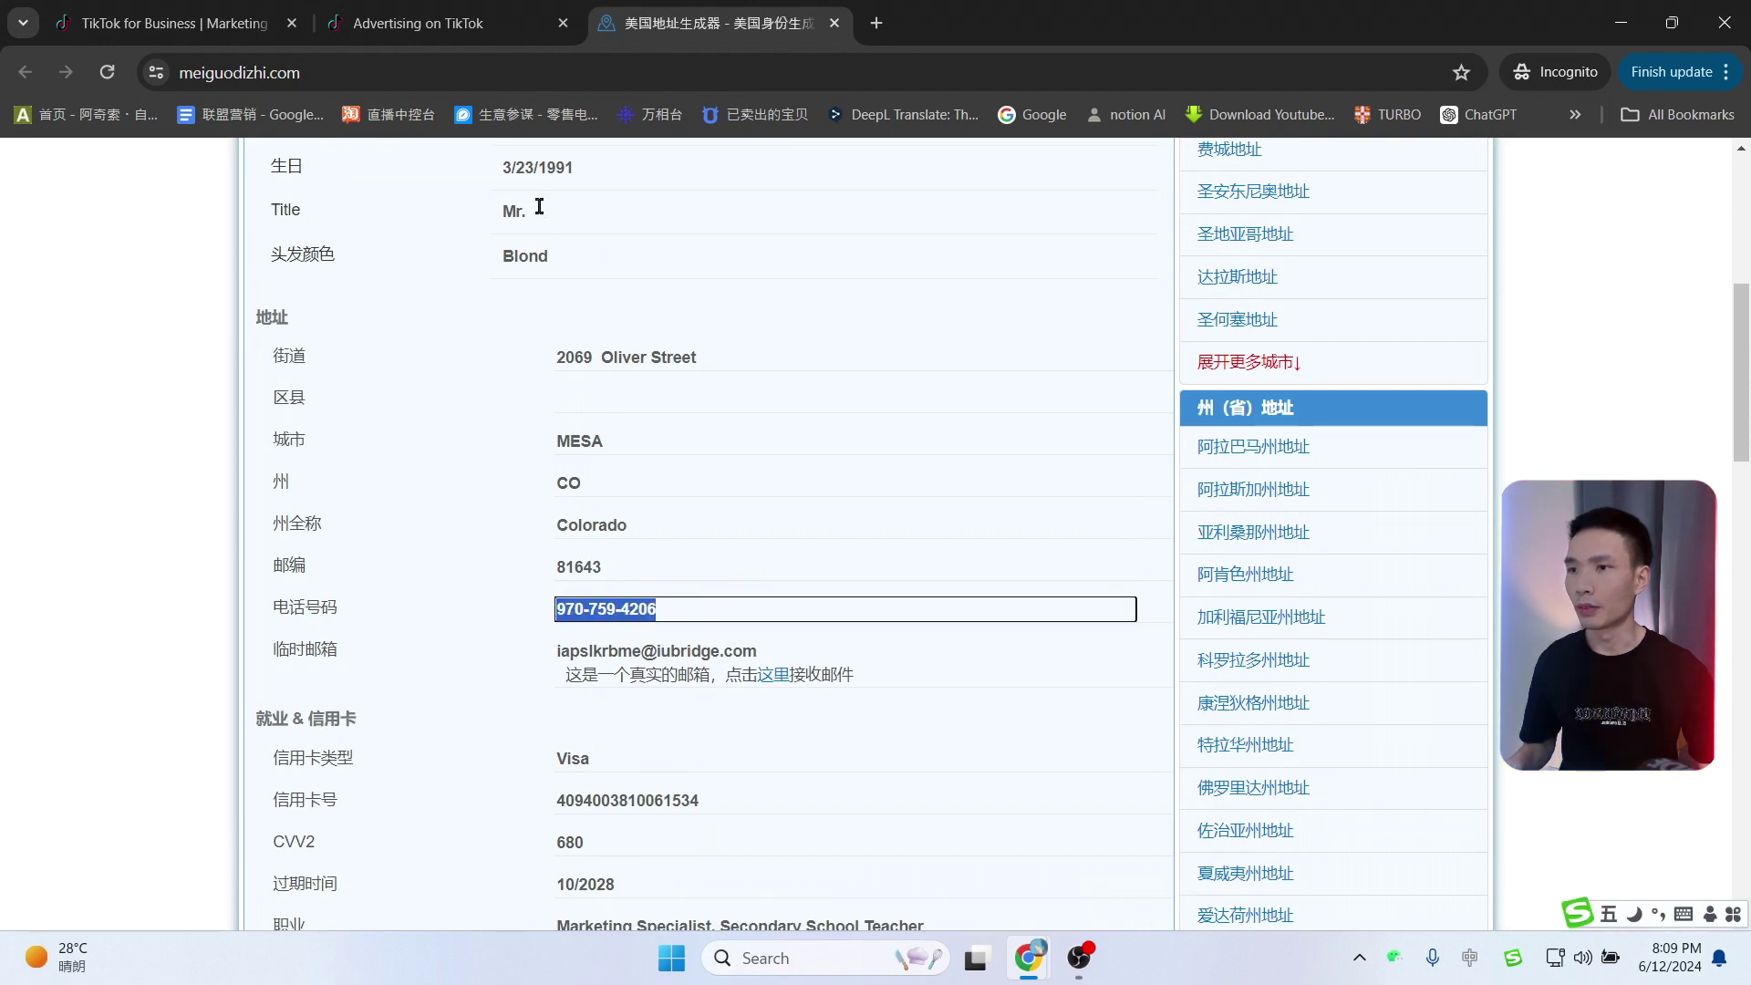
pyautogui.click(417, 23)
pyautogui.click(395, 620)
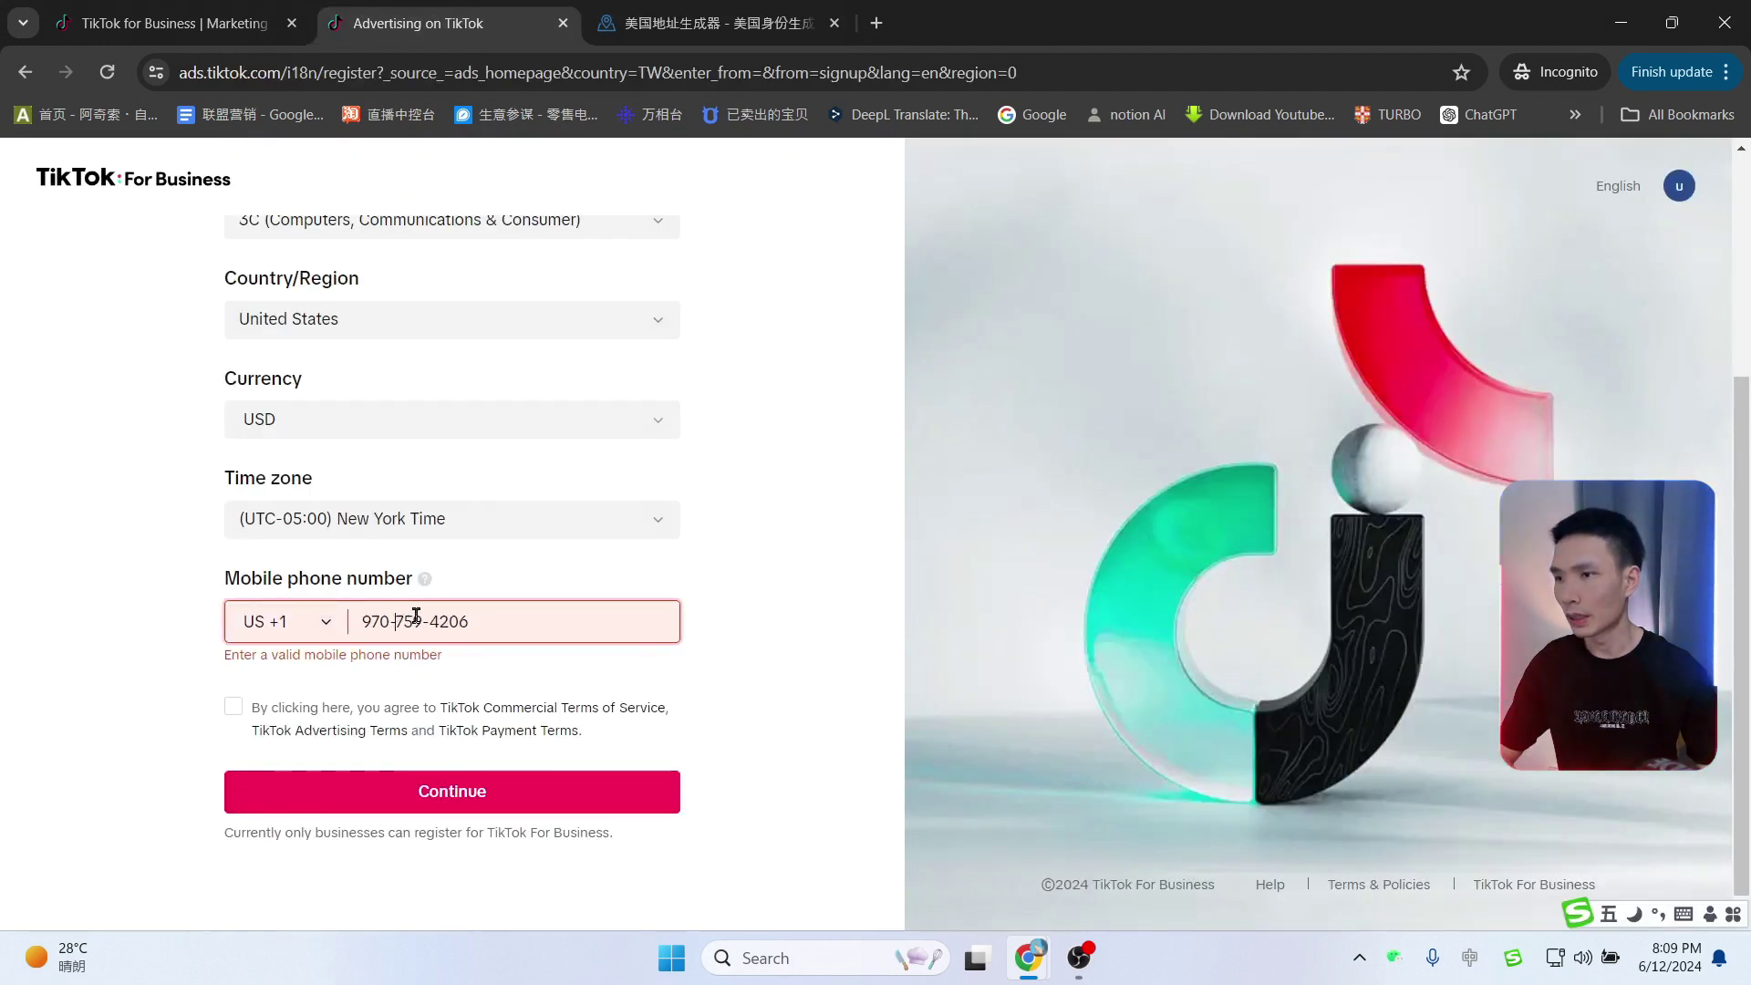
# Step: Agree to the advertising and payment terms, submit the business details, and accept the Anti-Discrimination Ad Policy
pyautogui.click(233, 683)
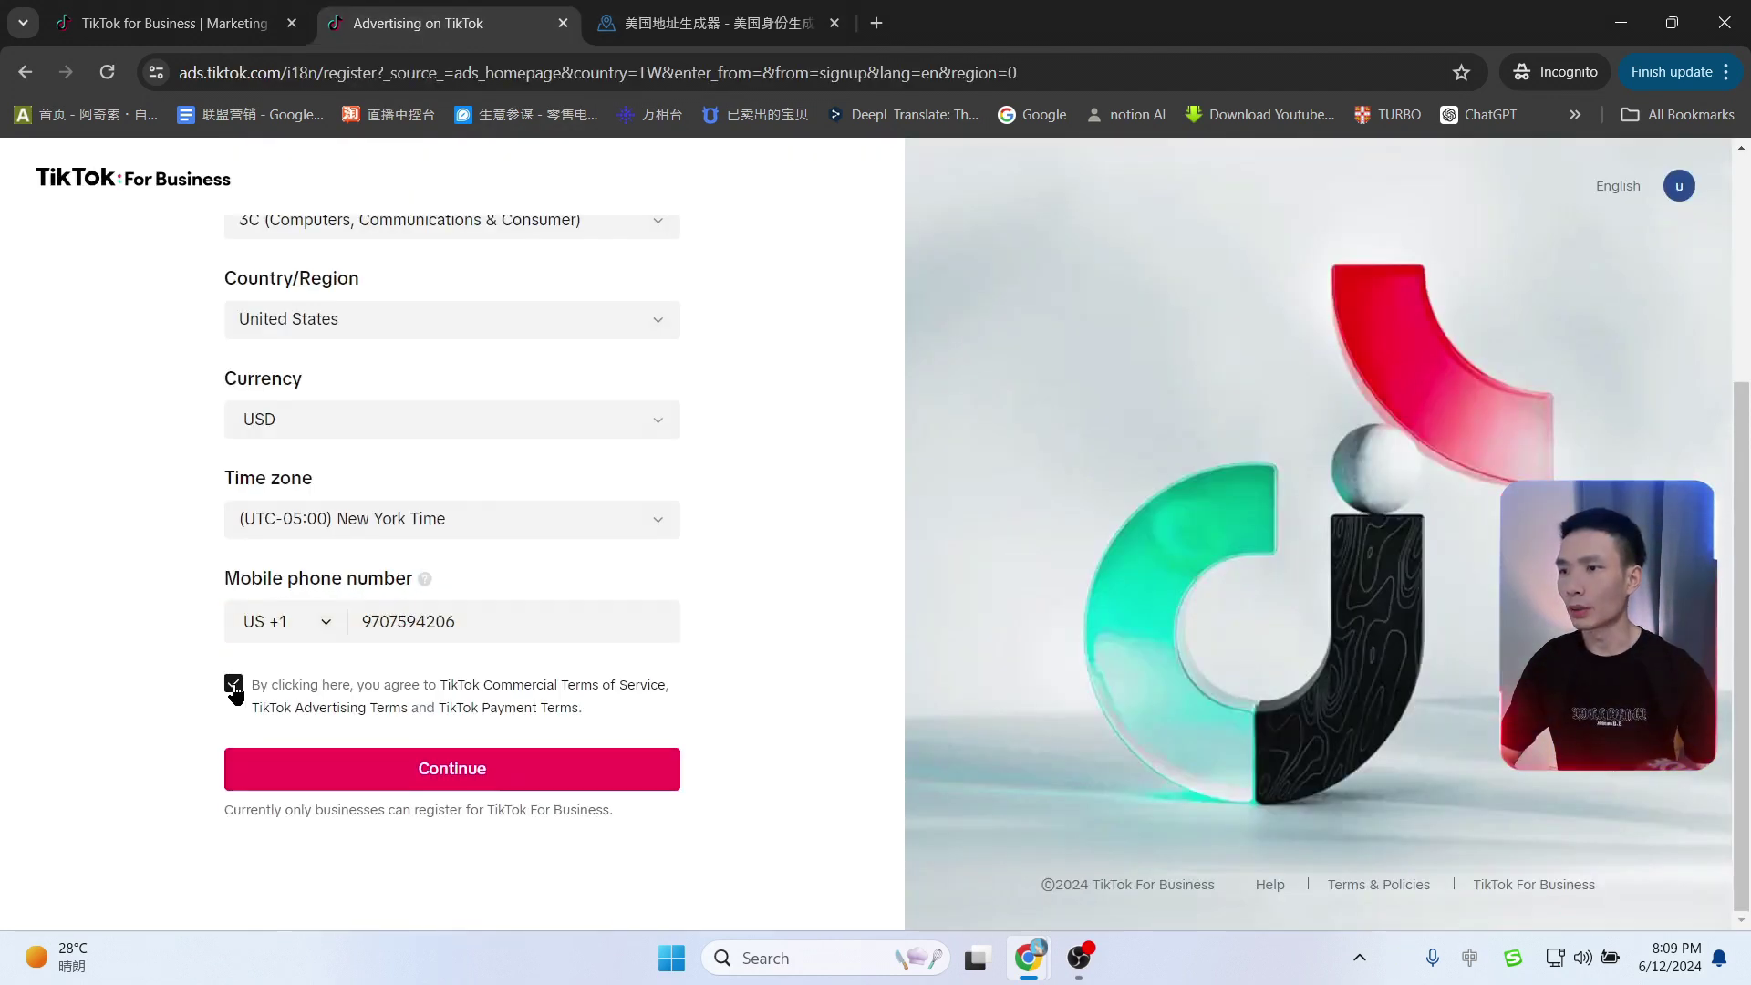
pyautogui.click(469, 776)
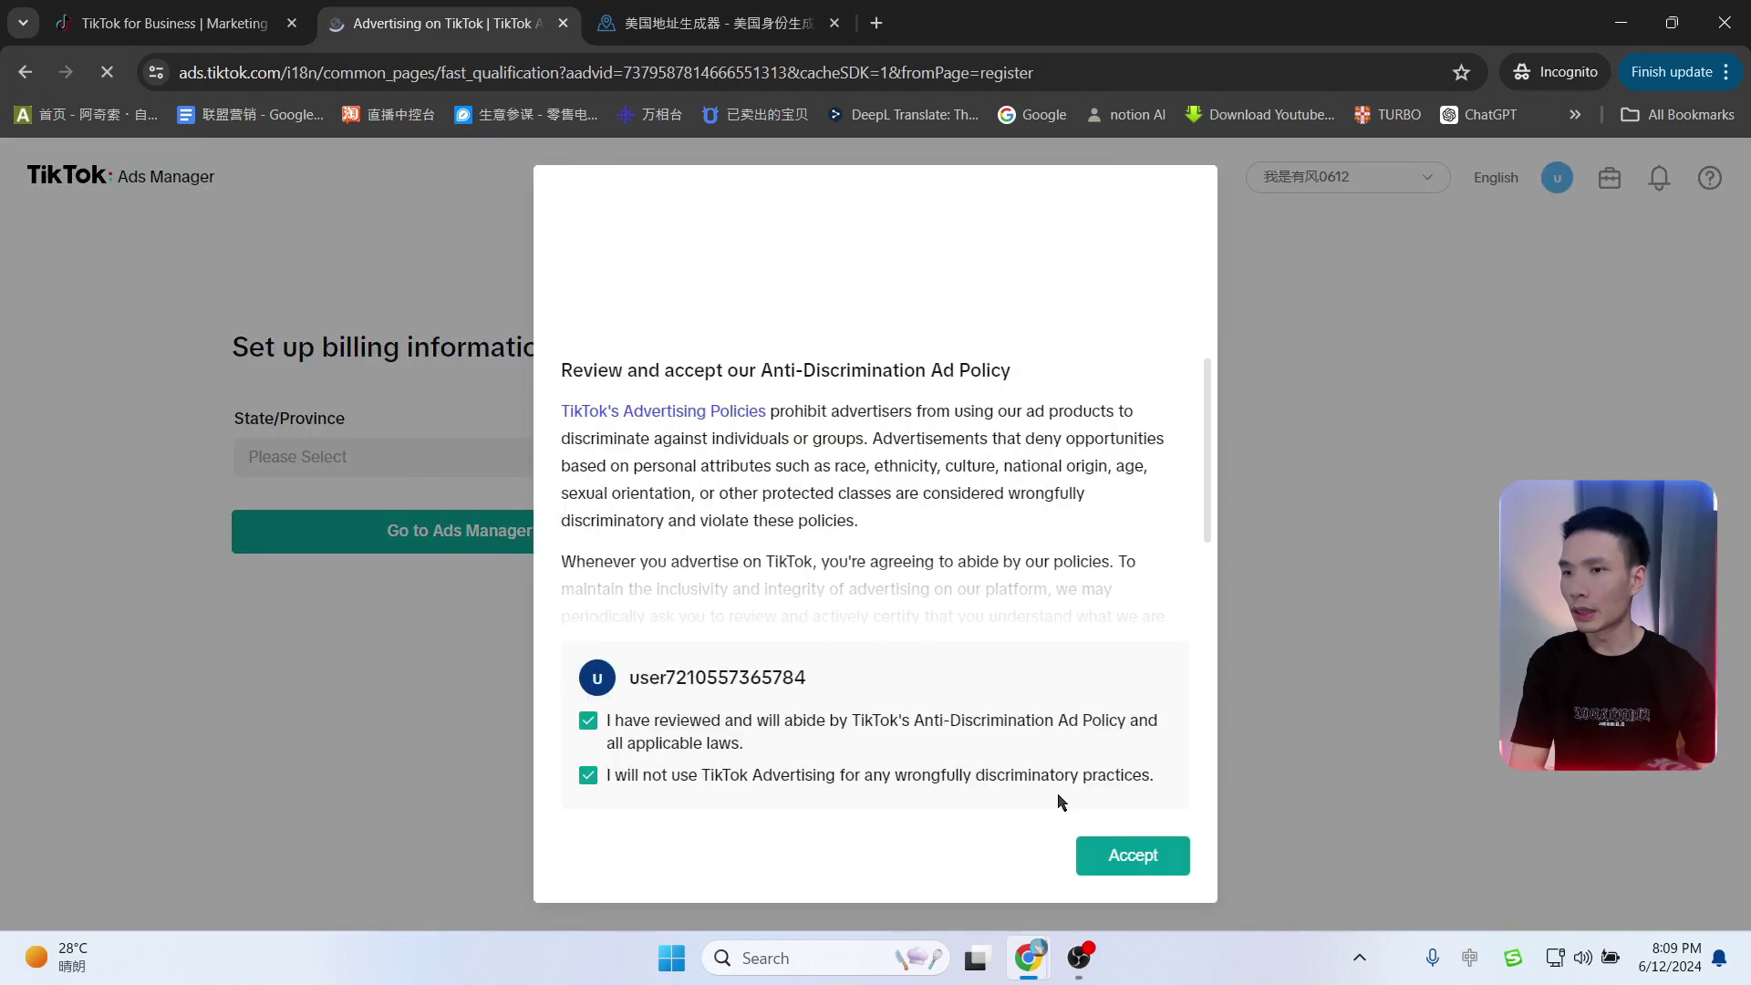
pyautogui.click(1142, 862)
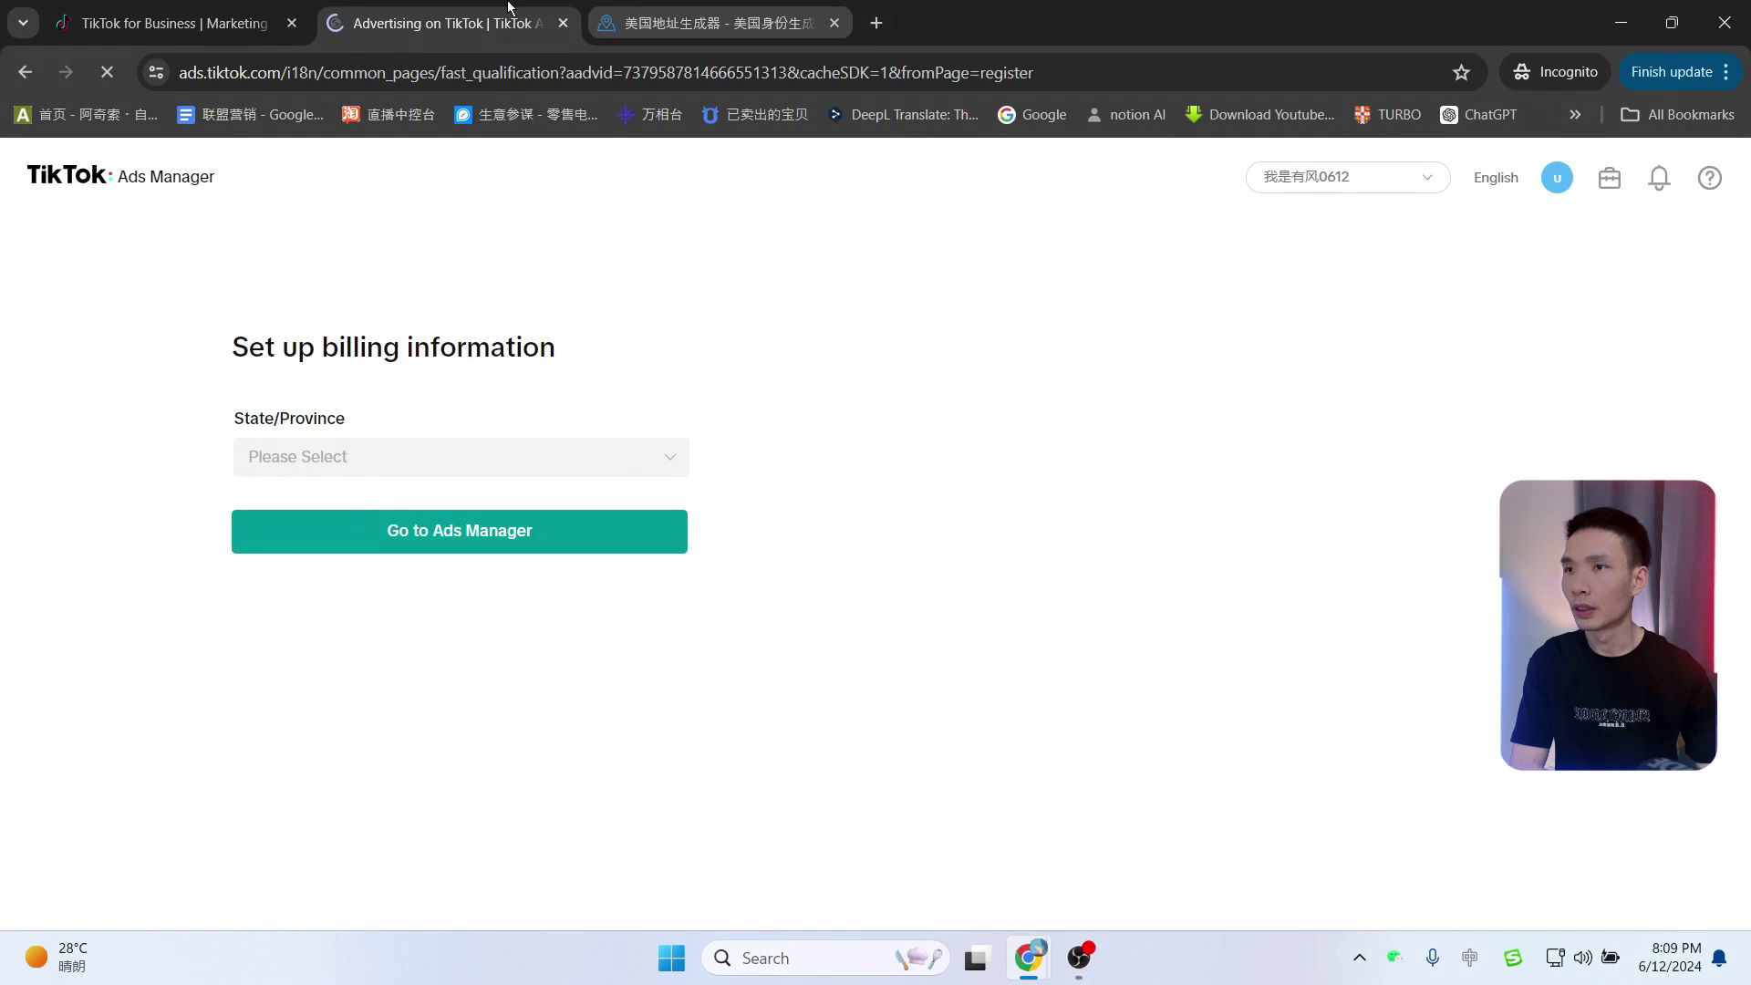
# Step: Look up the generated address's state, set the billing State/Province to Colorado, and continue to Ads Manager
pyautogui.click(735, 11)
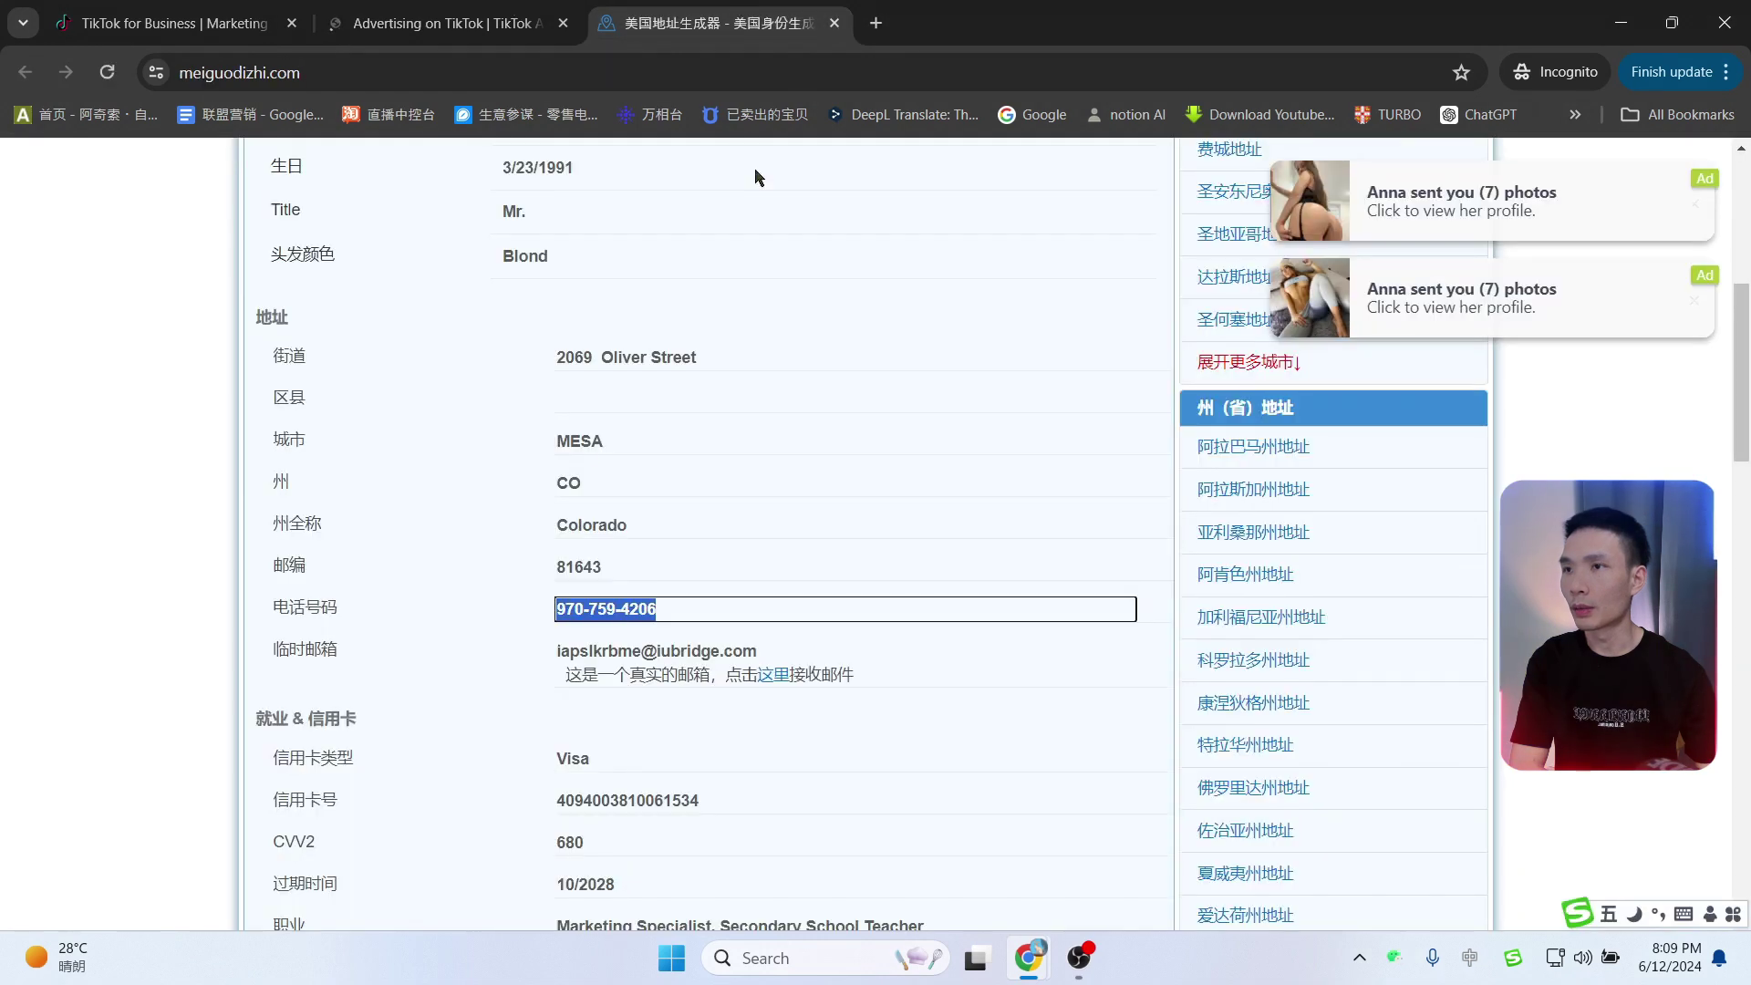
pyautogui.scroll(-1, 730, 575)
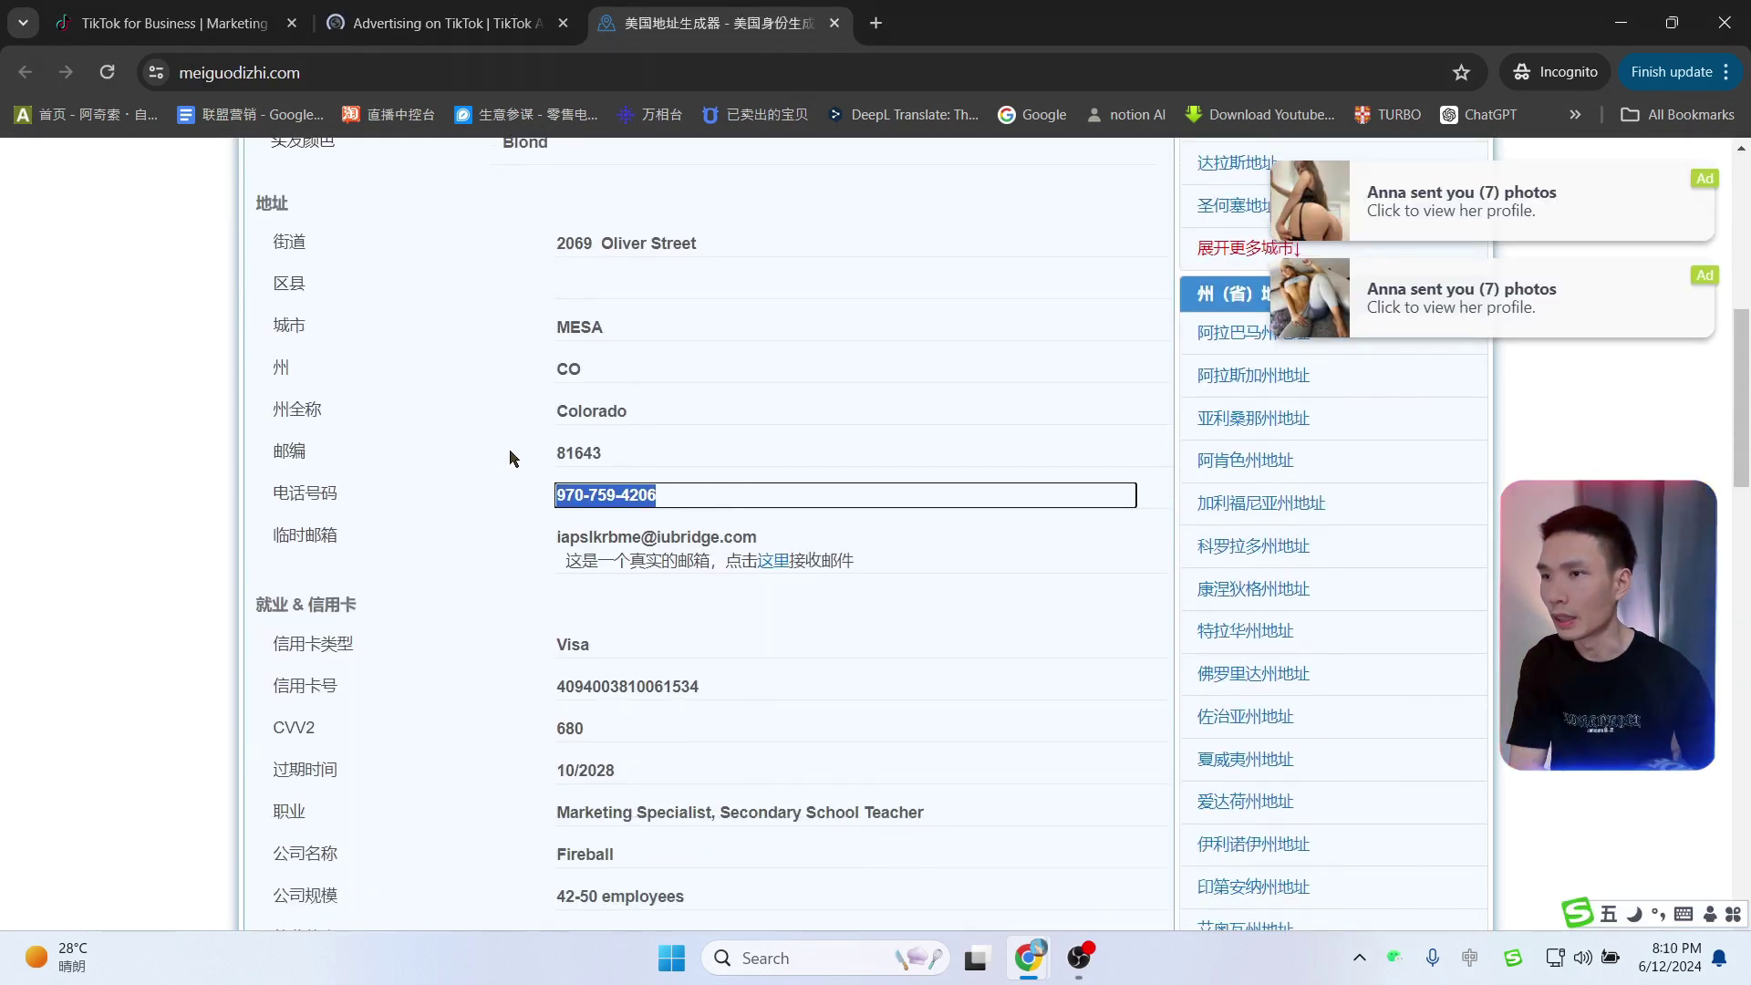
pyautogui.scroll(1, 638, 510)
pyautogui.click(666, 518)
pyautogui.hotkey('ctrl', 'shift', 'Tab')
pyautogui.click(411, 460)
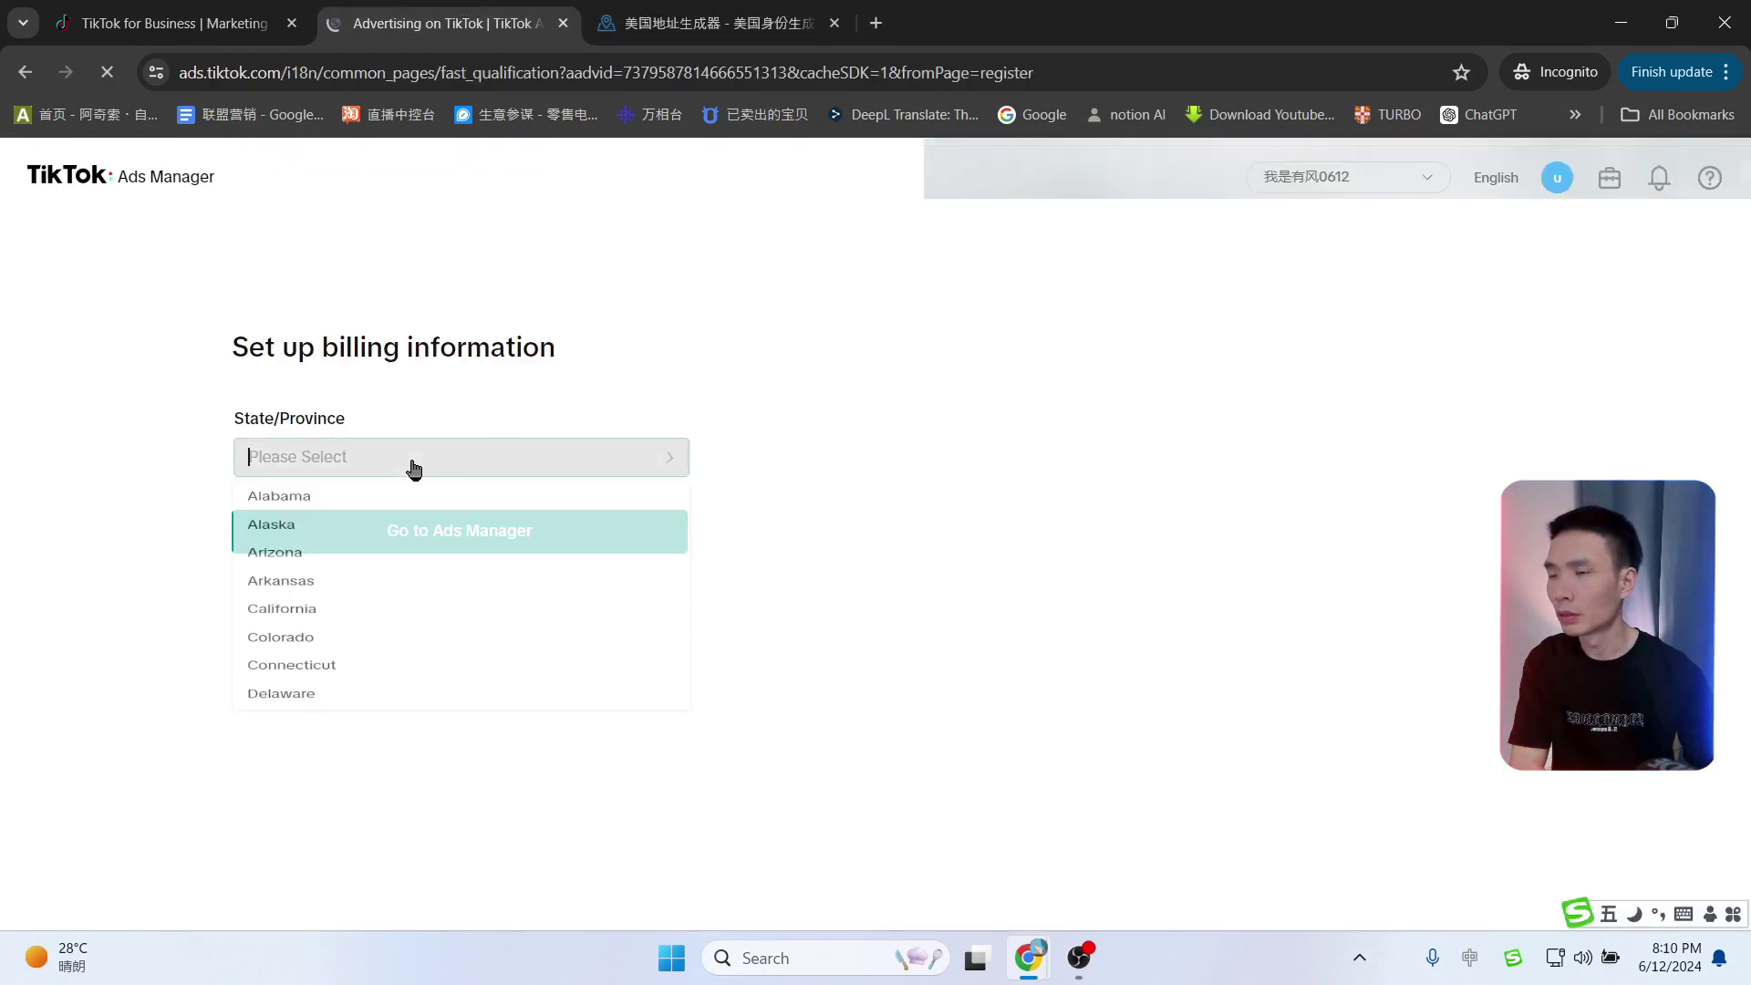
pyautogui.click(350, 698)
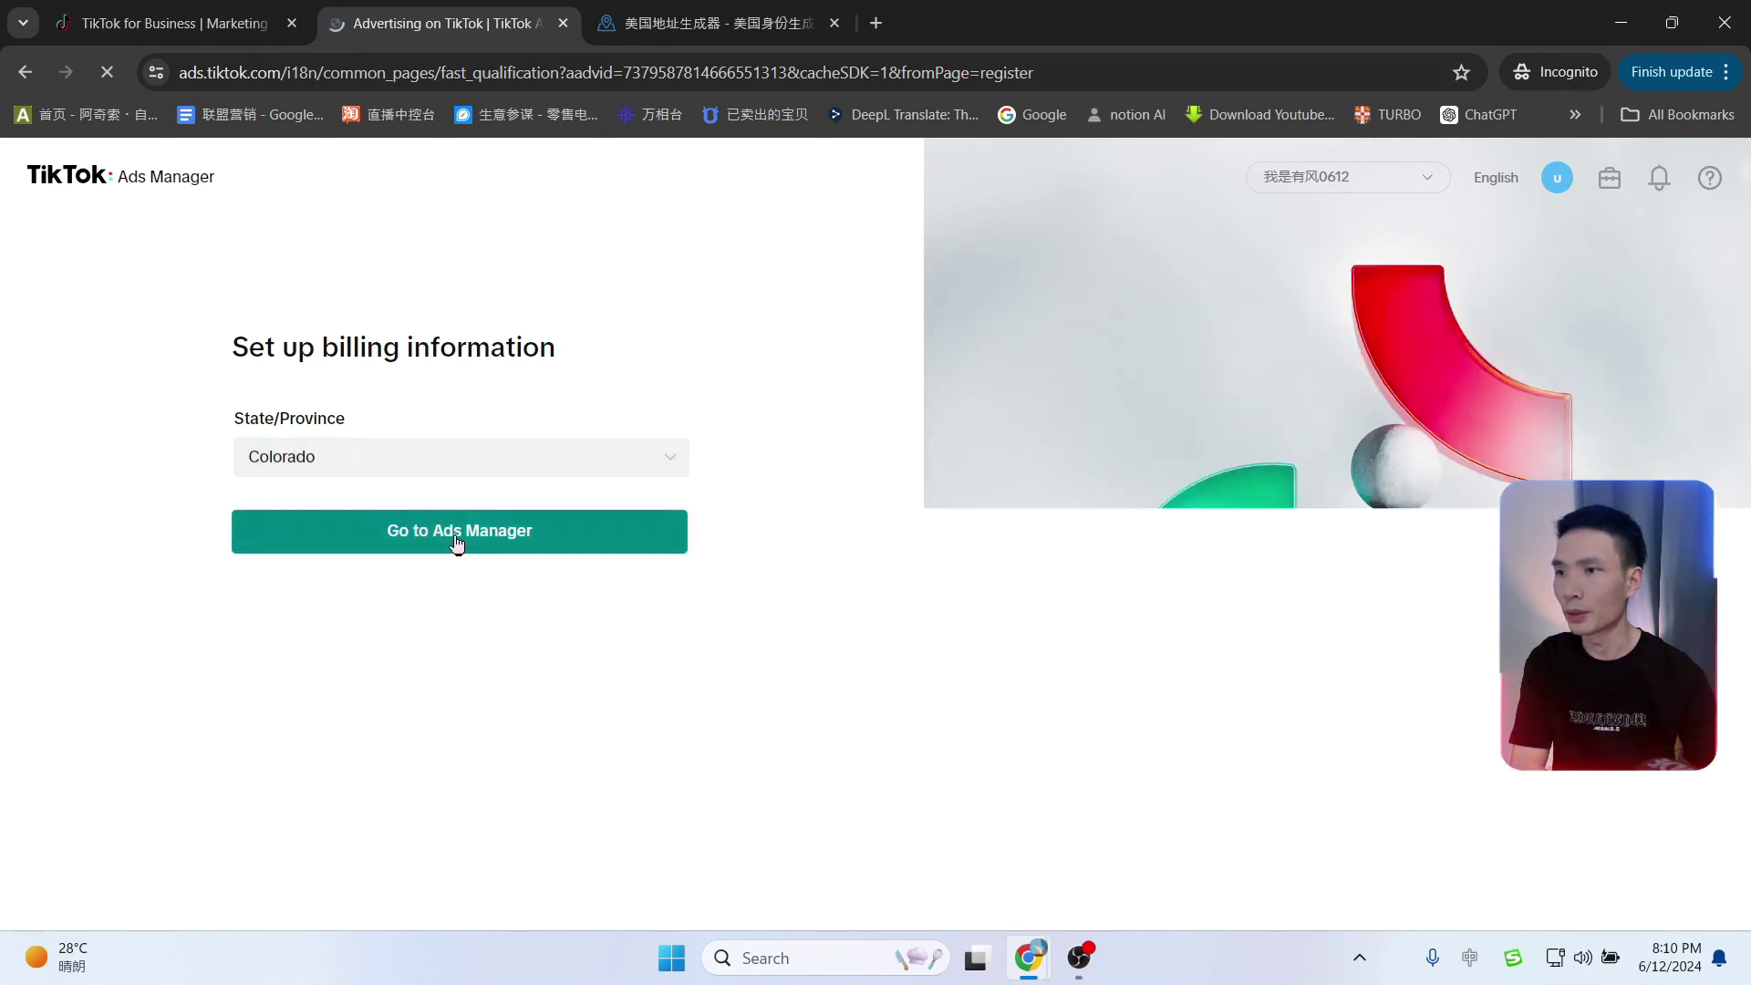
pyautogui.click(460, 542)
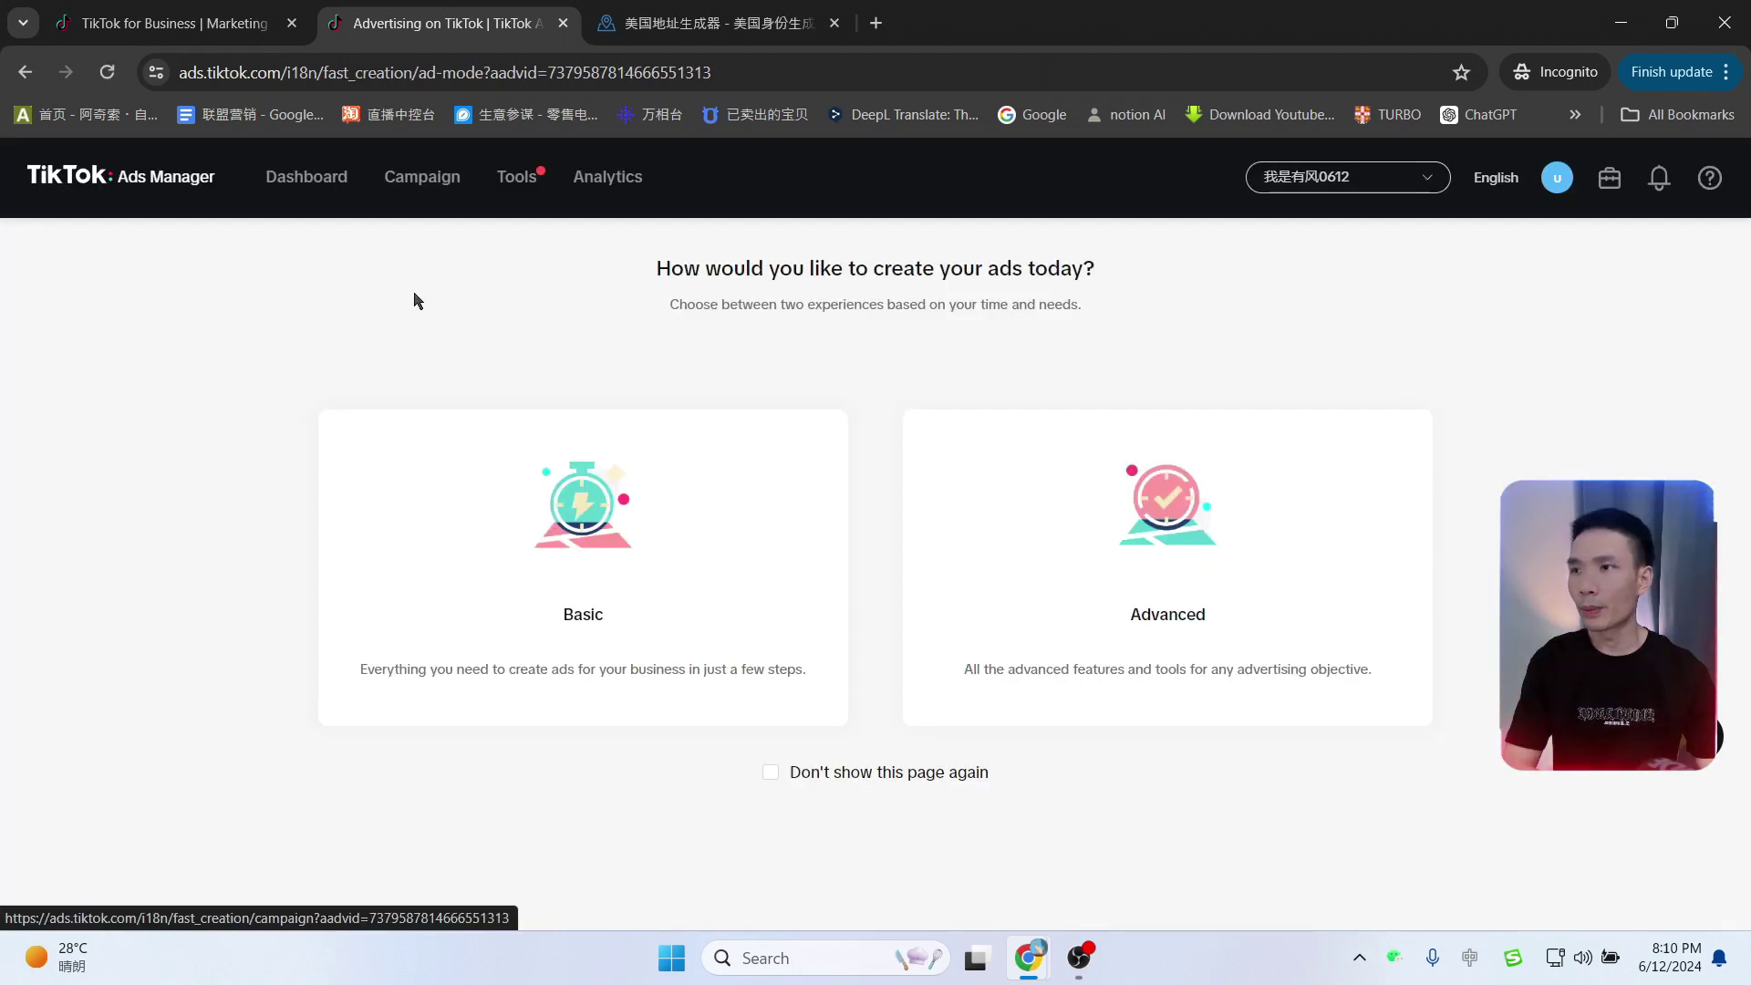
# Step: Switch the Ads Manager language to 中文（简体） and reload the campaign creation page
pyautogui.click(1496, 187)
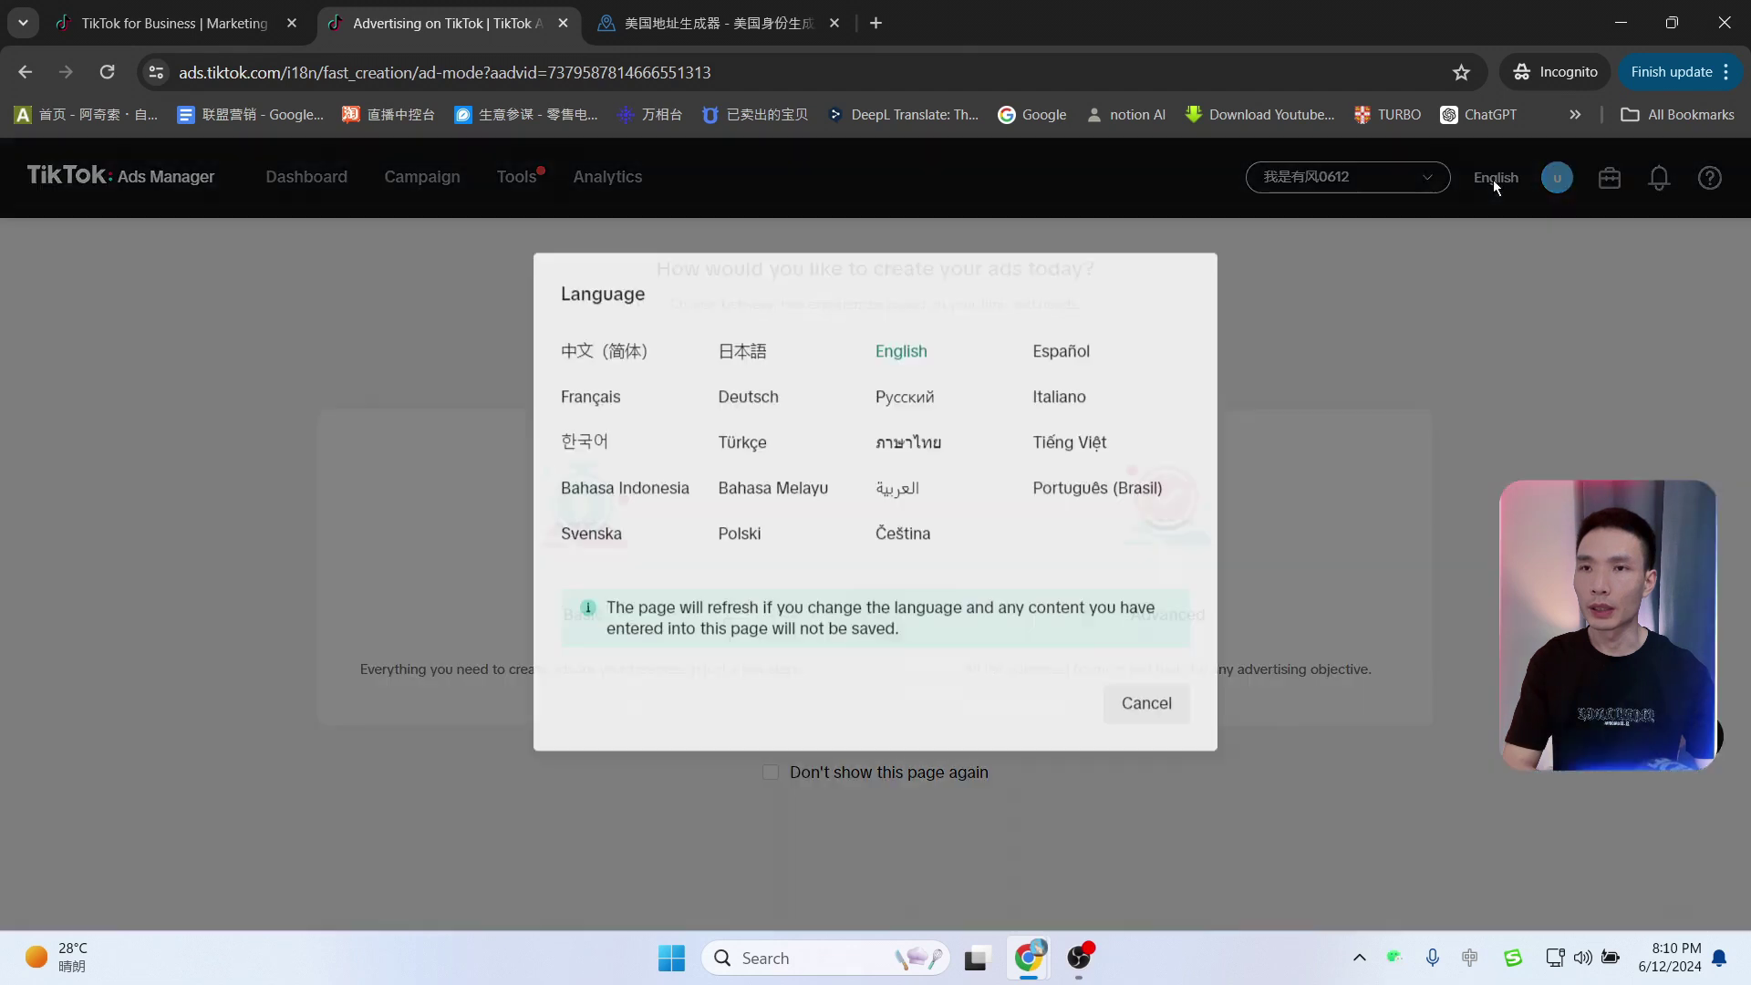
pyautogui.click(602, 358)
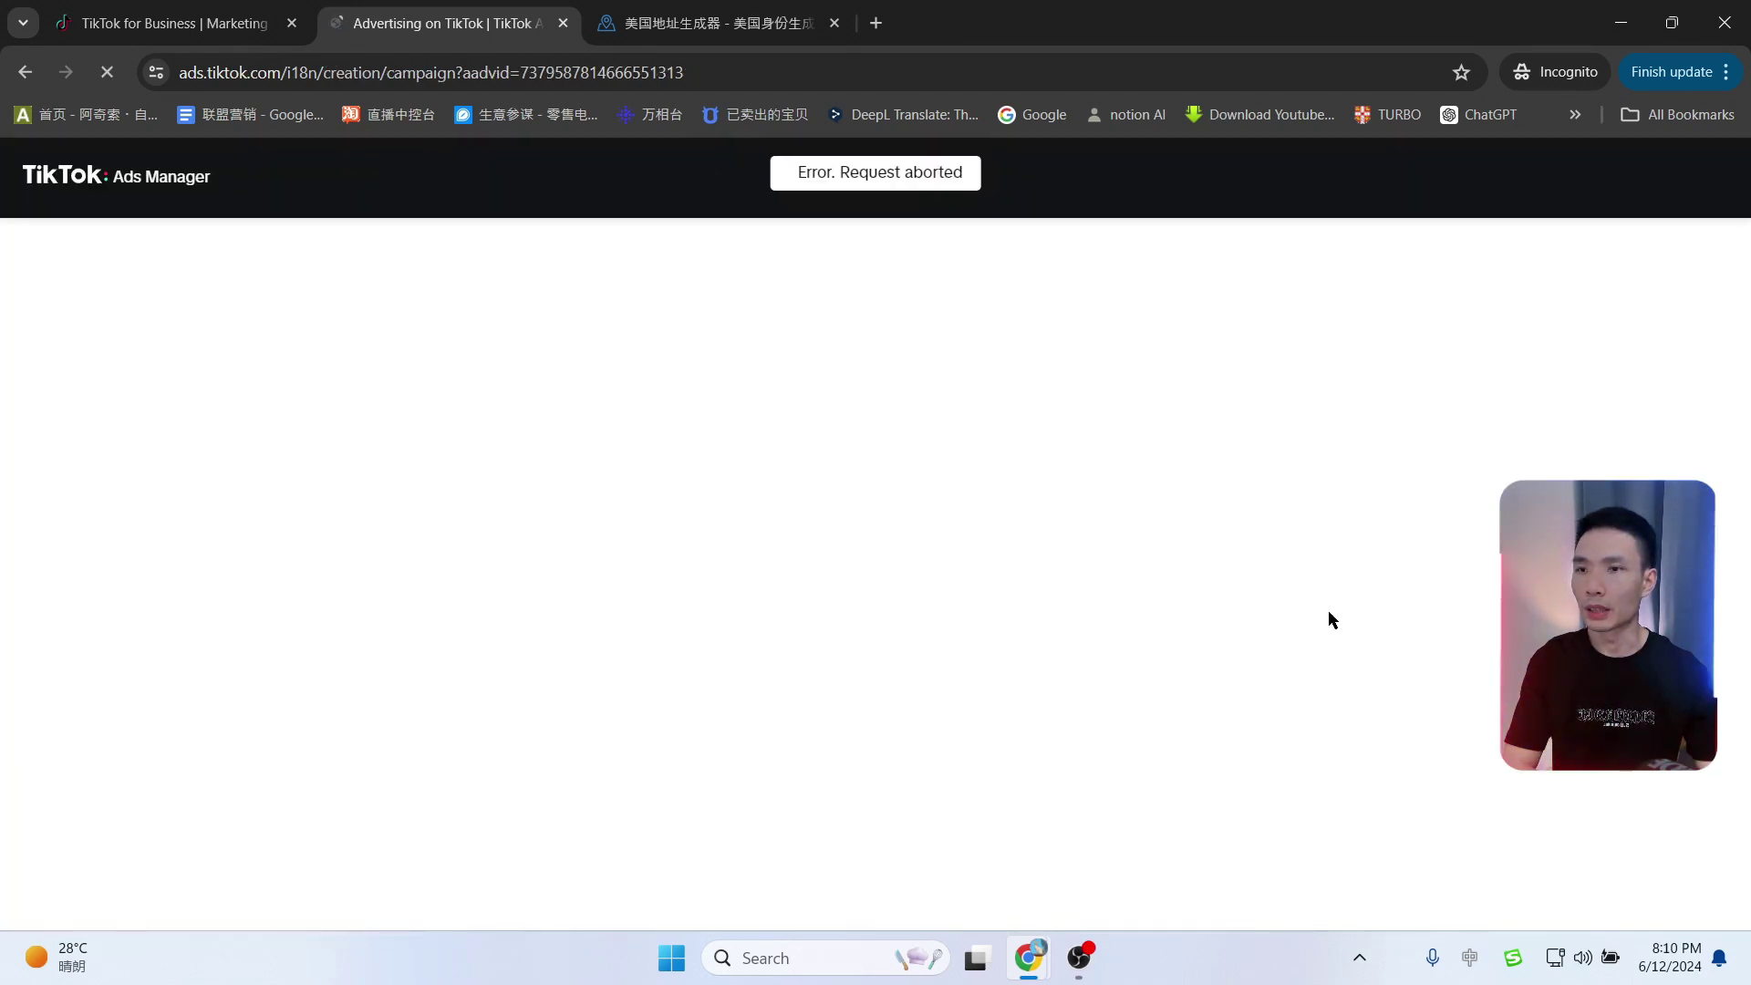
pyautogui.click(380, 71)
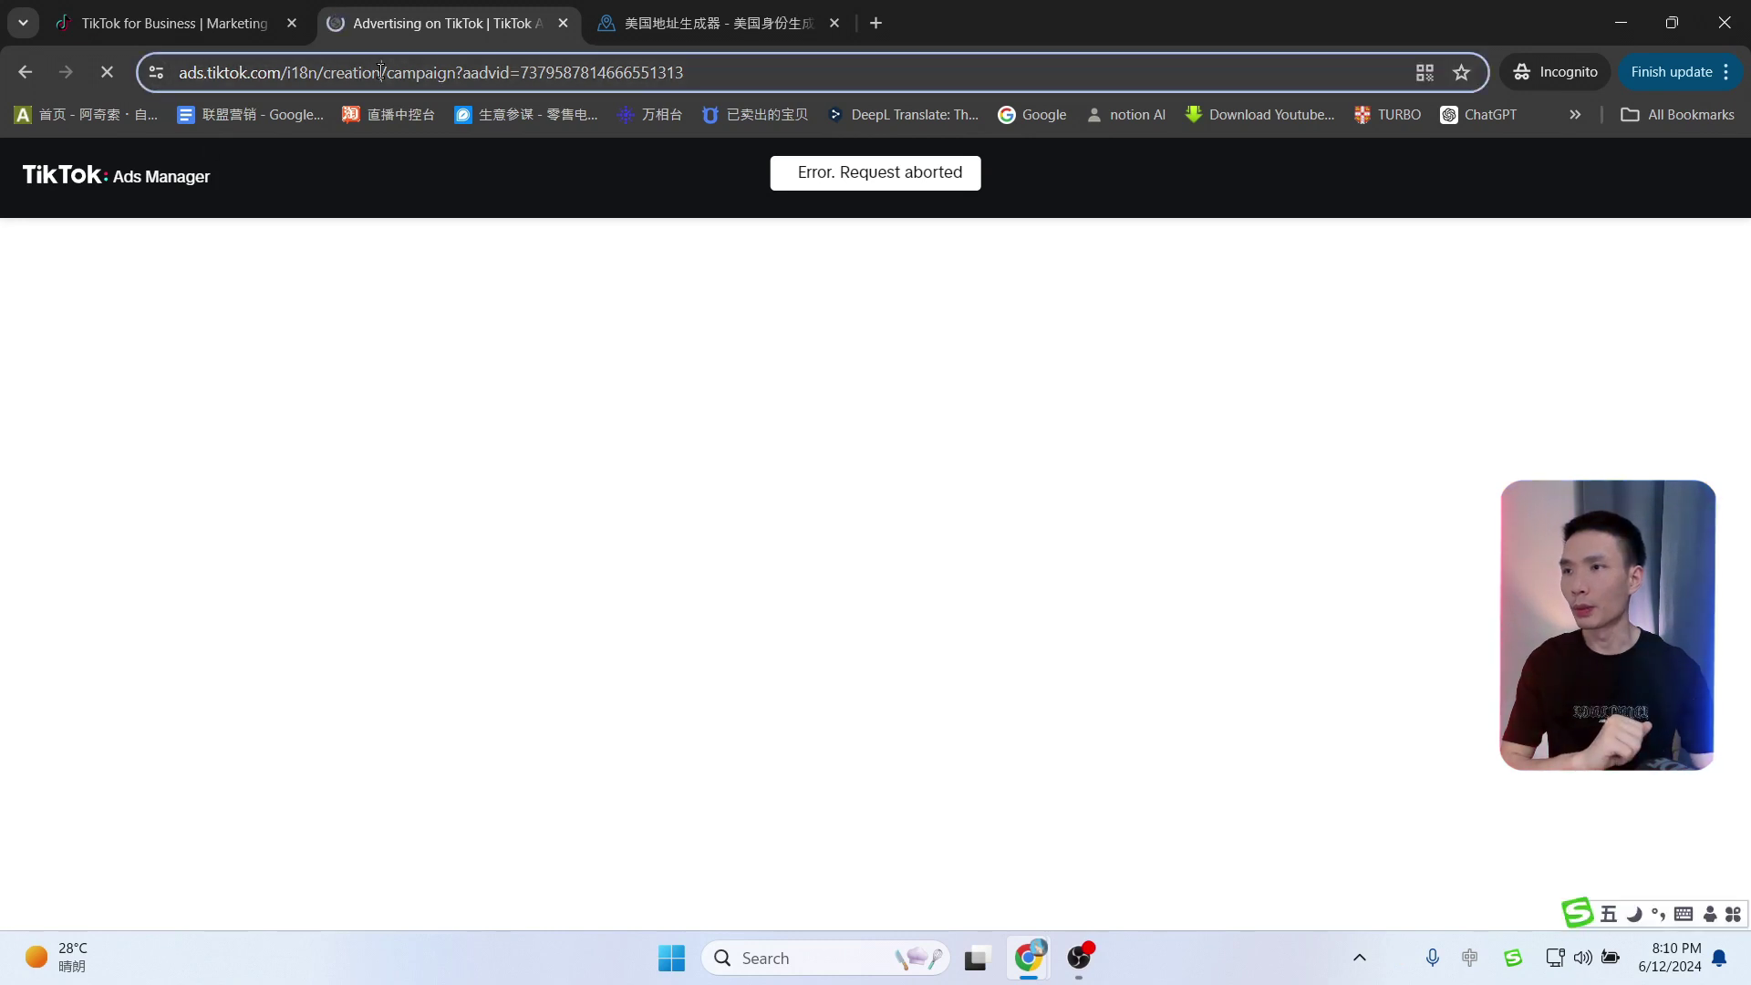
pyautogui.press('Return')
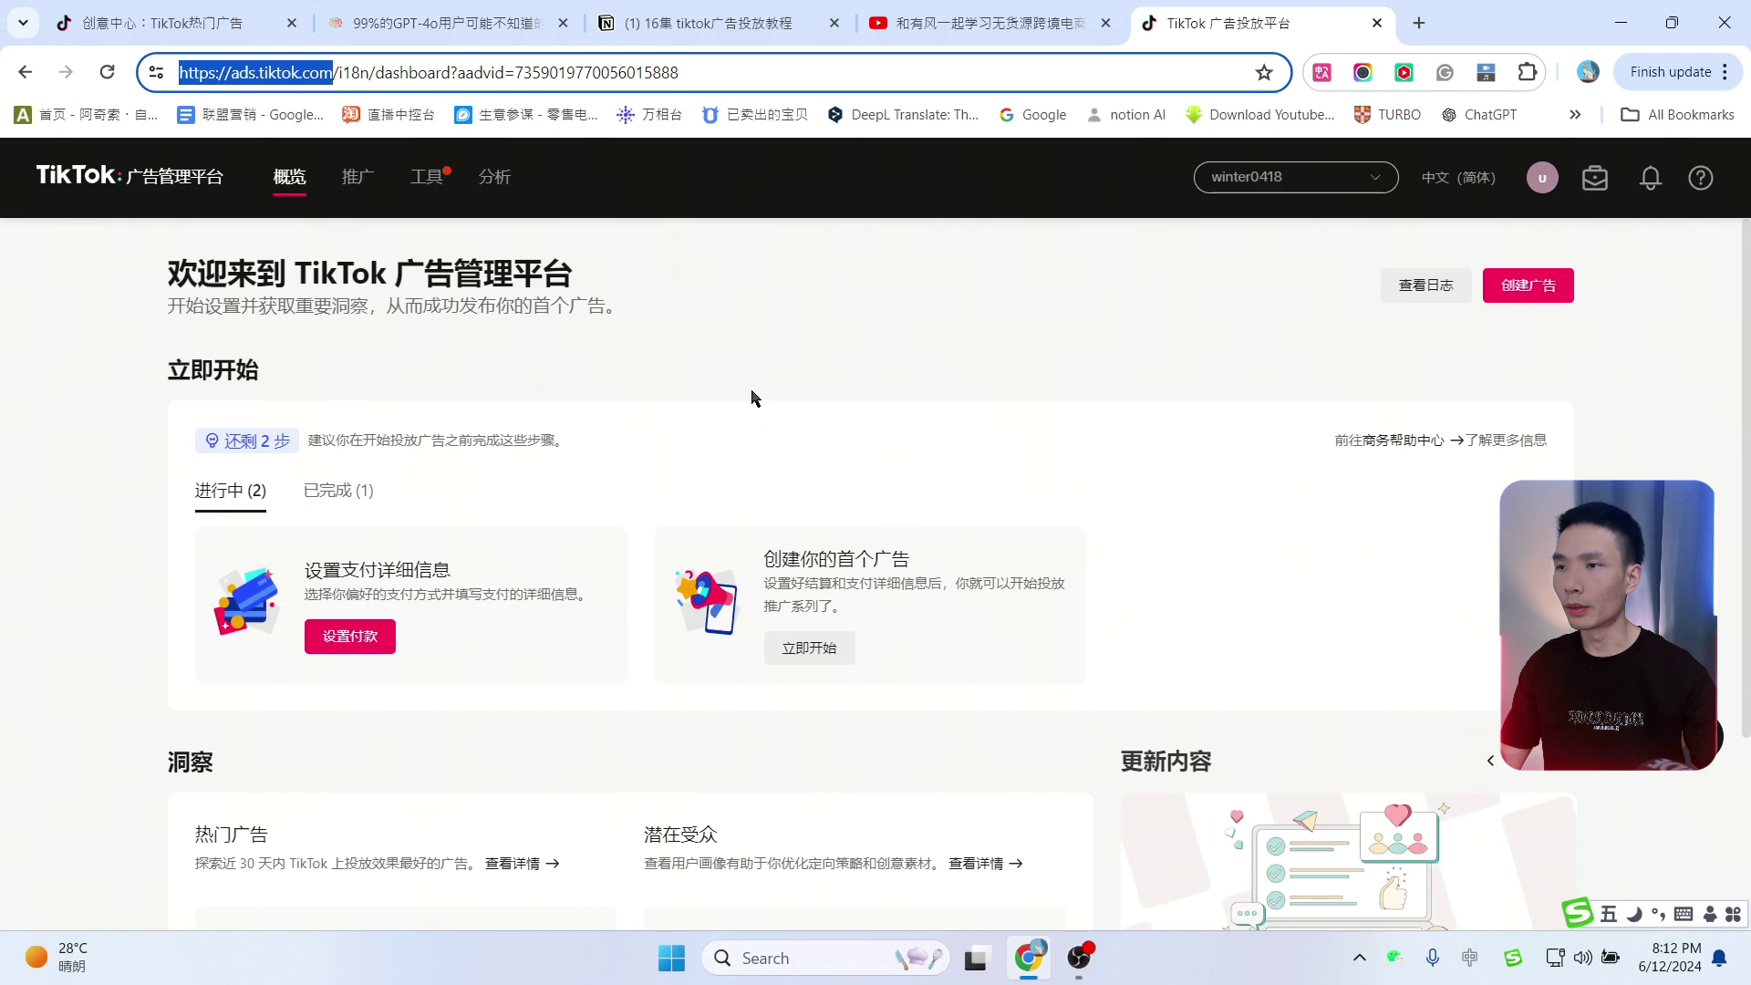
pyautogui.scroll(-3, 752, 397)
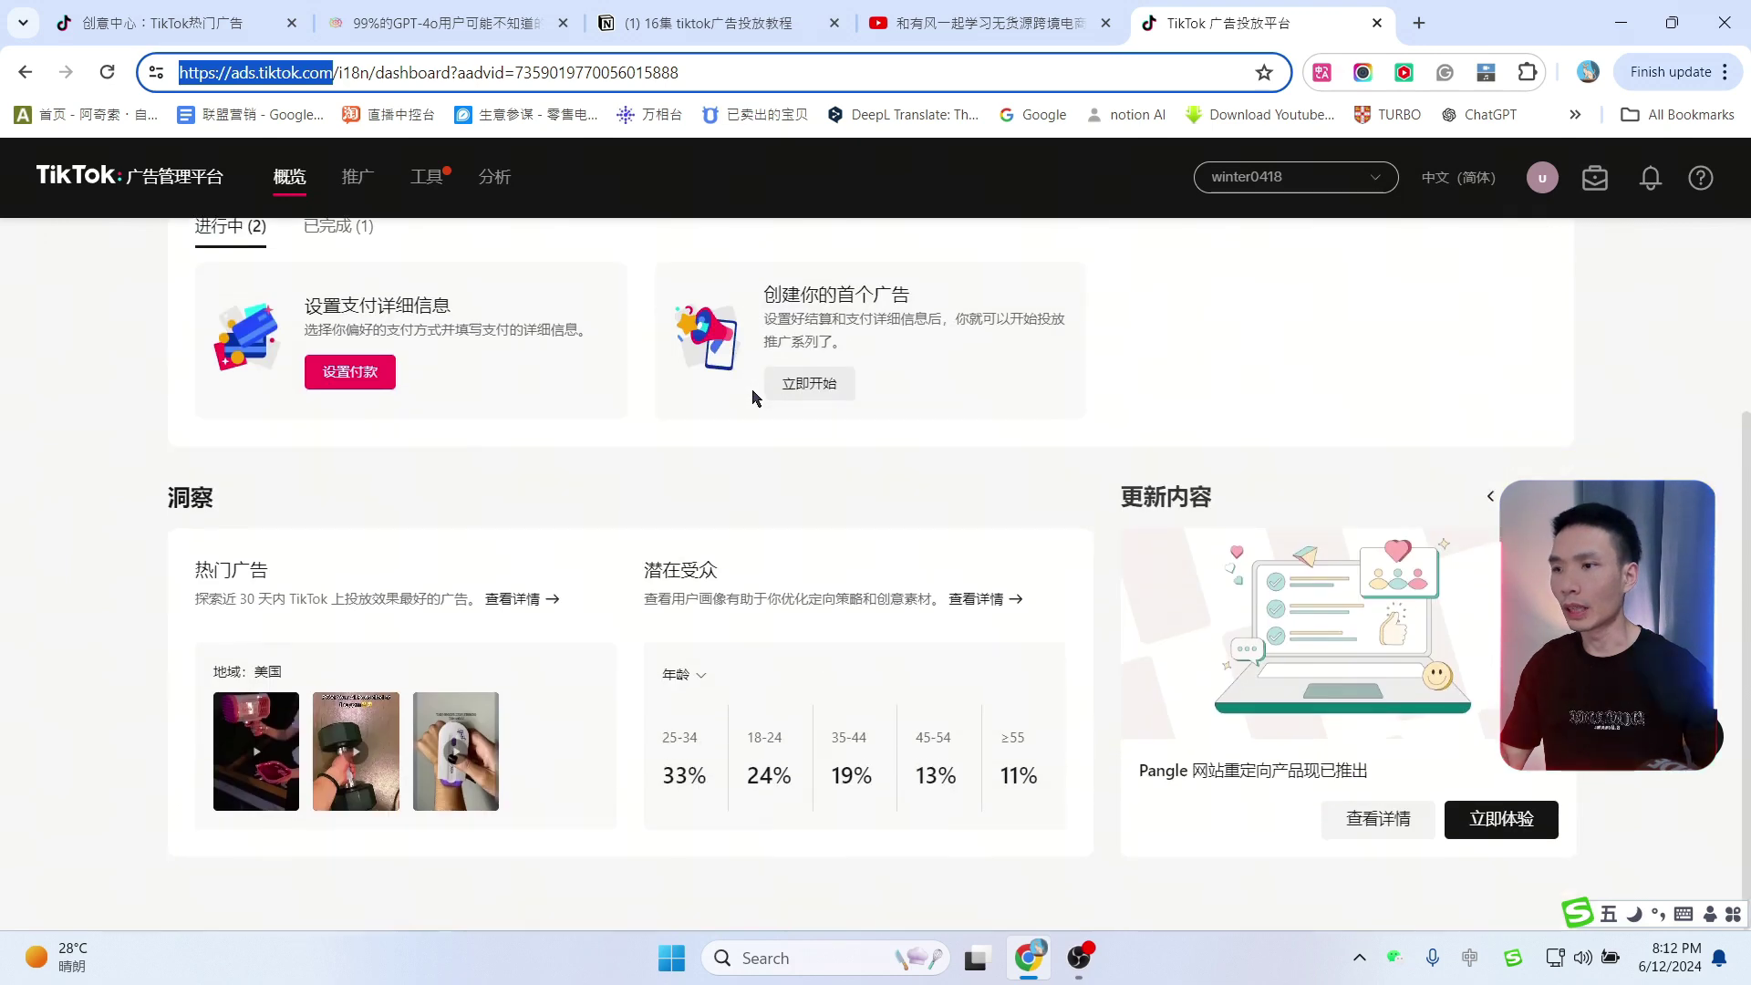
pyautogui.scroll(3, 752, 397)
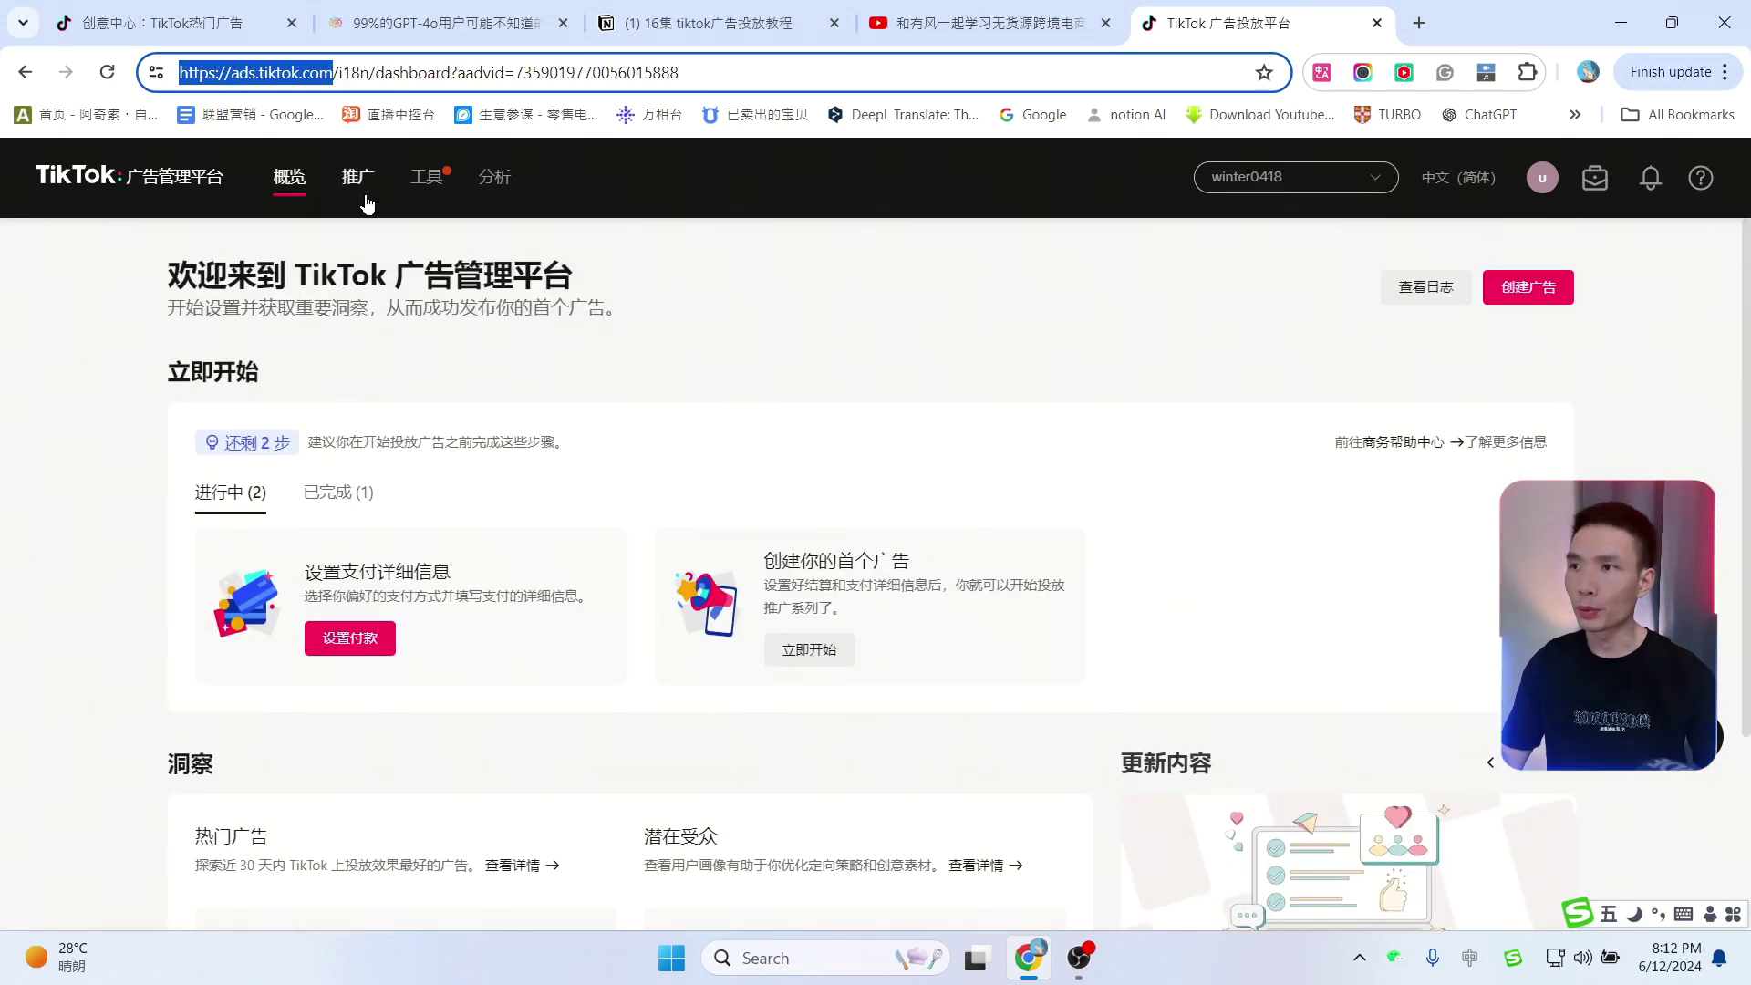
# Step: Open the campaign list (推广) and start creating a new campaign
pyautogui.click(365, 196)
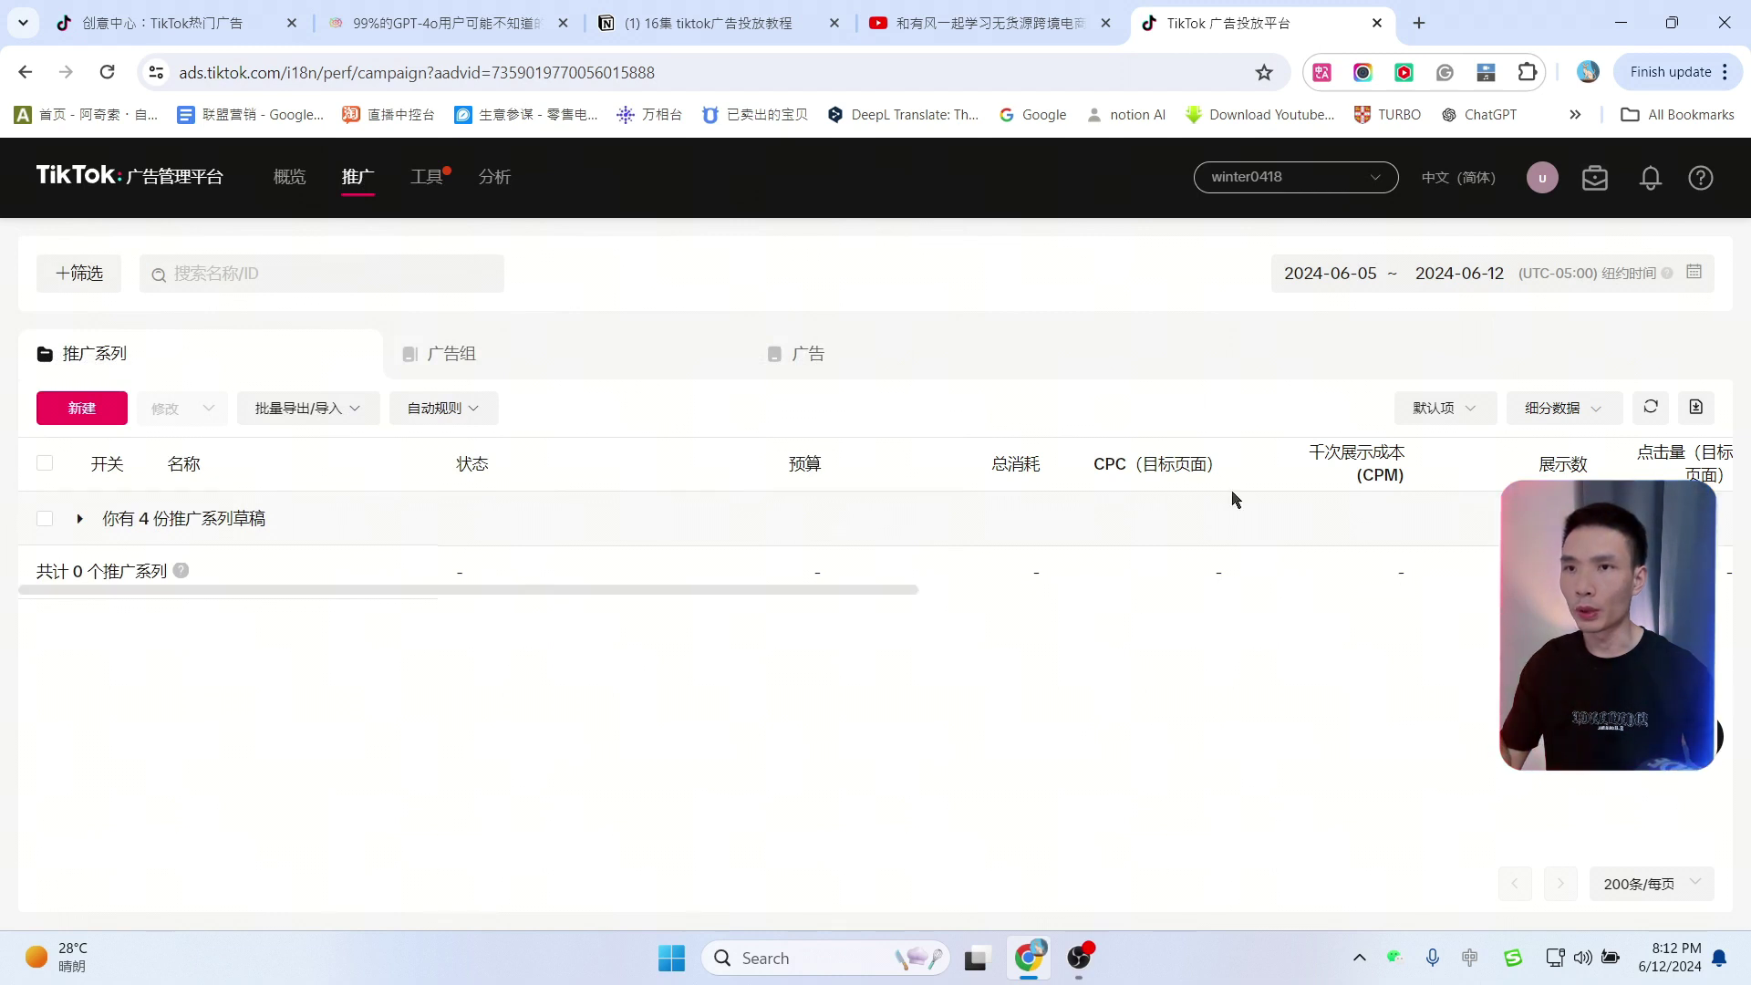
pyautogui.moveTo(426, 176)
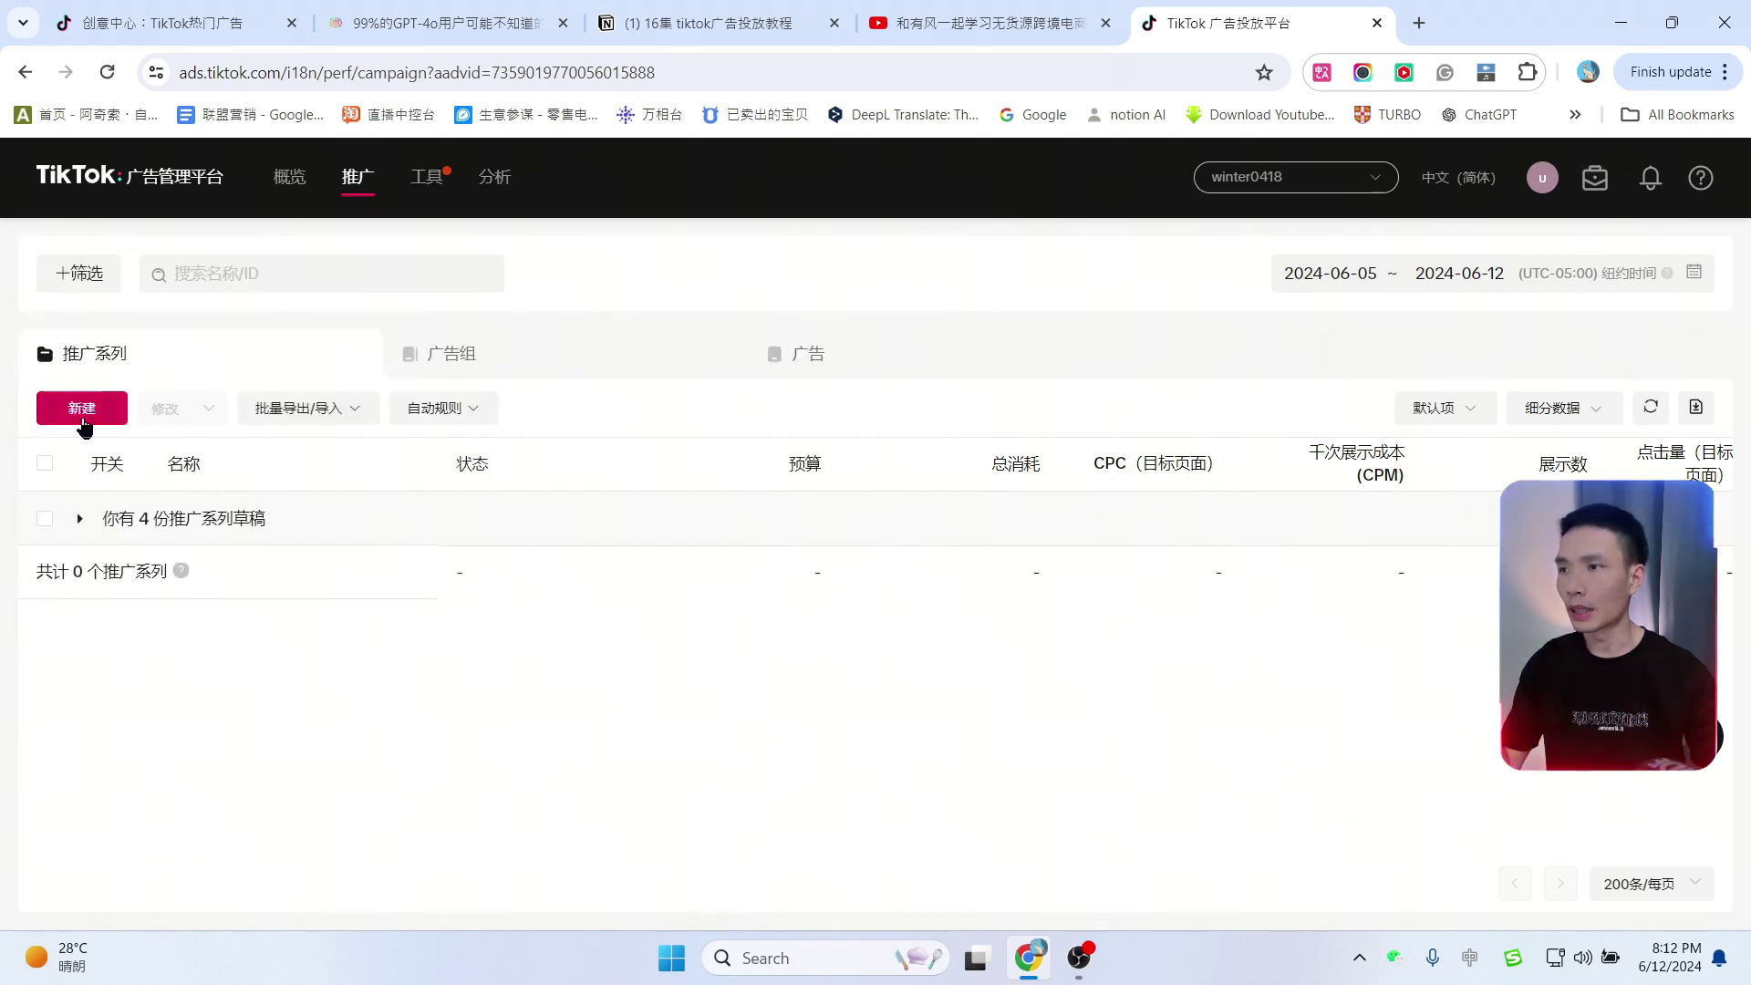
pyautogui.click(74, 406)
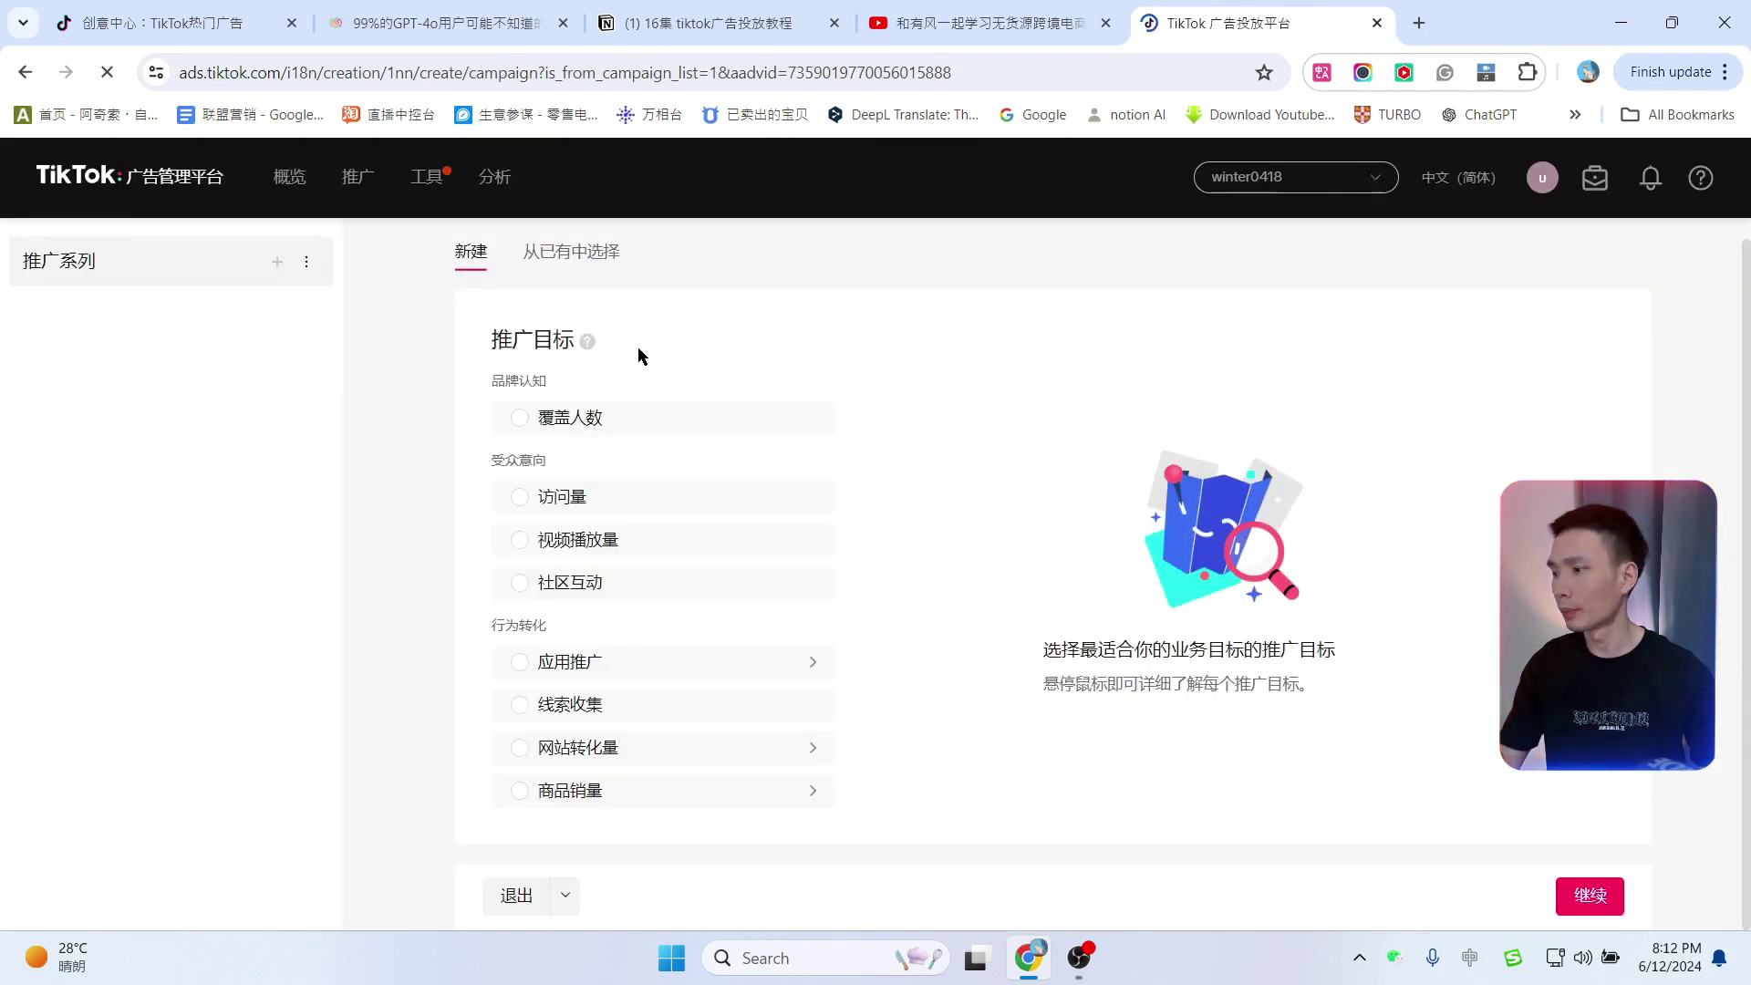
# Step: Compare the descriptions of the campaign objectives, including 覆盖人数, 视频播放量, 社区互动, 网站转化量 and 应用推广
pyautogui.click(559, 422)
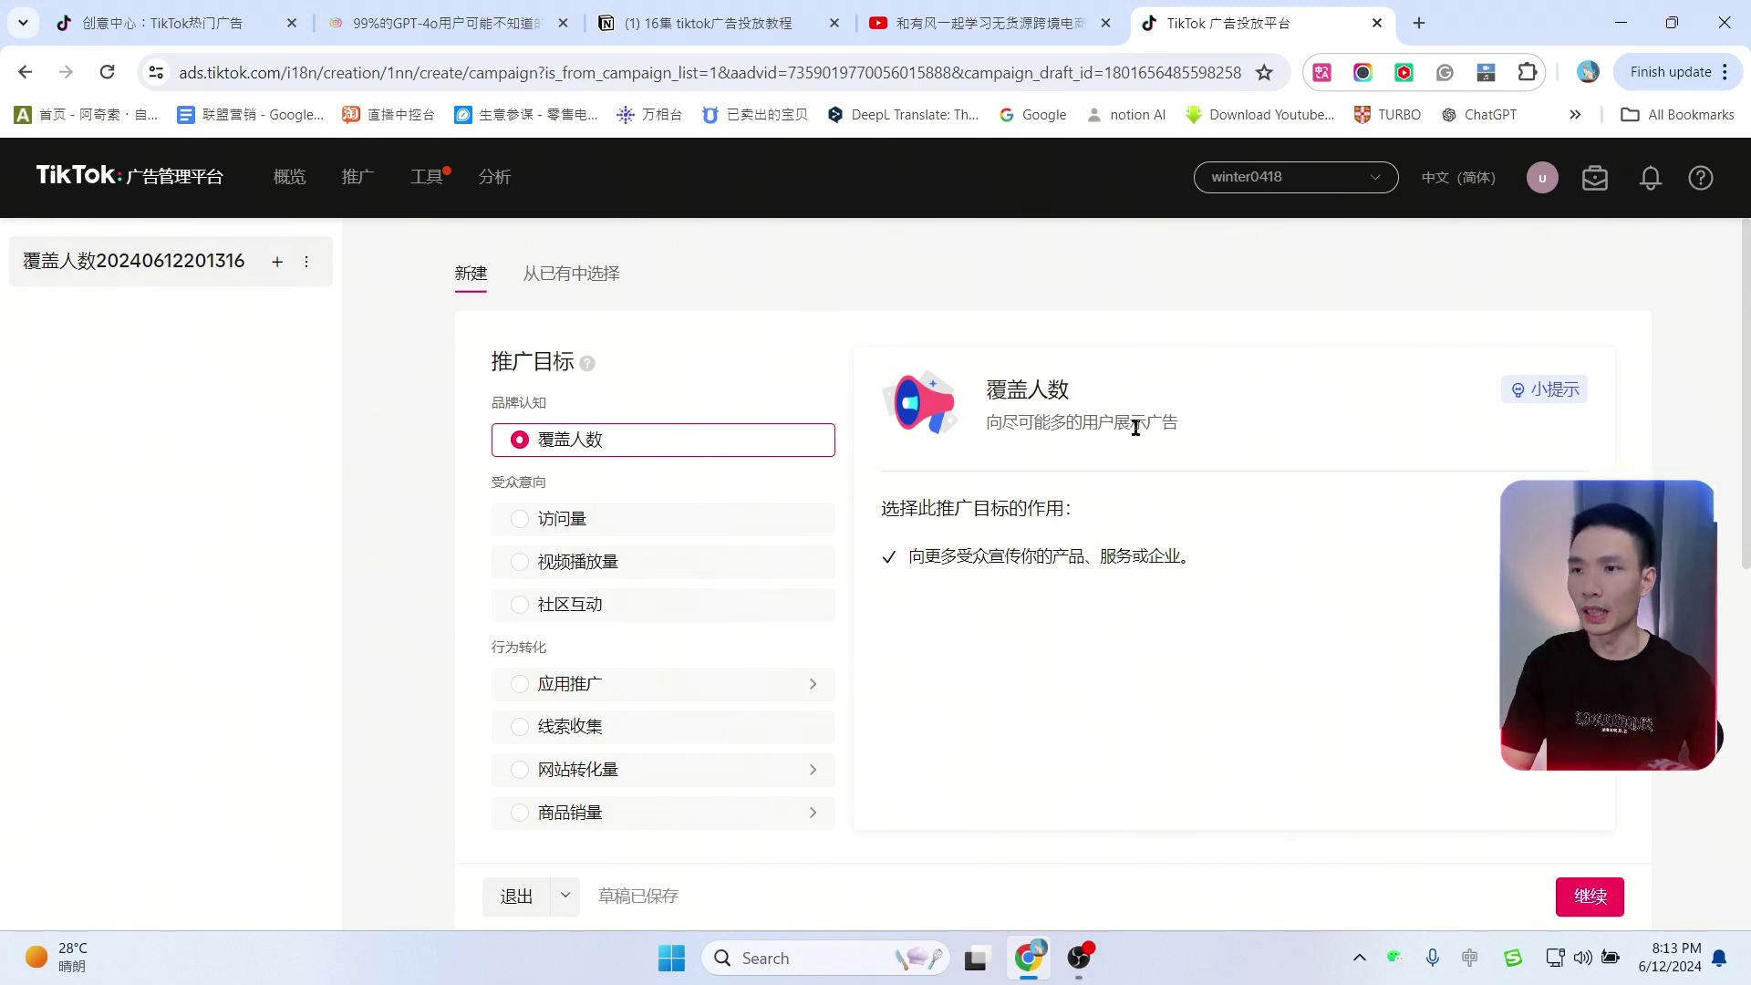
pyautogui.click(588, 517)
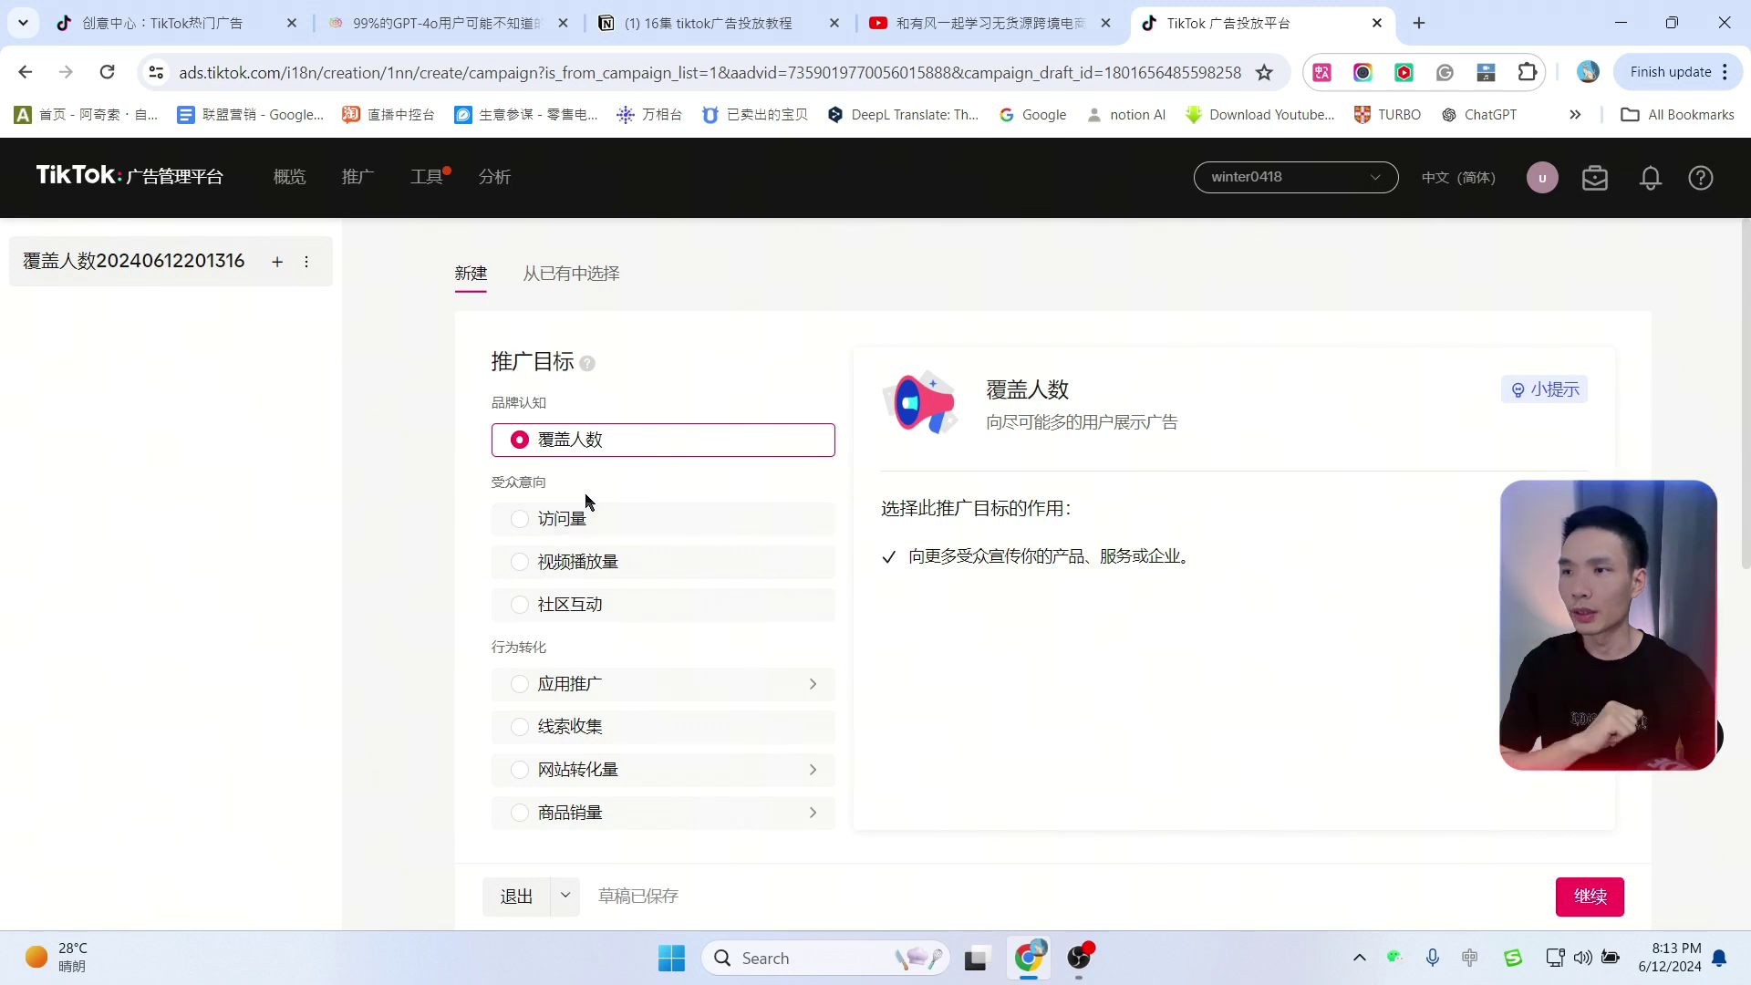
pyautogui.click(655, 564)
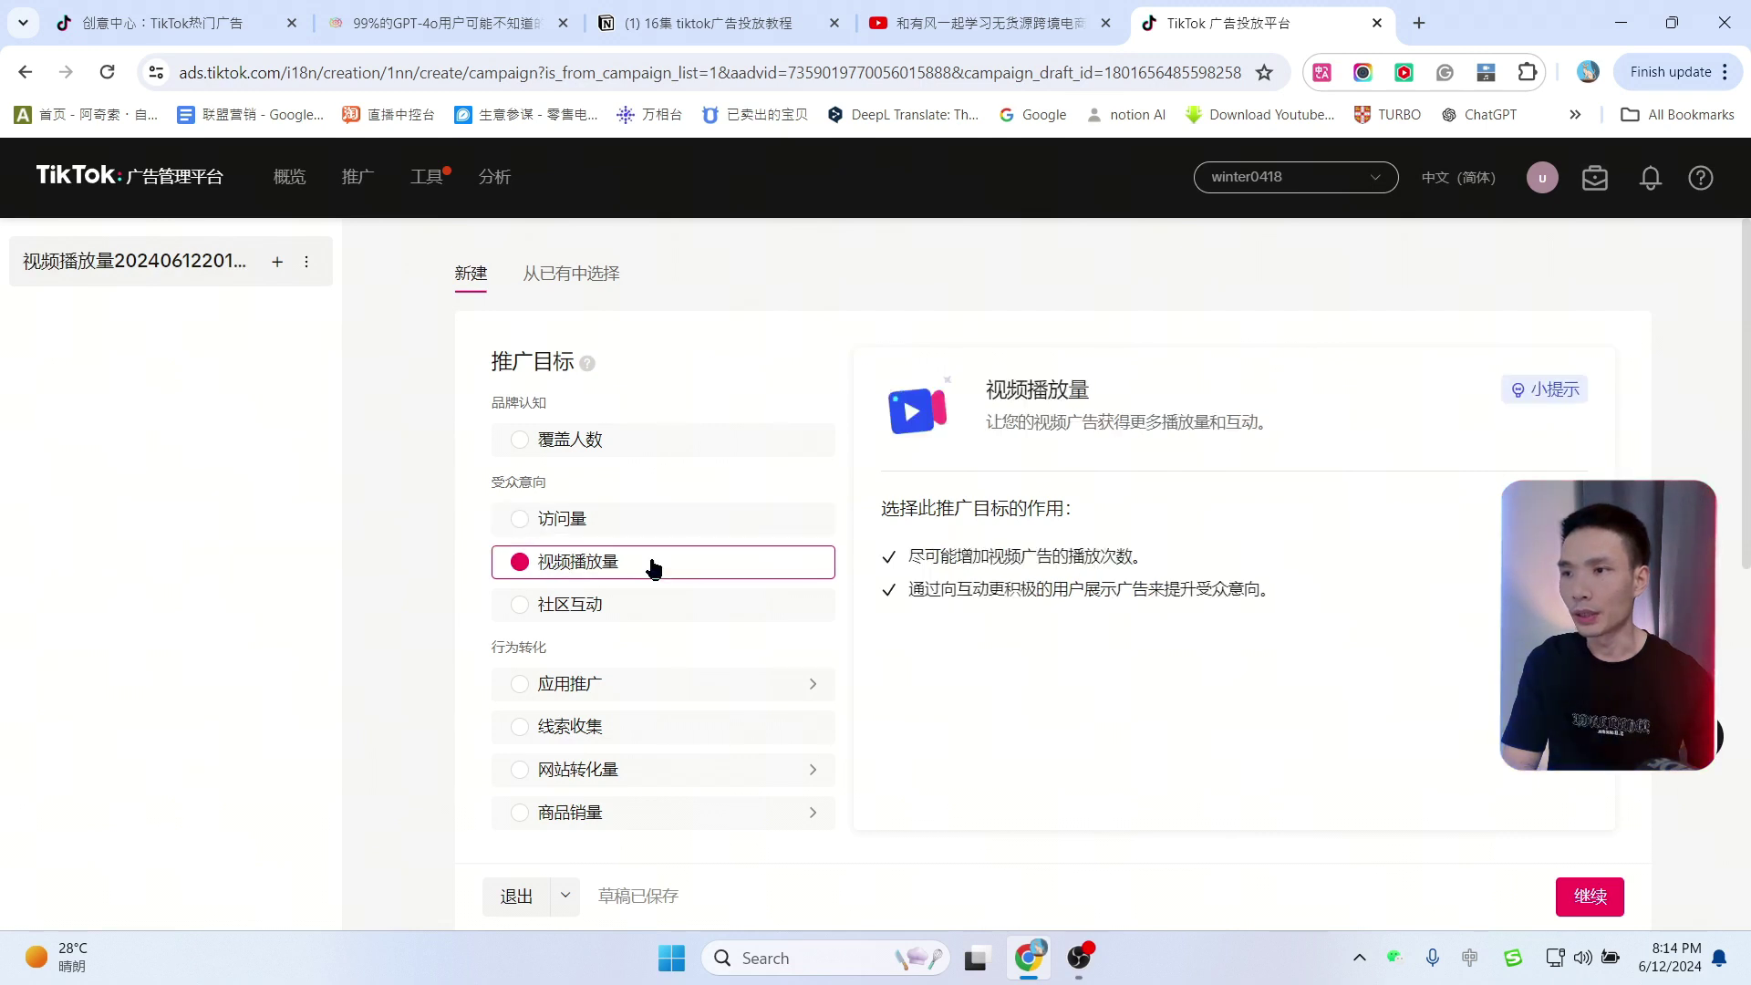
pyautogui.click(686, 606)
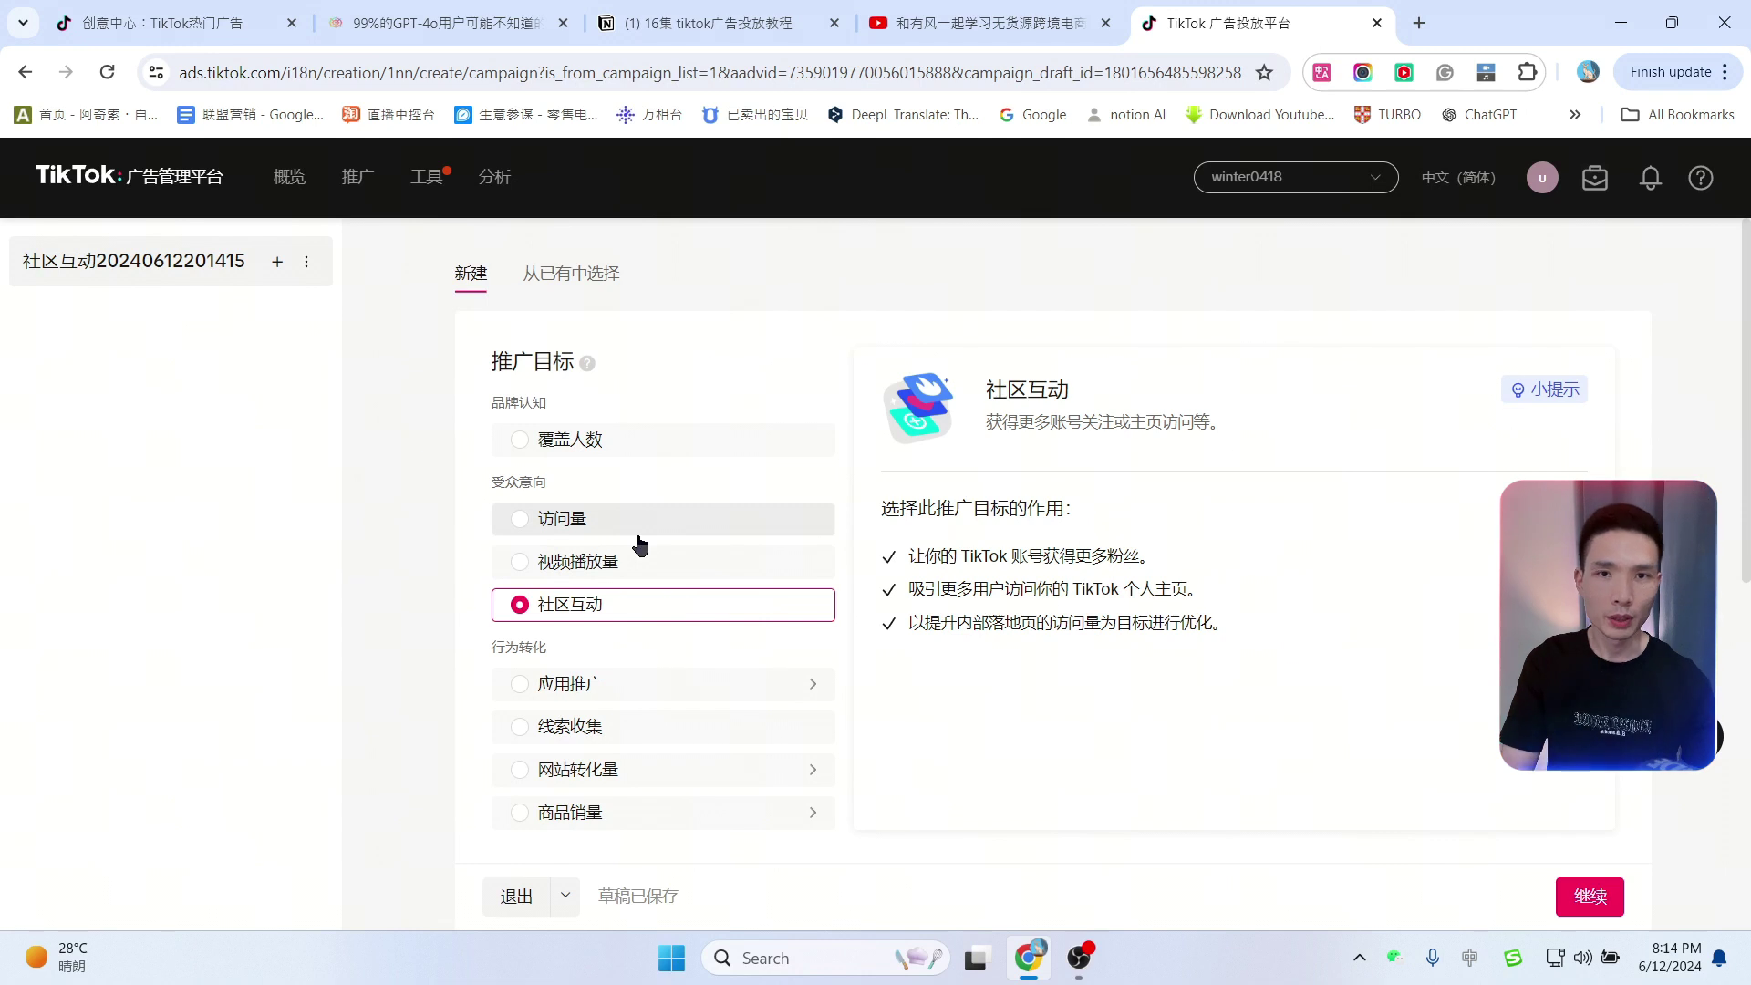
pyautogui.scroll(-1, 728, 545)
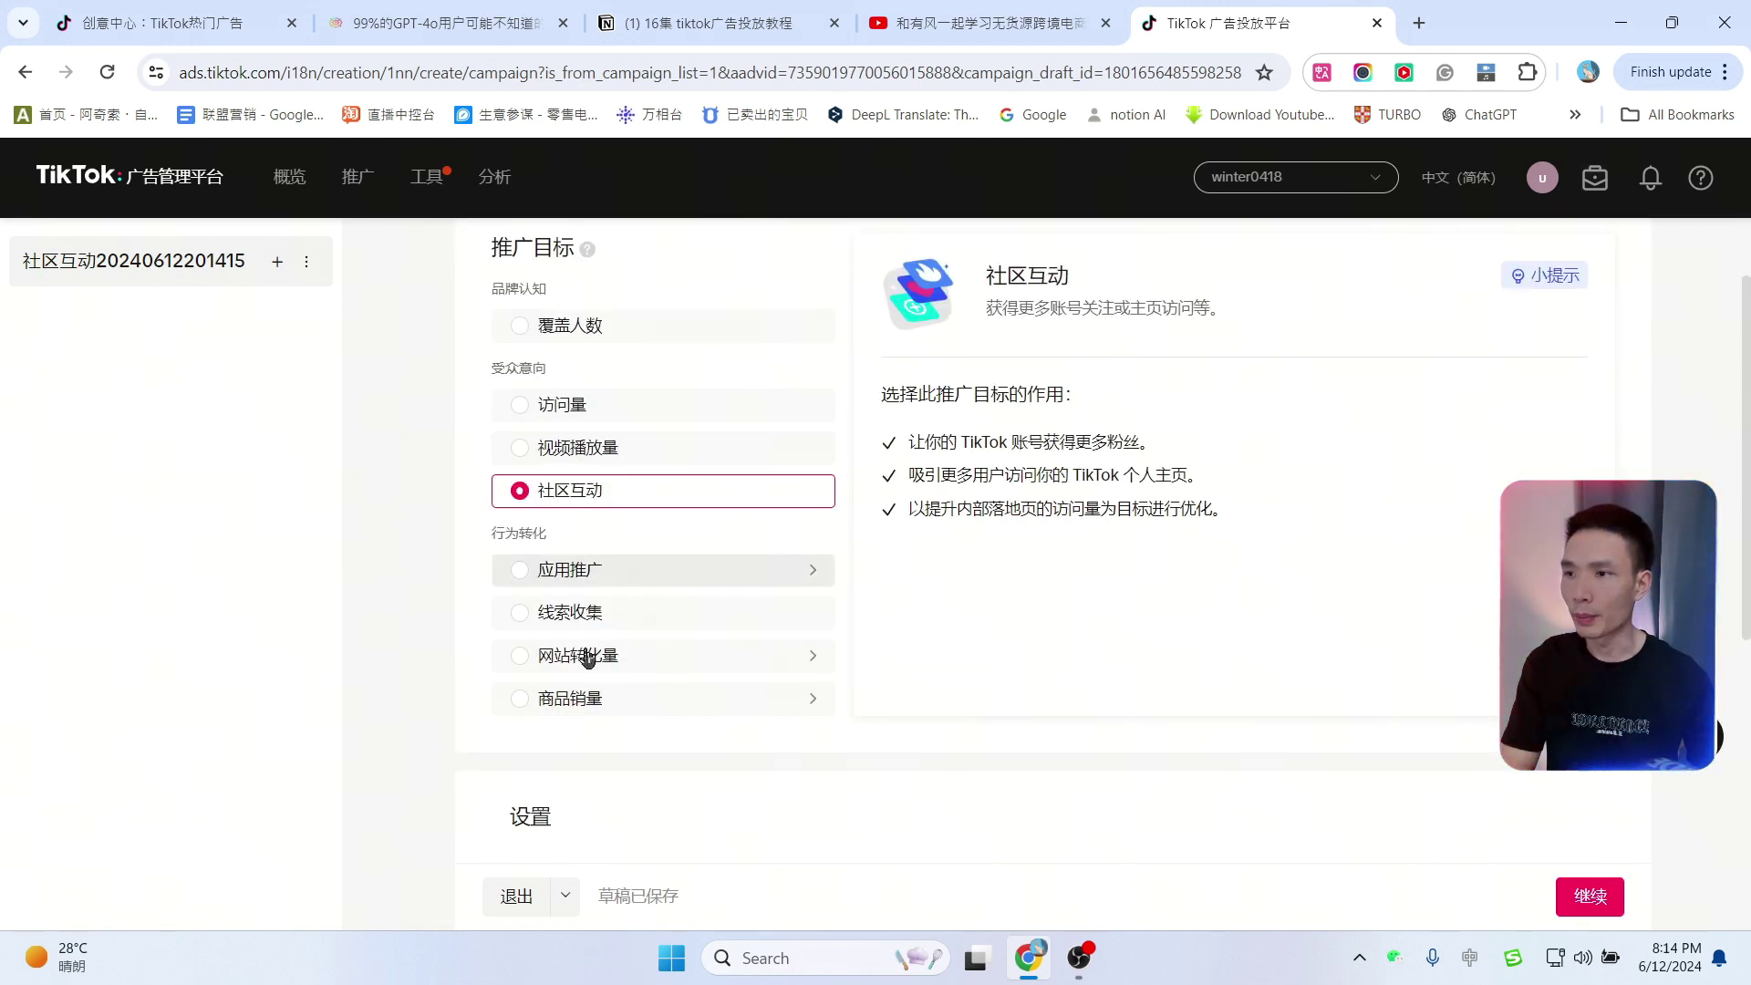
pyautogui.click(516, 659)
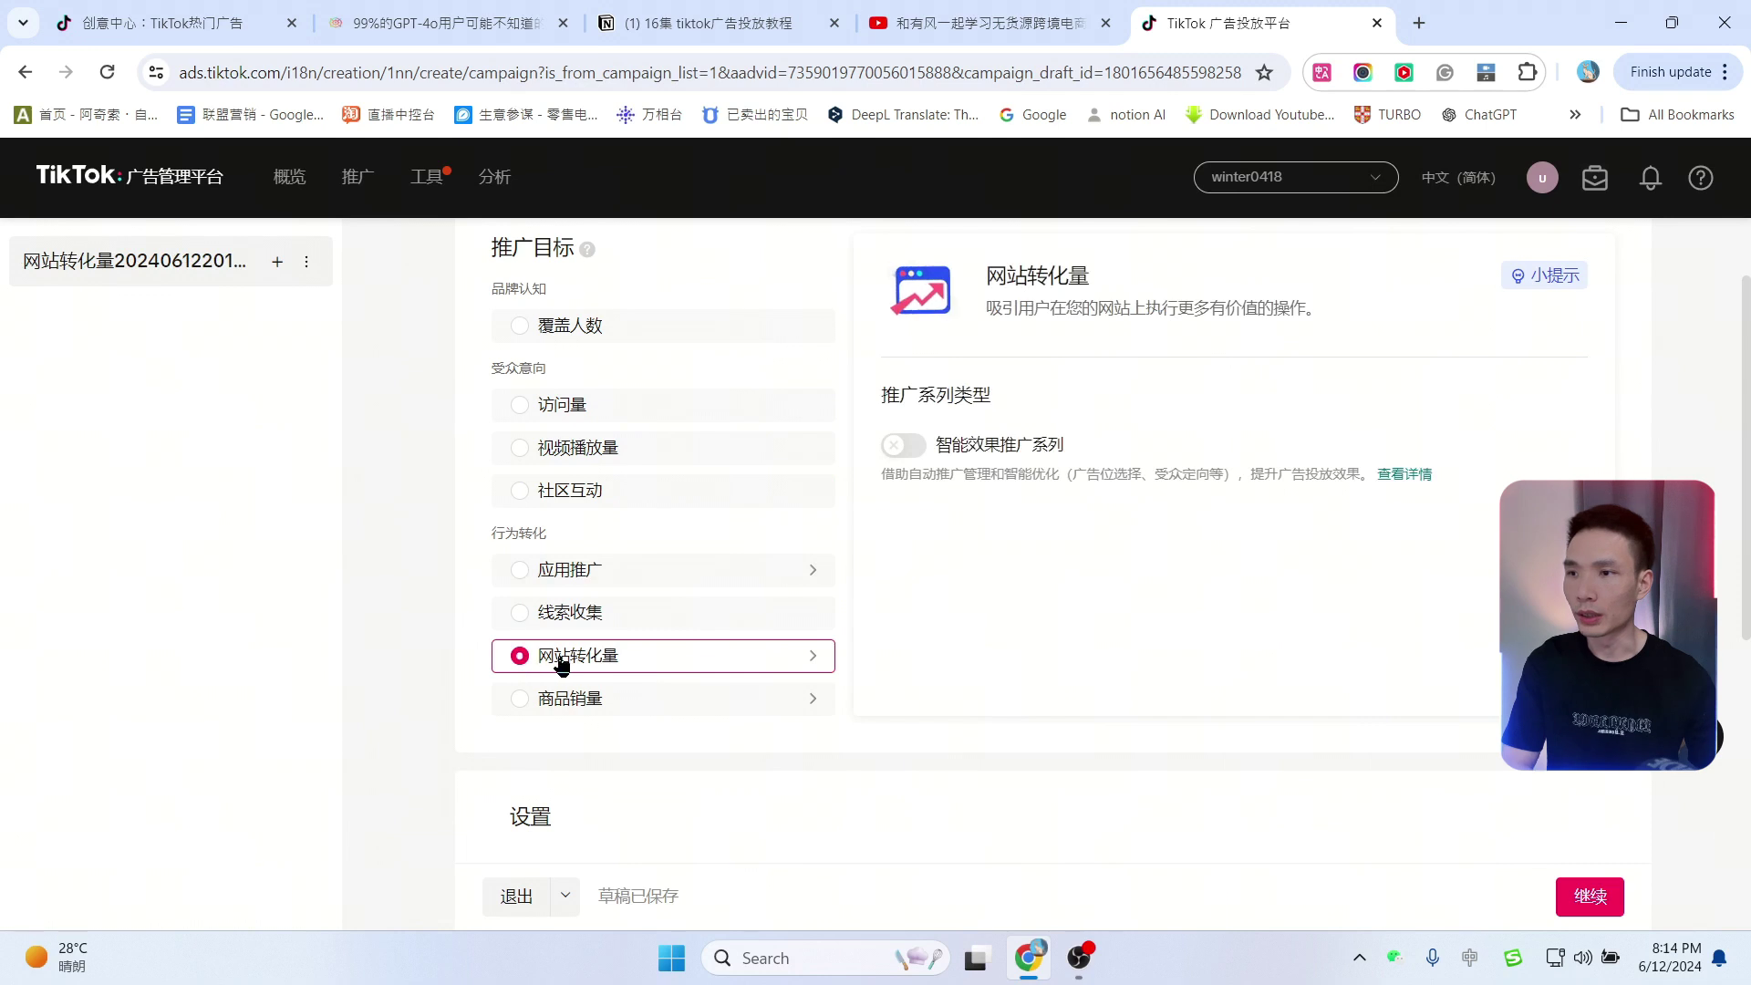
pyautogui.click(658, 572)
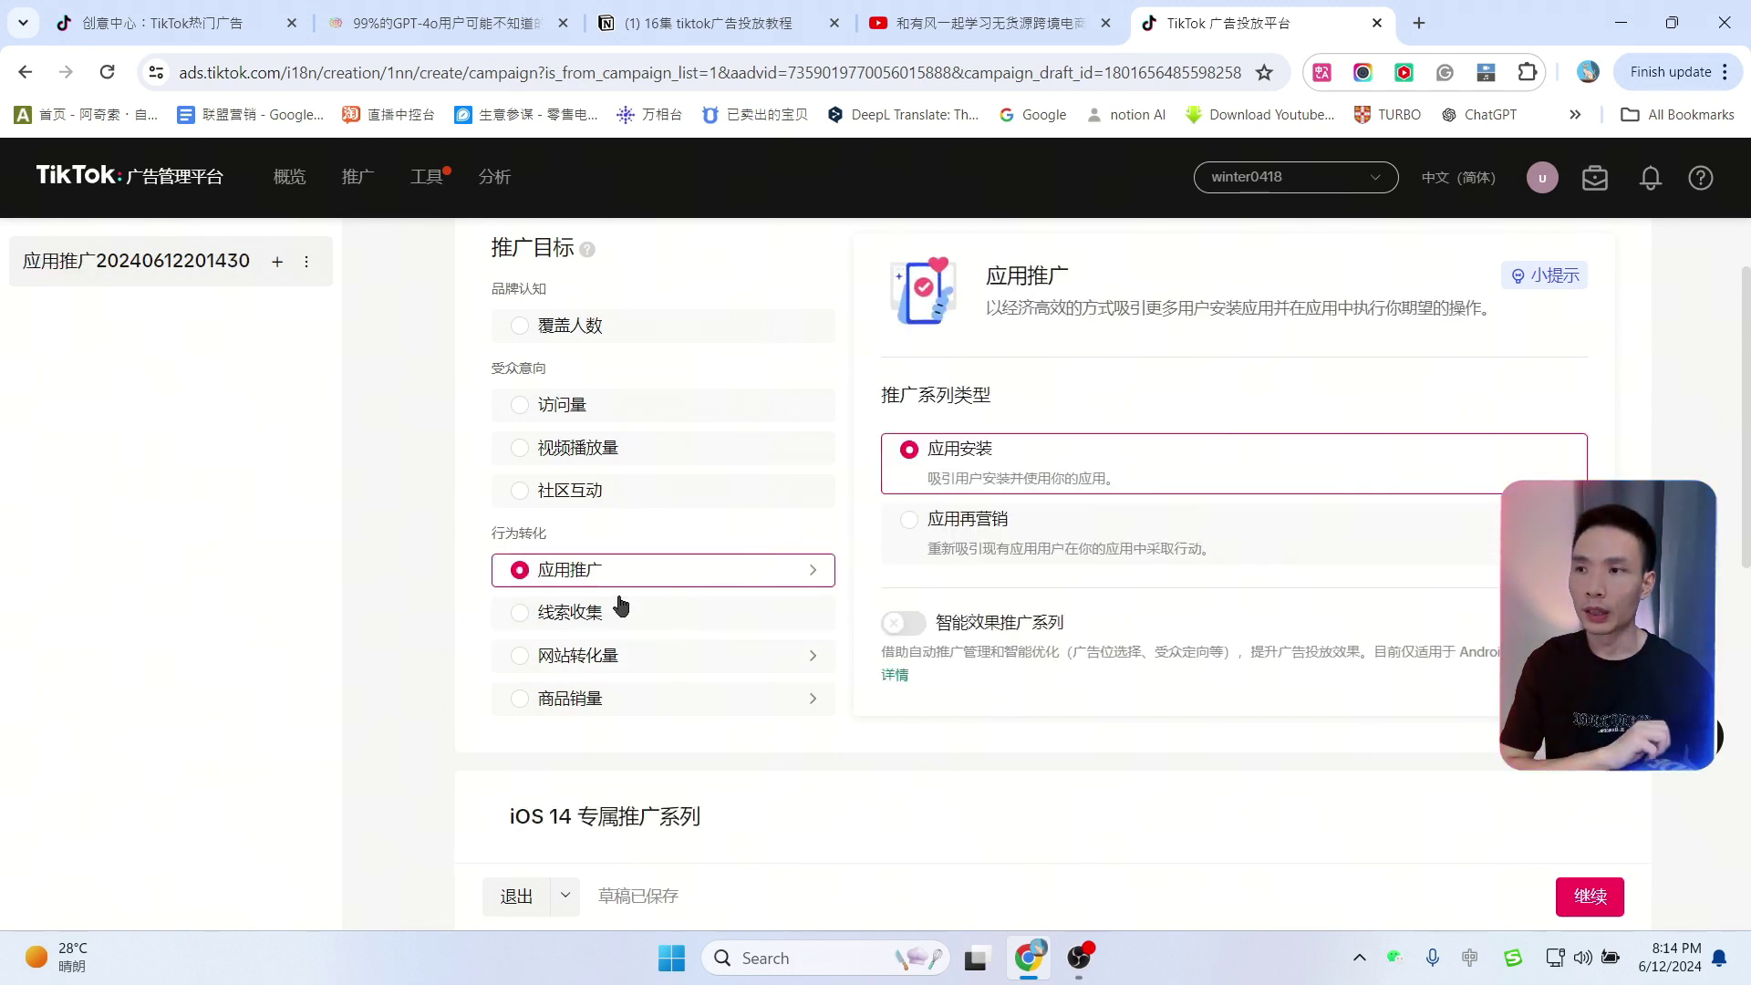
pyautogui.click(622, 612)
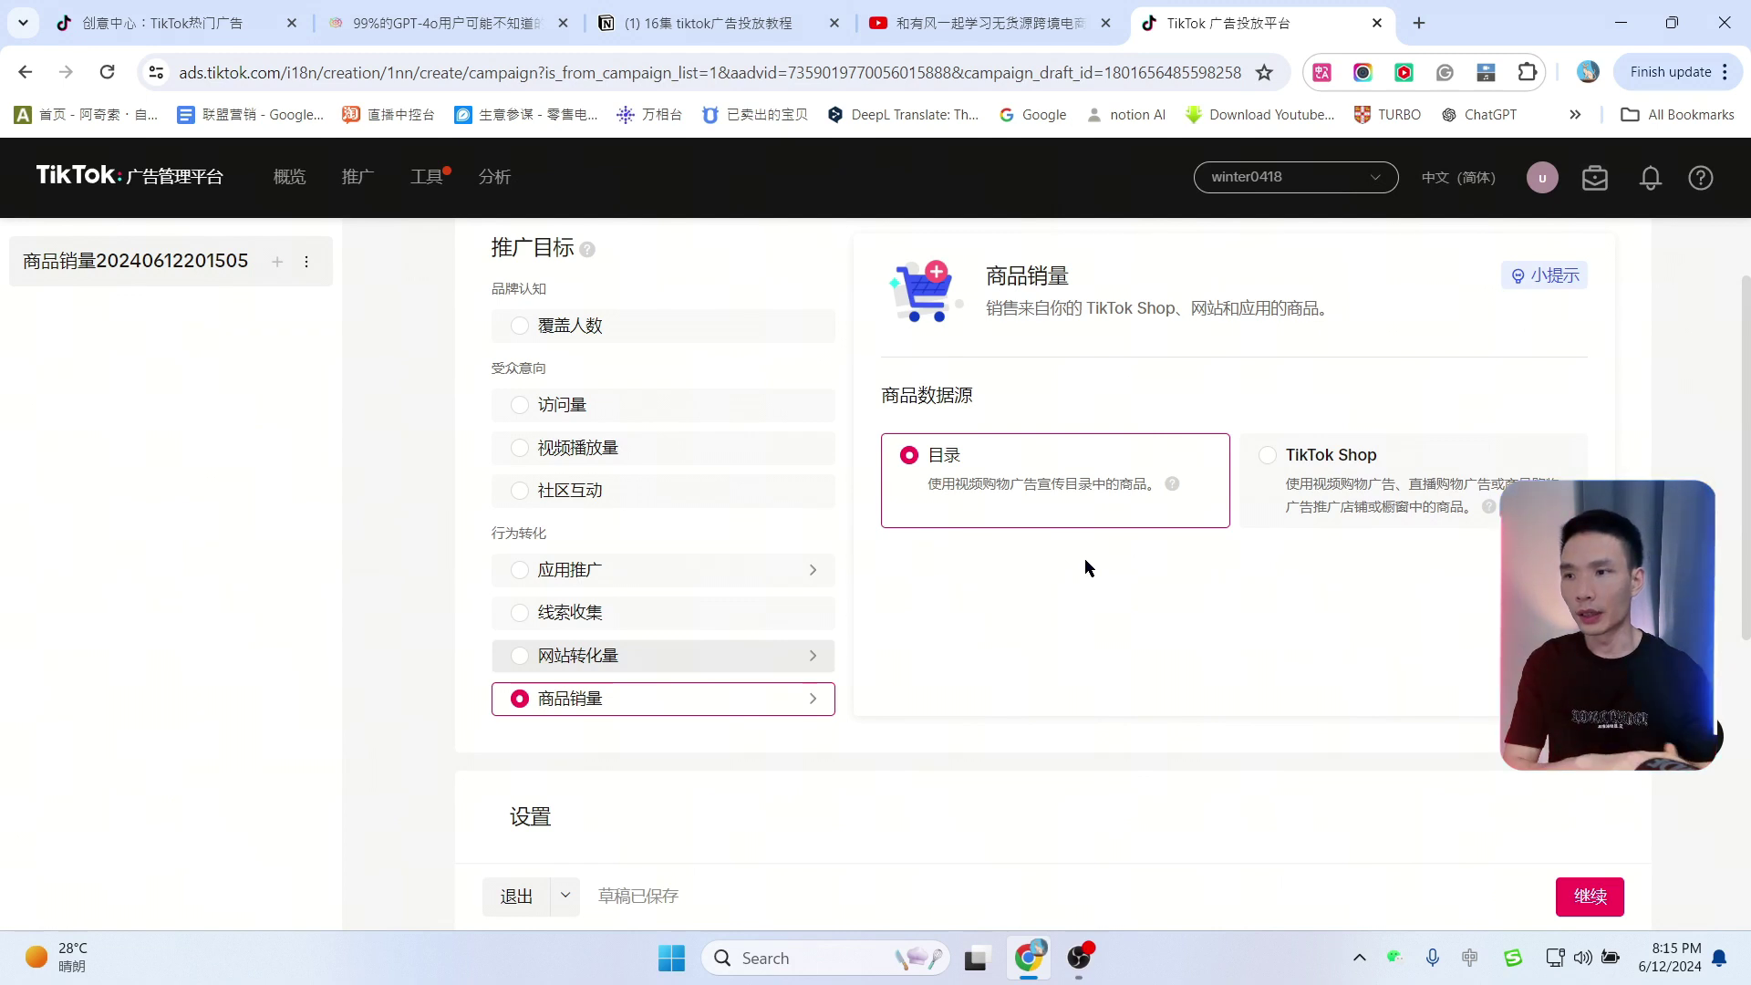
# Step: Choose 网站转化量 as the campaign objective and name the campaign 手机壳测试期
pyautogui.click(638, 659)
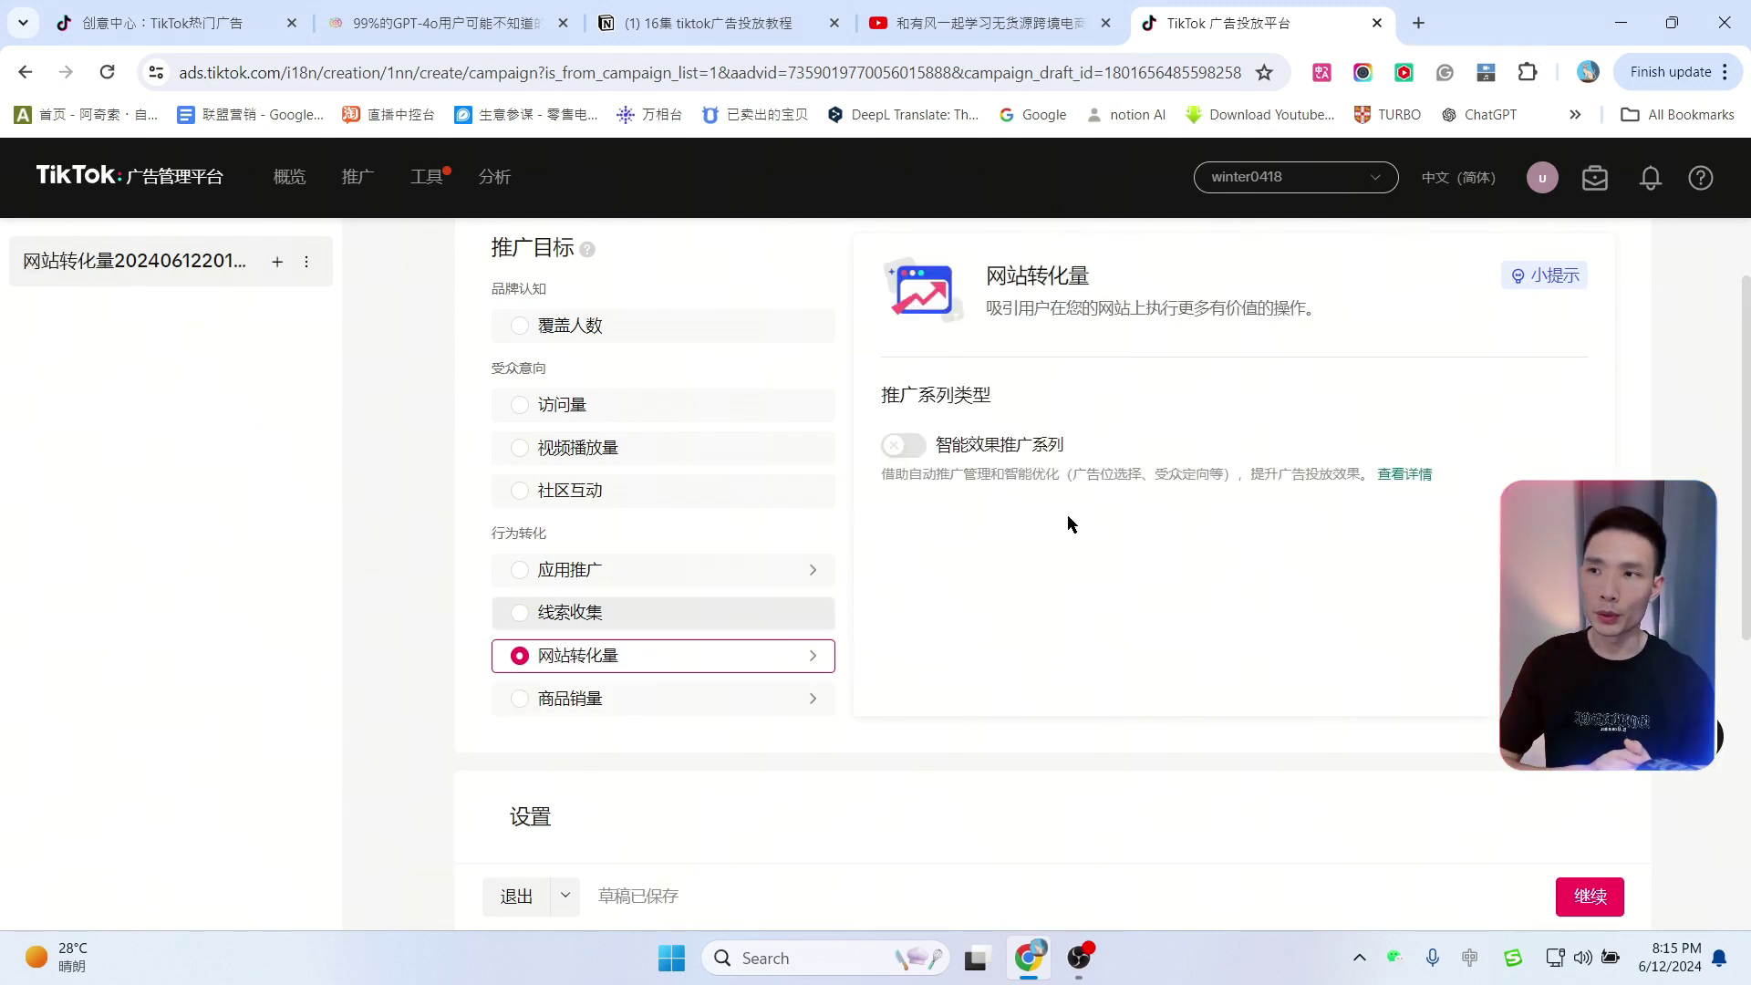
pyautogui.scroll(2, 1069, 518)
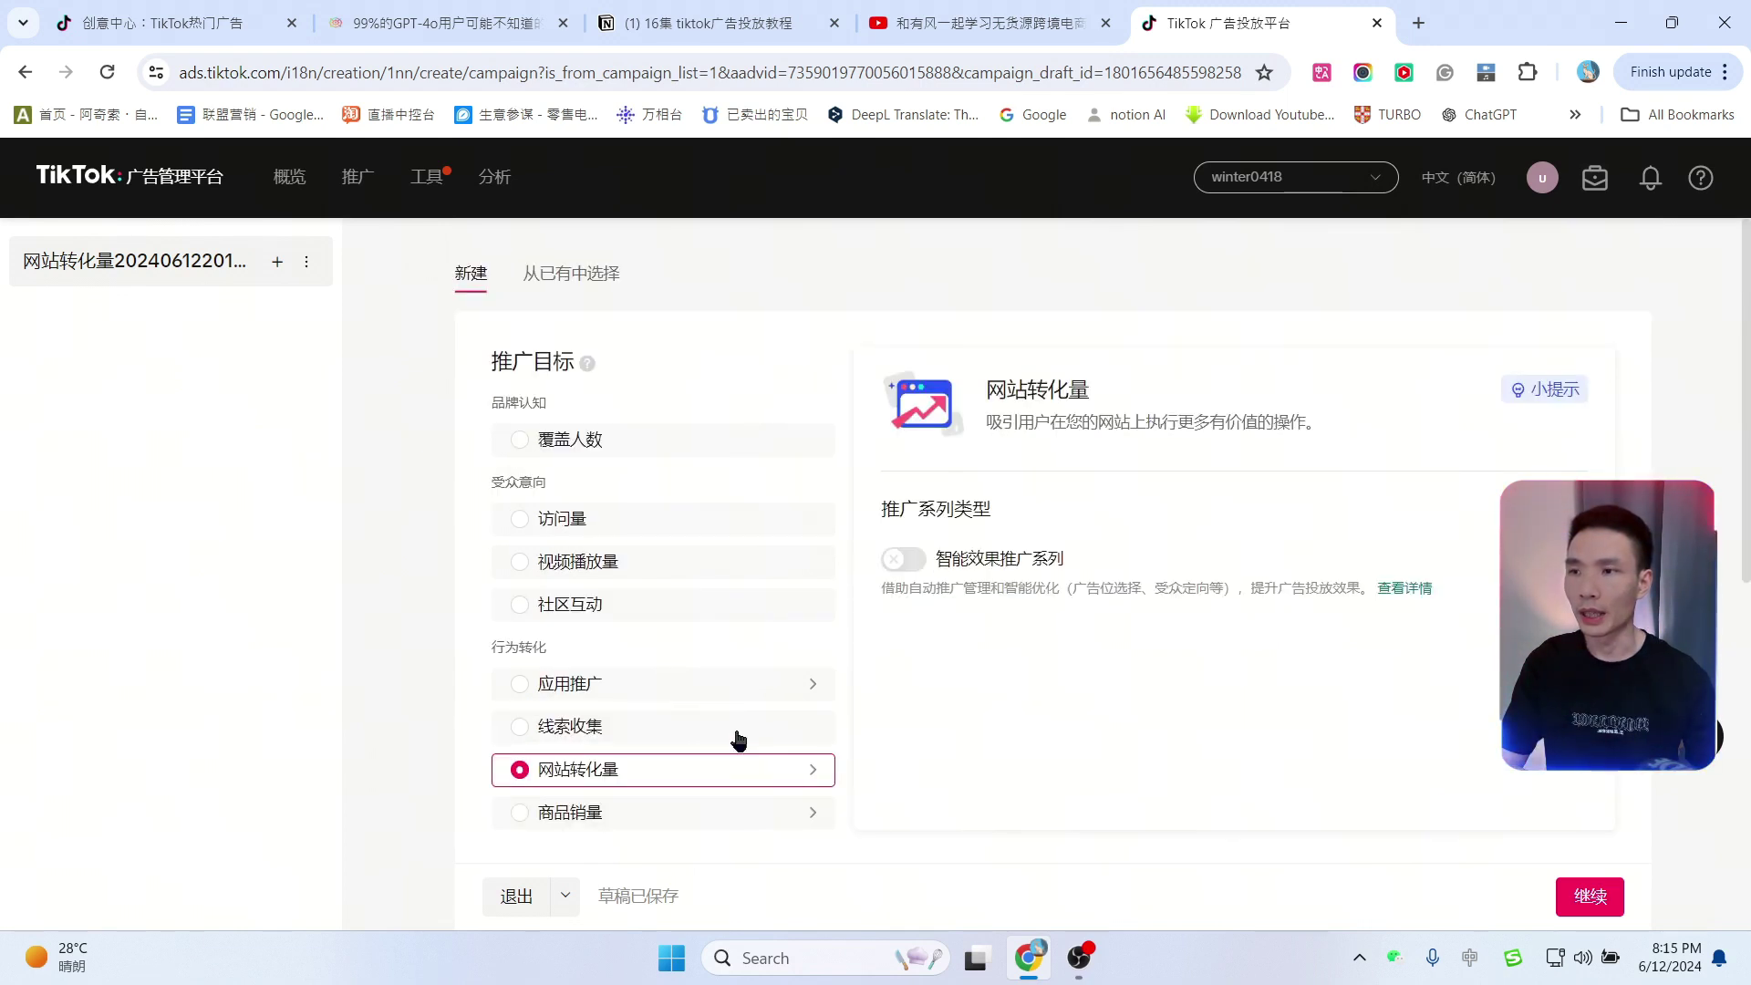
pyautogui.scroll(-6, 672, 730)
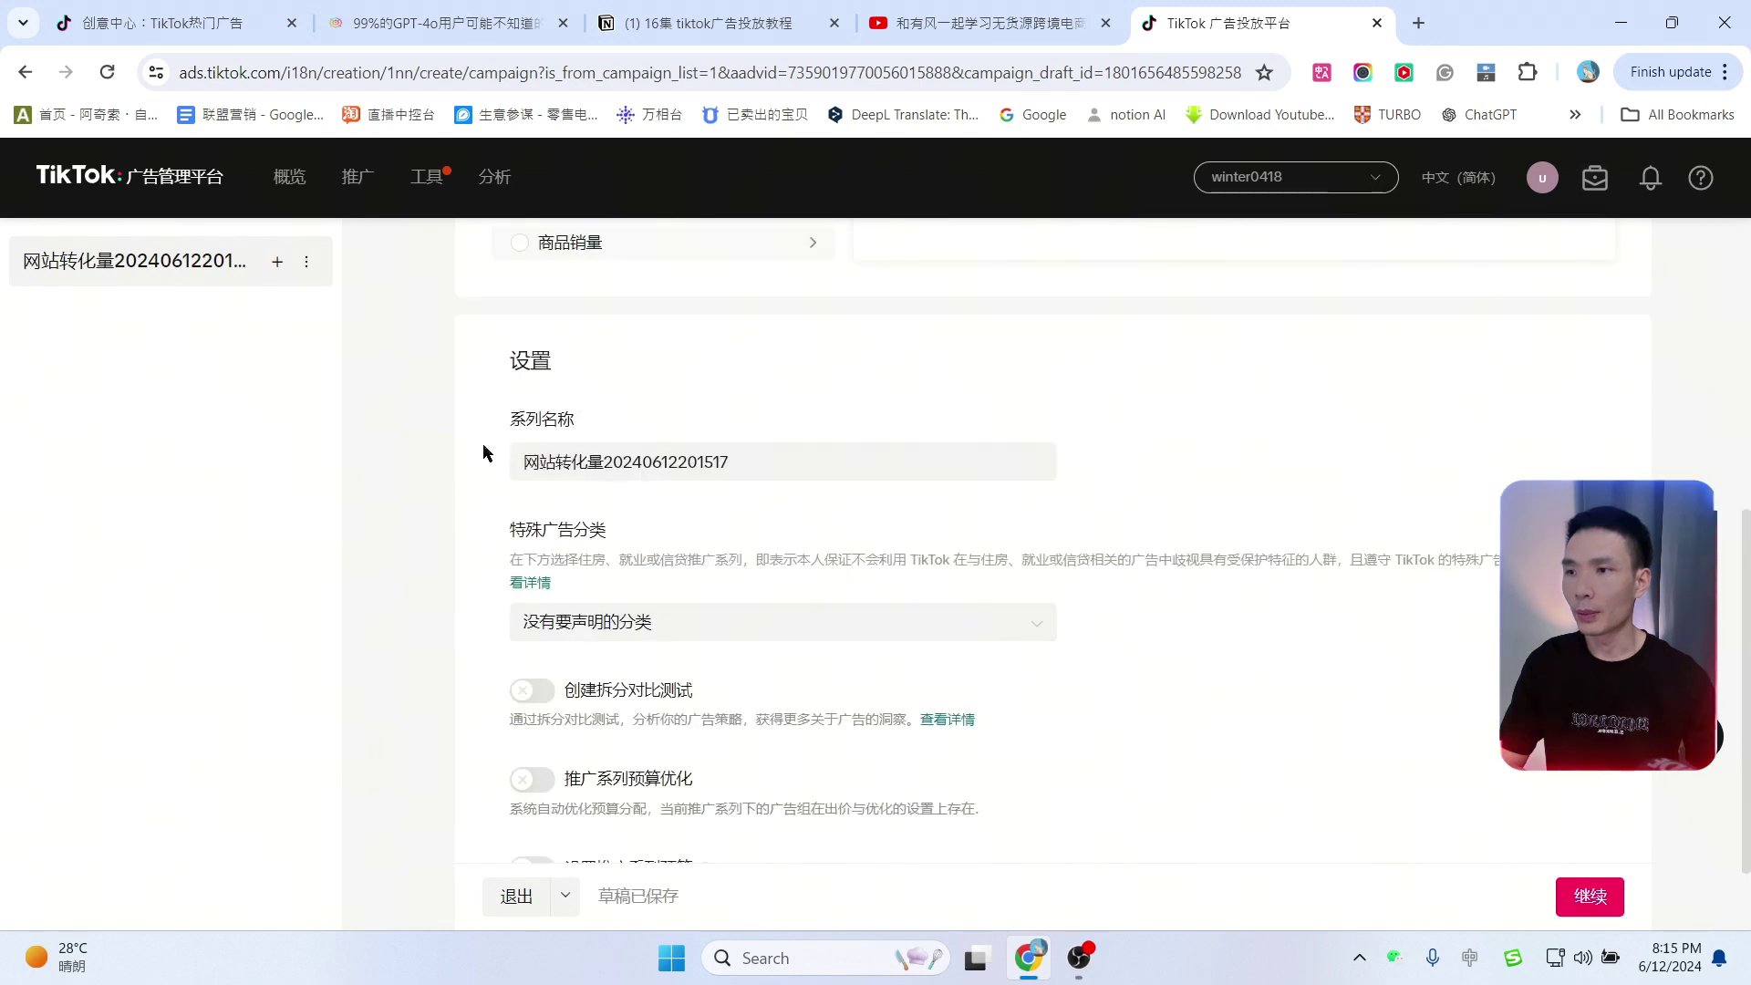
pyautogui.scroll(2, 547, 565)
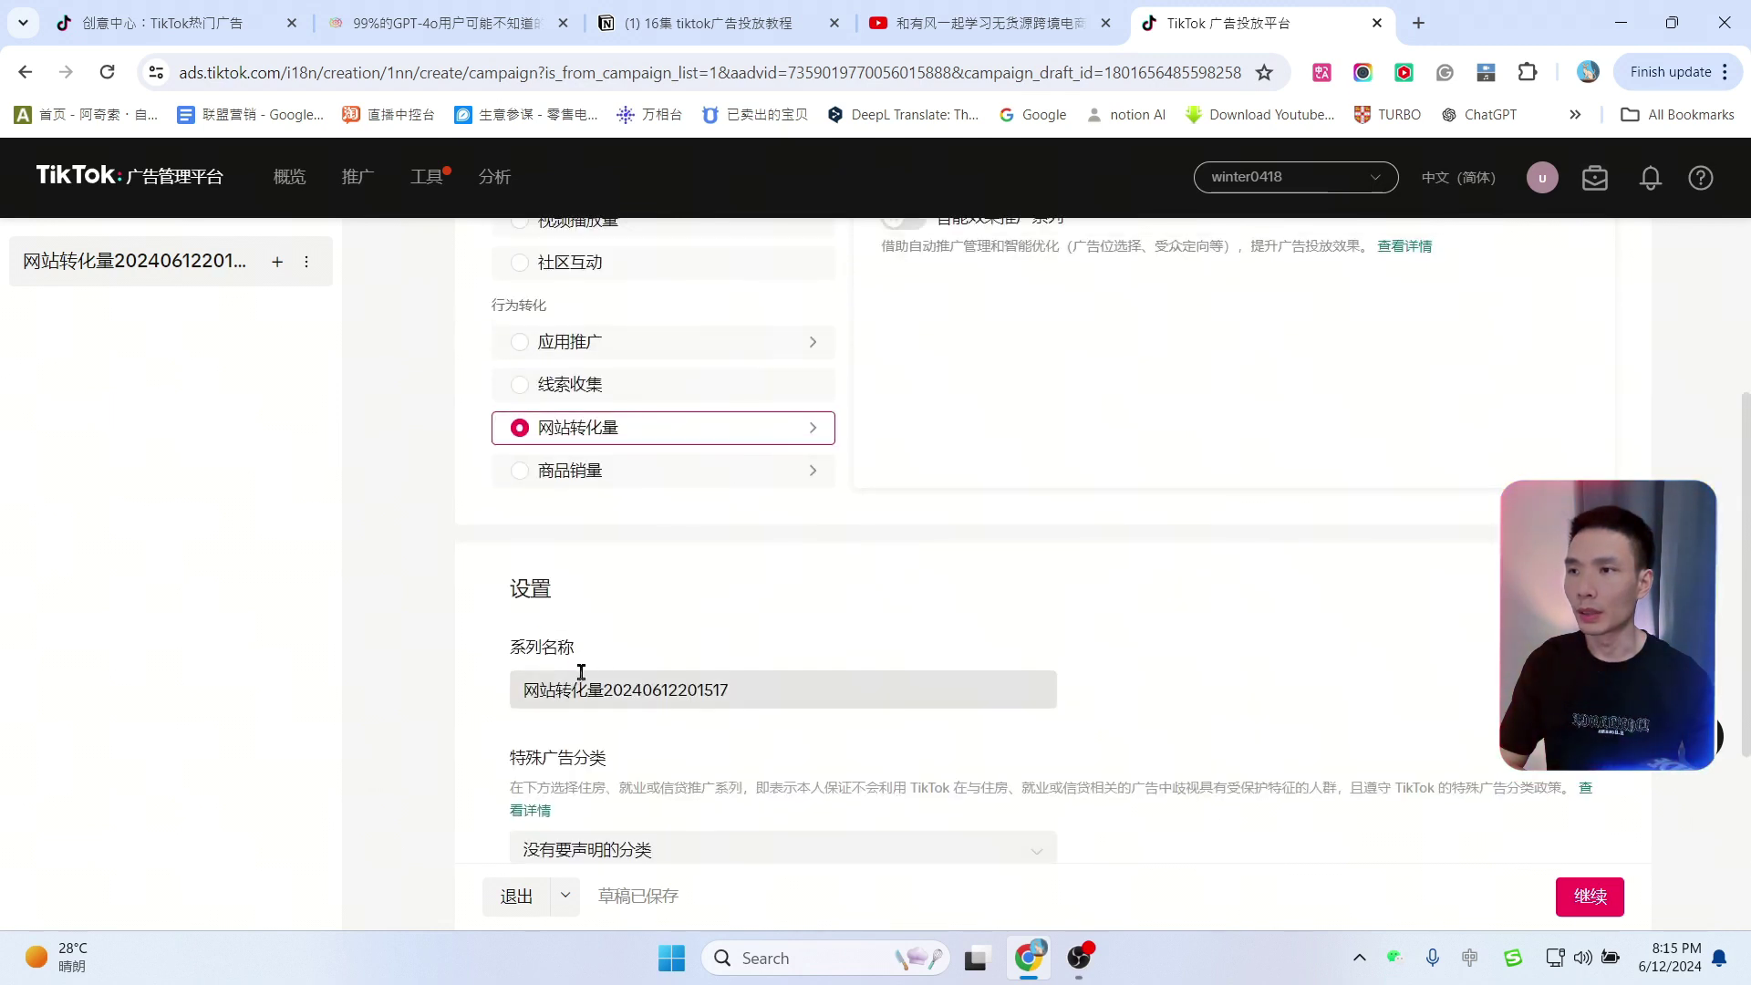
pyautogui.moveTo(785, 686); pyautogui.dragTo(508, 688)
pyautogui.write('手机')
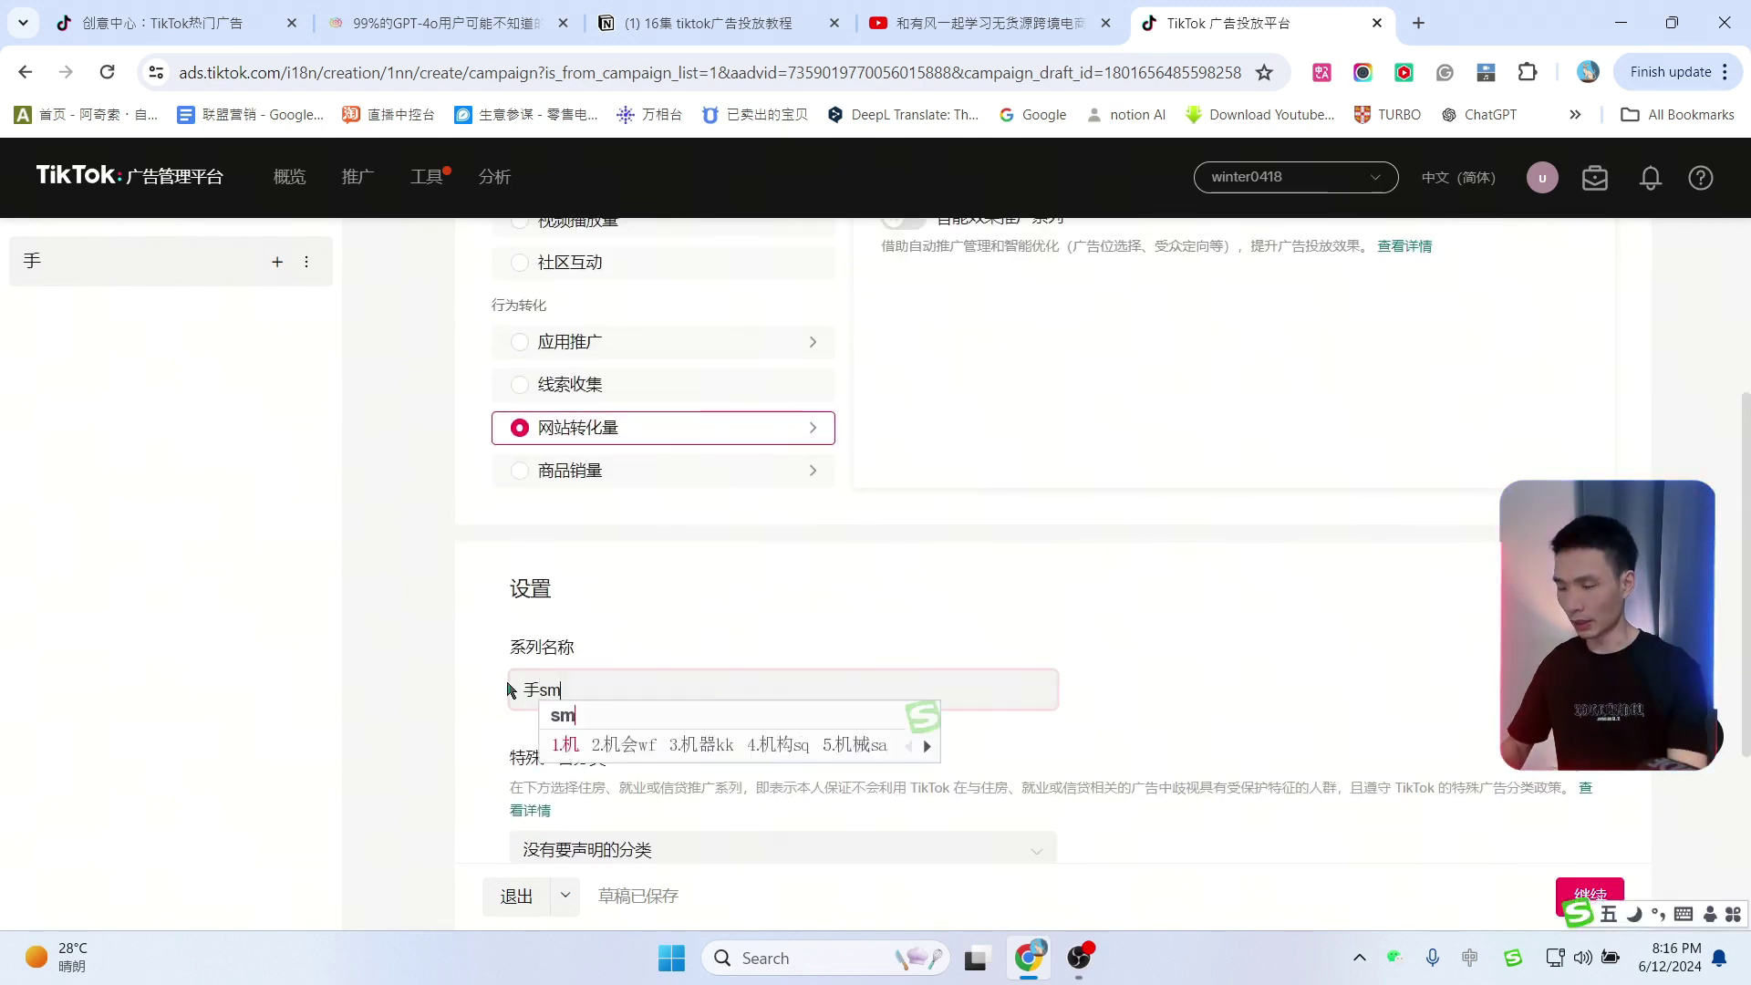
pyautogui.write('壳测试期')
pyautogui.scroll(-1, 508, 688)
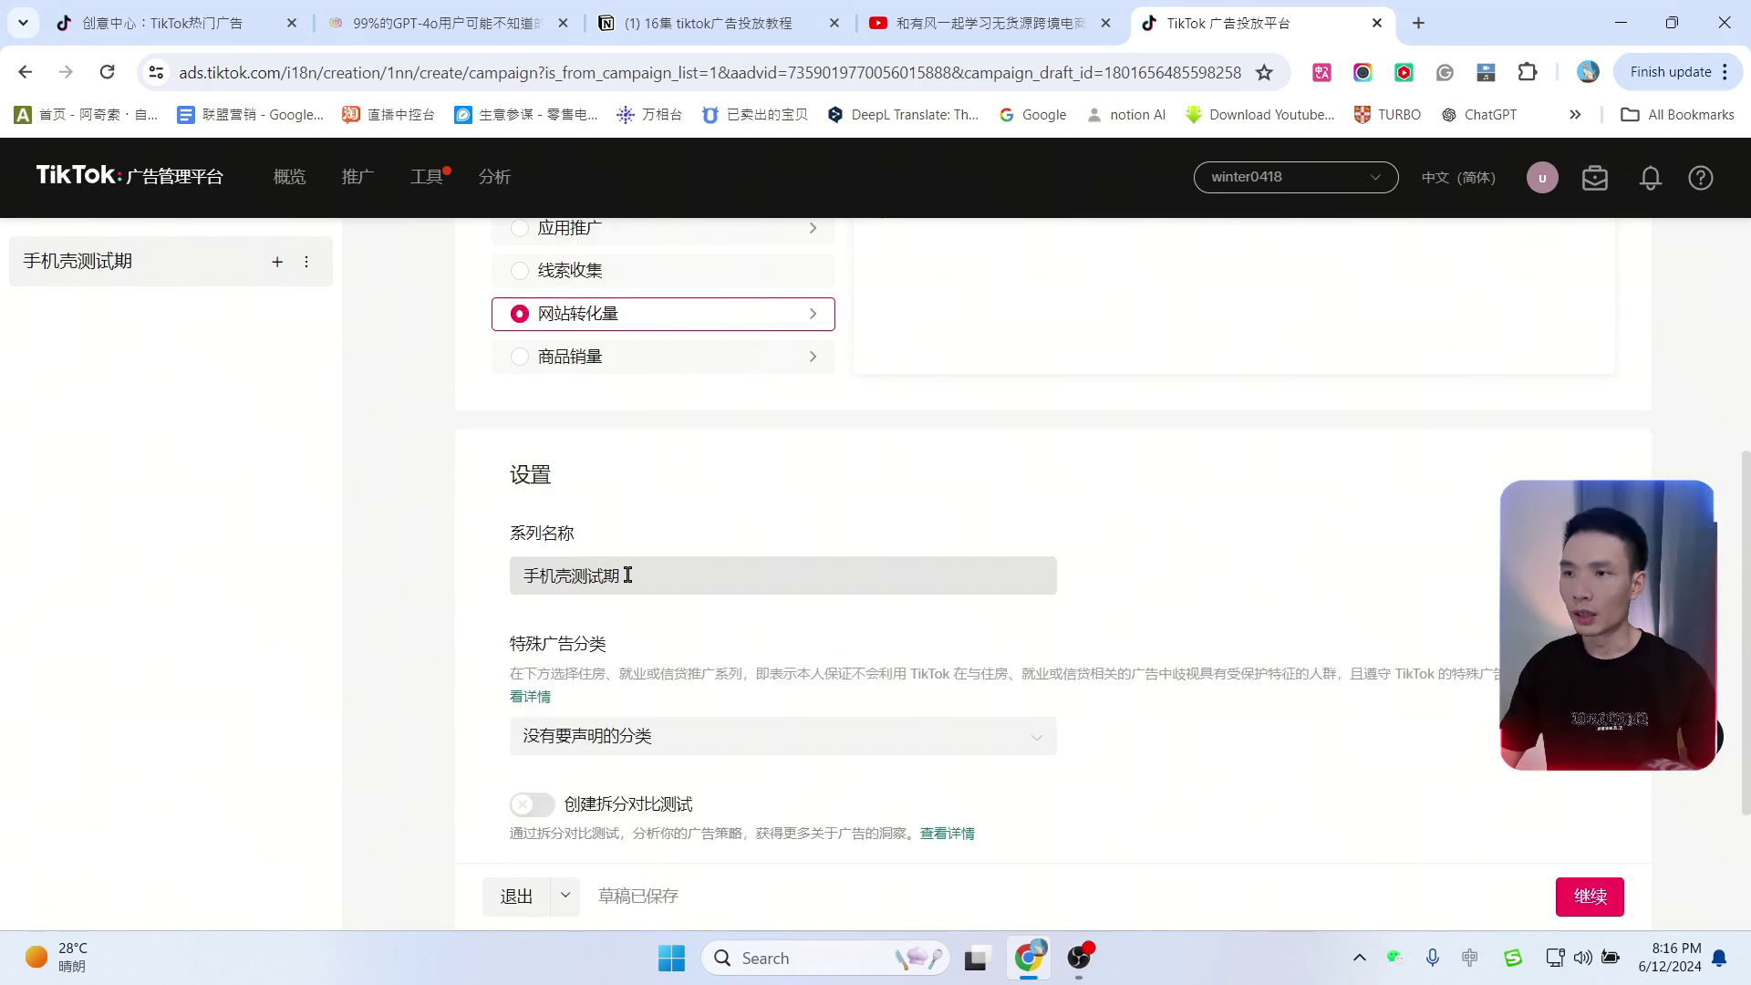
# Step: Review the available special ad categories (特殊广告分类) for the campaign without selecting any
pyautogui.moveTo(630, 576); pyautogui.dragTo(443, 588)
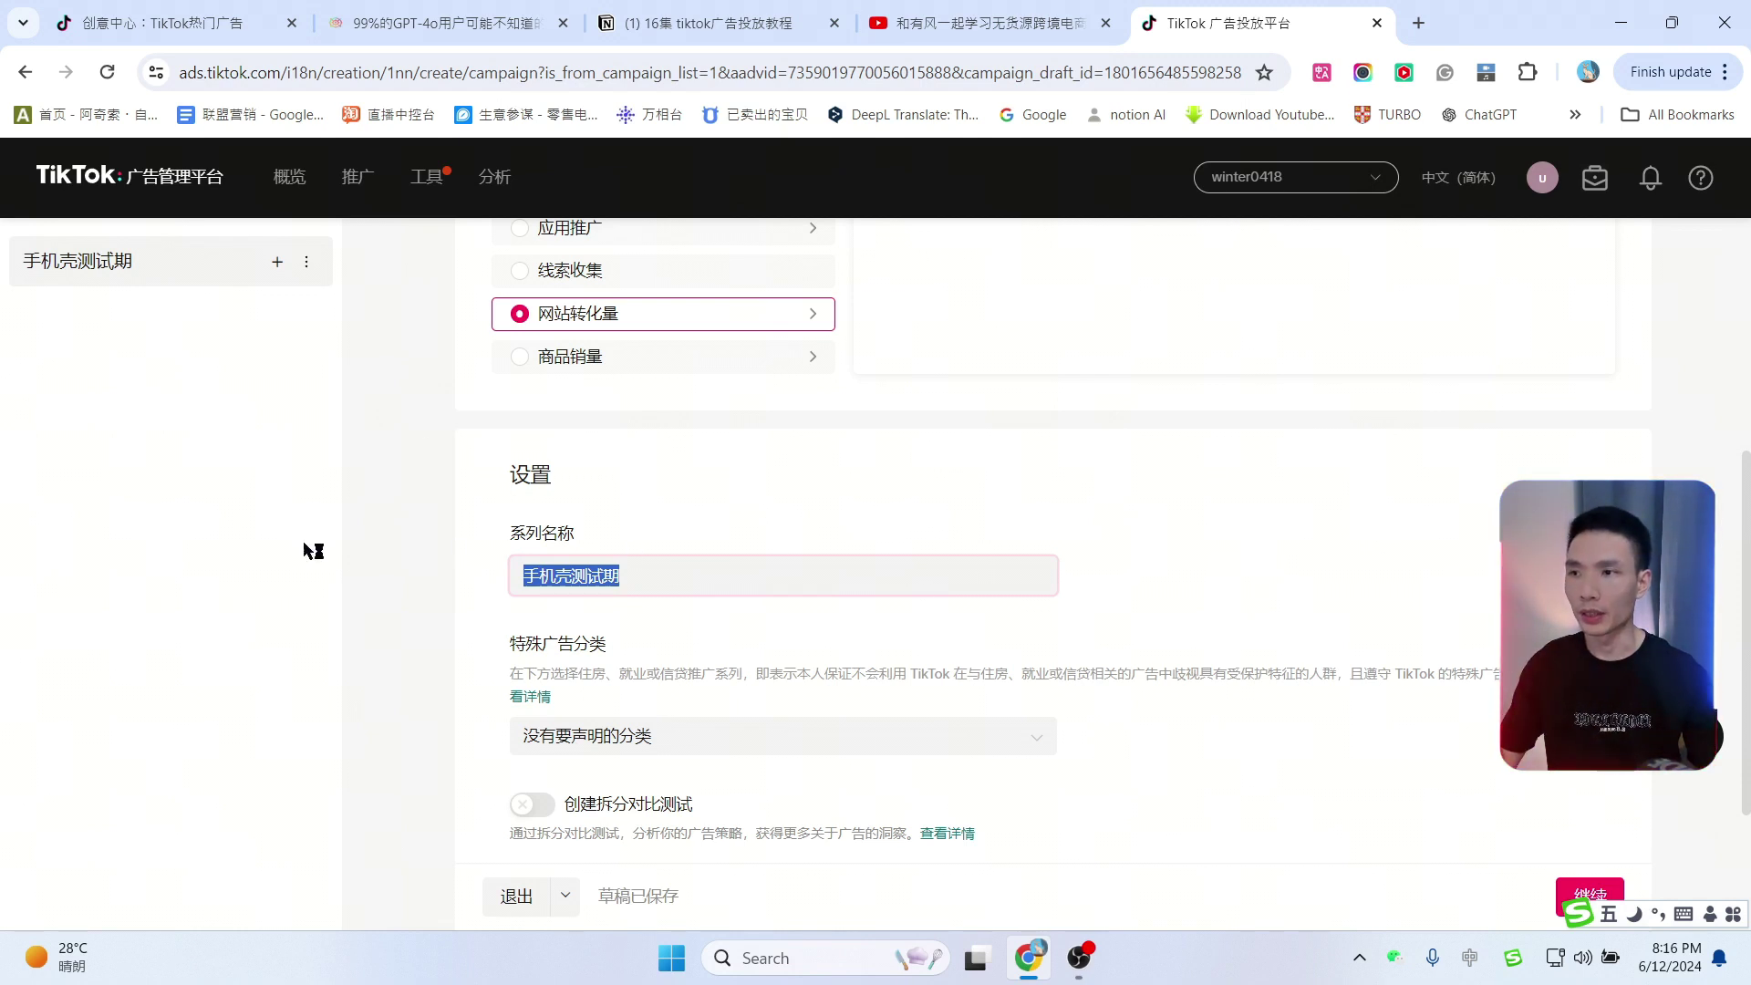
pyautogui.scroll(-3, 1148, 530)
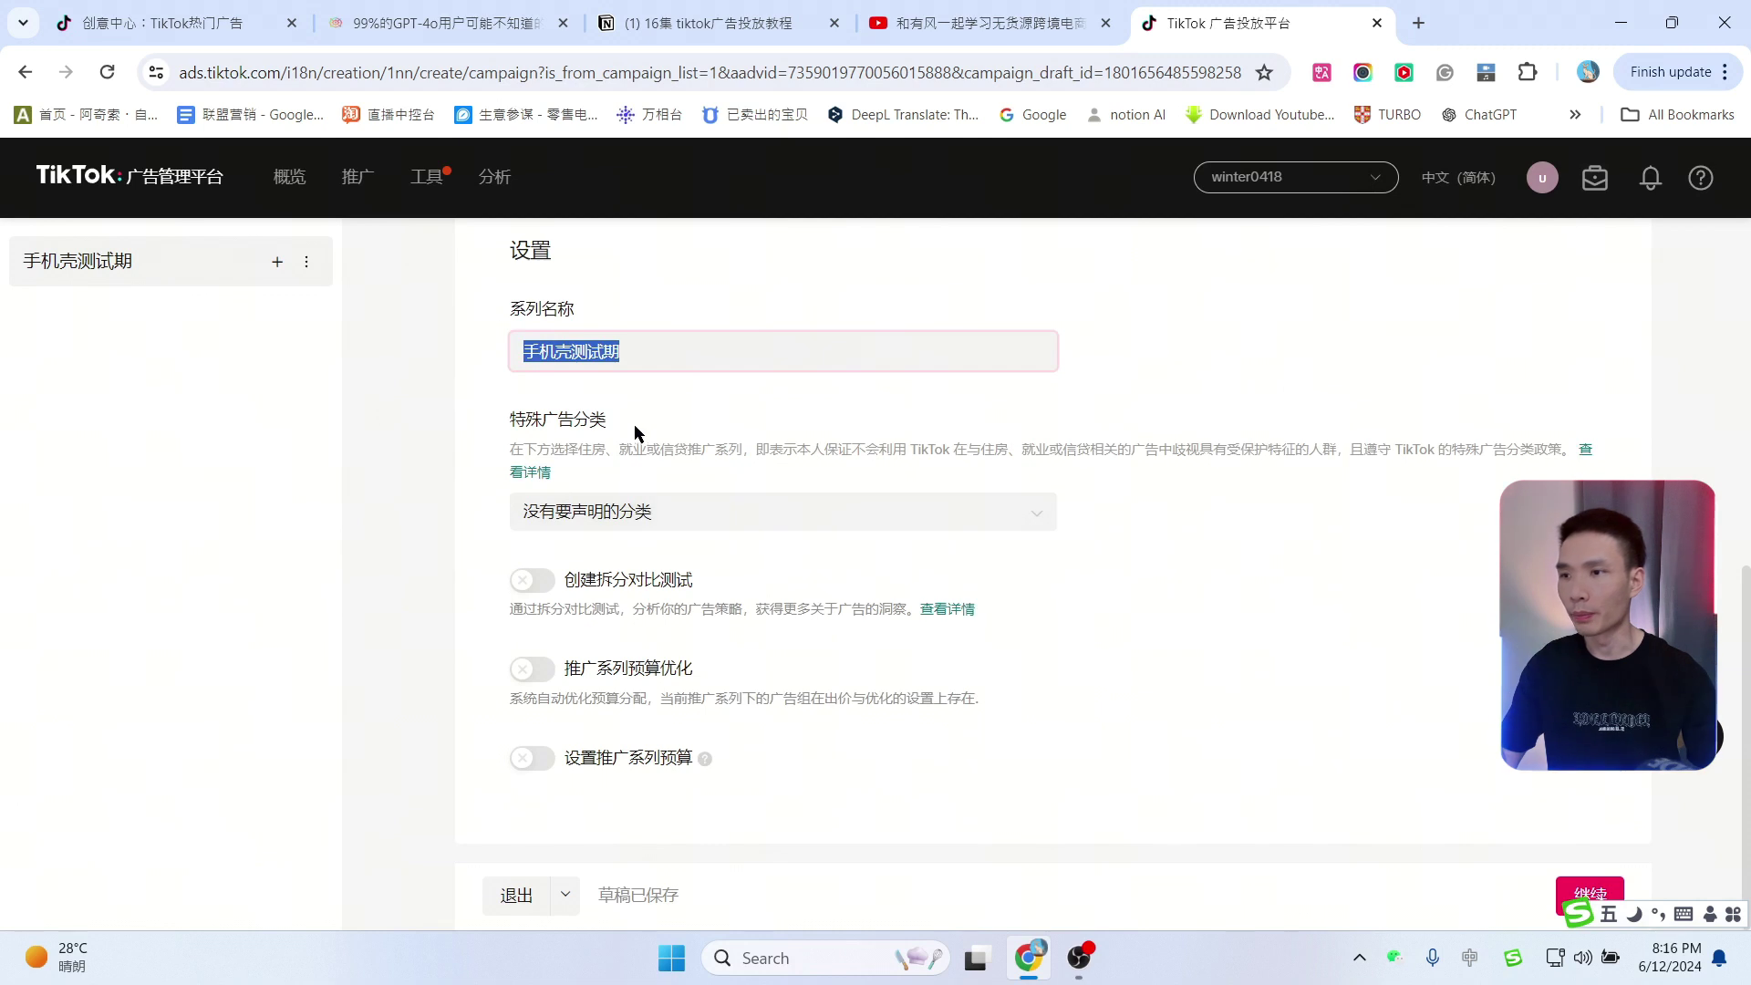
pyautogui.click(747, 508)
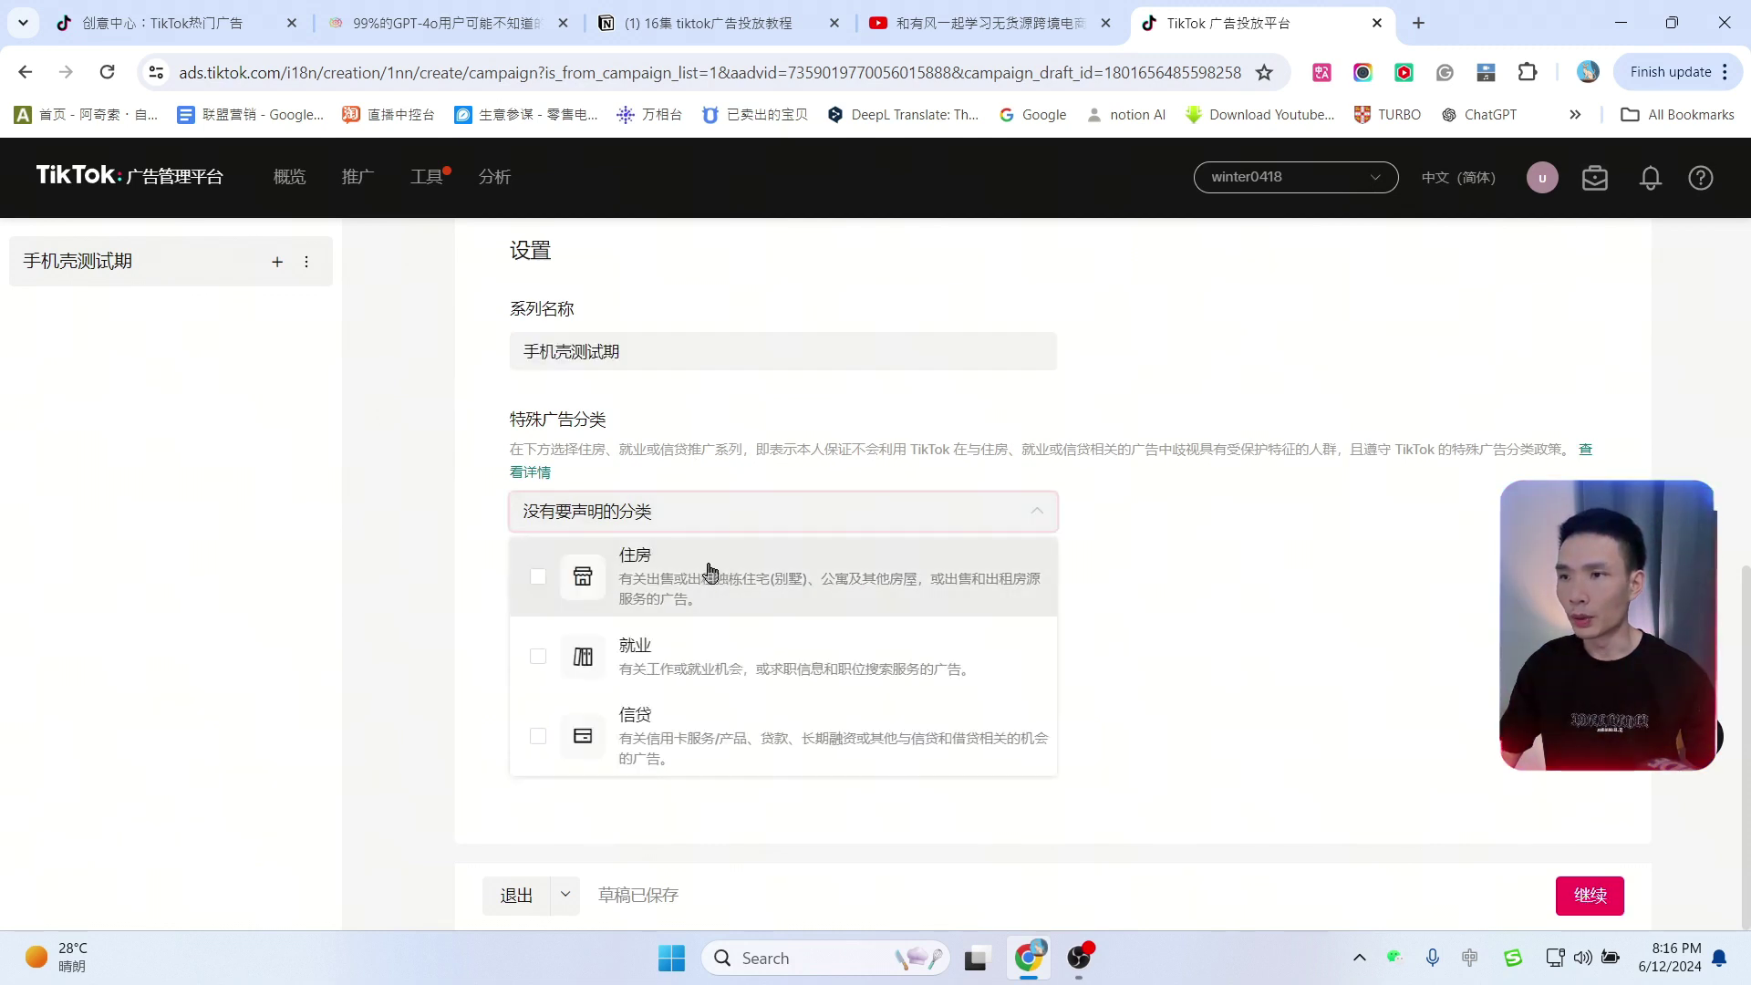
pyautogui.click(1213, 556)
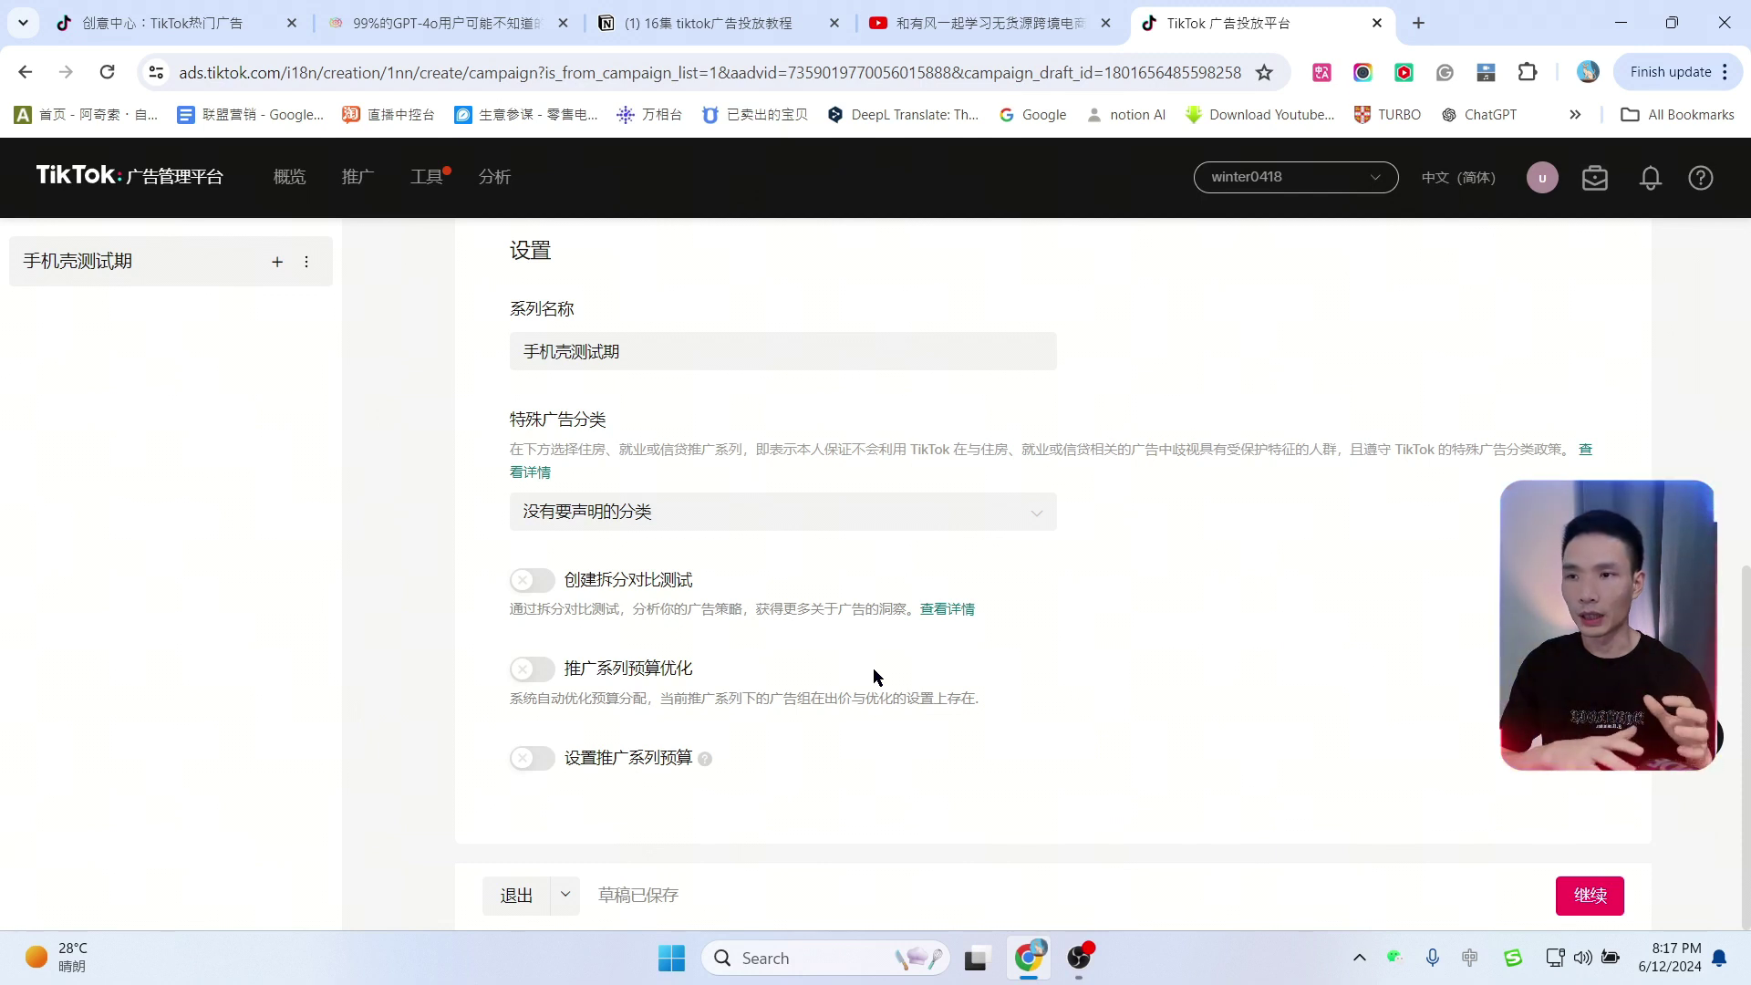
# Step: Enable the campaign budget (设置推广系列预算) with a 日预算 of 50.00 USD and continue to the ad group setup
pyautogui.click(529, 759)
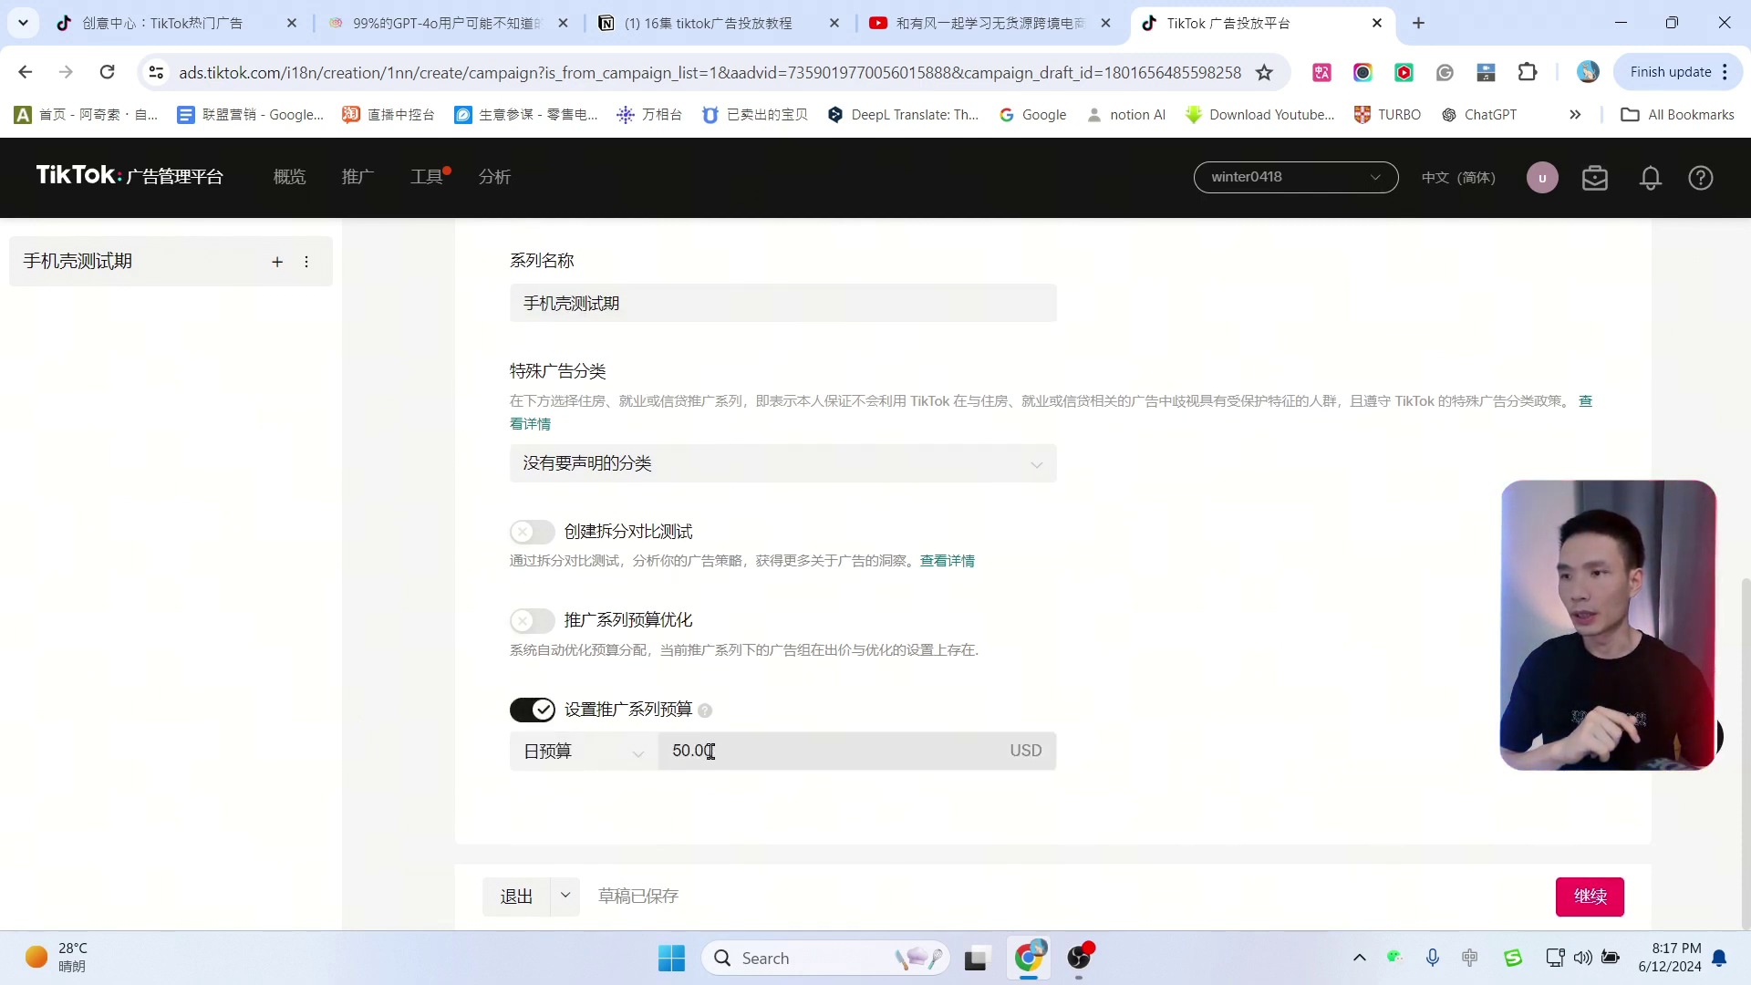
pyautogui.click(584, 750)
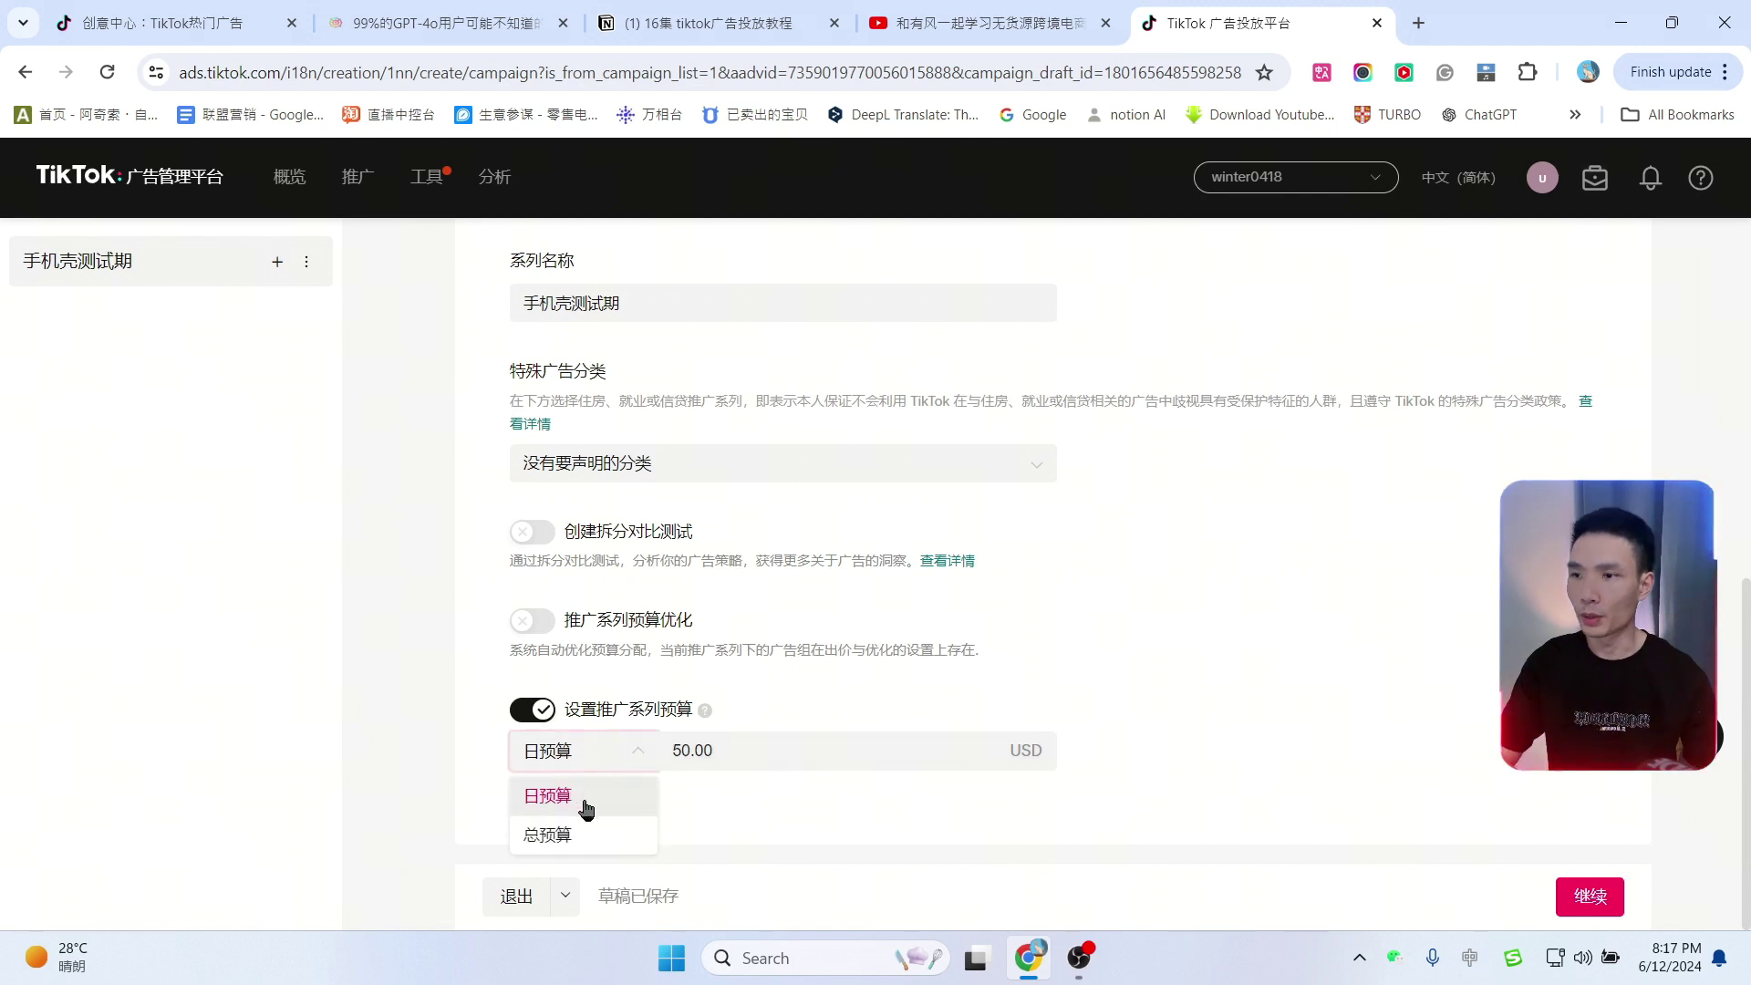
pyautogui.click(756, 750)
pyautogui.click(1338, 648)
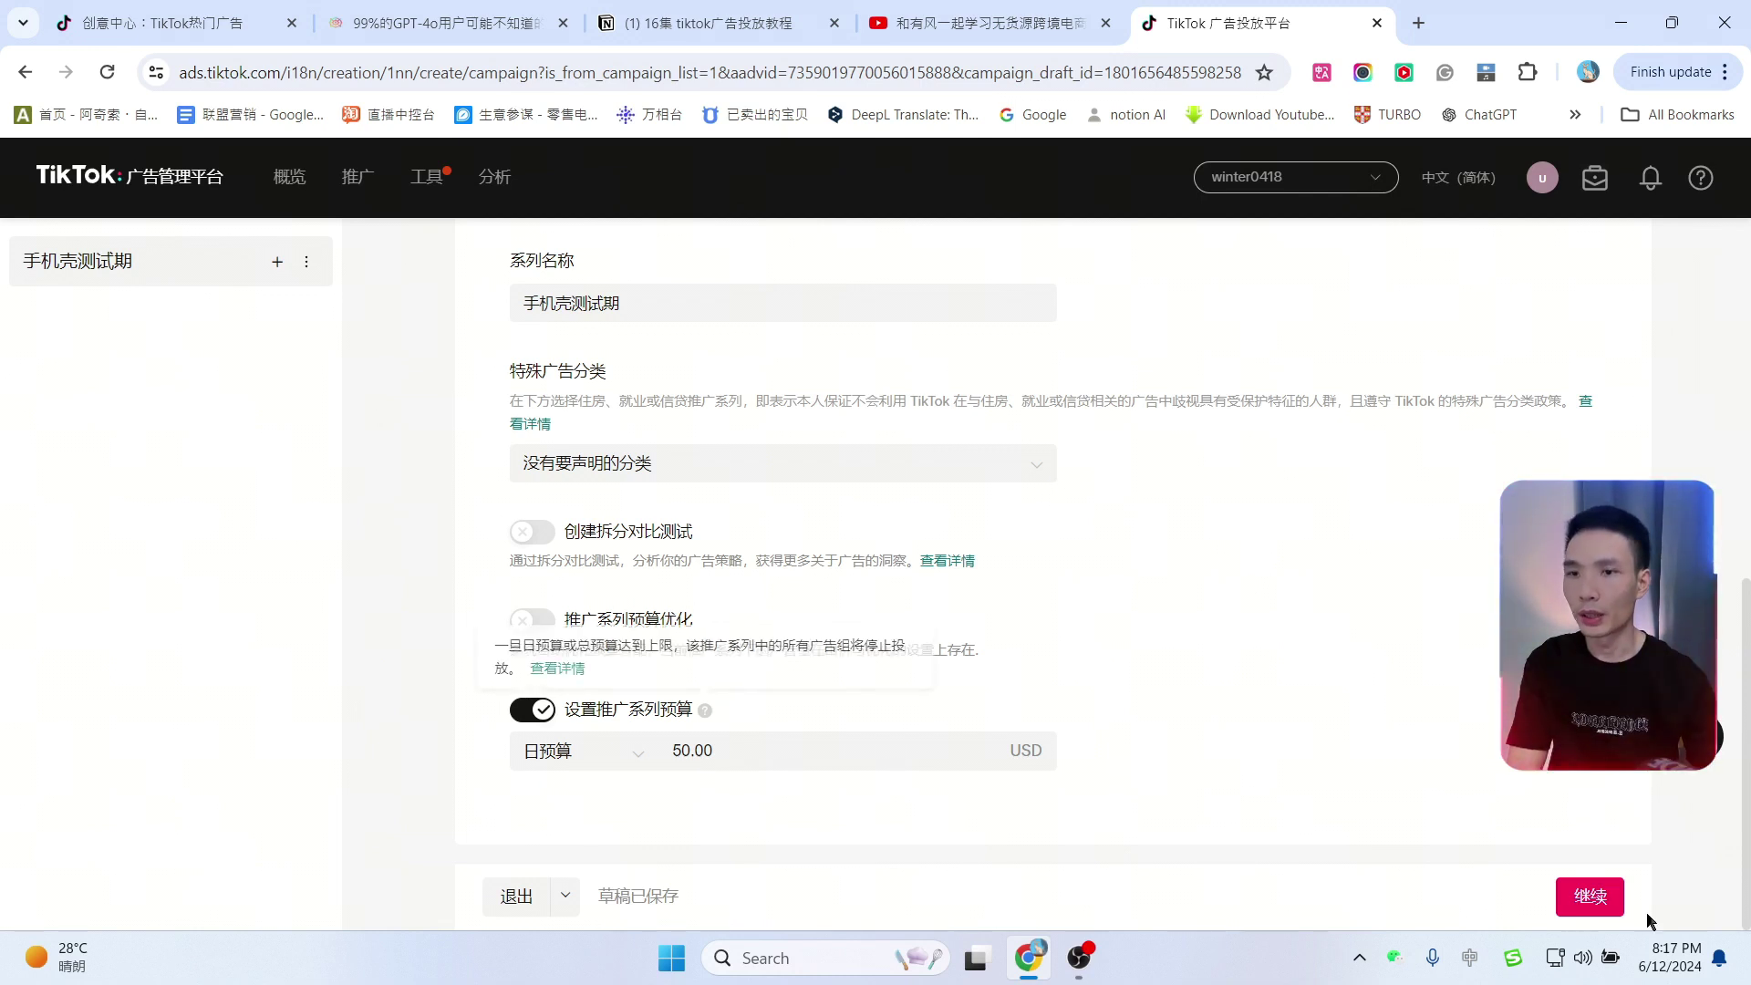
pyautogui.click(1587, 898)
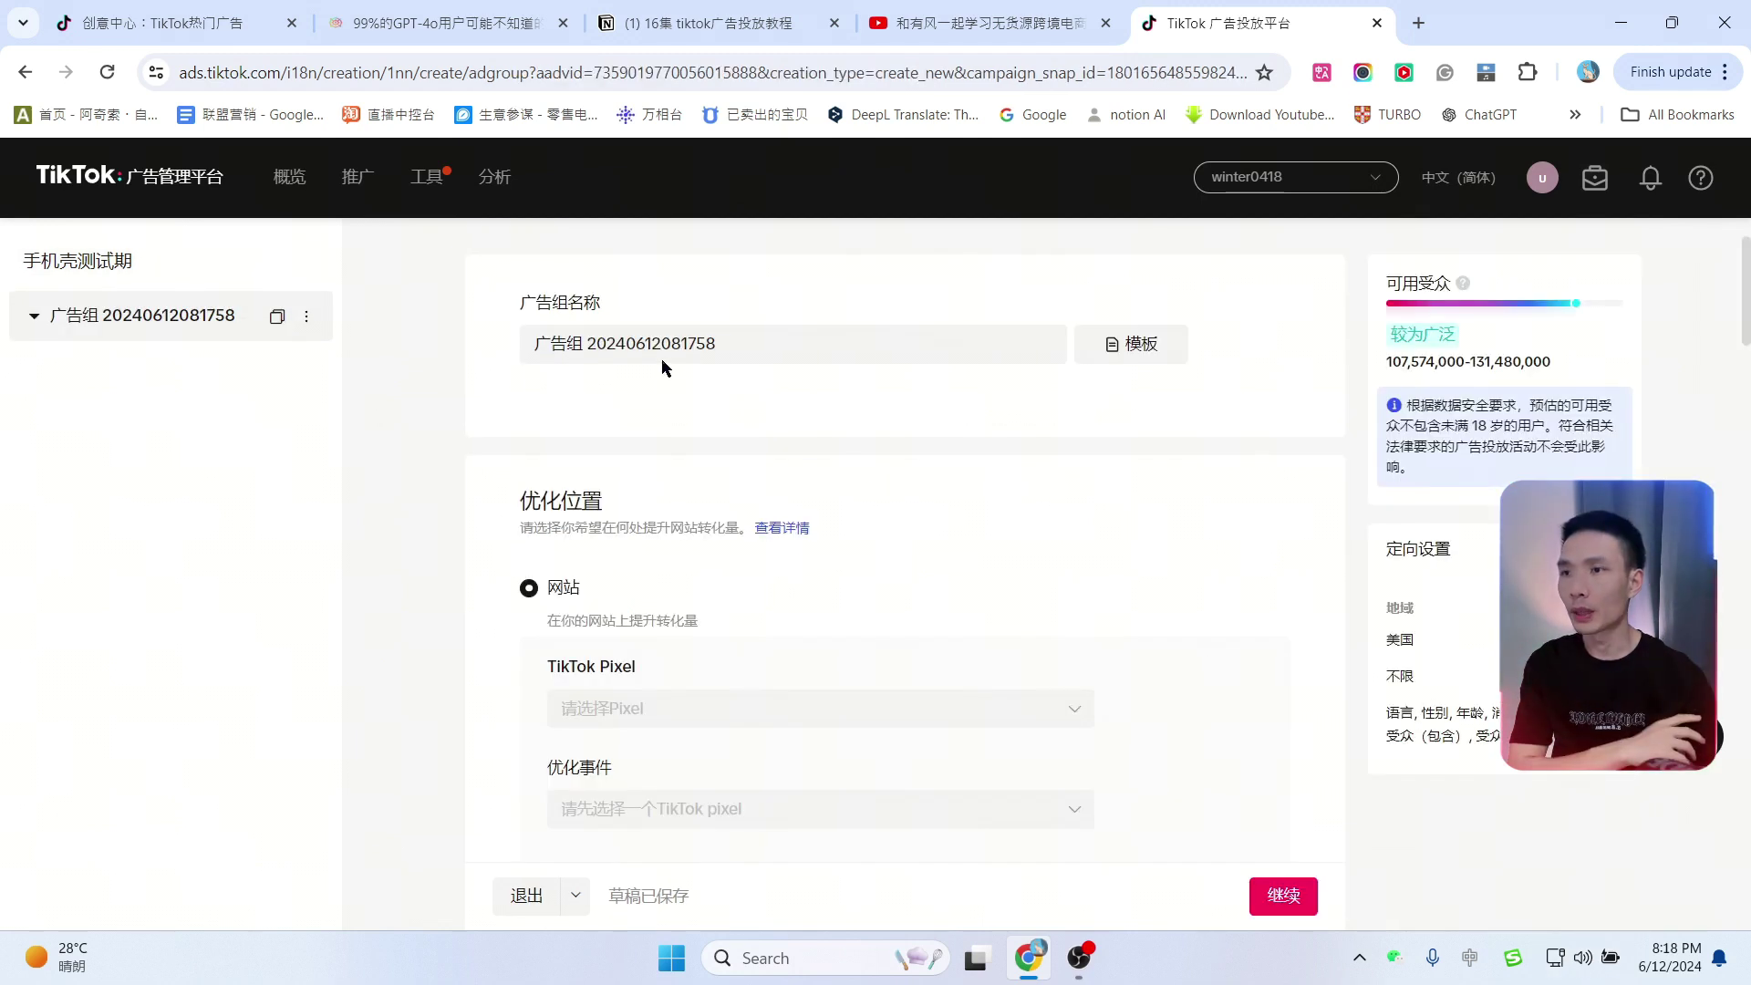
# Step: Examine the TikTok Pixel setting in the ad group's 优化位置 section
pyautogui.scroll(-2, 982, 466)
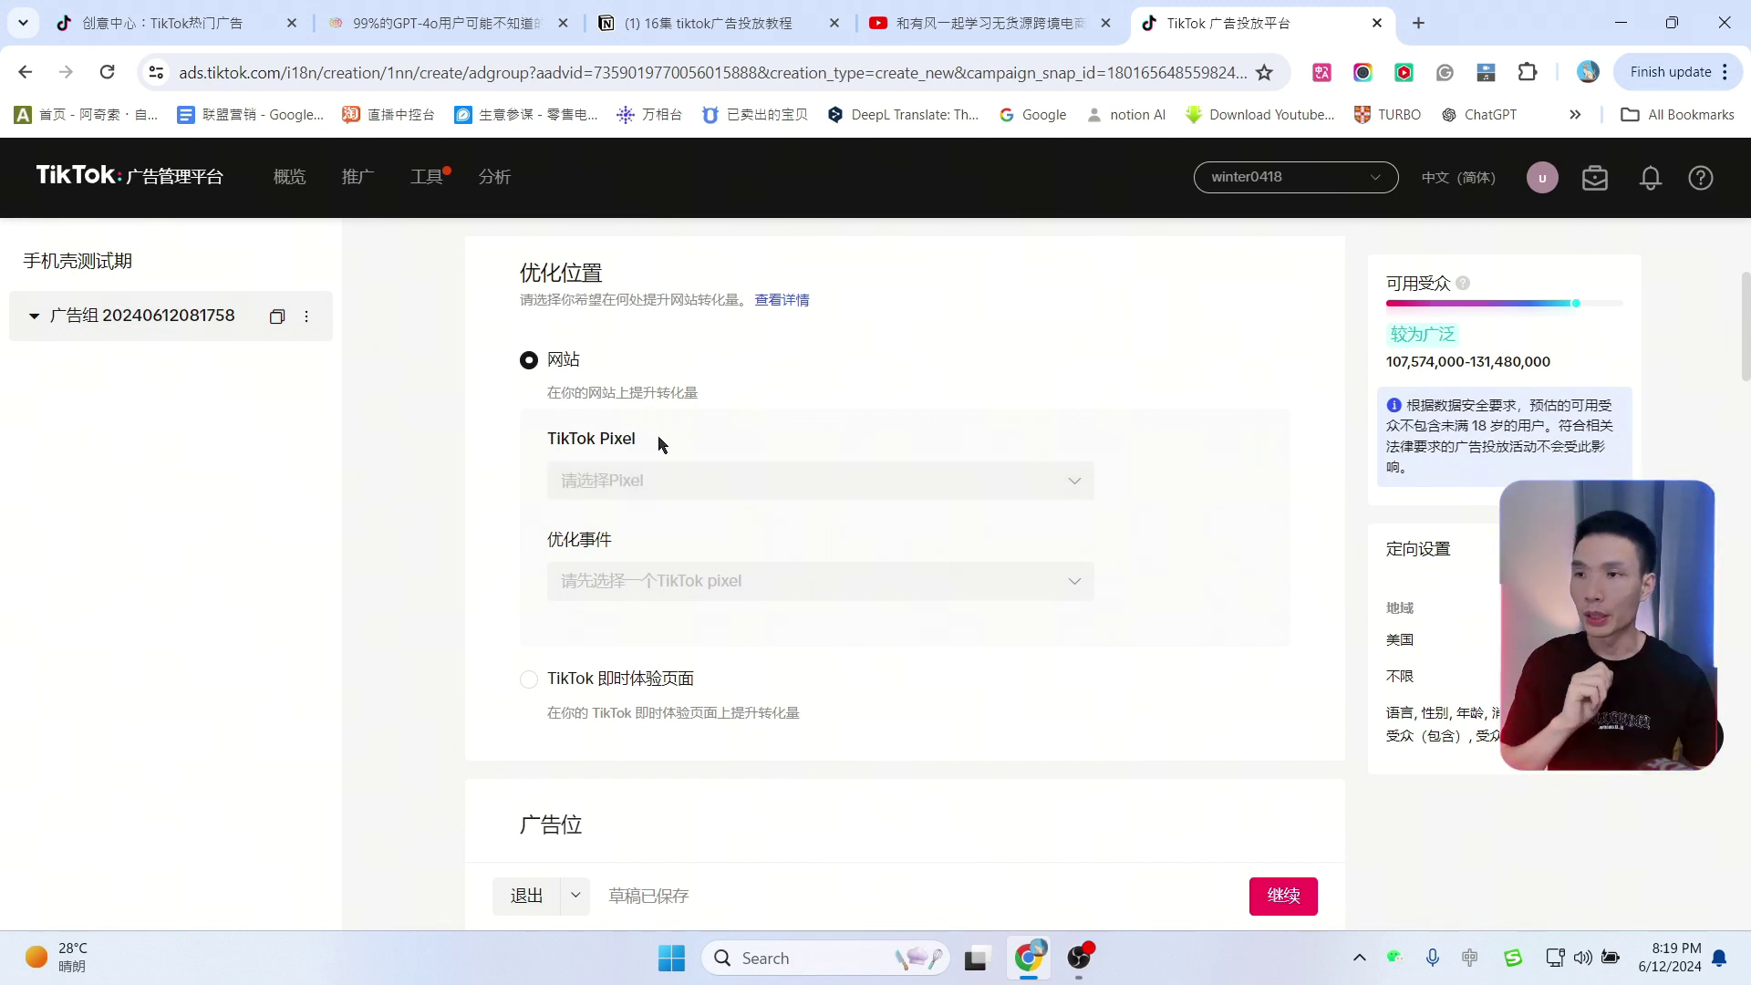
pyautogui.moveTo(659, 441); pyautogui.dragTo(598, 447)
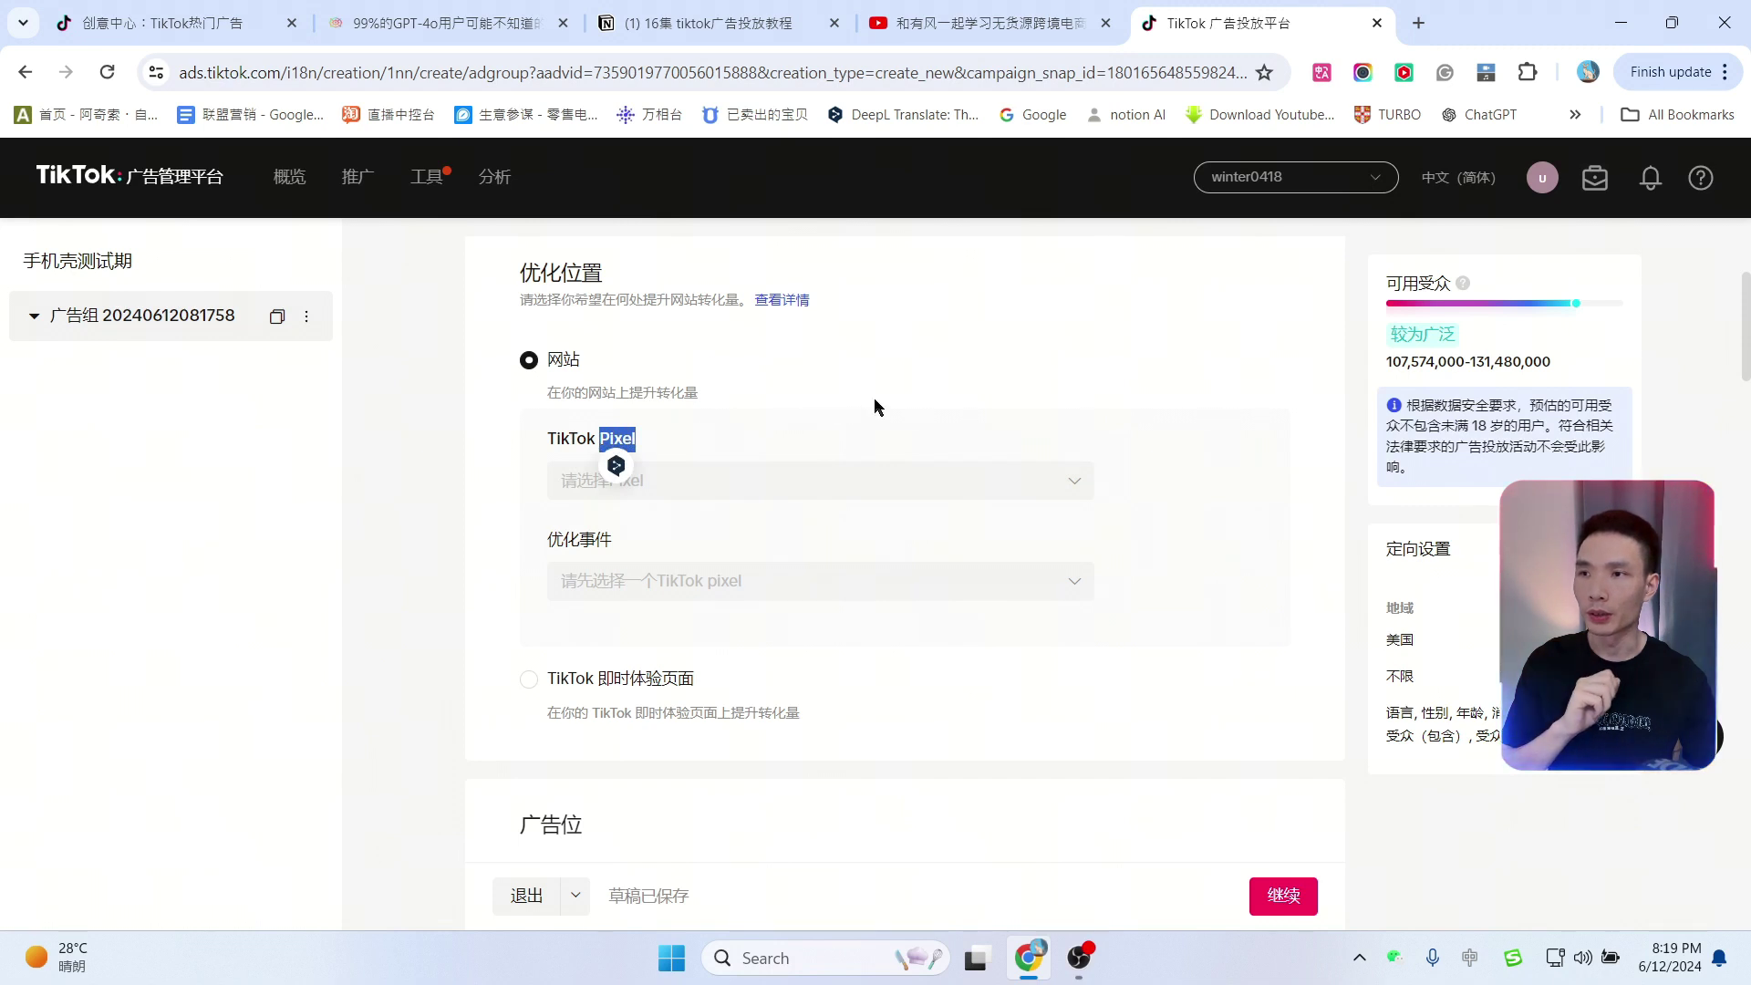
pyautogui.click(652, 447)
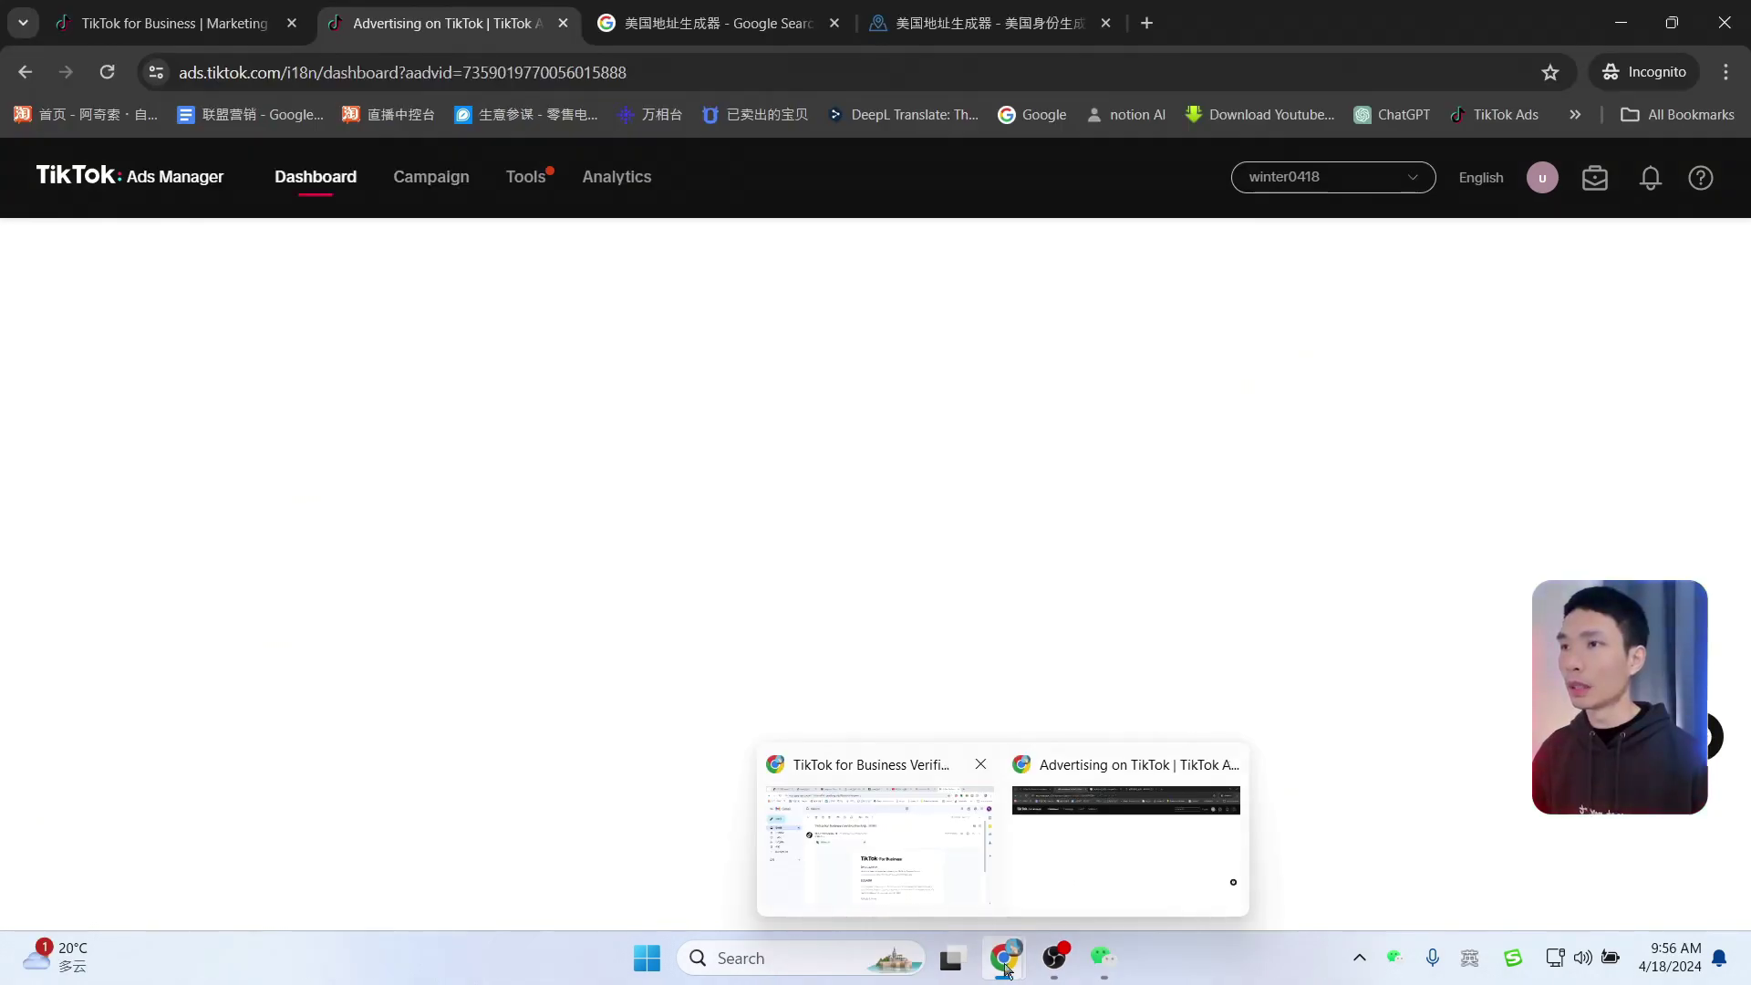
# Step: Switch to the Shopify admin and search its apps for "tik"
pyautogui.click(876, 839)
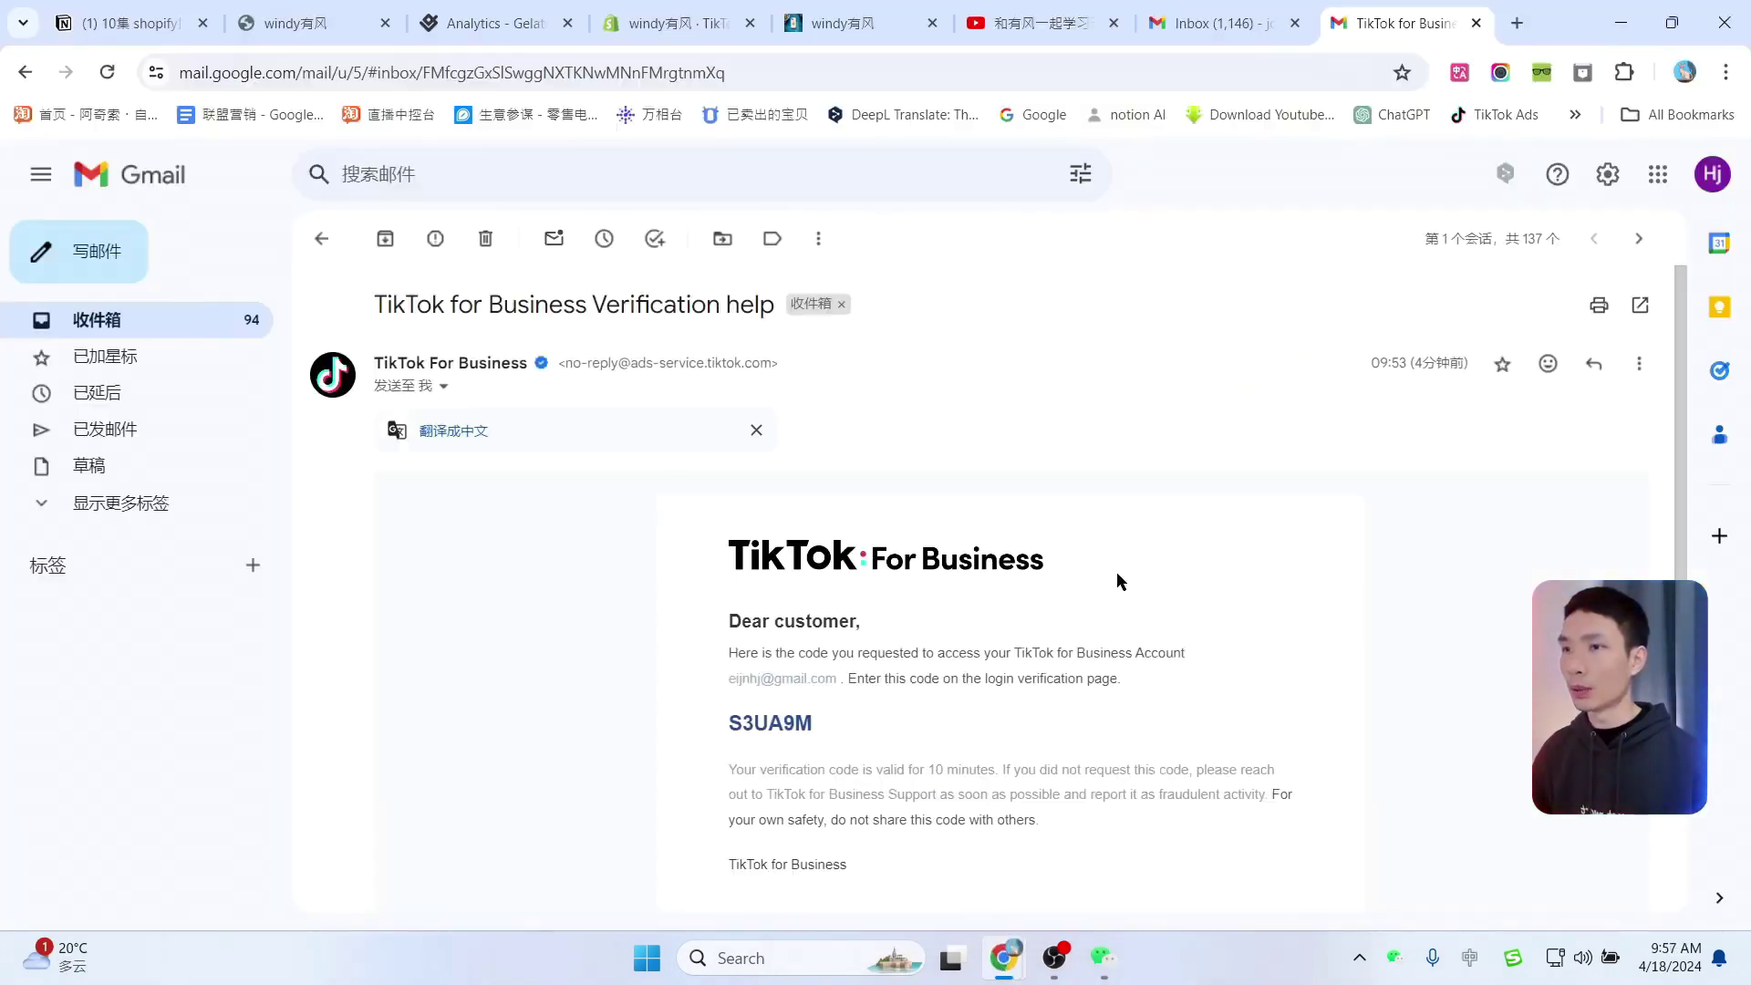
pyautogui.click(681, 23)
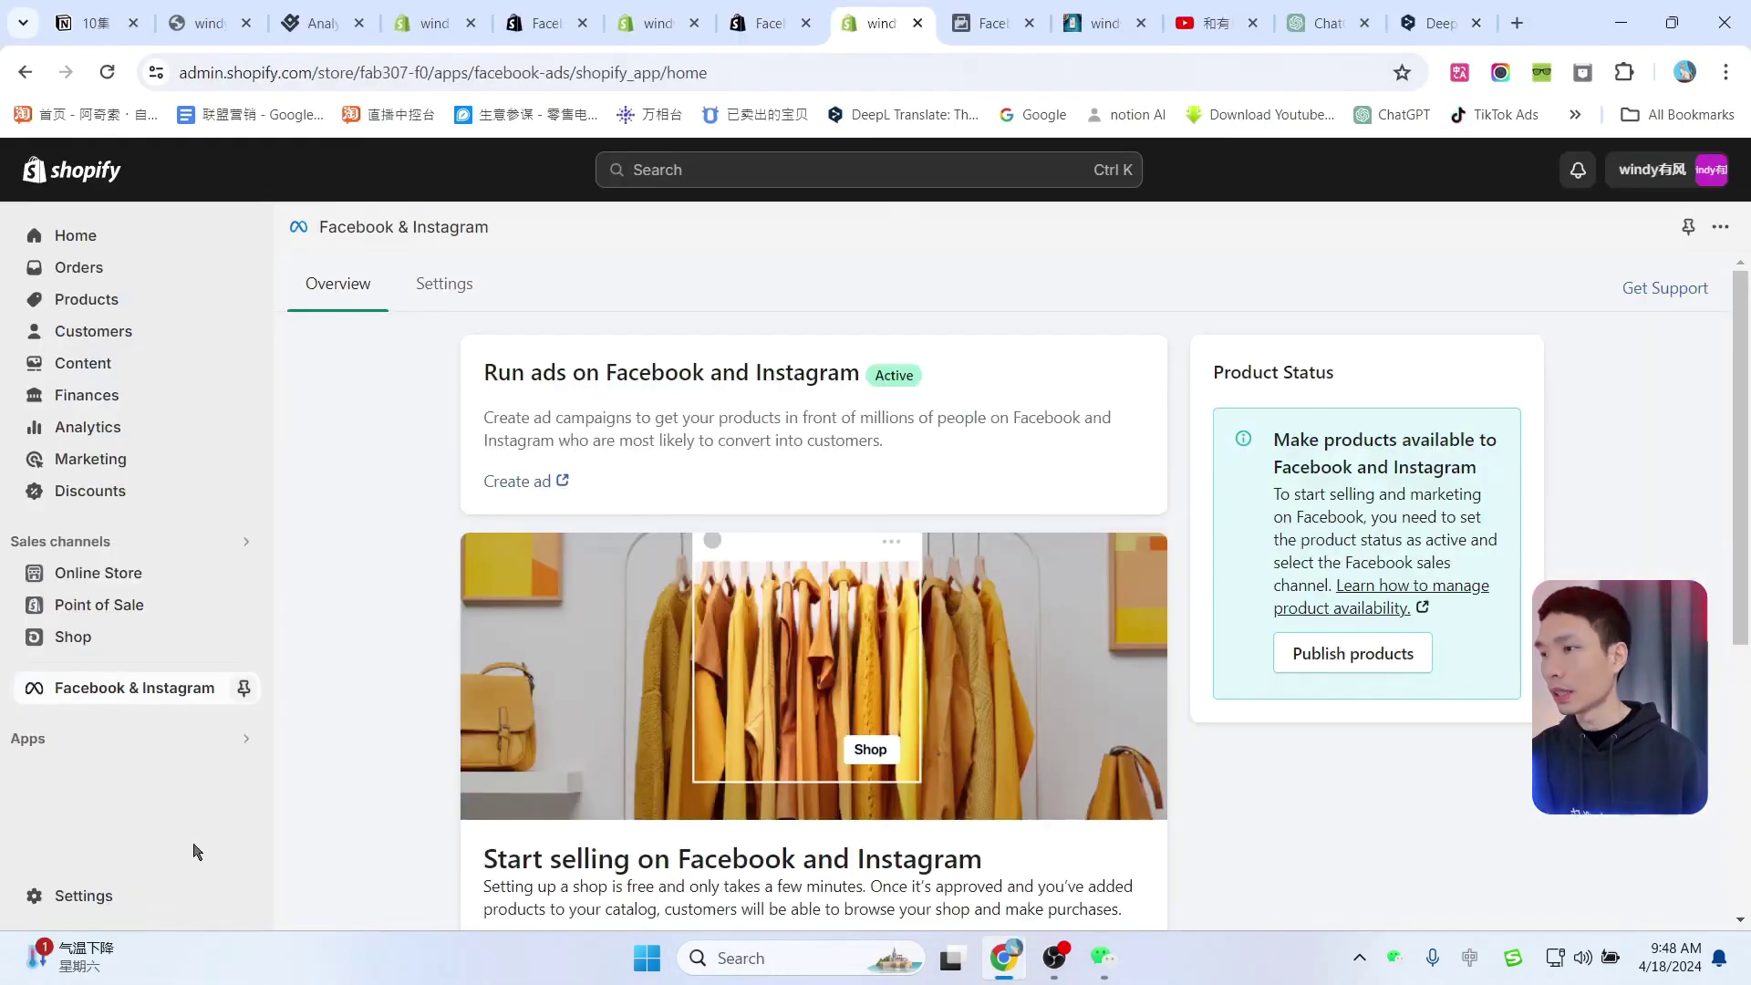
pyautogui.click(36, 741)
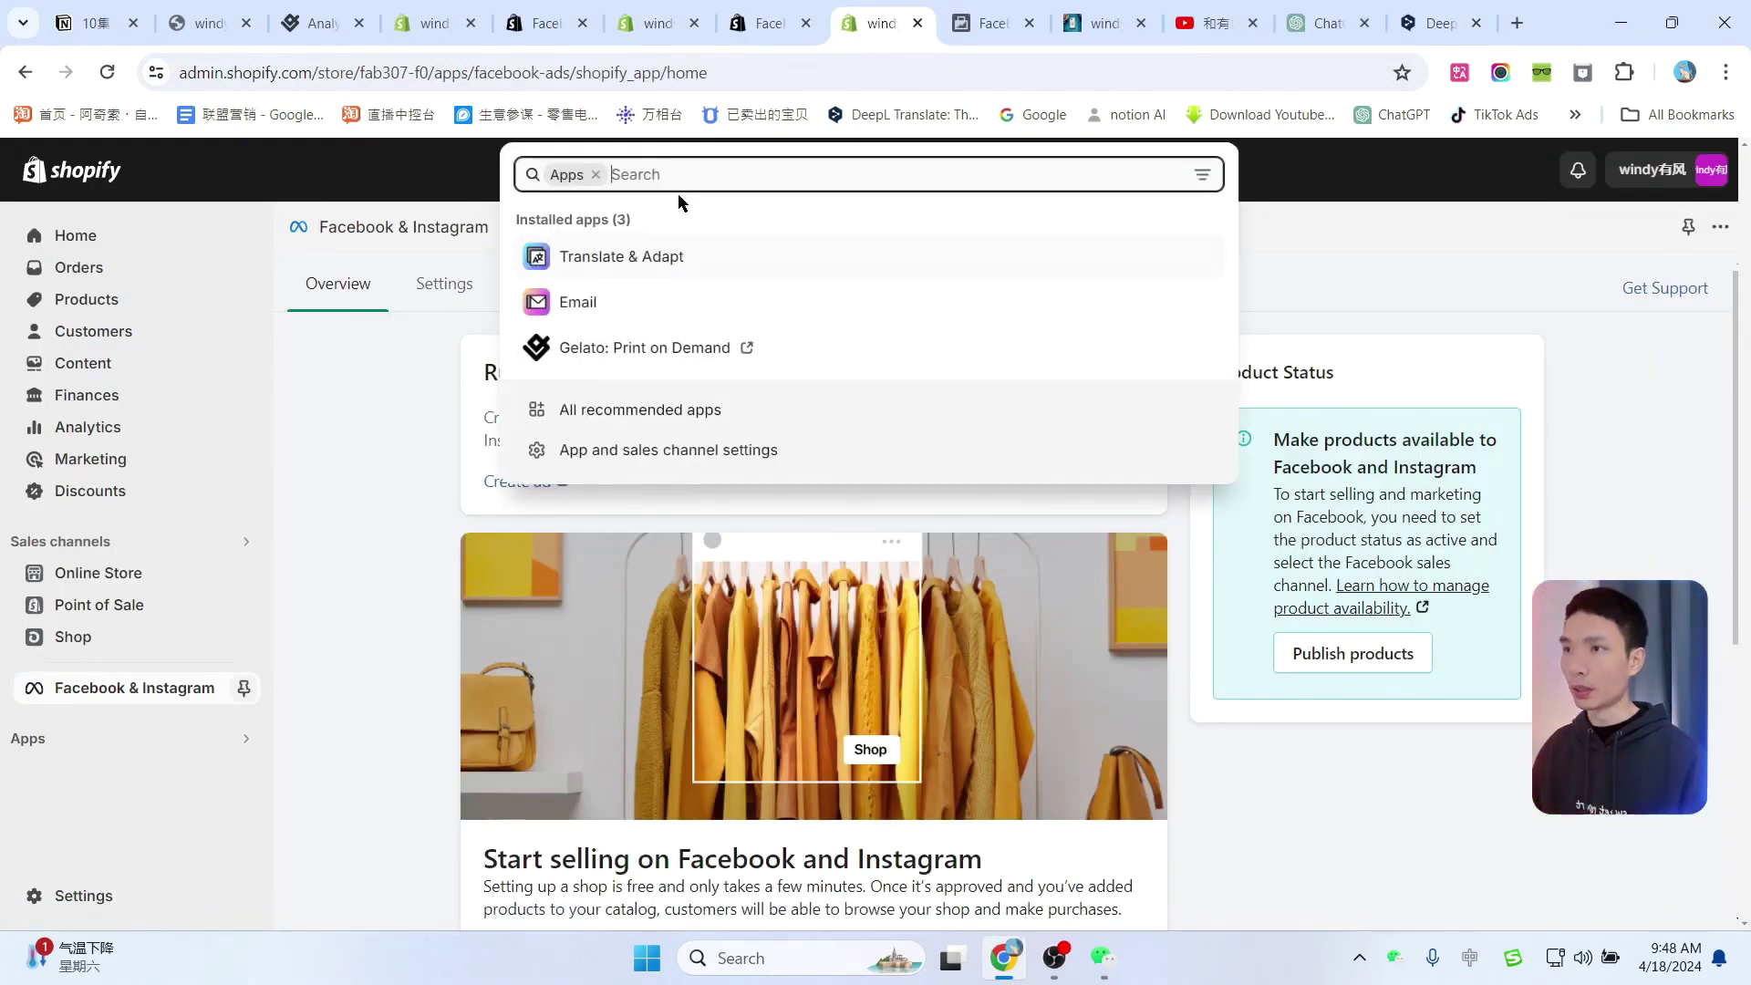
pyautogui.write('tik')
pyautogui.press('Return')
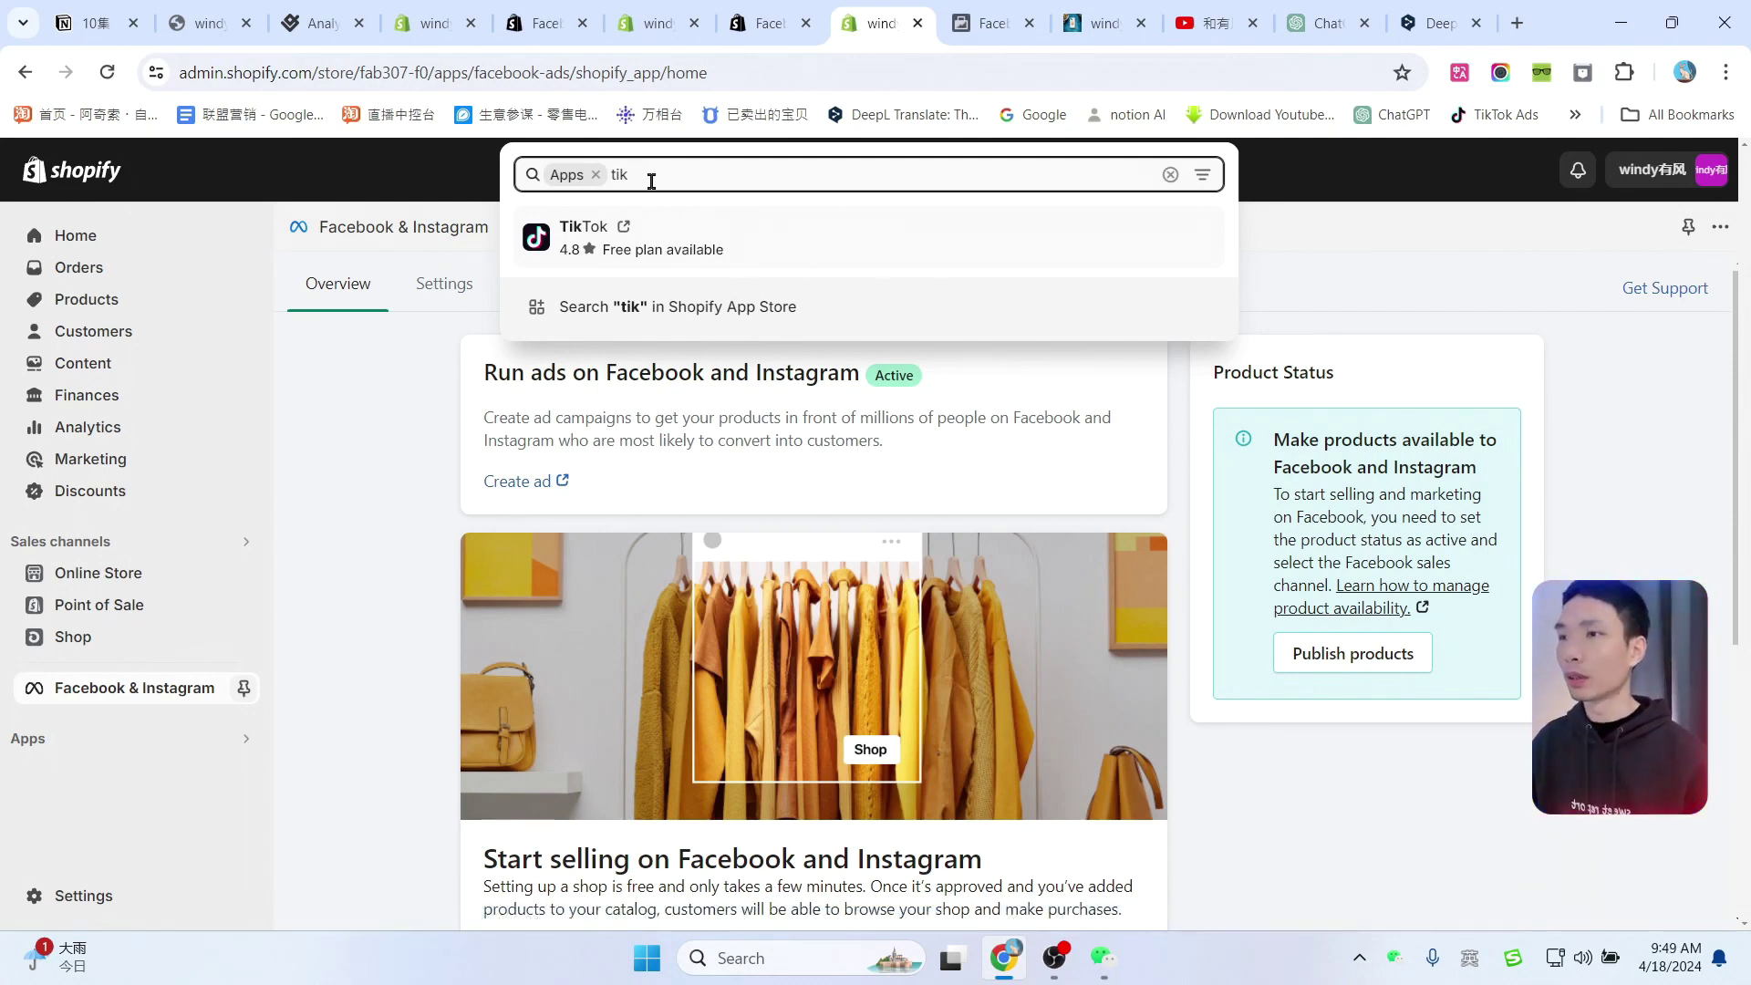
# Step: Open the TikTok app's listing, then install it in the Shopify store and approve its data access
pyautogui.click(765, 244)
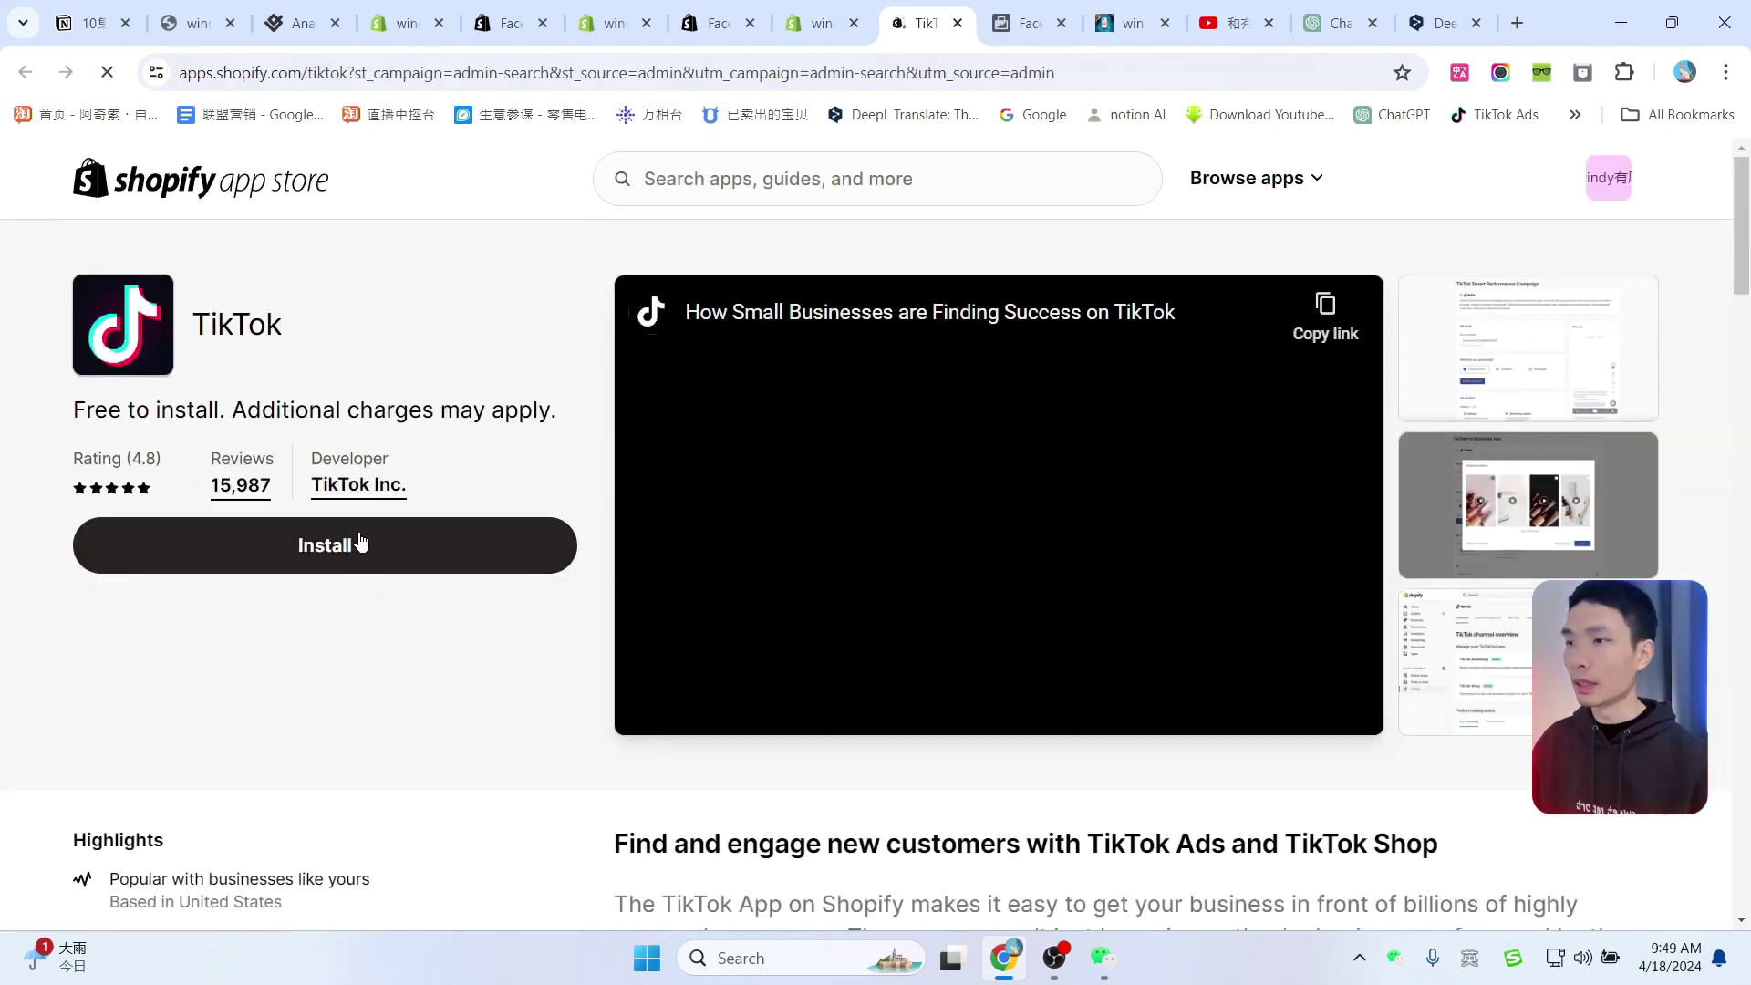
pyautogui.click(342, 552)
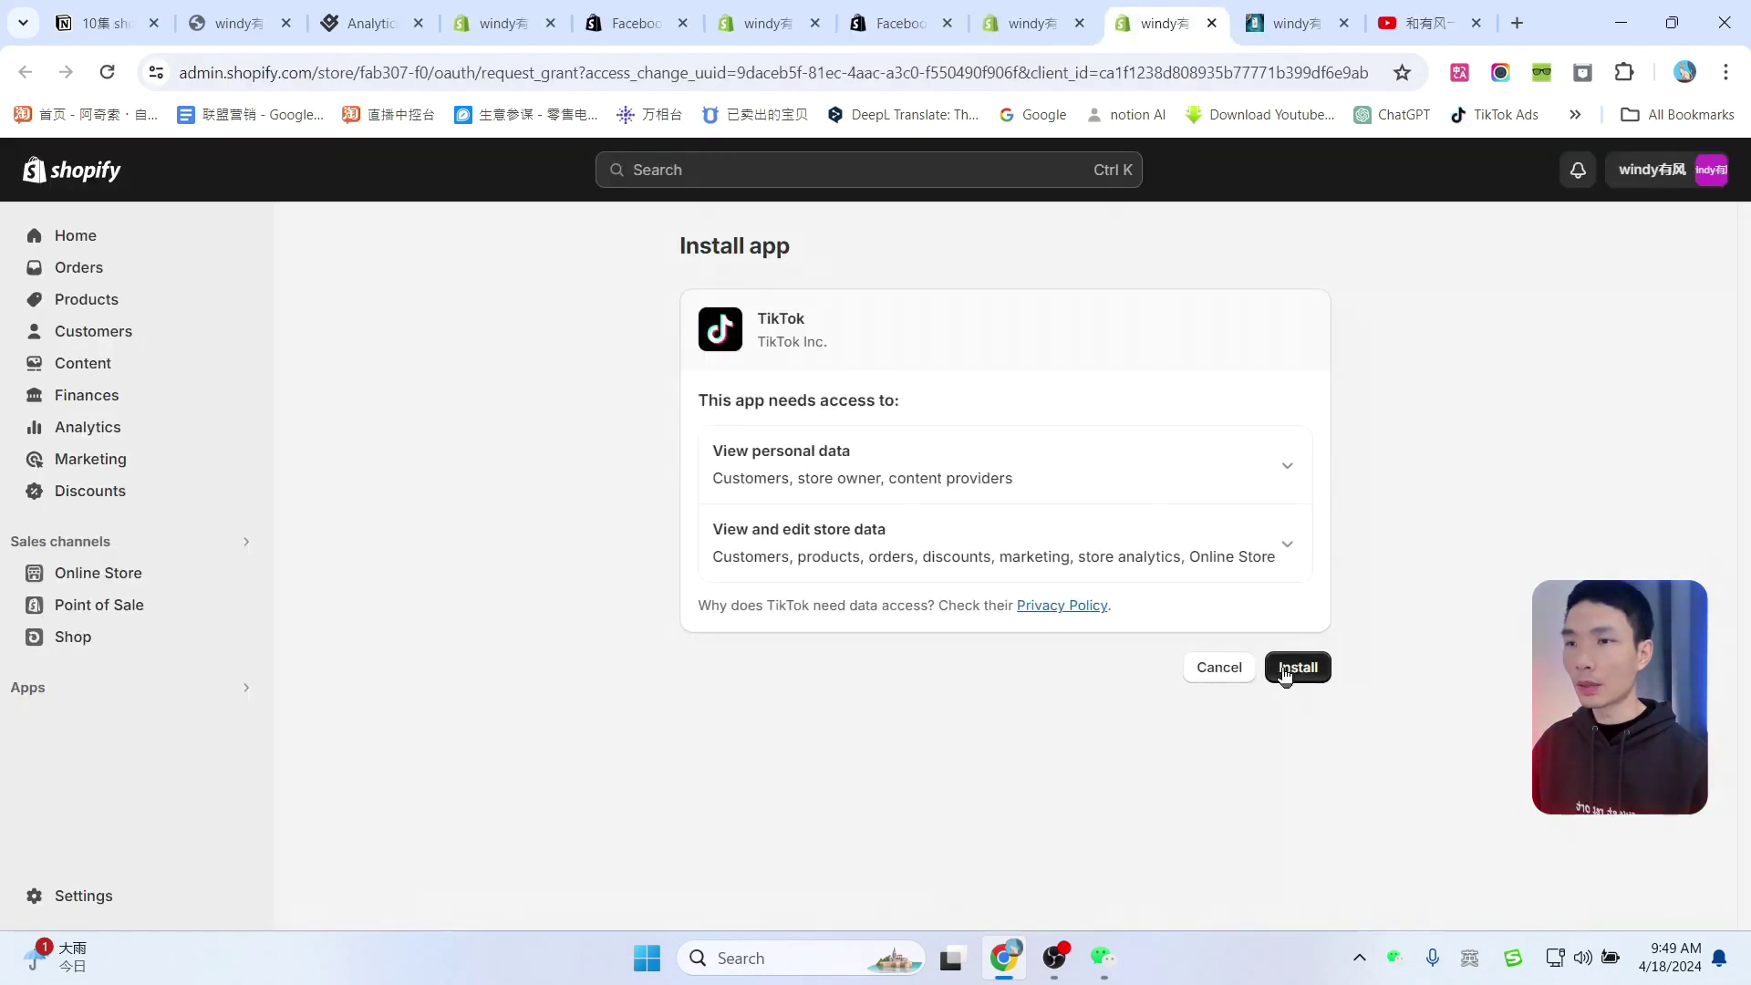
pyautogui.click(1299, 668)
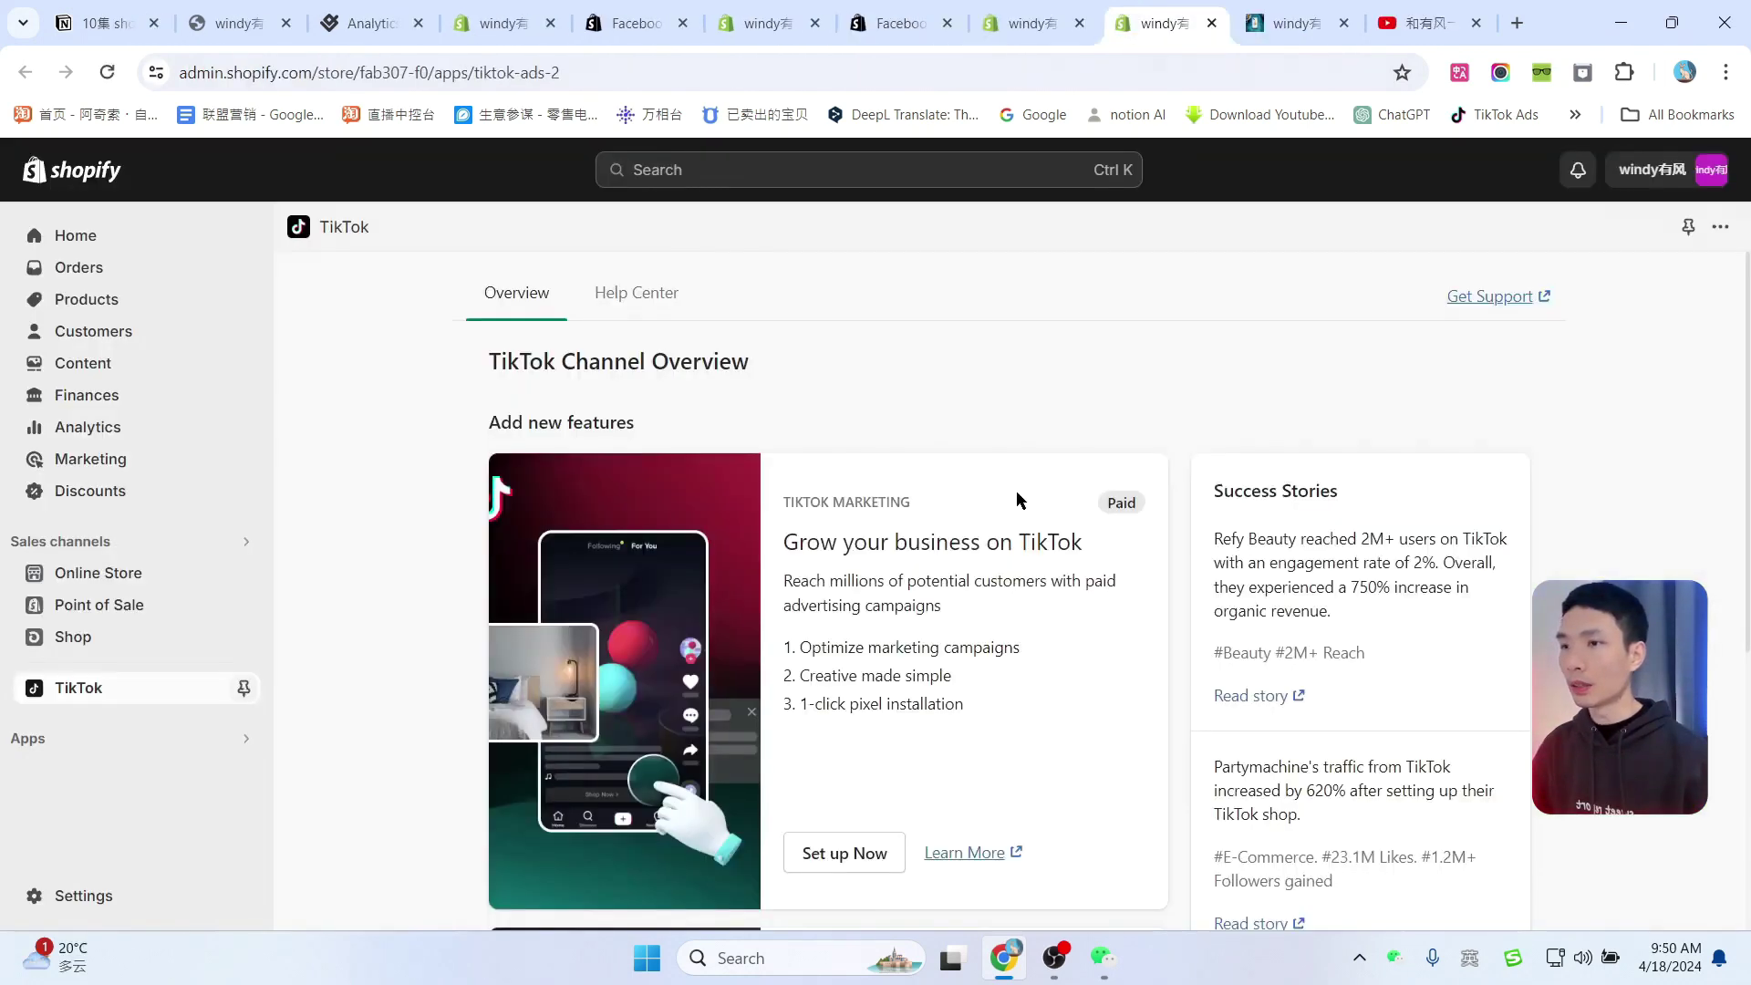
# Step: Start the TikTok Marketing setup and link the TikTok For Business, a newly created Business Center and the existing Ads Manager accounts to Shopify
pyautogui.scroll(-2, 1016, 490)
pyautogui.scroll(1, 1016, 490)
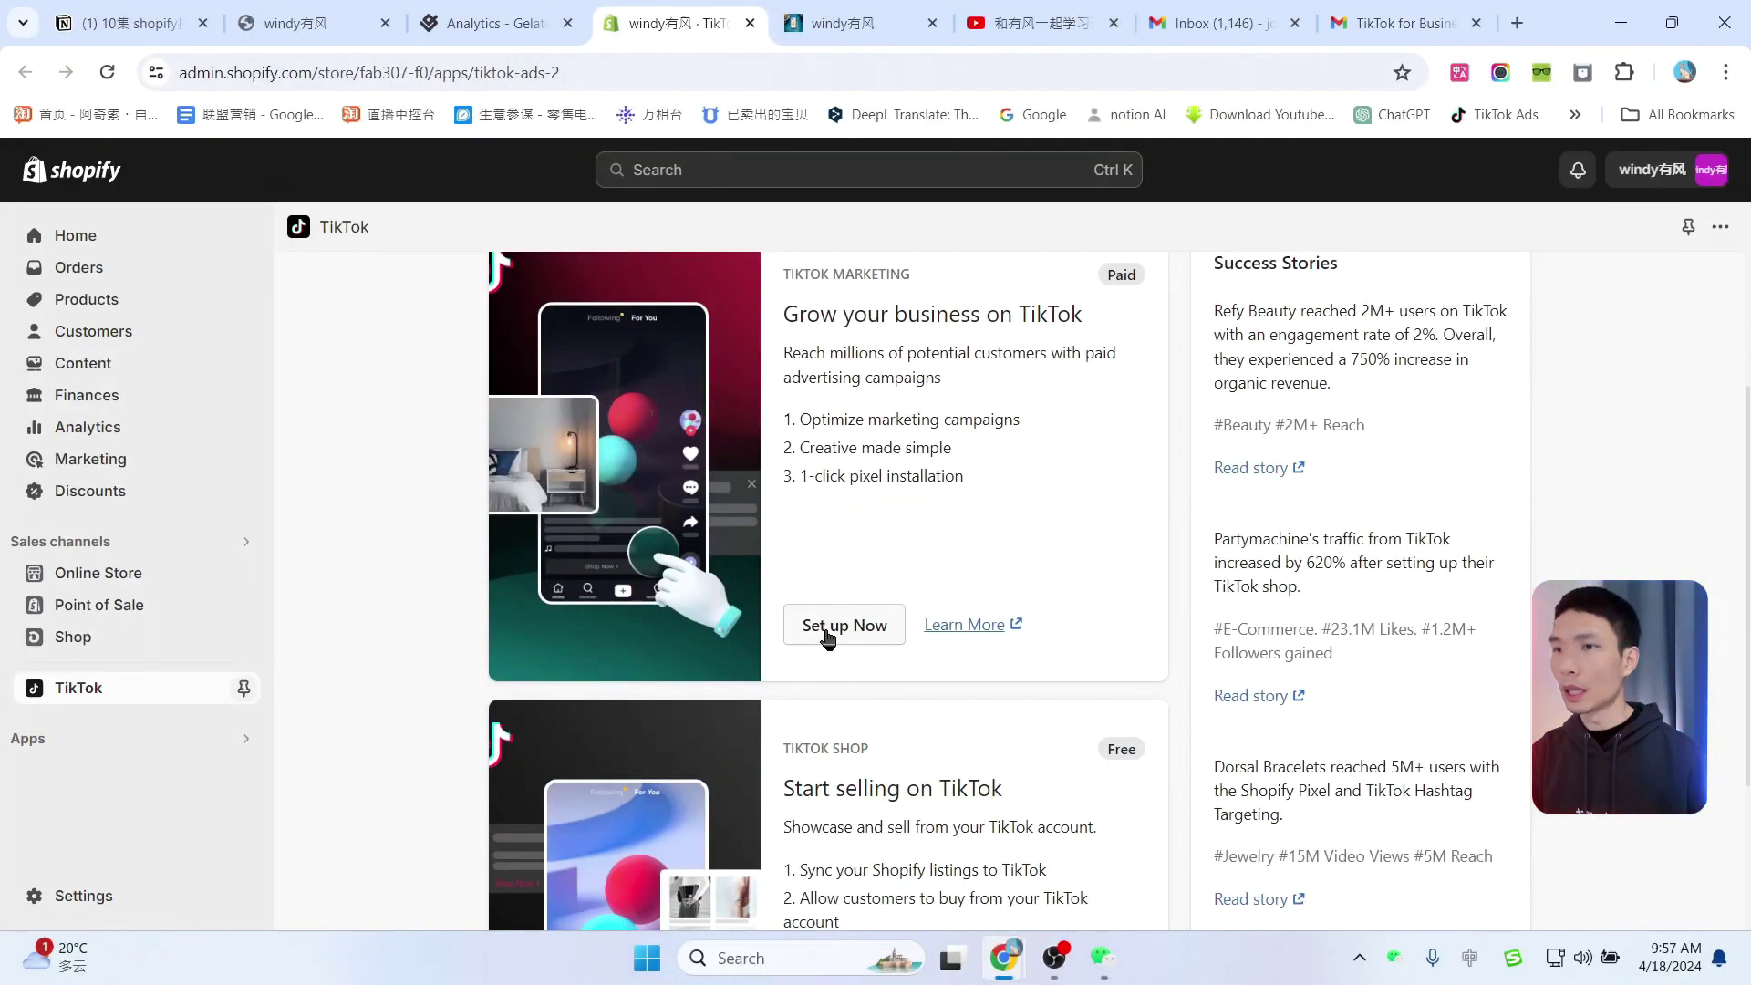
pyautogui.click(828, 631)
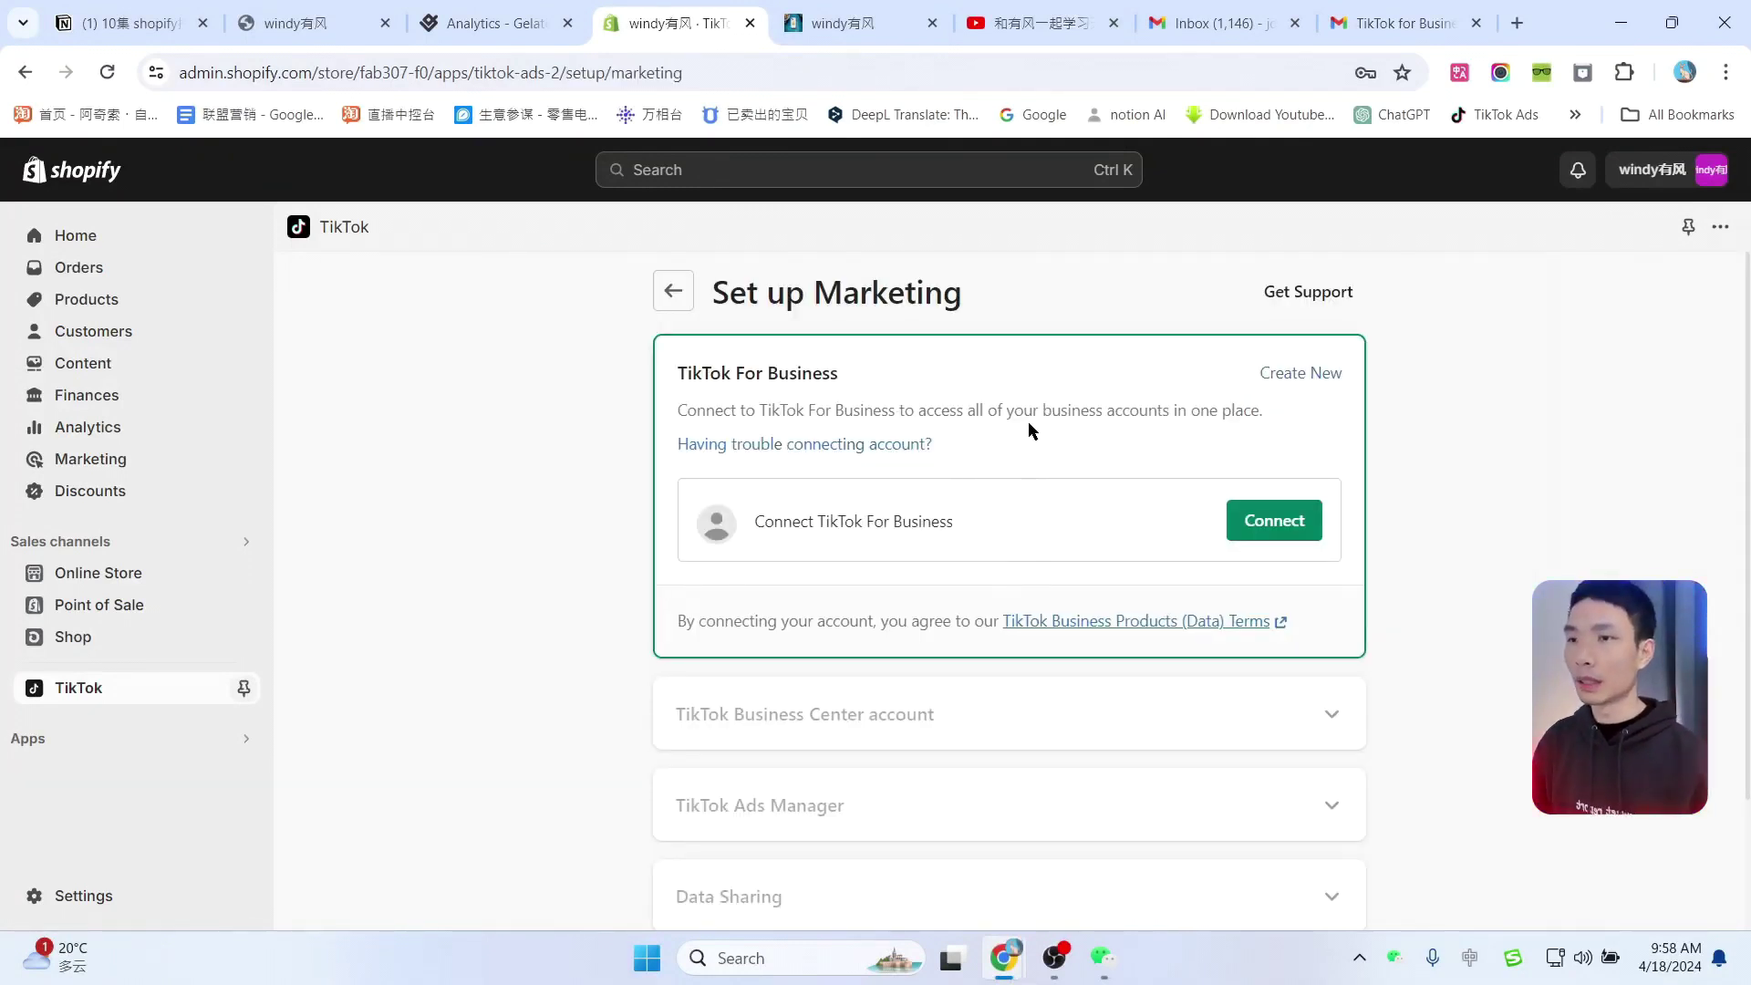
pyautogui.click(1274, 526)
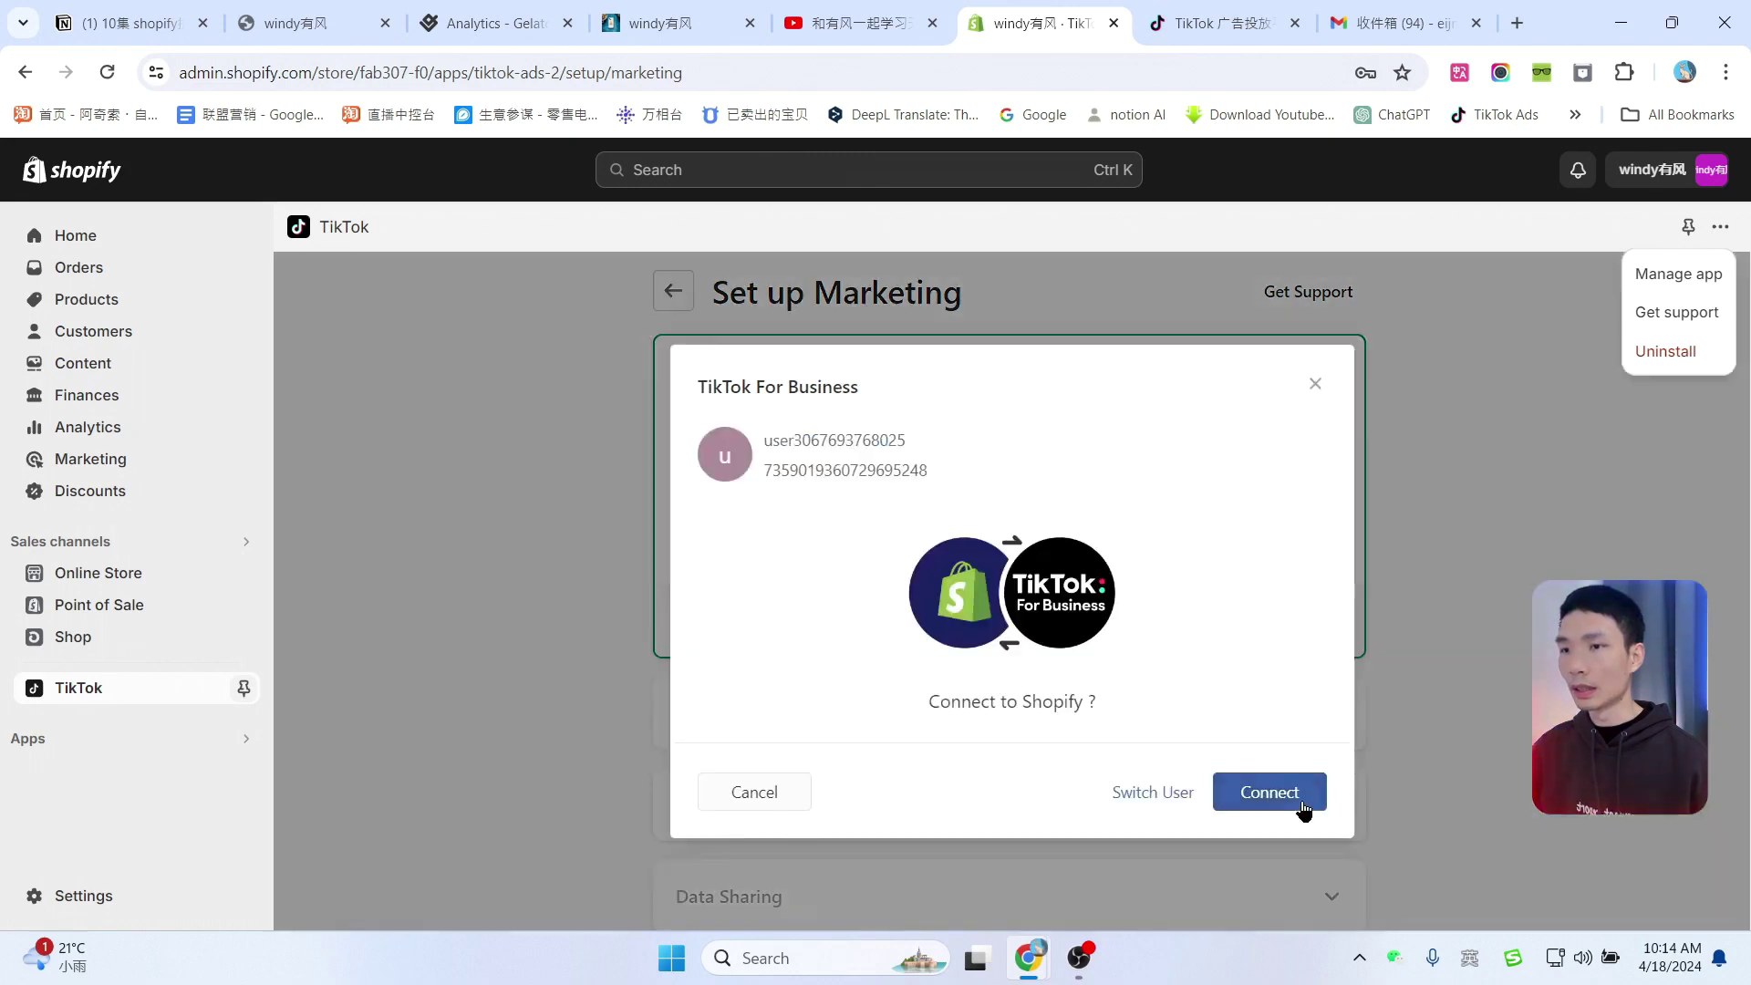
pyautogui.click(1301, 799)
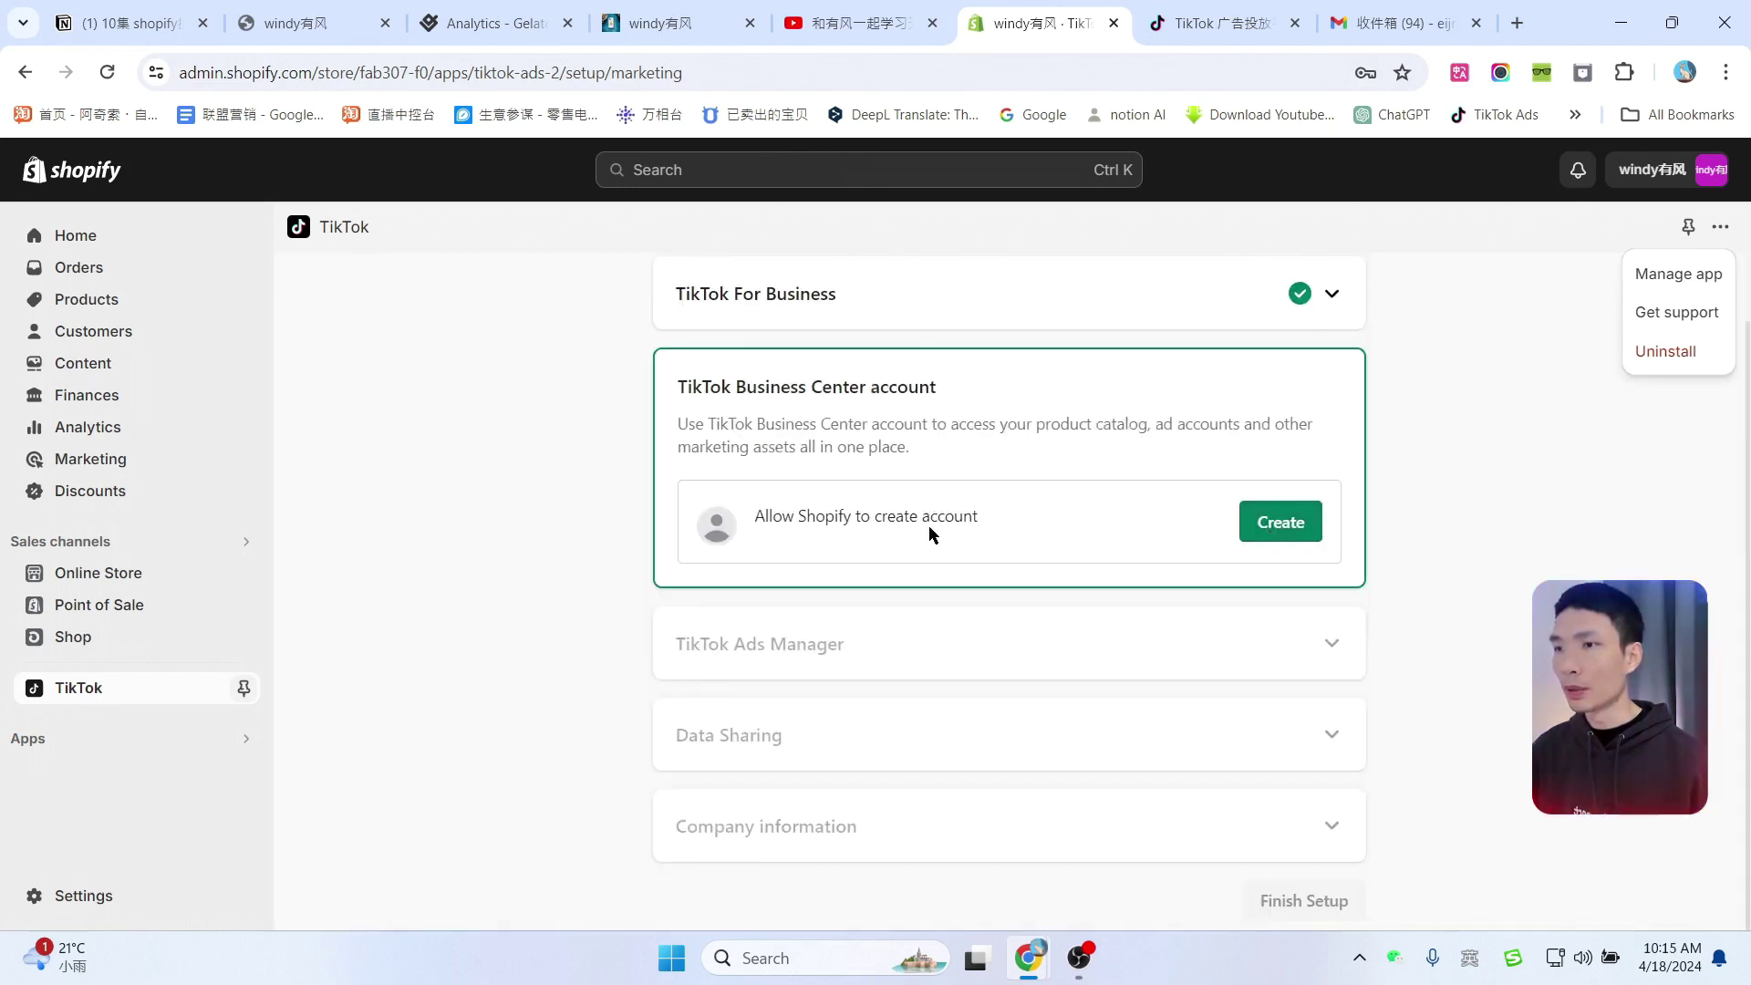
pyautogui.click(1282, 524)
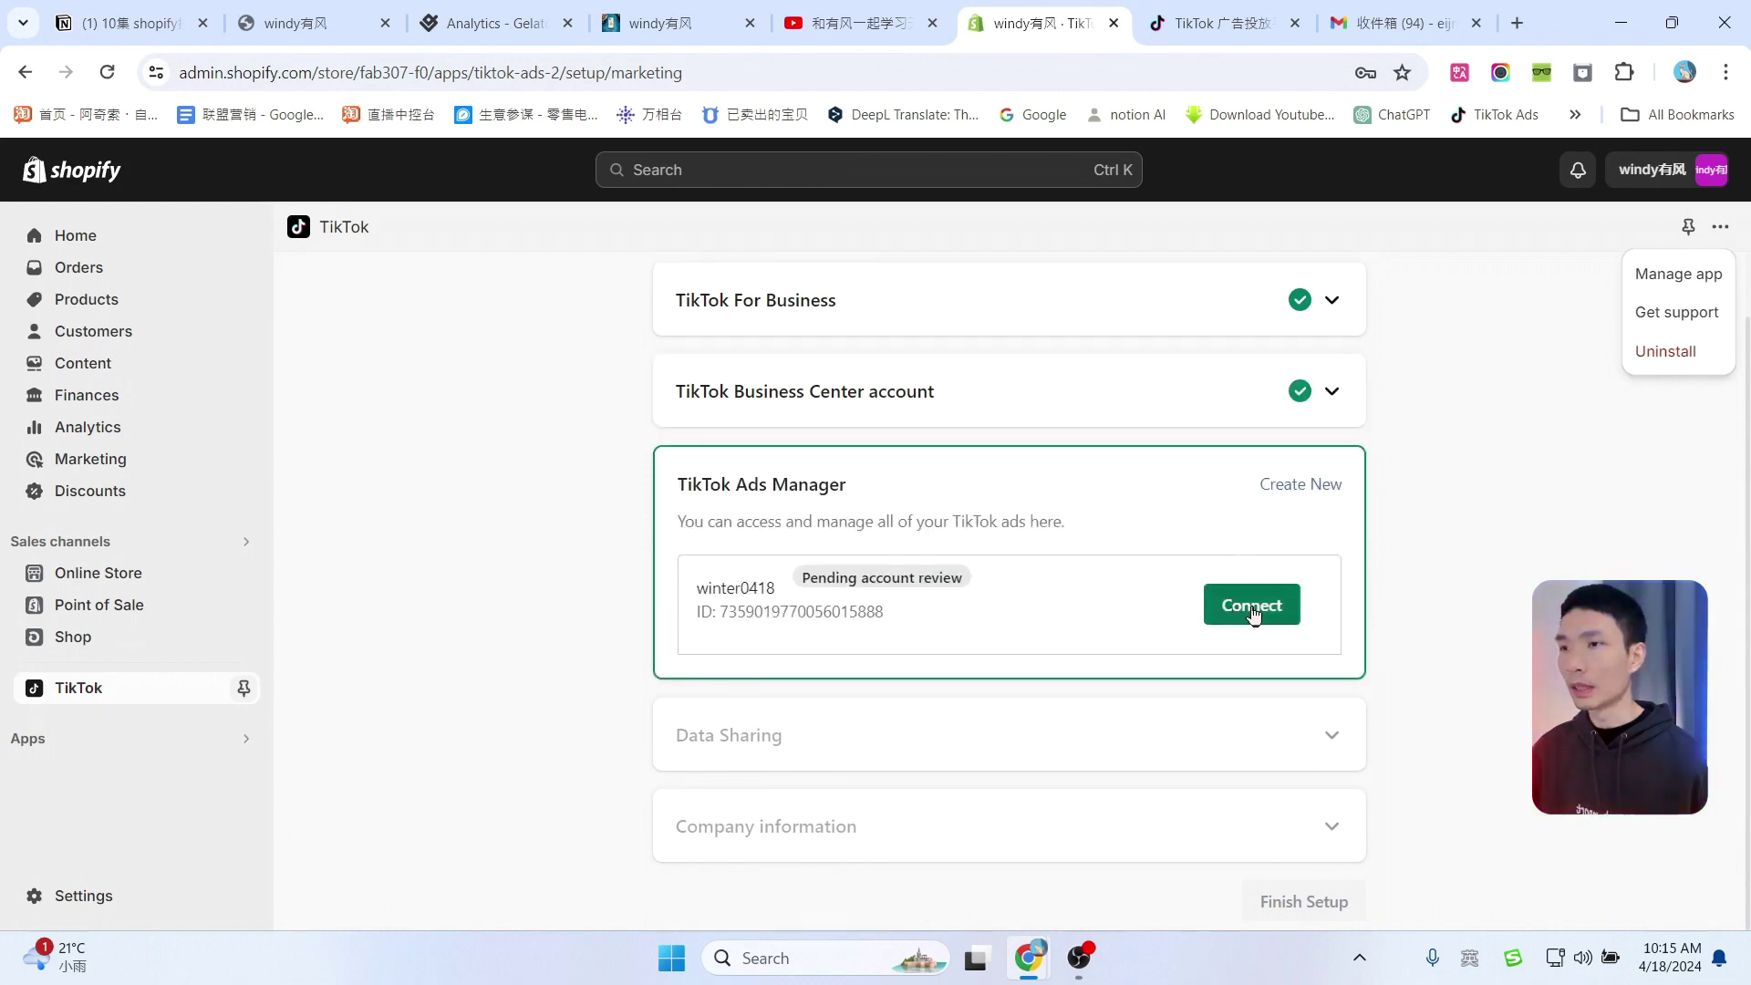
pyautogui.click(1253, 615)
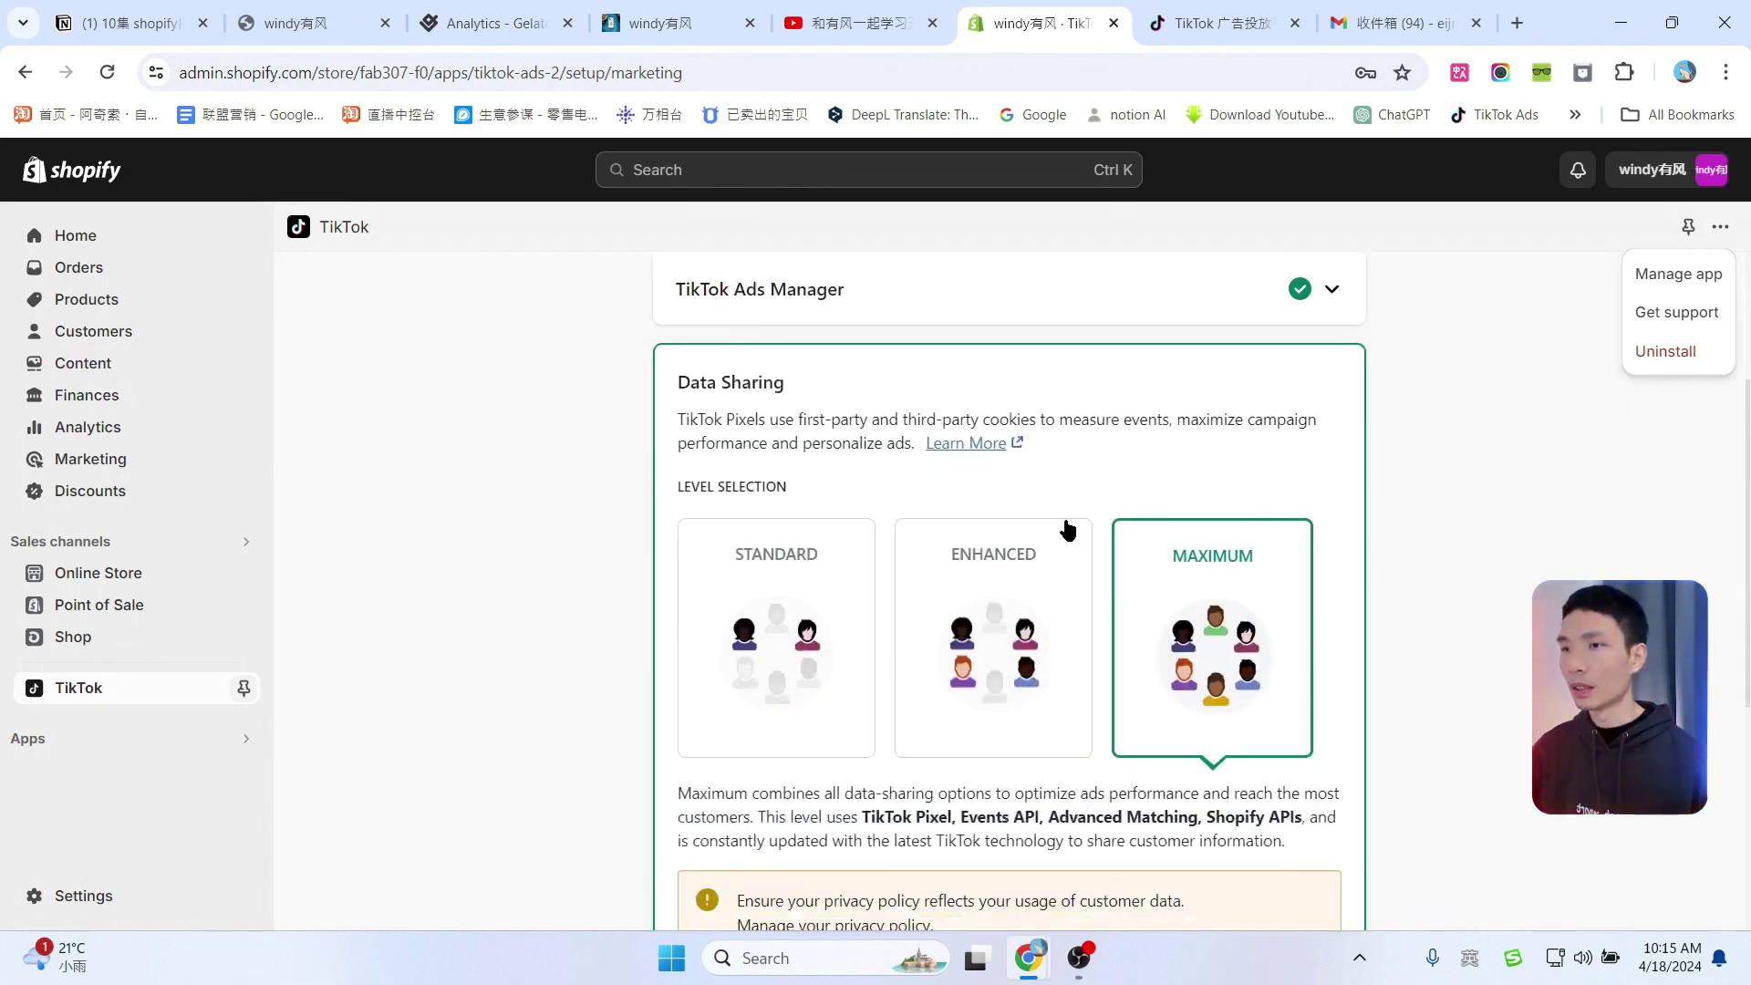
# Step: Confirm Data Sharing at the Maximum level with the TikTok Pixel for Shopify and finish the Marketing setup
pyautogui.scroll(-1, 1009, 483)
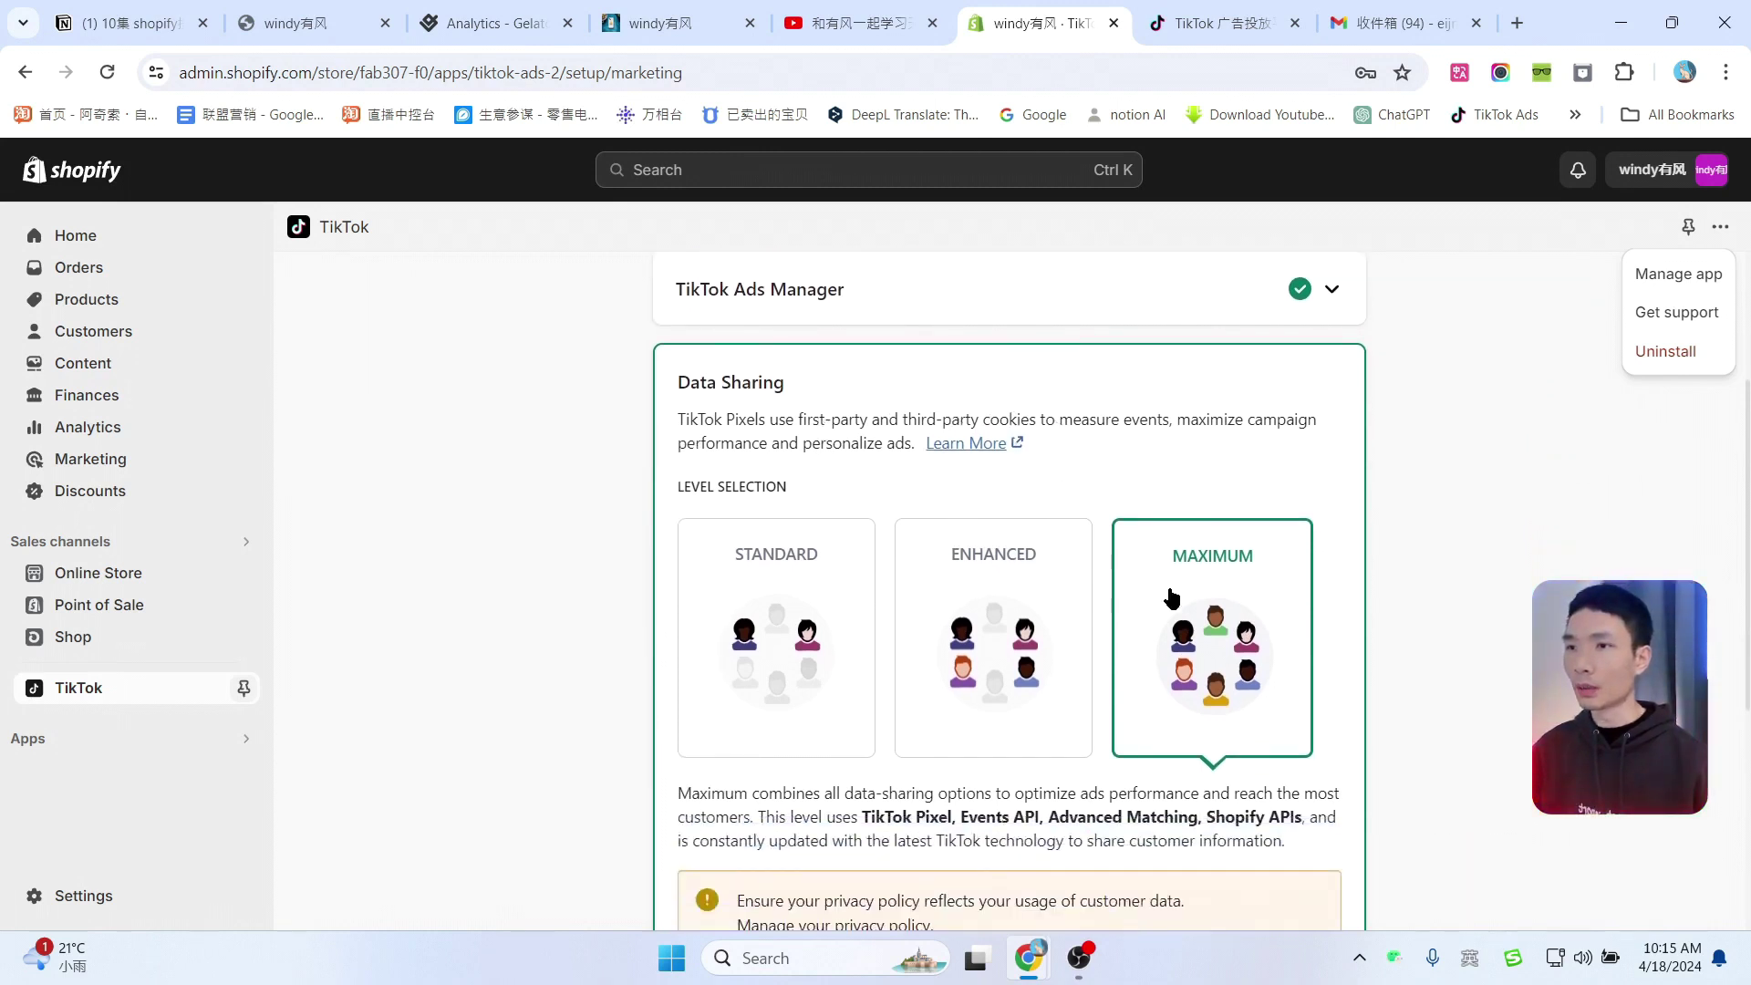
pyautogui.scroll(-1, 1277, 637)
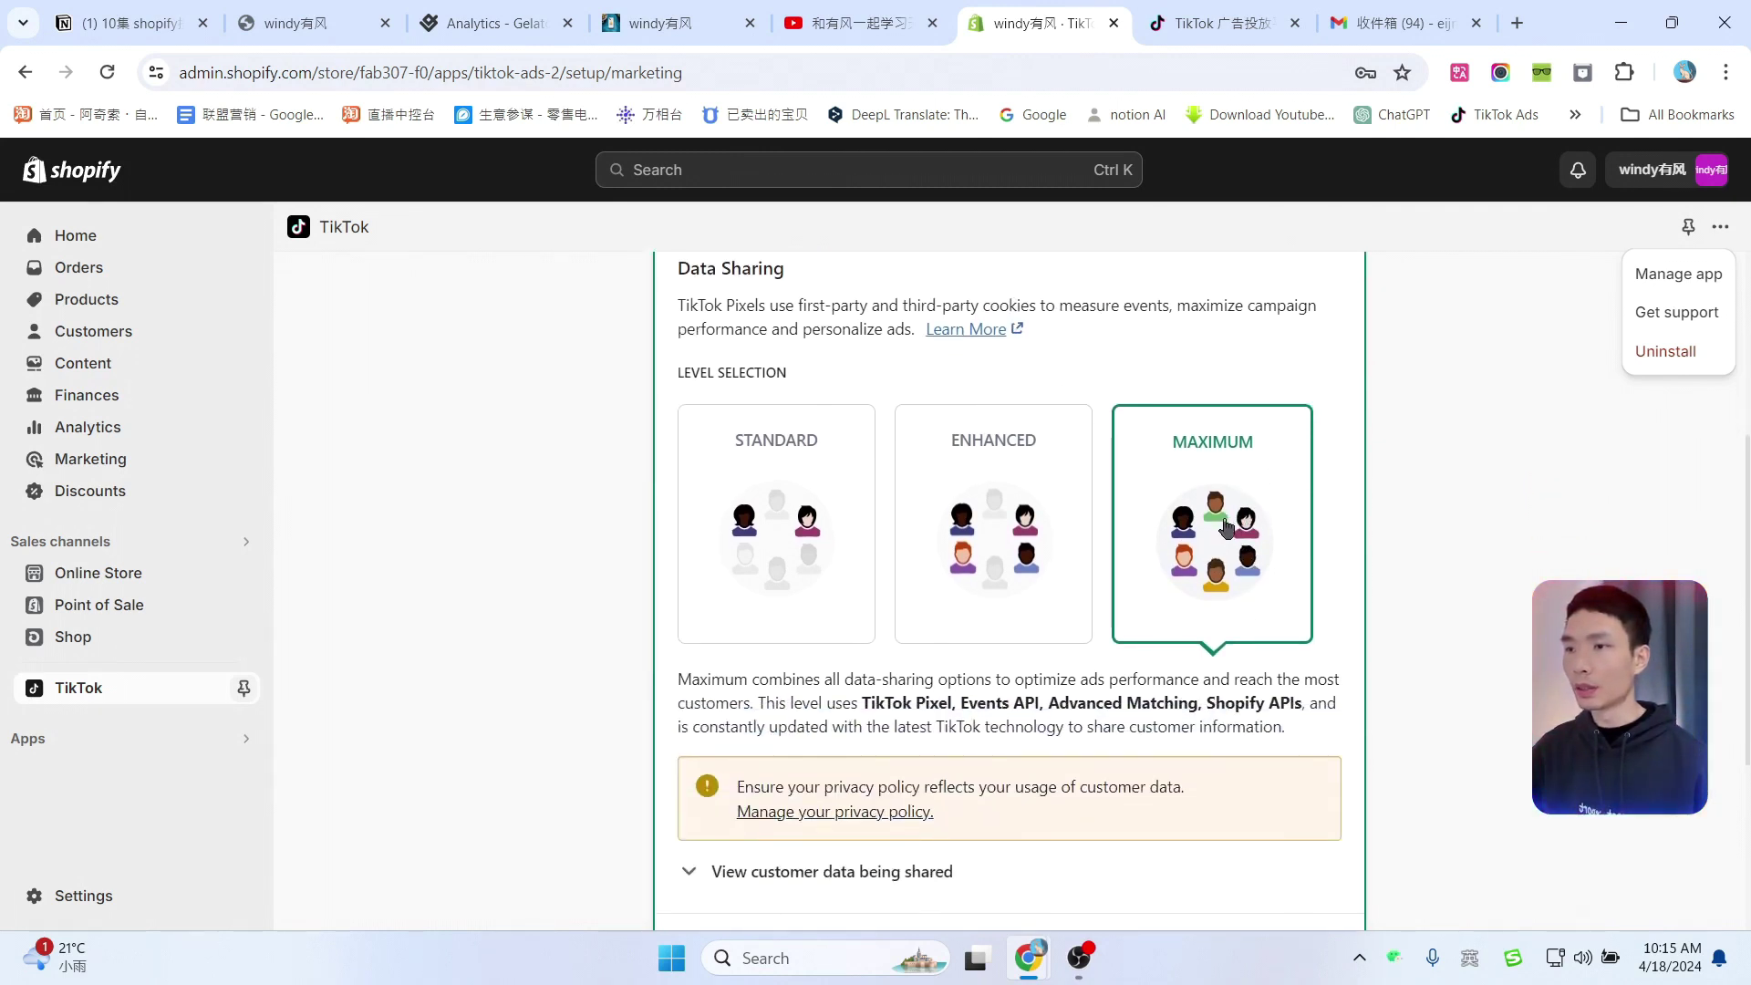
pyautogui.scroll(-2, 1195, 525)
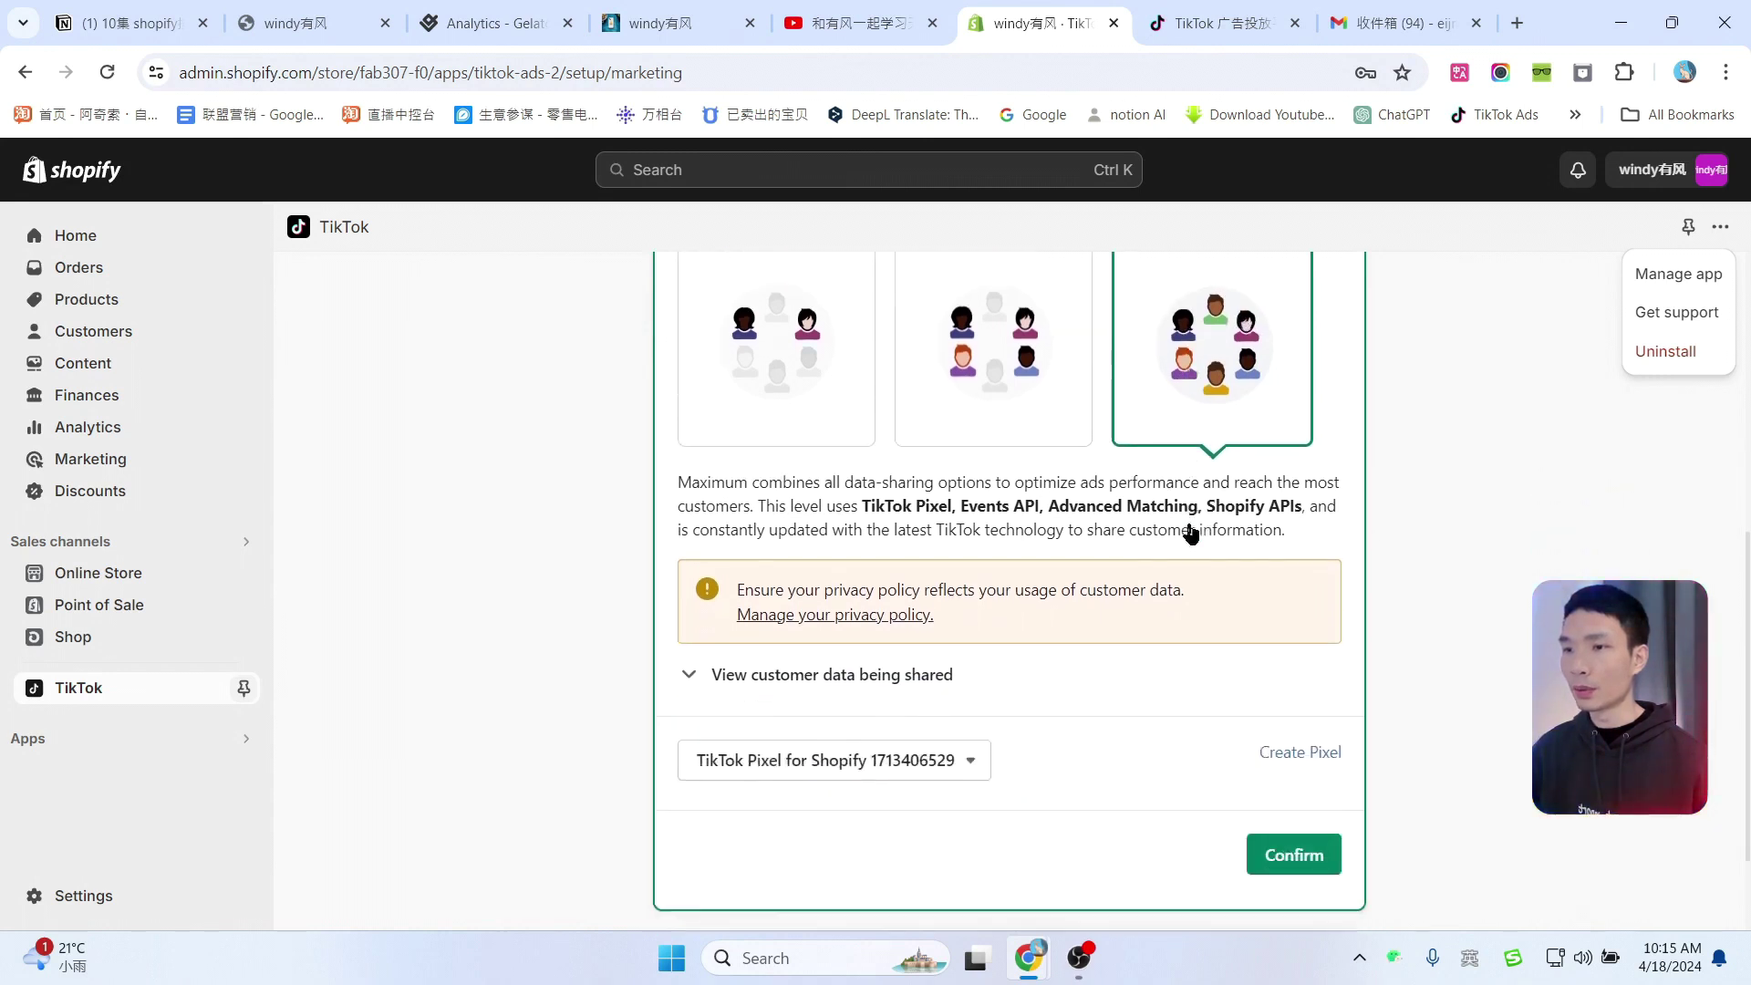
pyautogui.scroll(-1, 1256, 719)
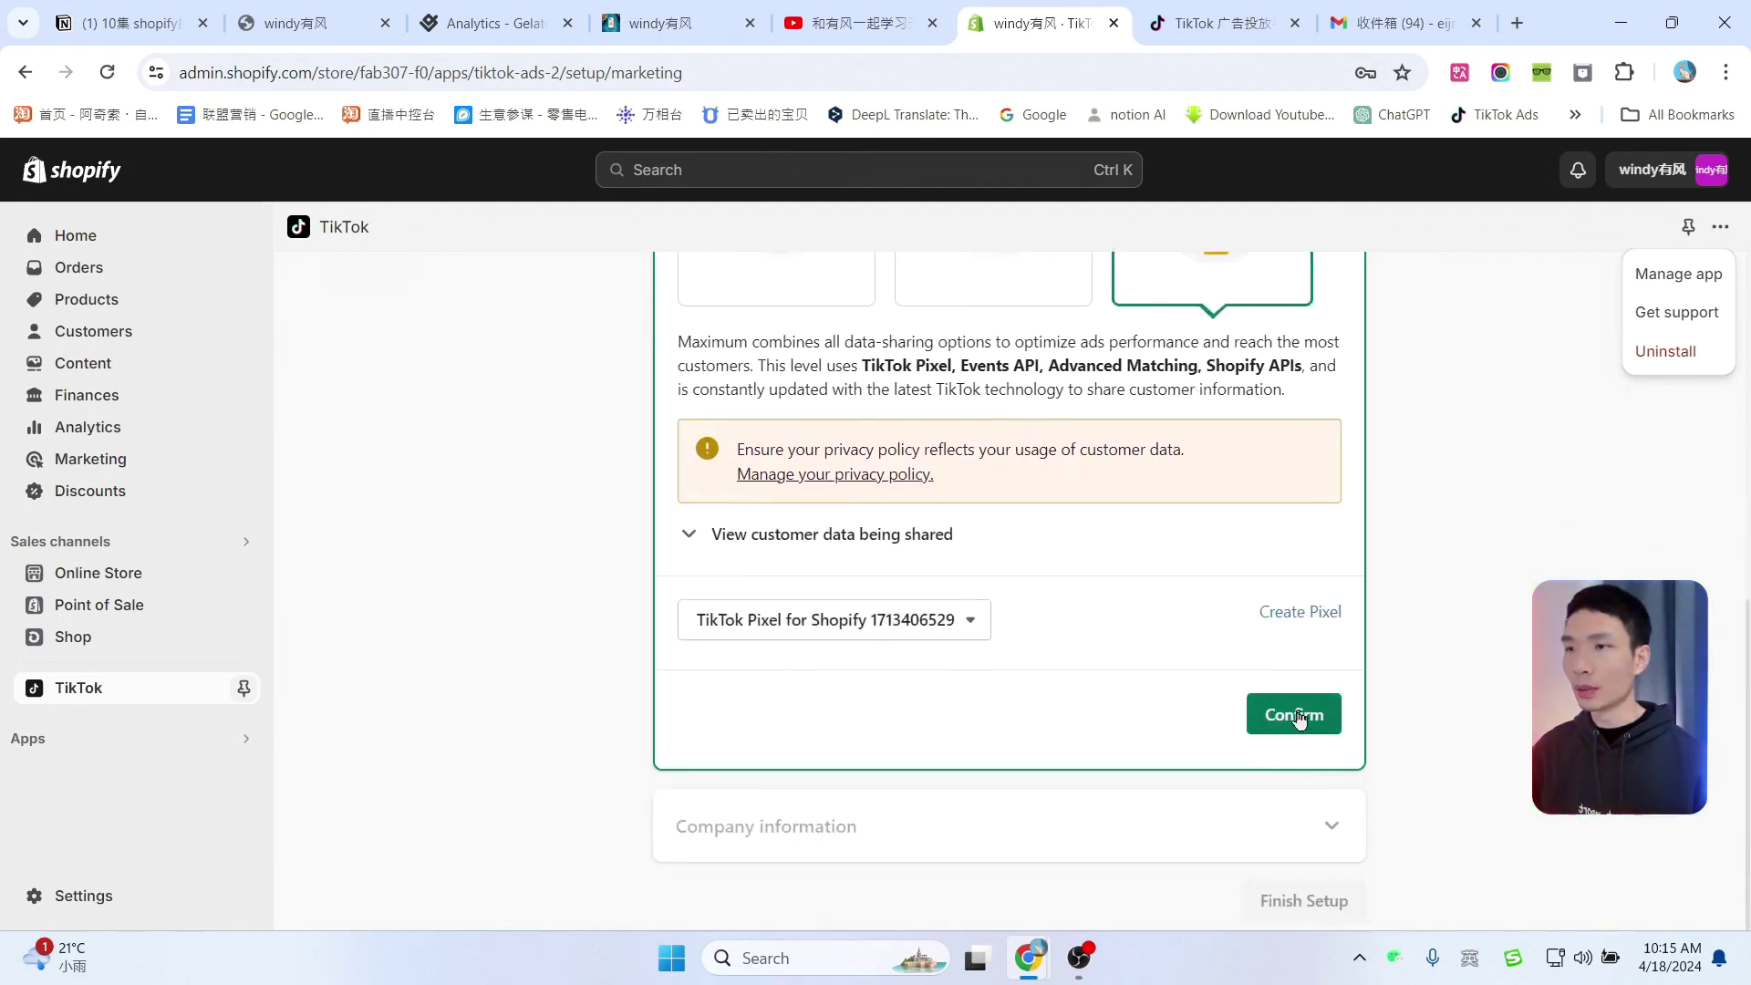
pyautogui.click(1291, 715)
pyautogui.click(1300, 814)
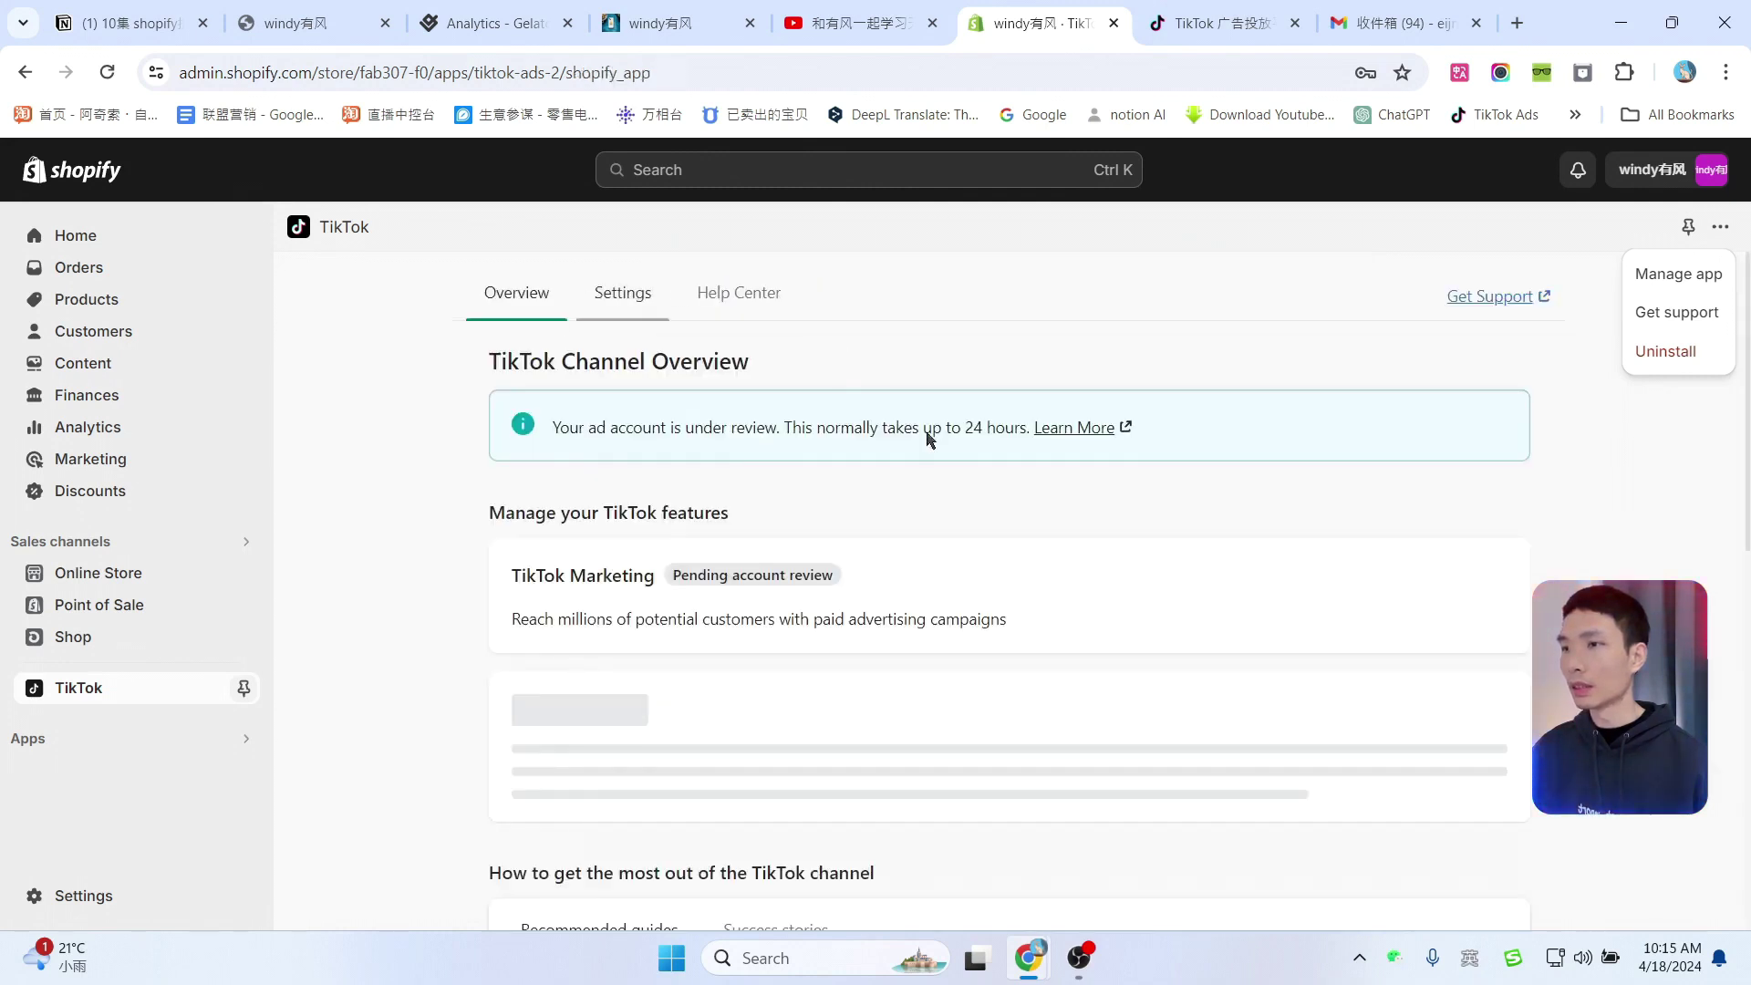
pyautogui.scroll(-3, 1024, 492)
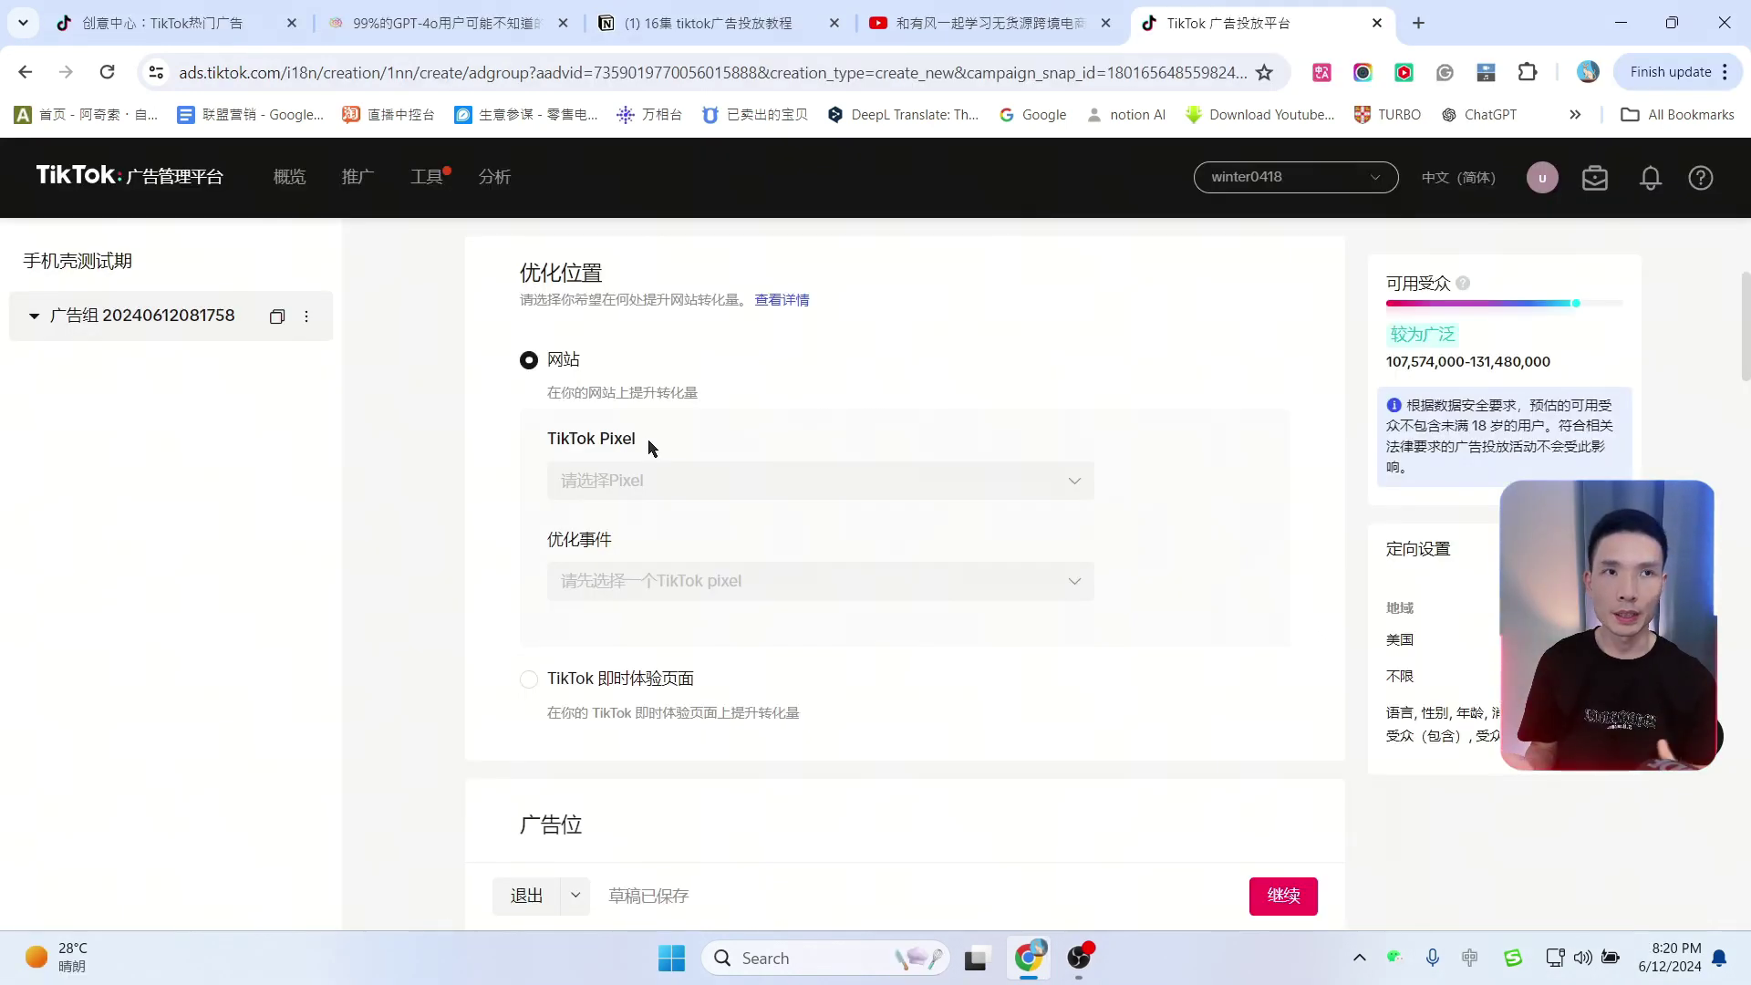
# Step: In the TikTok Ads Manager ad group, choose the TikTok Pixel for Shopify and set 优化事件 to 支付完成
pyautogui.scroll(-1, 647, 446)
pyautogui.click(645, 367)
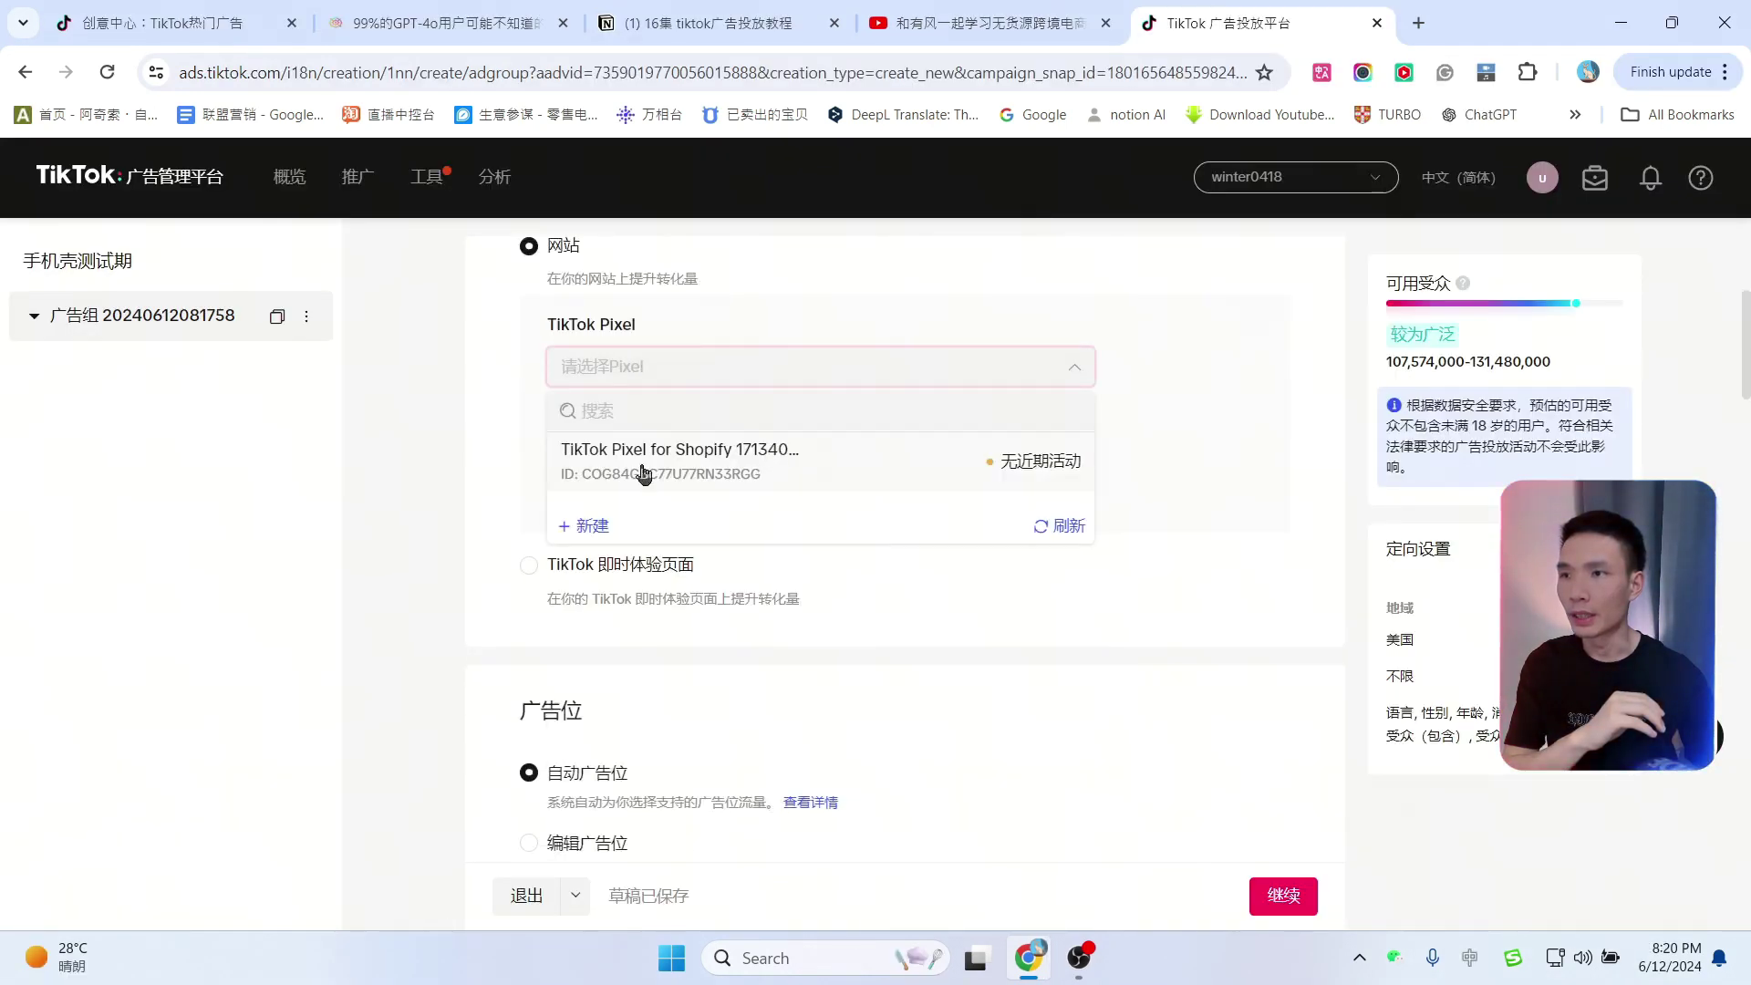
pyautogui.click(816, 463)
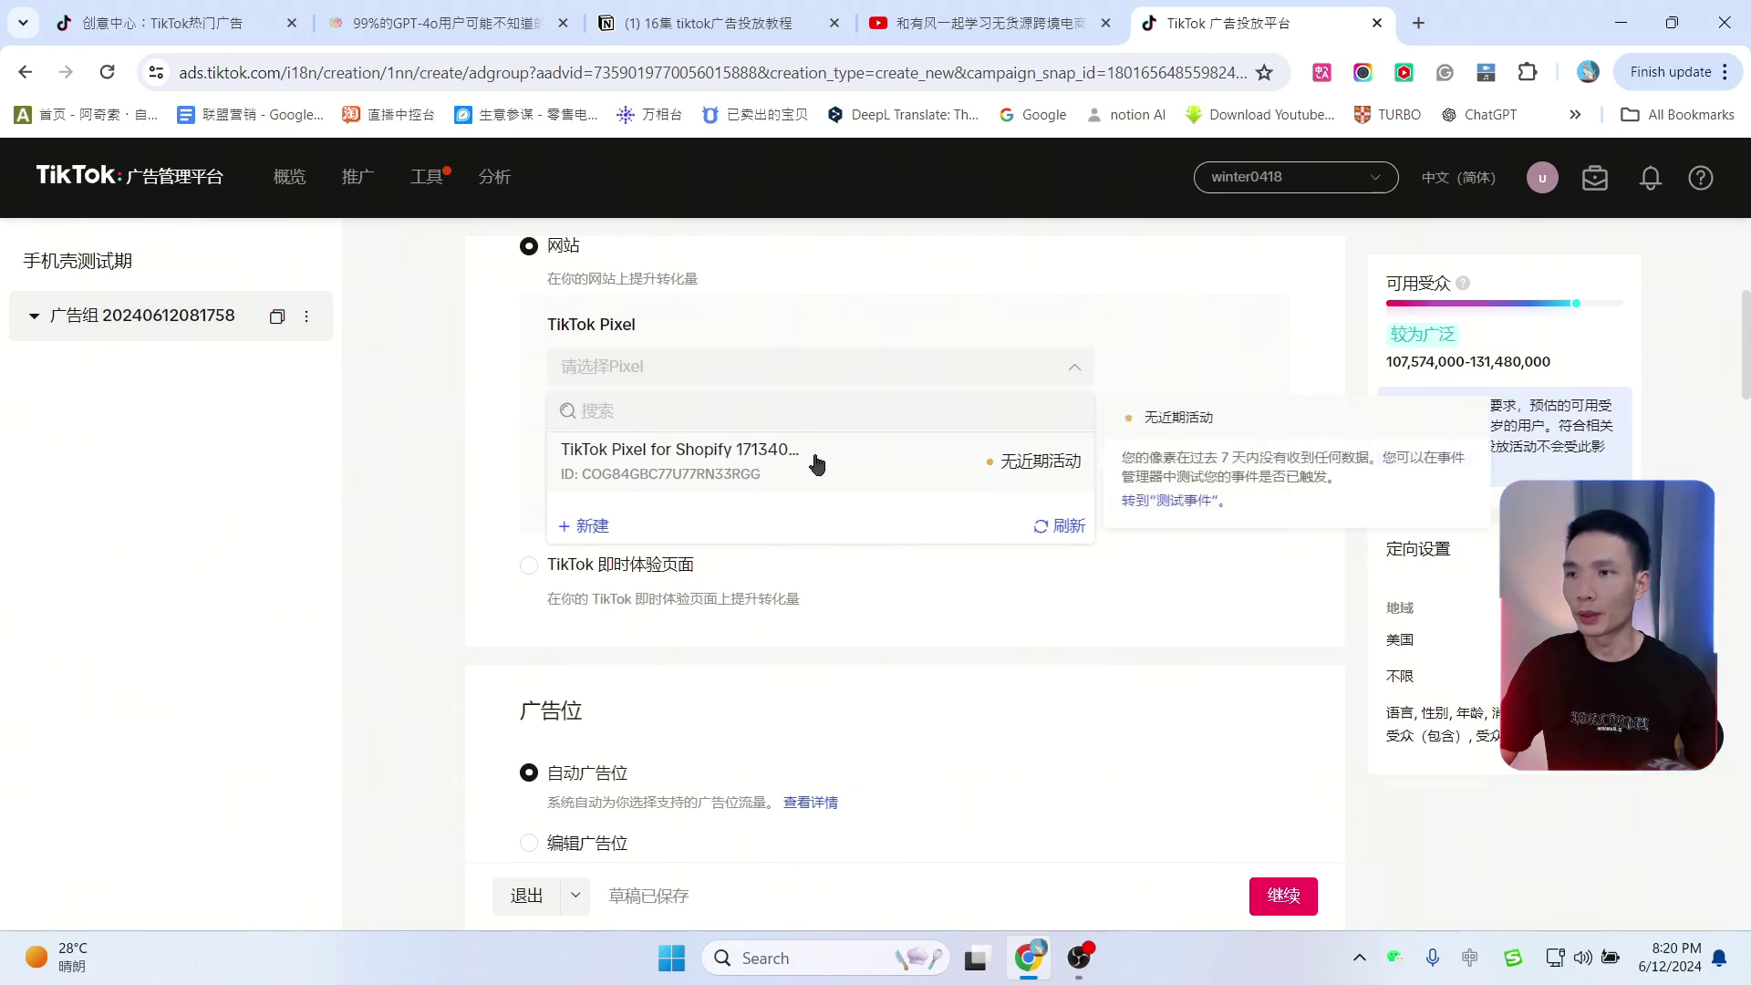
pyautogui.click(688, 466)
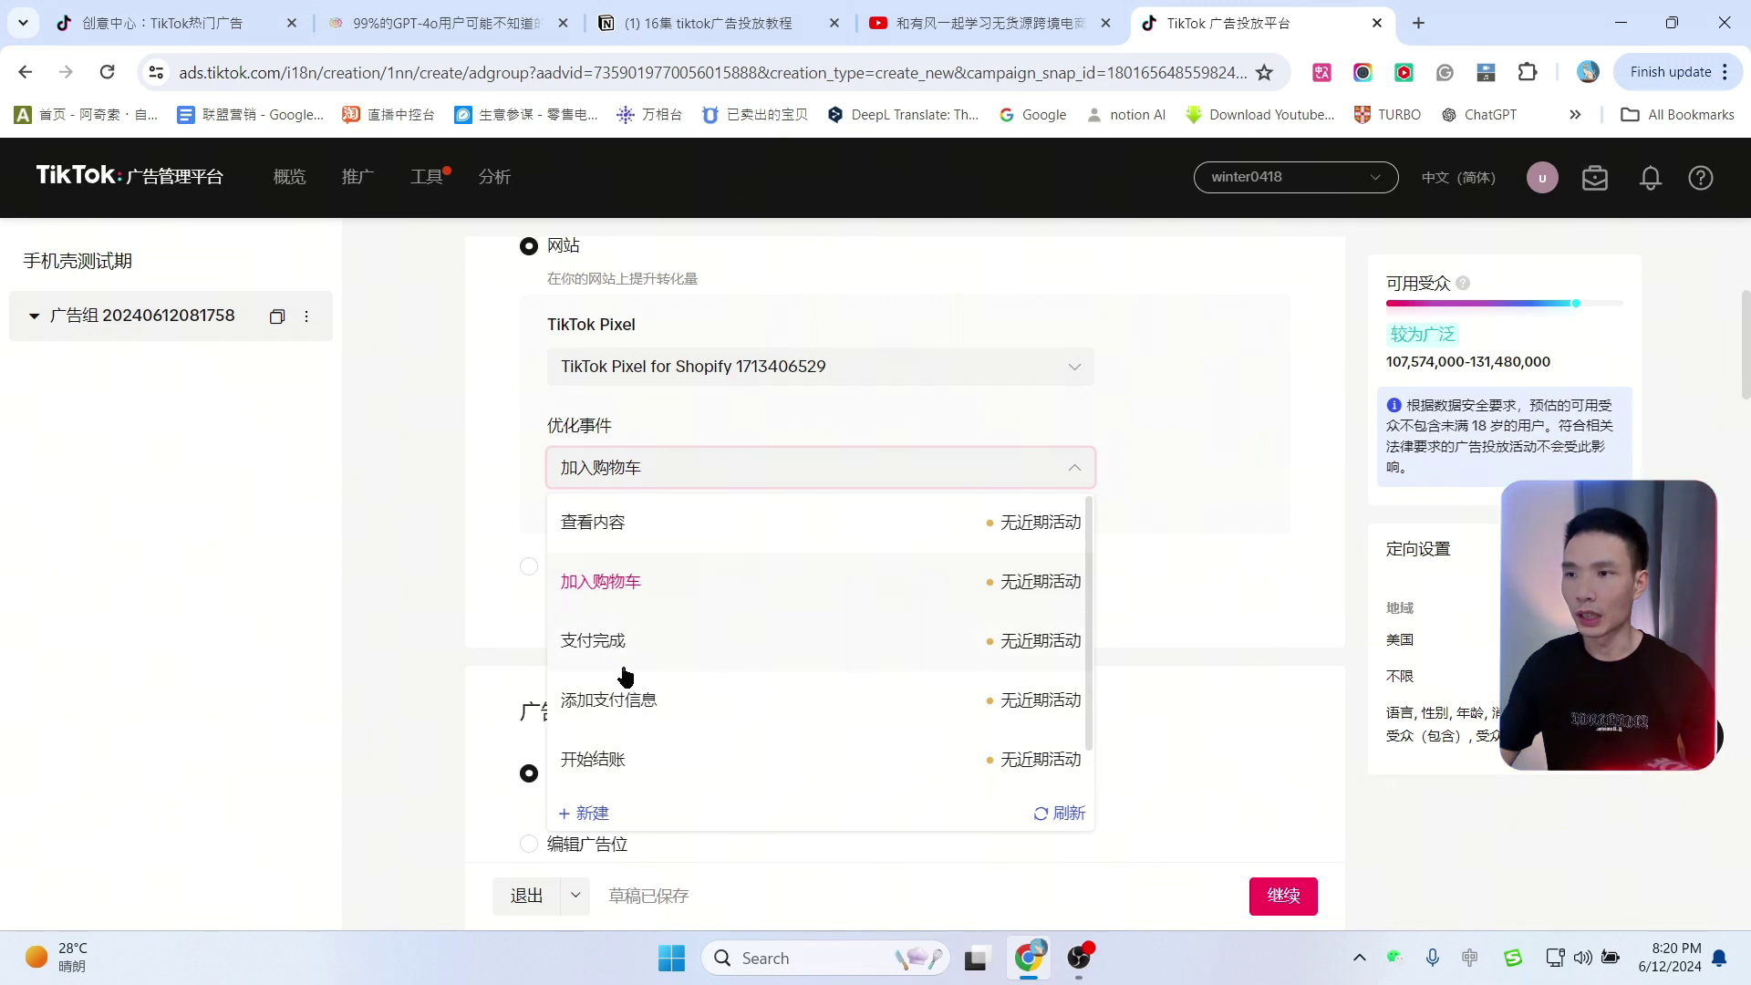
pyautogui.click(605, 644)
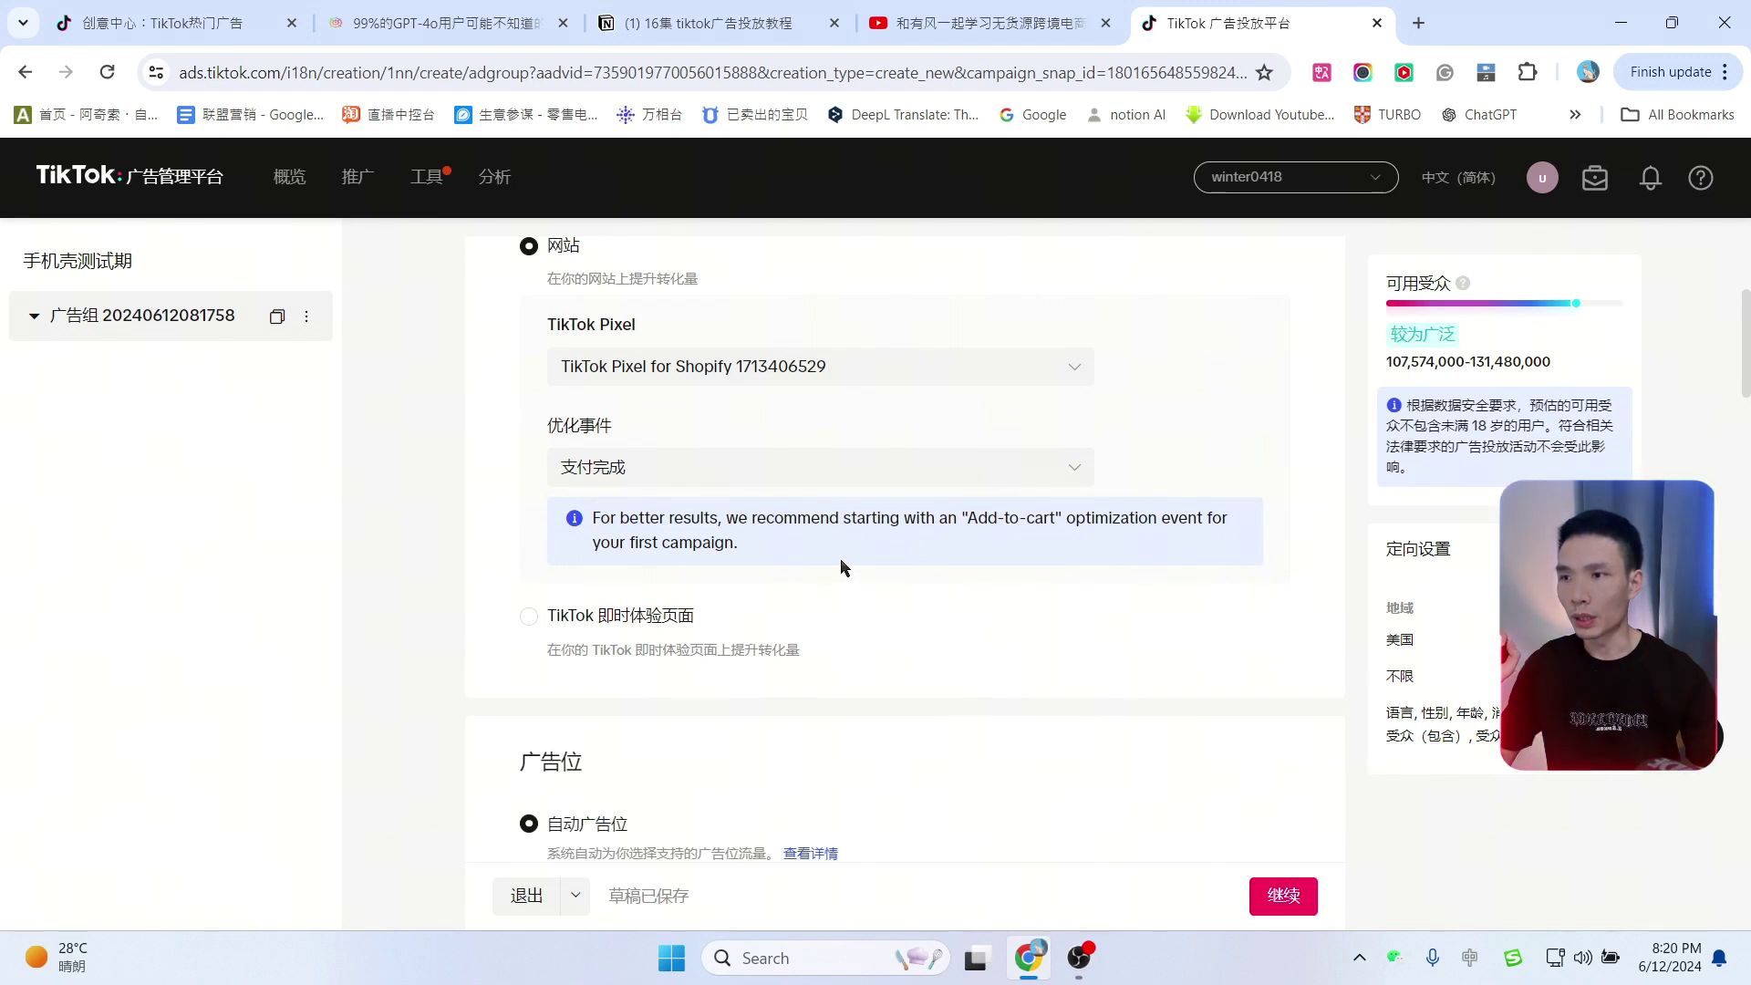
pyautogui.scroll(-1, 841, 566)
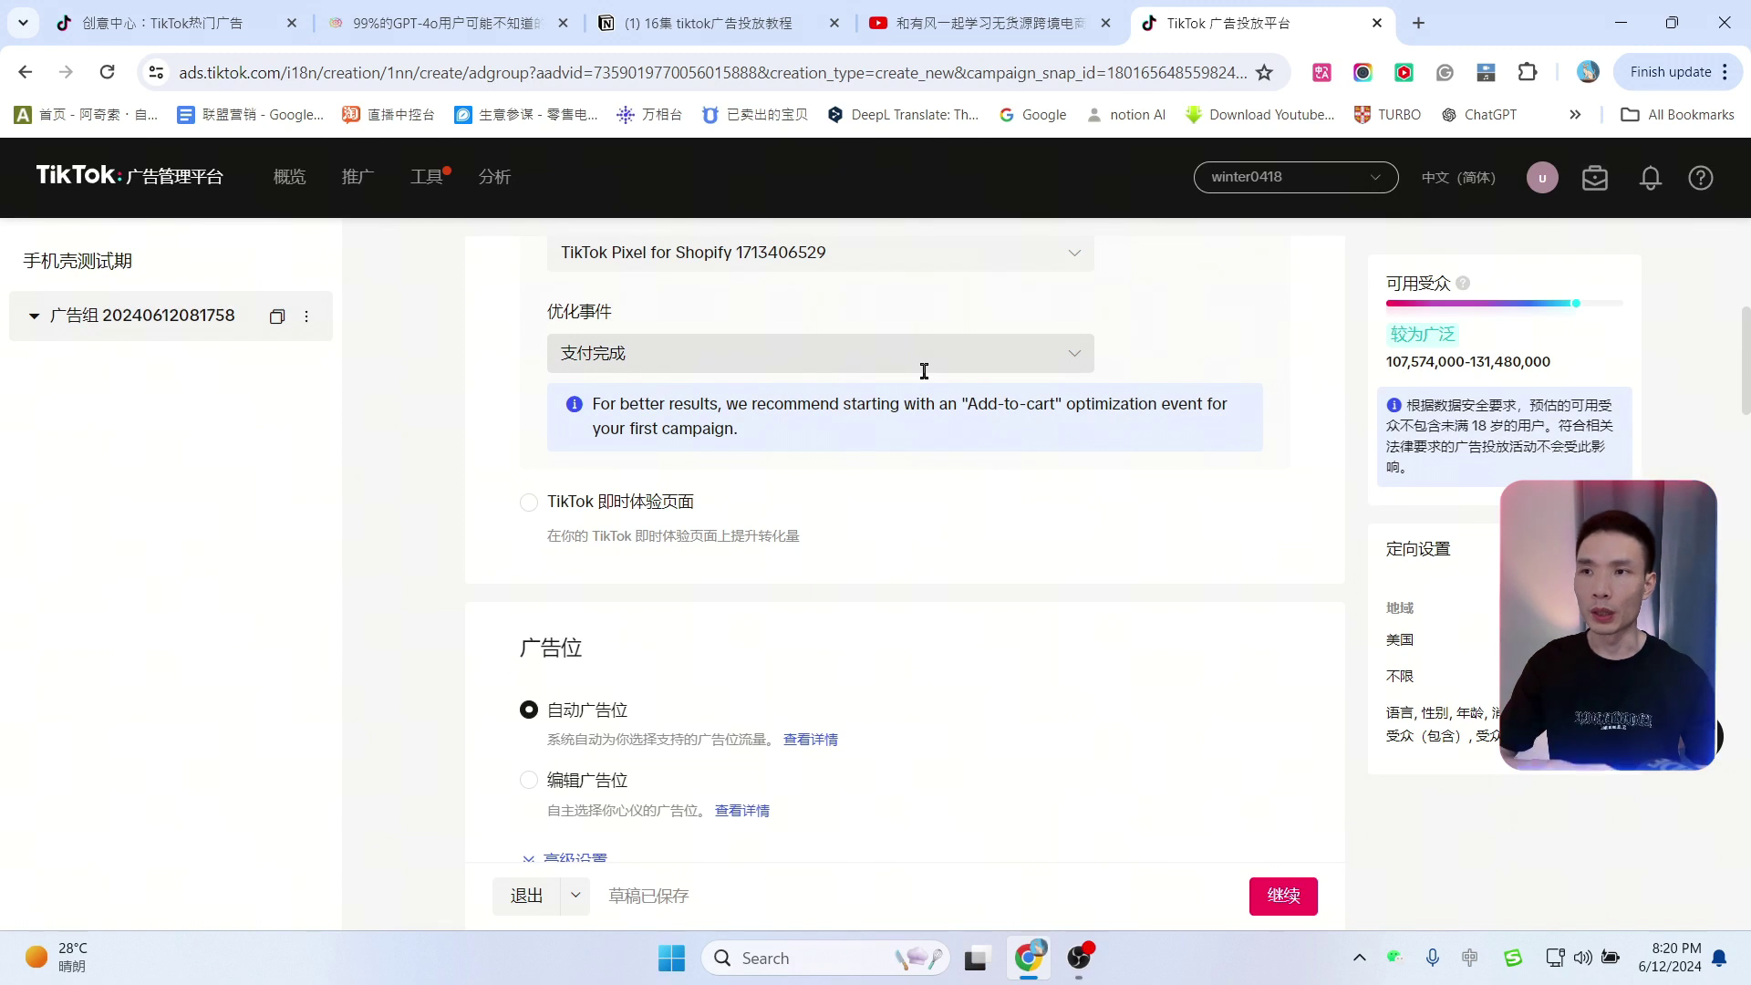
pyautogui.click(1084, 361)
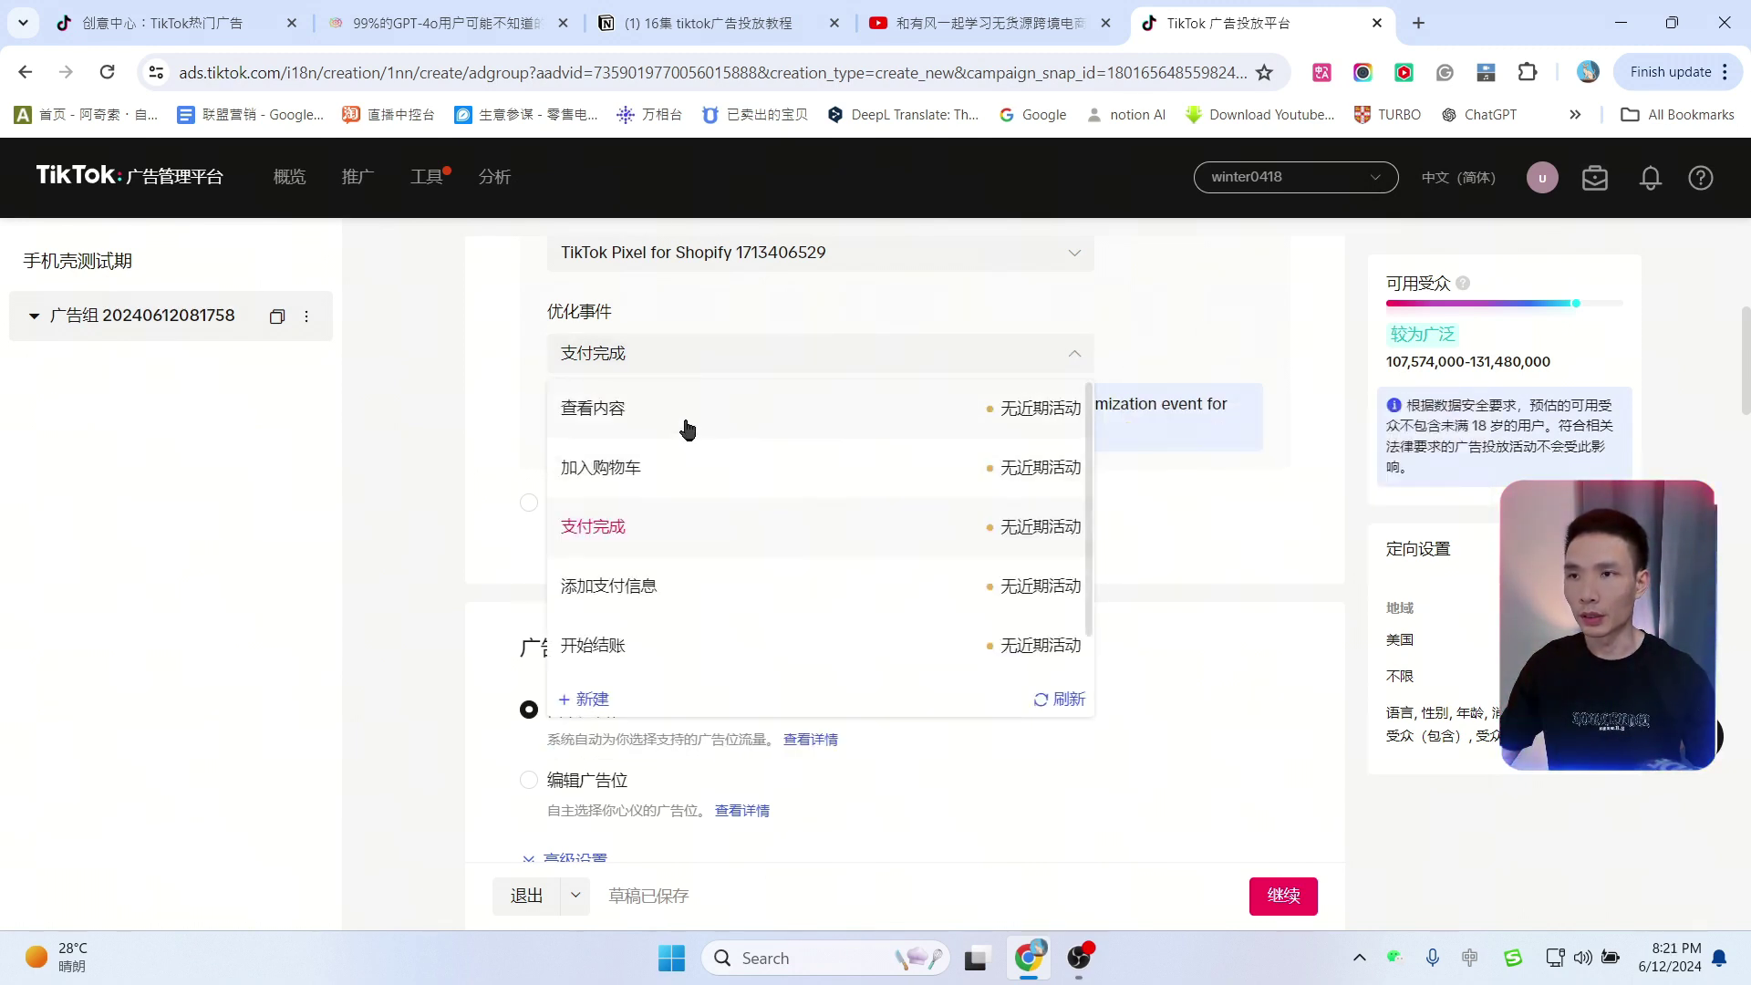
pyautogui.click(1173, 600)
pyautogui.click(1069, 355)
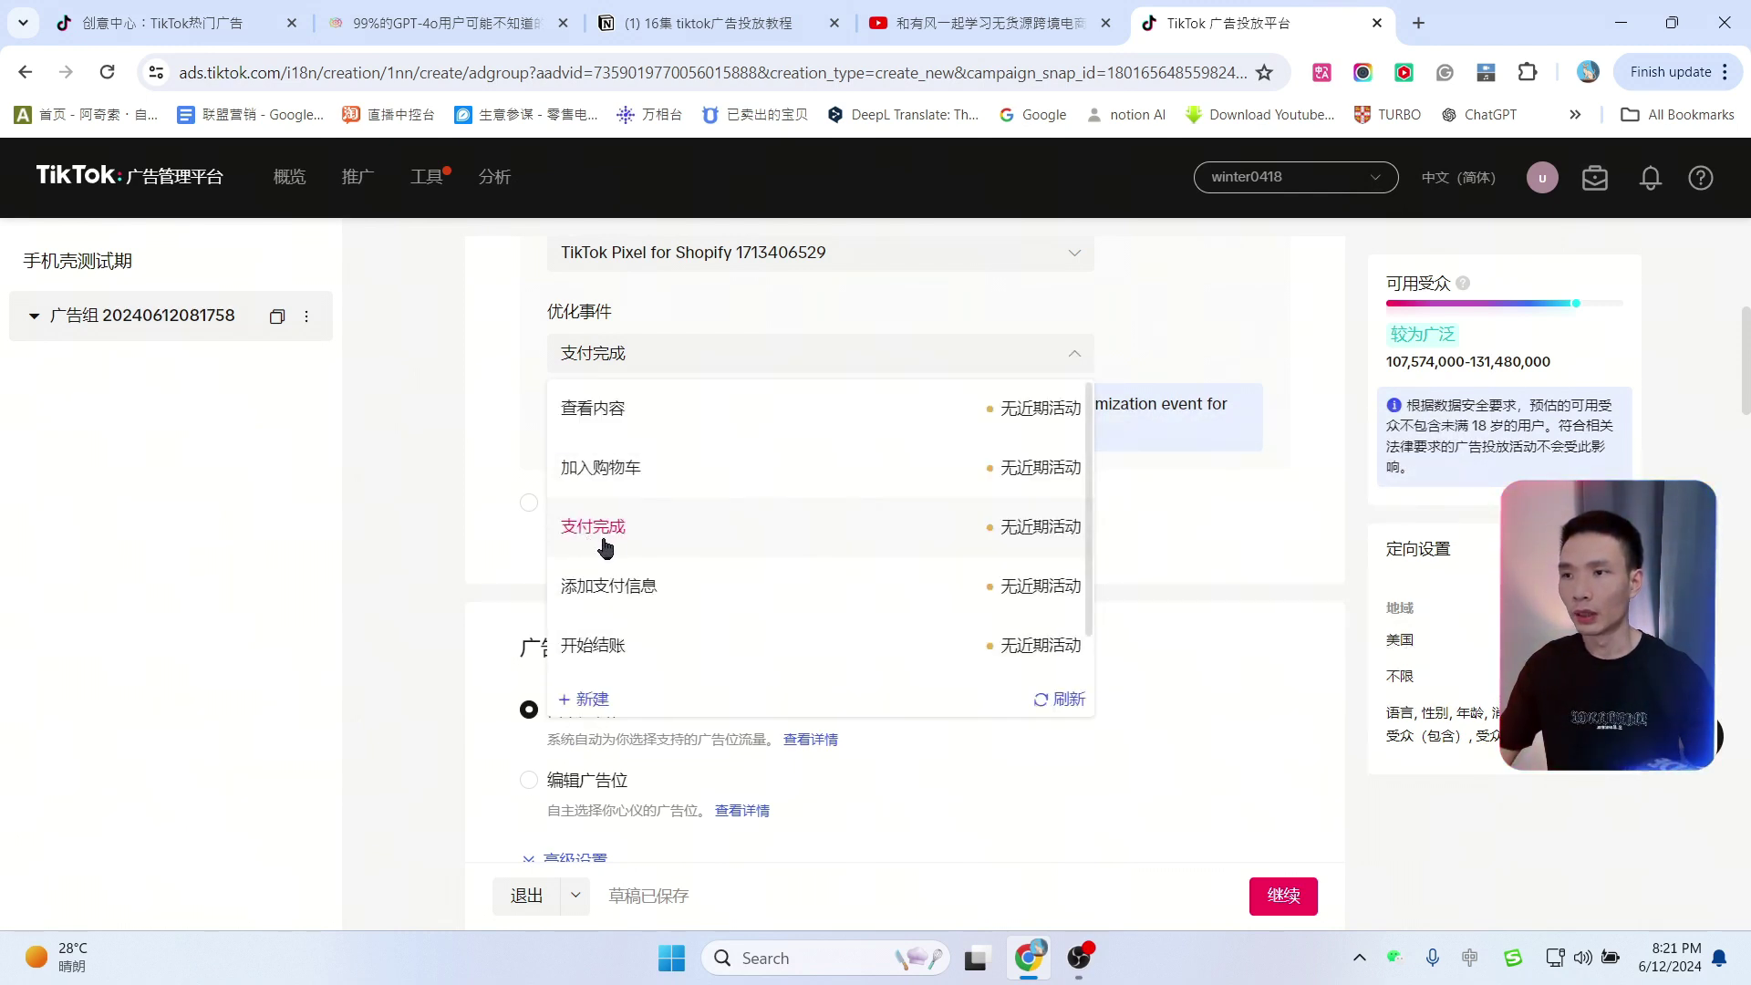
pyautogui.click(1182, 665)
# Step: Switch 广告位 to 编辑广告位 and exclude 全球化应用组合 and Pangle, keeping only the TikTok placement
pyautogui.scroll(-3, 1076, 575)
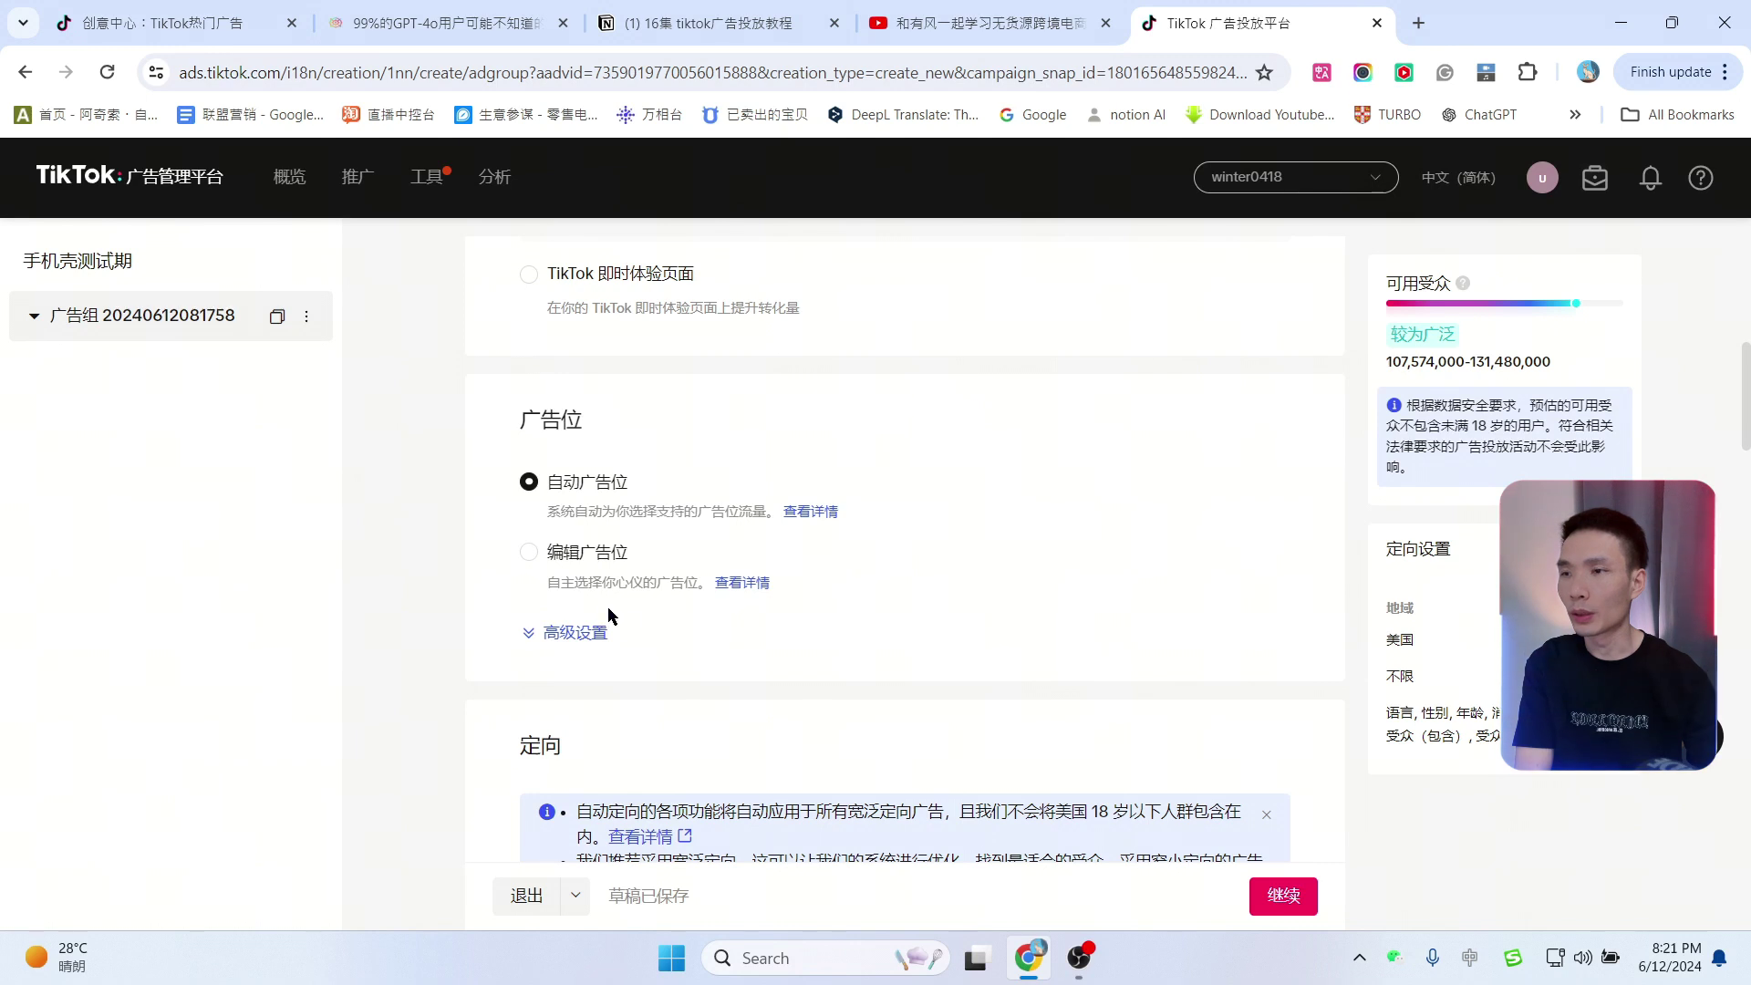
pyautogui.click(529, 551)
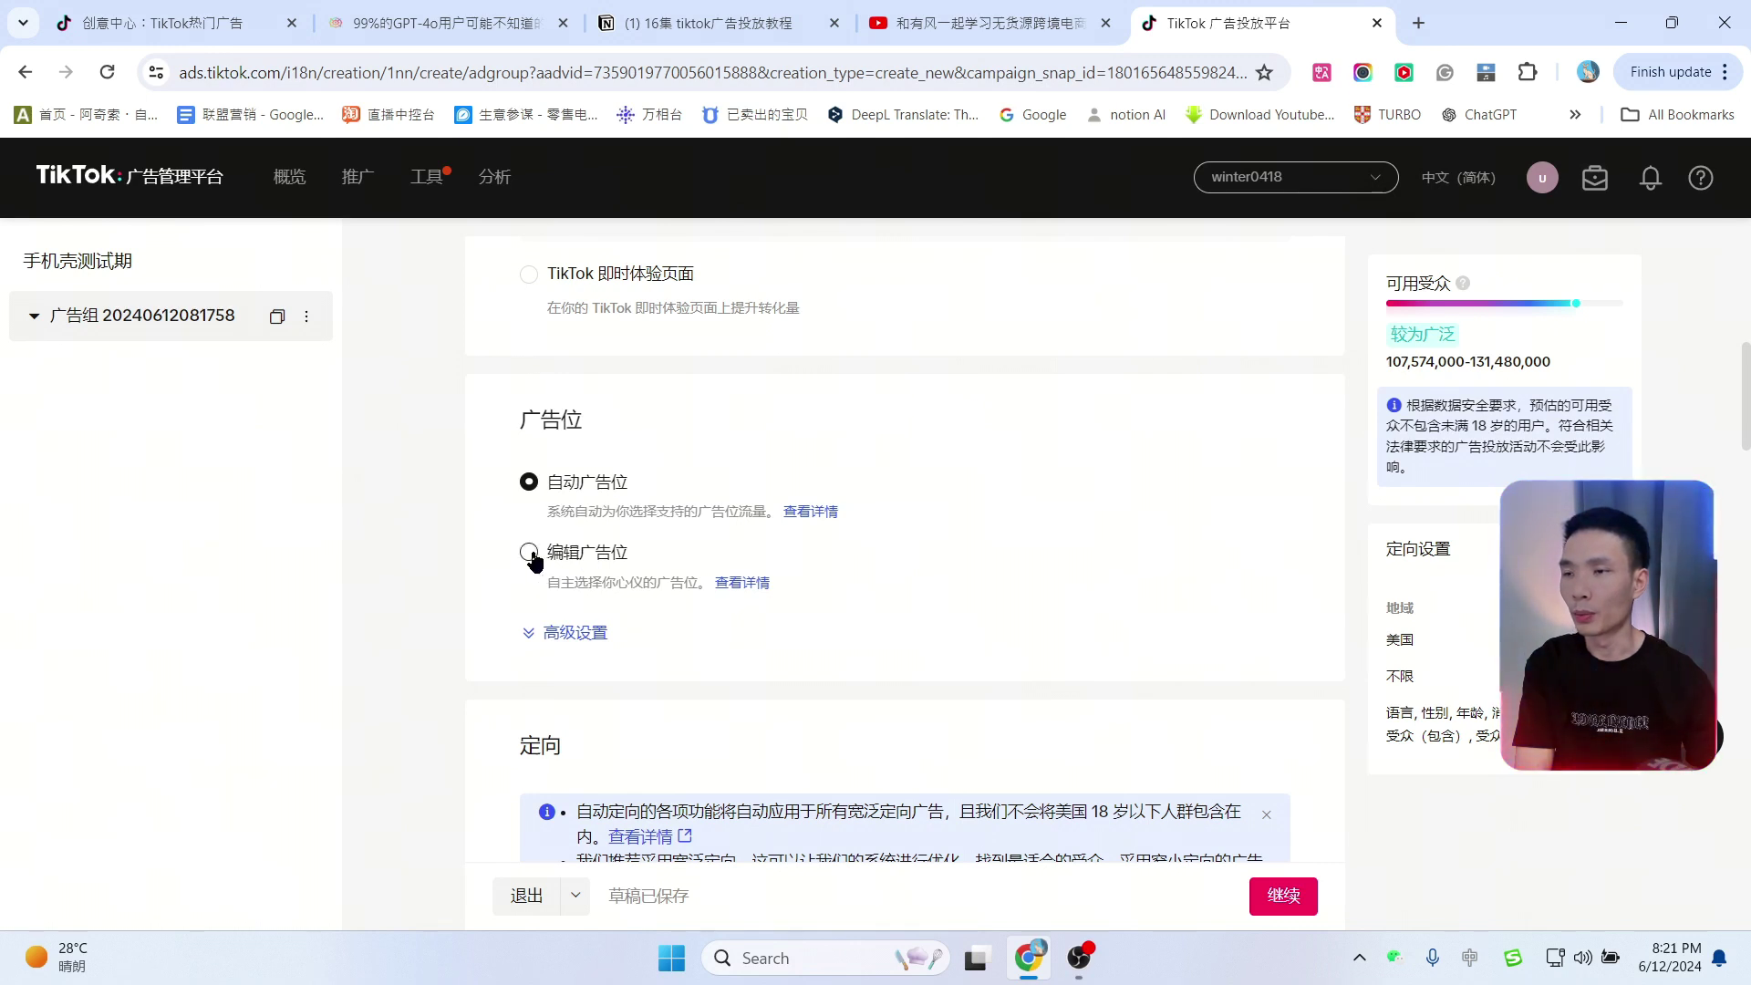
pyautogui.scroll(-1, 680, 553)
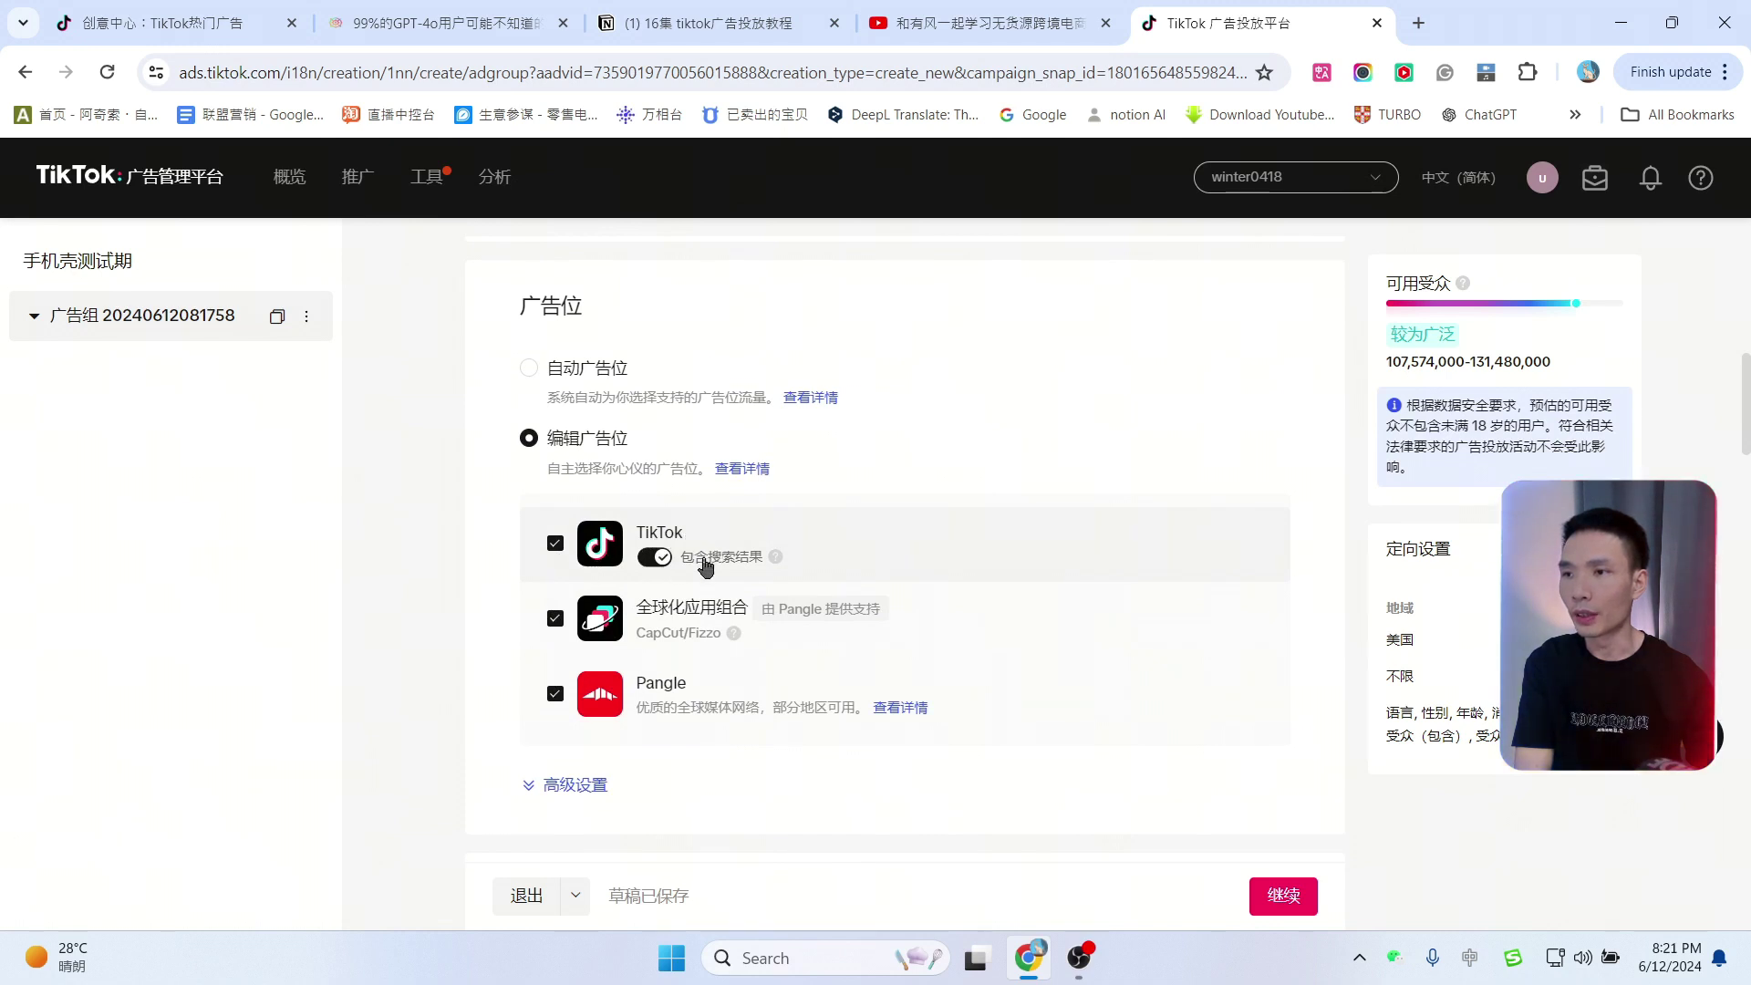
pyautogui.click(556, 620)
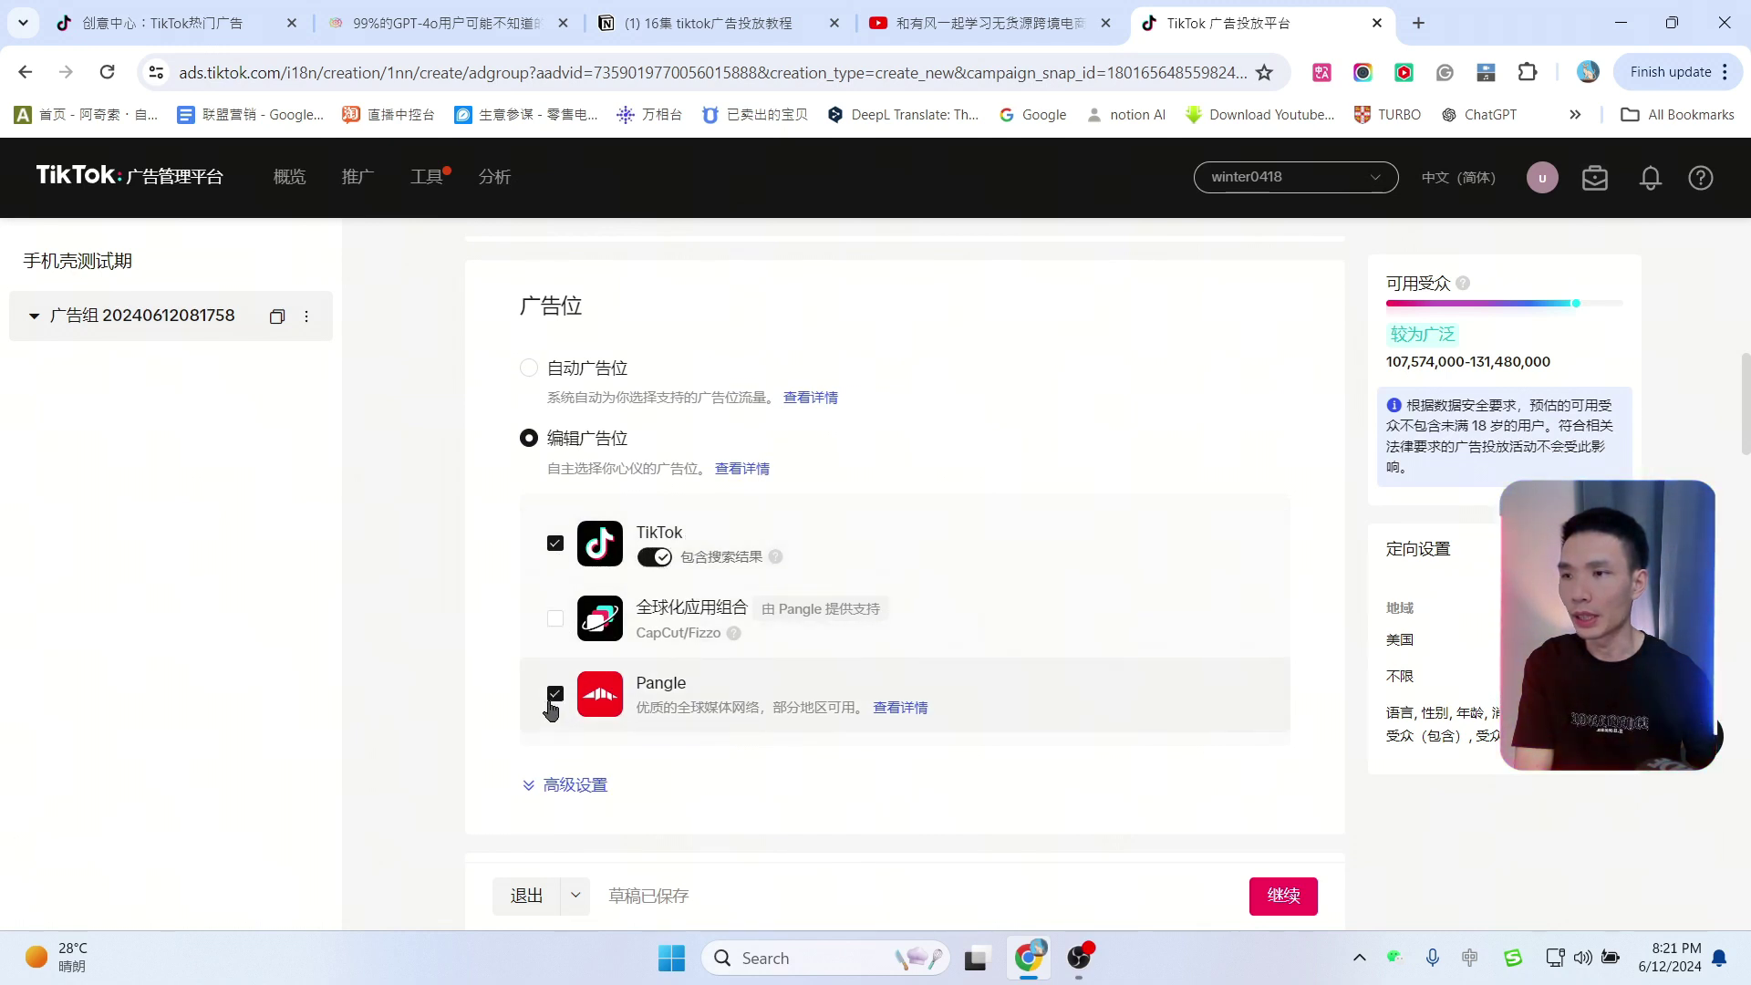
pyautogui.click(551, 702)
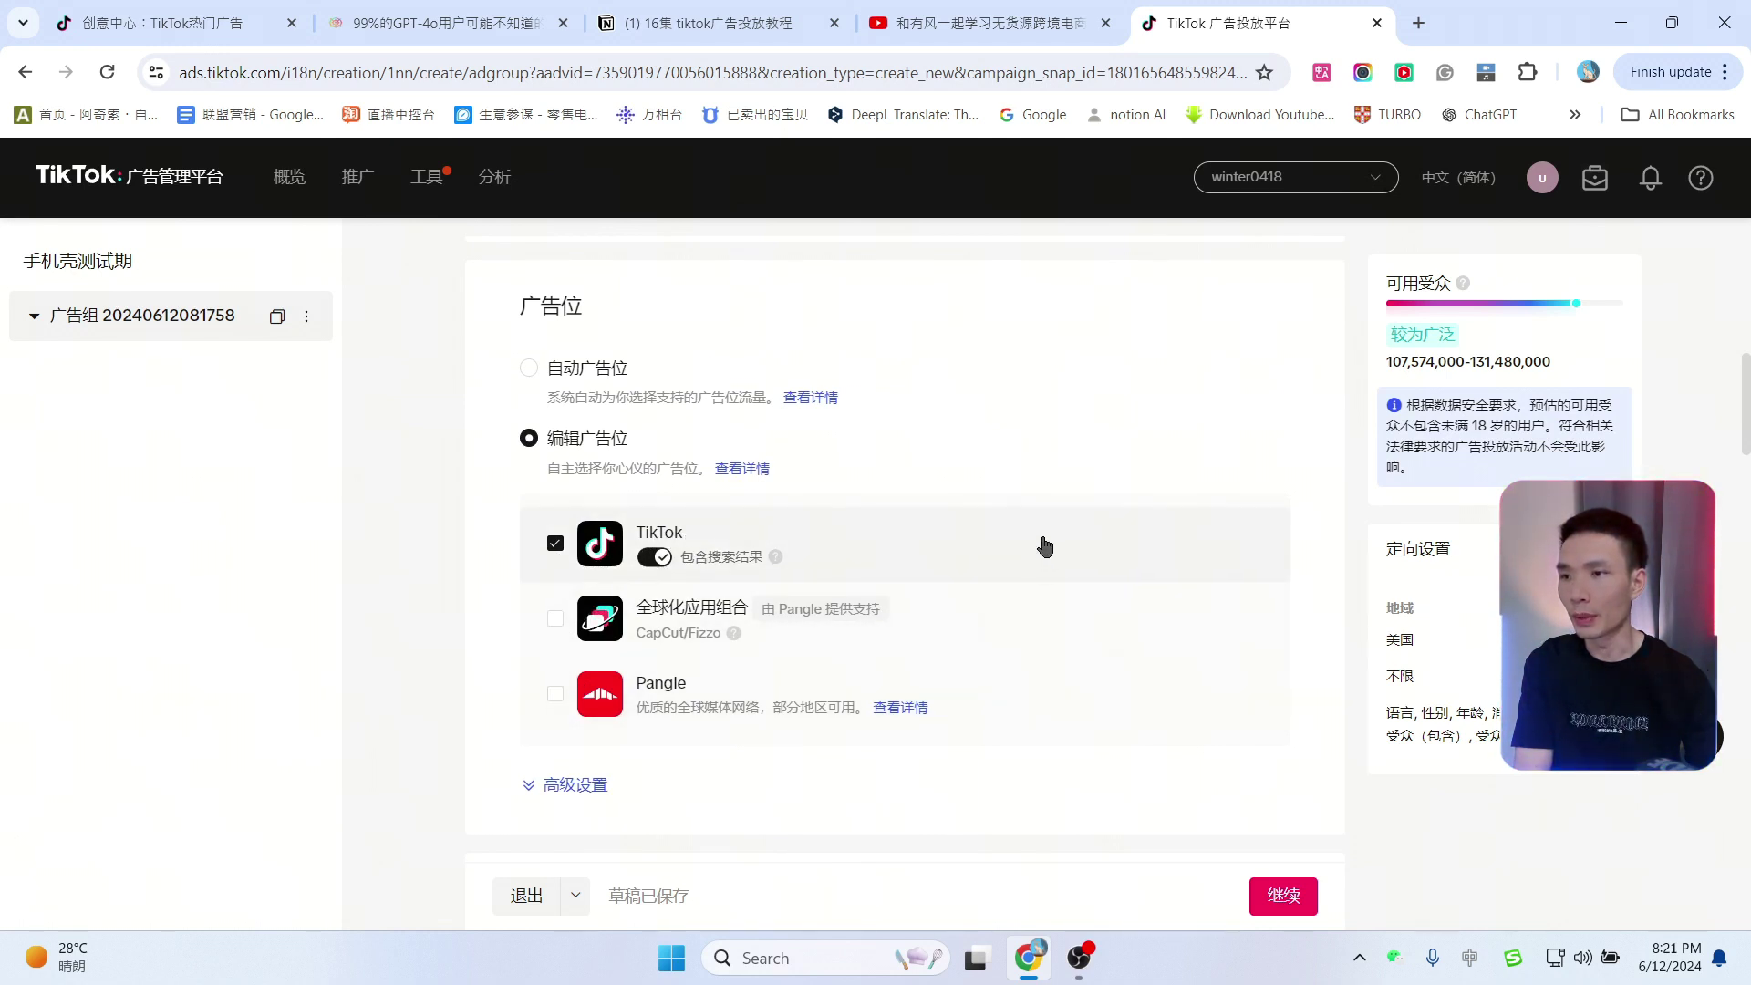
# Step: Remove 美国 from the 地域 targeting under 人群属性 and select it again from the region list
pyautogui.scroll(-2, 1464, 378)
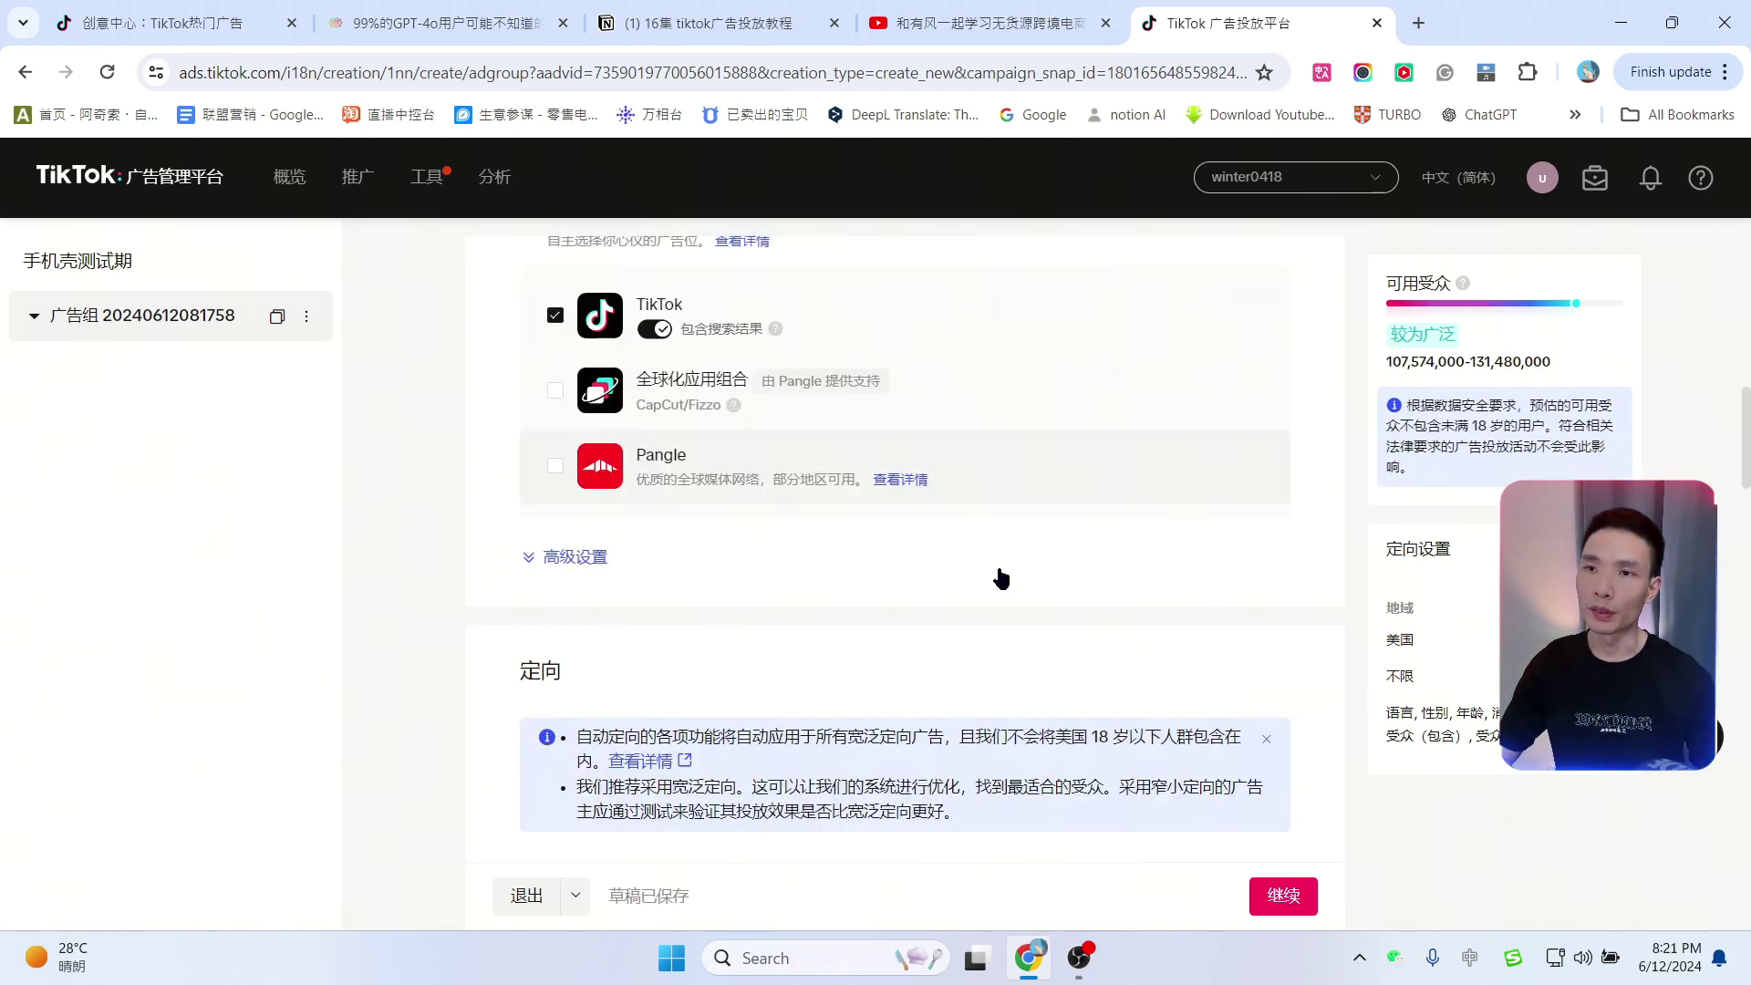
pyautogui.scroll(-4, 994, 548)
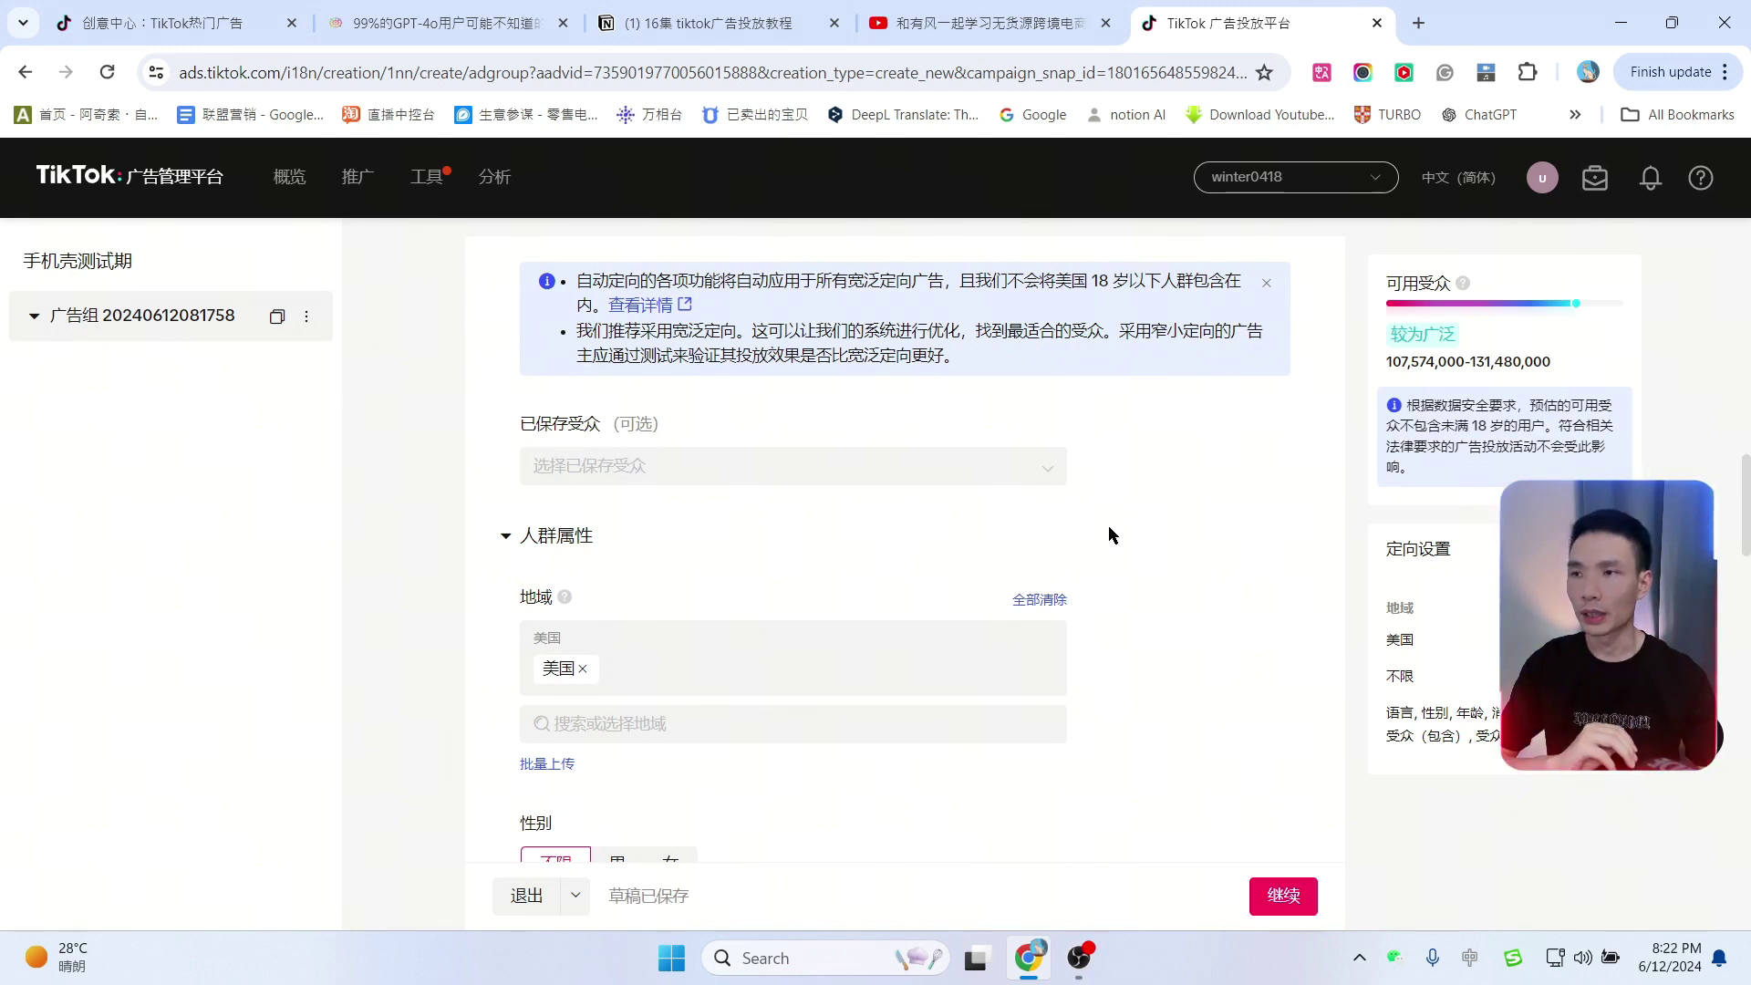
pyautogui.scroll(-1, 1290, 550)
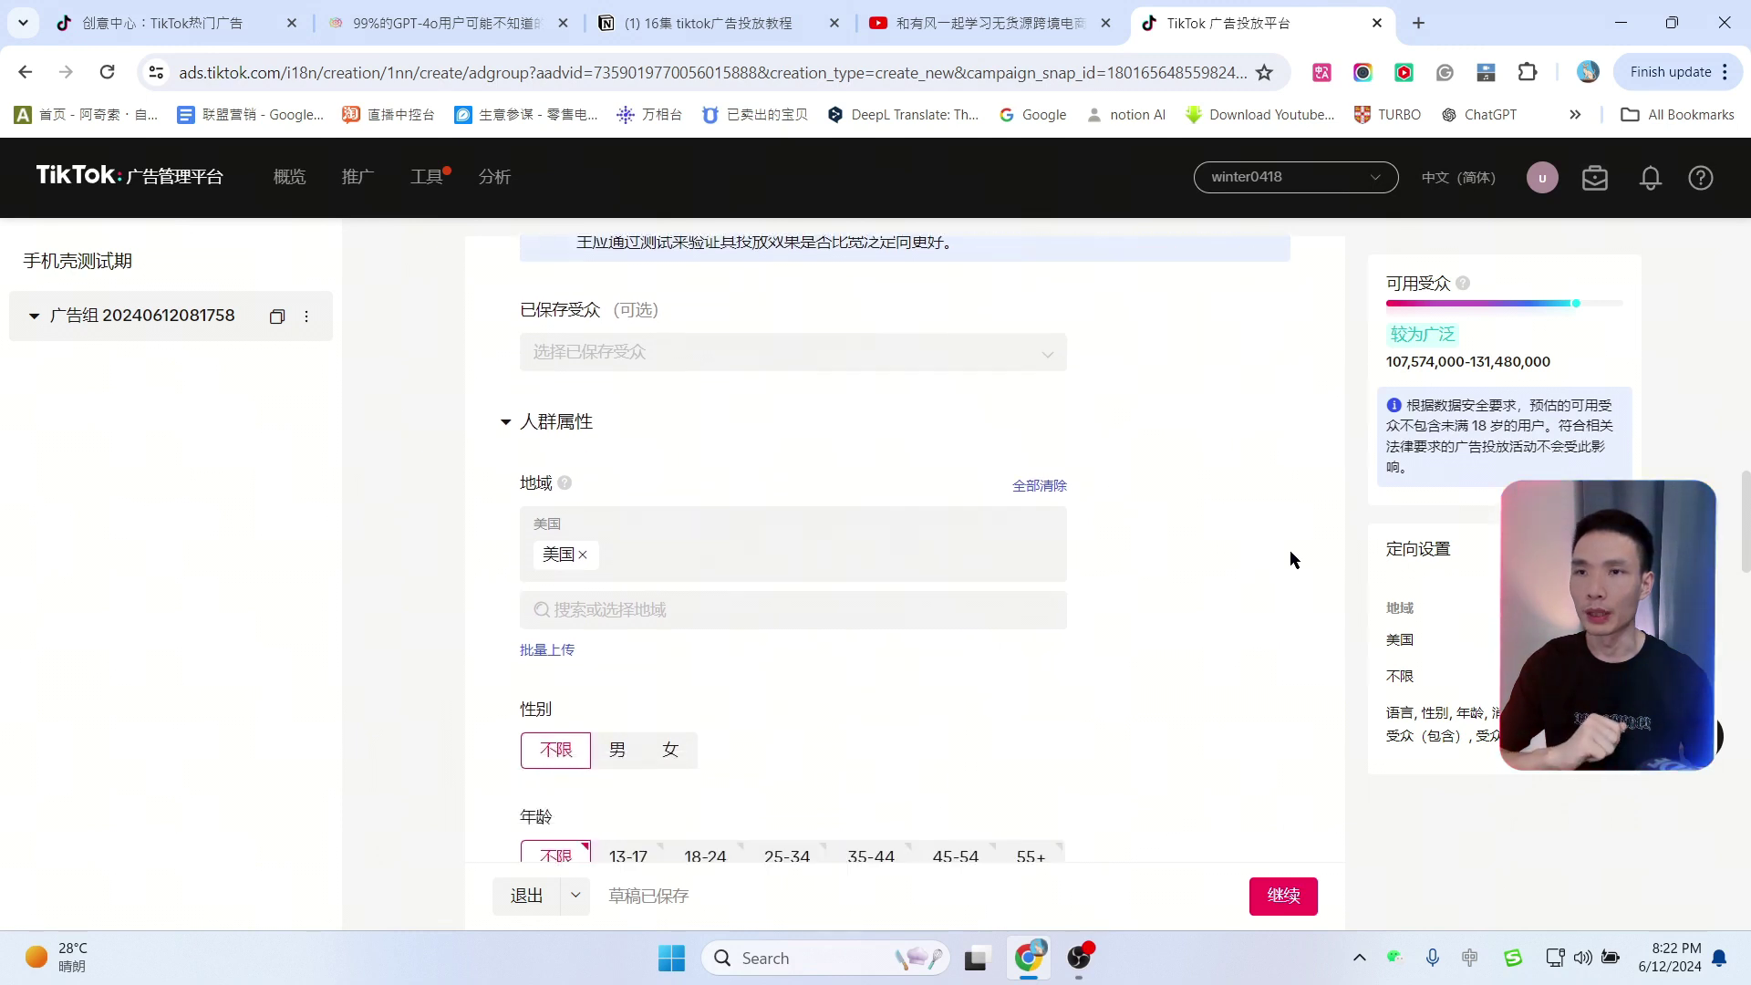
pyautogui.click(583, 554)
pyautogui.click(626, 534)
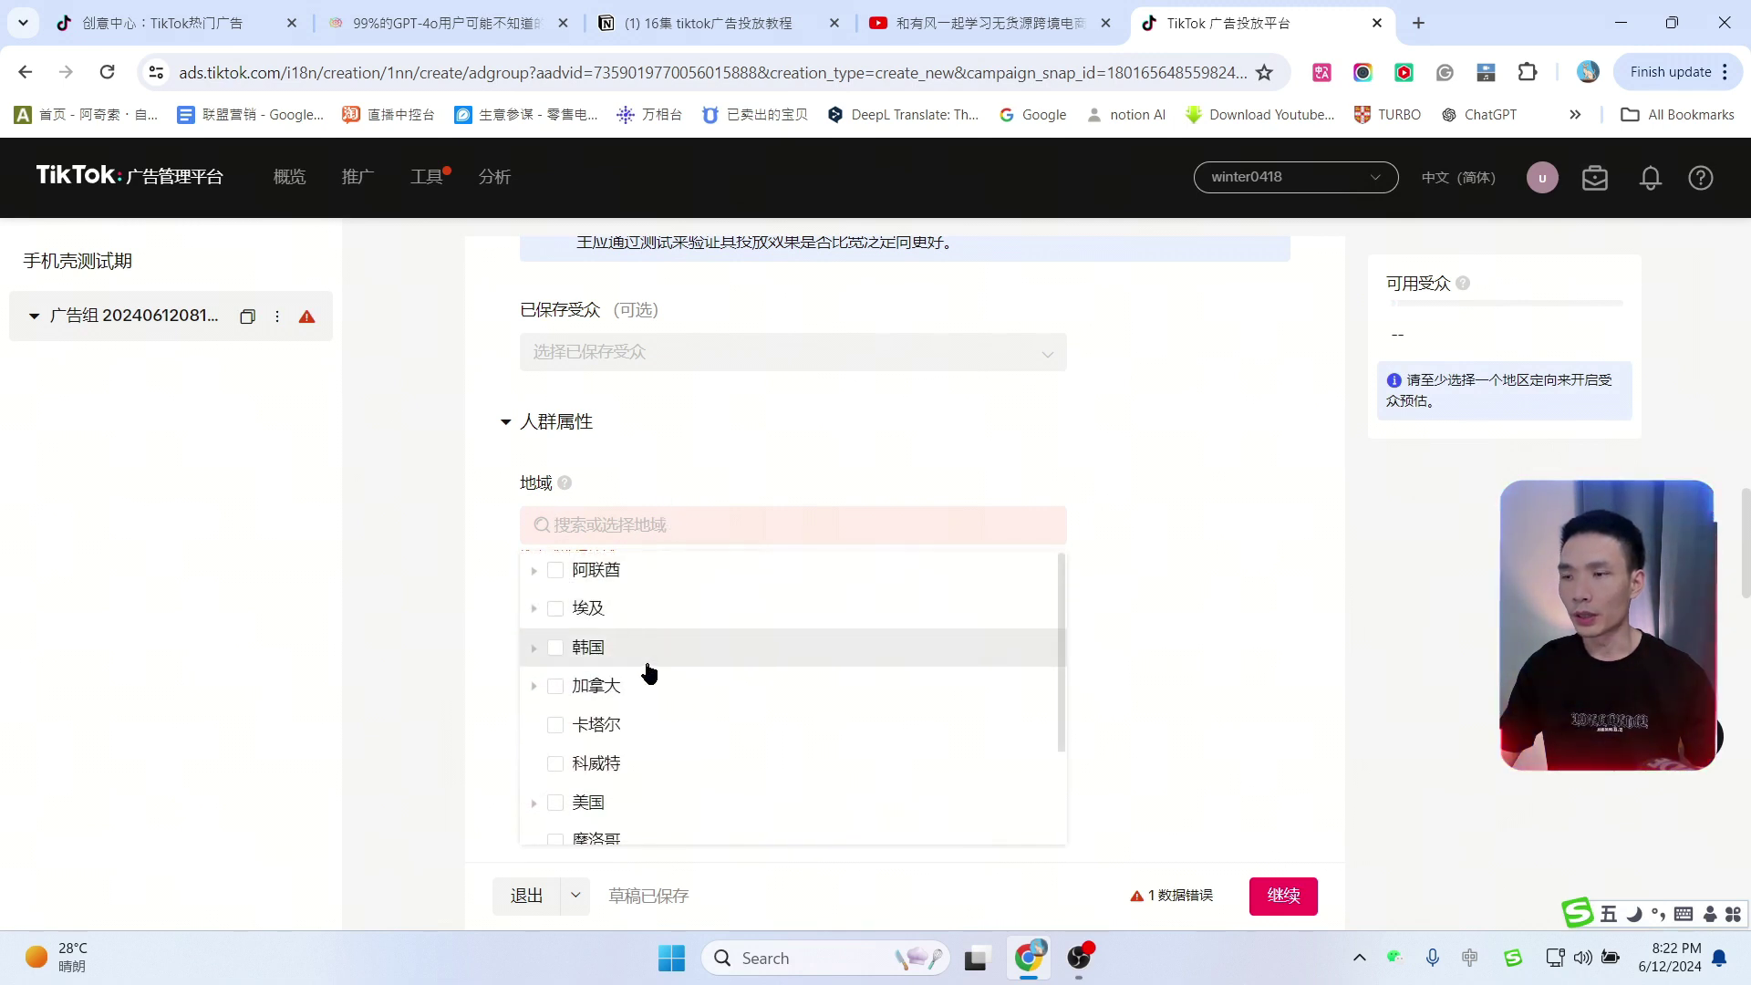
pyautogui.scroll(-2, 638, 694)
pyautogui.click(552, 673)
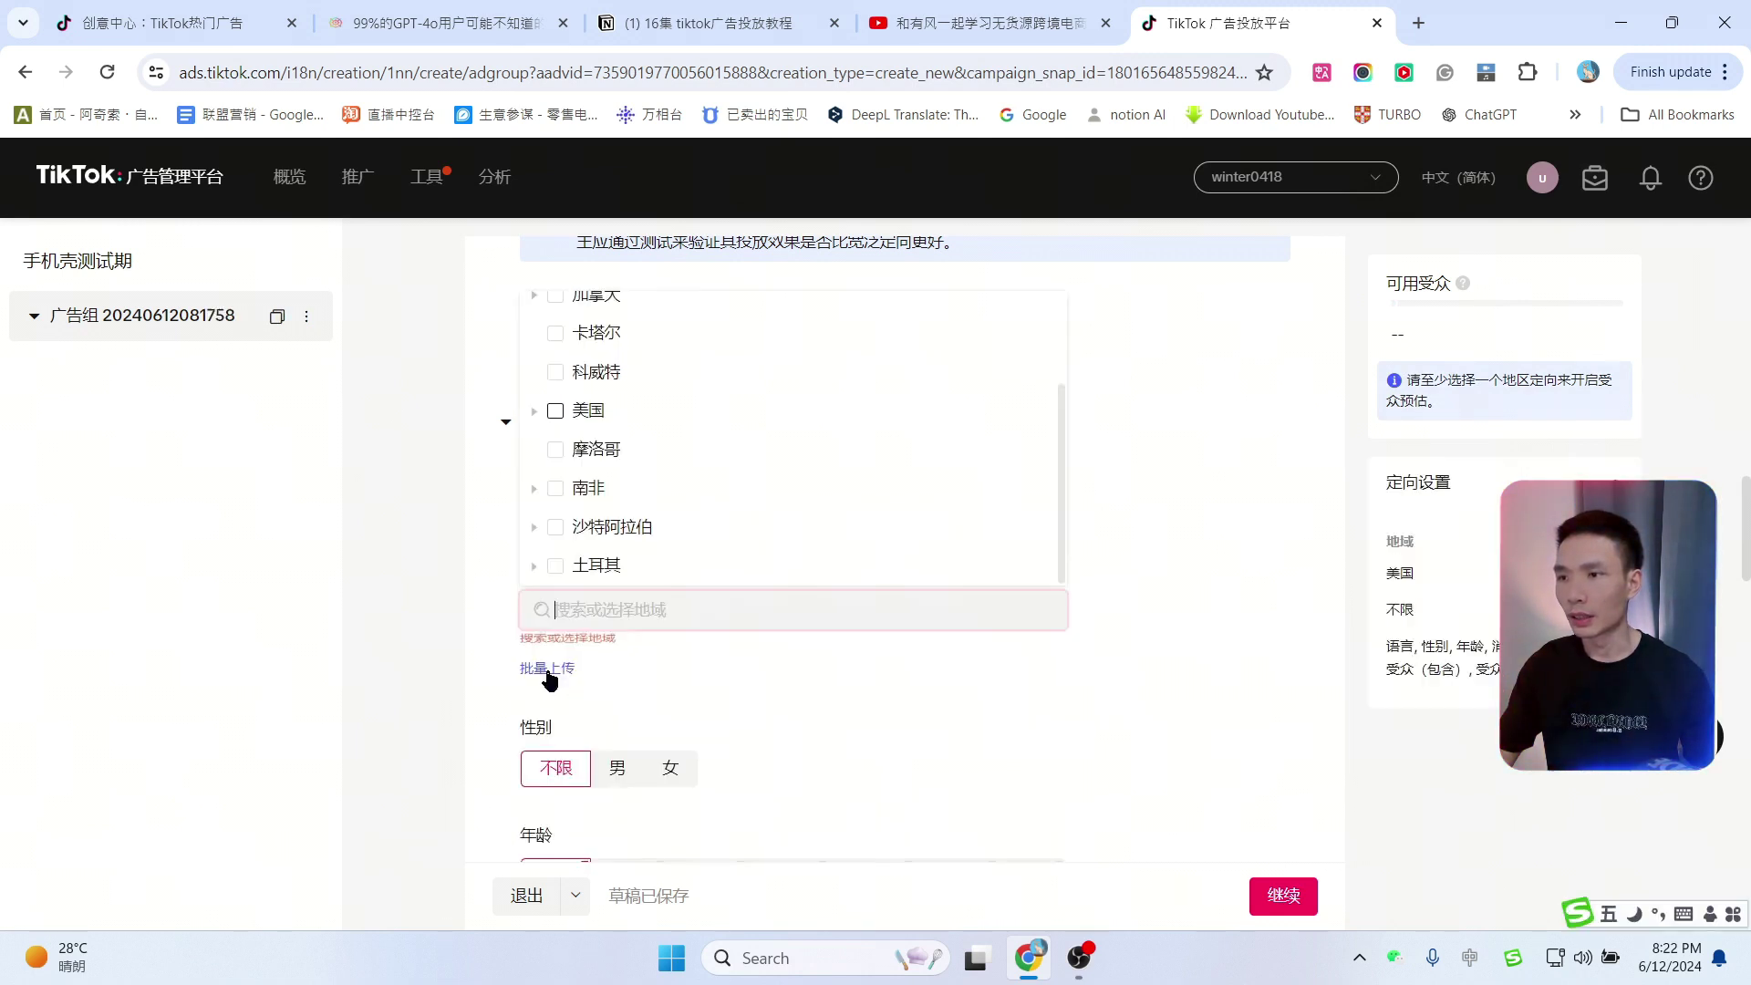
pyautogui.click(1152, 533)
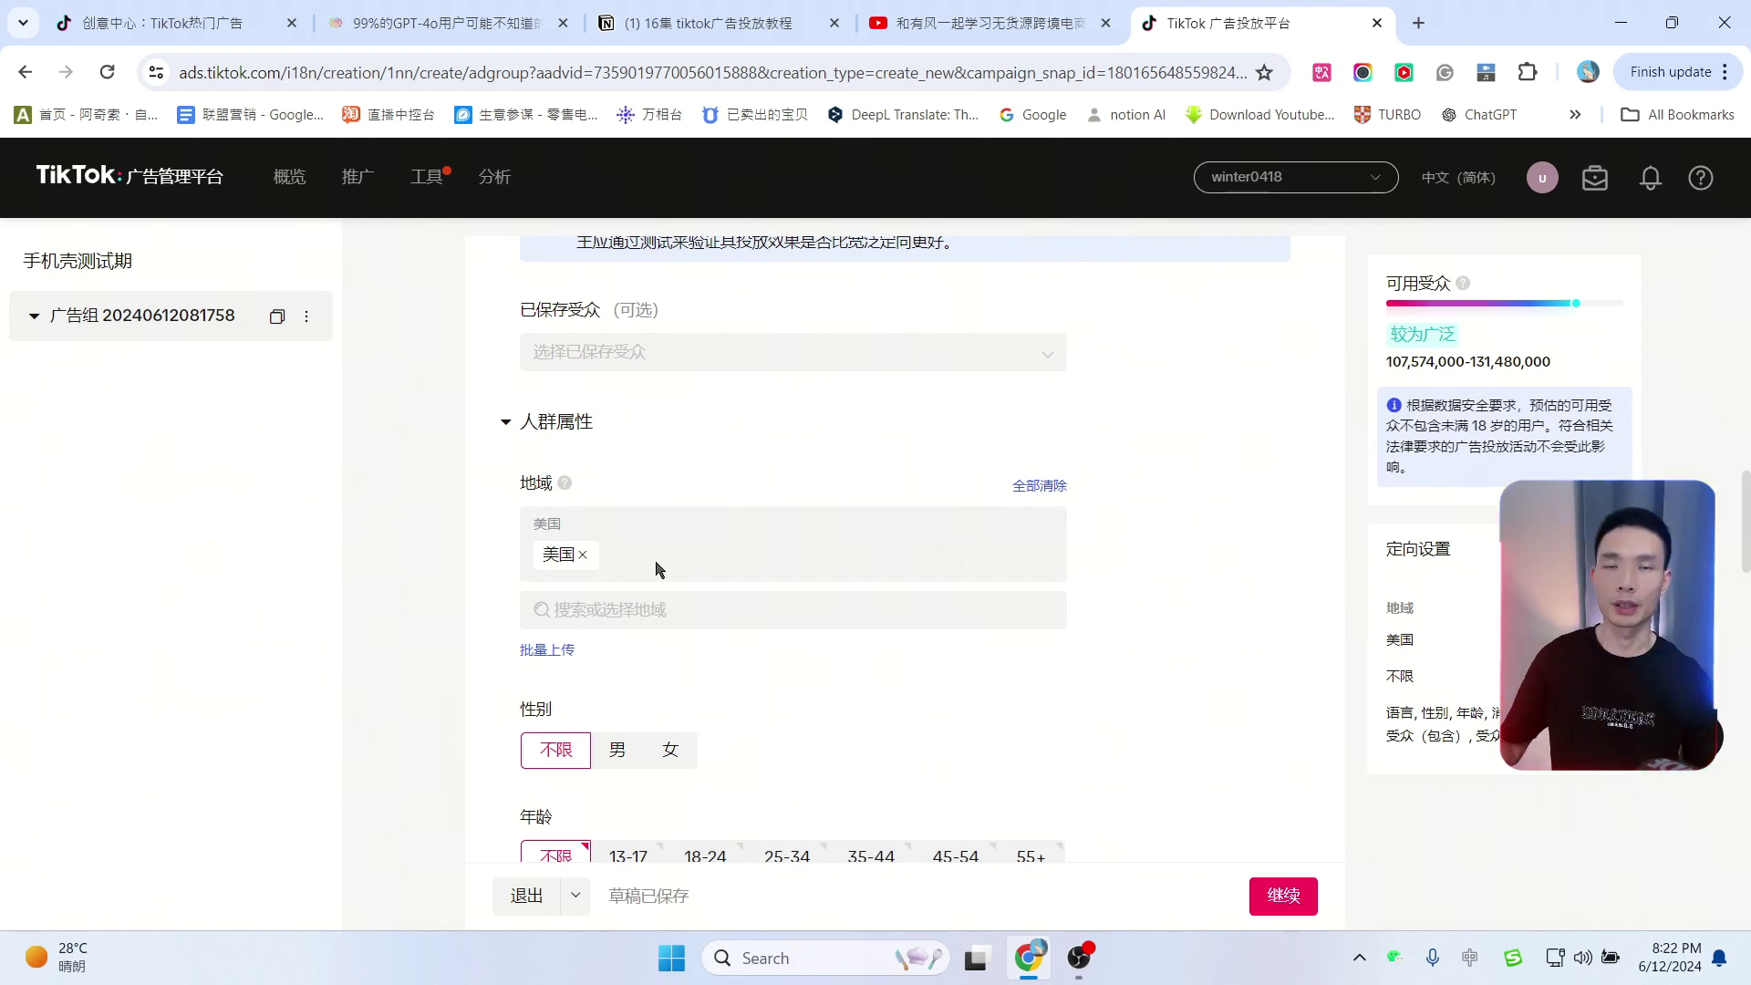
# Step: Target the age groups 18-24, 25-34, 35-44 and 45-54, with 性别 set to 不限
pyautogui.scroll(-3, 657, 568)
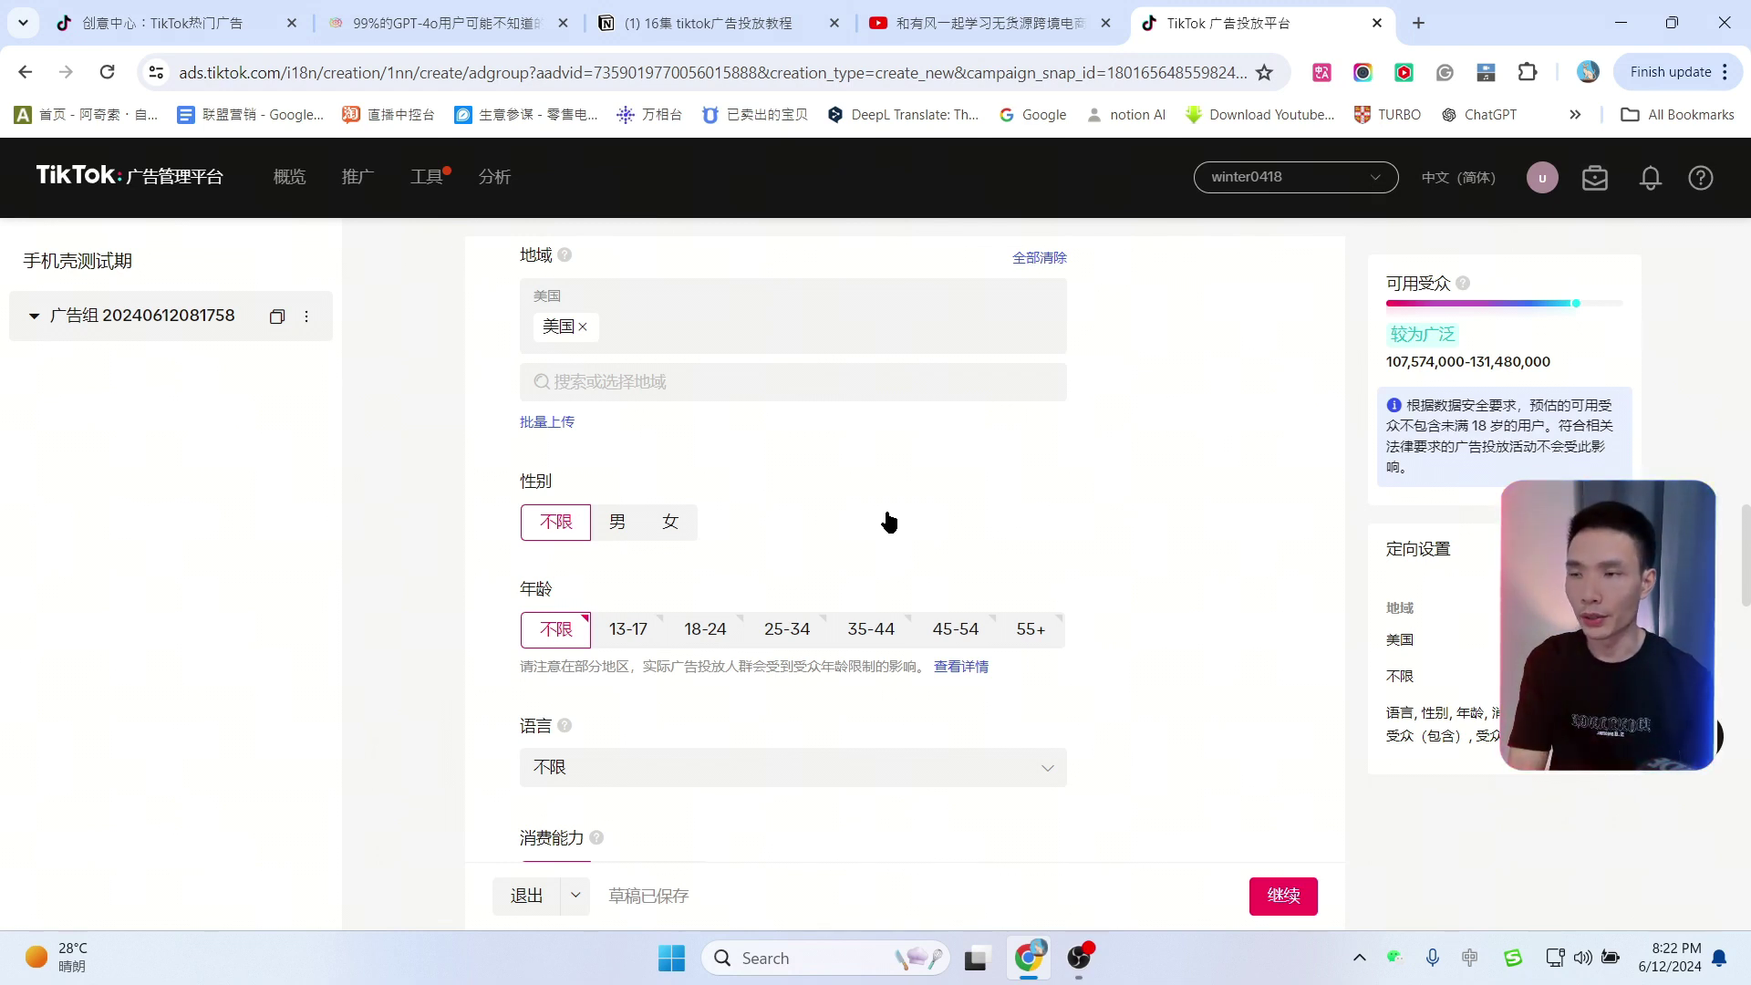
pyautogui.click(674, 522)
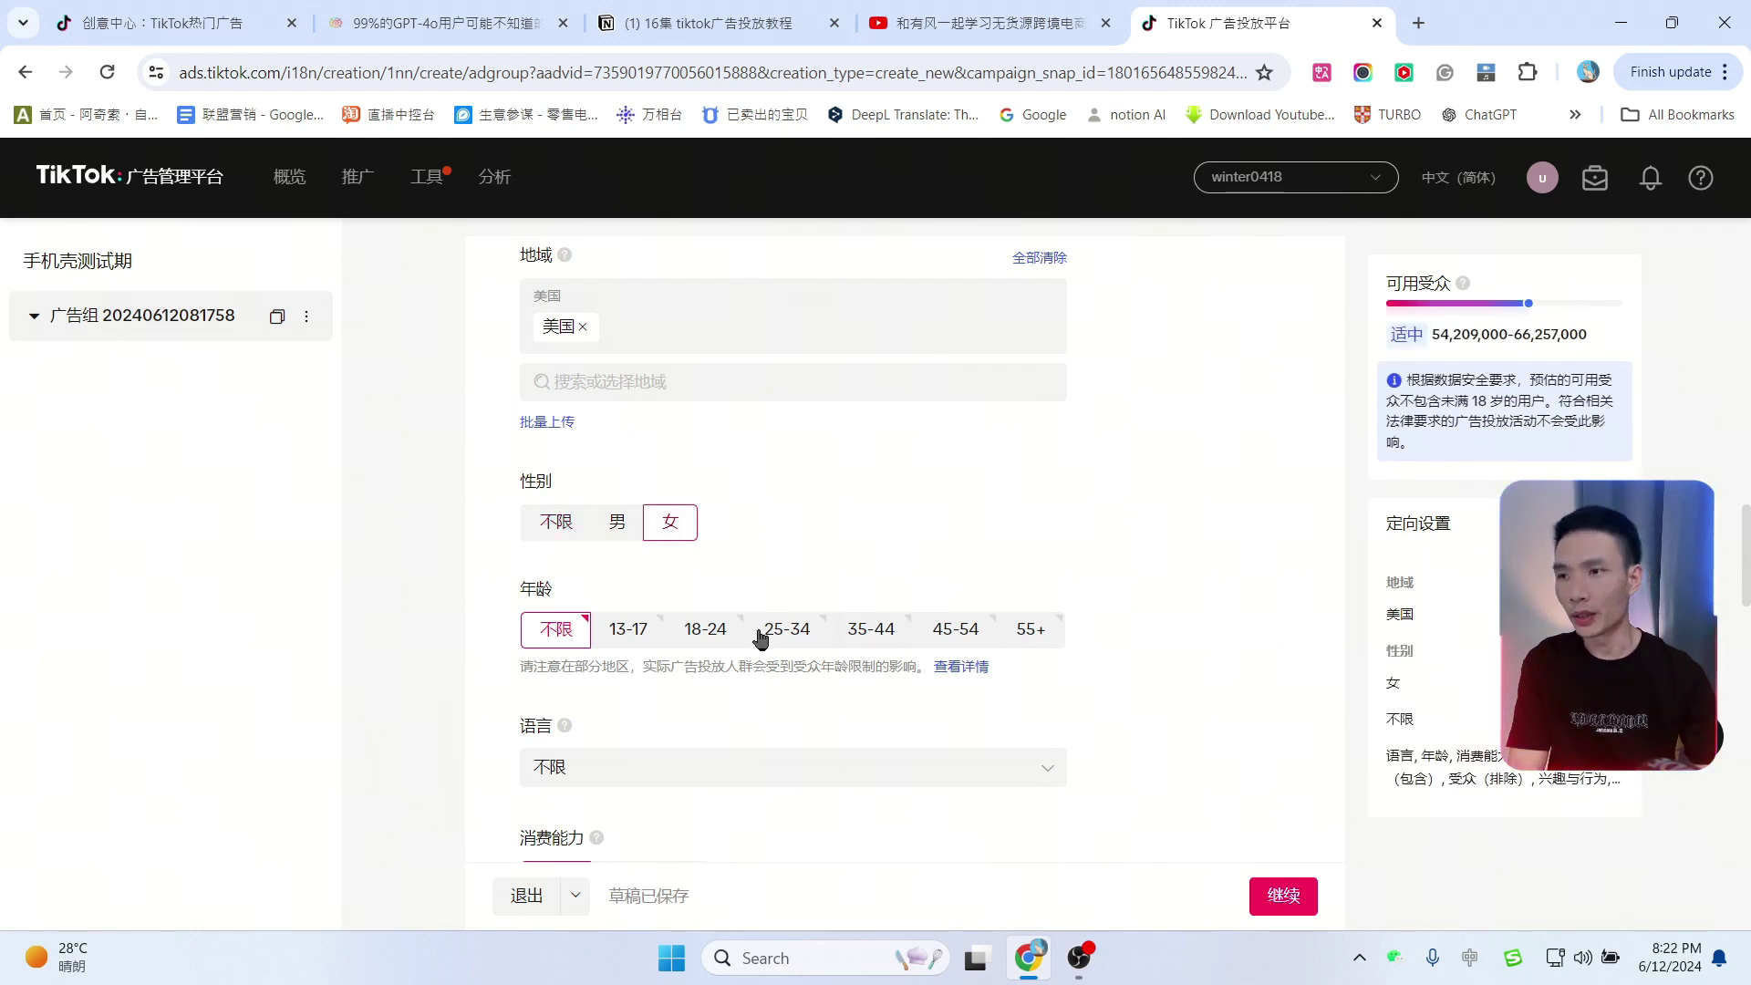
pyautogui.click(702, 631)
pyautogui.click(788, 633)
pyautogui.click(872, 633)
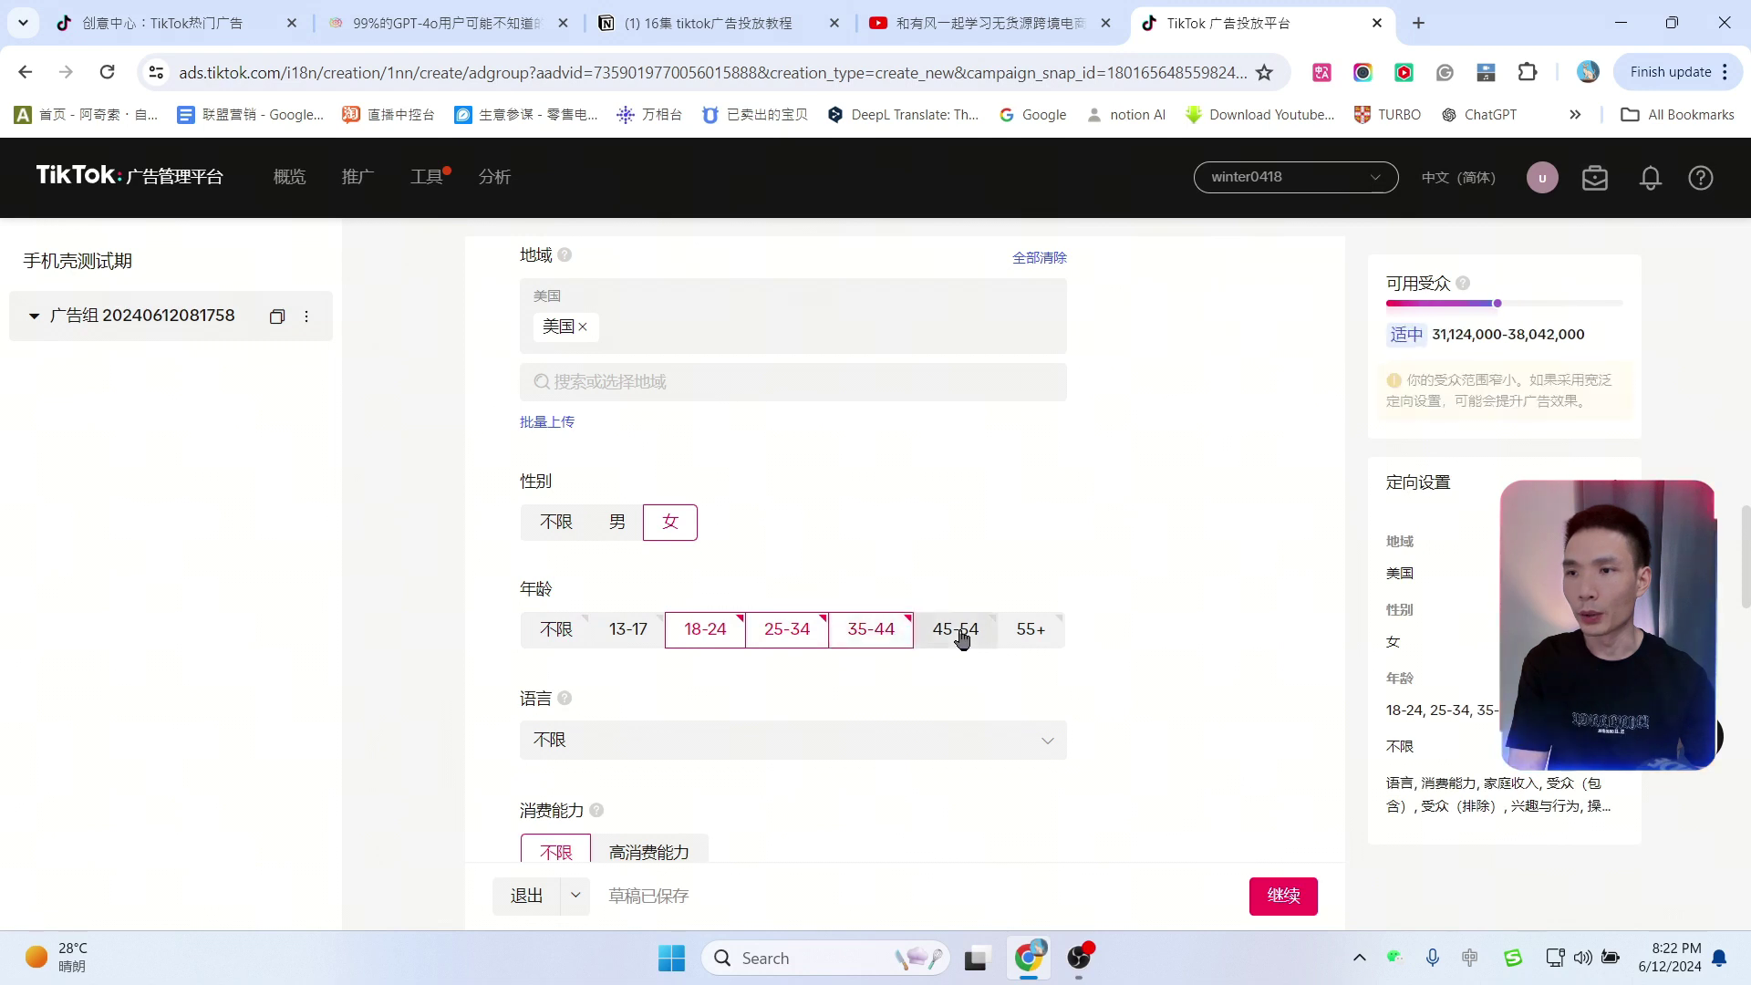
pyautogui.click(959, 634)
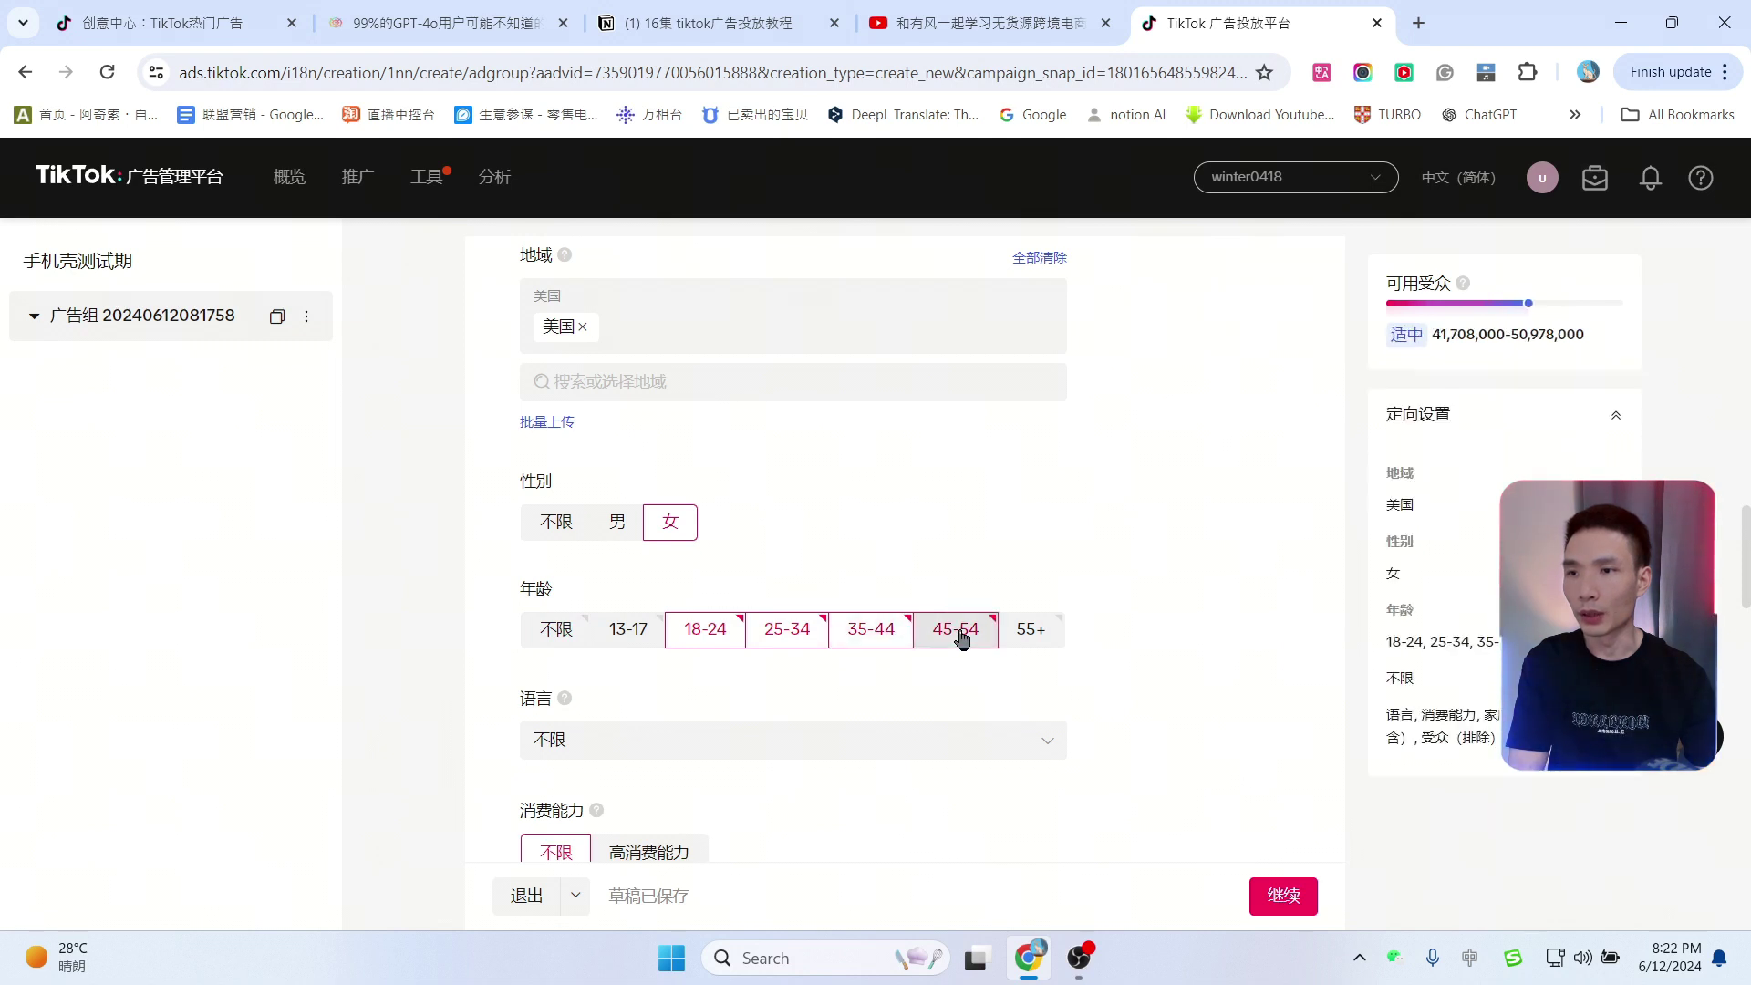
pyautogui.click(569, 529)
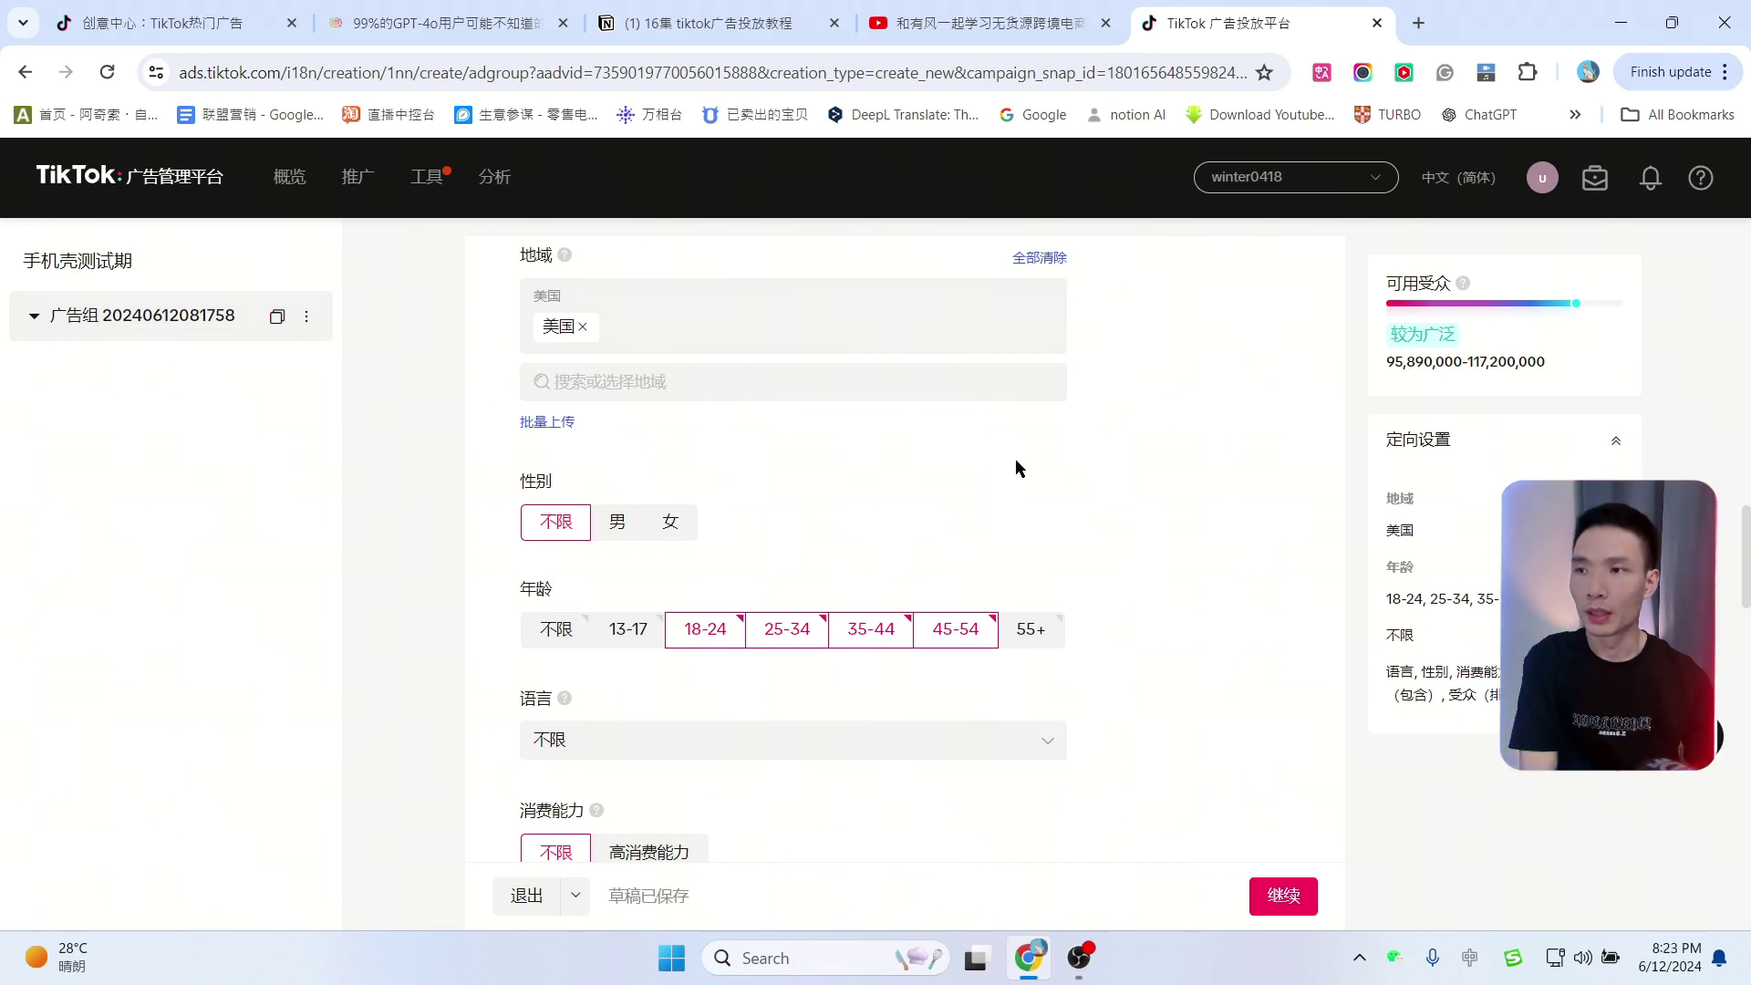
# Step: Set the 语言 targeting under 人群属性 to 英语
pyautogui.scroll(-1, 764, 480)
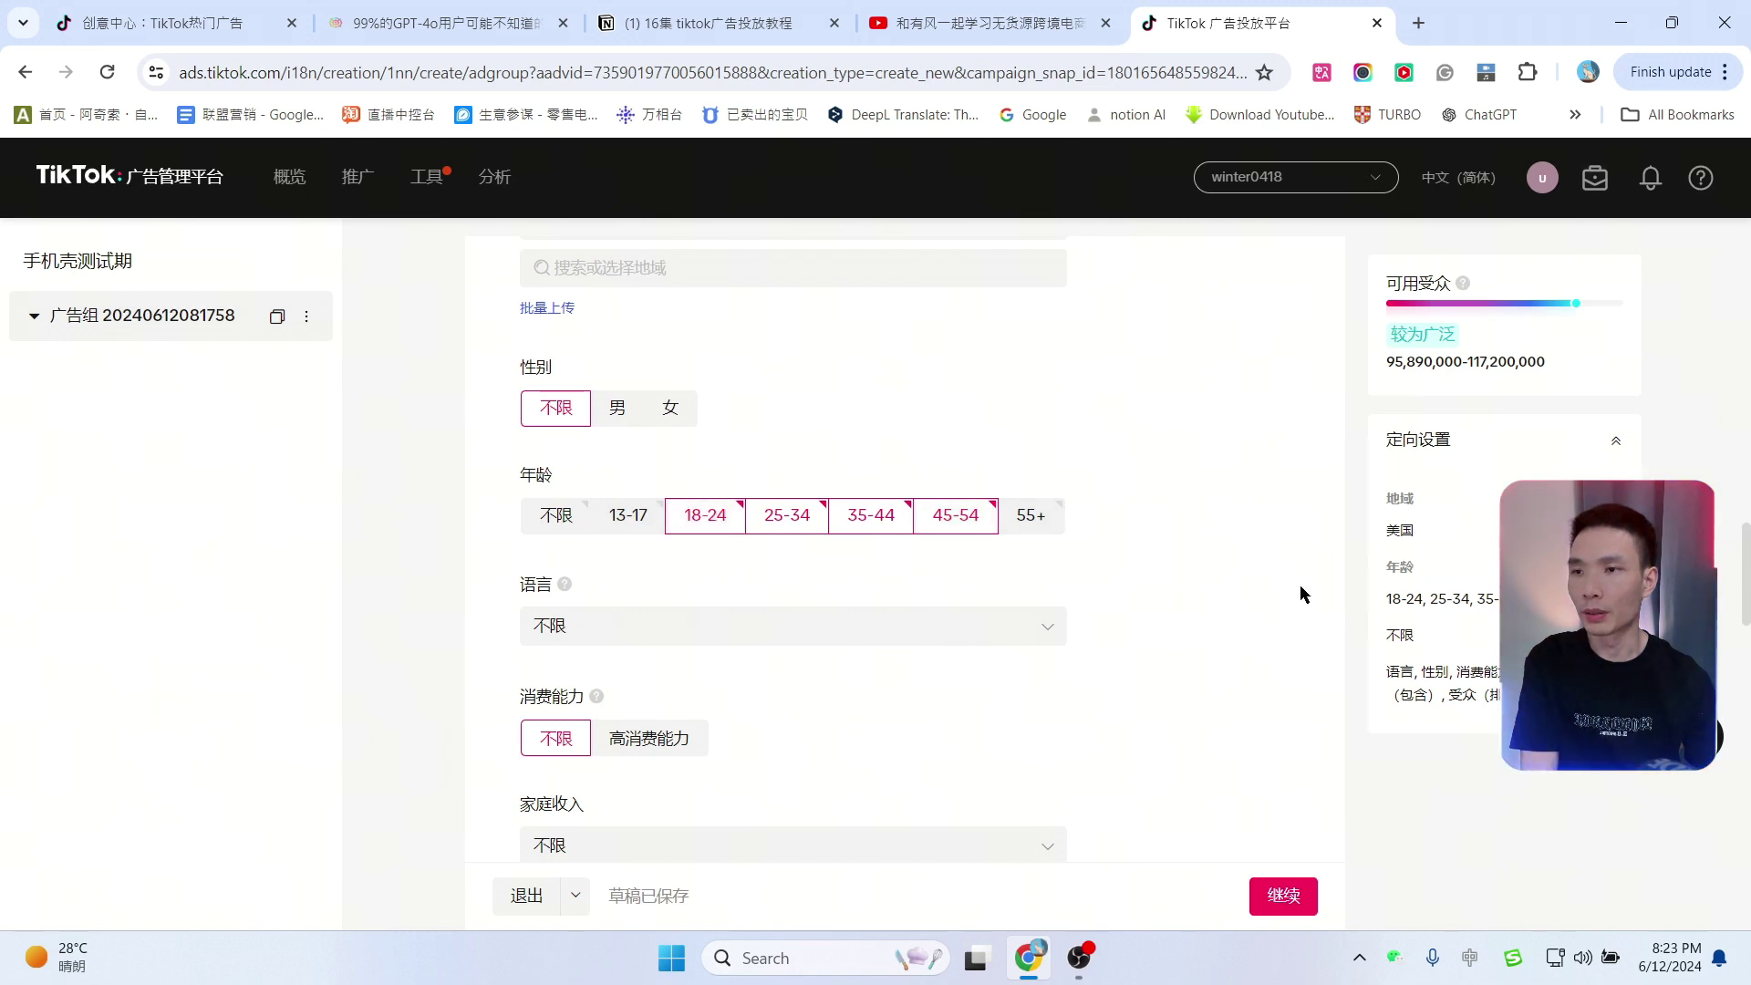
pyautogui.click(661, 627)
pyautogui.scroll(-5, 661, 629)
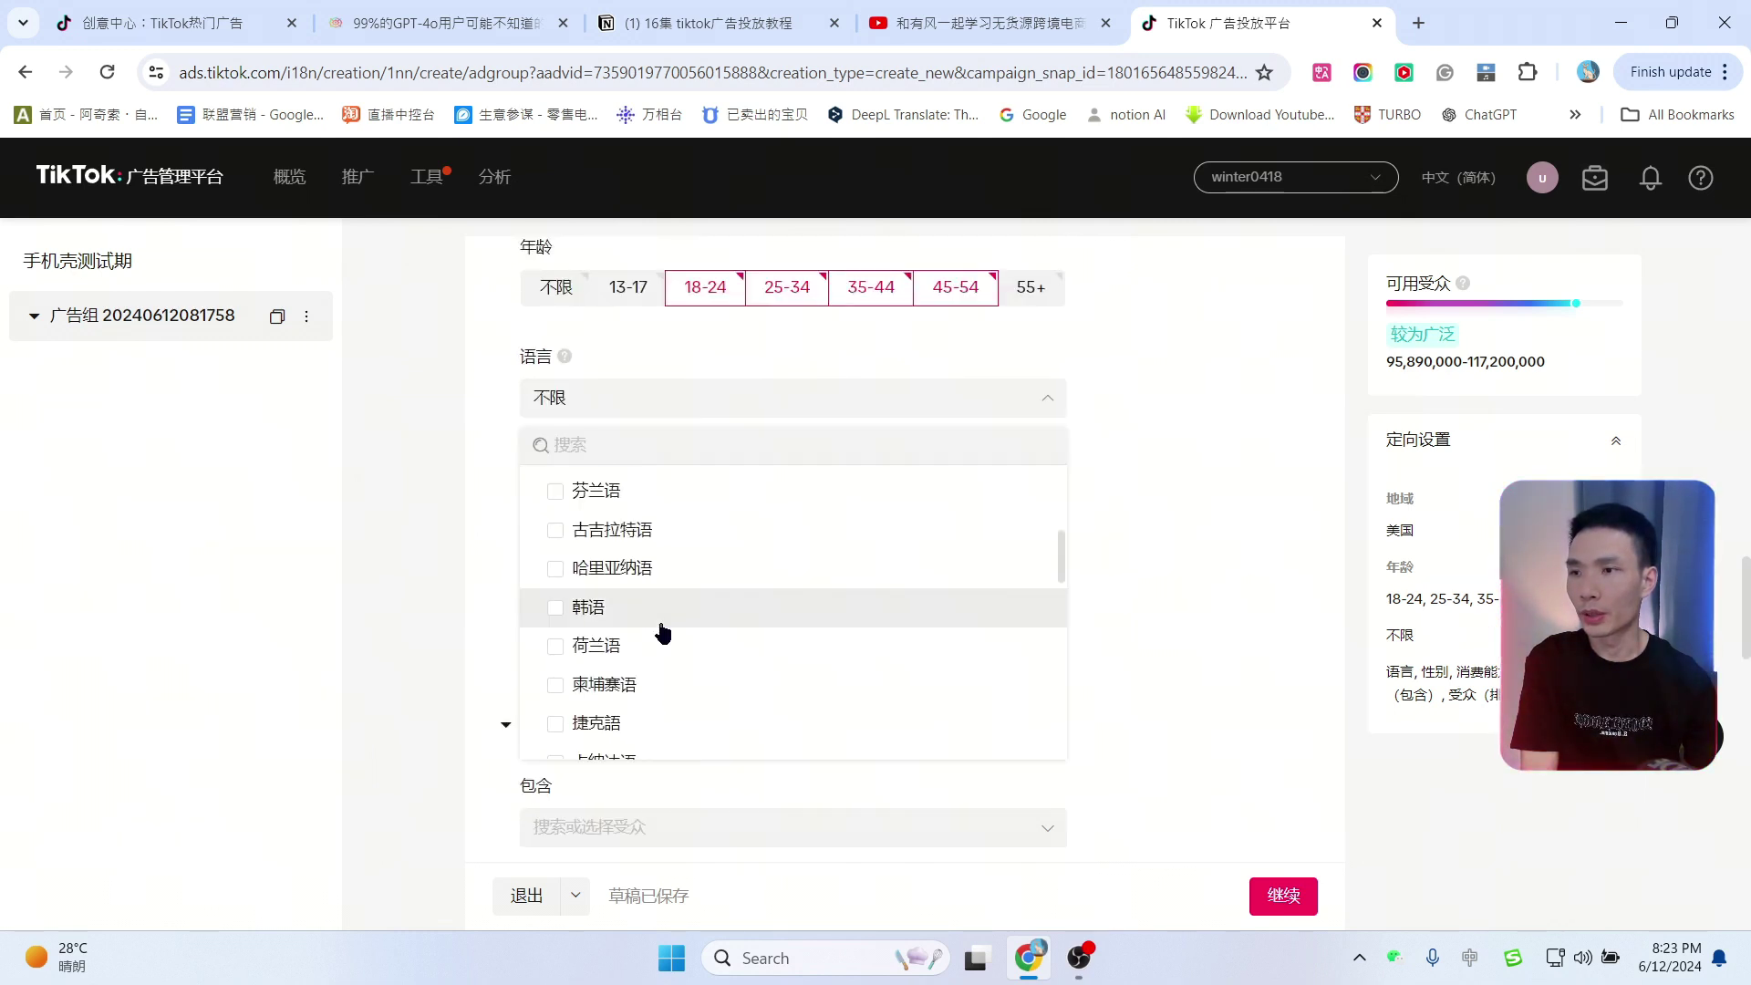
pyautogui.scroll(-10, 663, 627)
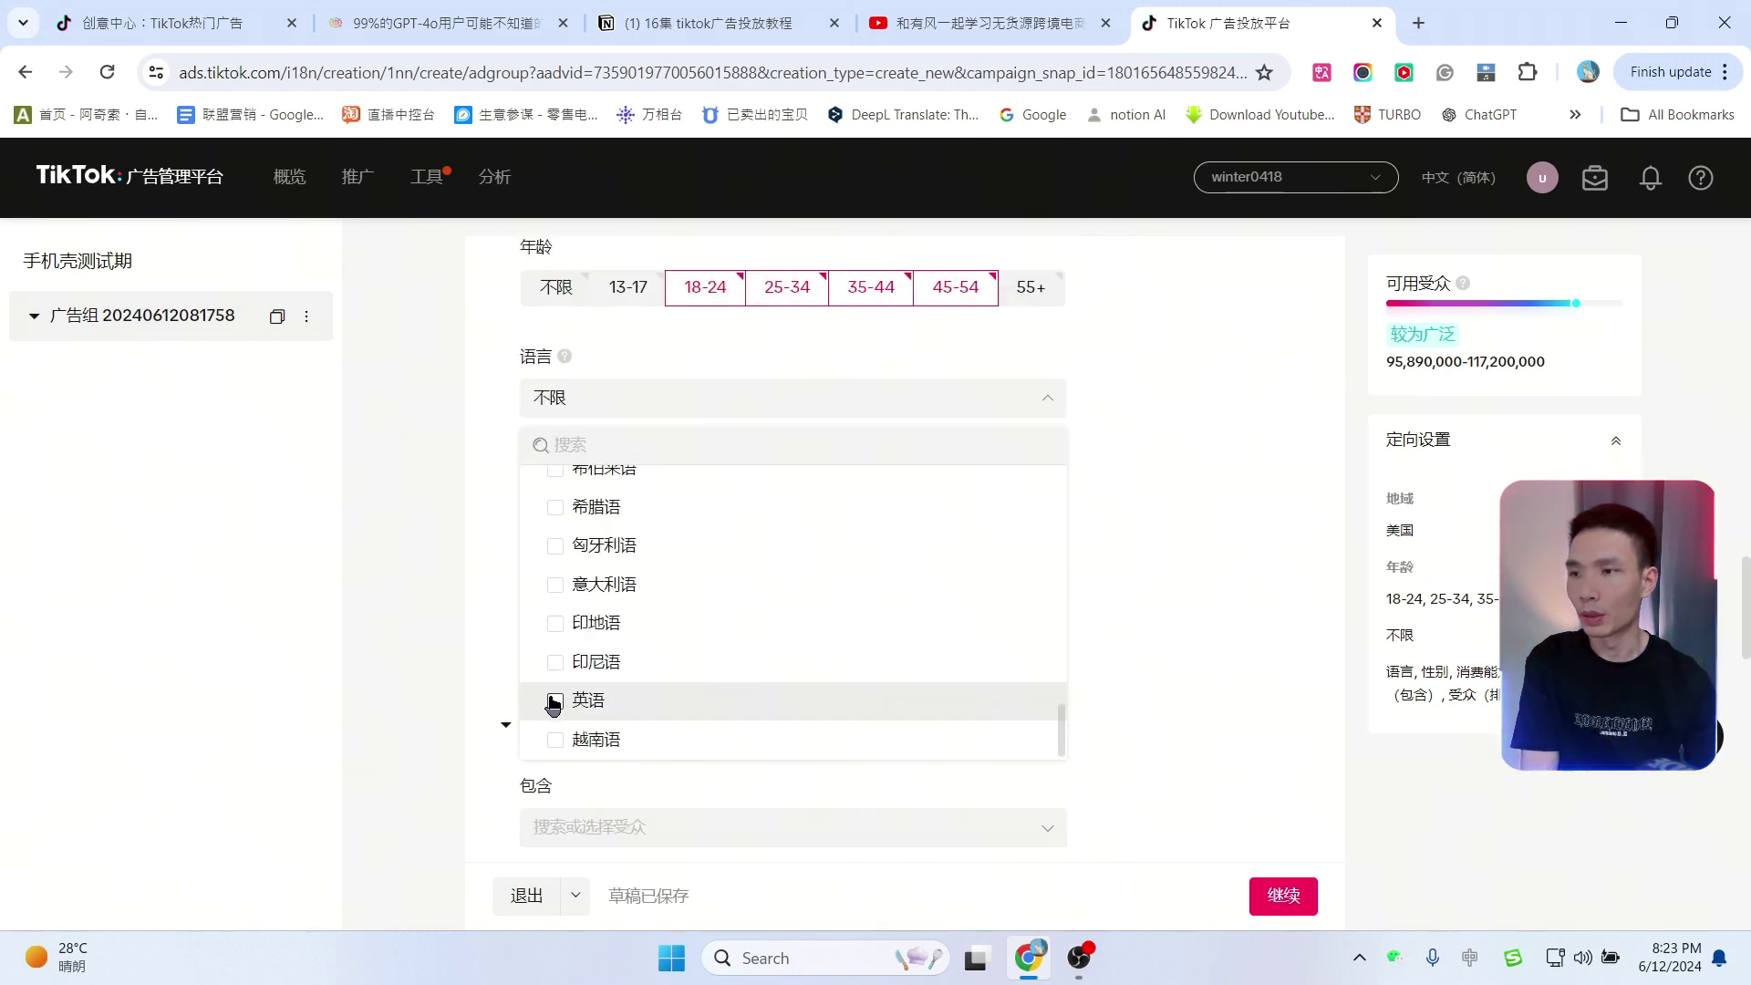
pyautogui.click(554, 700)
pyautogui.click(1196, 515)
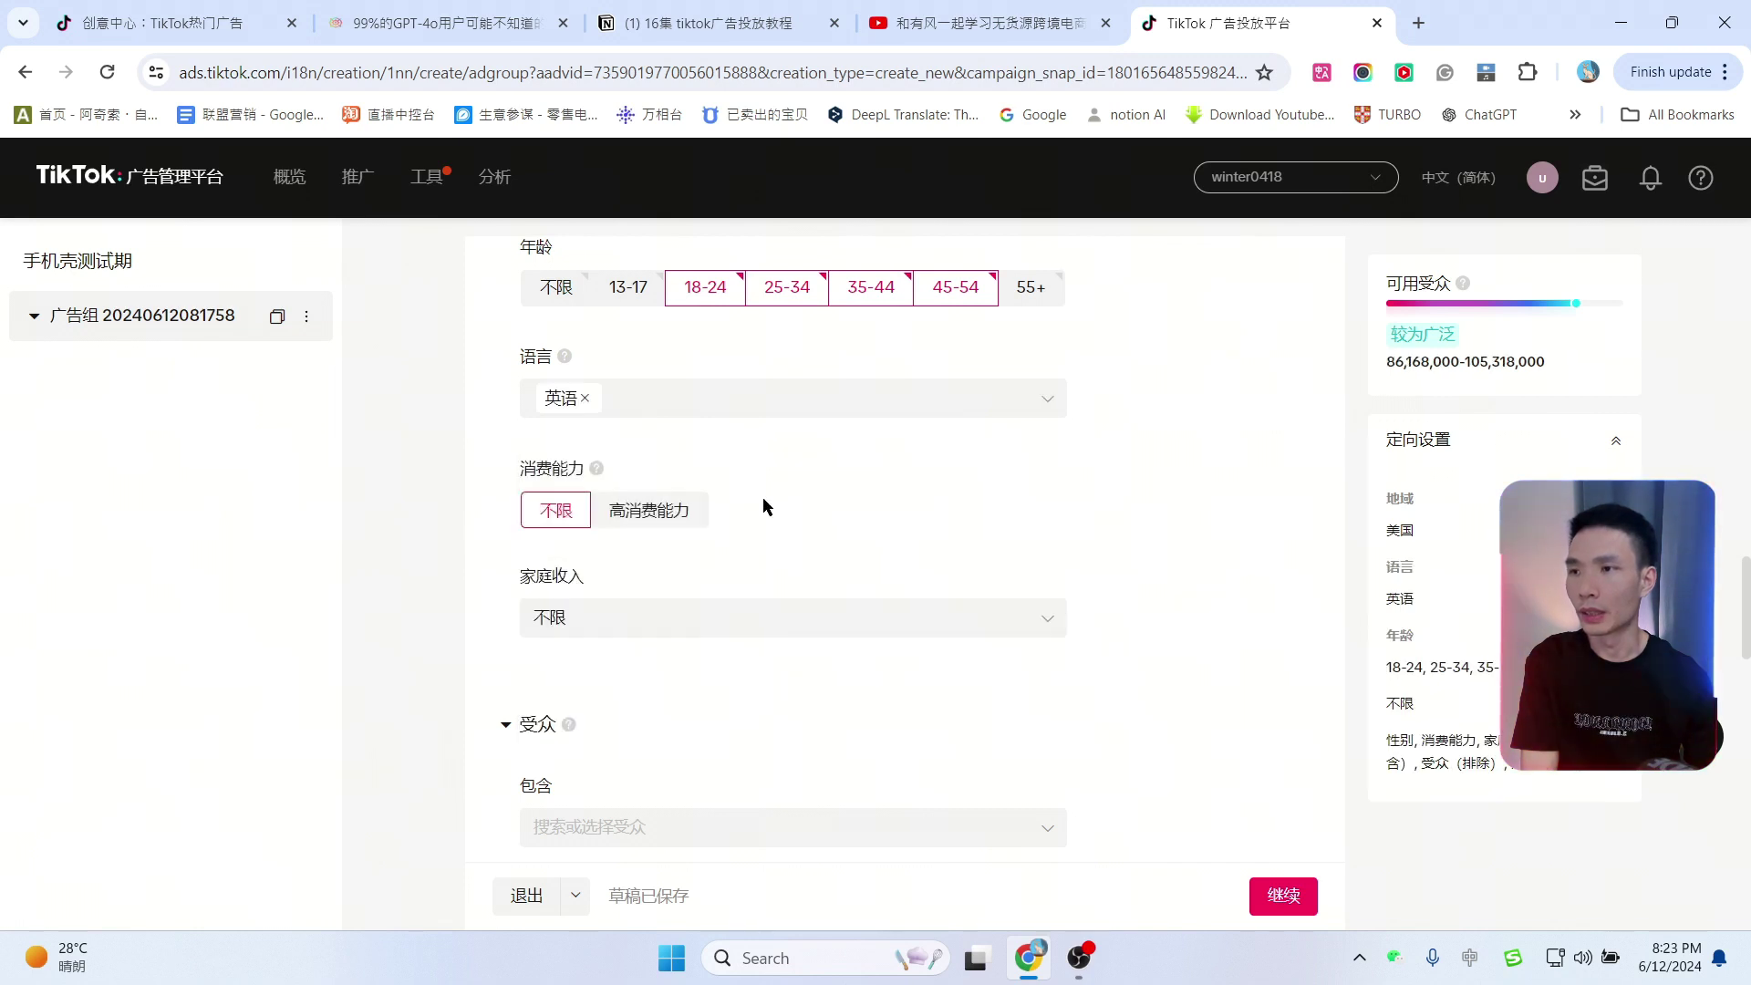
# Step: Set 消费能力 to 高消费能力, view the 家庭收入 options without choosing any, and check the estimated 可用受众 range
pyautogui.click(687, 533)
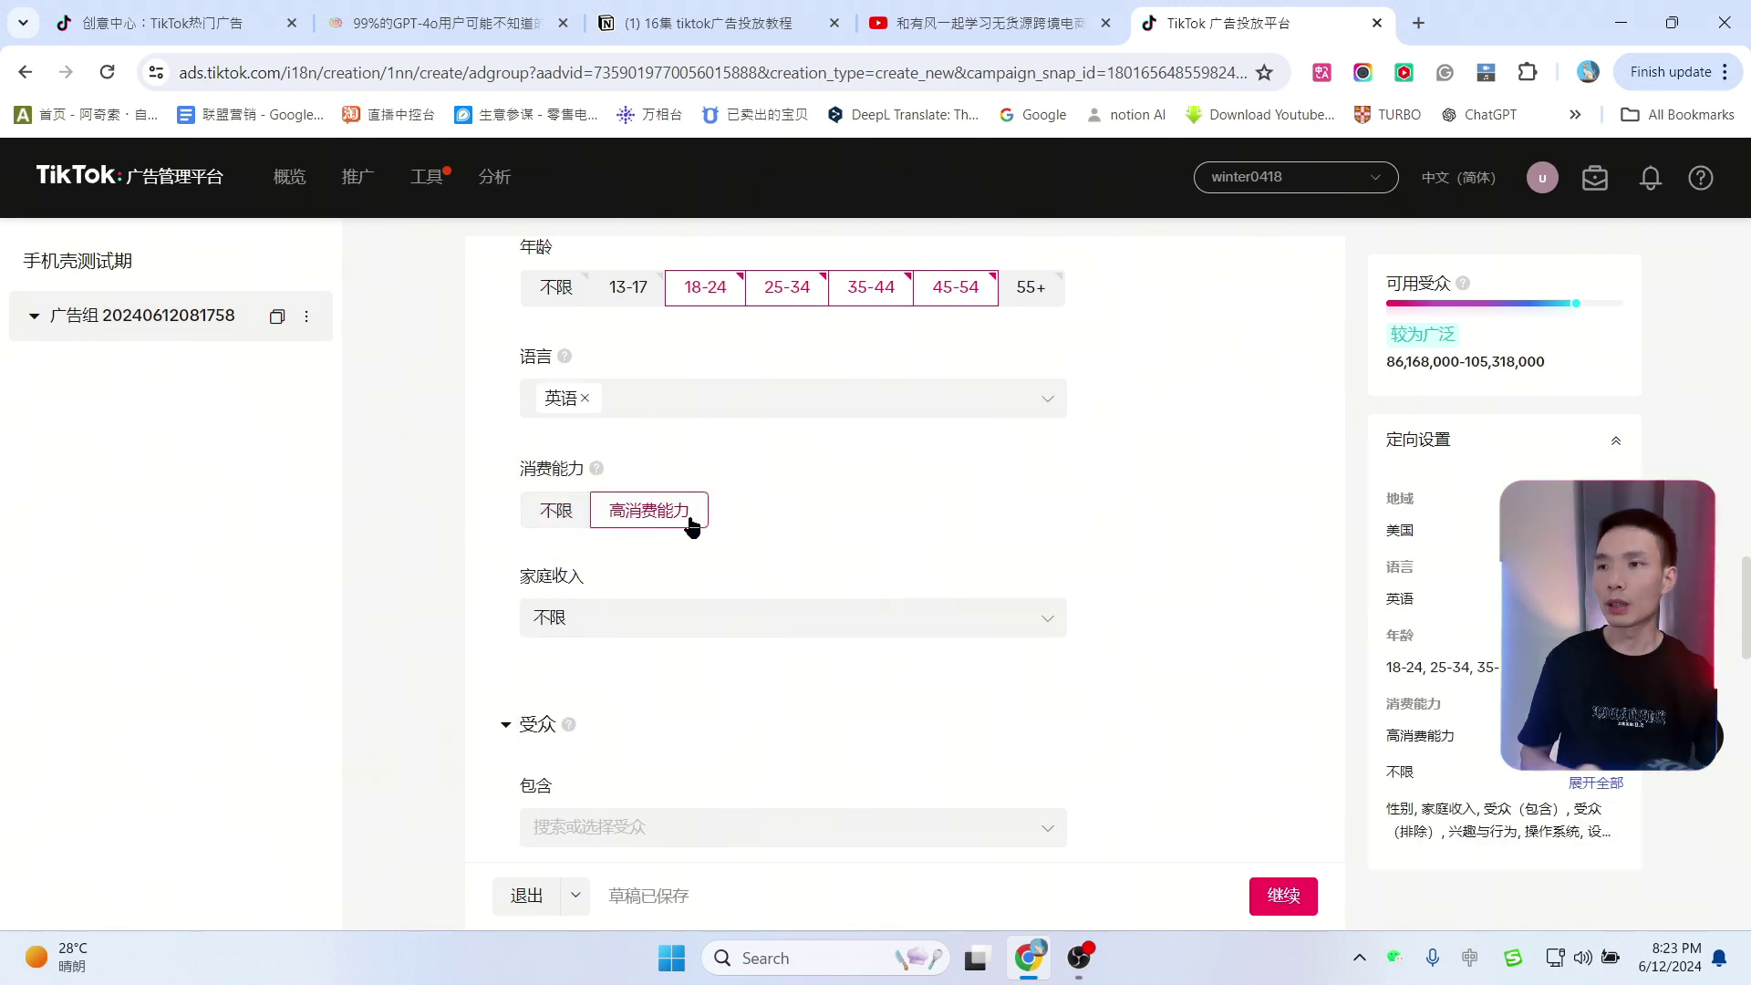
pyautogui.scroll(-1, 626, 522)
pyautogui.click(633, 512)
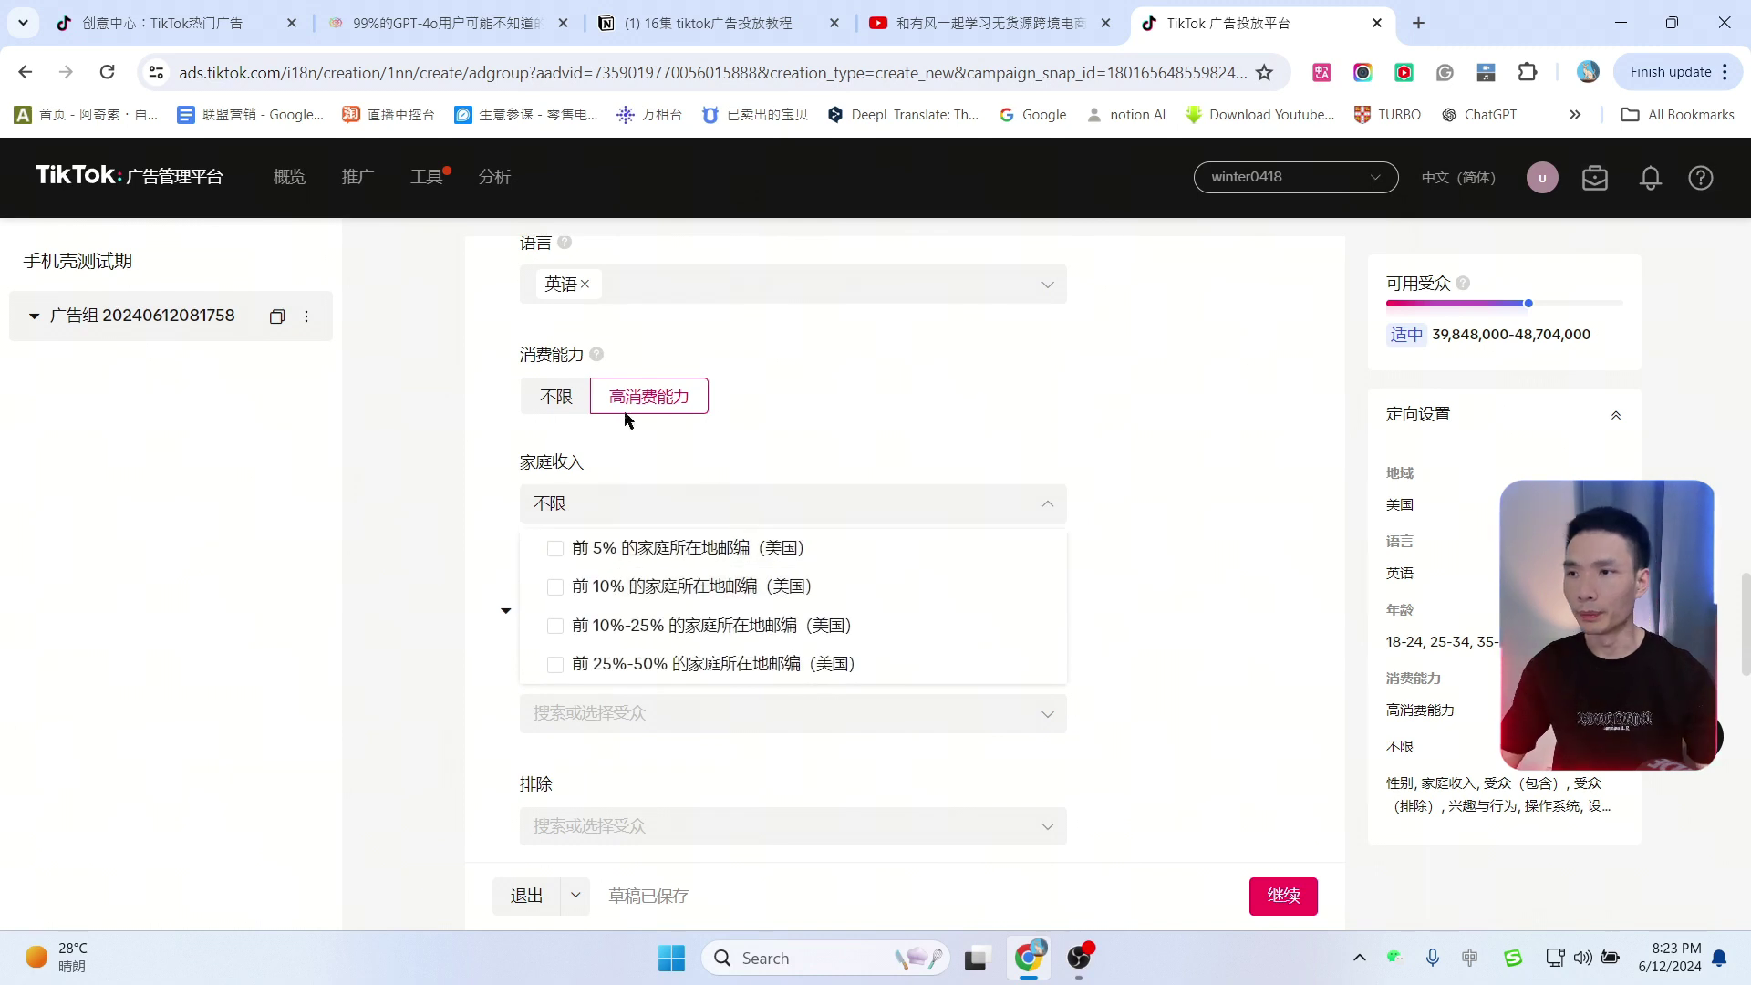
pyautogui.click(884, 400)
pyautogui.scroll(1, 1096, 419)
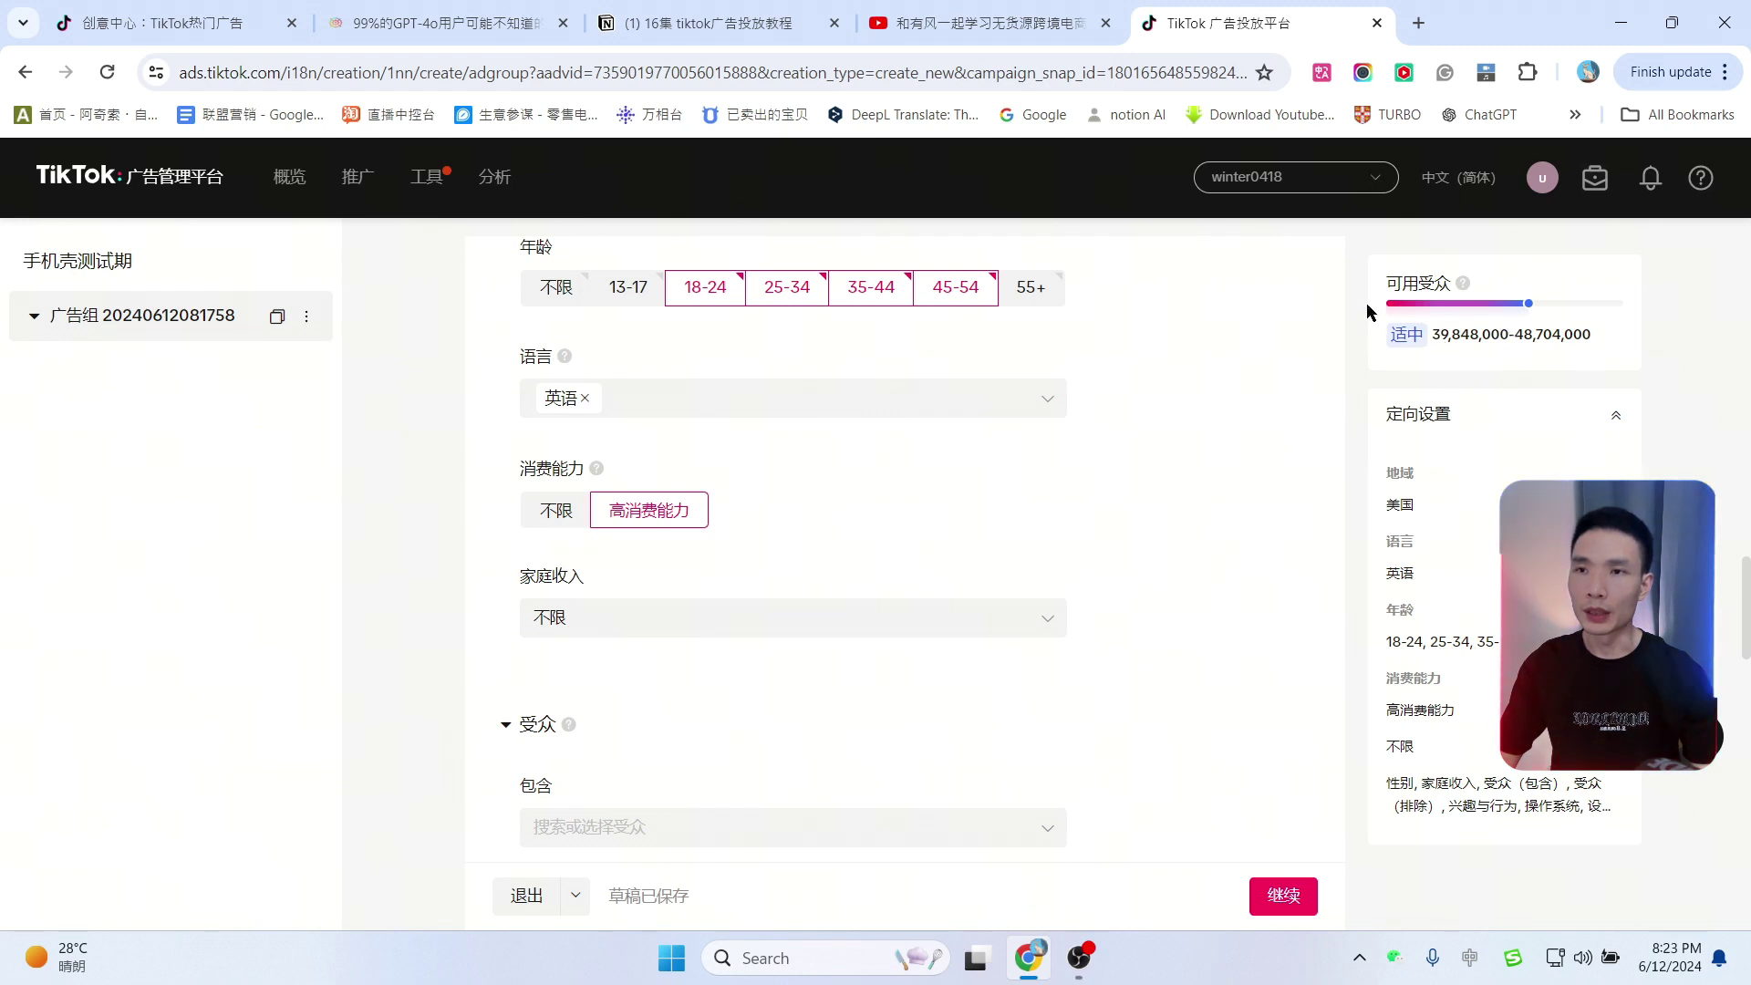
pyautogui.moveTo(1509, 341); pyautogui.dragTo(1430, 338)
pyautogui.click(1540, 361)
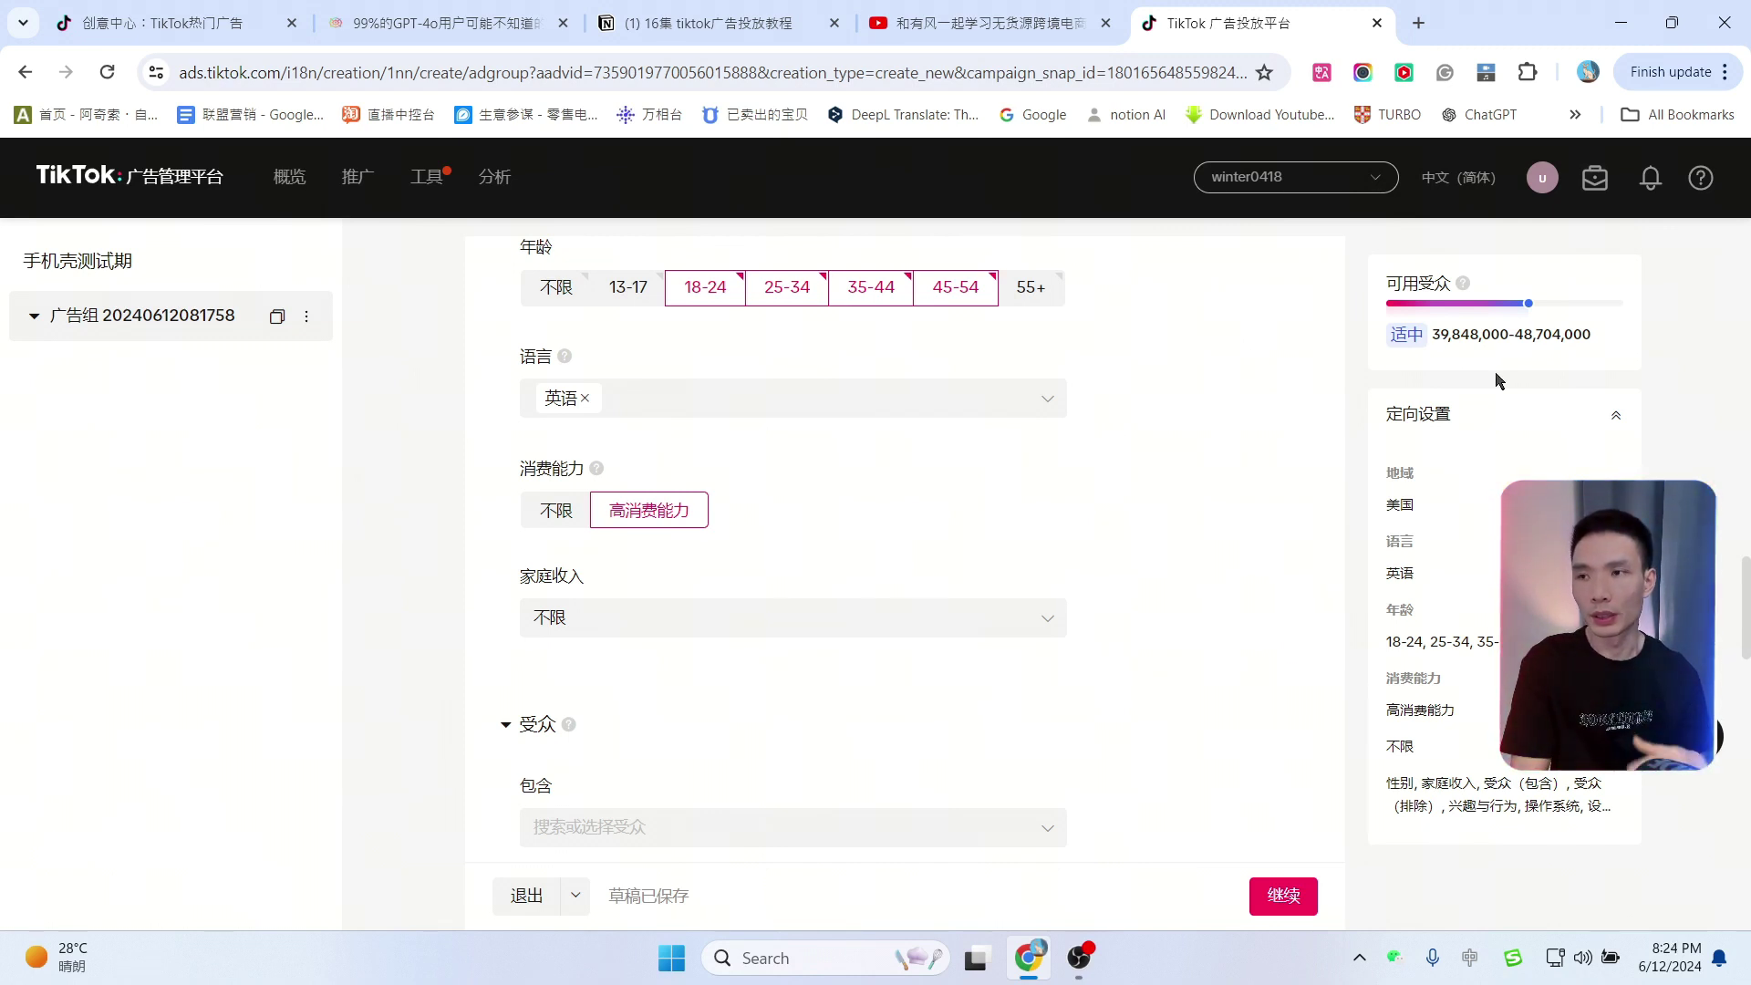
# Step: View the custom and lookalike audience choices for 排除 under 受众 and close the list without selecting any
pyautogui.scroll(-3, 1085, 290)
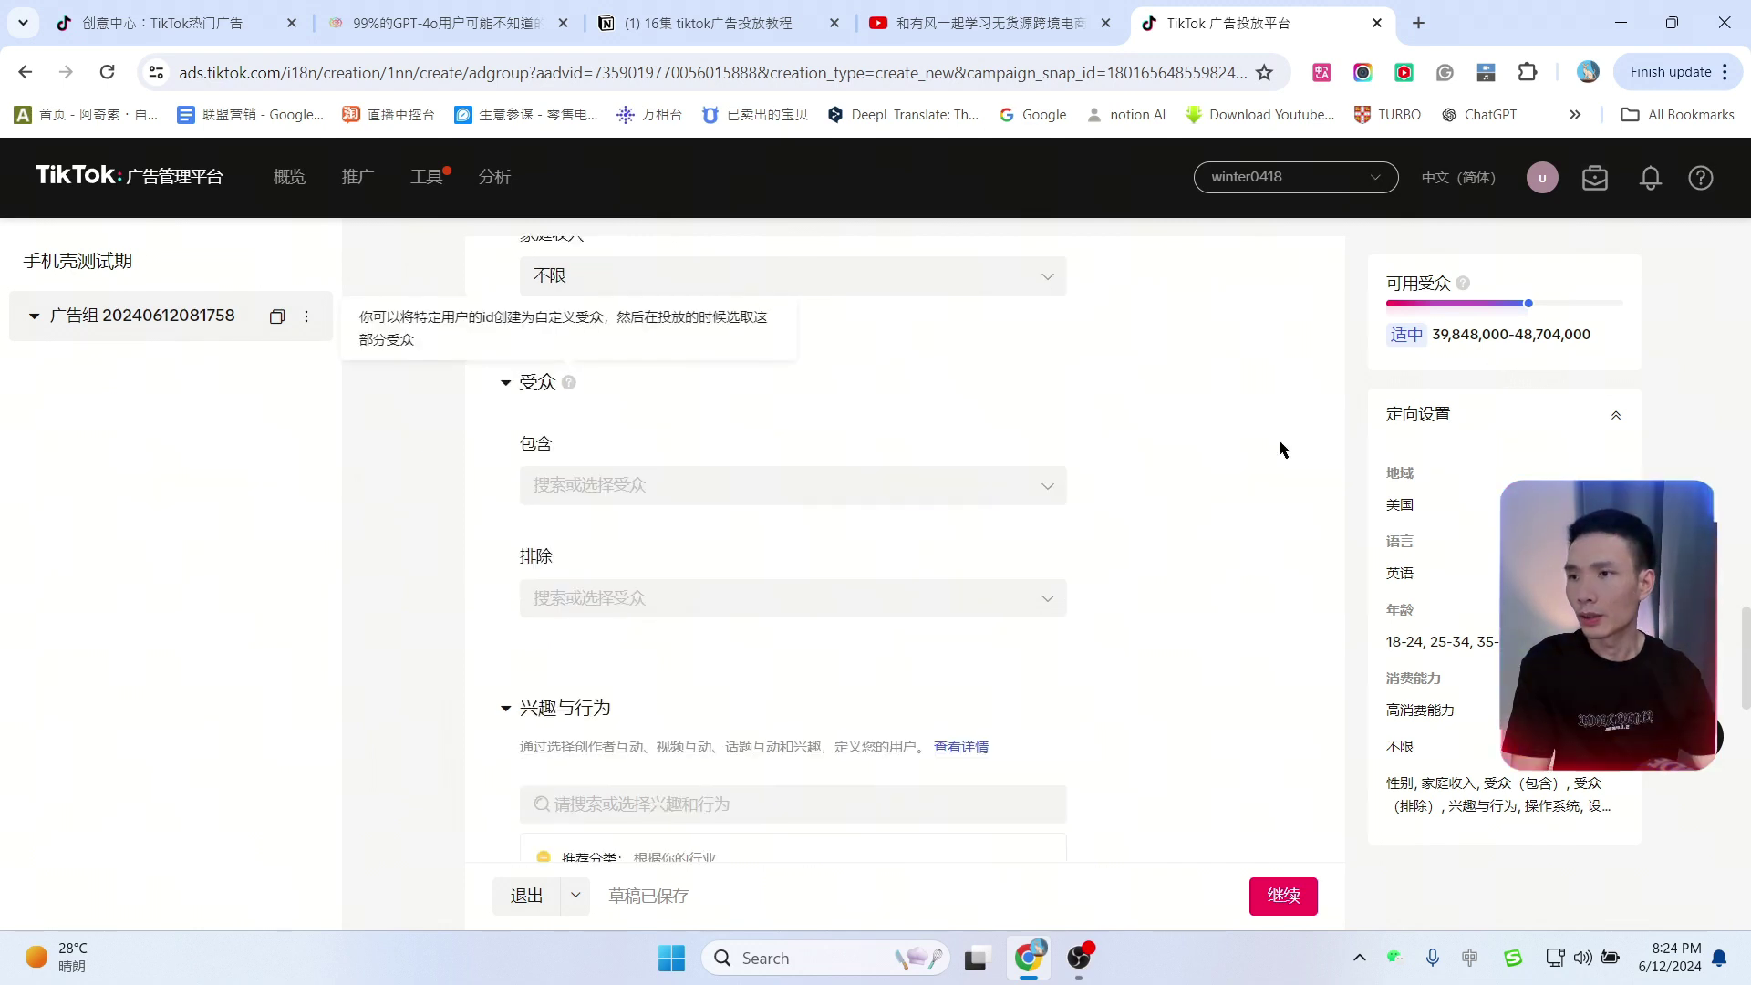
pyautogui.scroll(-1, 1295, 451)
pyautogui.click(730, 487)
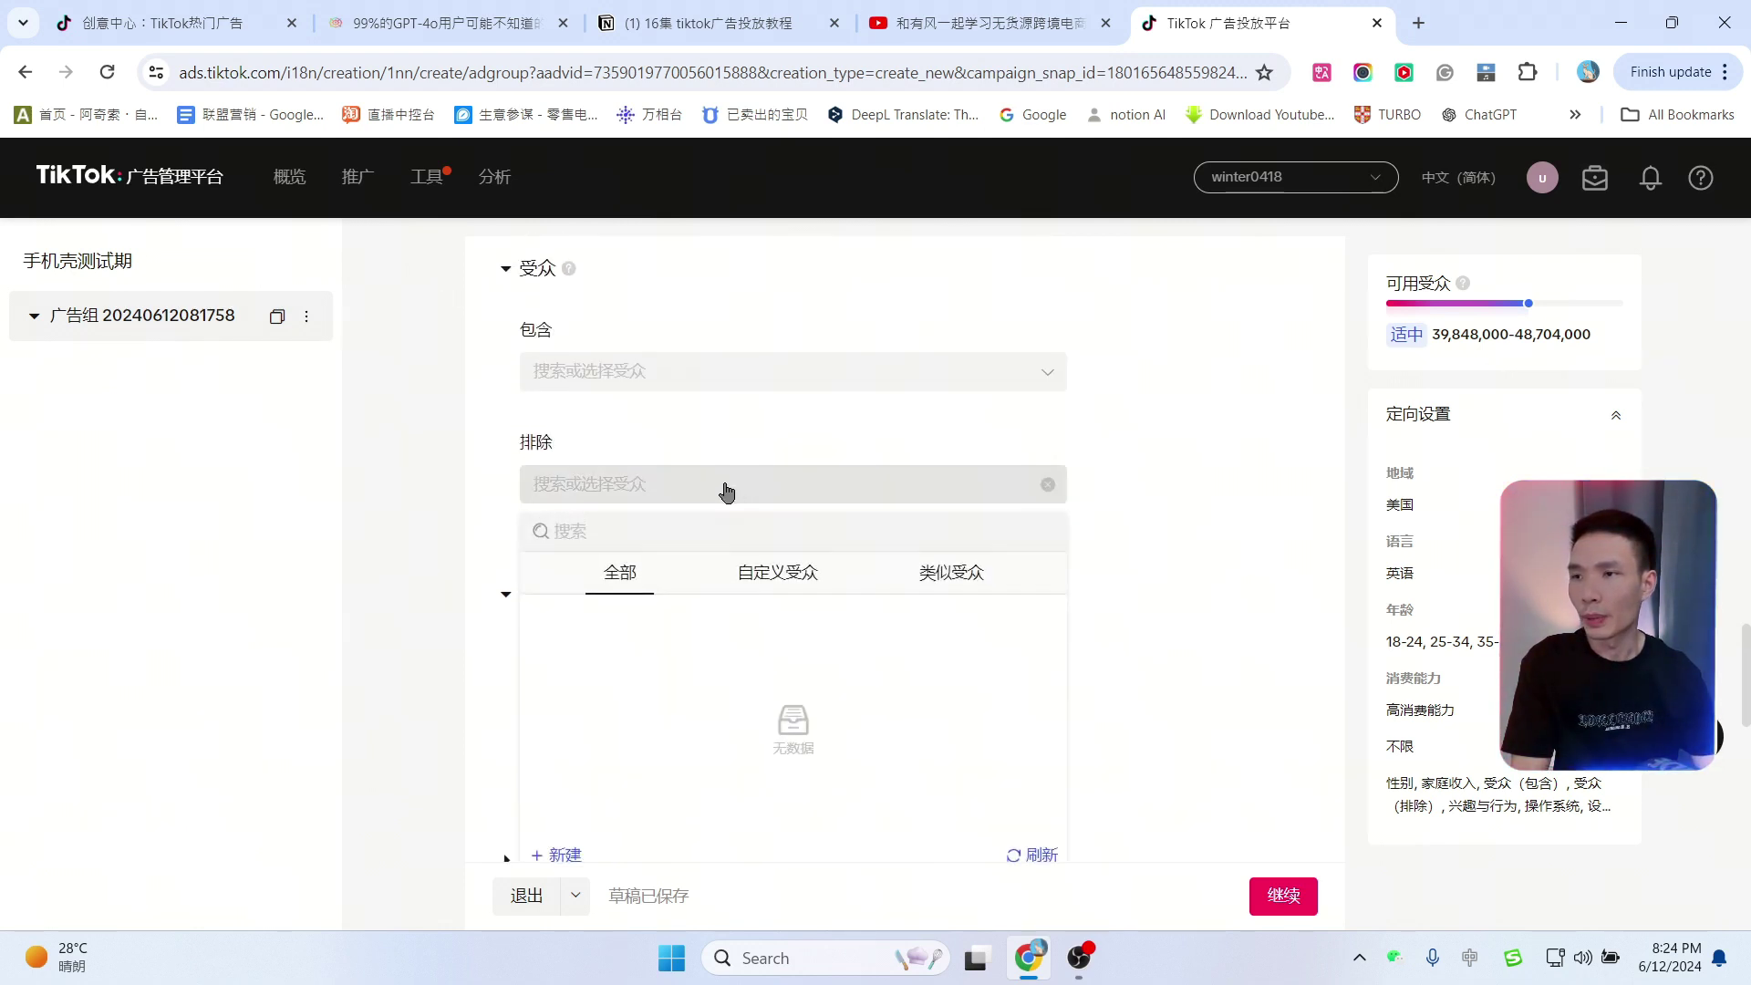
pyautogui.click(1197, 461)
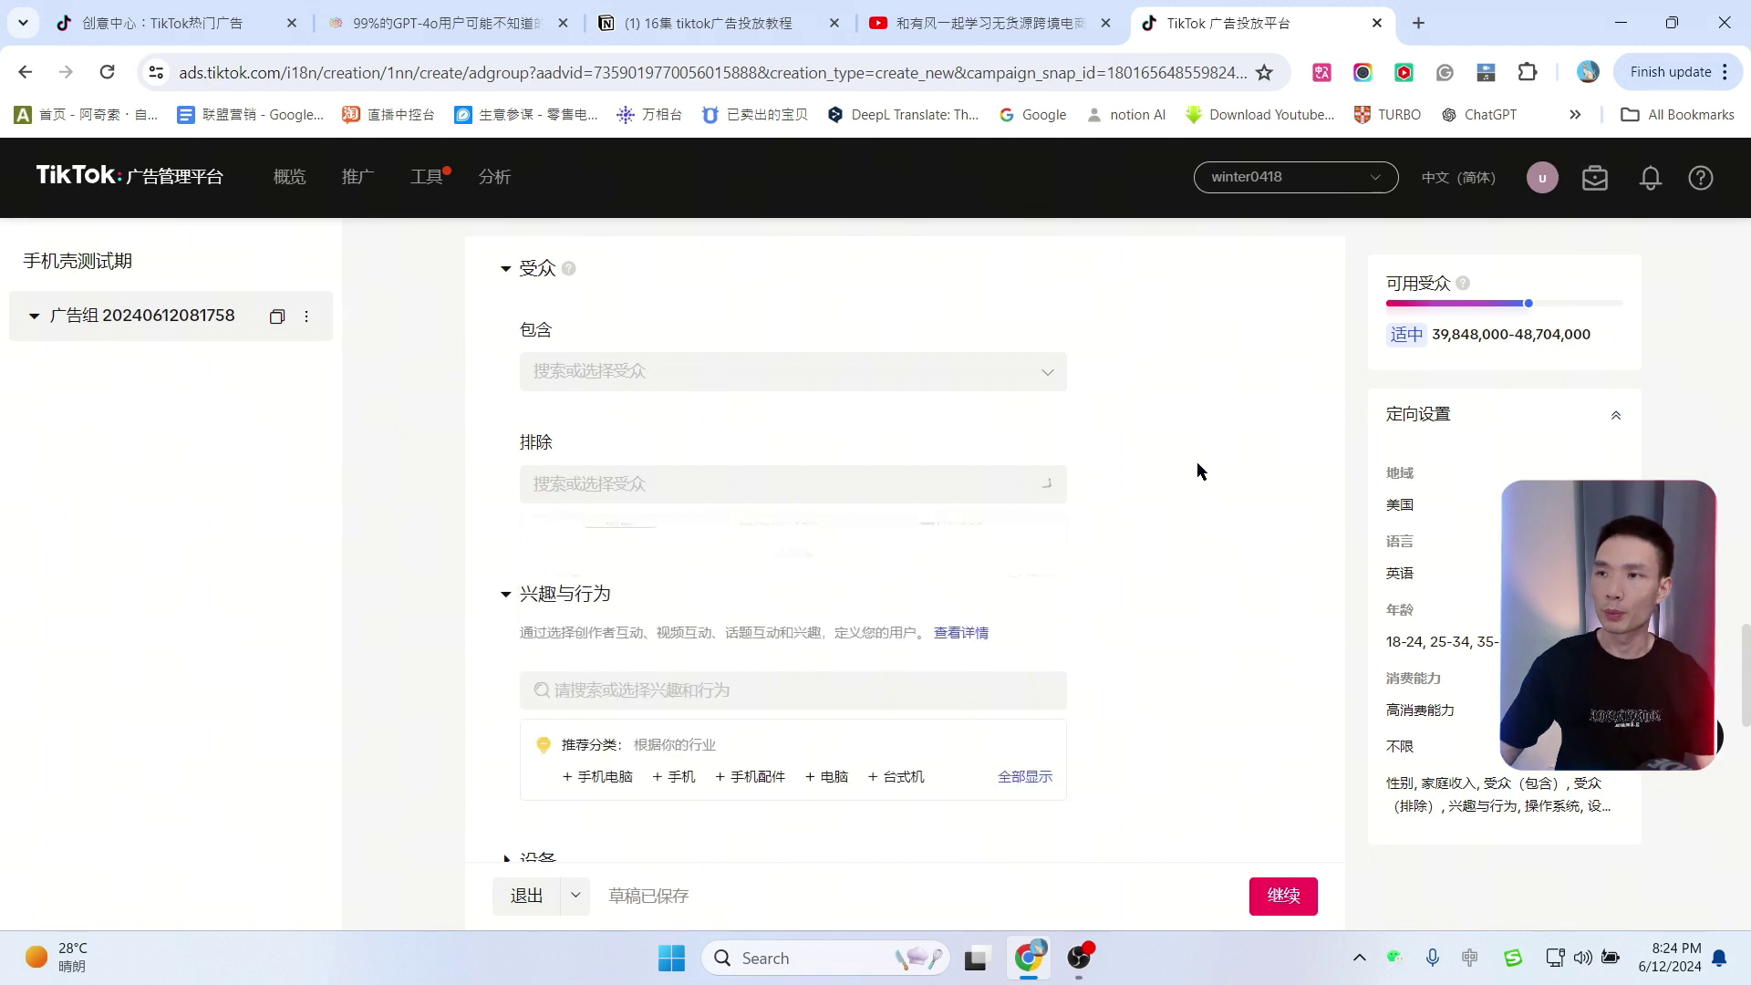
# Step: Try the recommended interest 手机电脑 under 兴趣与行为 and remove it from the selection
pyautogui.scroll(-1, 1201, 463)
pyautogui.scroll(-1, 675, 518)
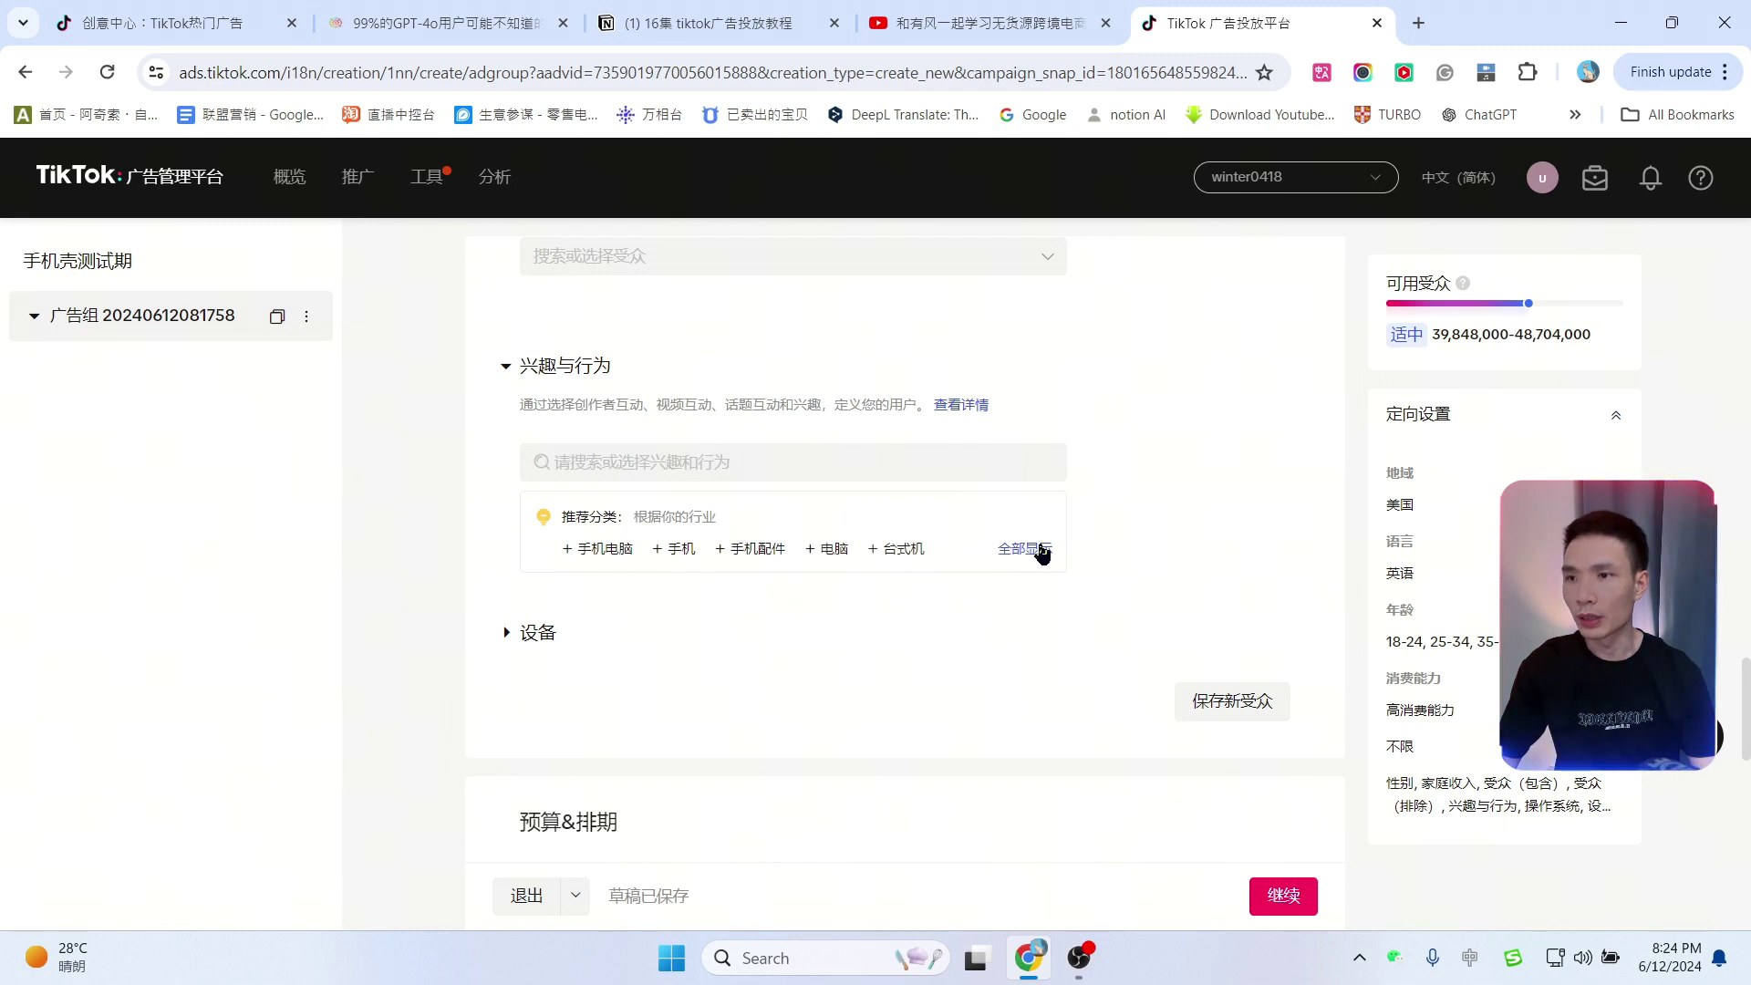
pyautogui.click(618, 552)
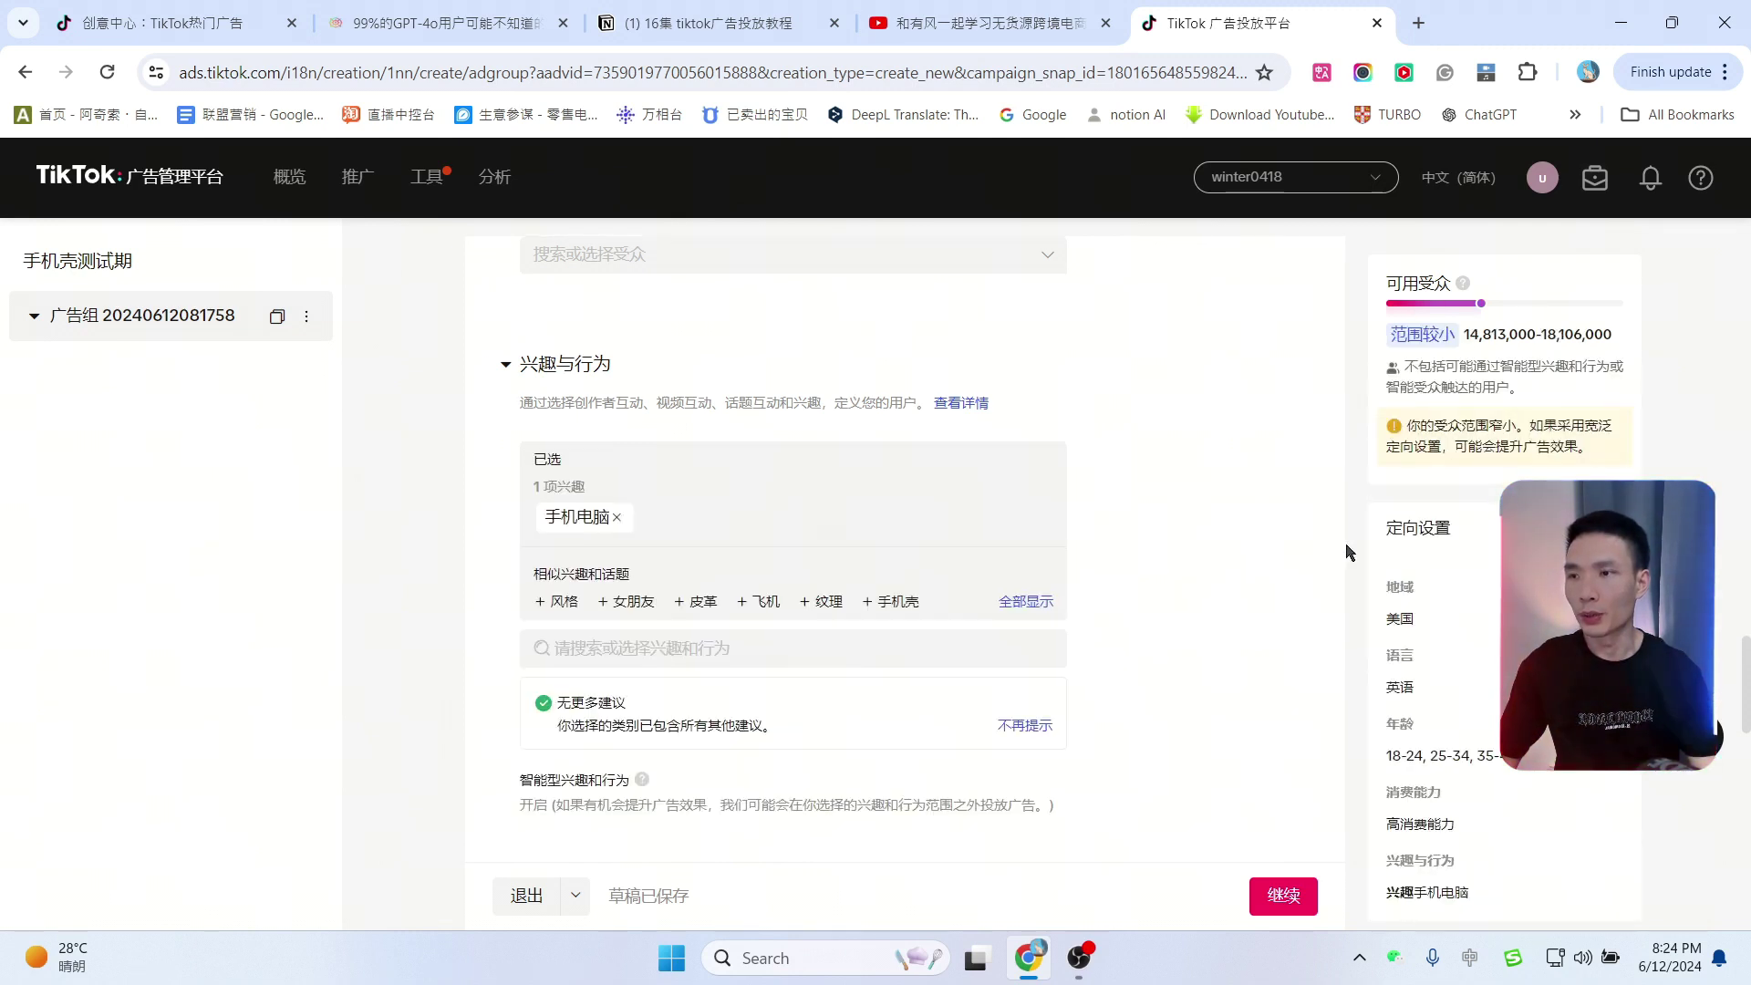
pyautogui.scroll(-1, 1220, 518)
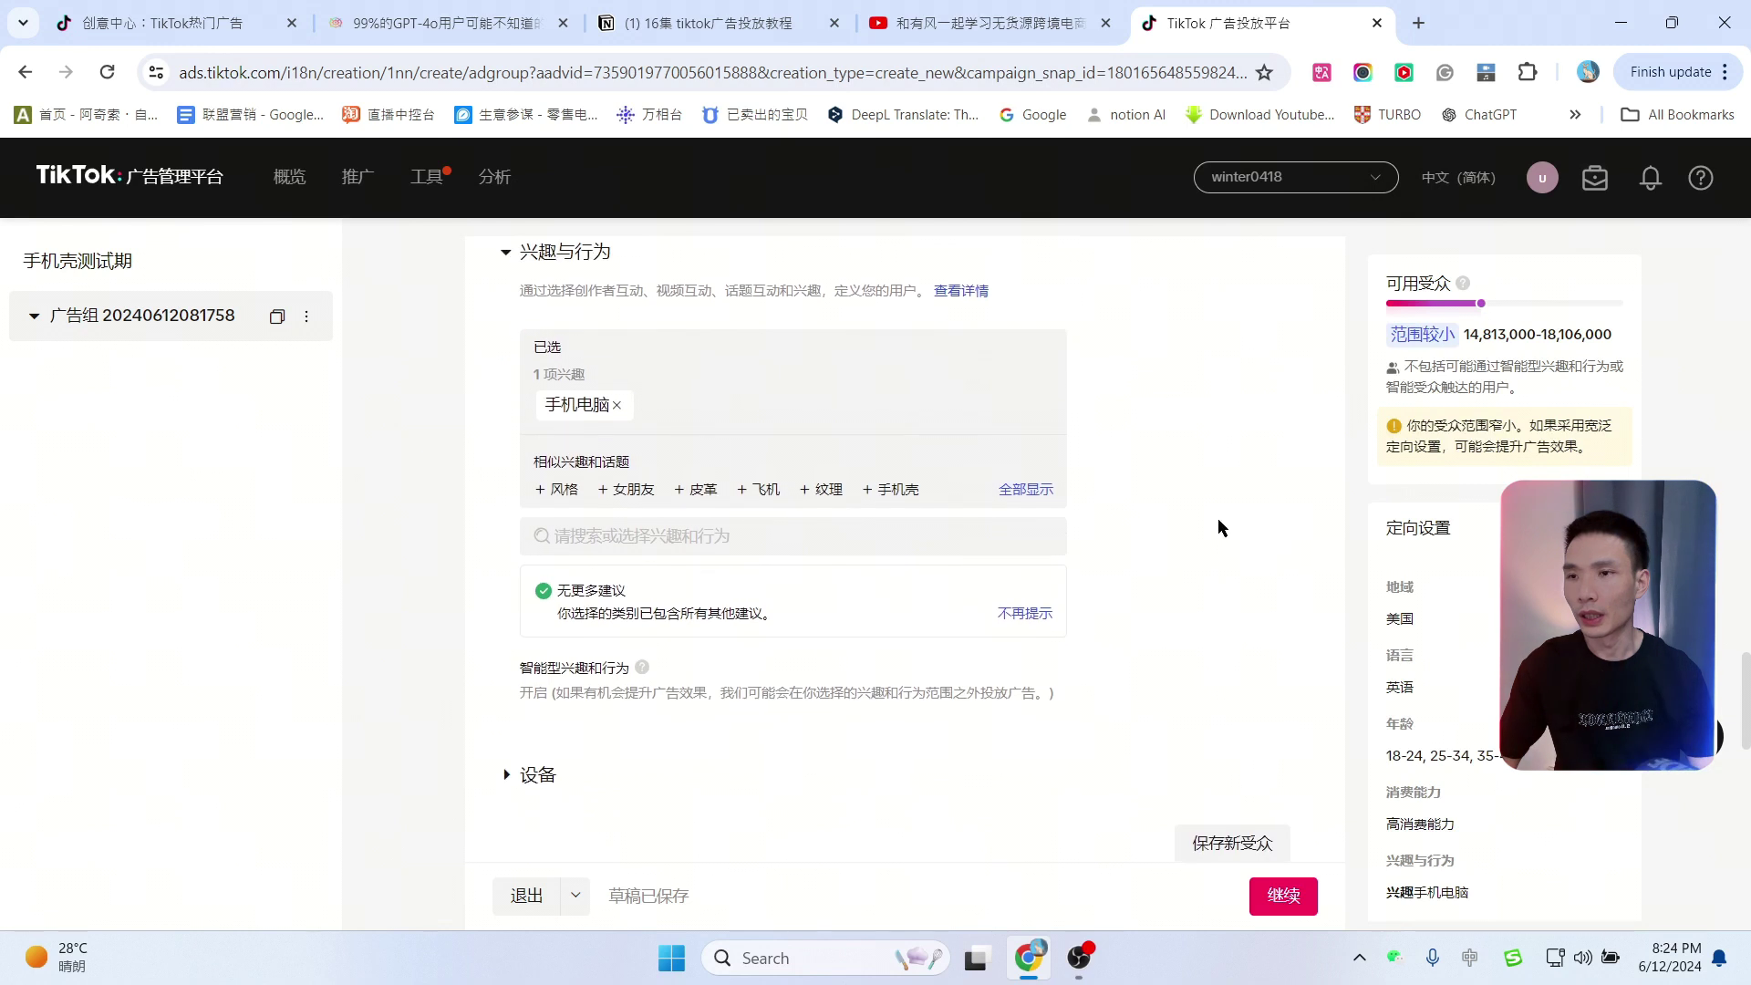
pyautogui.click(616, 406)
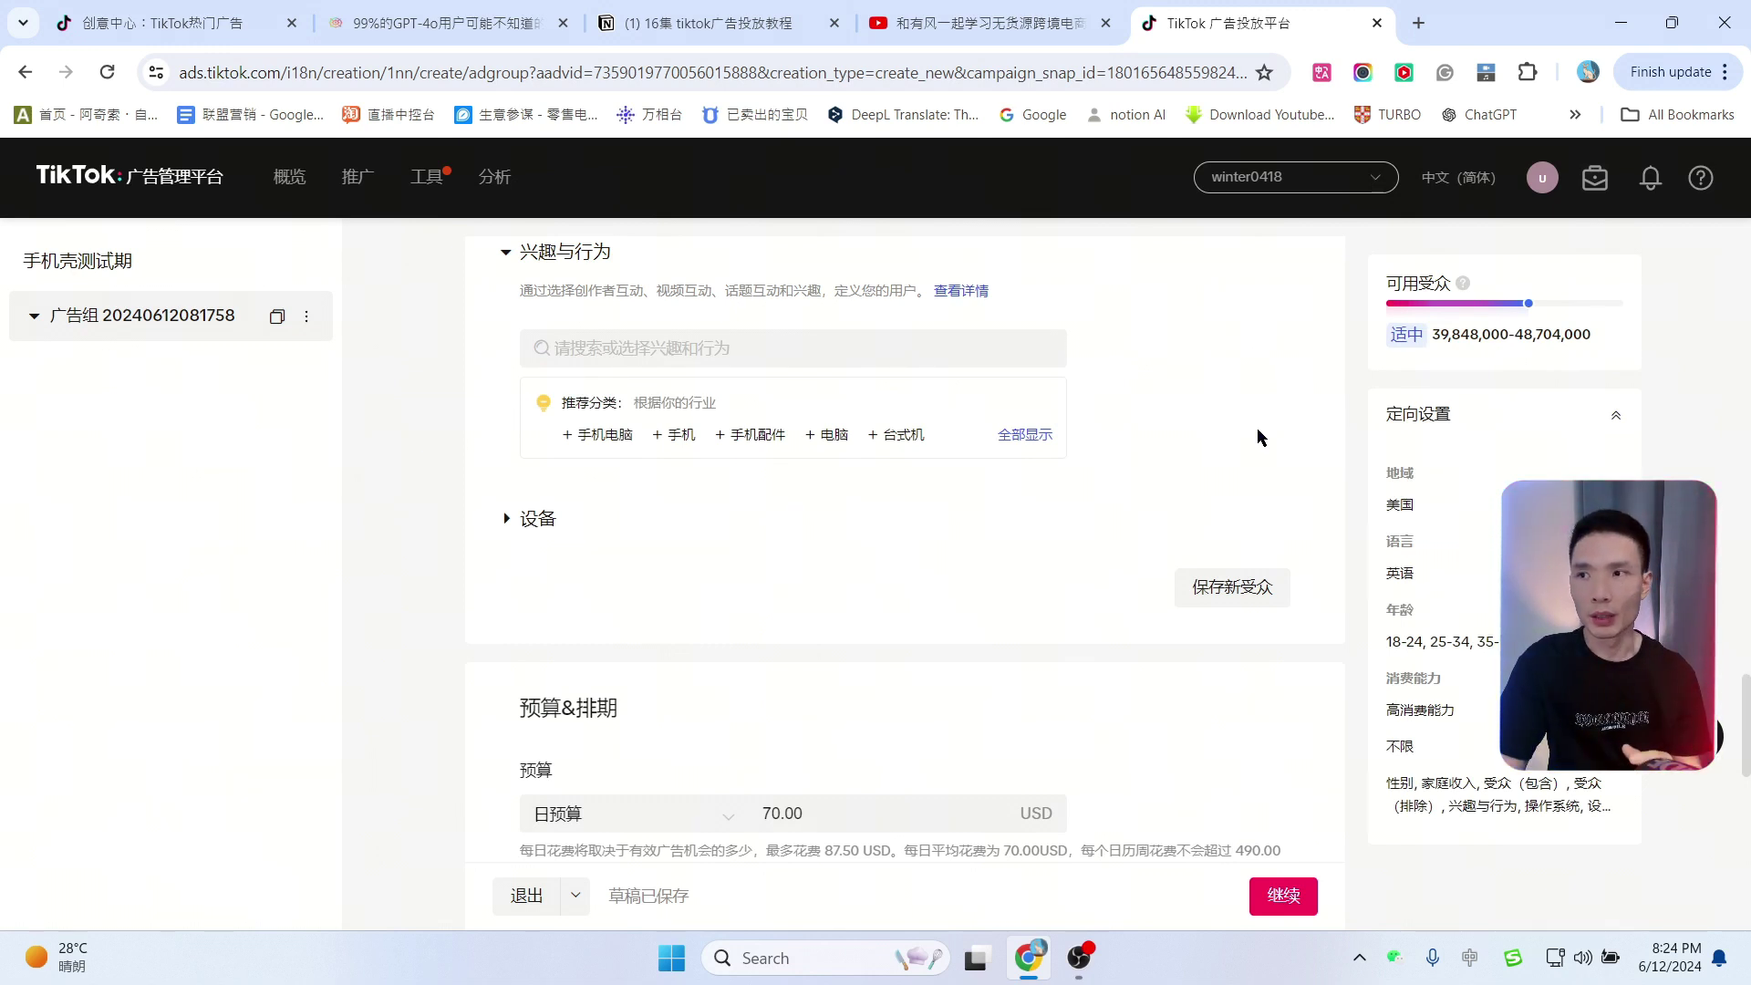
pyautogui.scroll(1, 1140, 439)
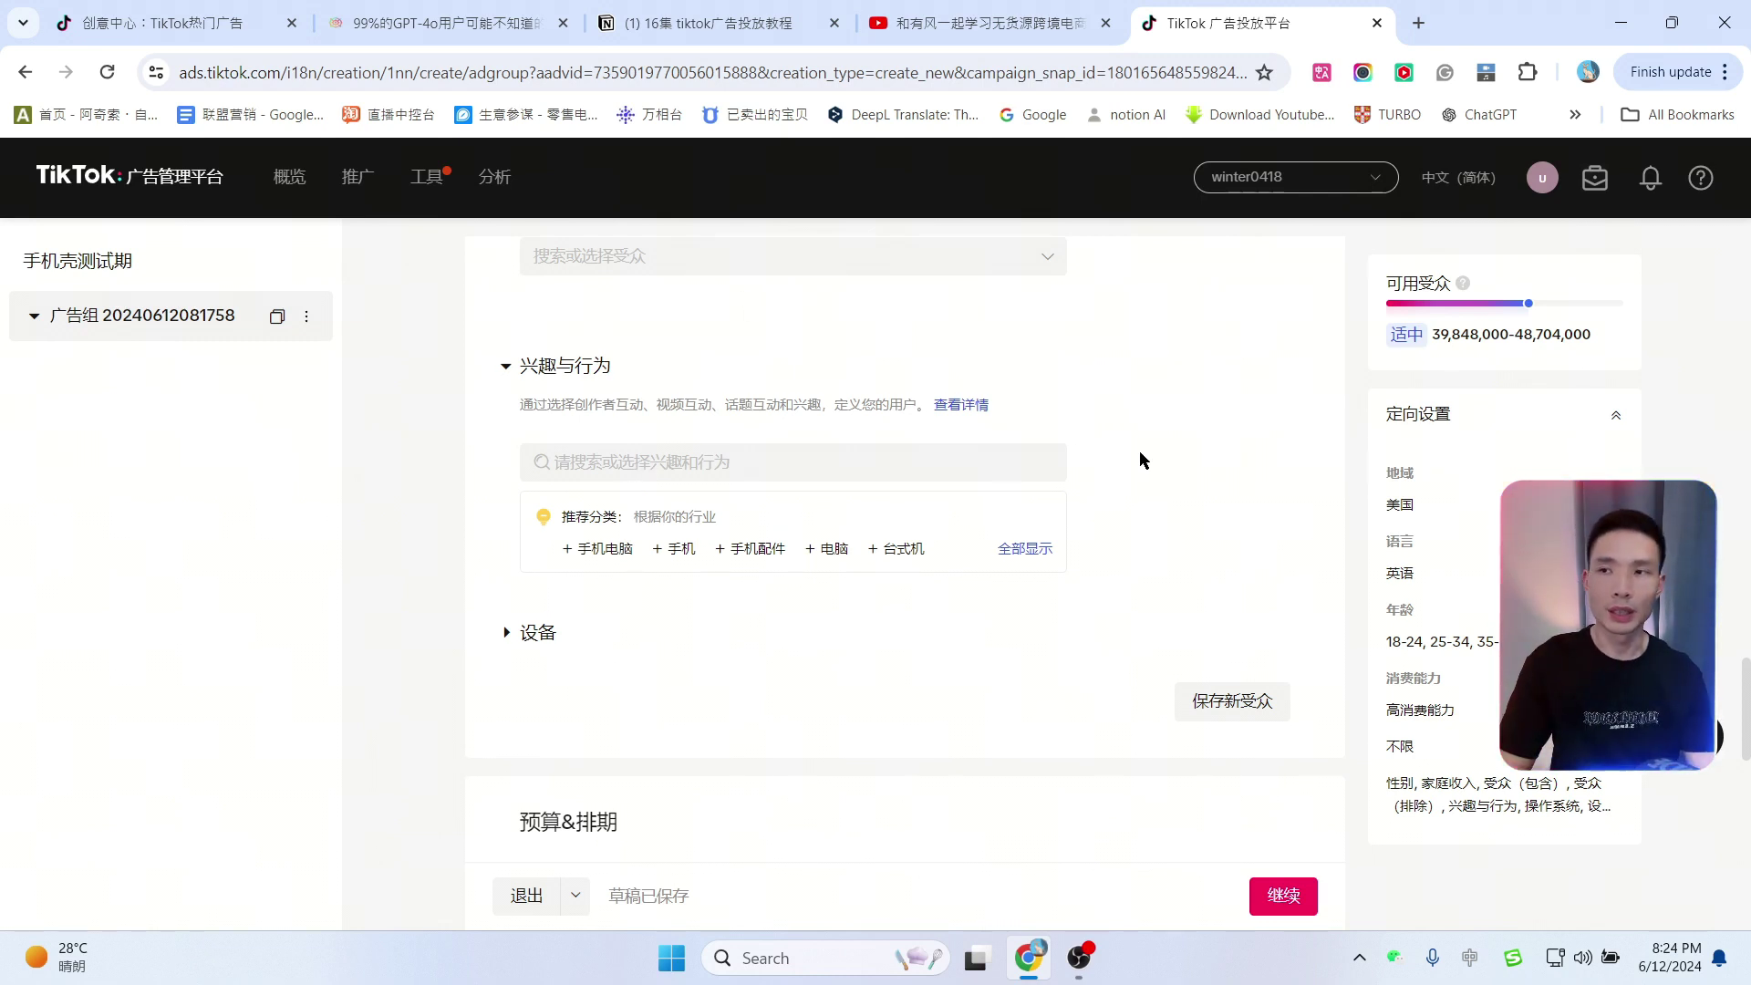
# Step: Expand the 设备 settings, try iOS as the 操作系统, return it to 不限, and review the remaining device options
pyautogui.scroll(-1, 1140, 451)
pyautogui.click(520, 518)
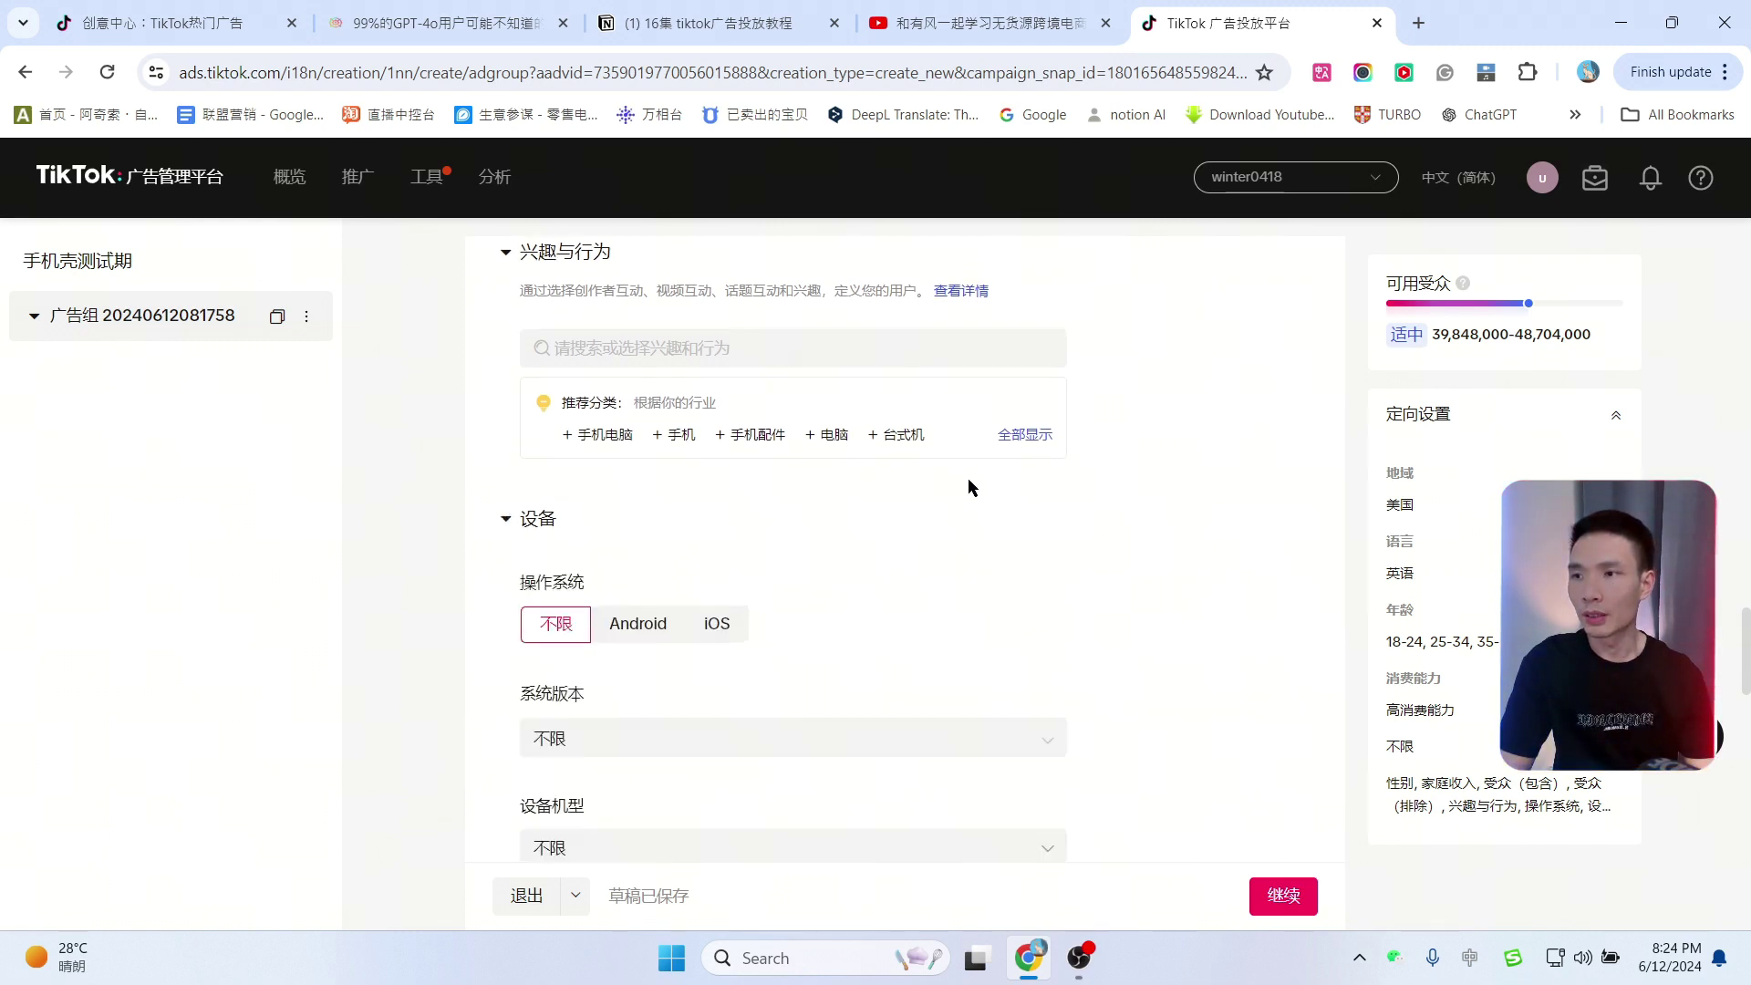
pyautogui.scroll(-2, 970, 486)
pyautogui.scroll(1, 969, 486)
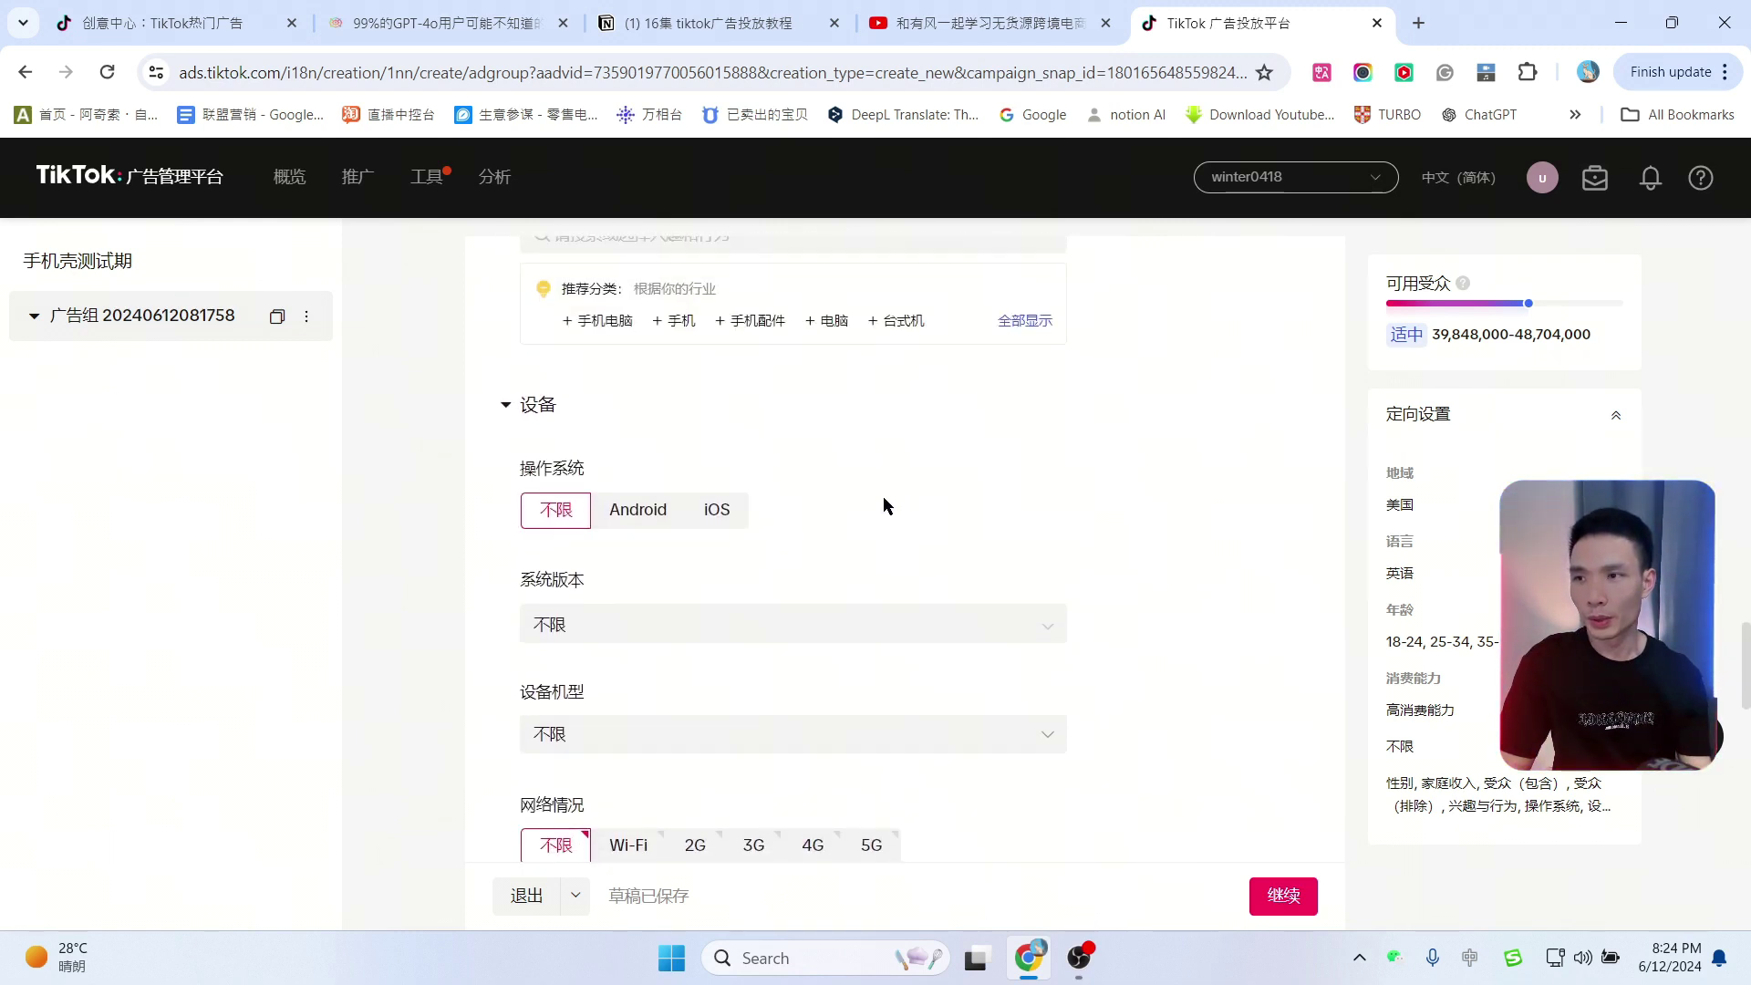
pyautogui.click(721, 516)
pyautogui.scroll(-1, 686, 452)
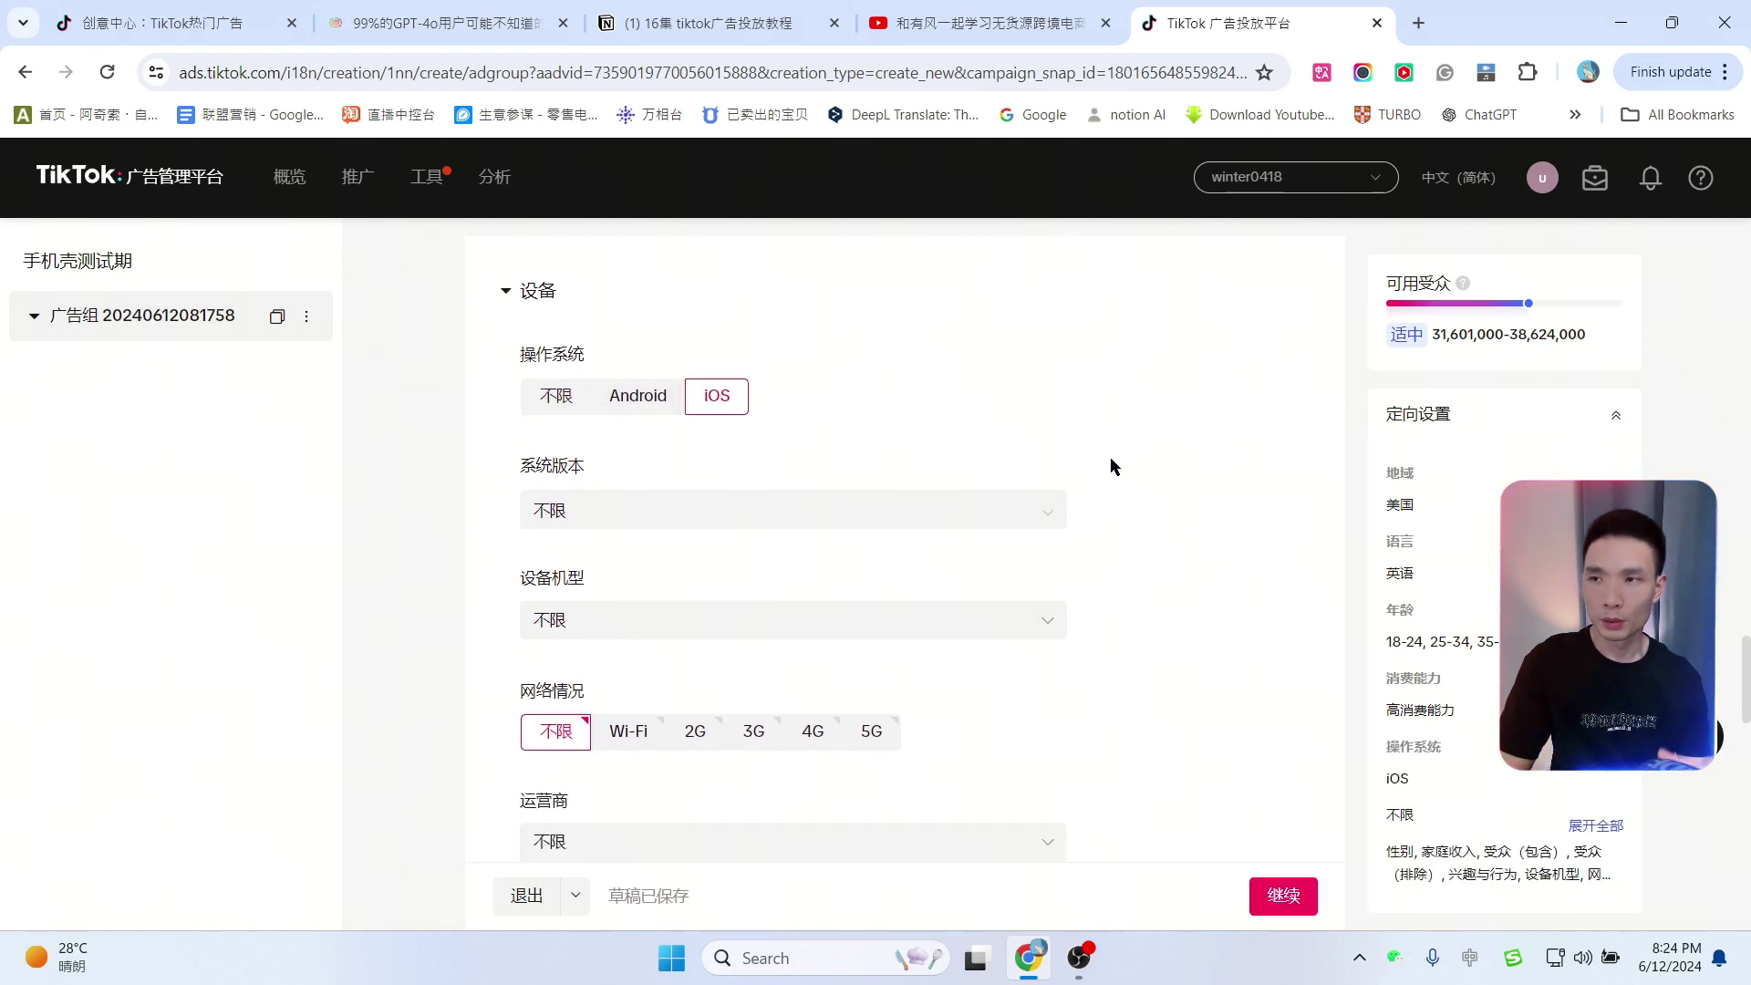
pyautogui.click(556, 399)
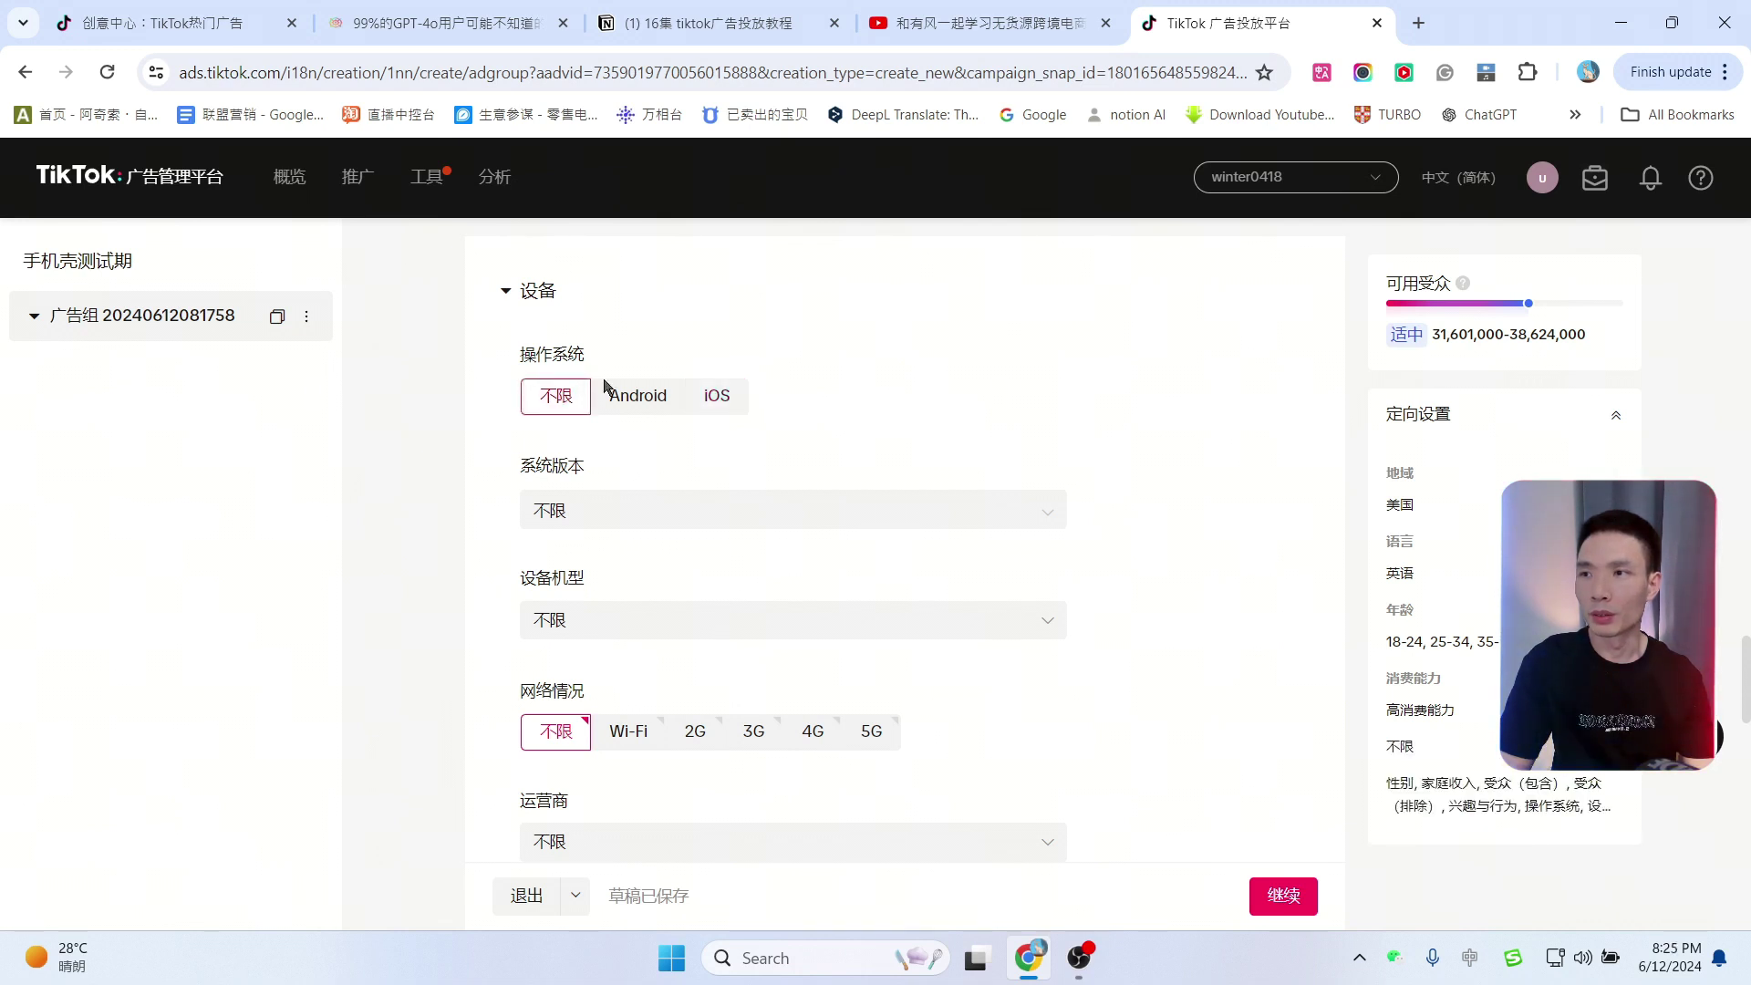
pyautogui.scroll(-1, 1104, 447)
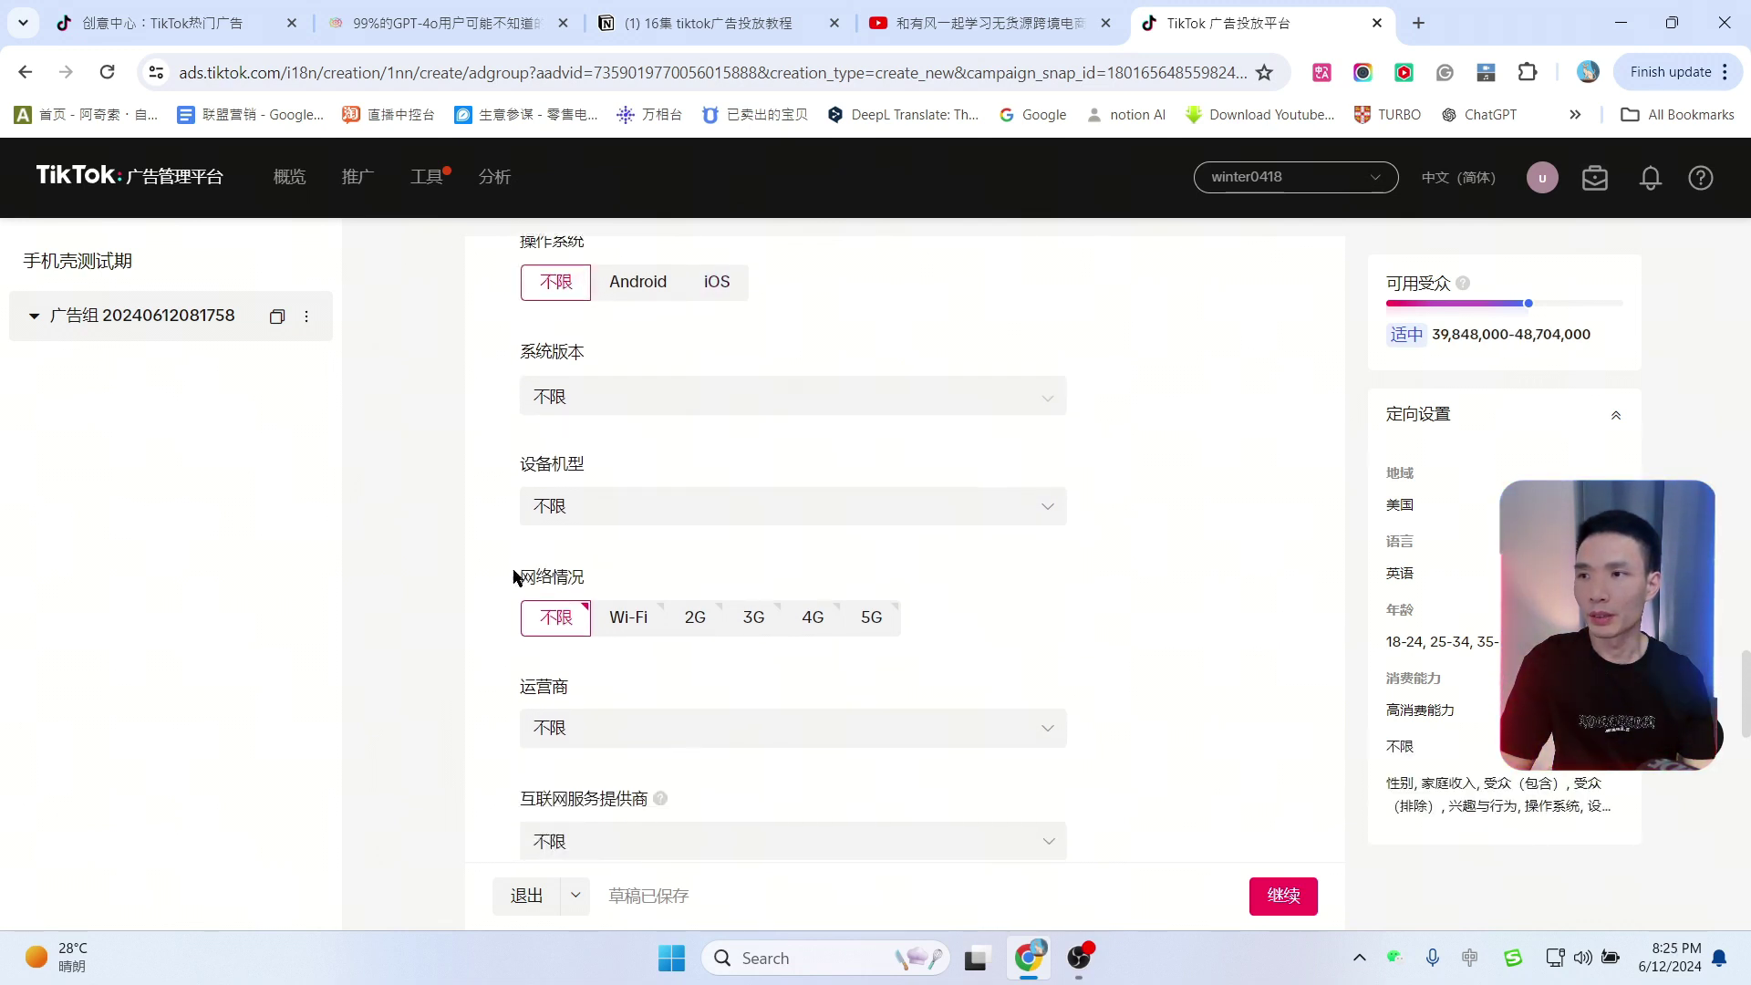
pyautogui.scroll(-3, 1266, 485)
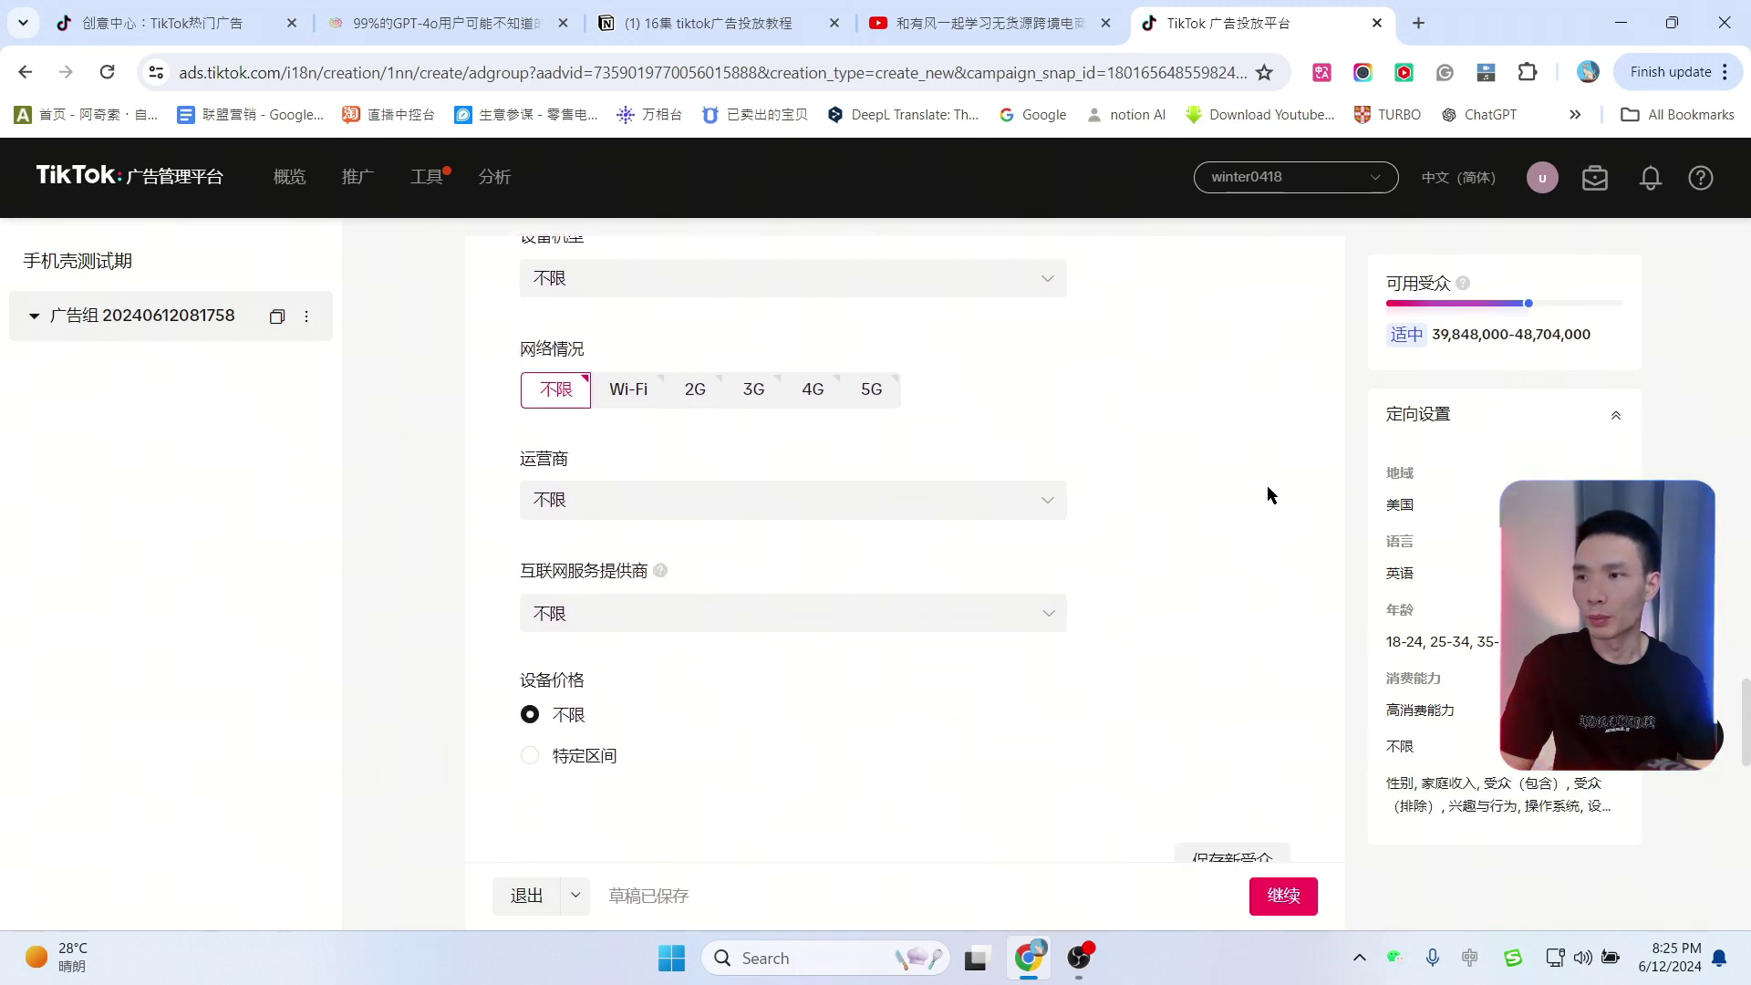
# Step: Set 日预算 to 50.00 USD and switch 排期 to 设置投放广告组的开始时间和结束时间
pyautogui.scroll(-4, 1267, 487)
pyautogui.click(842, 435)
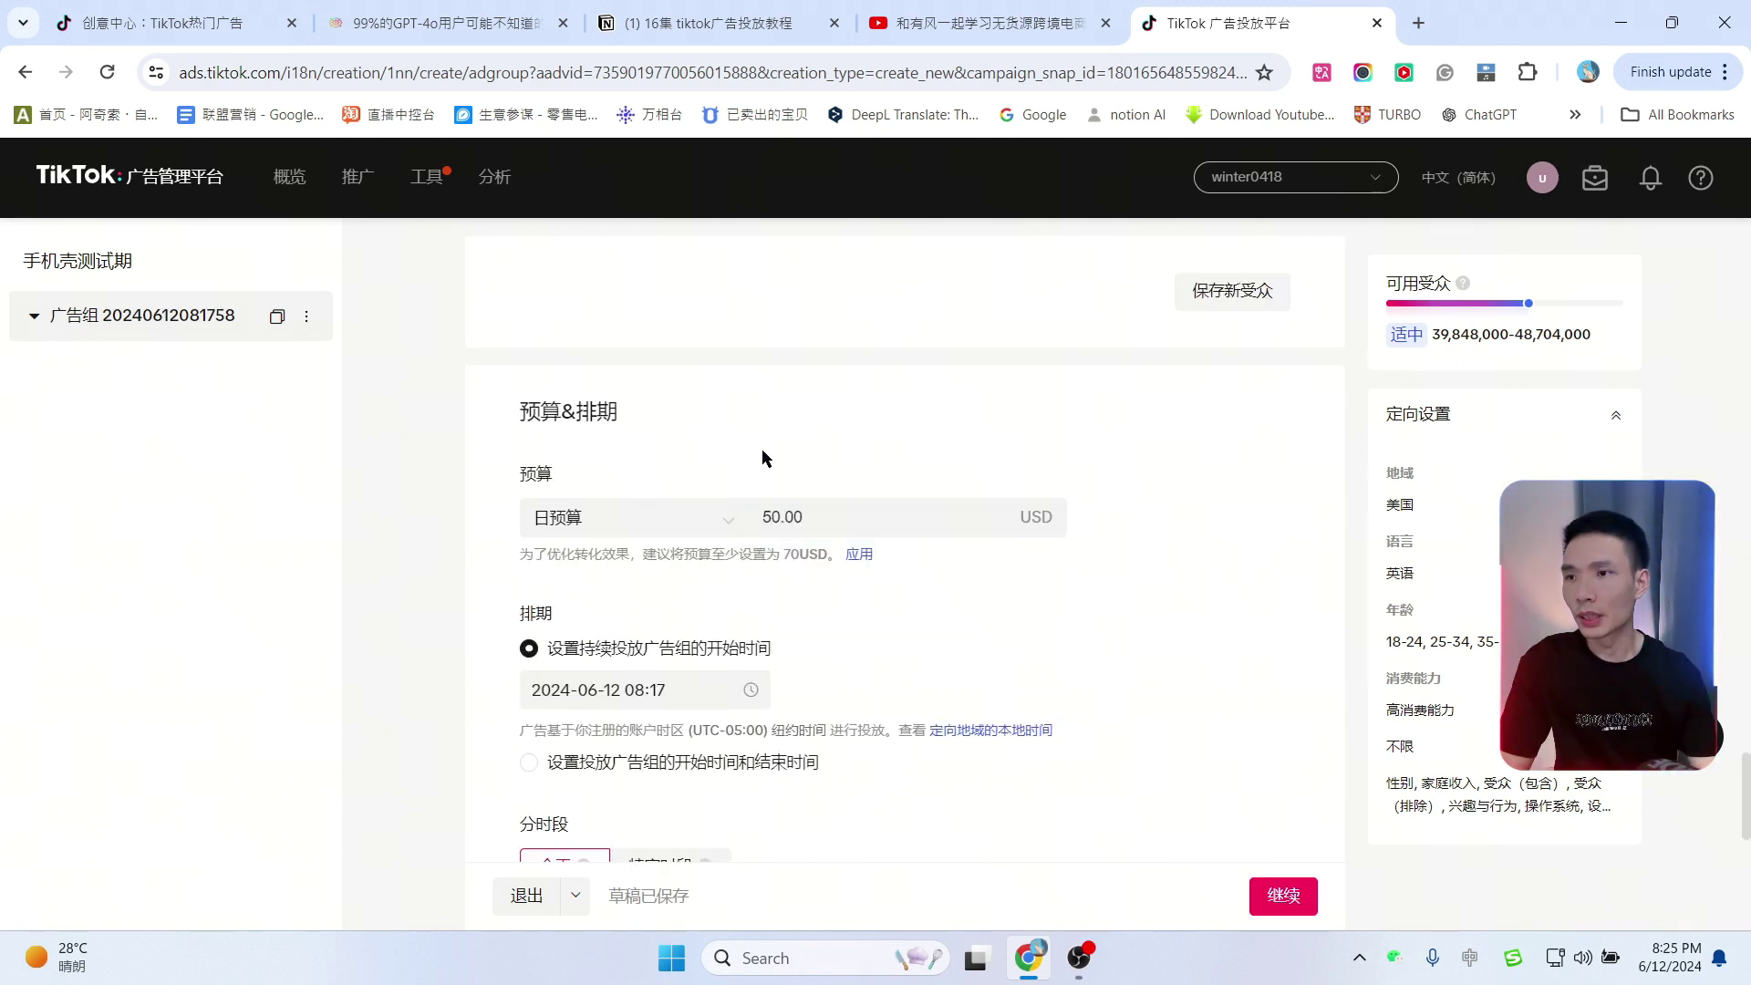
pyautogui.scroll(-2, 1122, 488)
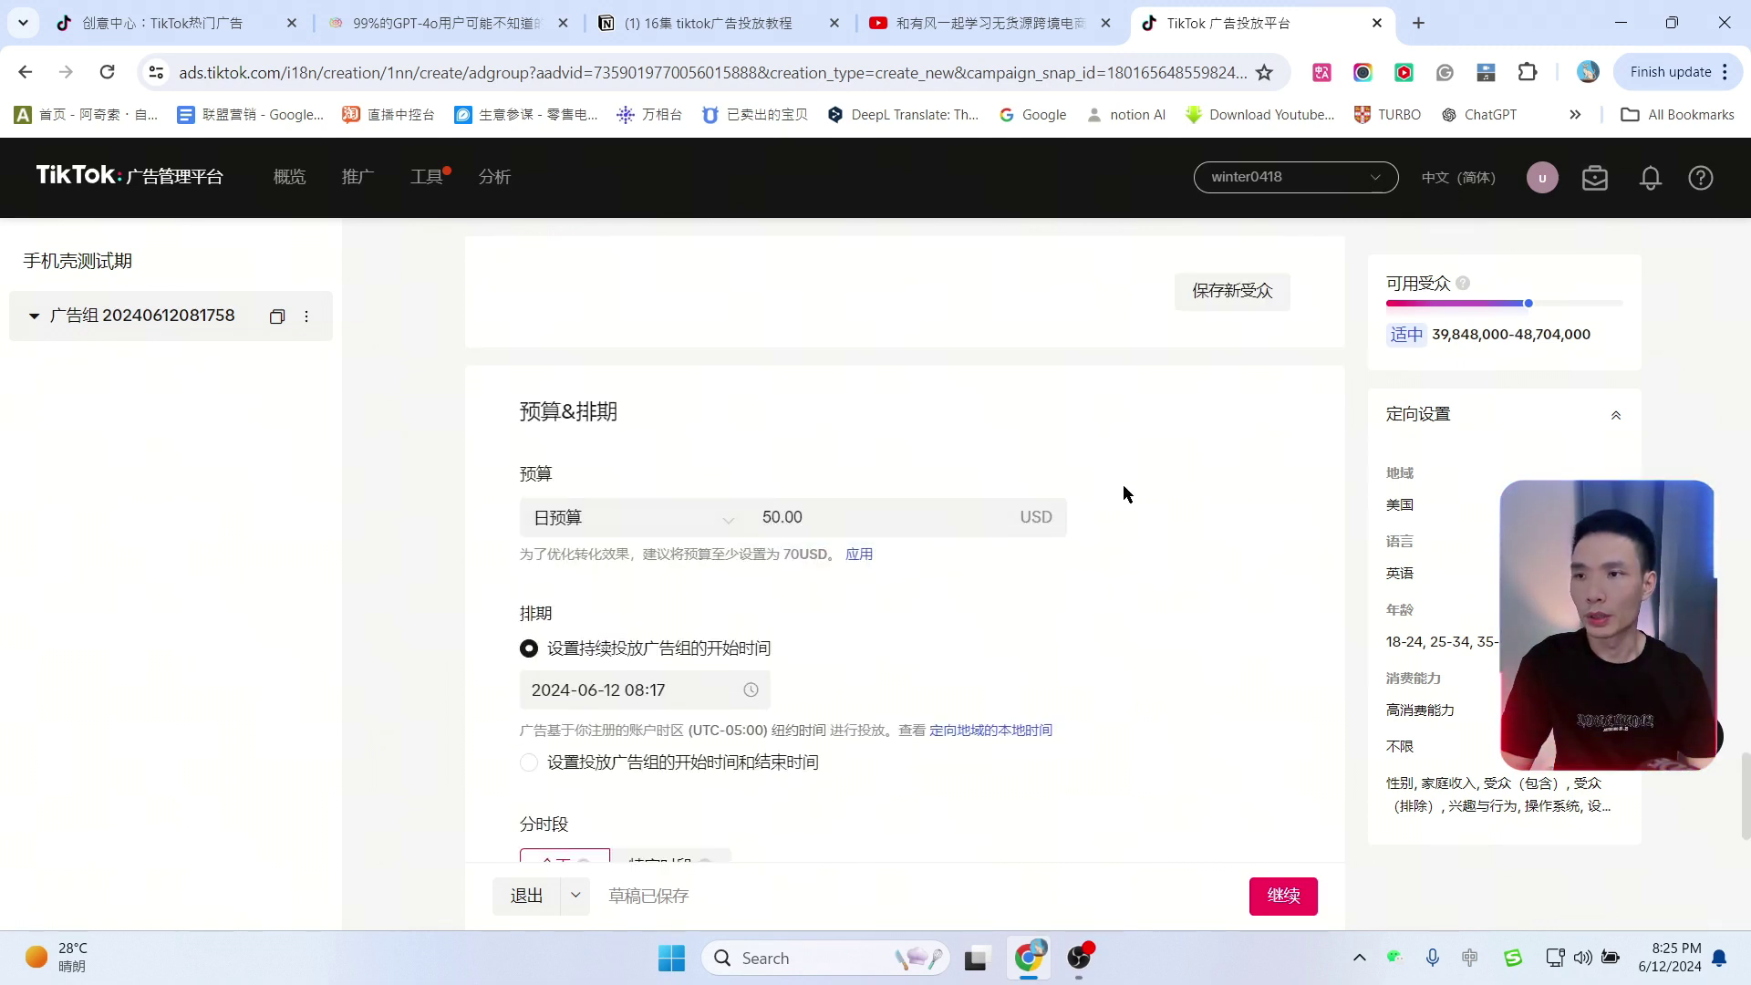
pyautogui.scroll(1, 636, 444)
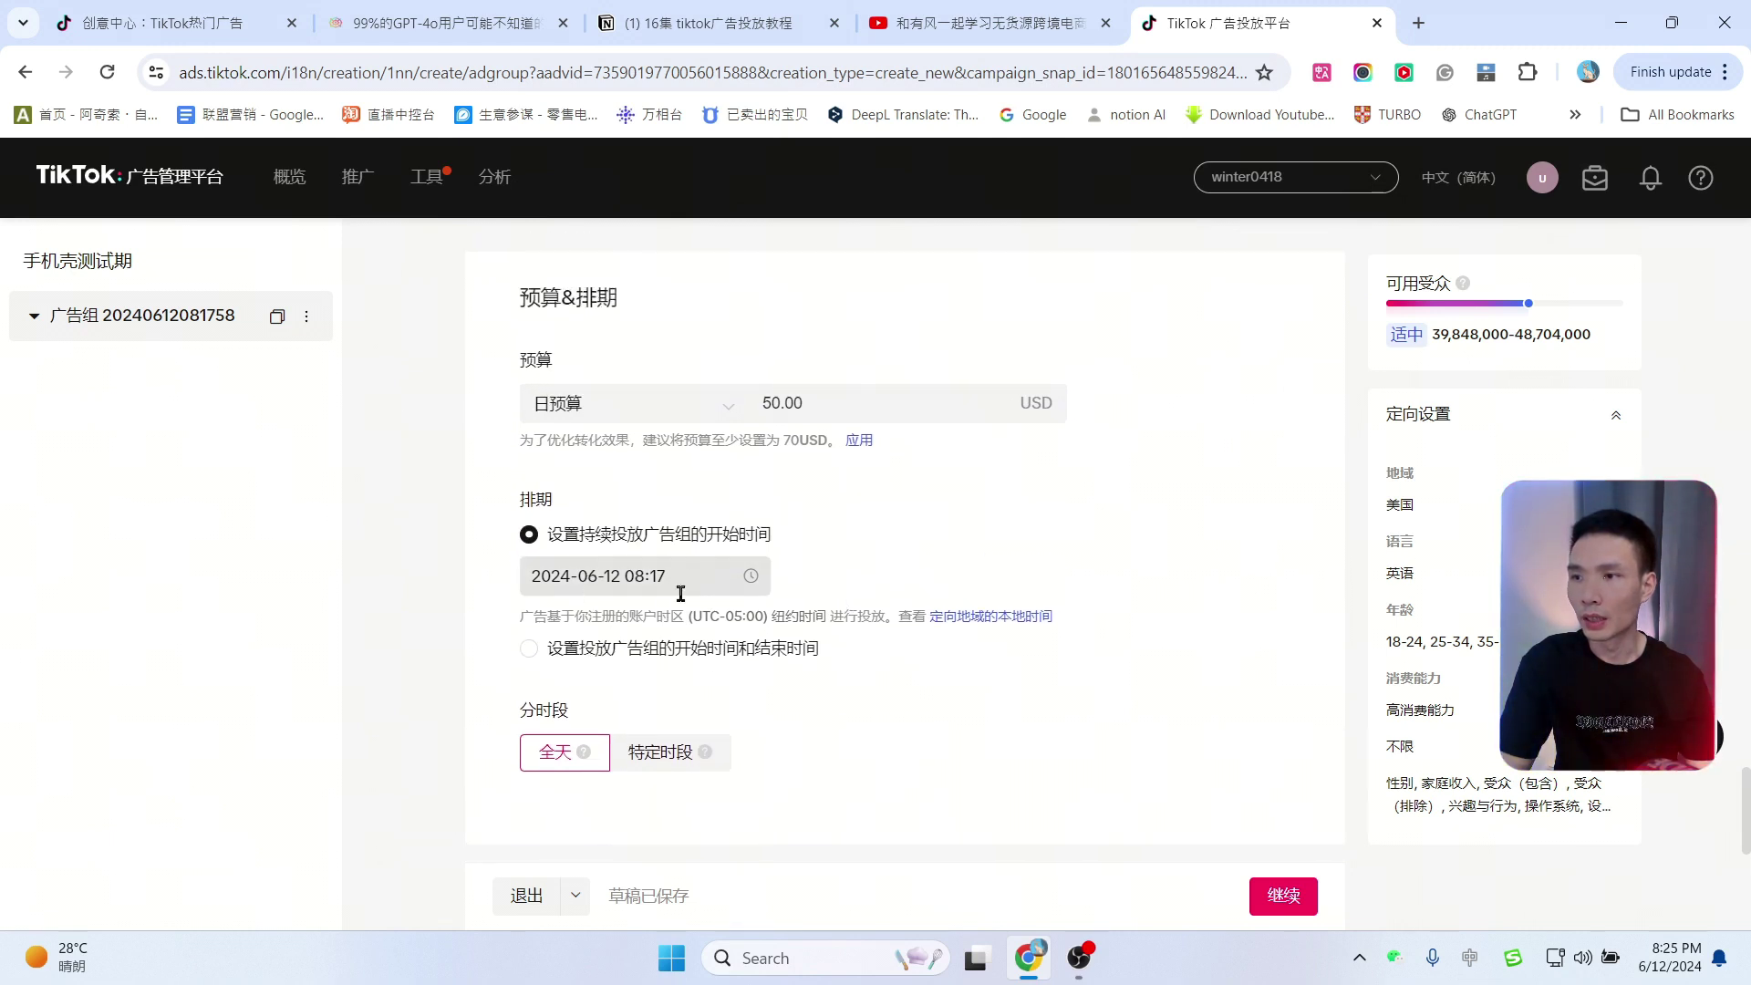
pyautogui.scroll(-1, 583, 588)
pyautogui.click(531, 539)
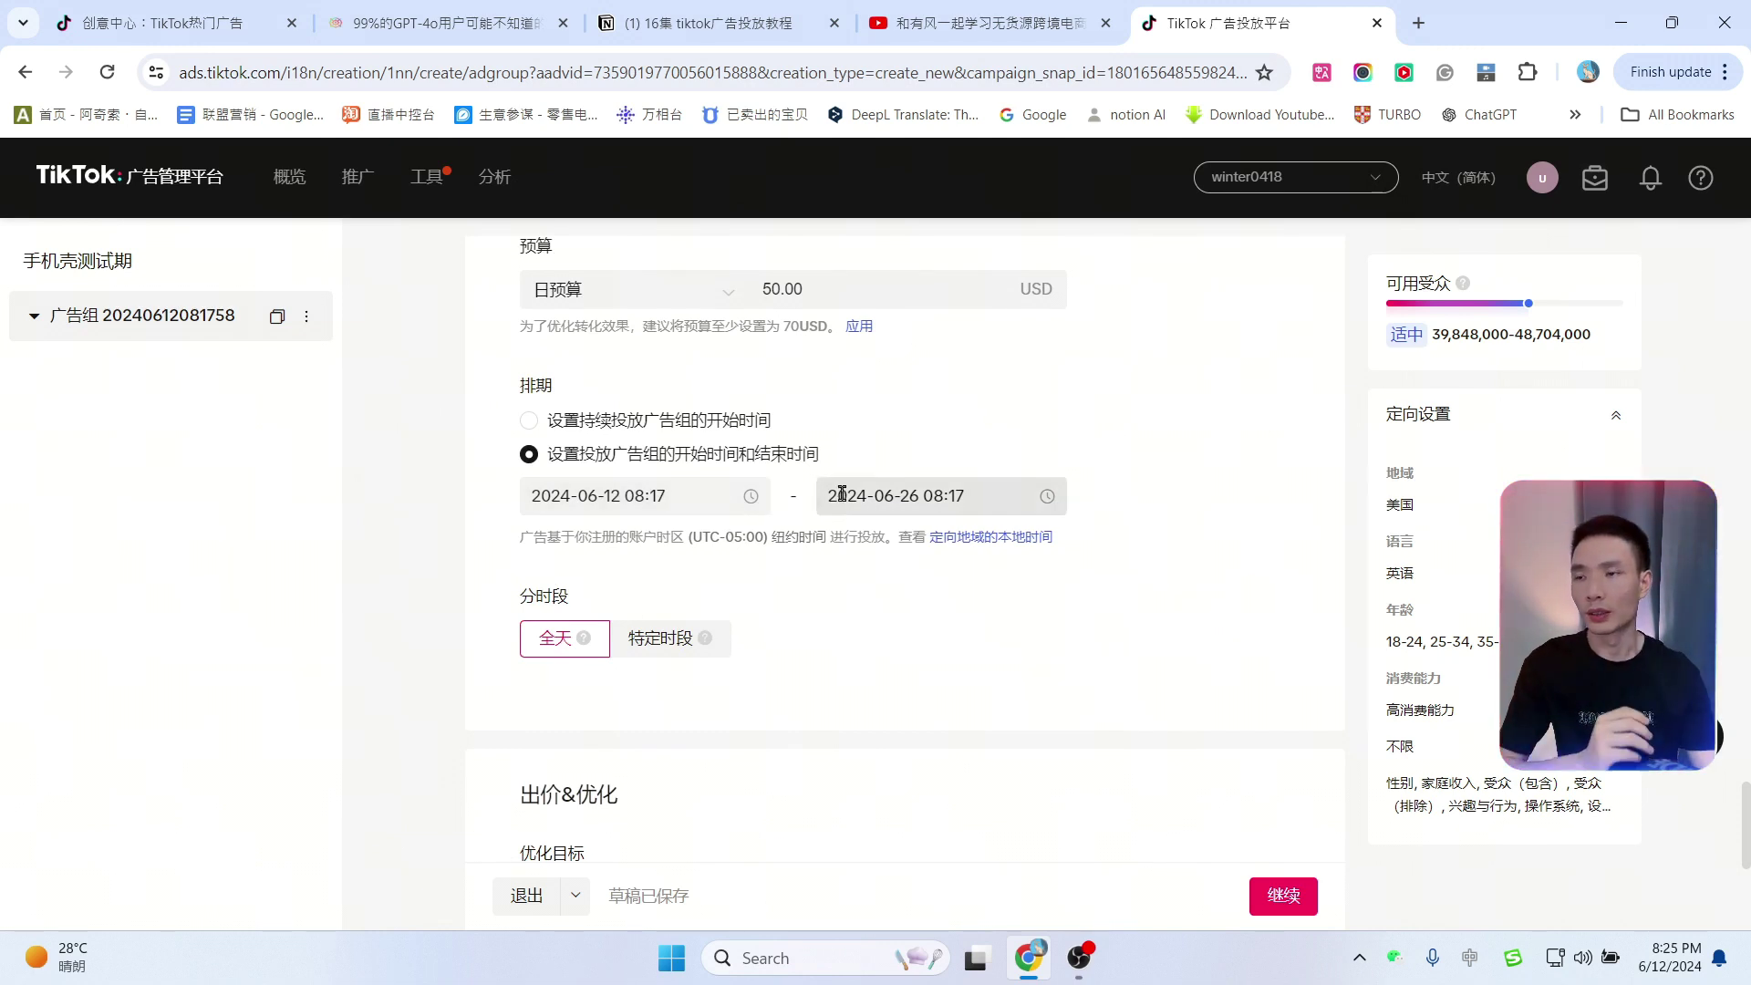
# Step: Change 分时段 to 特定时段 and select 00:00~02:30 and 07:00~24:00 for every day of the week
pyautogui.click(661, 637)
pyautogui.scroll(-2, 763, 520)
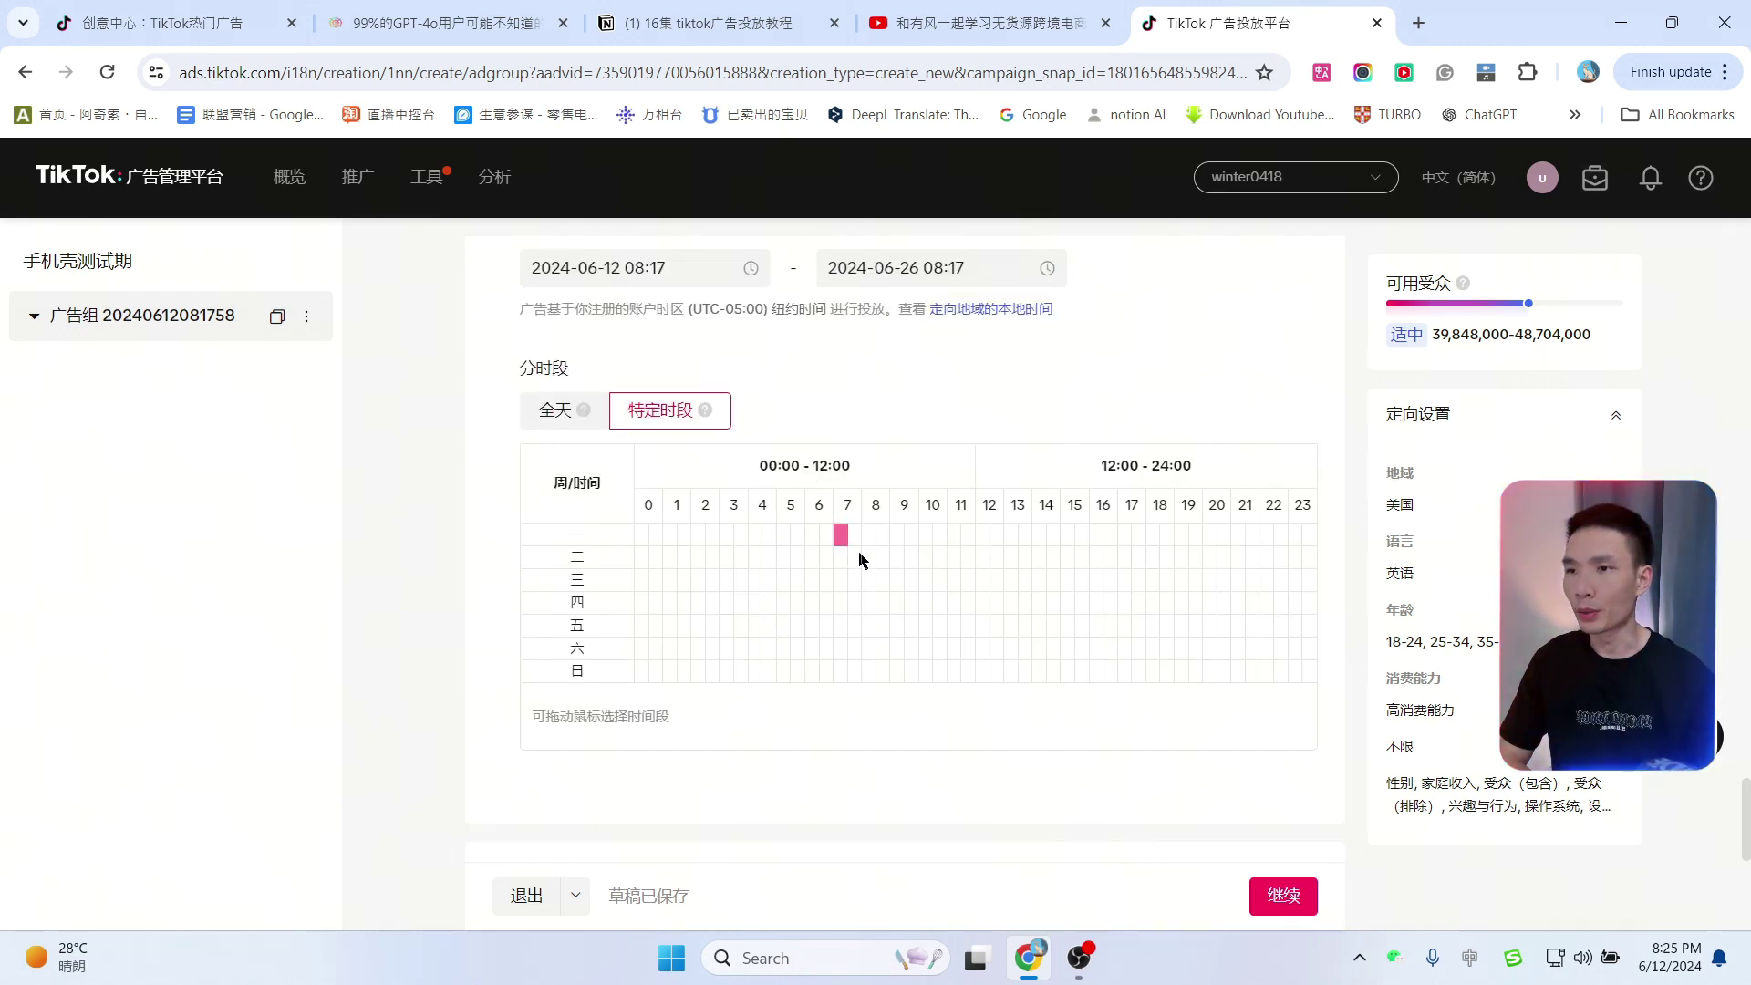
pyautogui.moveTo(860, 560); pyautogui.dragTo(1306, 672)
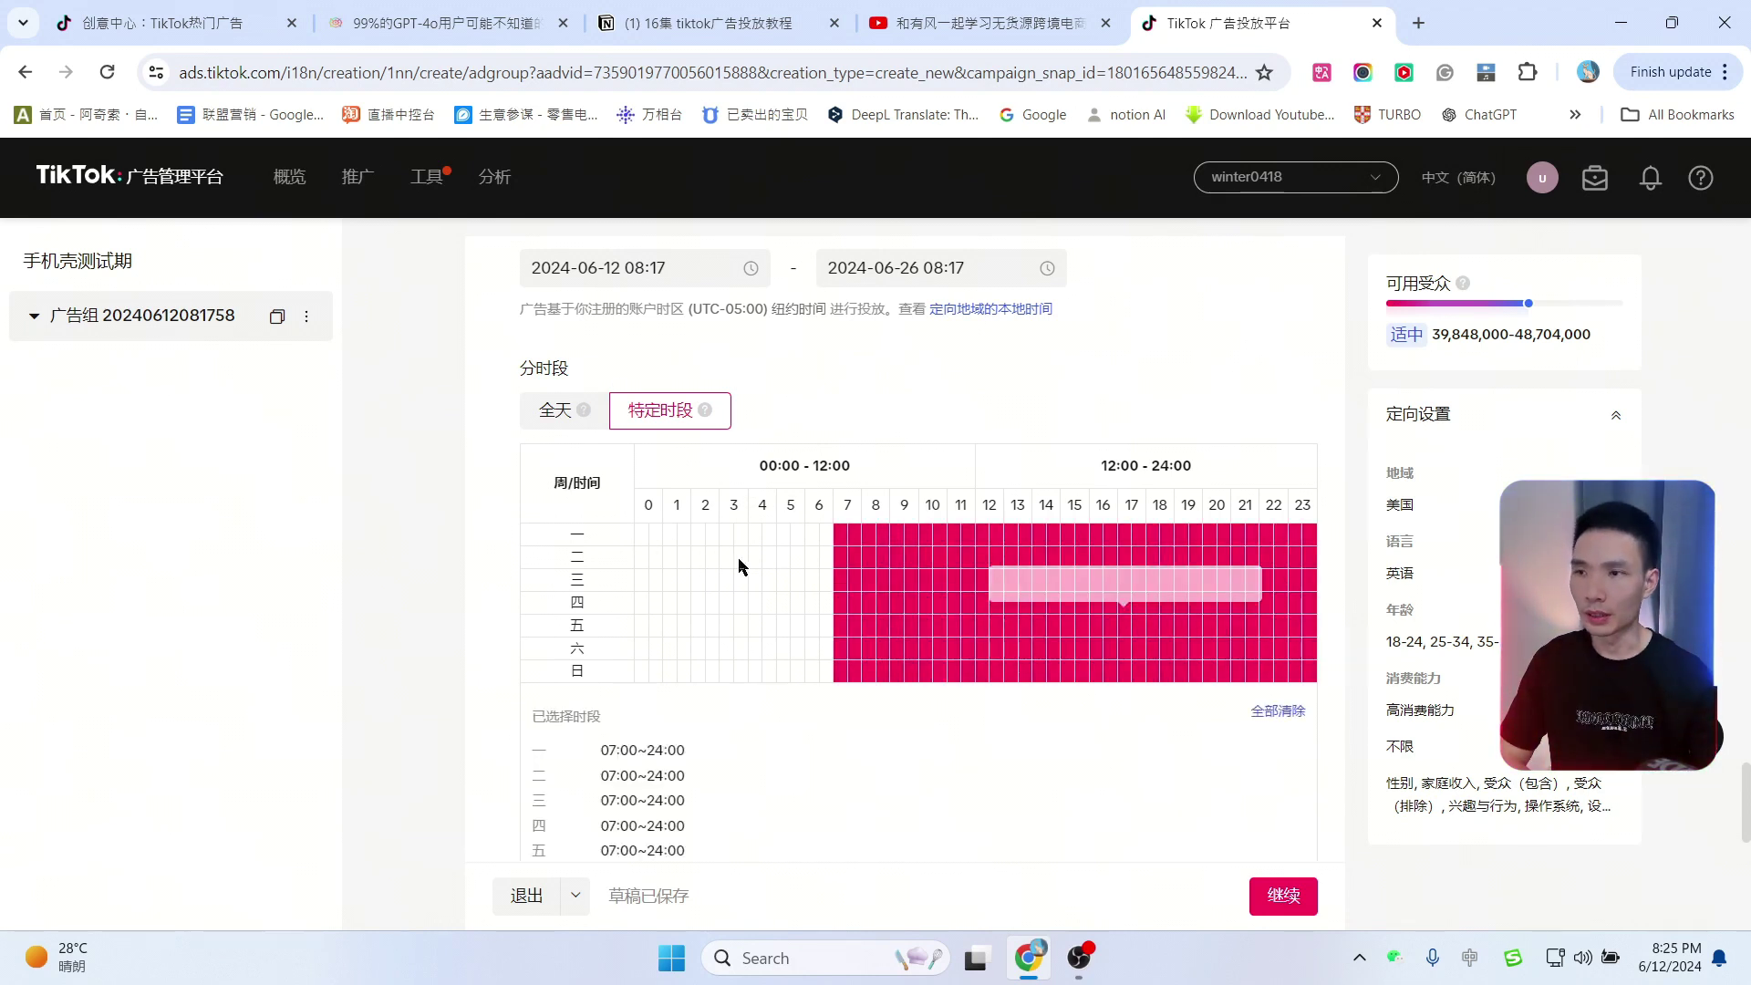
pyautogui.moveTo(642, 529); pyautogui.dragTo(704, 682)
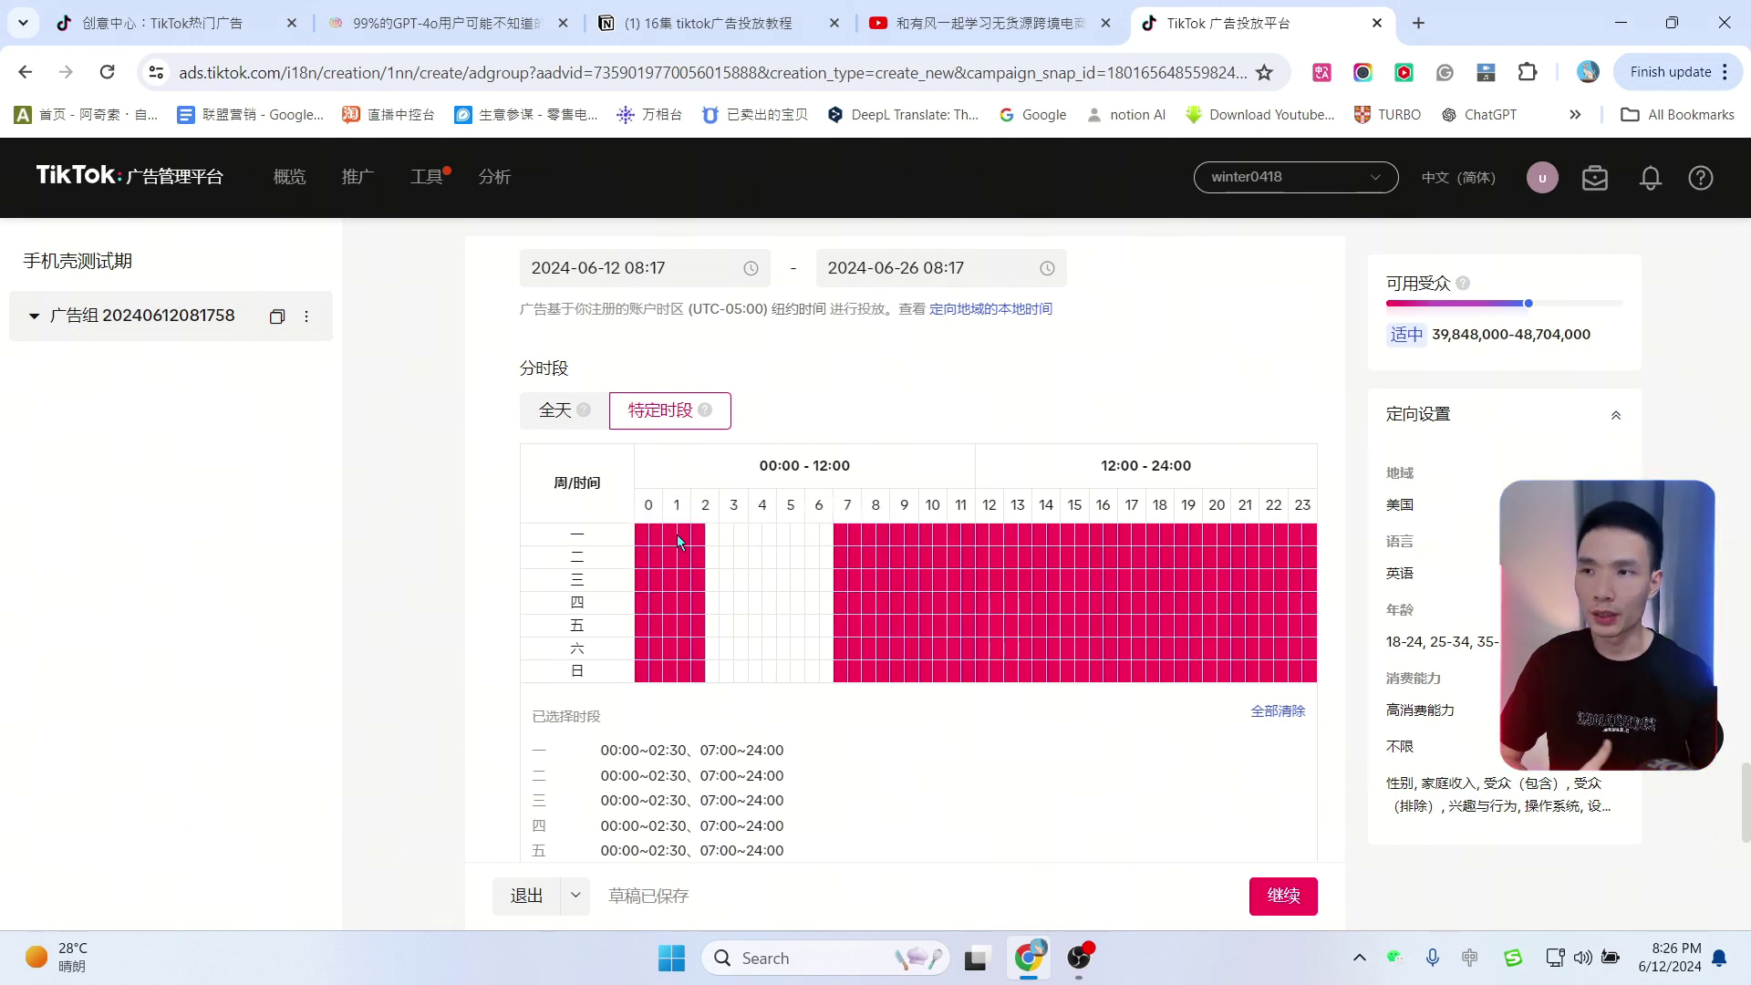
# Step: Choose 转化 as the 优化目标 under 出价&优化 and set 目标 CPA to 20 USD per conversion
pyautogui.scroll(-6, 957, 598)
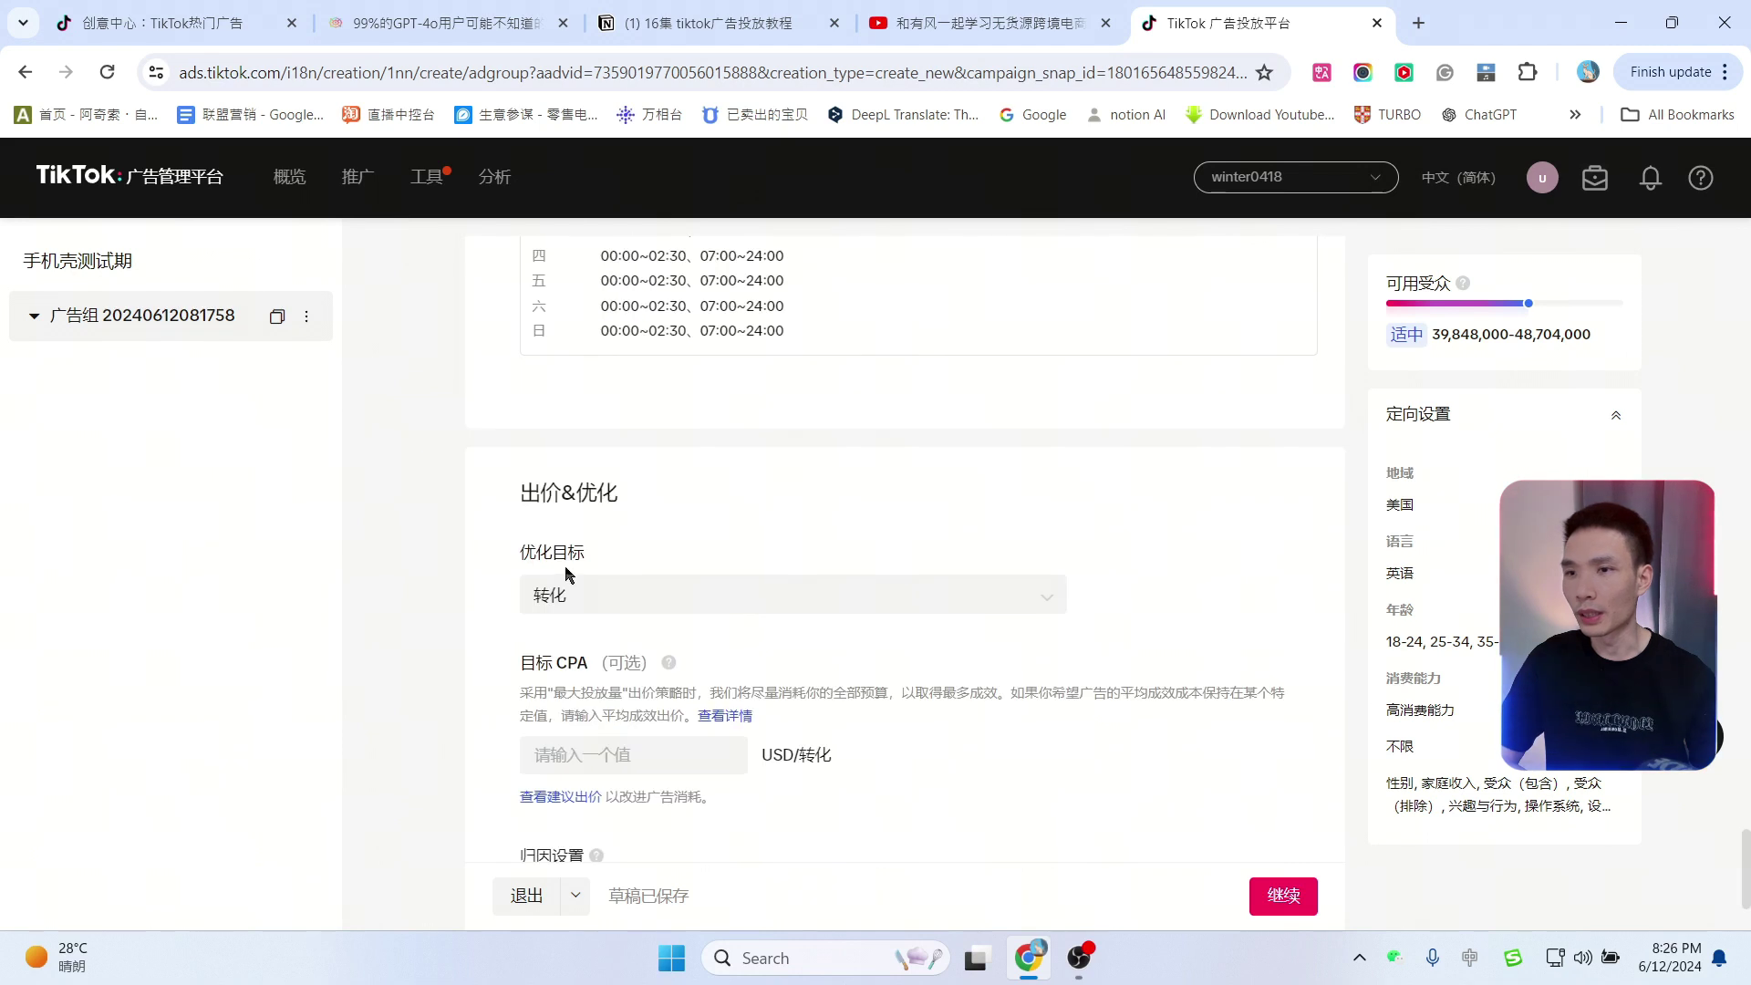
pyautogui.click(701, 600)
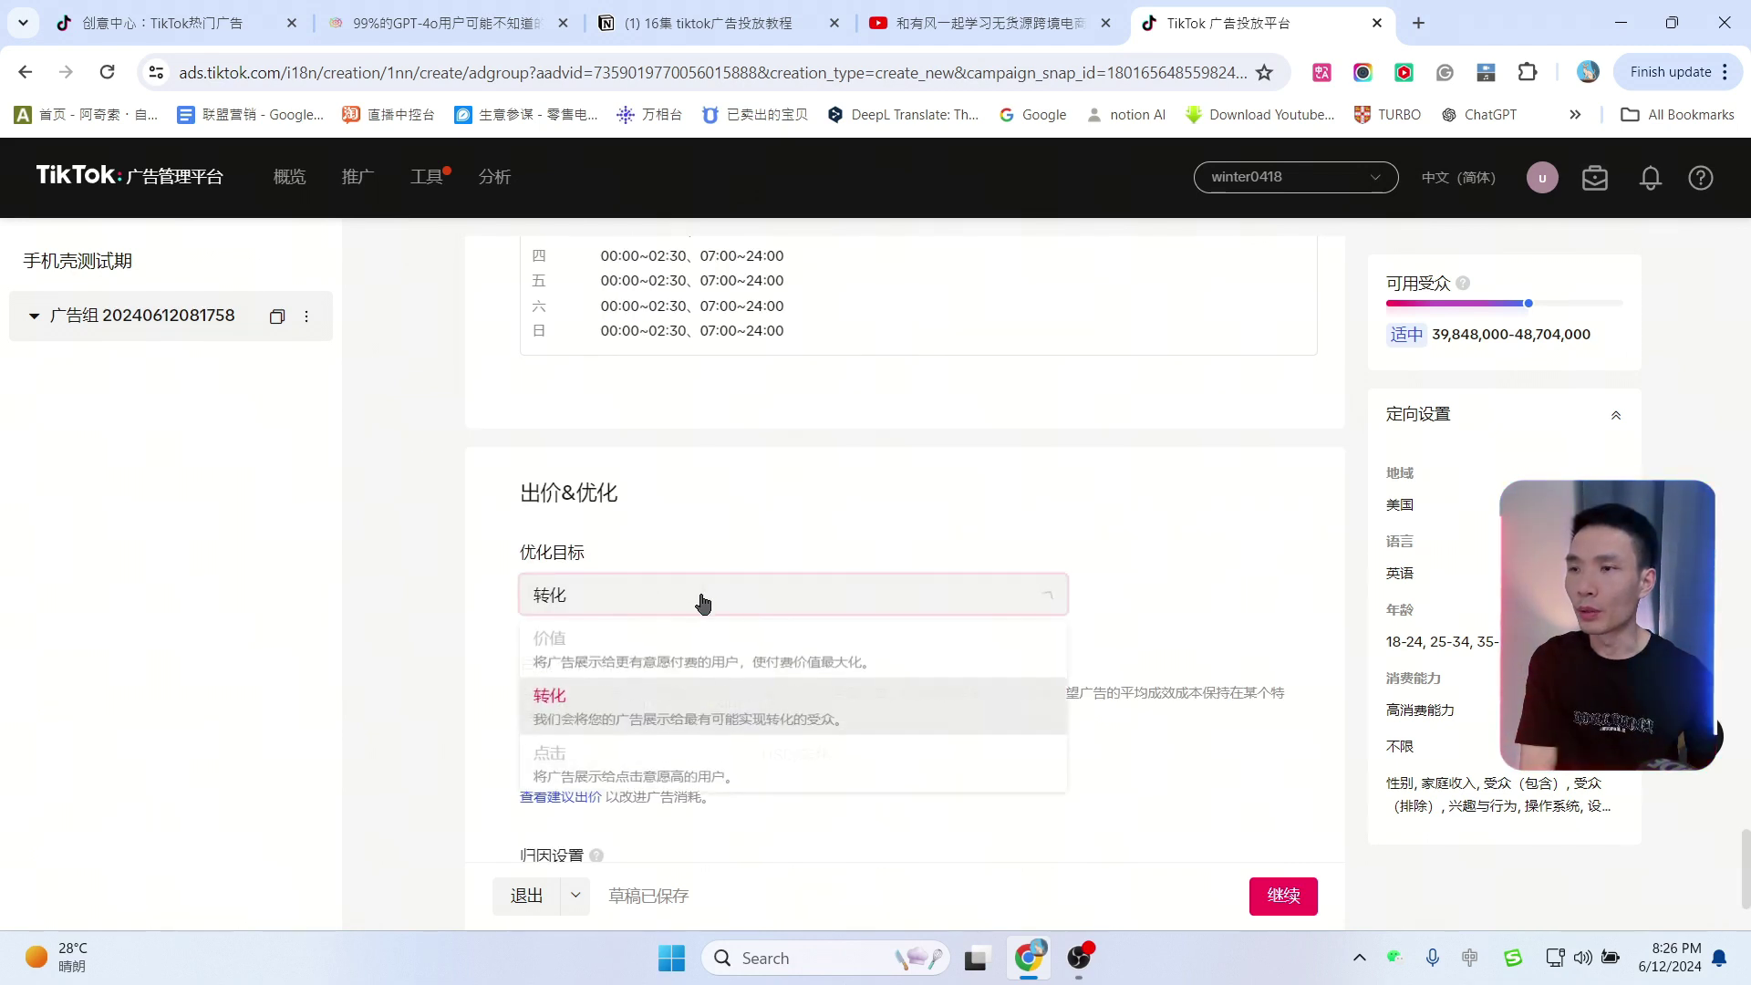
pyautogui.click(588, 725)
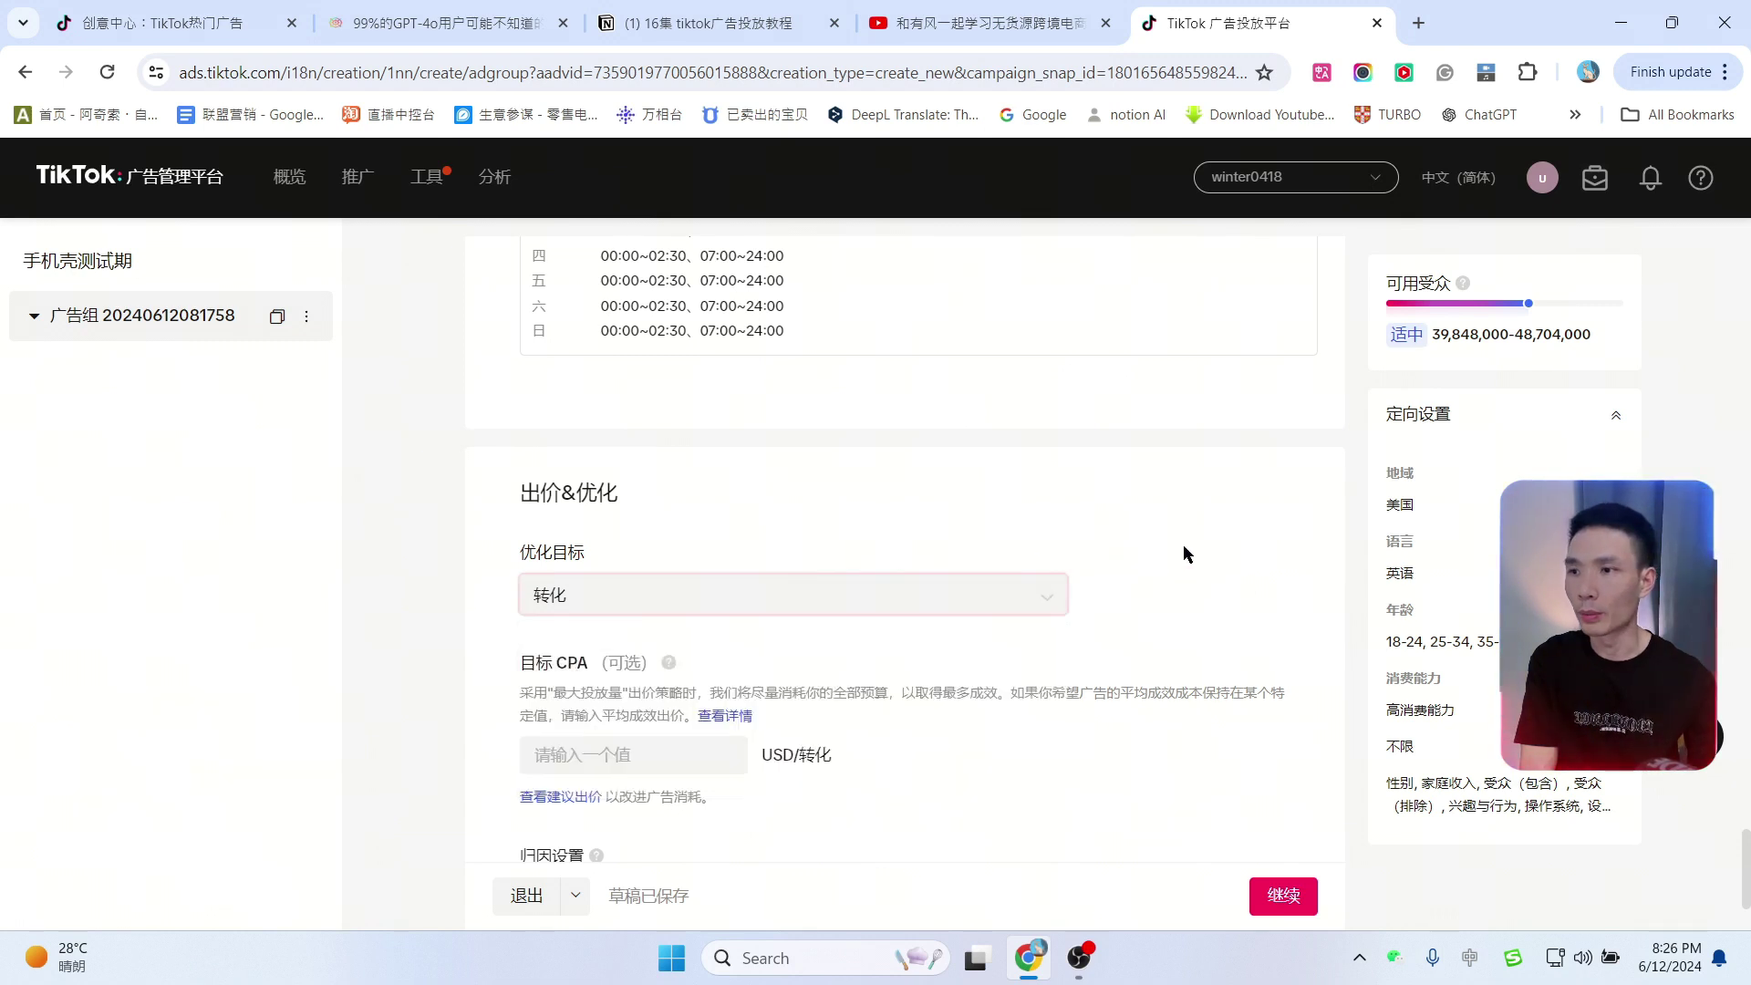
pyautogui.scroll(-2, 1183, 553)
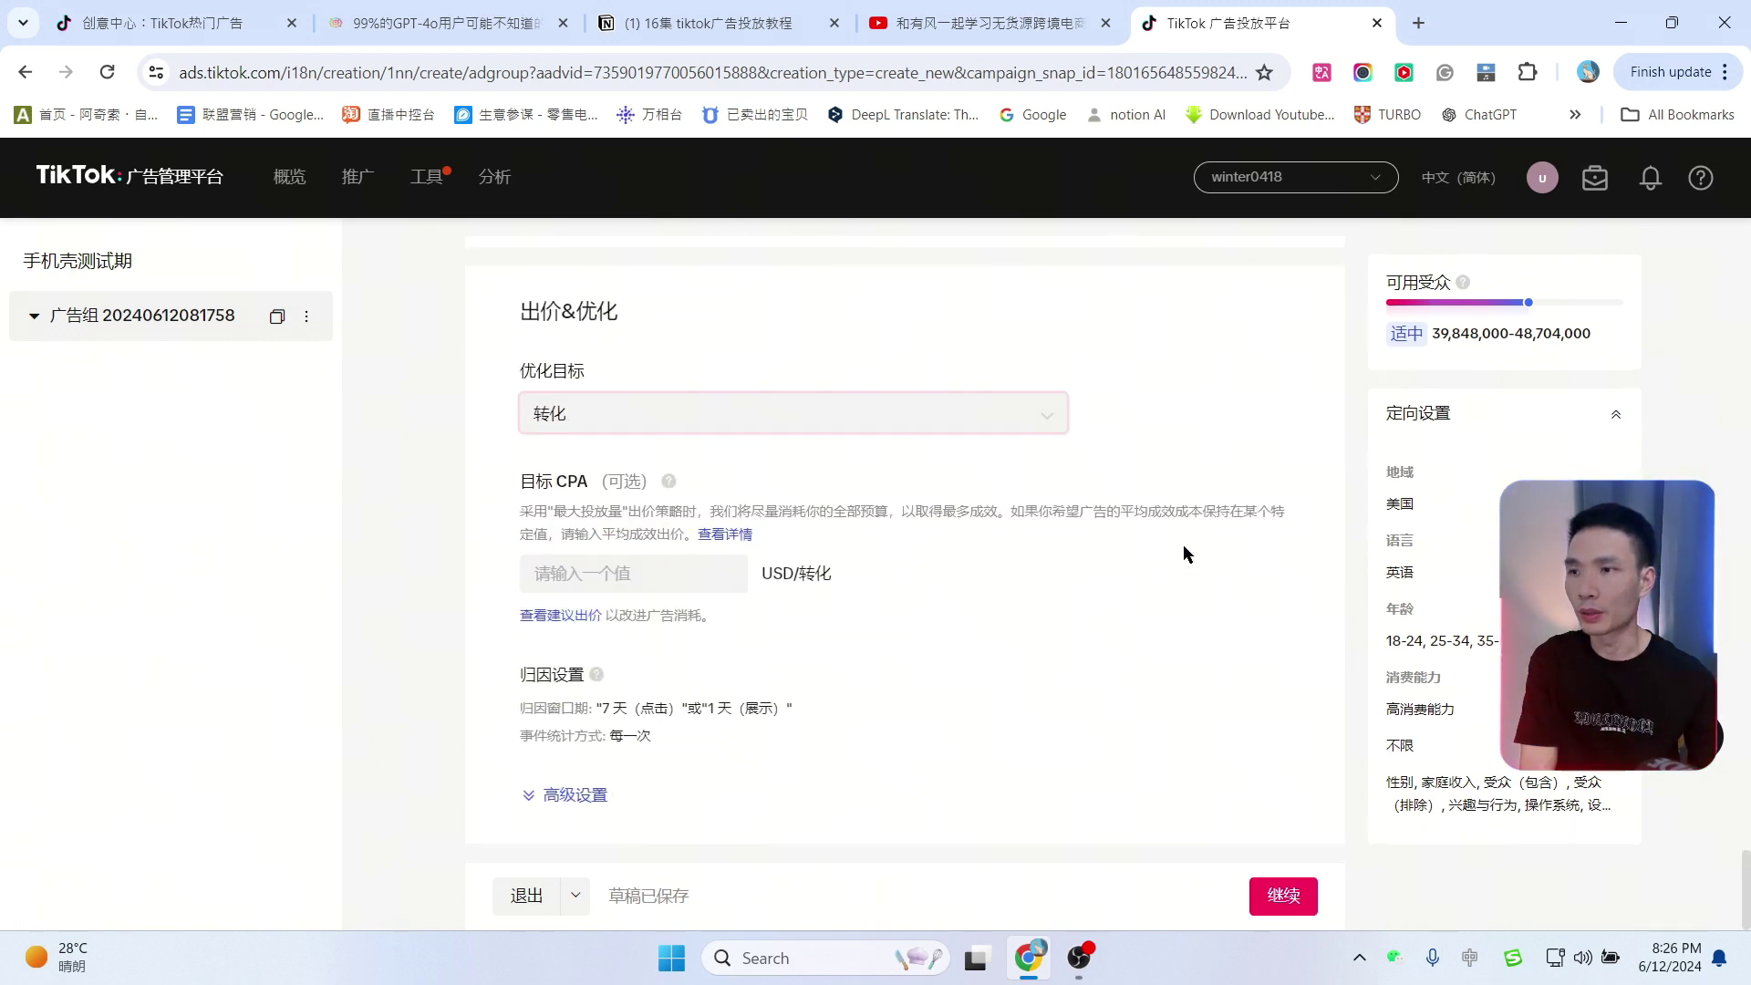
pyautogui.click(627, 580)
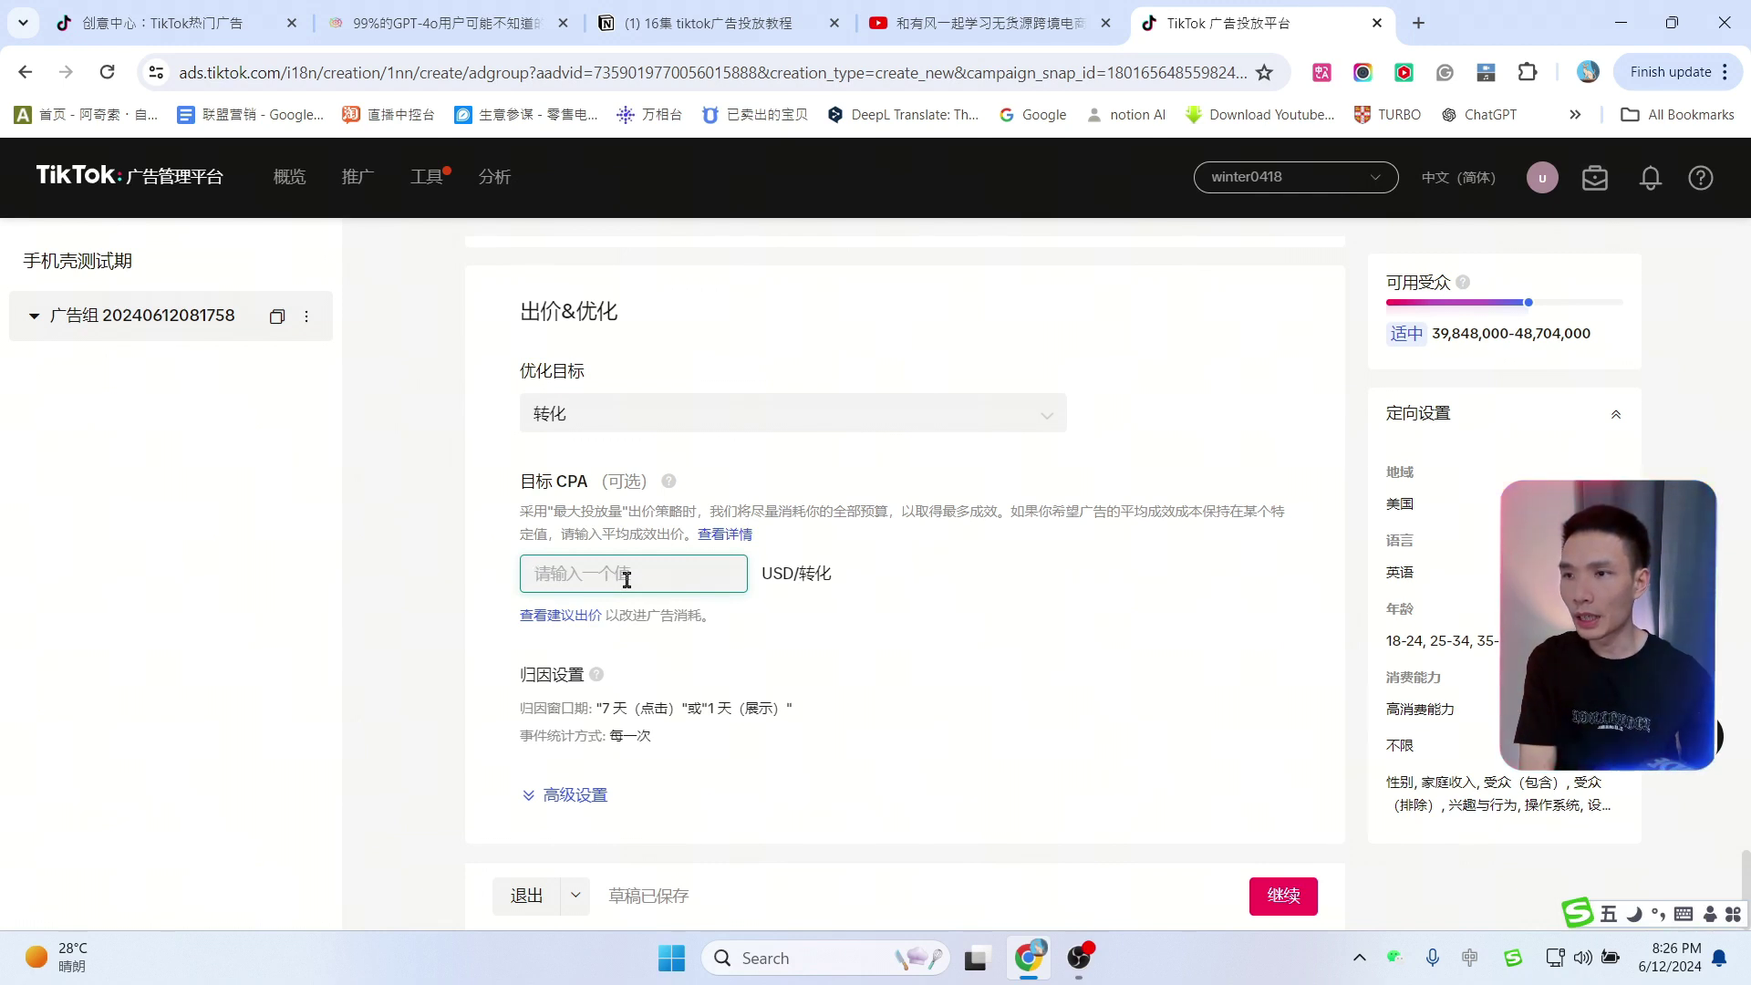
pyautogui.write('20')
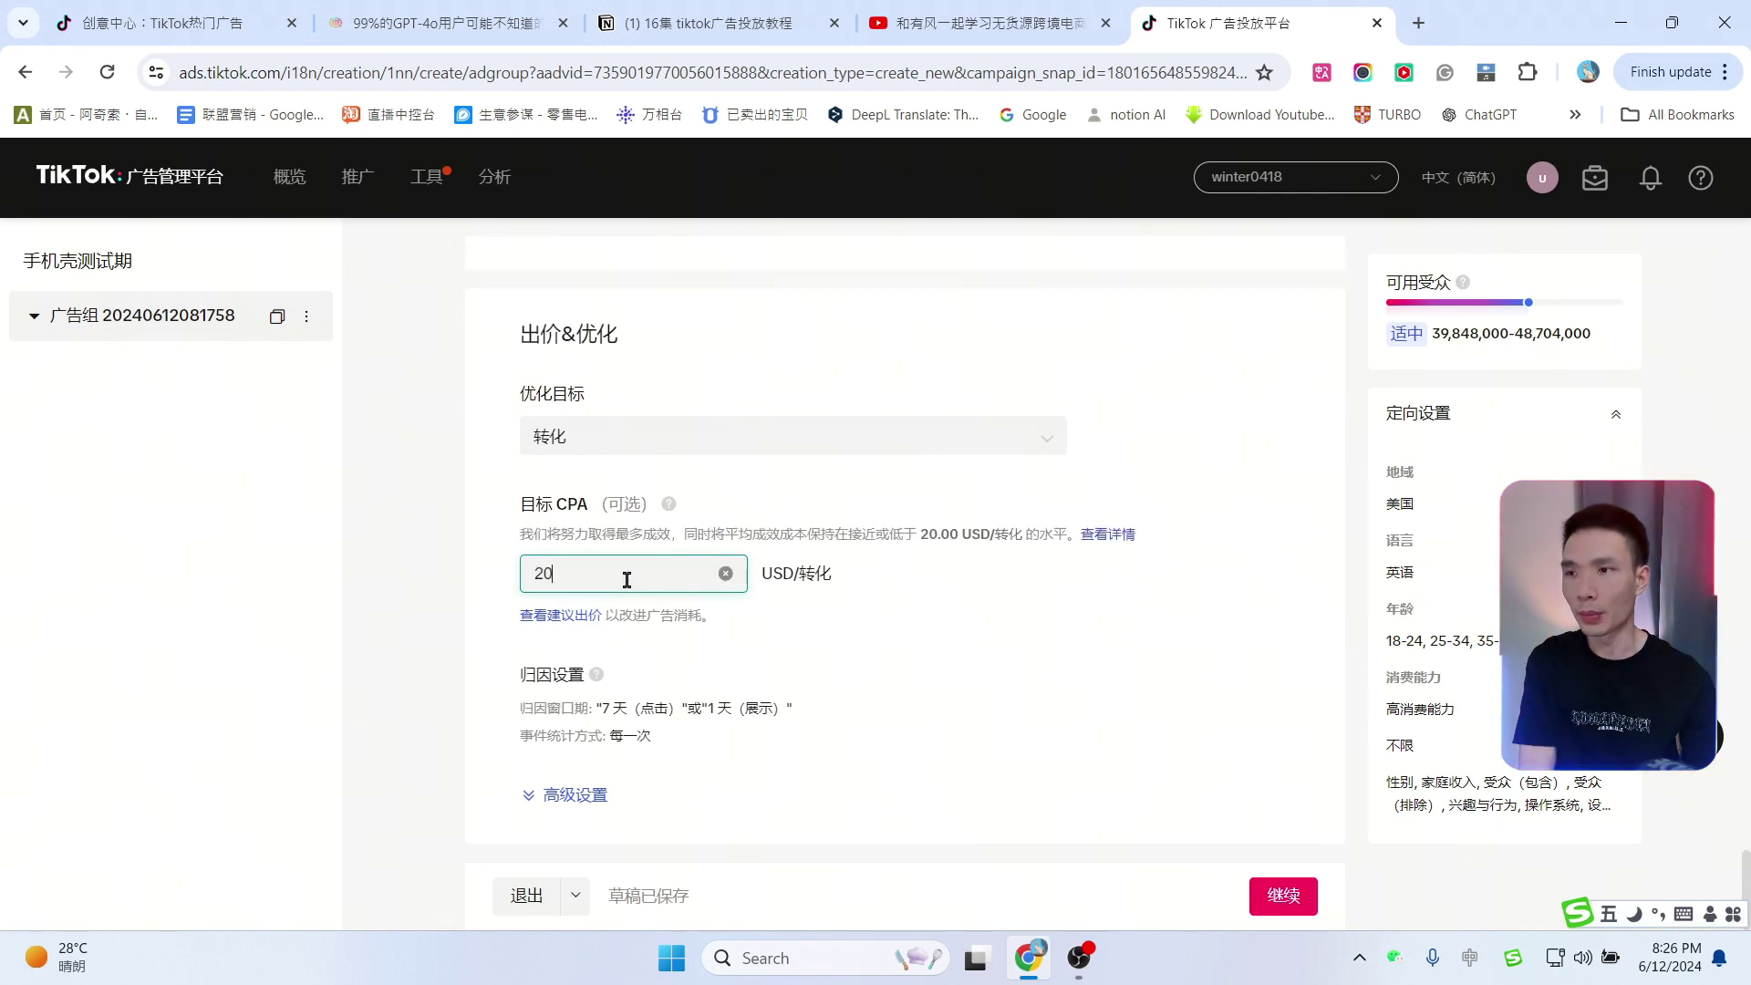
# Step: Expand 高级设置 under 出价&优化 and clear the 目标 CPA value so that the field is empty
pyautogui.click(574, 795)
pyautogui.scroll(-1, 752, 654)
pyautogui.scroll(-3, 751, 654)
pyautogui.scroll(4, 748, 644)
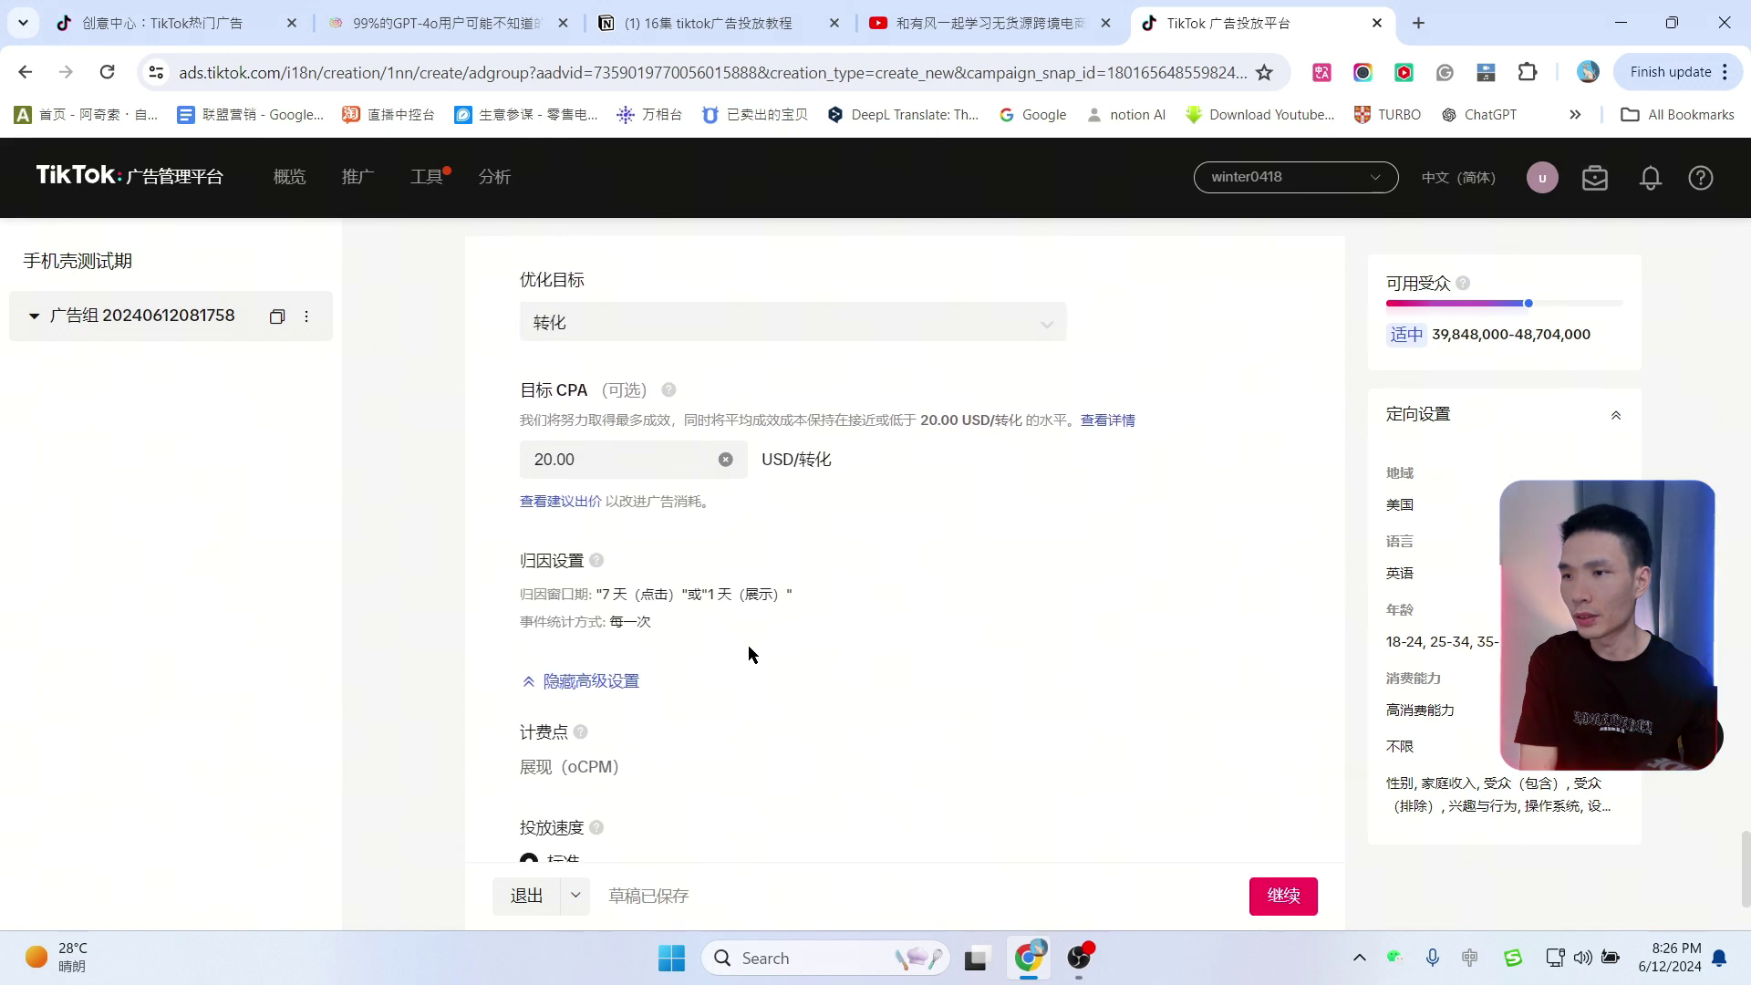
pyautogui.moveTo(584, 573); pyautogui.dragTo(476, 573)
pyautogui.press('BackSpace')
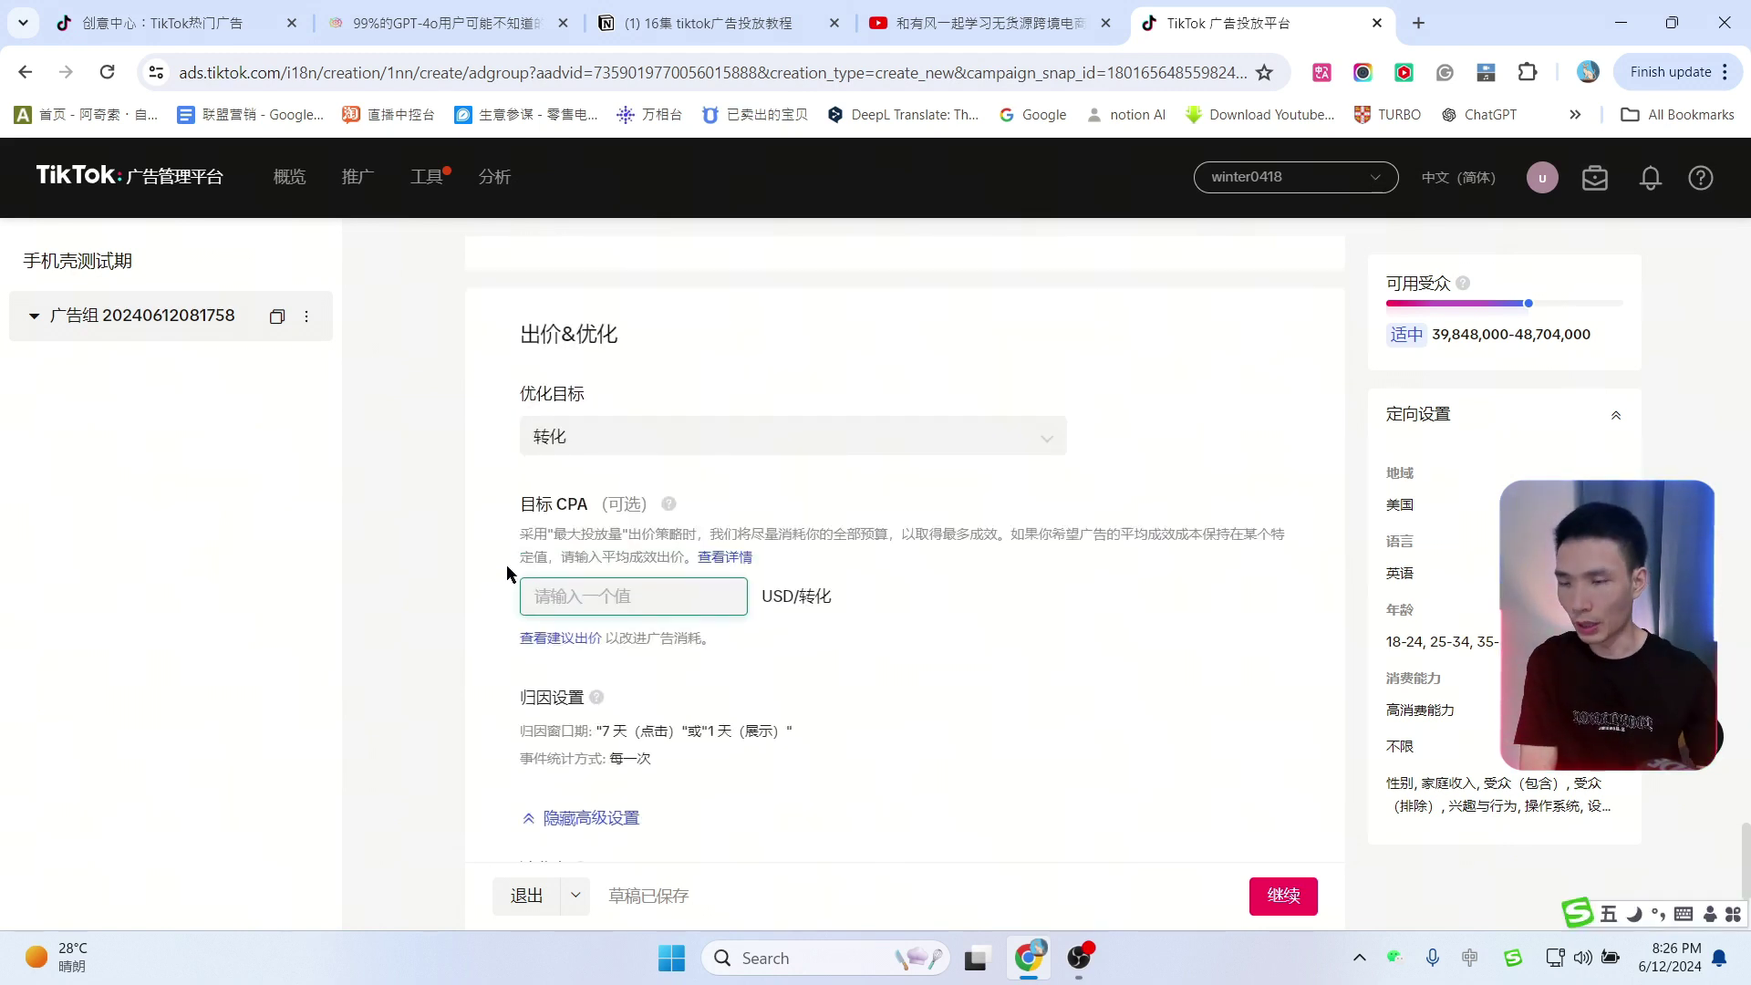
pyautogui.click(944, 625)
# Step: Review the attribution, billing and delivery-speed settings, and continue to the ad creation page
pyautogui.scroll(-2, 371, 605)
pyautogui.moveTo(584, 527)
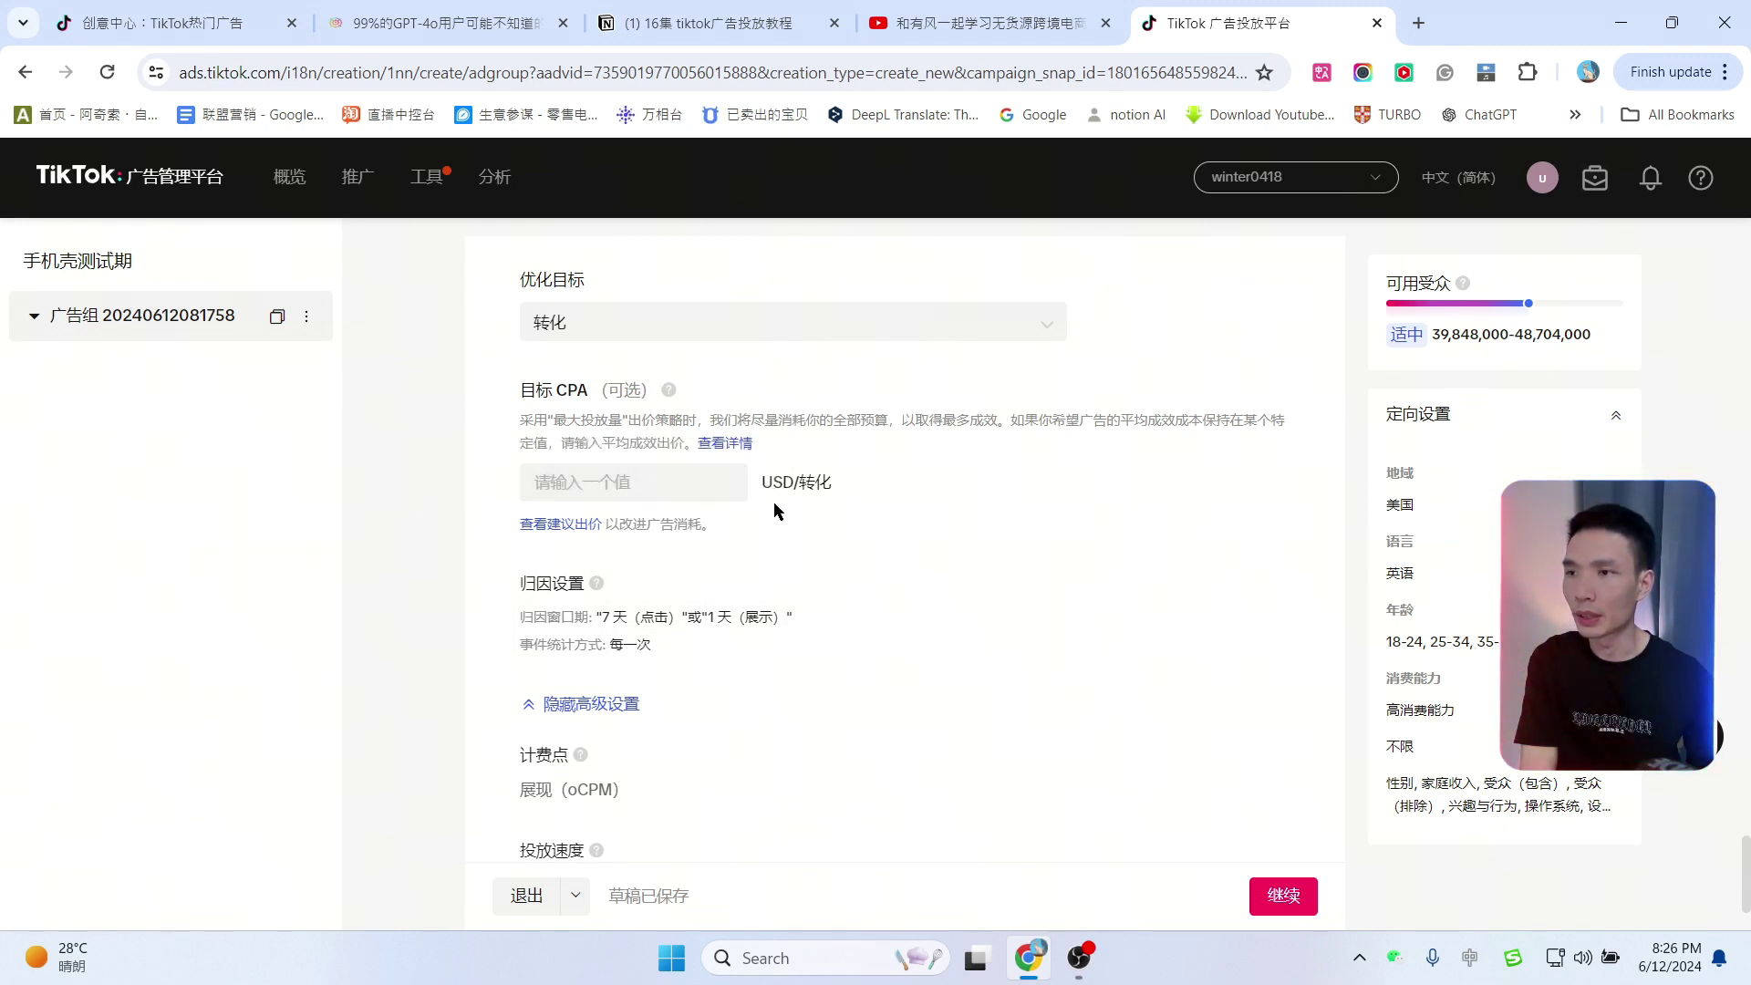
pyautogui.scroll(-1, 972, 549)
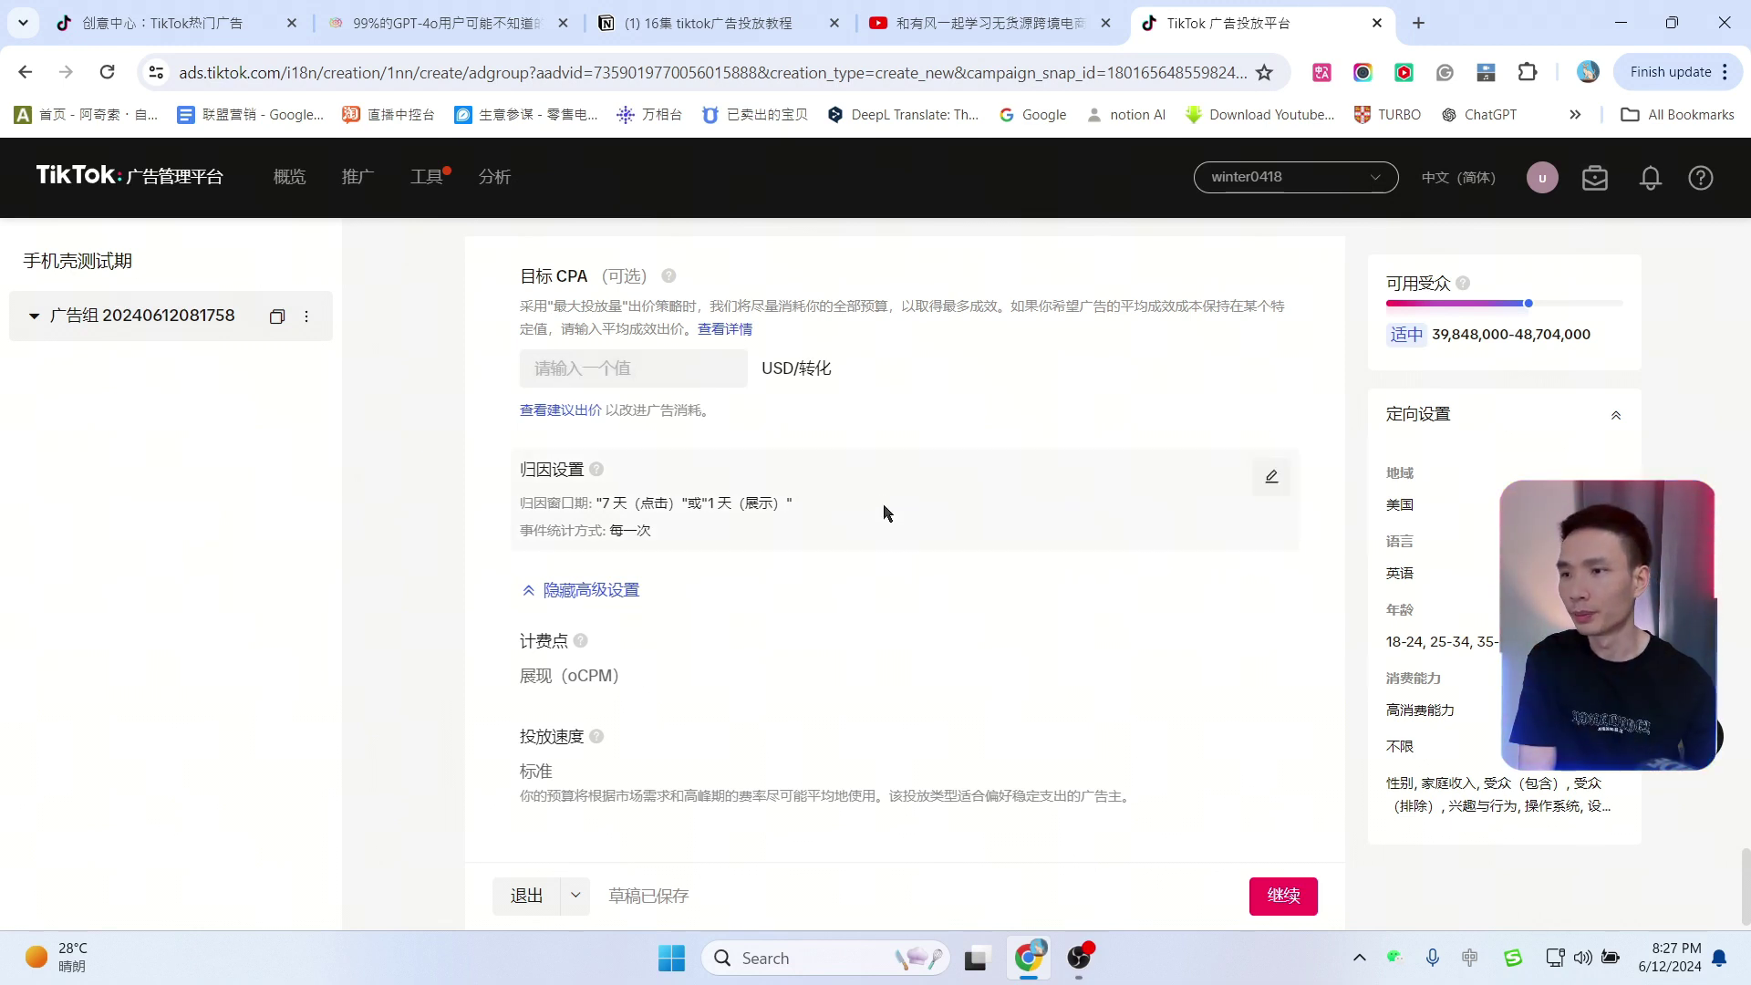
pyautogui.scroll(-1, 883, 512)
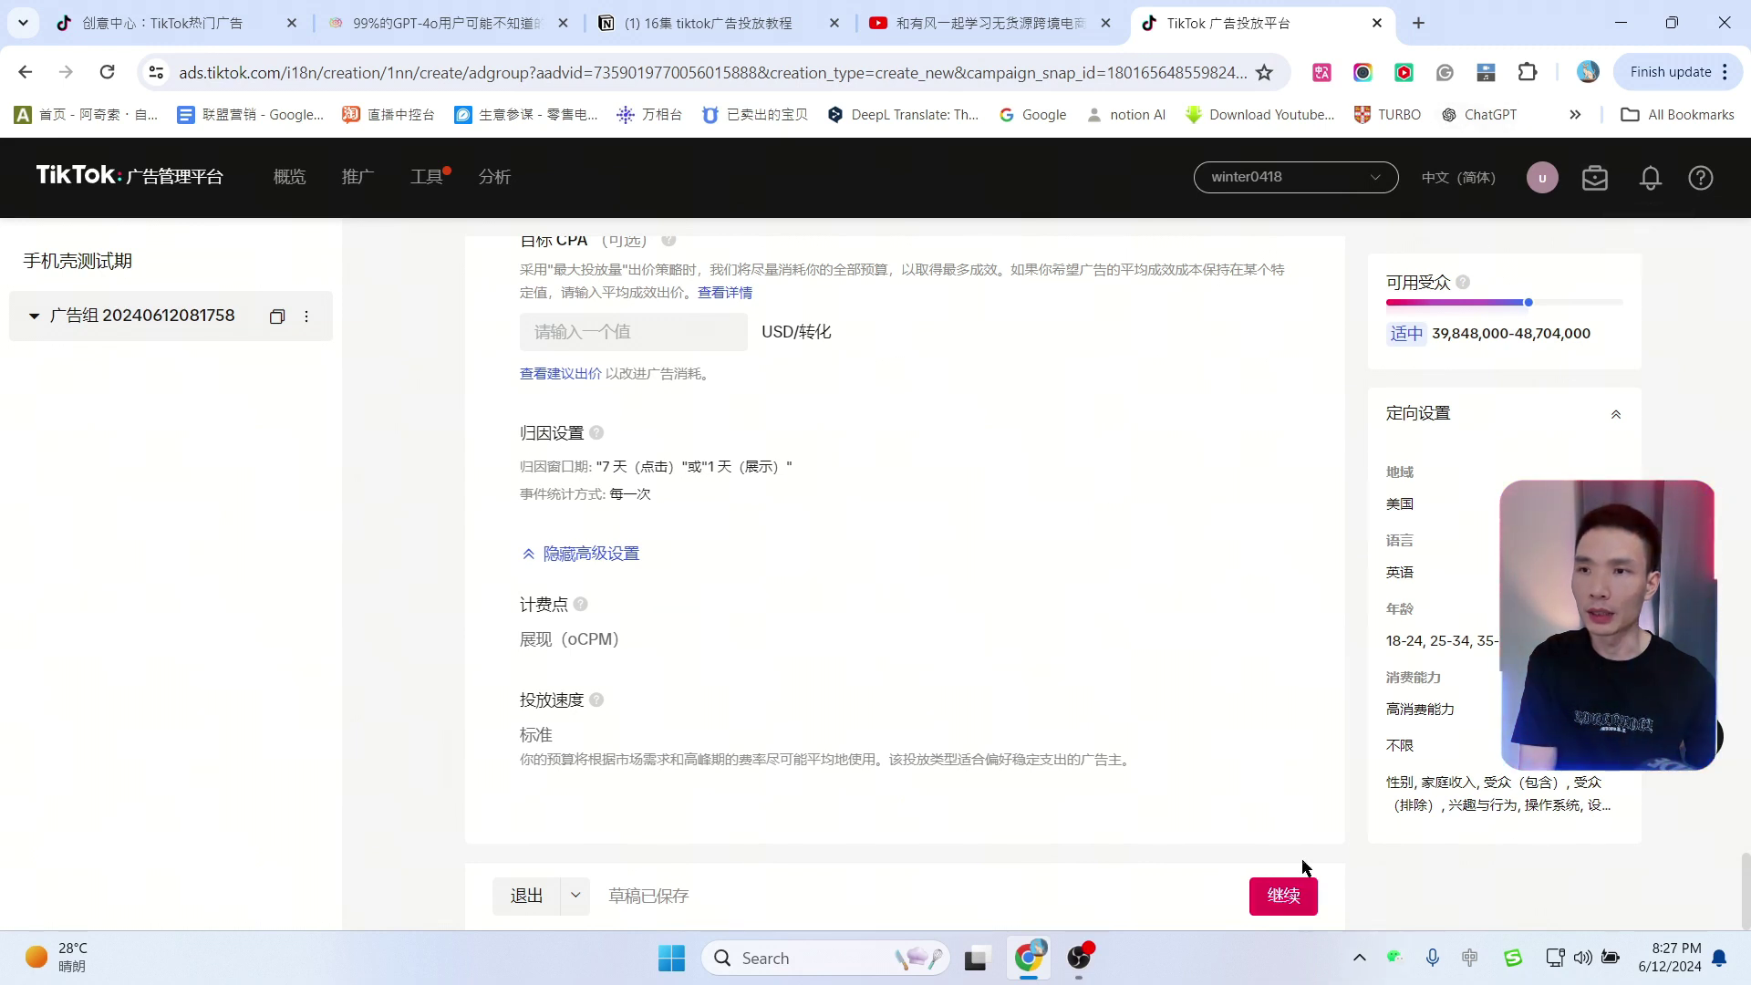
pyautogui.click(1286, 895)
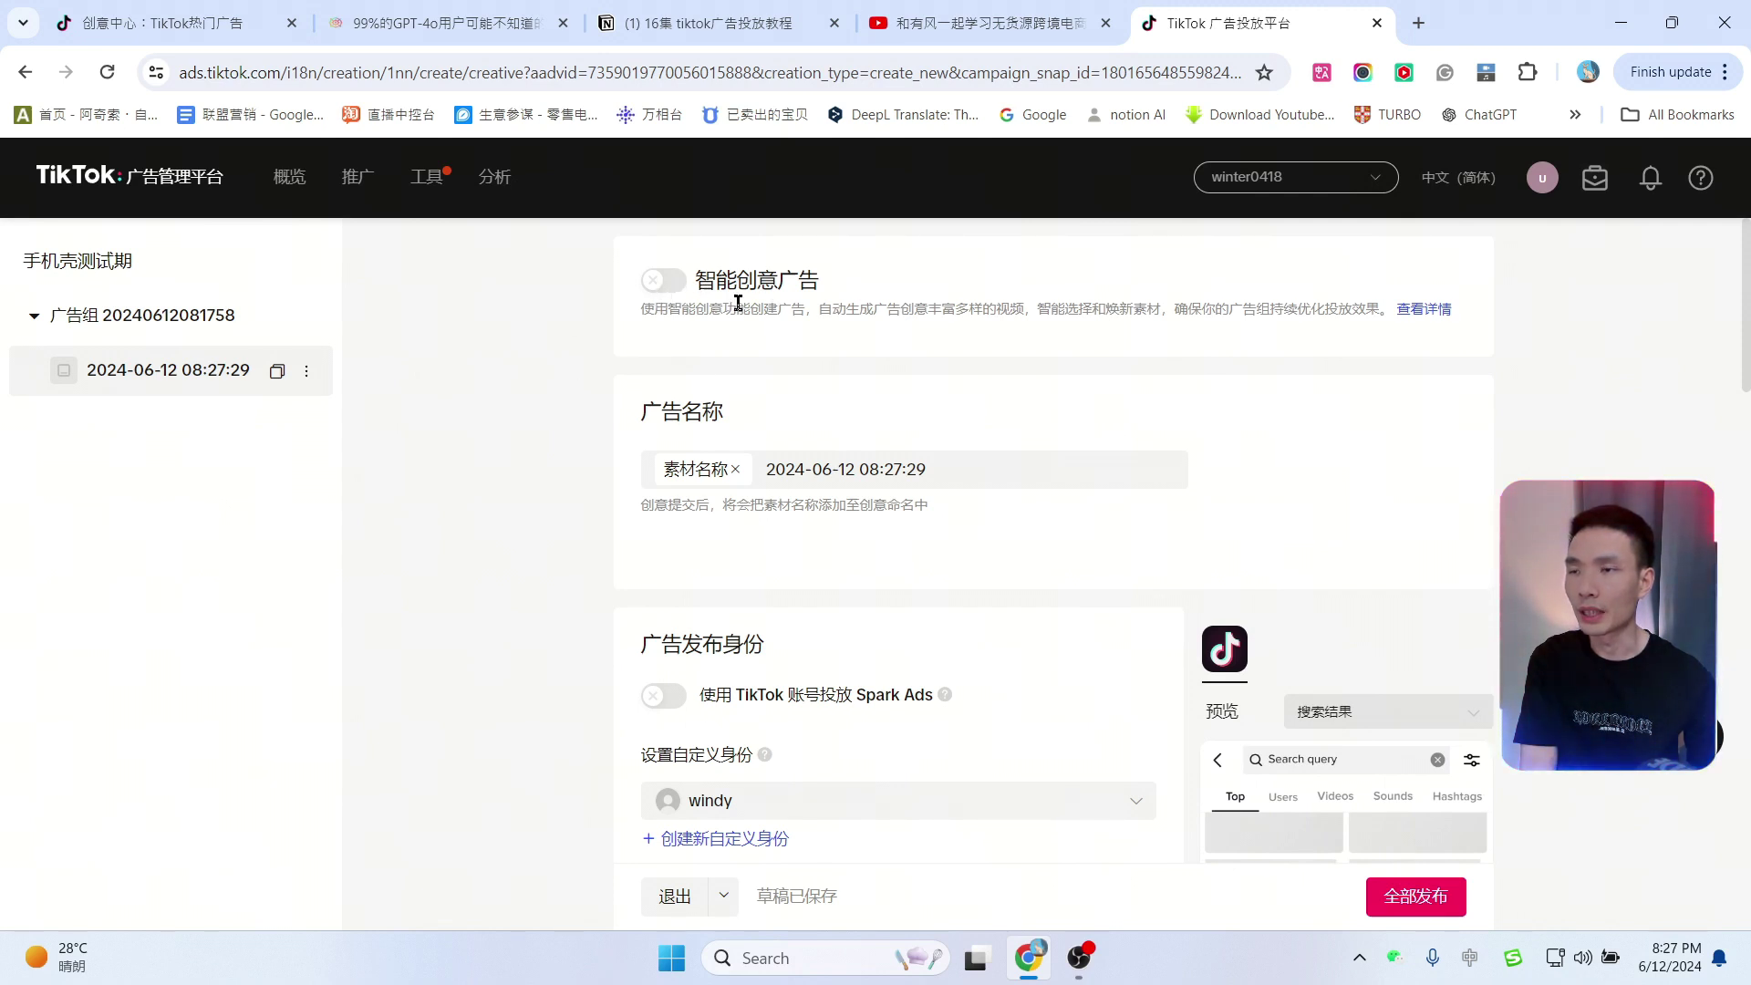
# Step: Examine the 智能创意广告, 广告名称 and 广告发布身份 settings of the new ad
pyautogui.scroll(-1, 1423, 399)
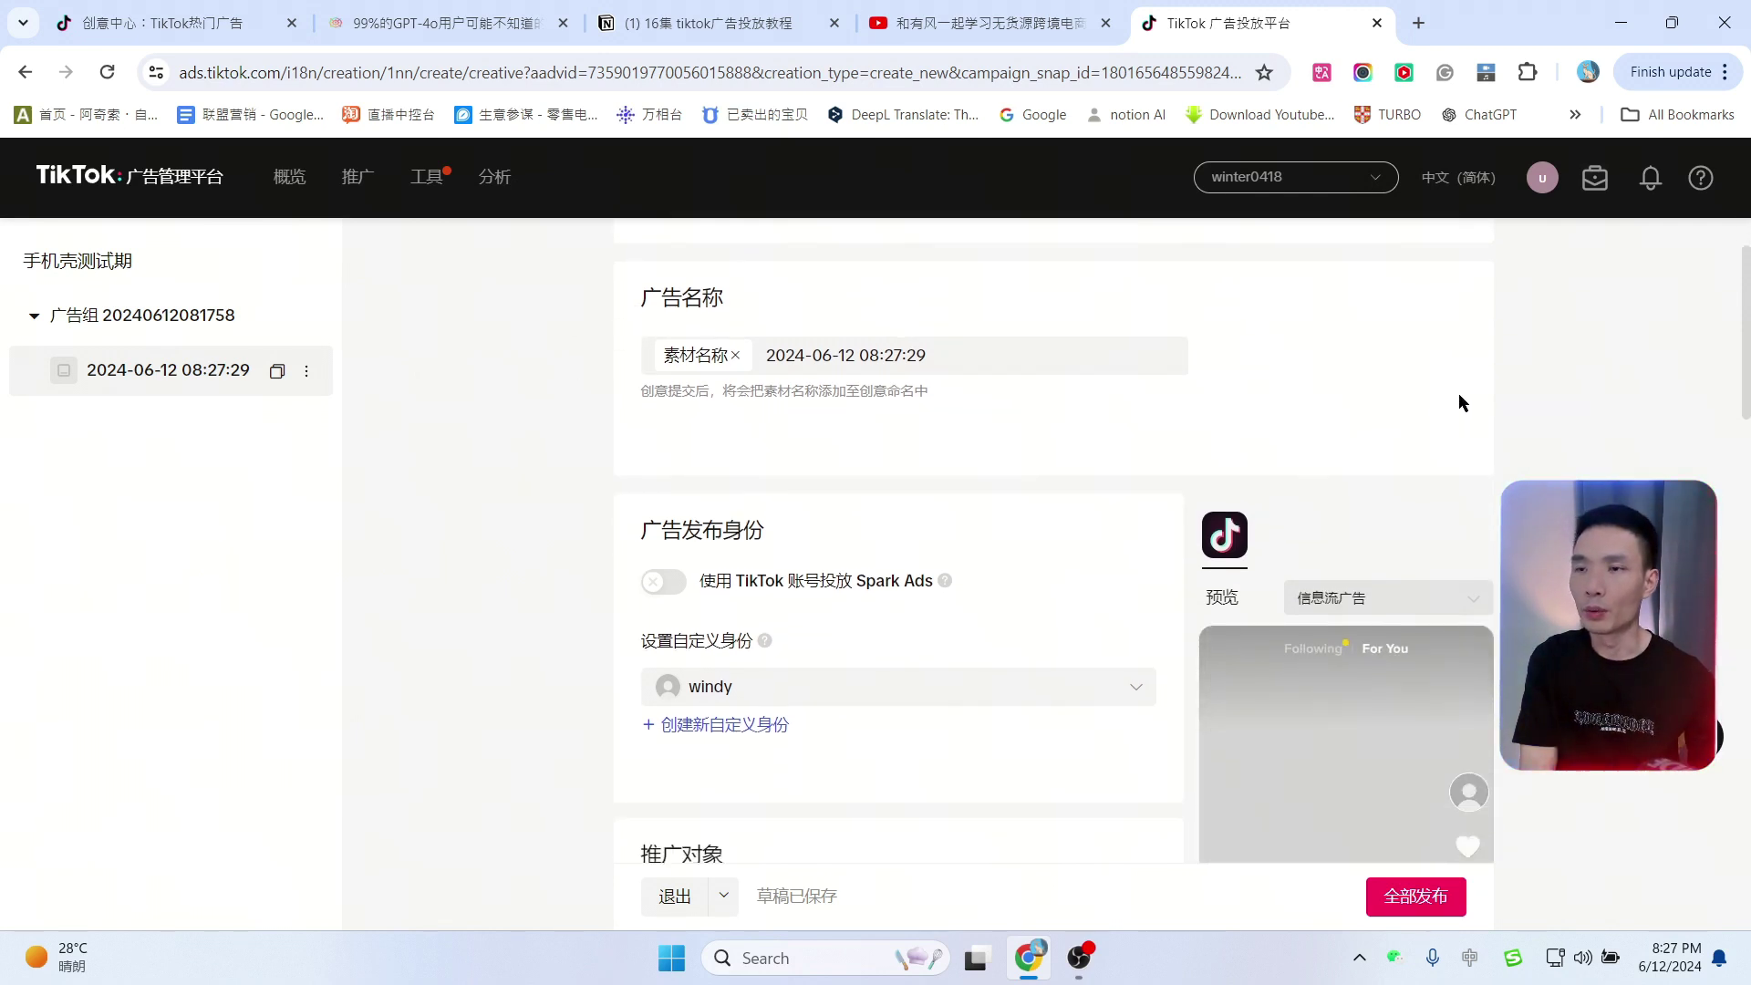
pyautogui.scroll(1, 1468, 399)
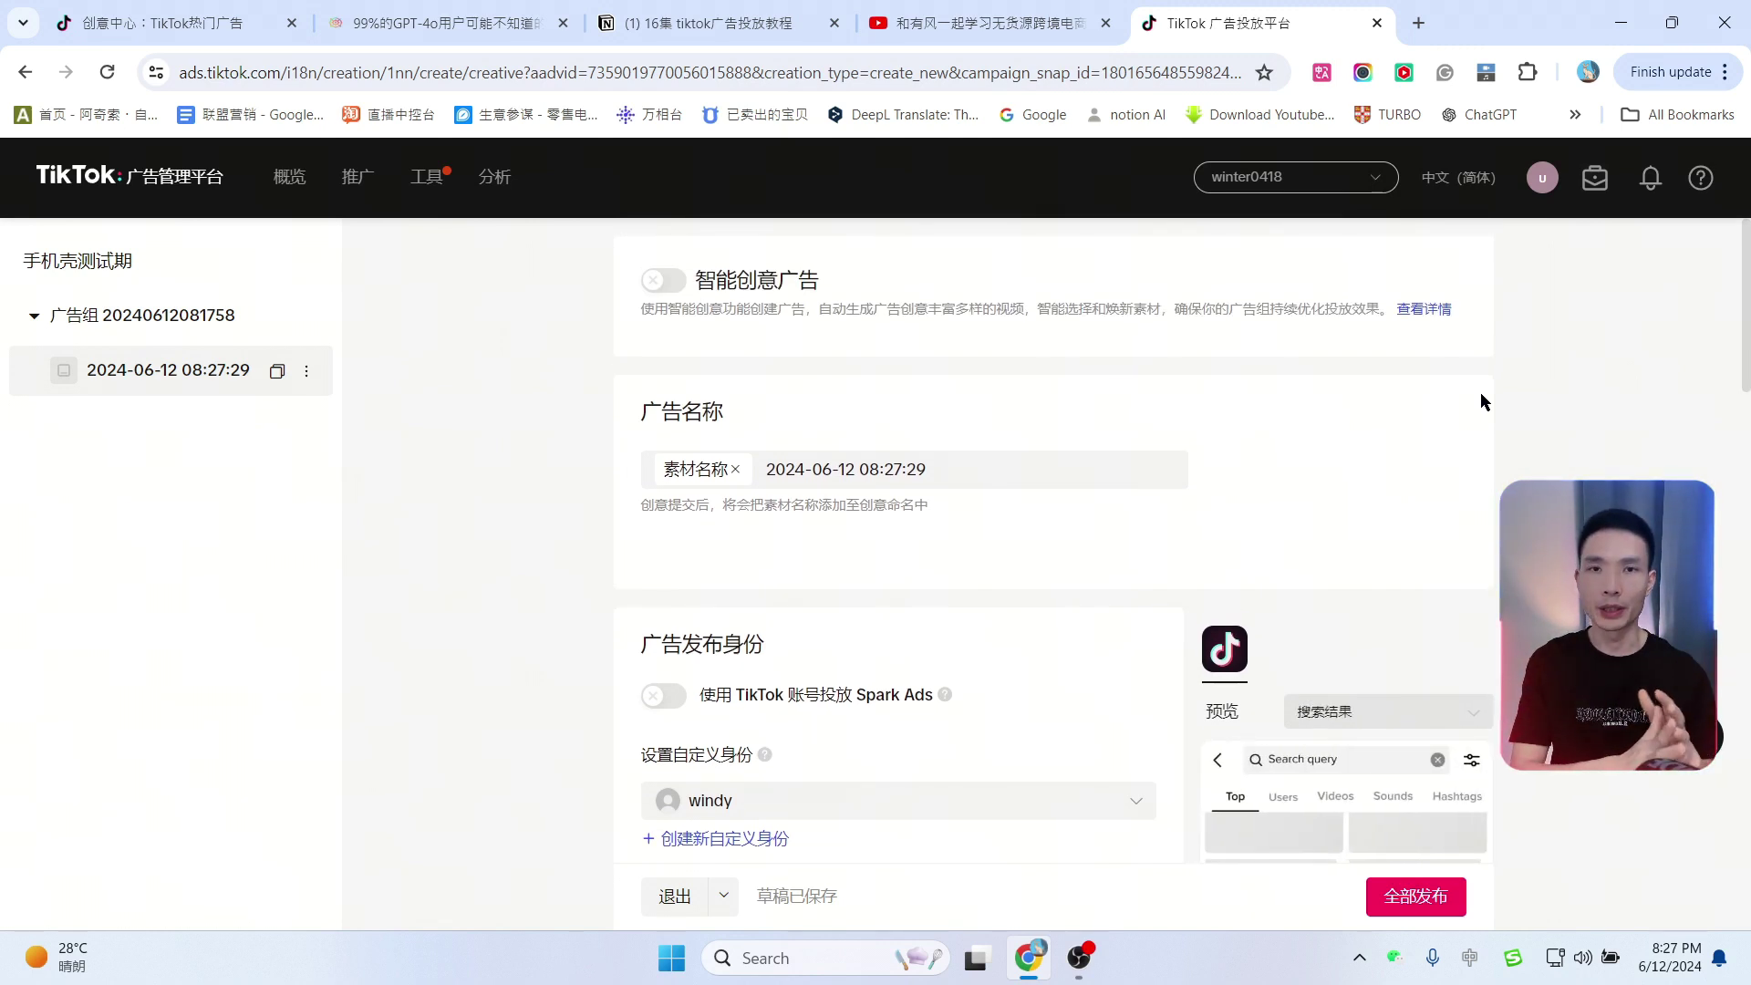
pyautogui.scroll(-1, 1480, 400)
pyautogui.moveTo(794, 356); pyautogui.dragTo(1176, 369)
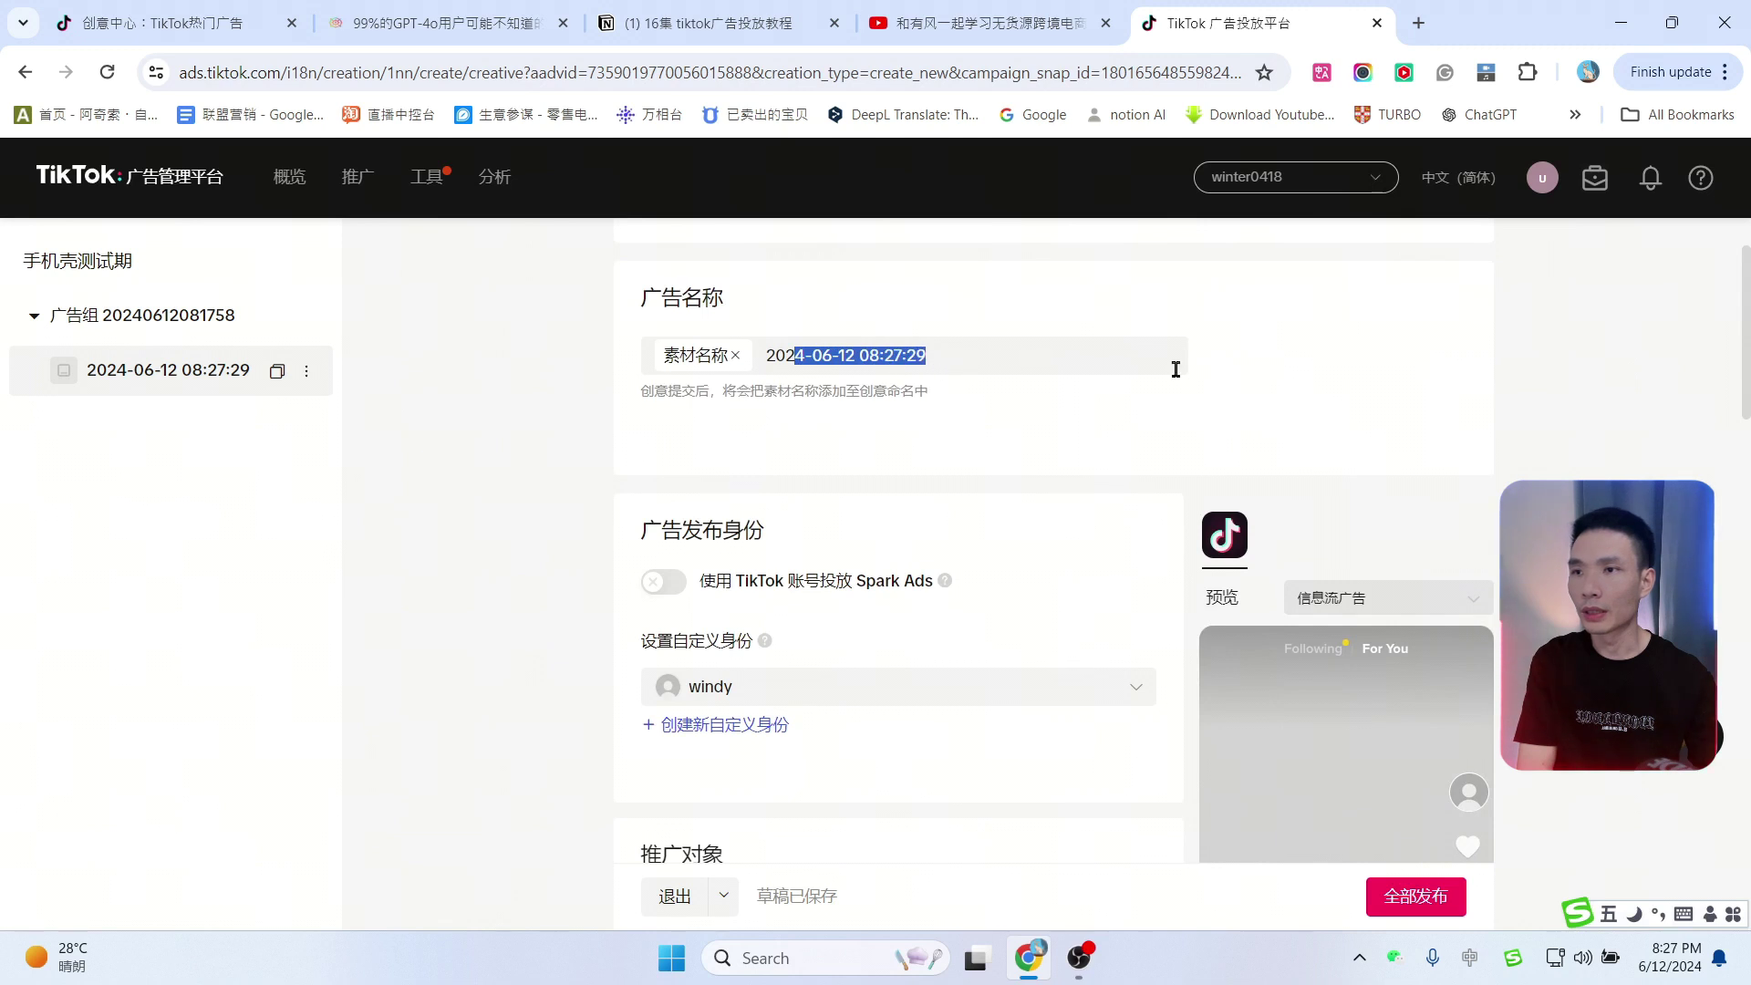
pyautogui.click(1381, 367)
pyautogui.scroll(-1, 1584, 401)
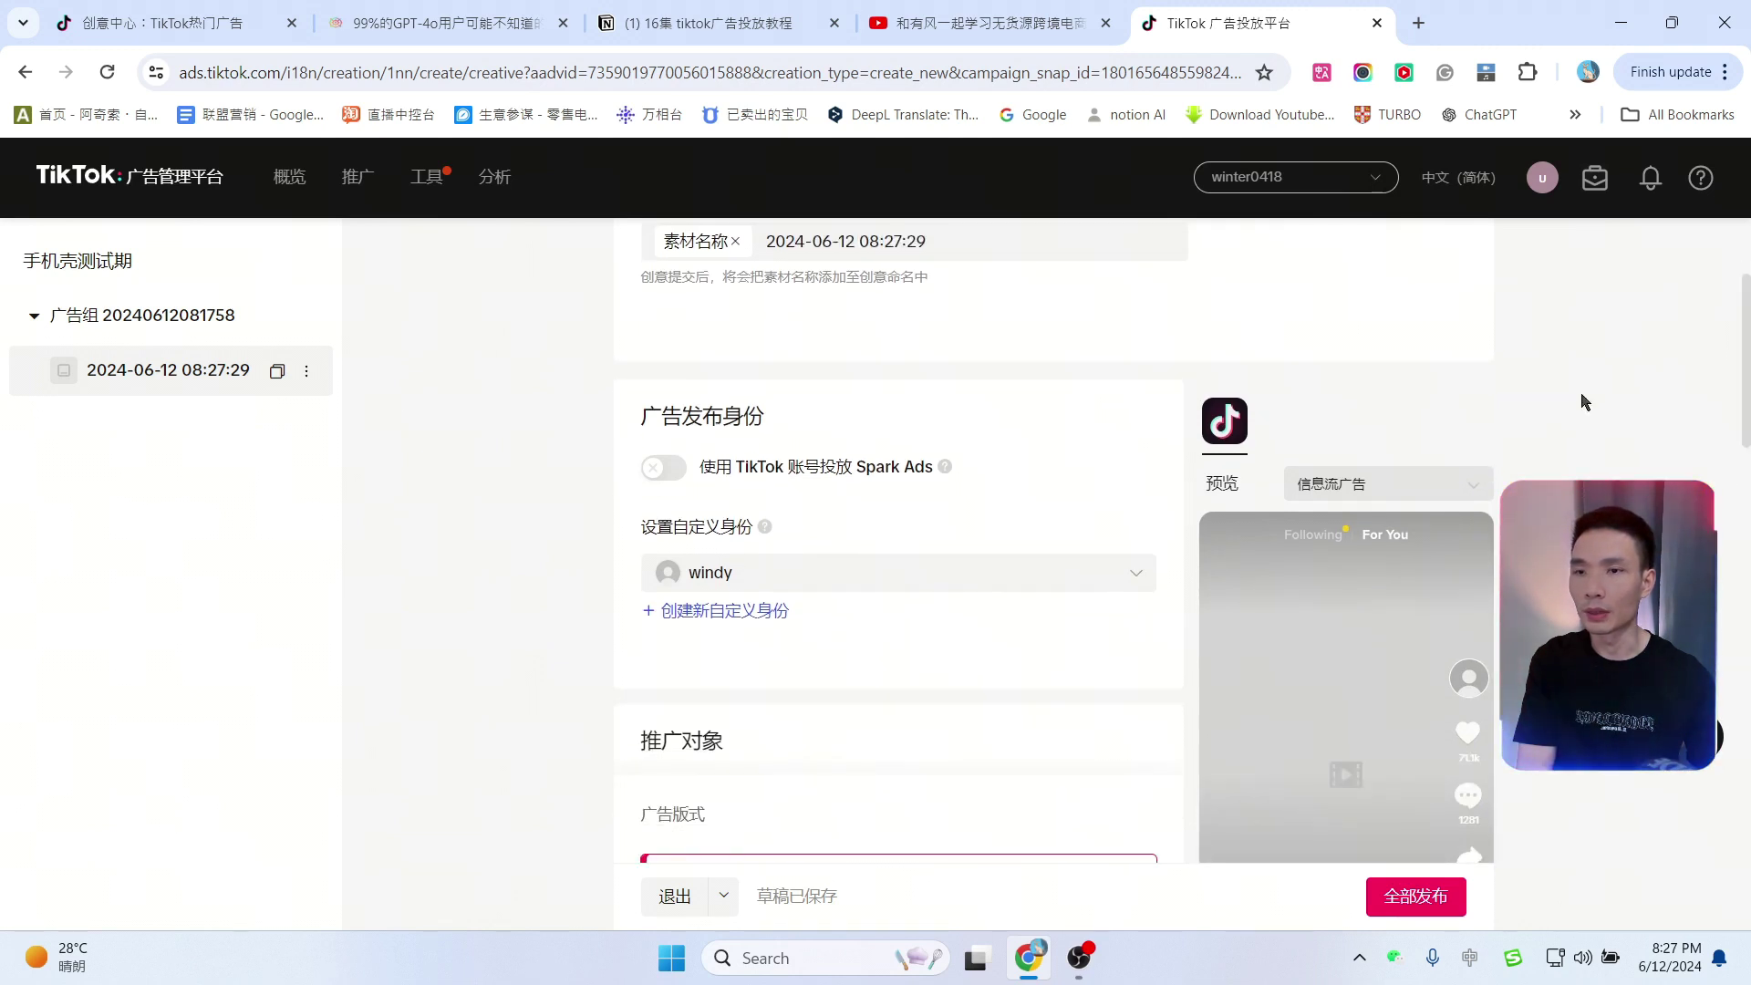
pyautogui.scroll(1, 1584, 402)
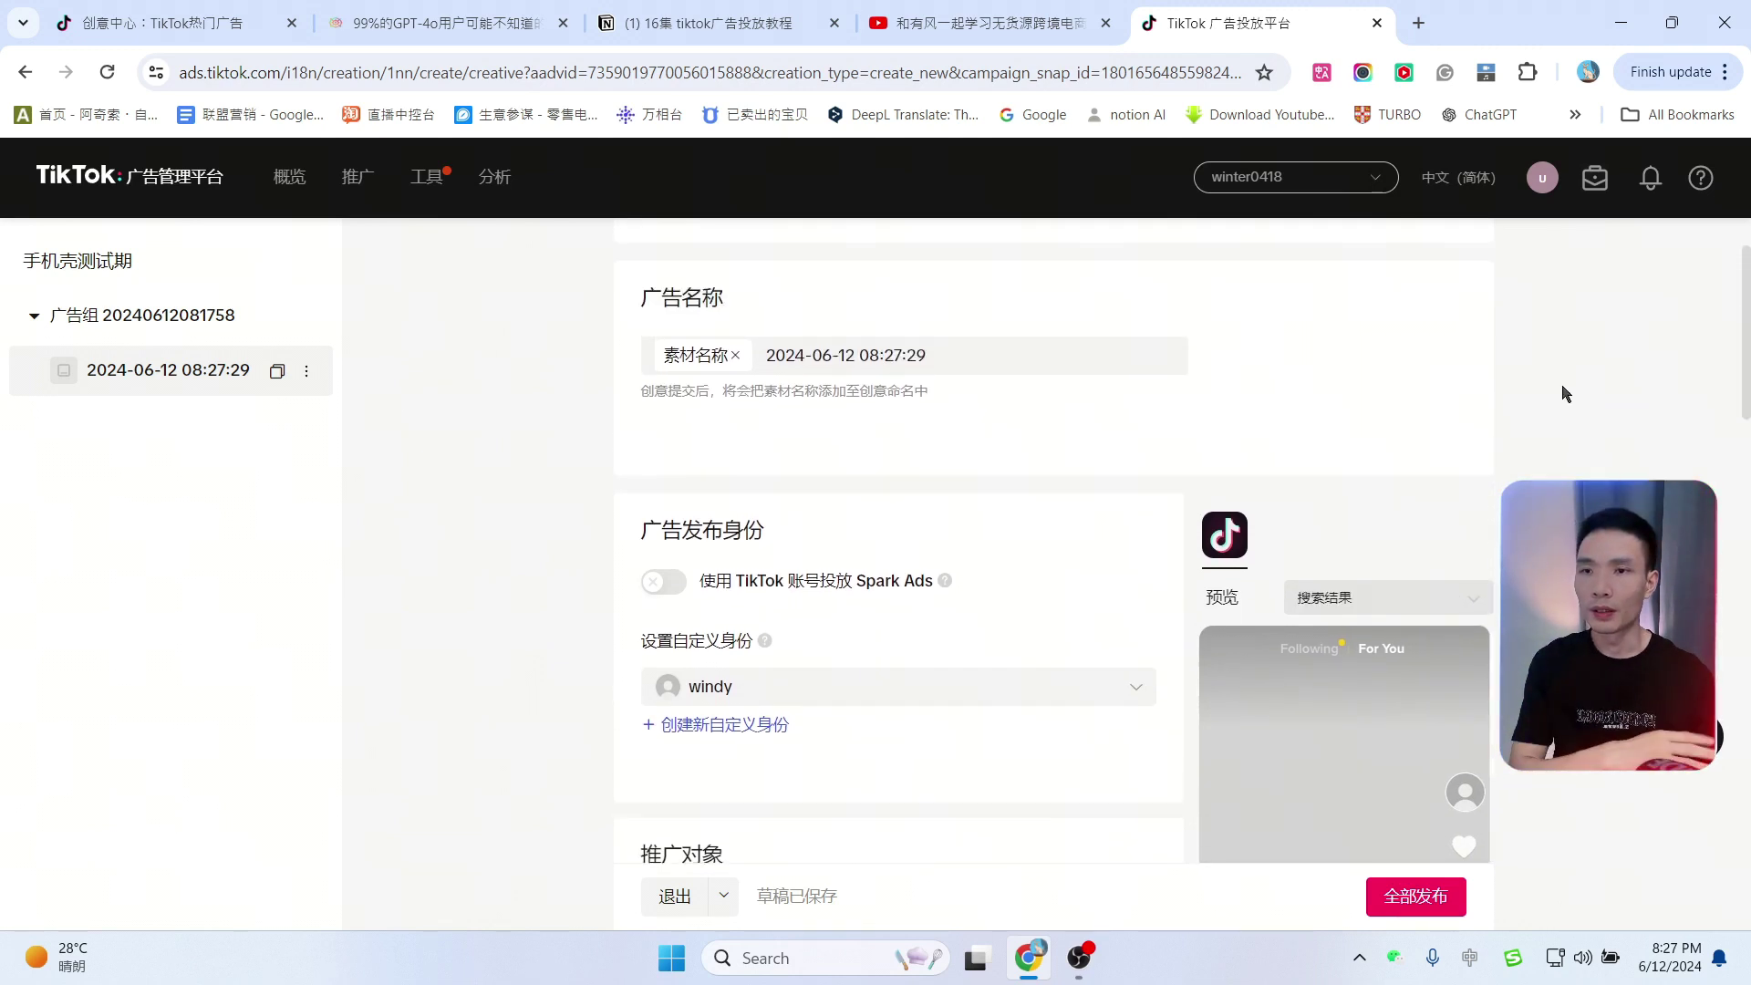
pyautogui.scroll(-1, 1566, 394)
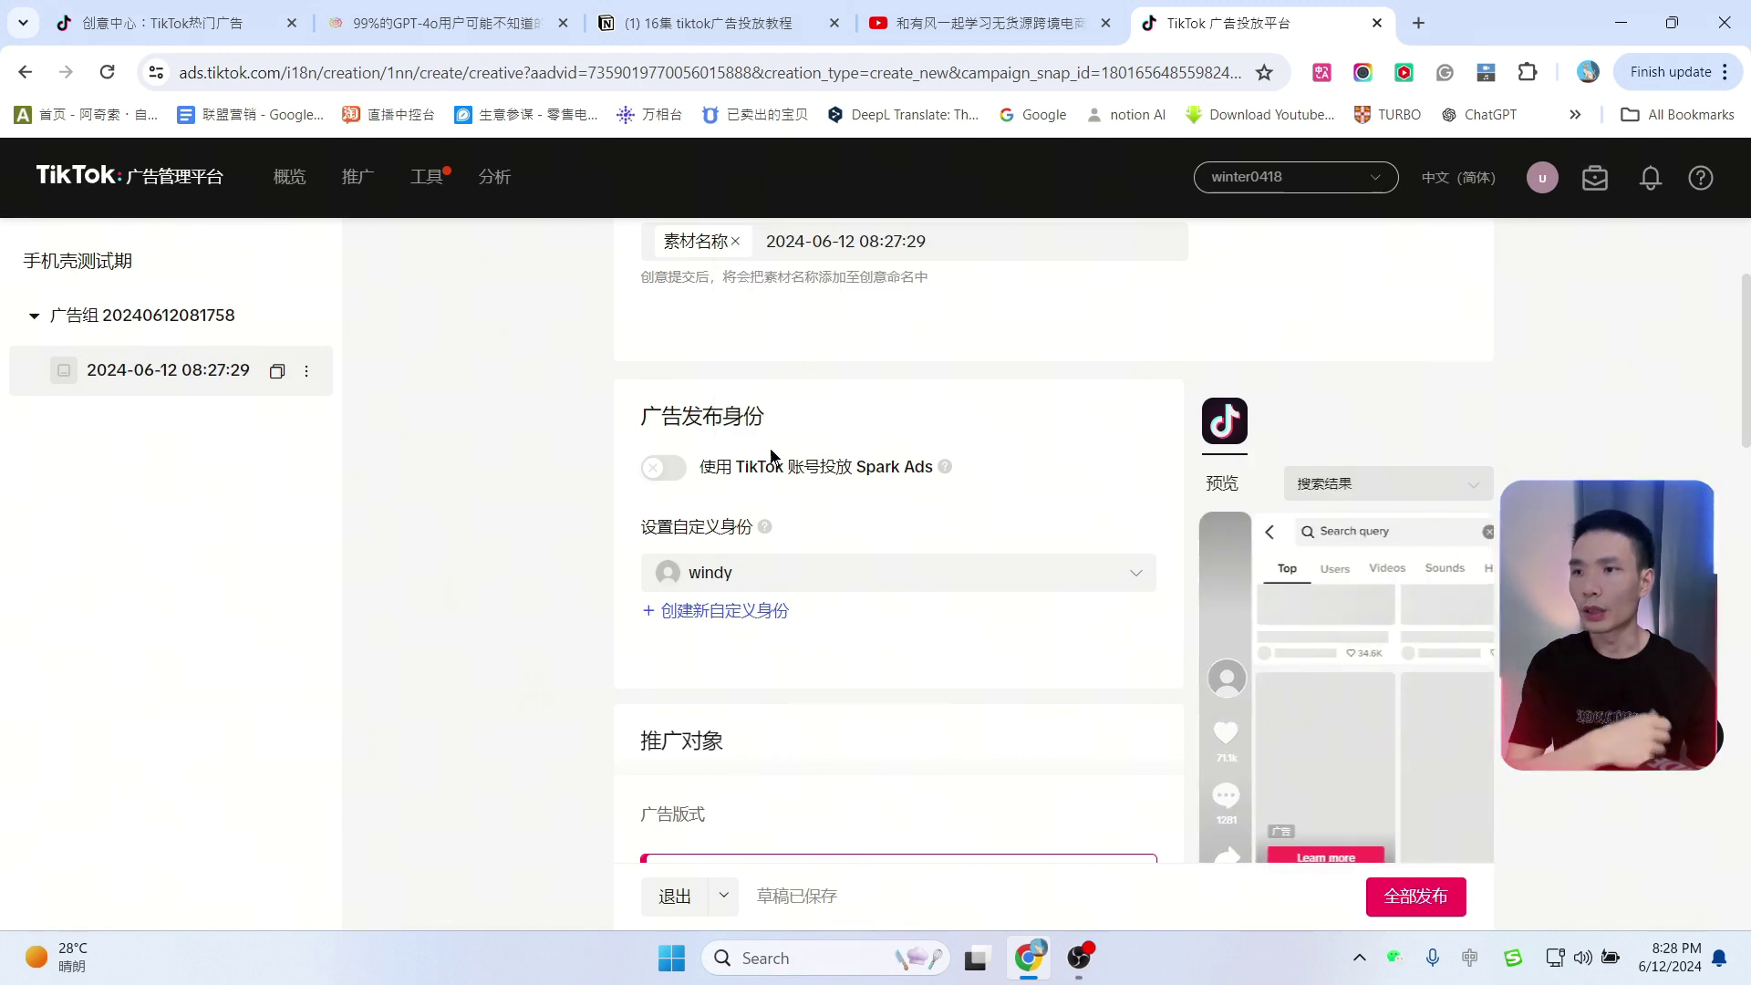
pyautogui.scroll(-2, 1428, 629)
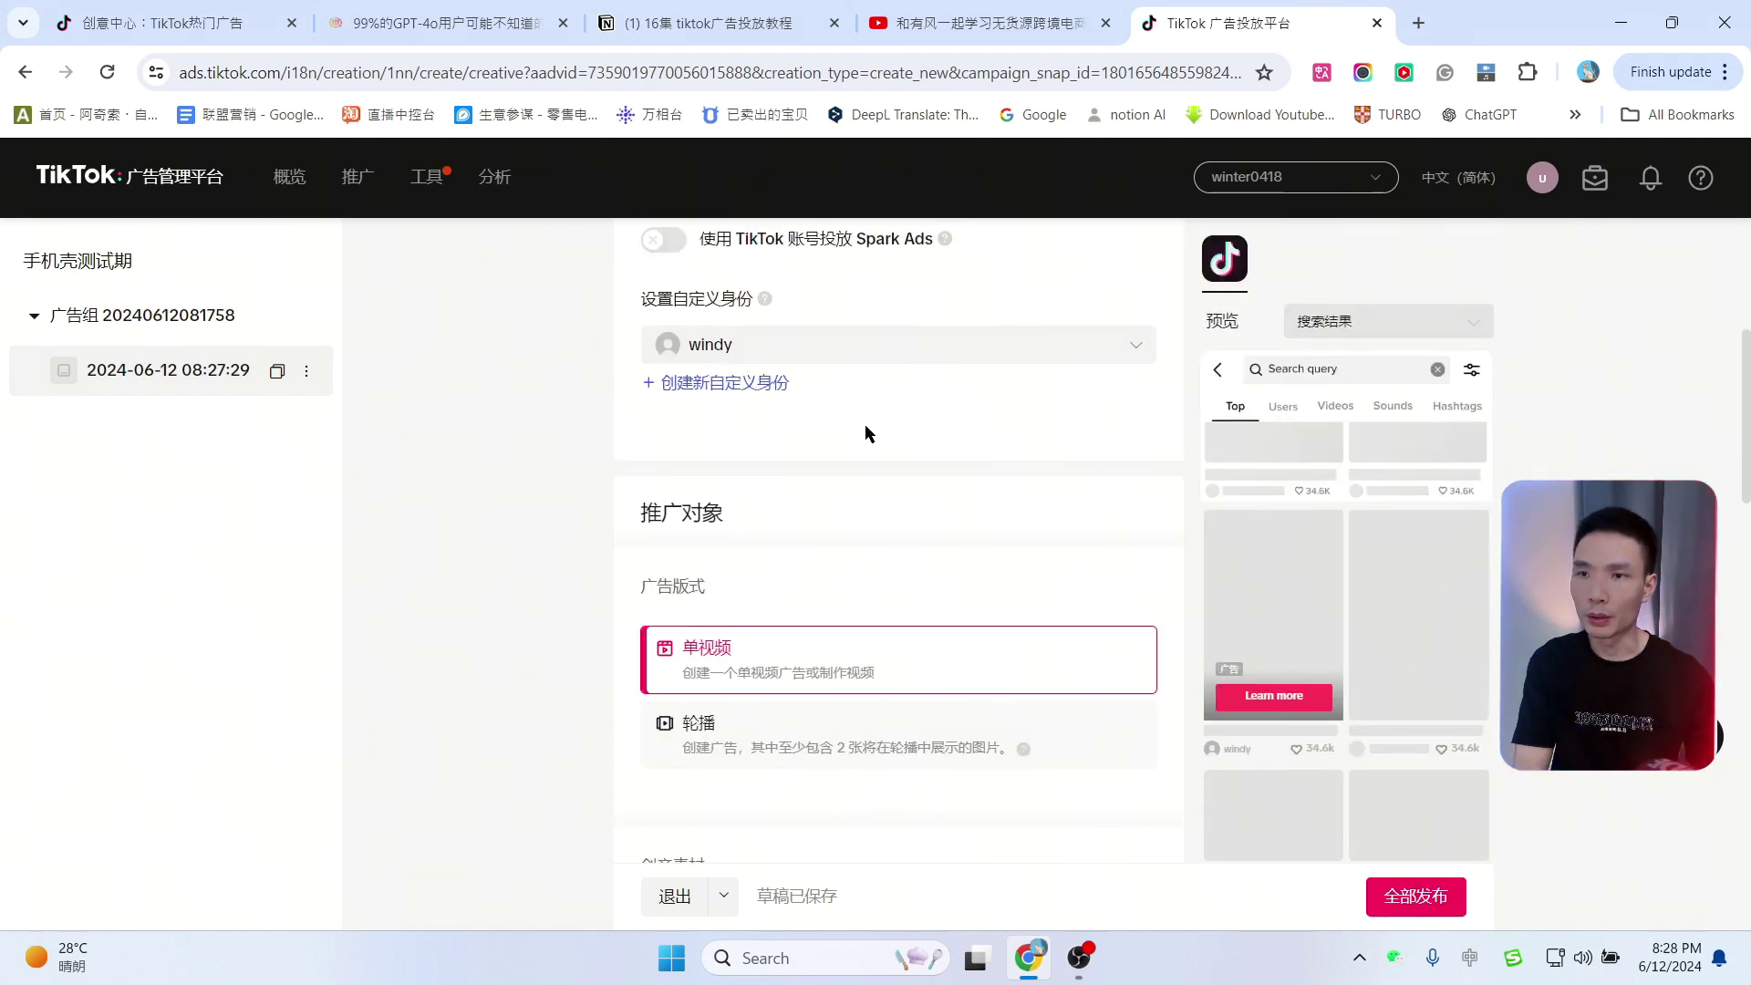
pyautogui.scroll(2, 865, 424)
pyautogui.click(730, 611)
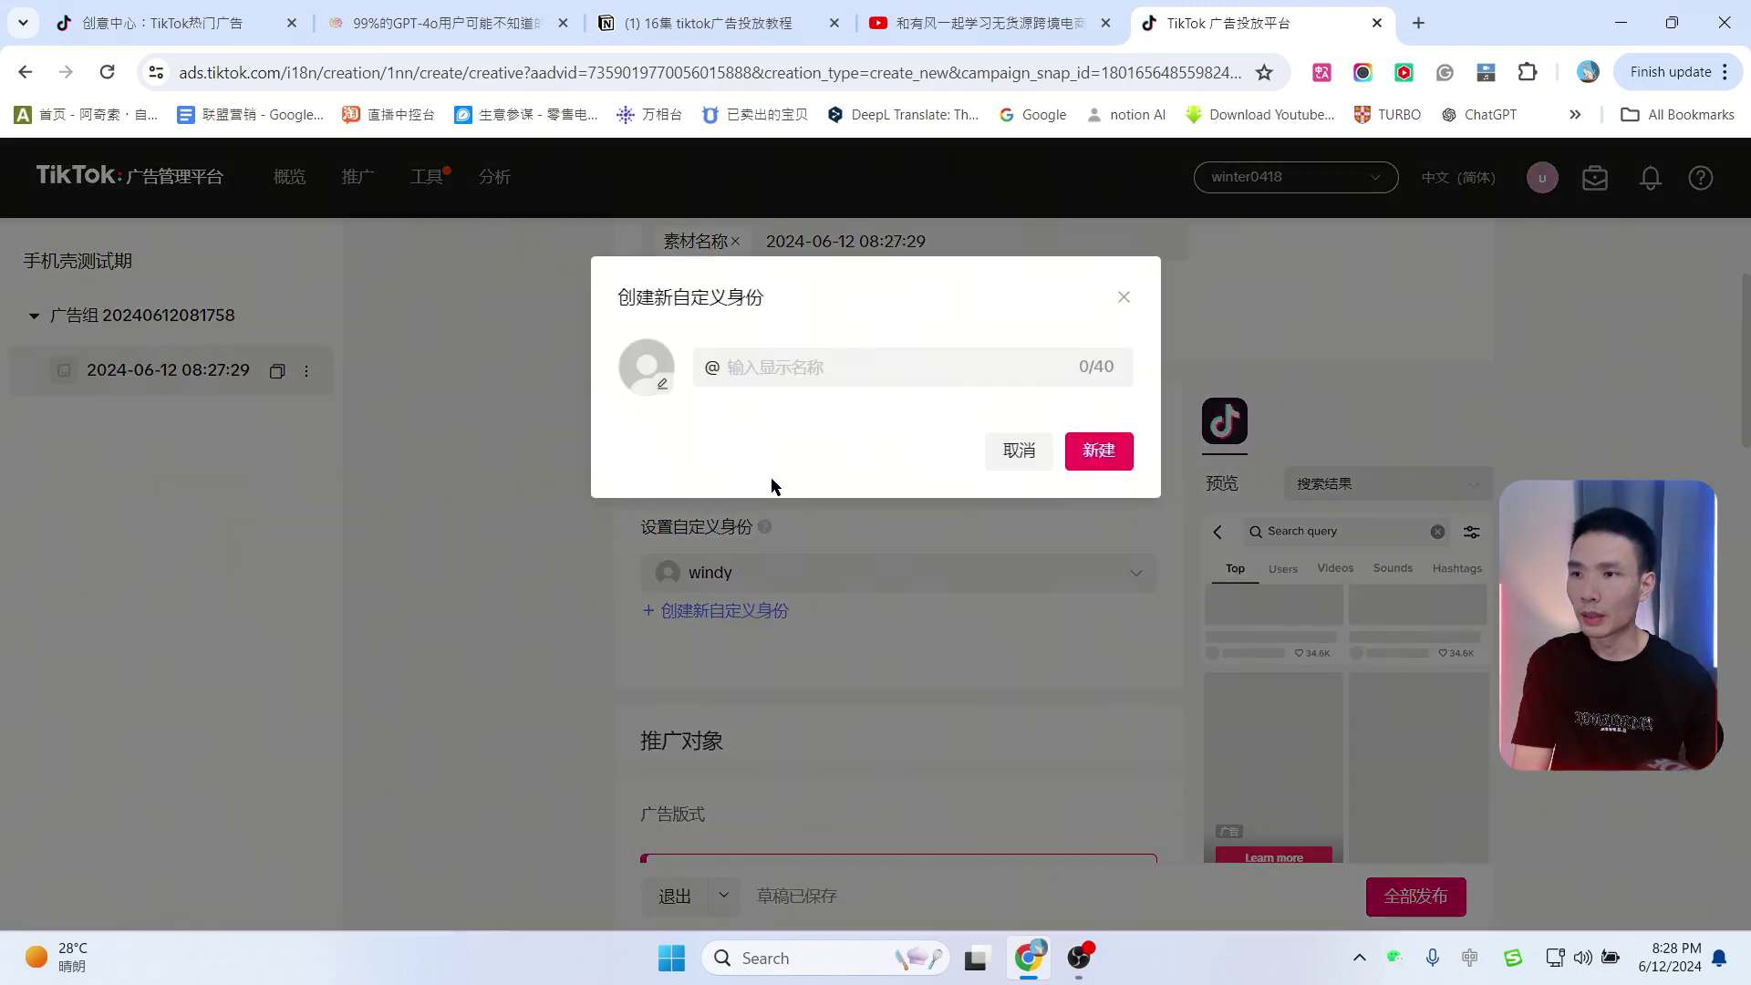
pyautogui.click(798, 369)
pyautogui.click(1012, 461)
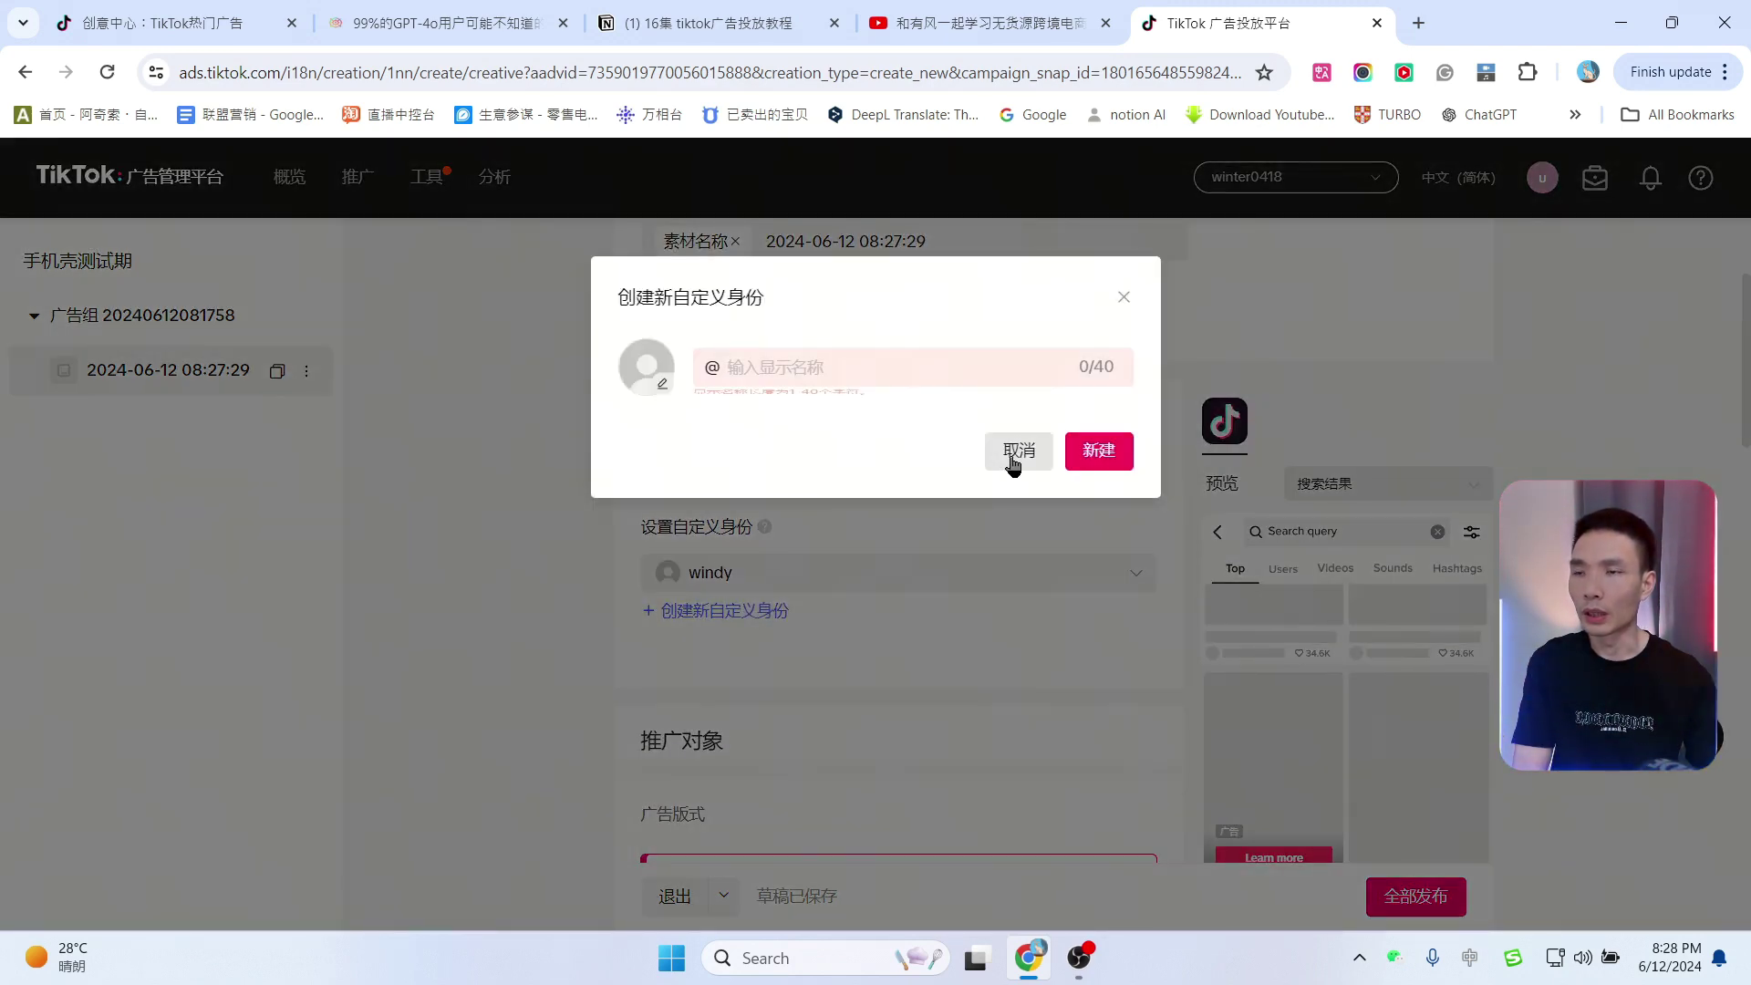
# Step: Try 轮播 as the 广告版式 and return it to 单视频
pyautogui.scroll(-1, 1286, 598)
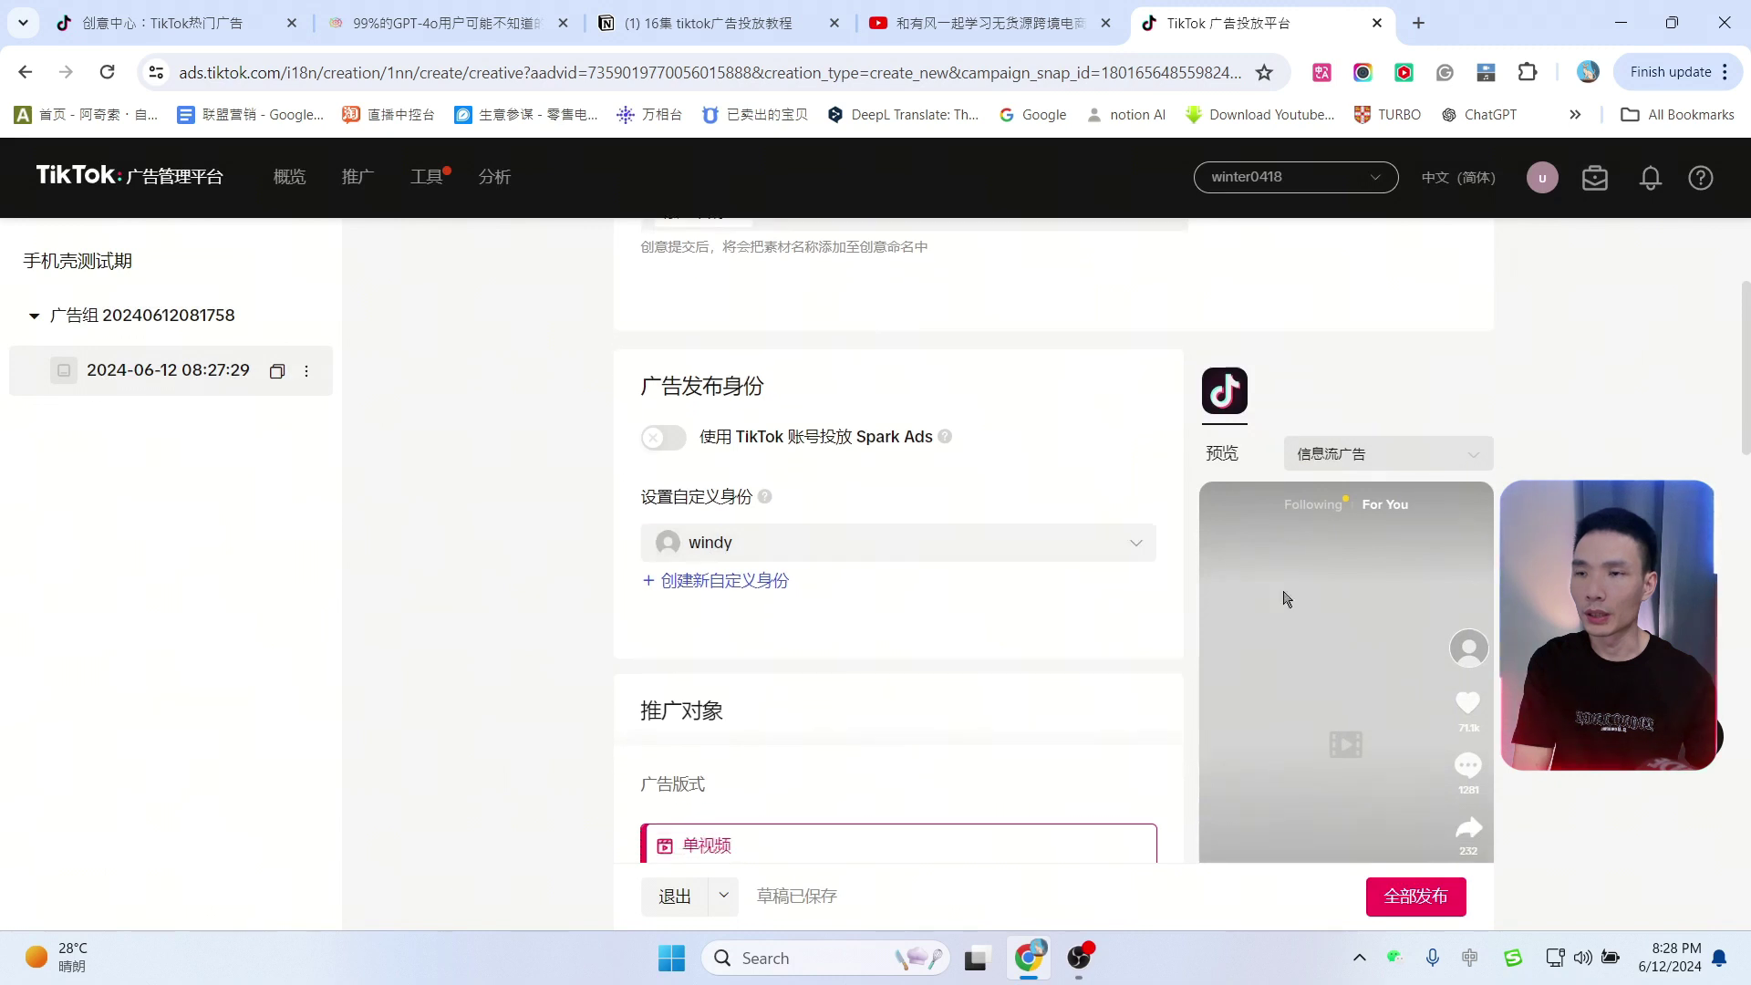
pyautogui.scroll(-4, 1286, 598)
pyautogui.scroll(1, 828, 556)
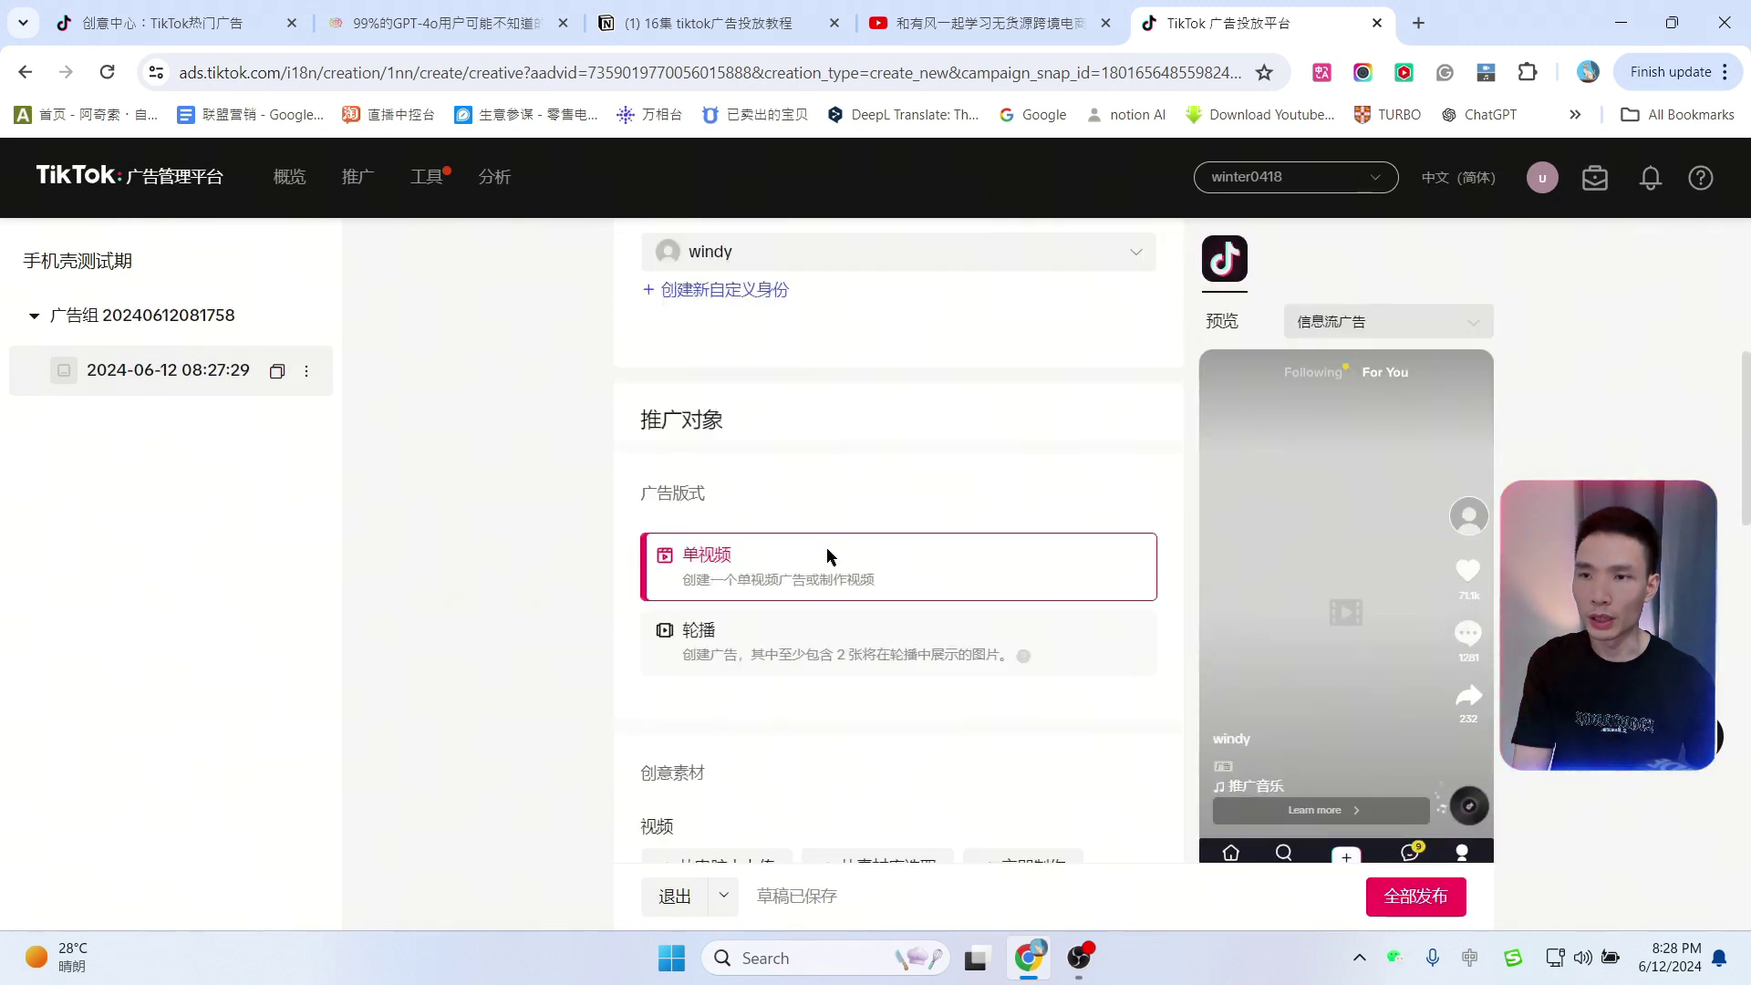
pyautogui.scroll(1, 828, 557)
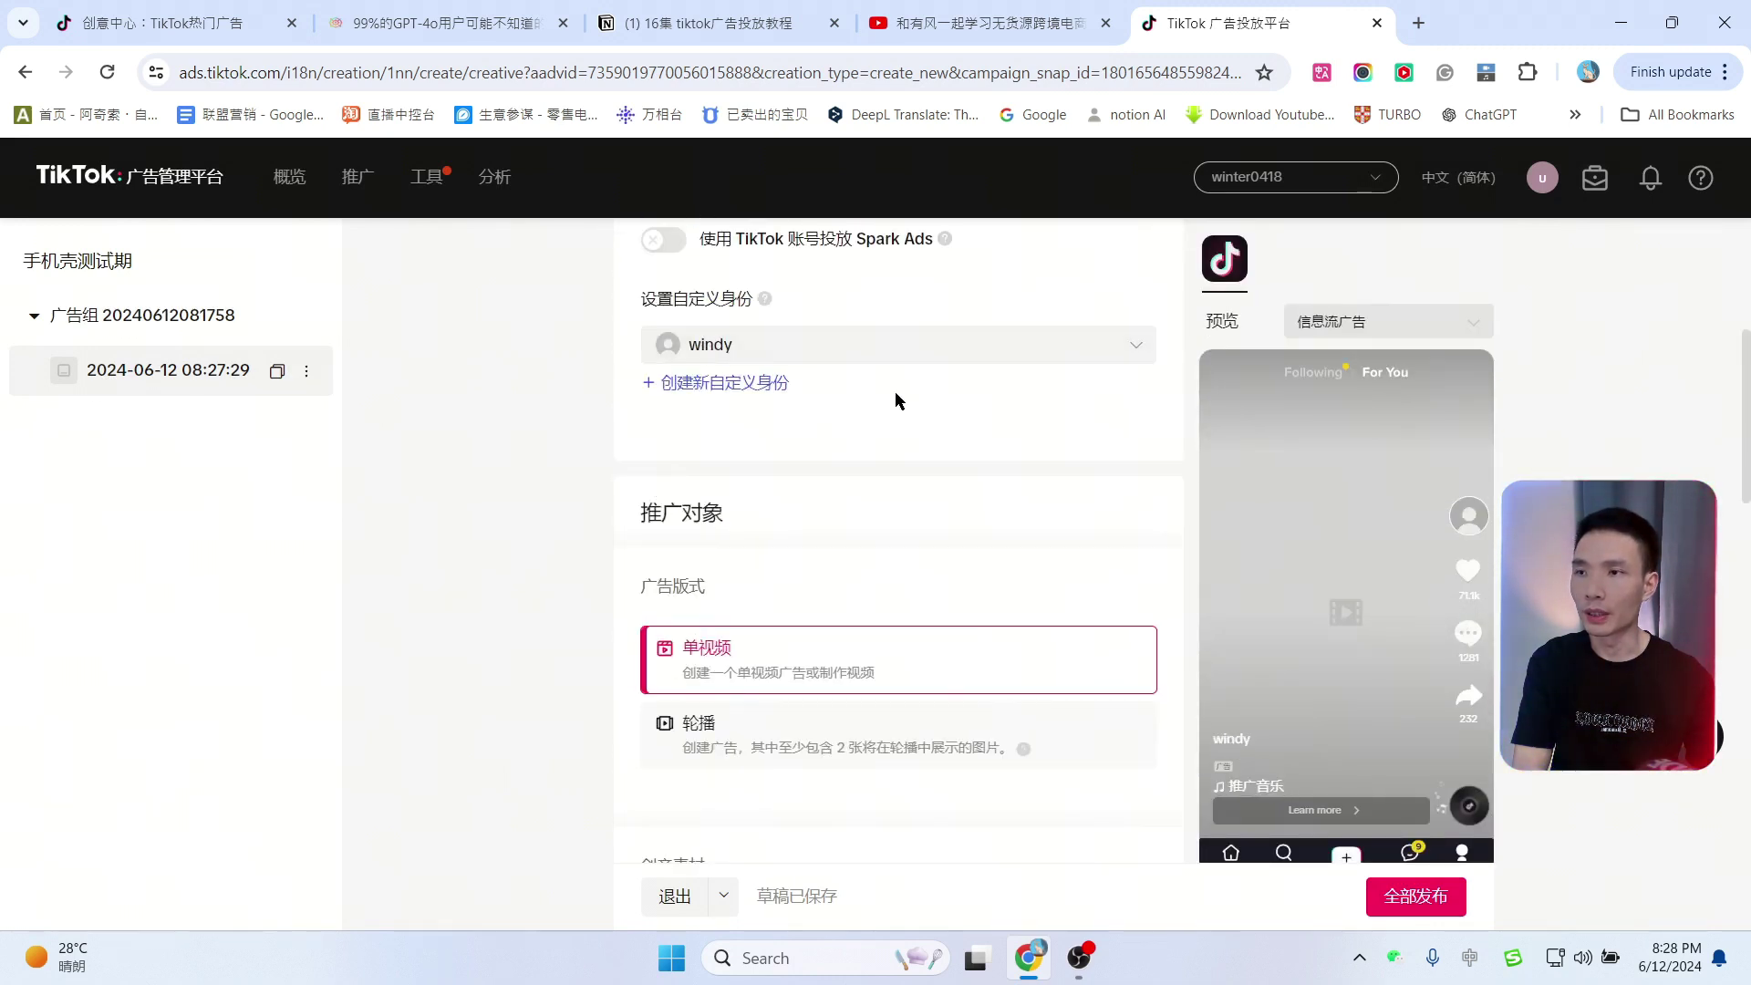
pyautogui.scroll(-2, 895, 400)
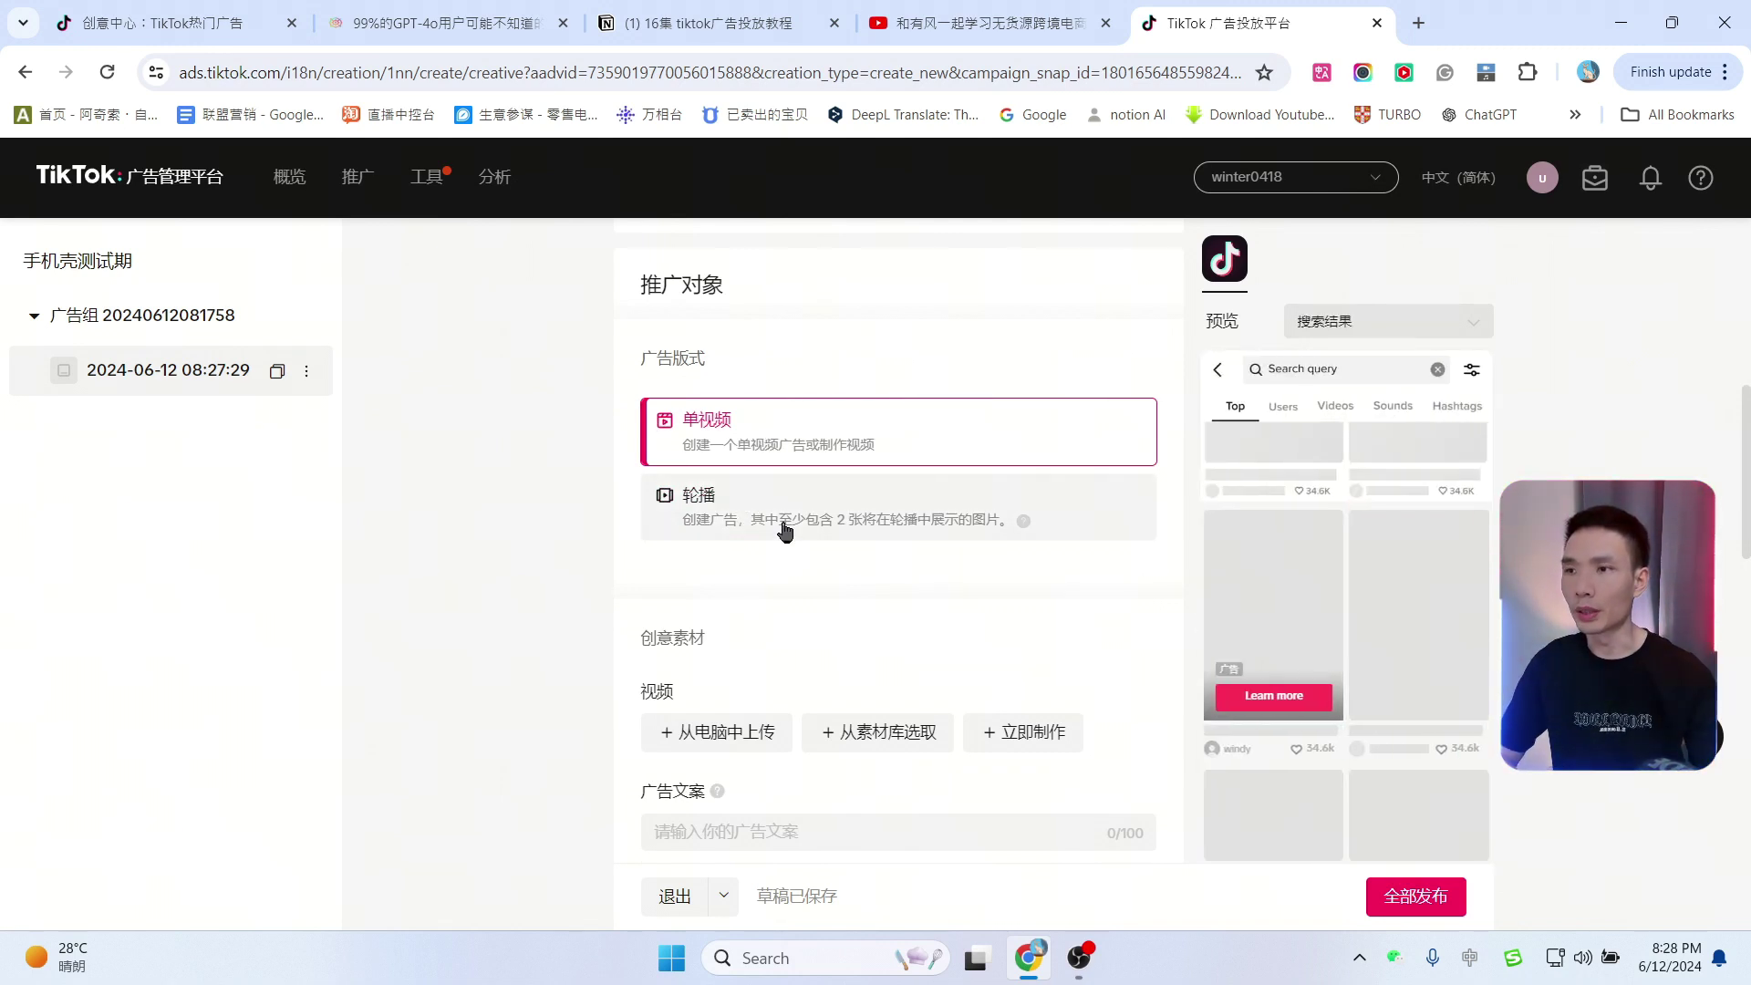
pyautogui.click(874, 478)
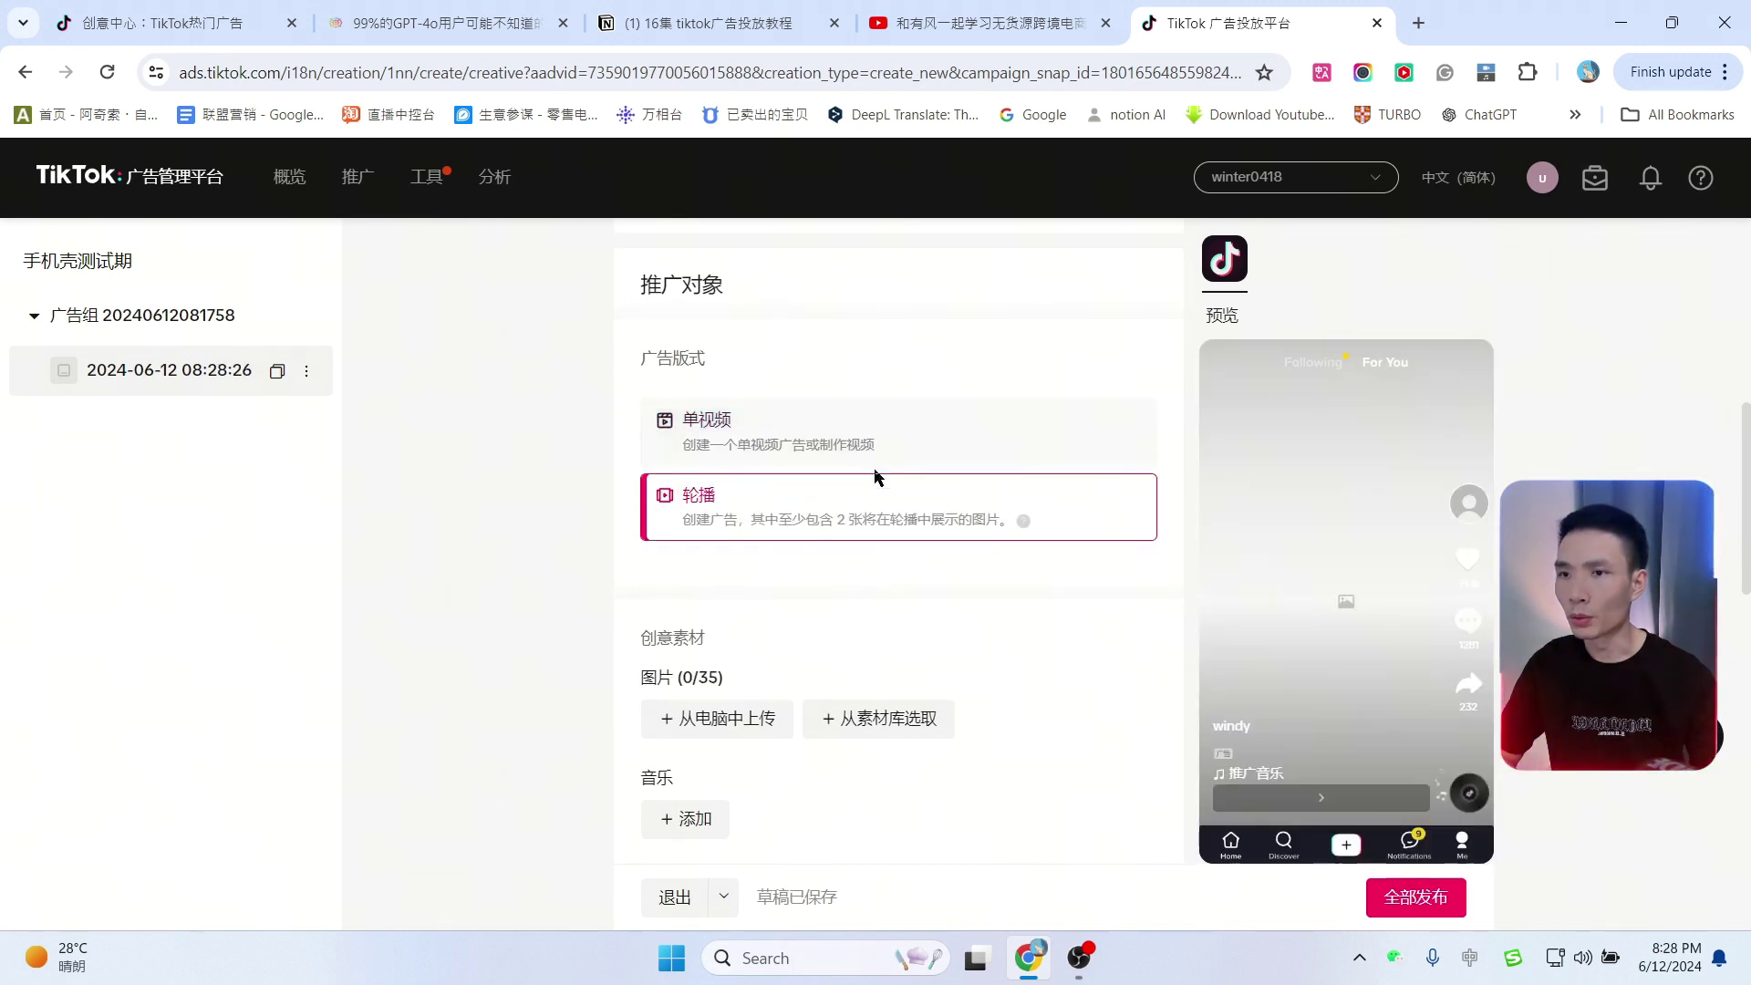
pyautogui.click(840, 443)
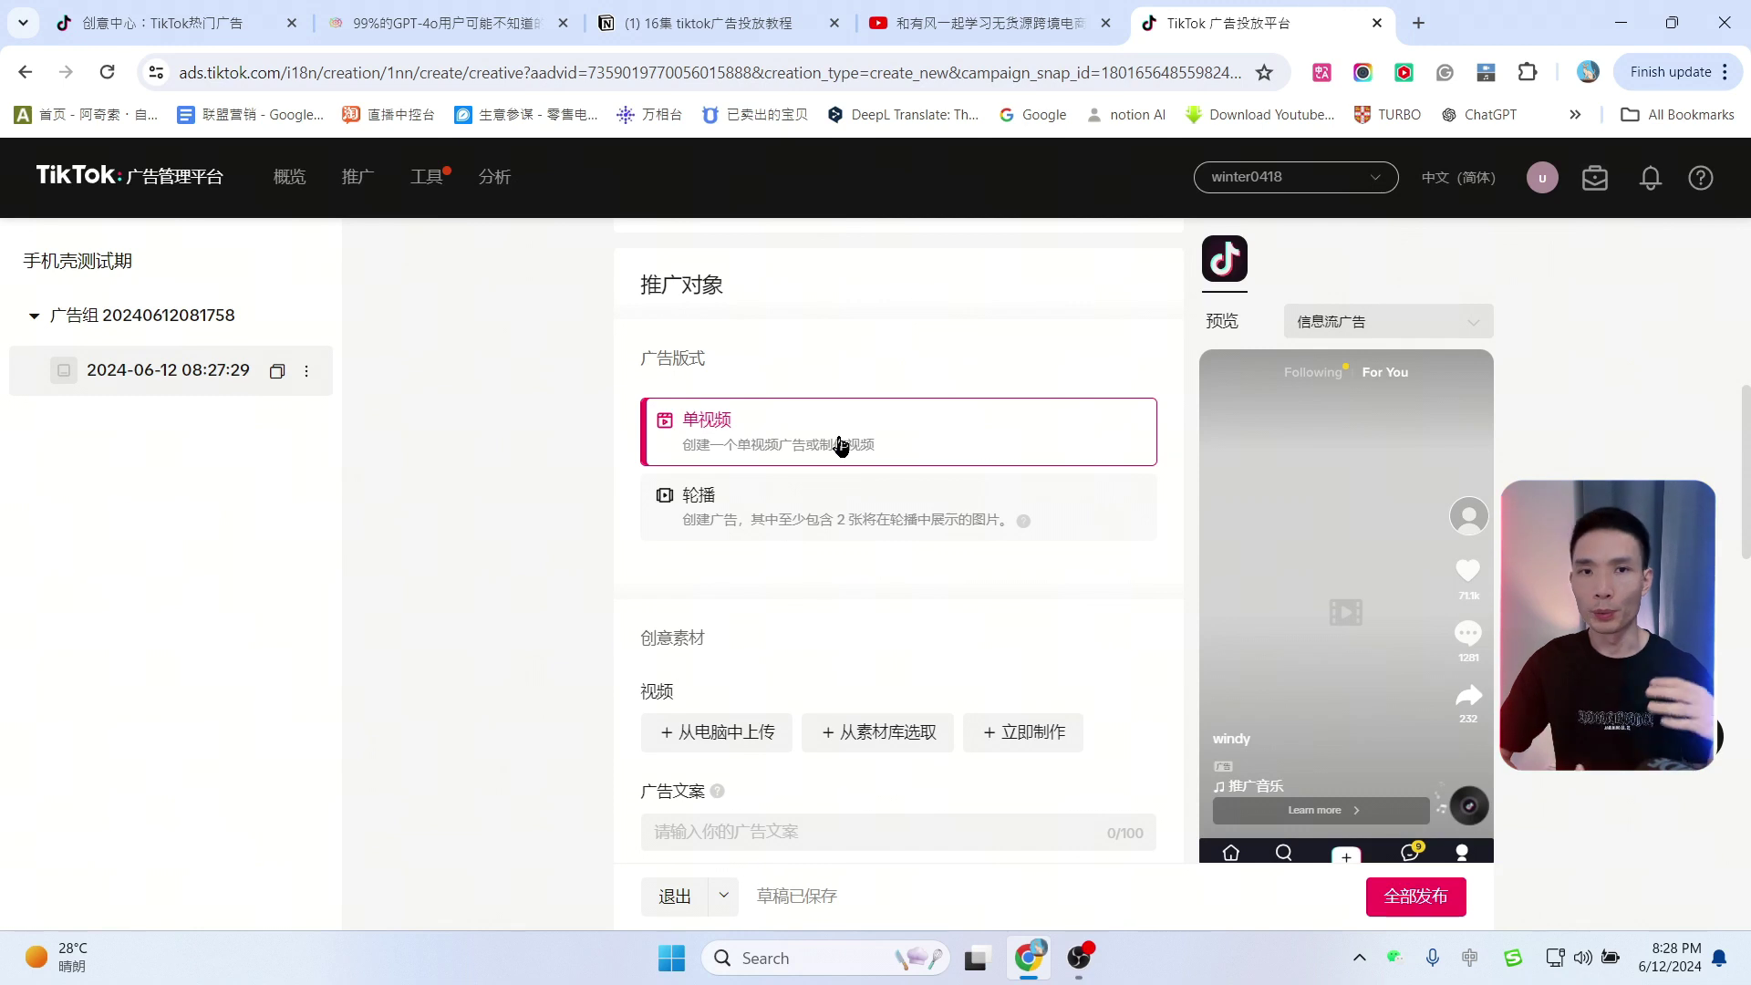
pyautogui.scroll(-1, 501, 535)
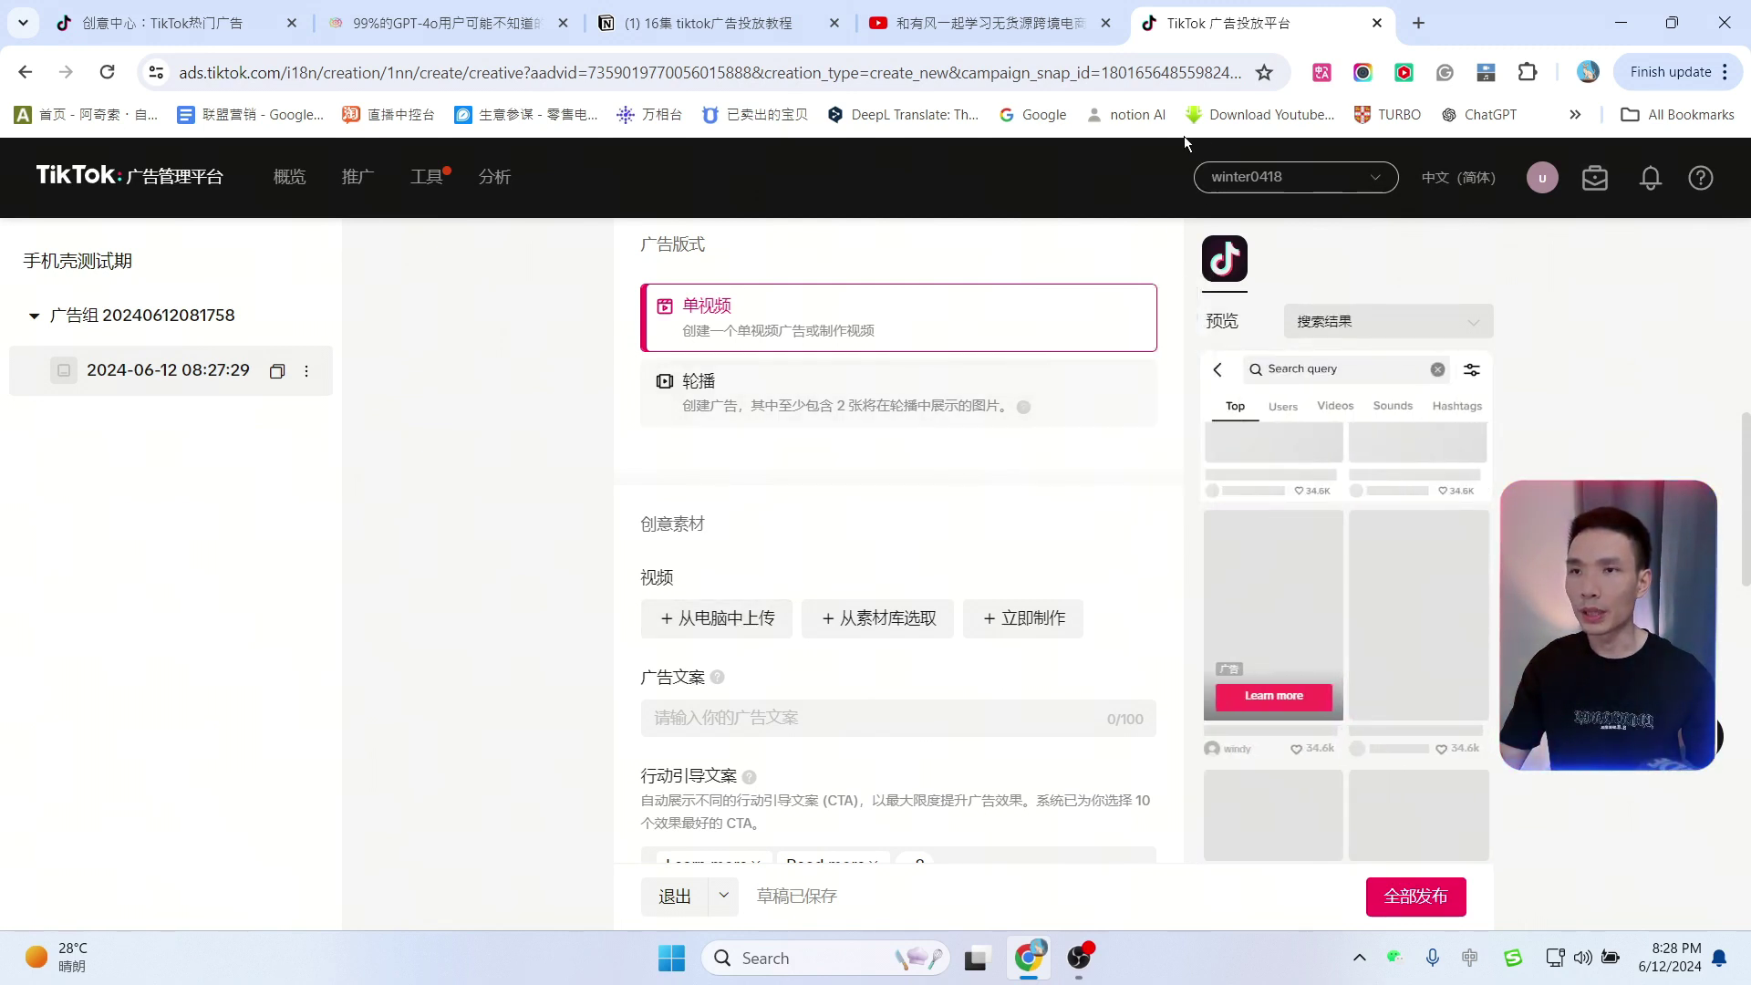
# Step: Open ChatGPT in a new tab and request a phone-case TikTok ad script with three steps: creative opening hook, 讲故事 and 转换
pyautogui.middleClick(1482, 115)
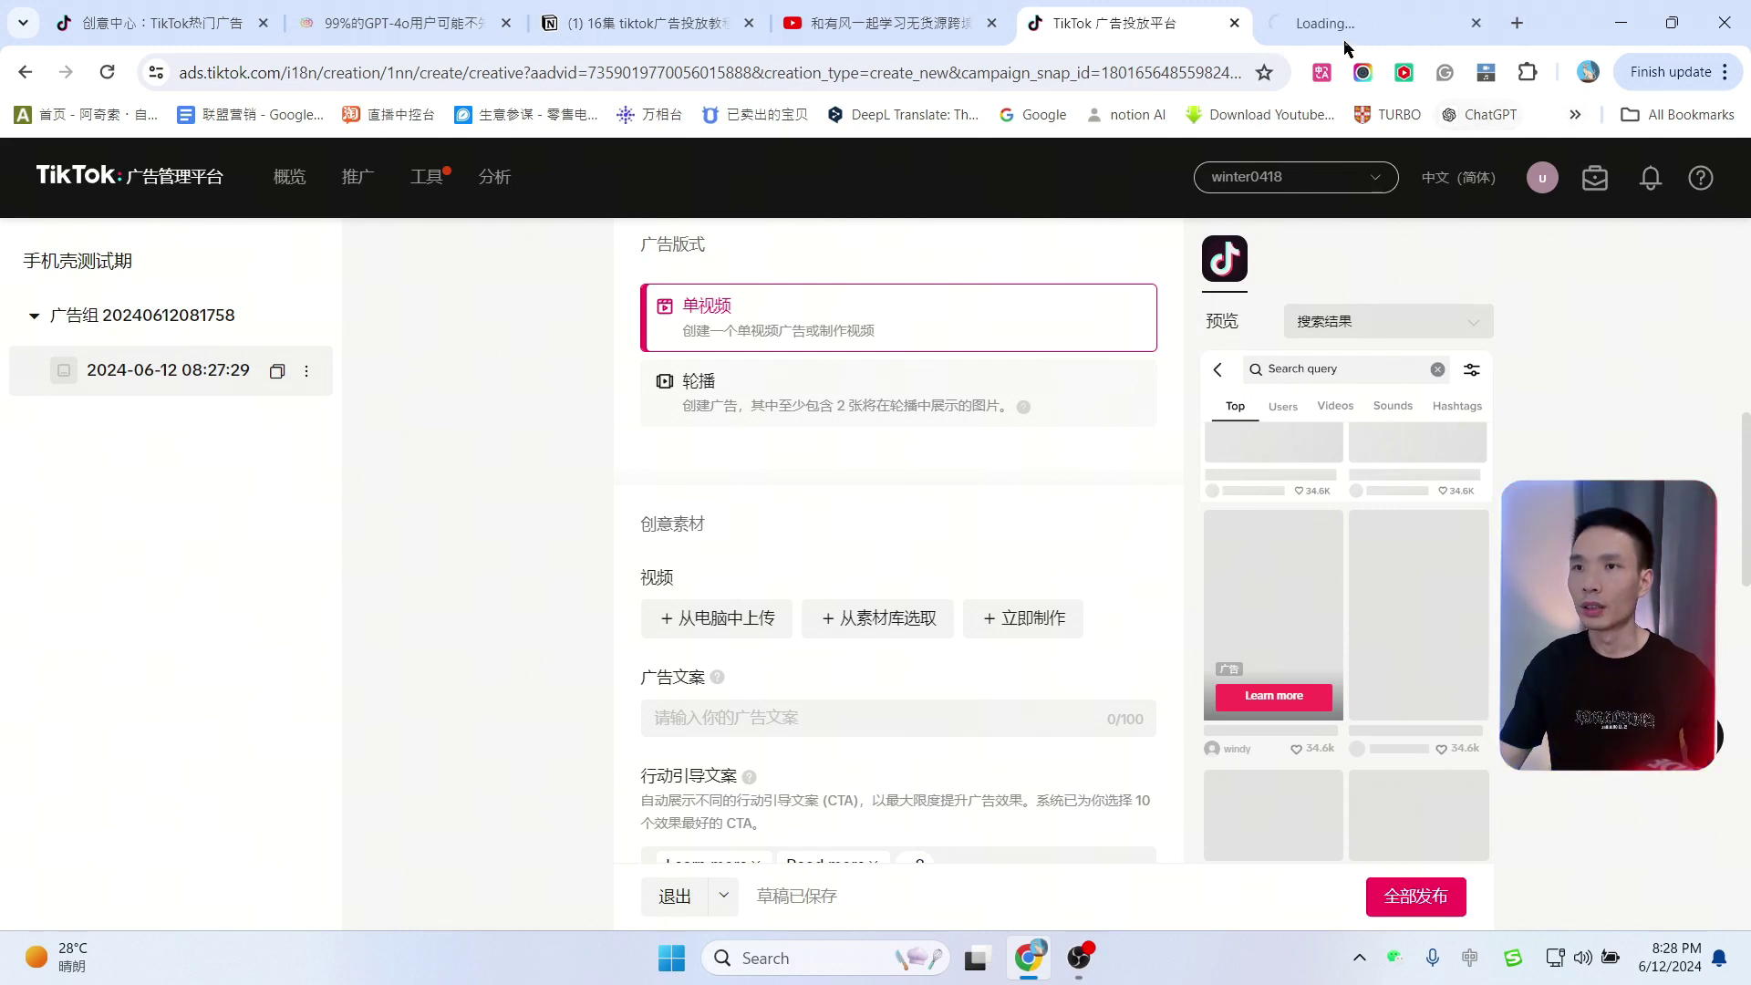
pyautogui.click(1345, 27)
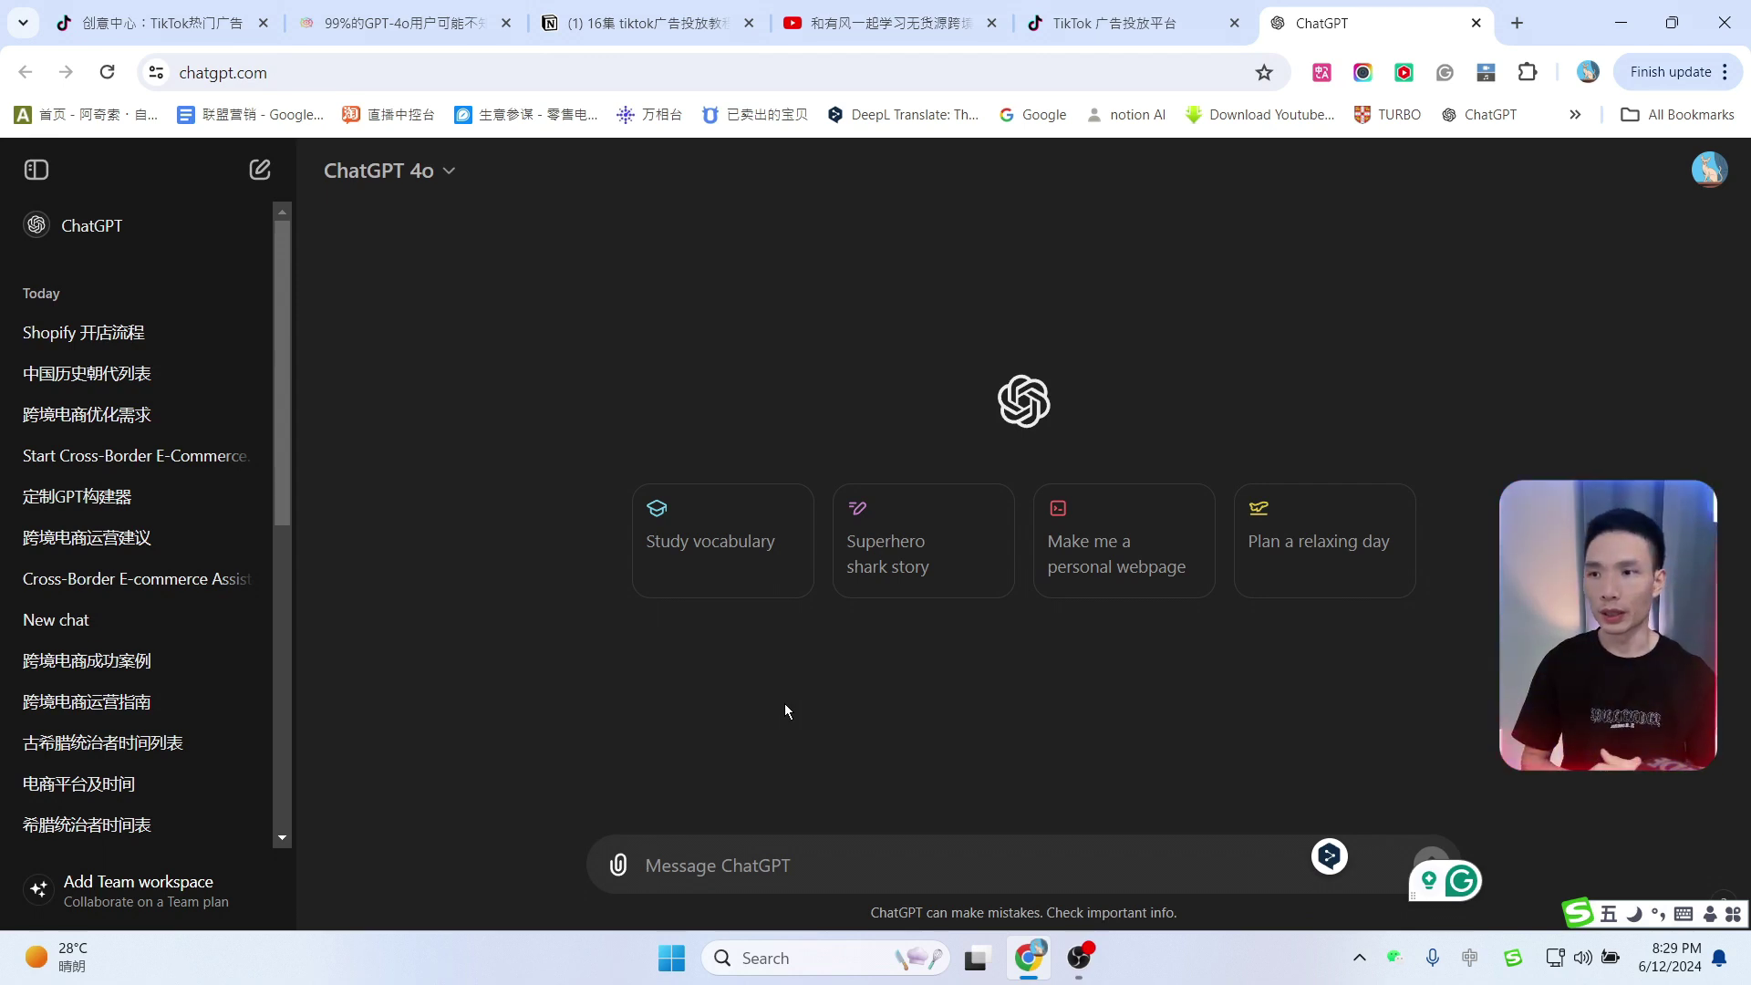
pyautogui.write('你现在扮演一名拥有多年经验的tiktok短视频广告策划与短视频运营，请帮我生成关于手机壳的视频脚本，大概要求如下，当然你也可以帮我优化得更好：  第一步：开场白引流眼球，要有创意，不要太老套  - 目标：吸引观众注意力，打破他们的浏览模式。 - 方法：通过大胆的声明或独特的内容吸引眼球。  第二步：讲故事  - 目标：用简短的故事引起观众共鸣，突出用户痛点。 - 方法：讲述故事，引出问题和解决方案。  第三步：转换  - 目标：介绍产品，号召观众采取行动。 - 方法：详细介绍产品功能，提出购买建议和促销信息。')
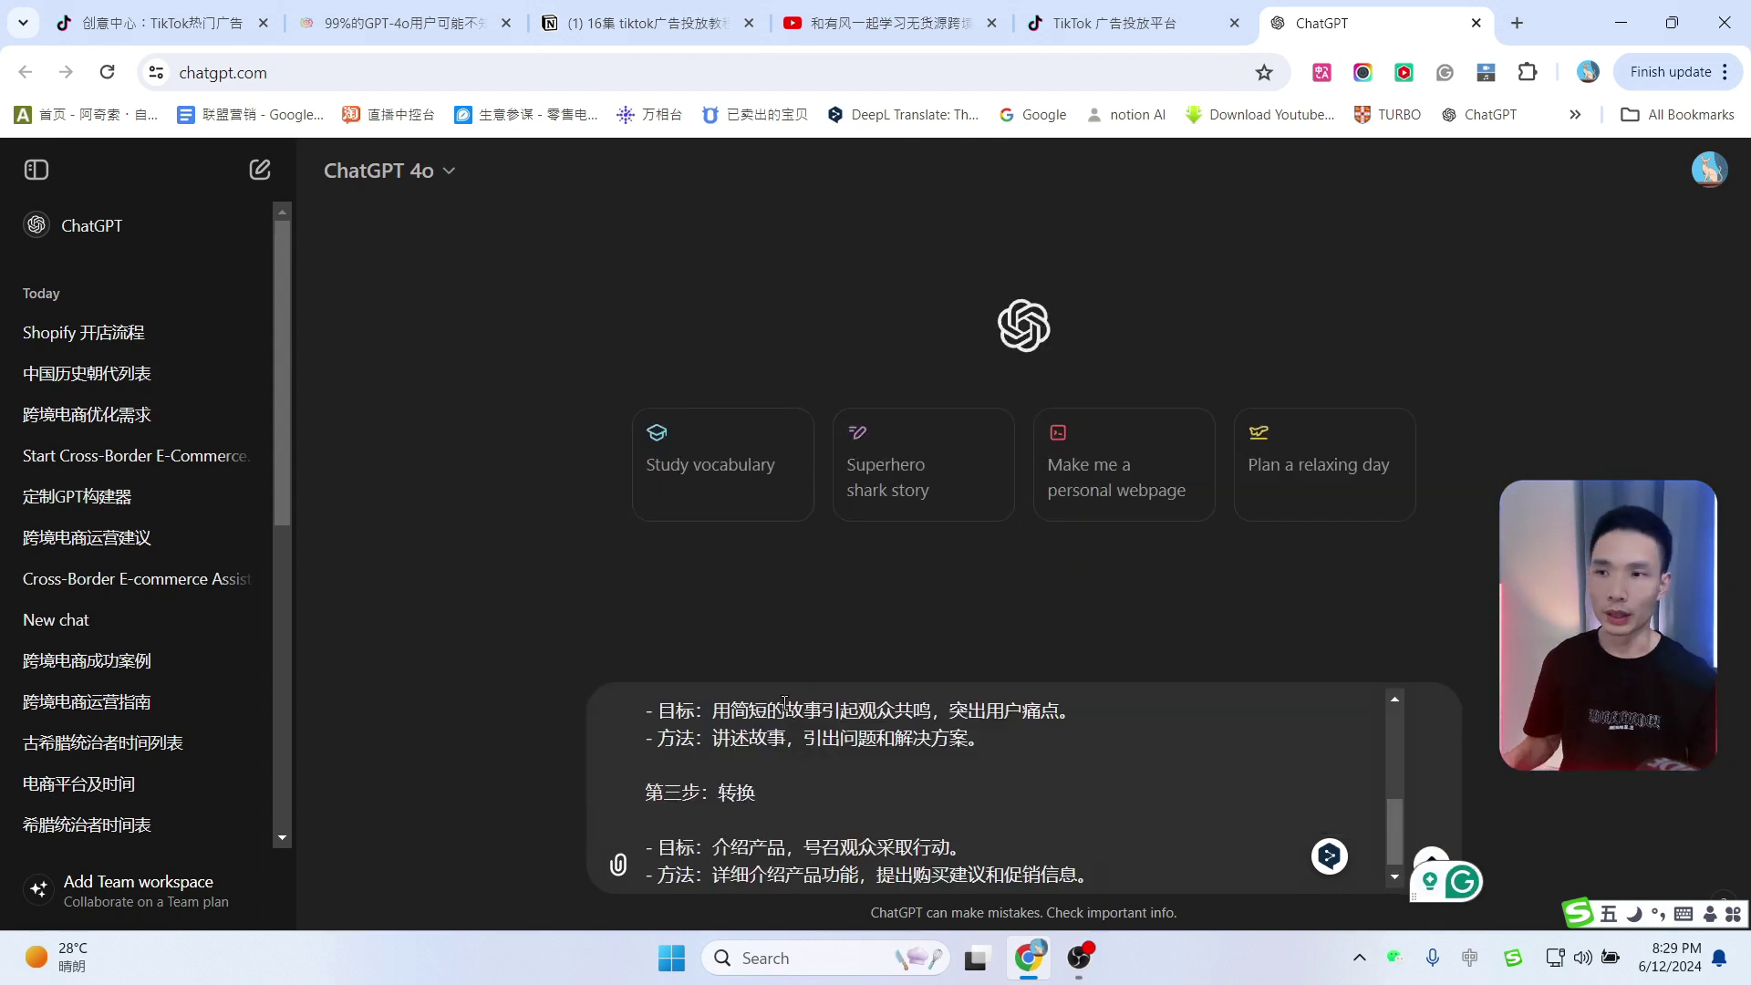
pyautogui.press('Return')
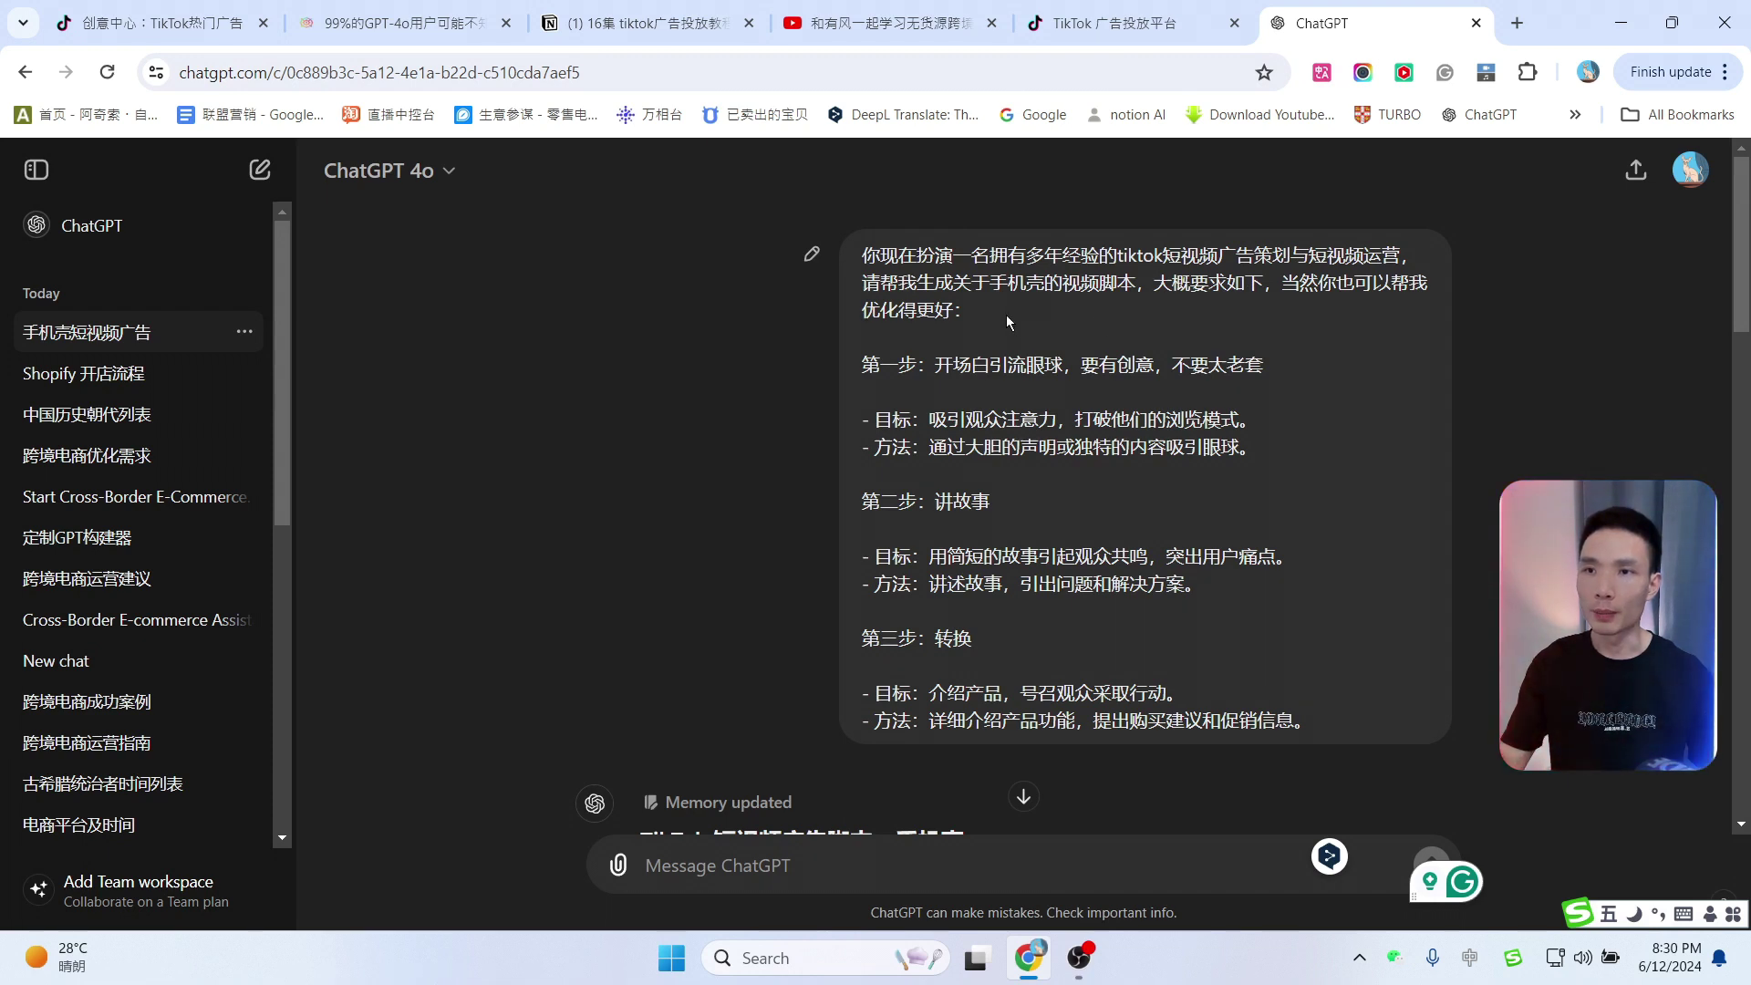
# Step: Review the prompt's three-step requirements and read through the generated phone-case video ad script
pyautogui.moveTo(862, 365); pyautogui.dragTo(1266, 365)
pyautogui.click(1377, 354)
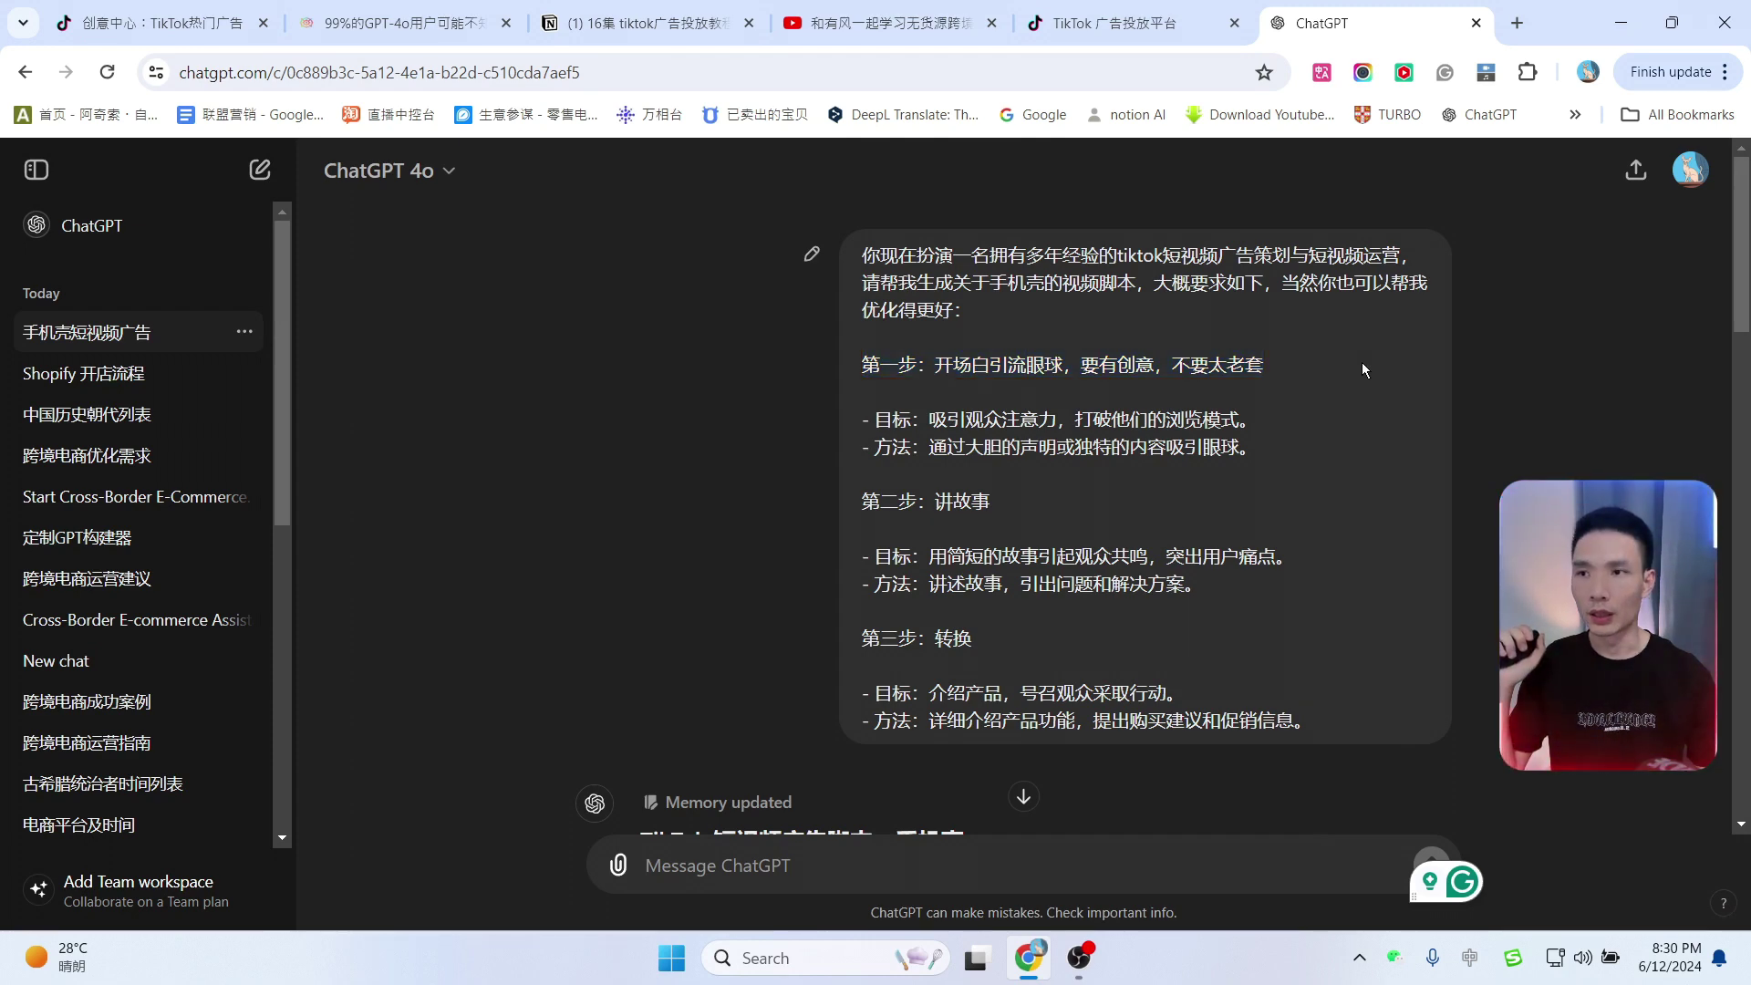
pyautogui.scroll(-10, 1361, 363)
pyautogui.scroll(8, 1200, 529)
pyautogui.scroll(4, 1200, 529)
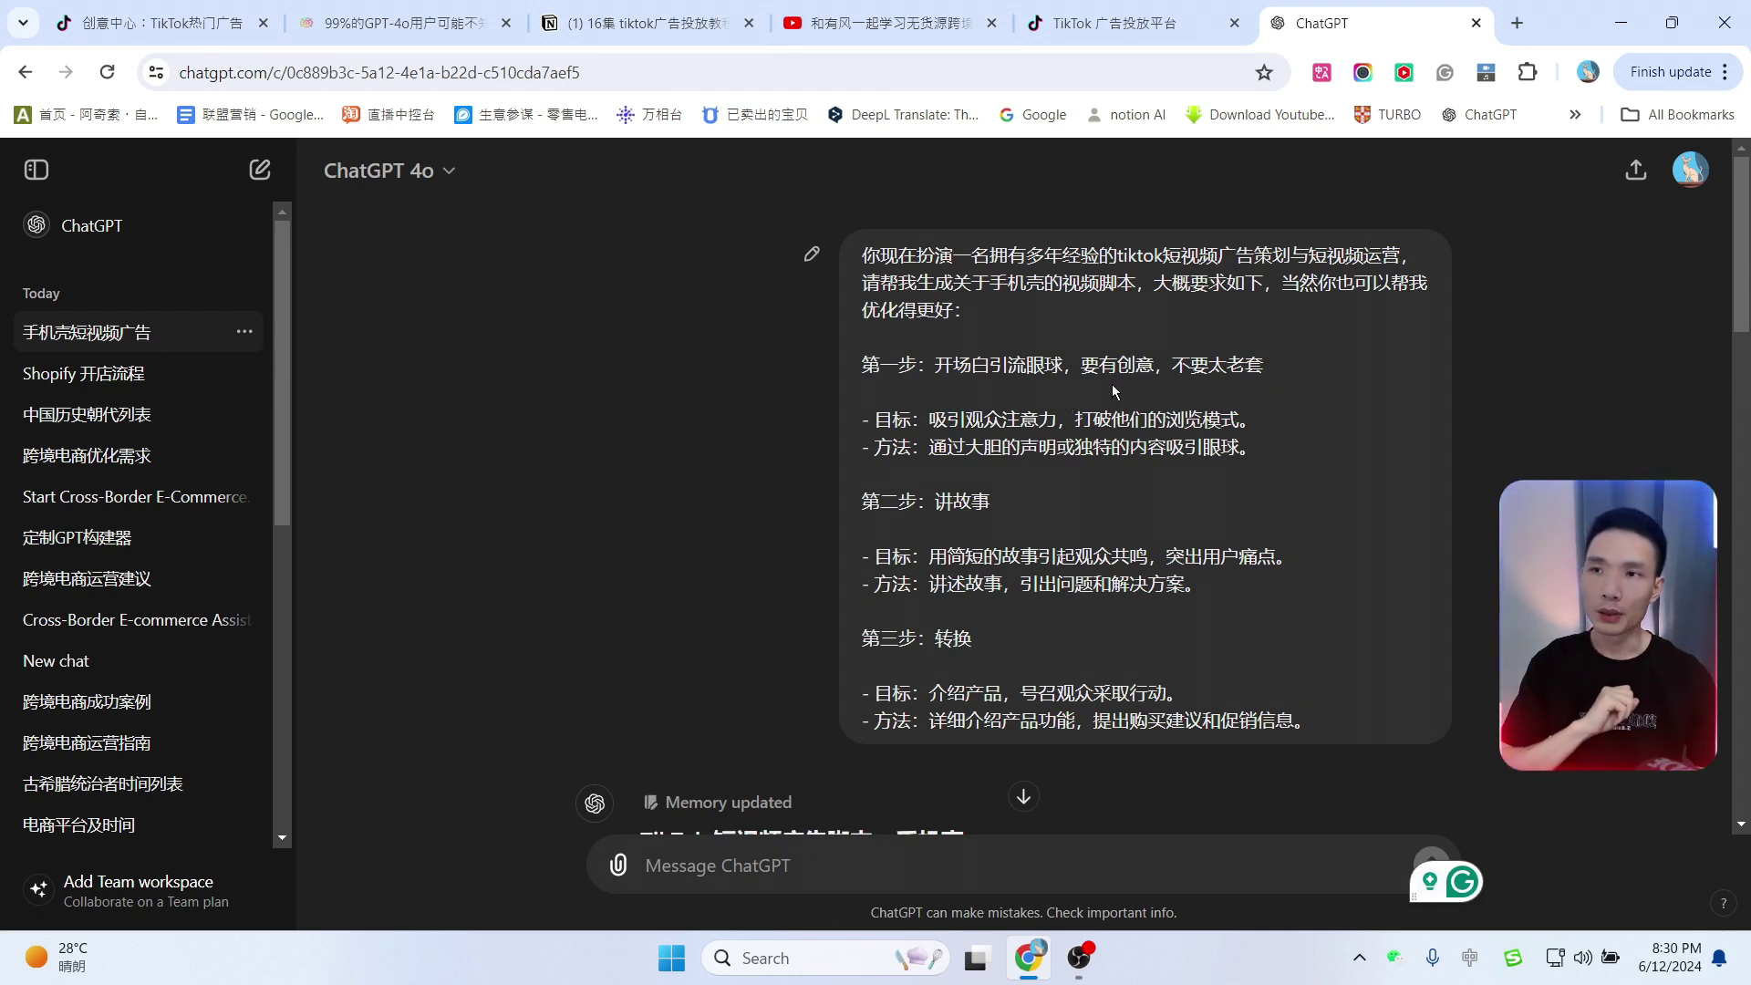
pyautogui.scroll(-1, 1022, 377)
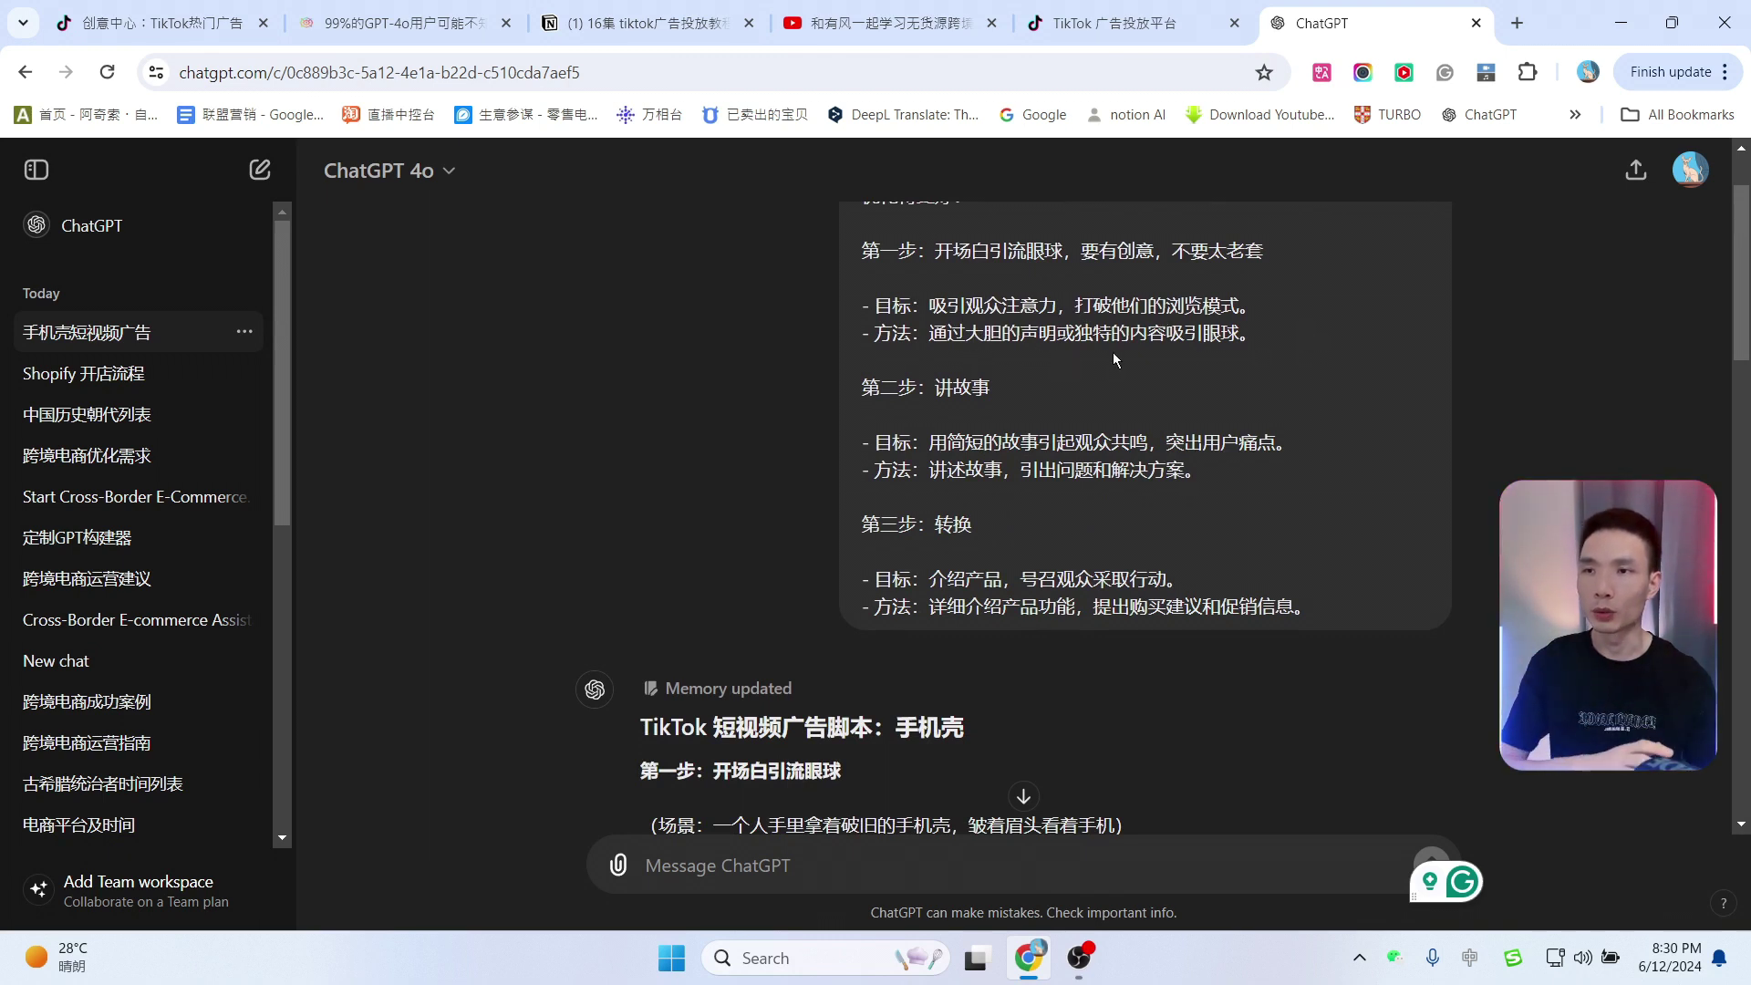
pyautogui.doubleClick(954, 393)
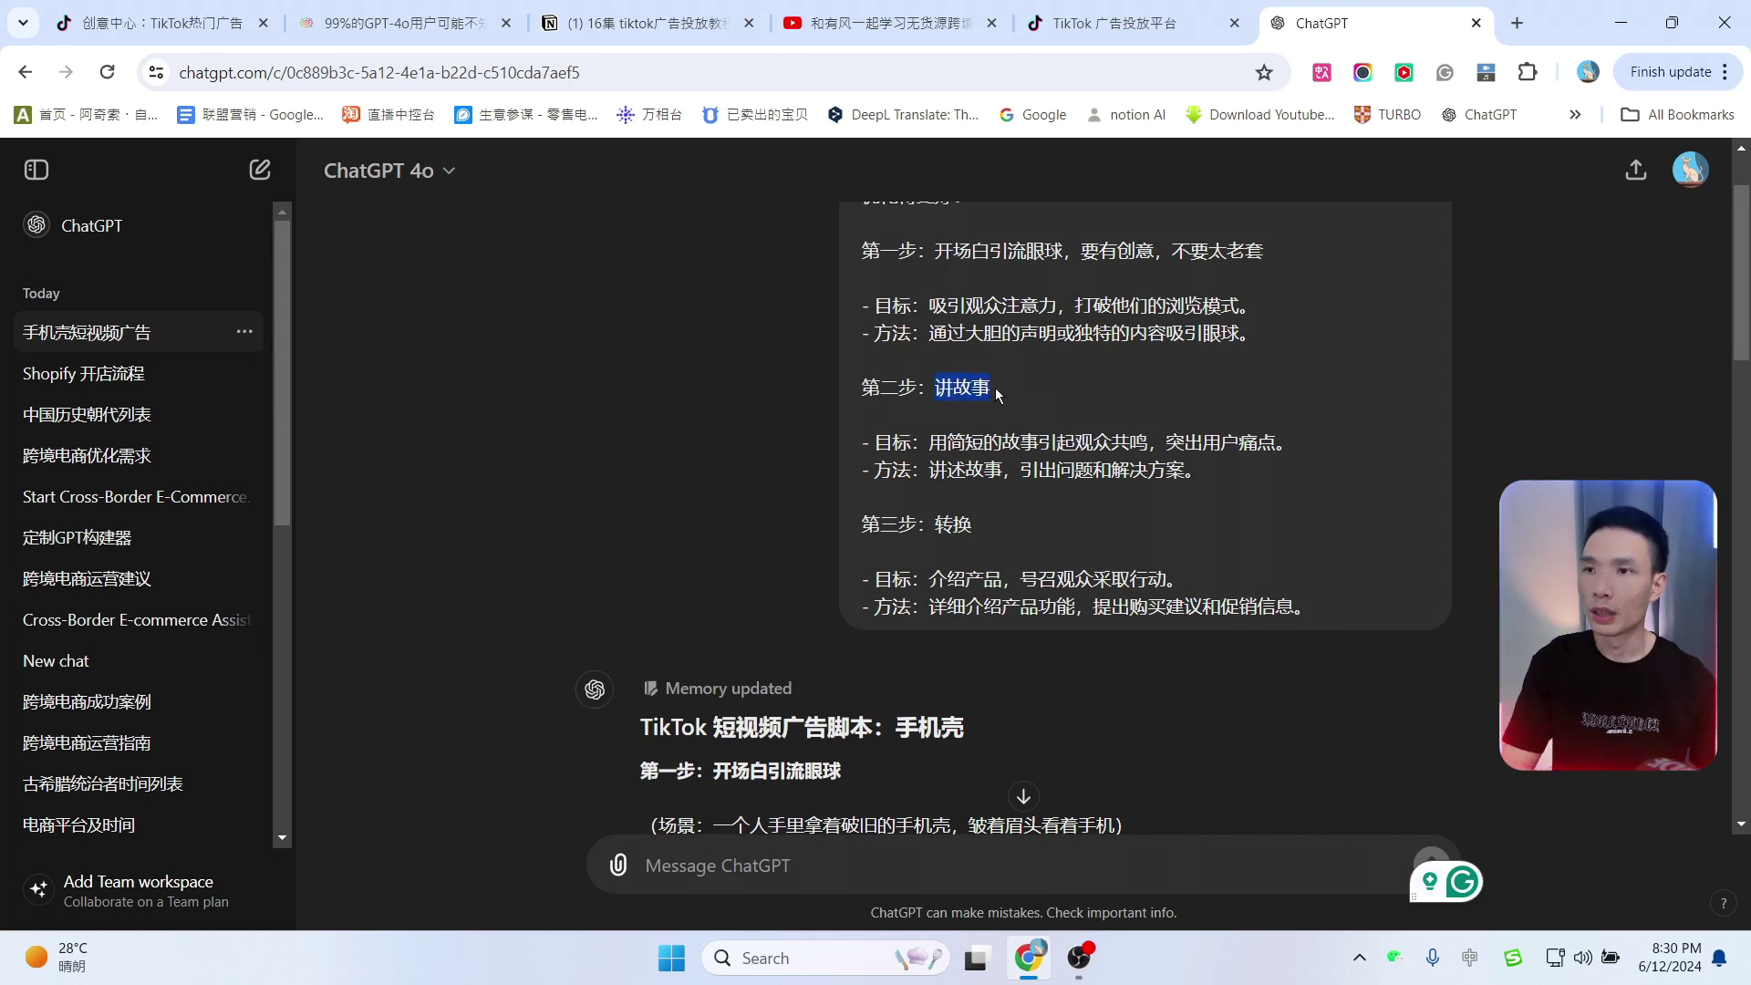
pyautogui.click(1227, 367)
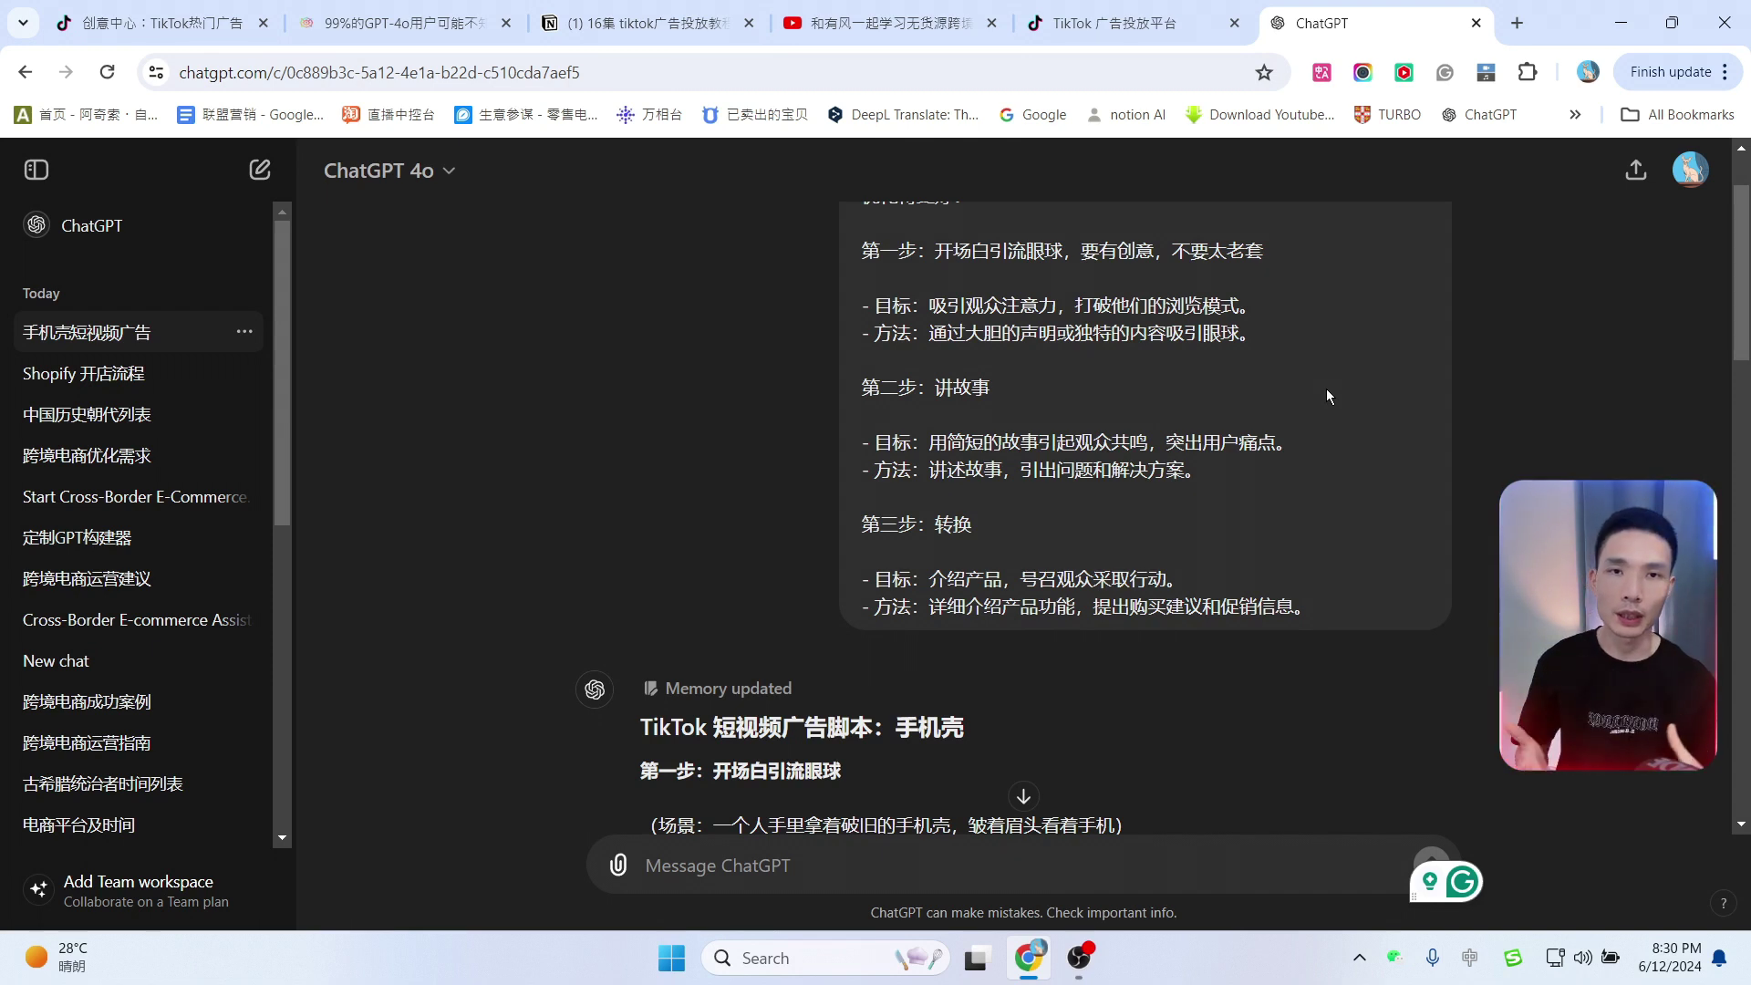
pyautogui.scroll(-1, 1273, 396)
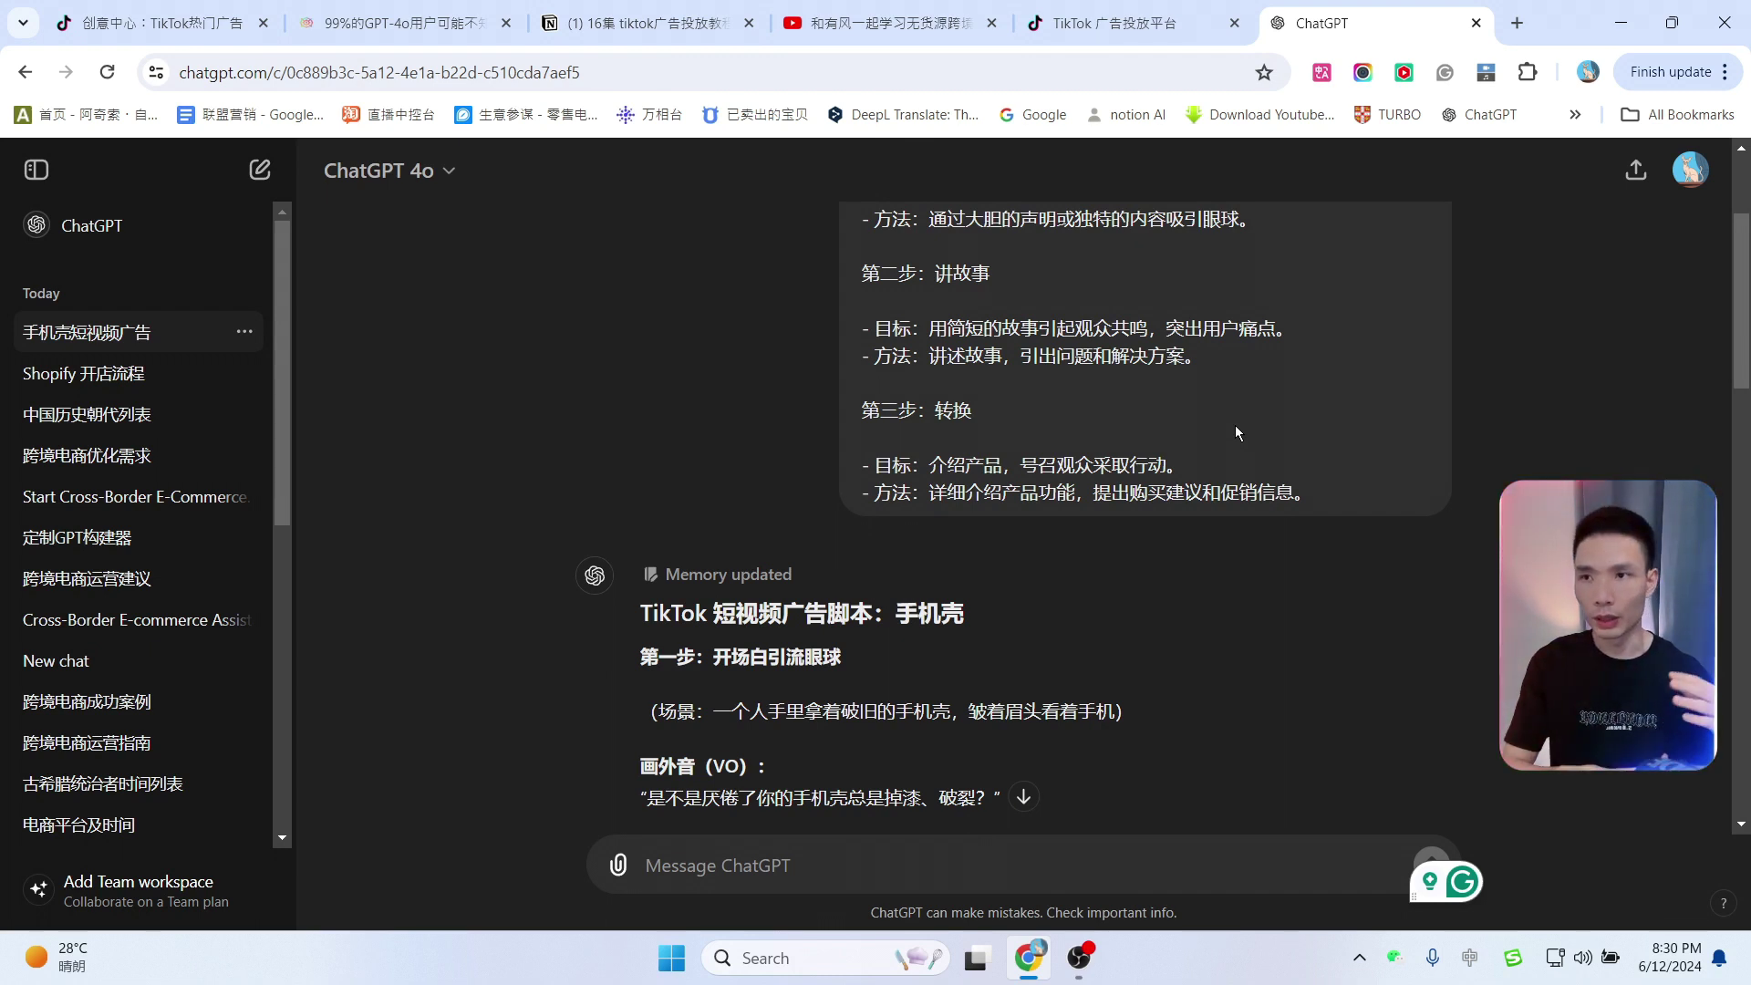
pyautogui.scroll(-2, 1151, 438)
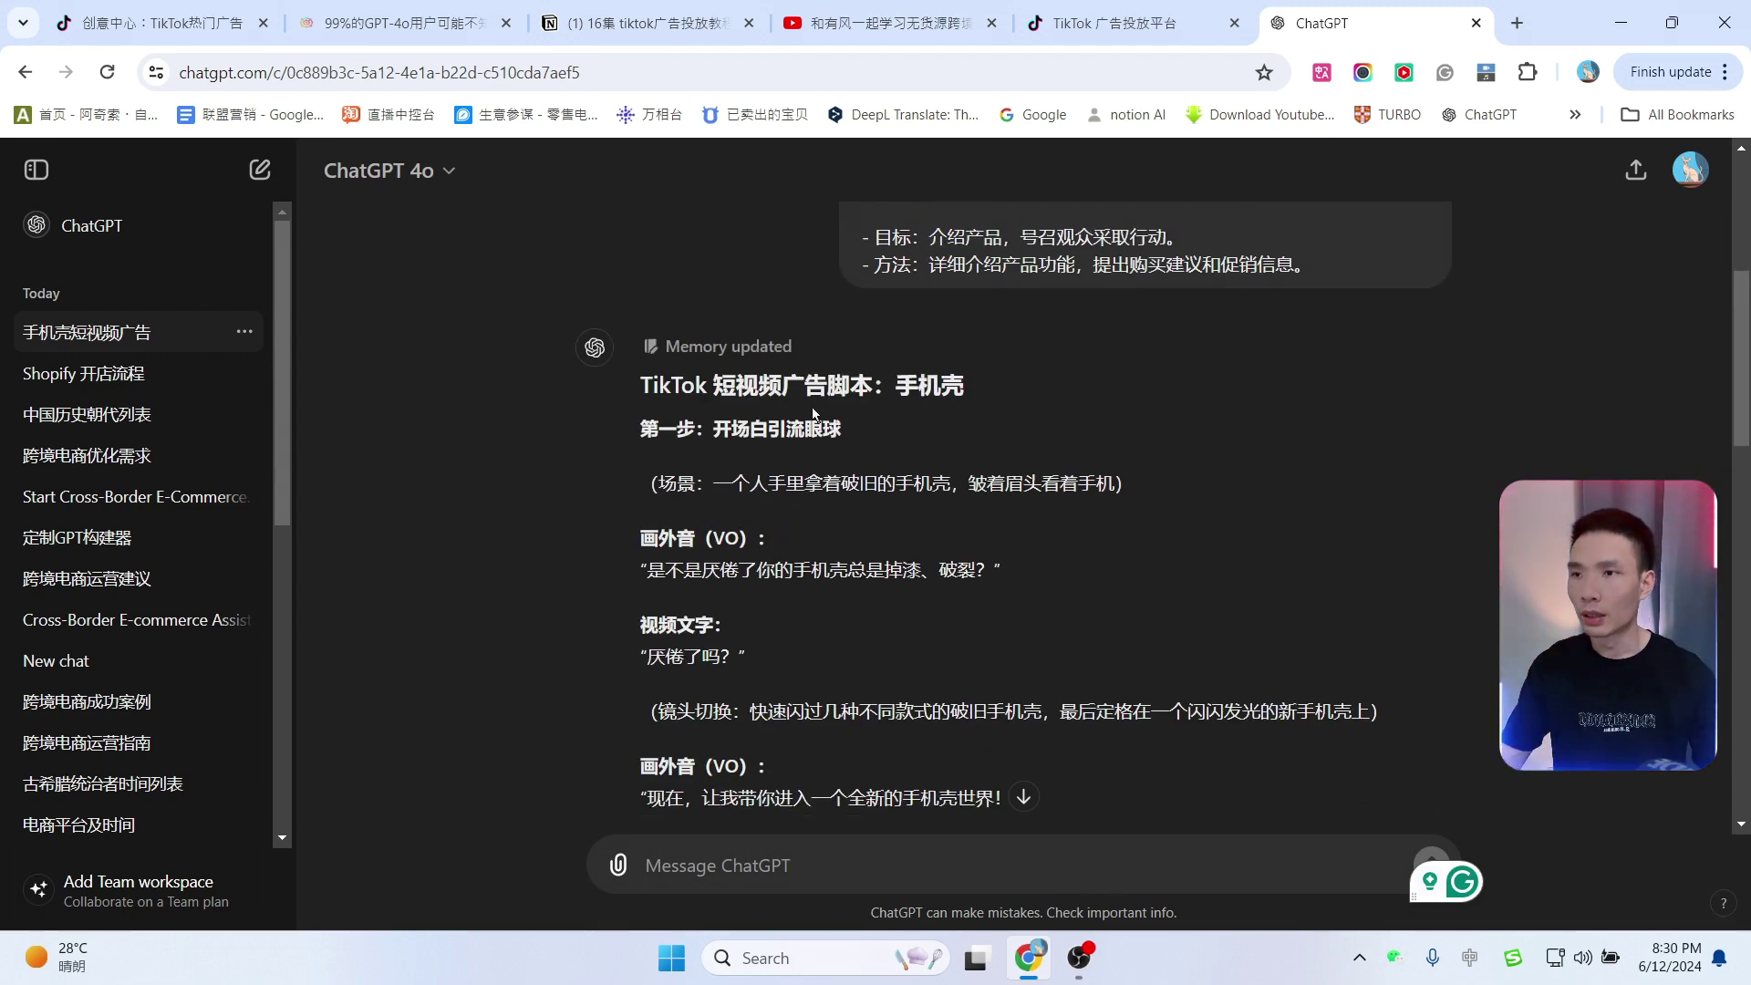
pyautogui.scroll(-1, 1069, 370)
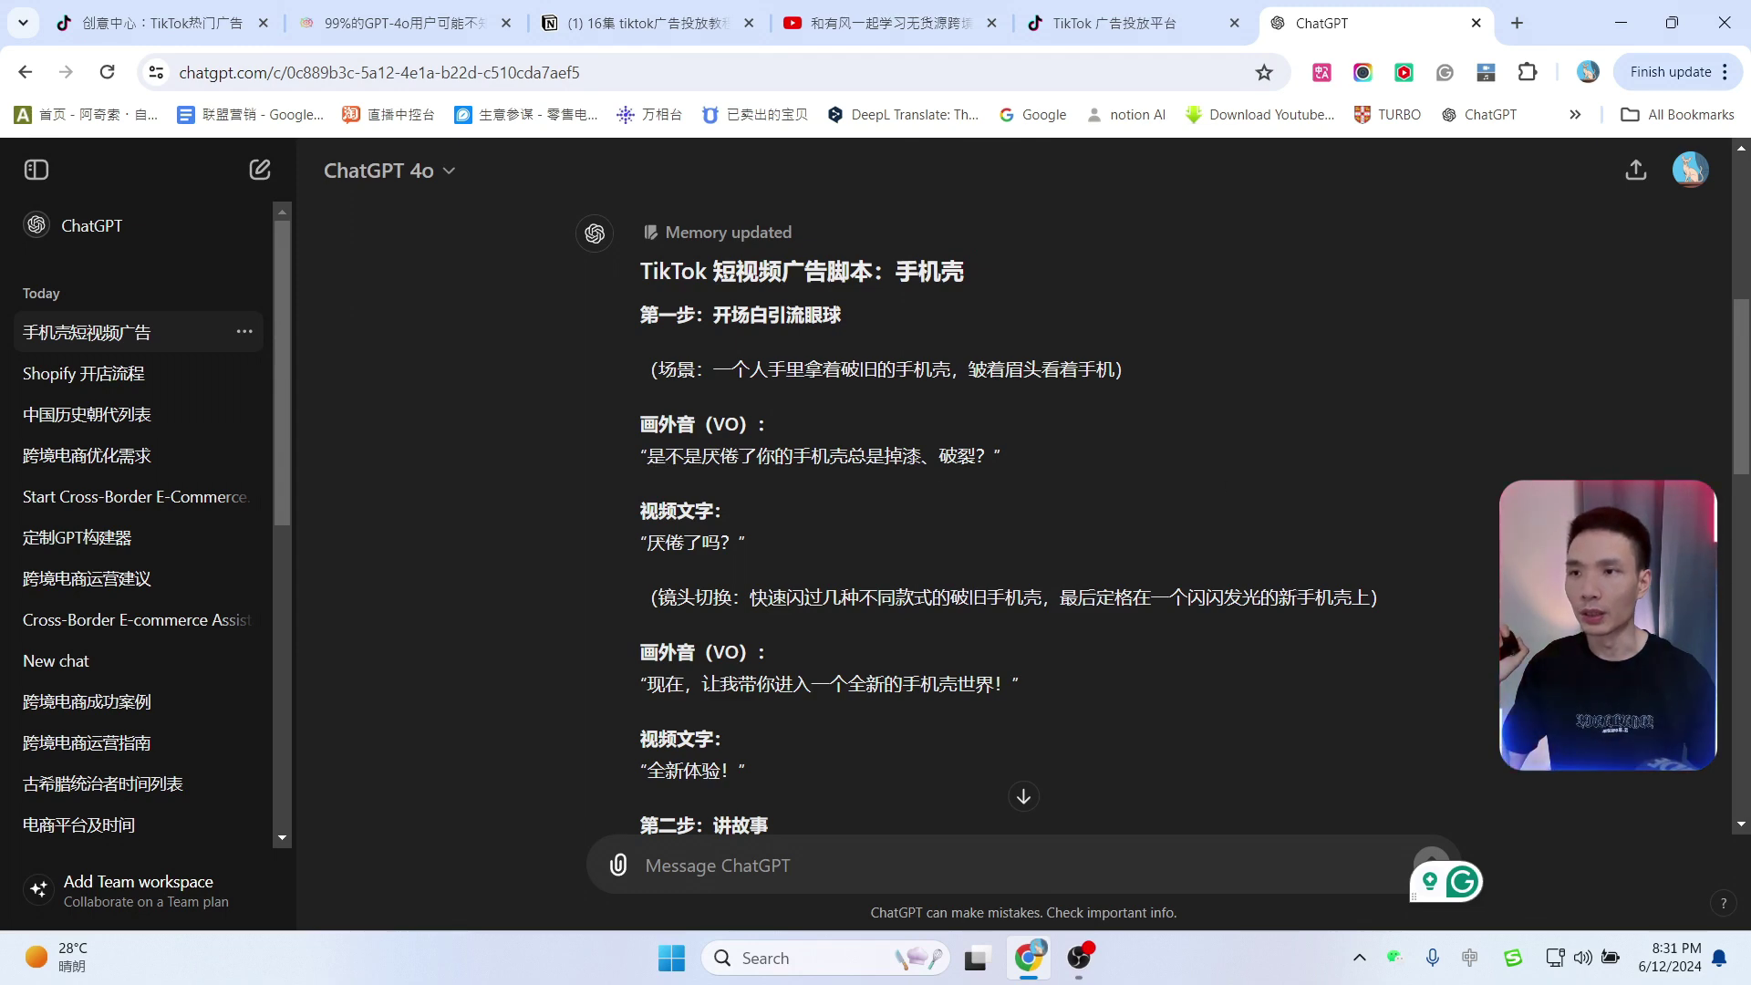
pyautogui.scroll(-15, 877, 550)
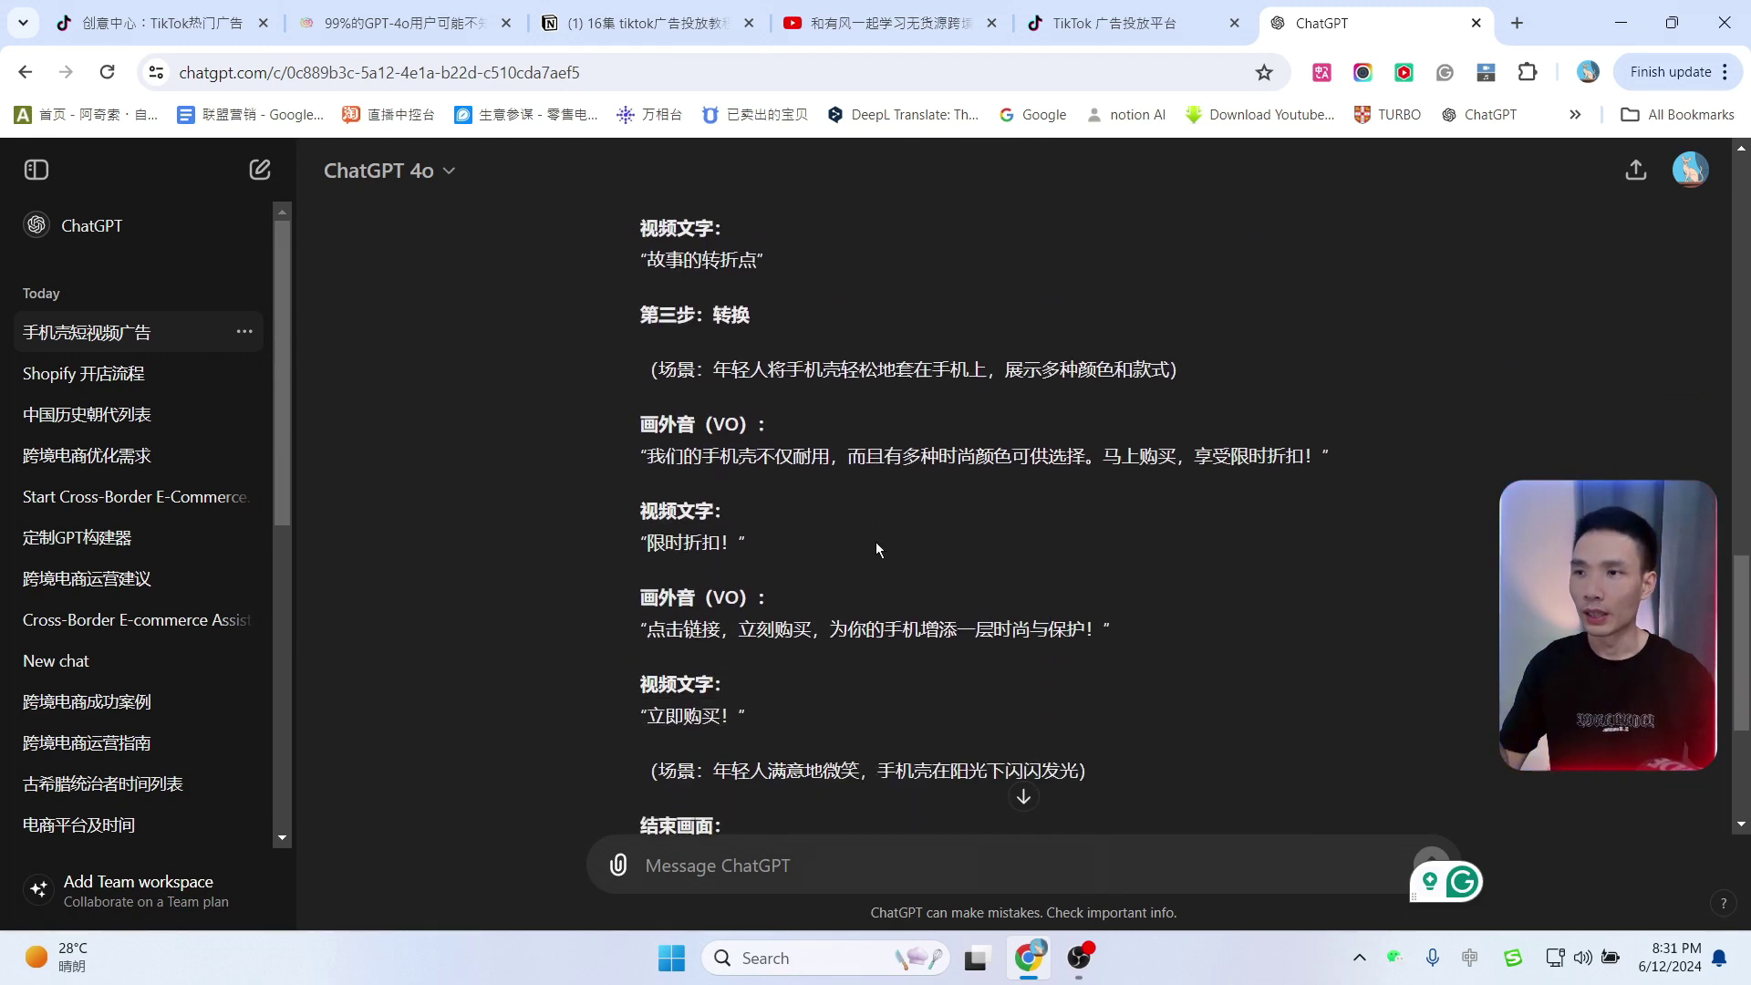
# Step: Review the generated phone-case ad script from the 开场 hook through 讲故事 and 转换 to the 结束画面
pyautogui.scroll(-3, 1016, 561)
pyautogui.scroll(6, 872, 535)
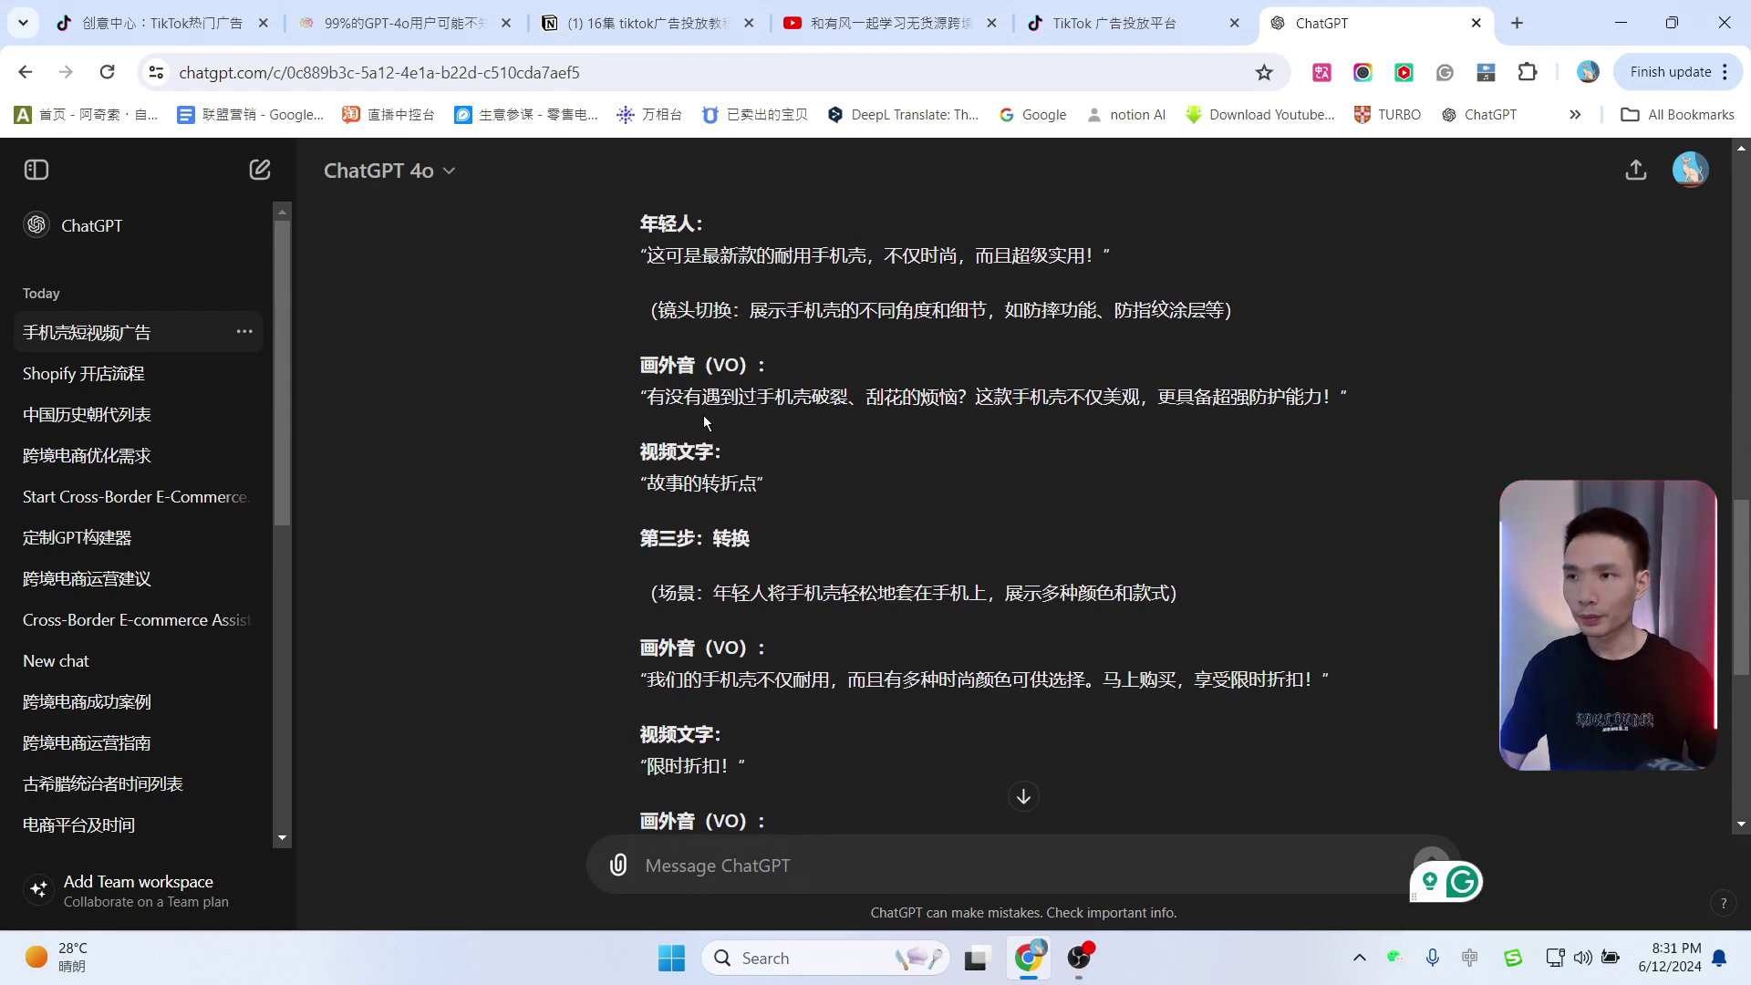
pyautogui.scroll(-1, 958, 428)
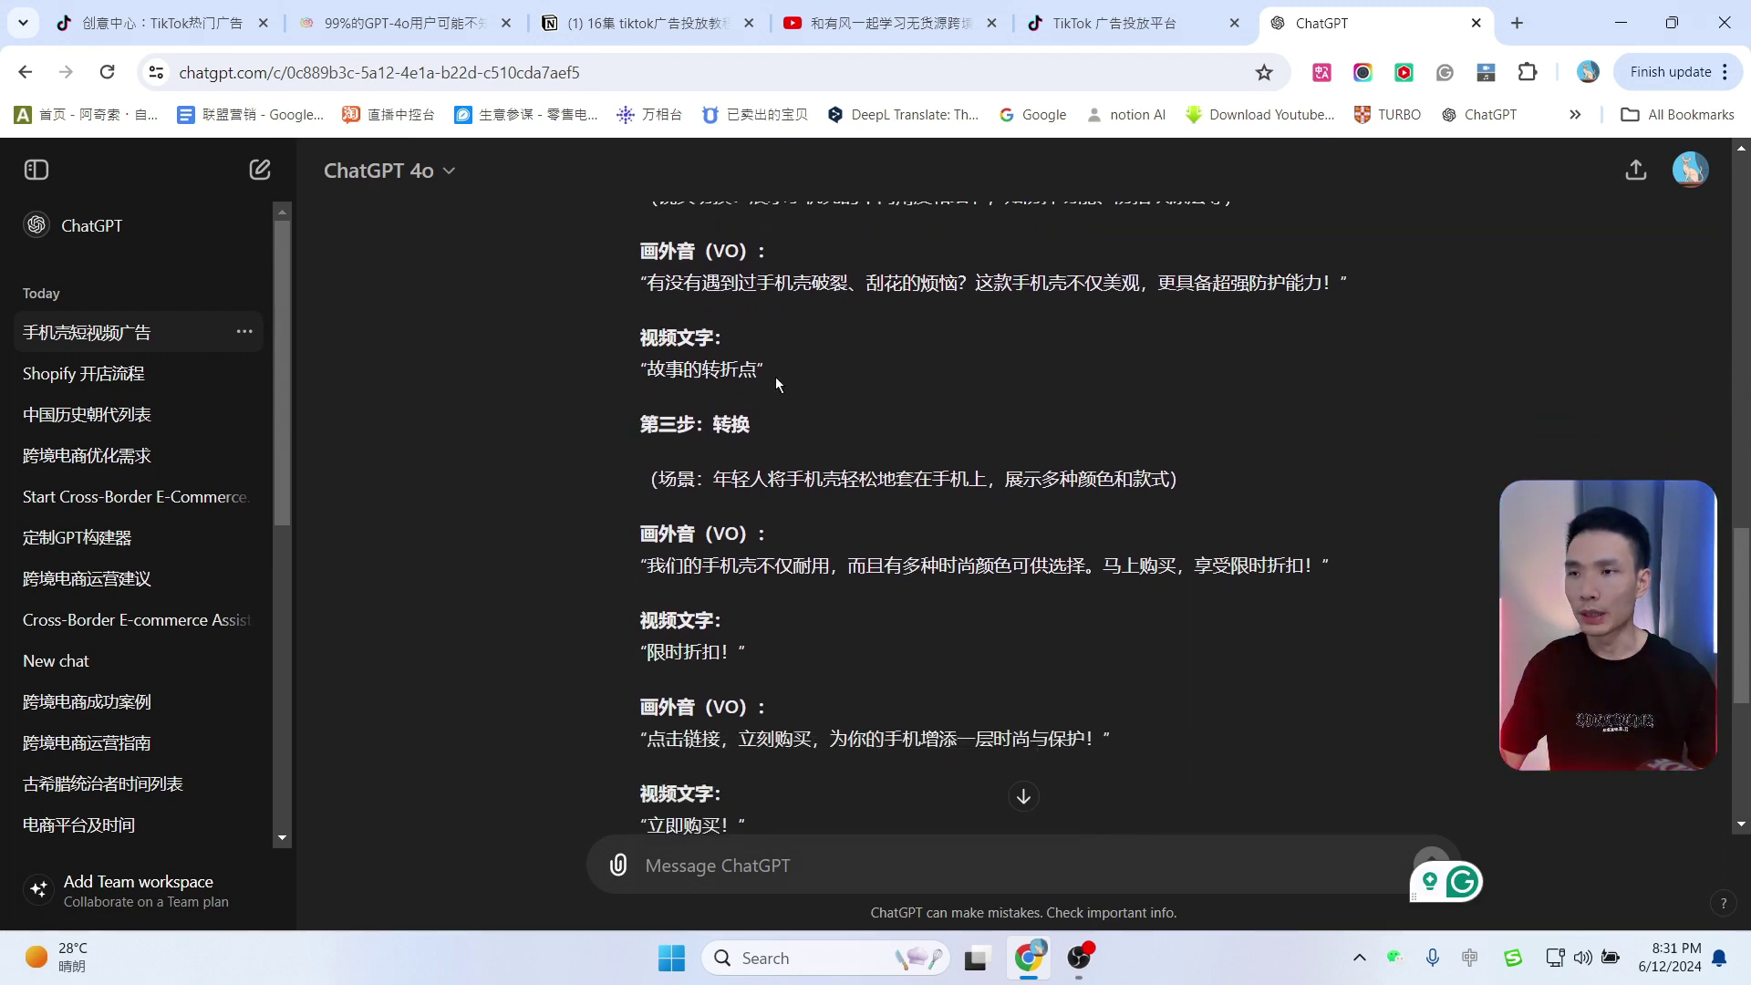
pyautogui.scroll(-5, 1042, 479)
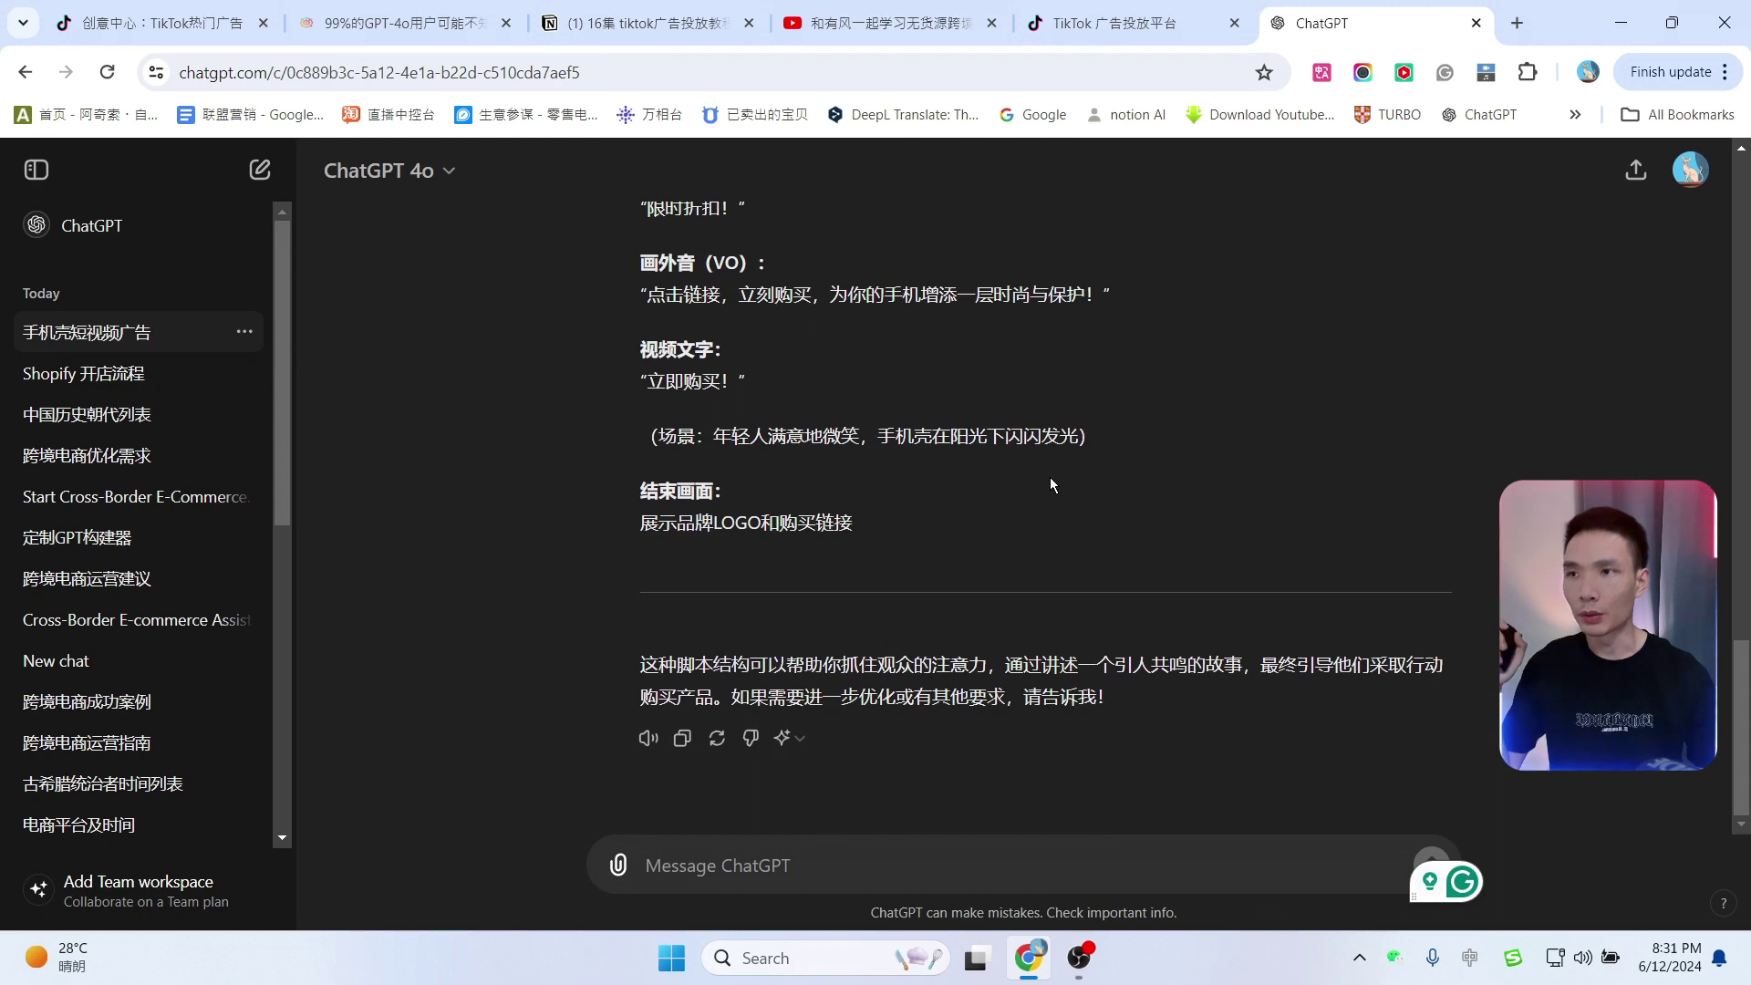
pyautogui.scroll(12, 1049, 478)
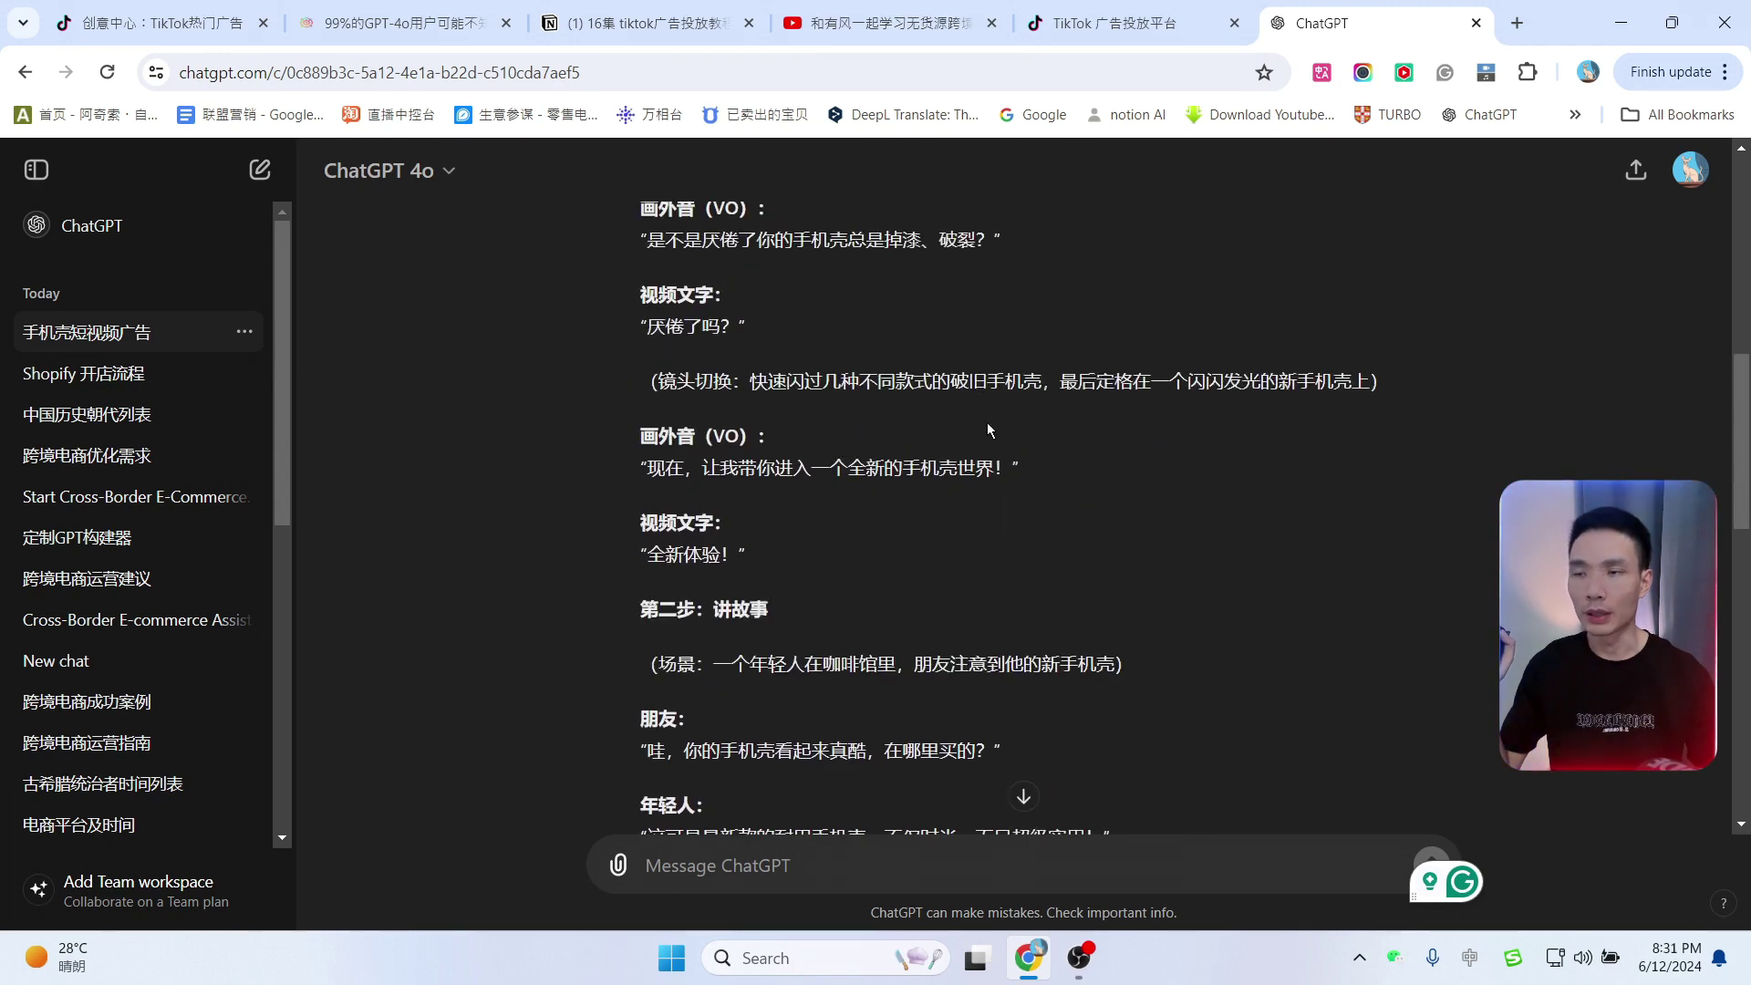
pyautogui.scroll(-10, 994, 427)
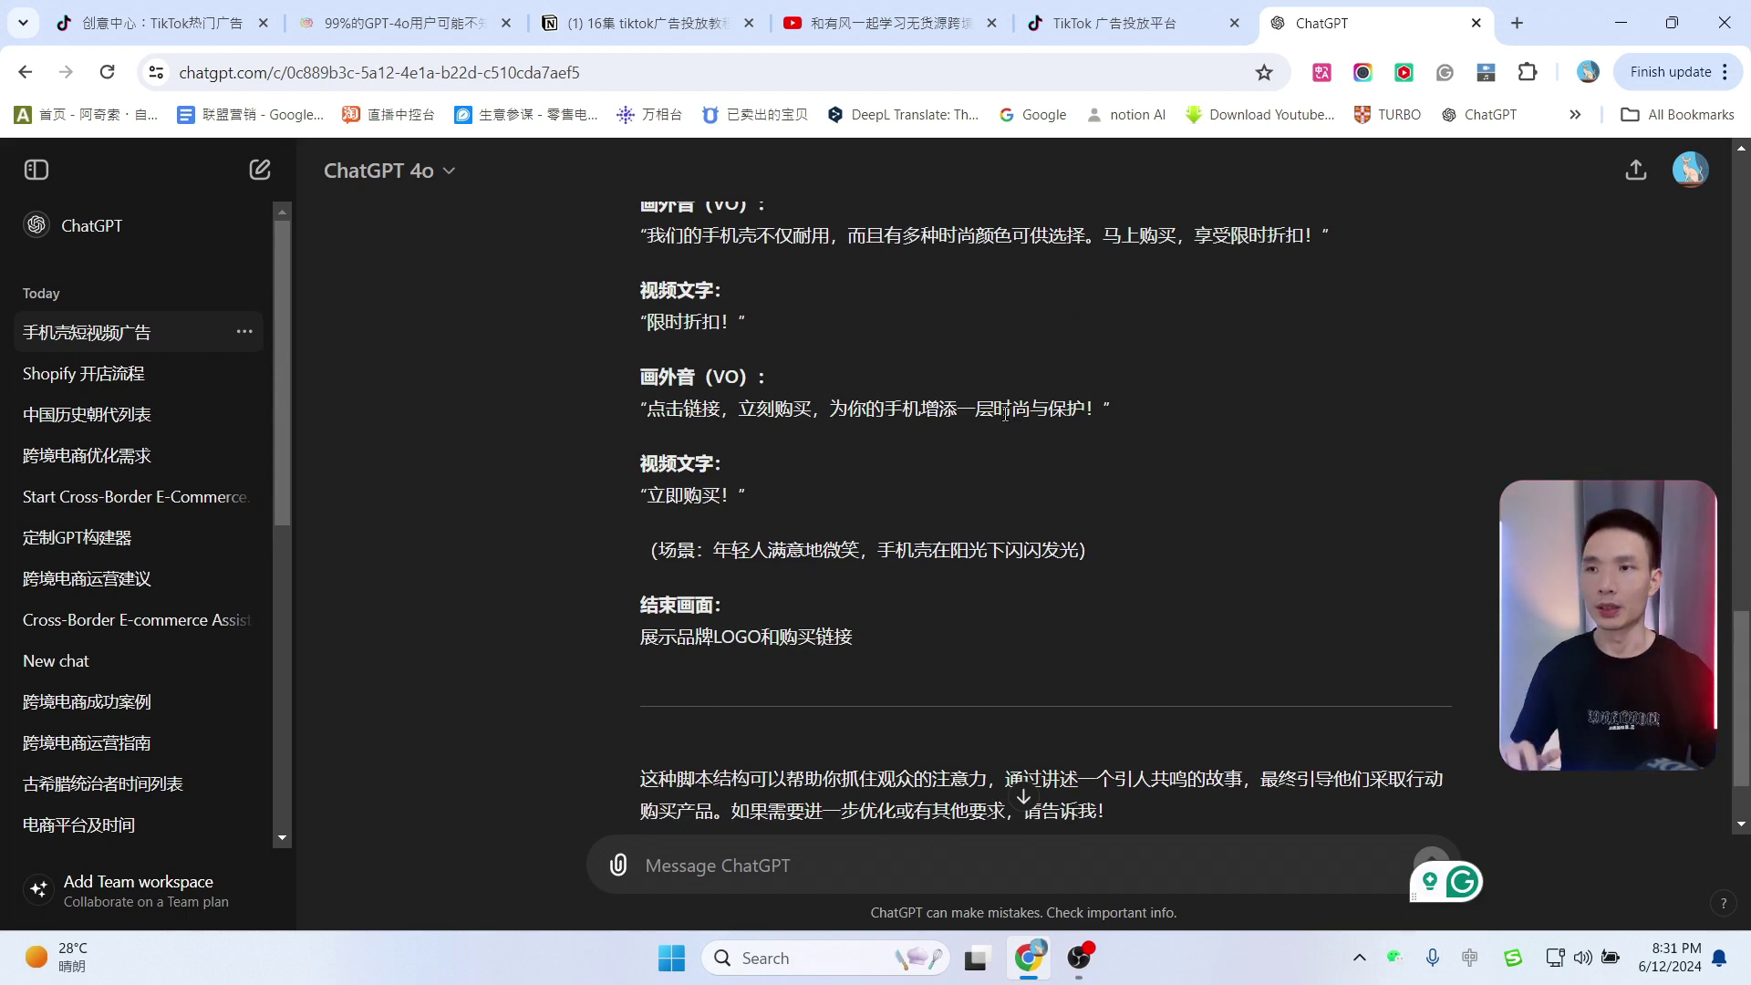
pyautogui.scroll(-1, 536, 589)
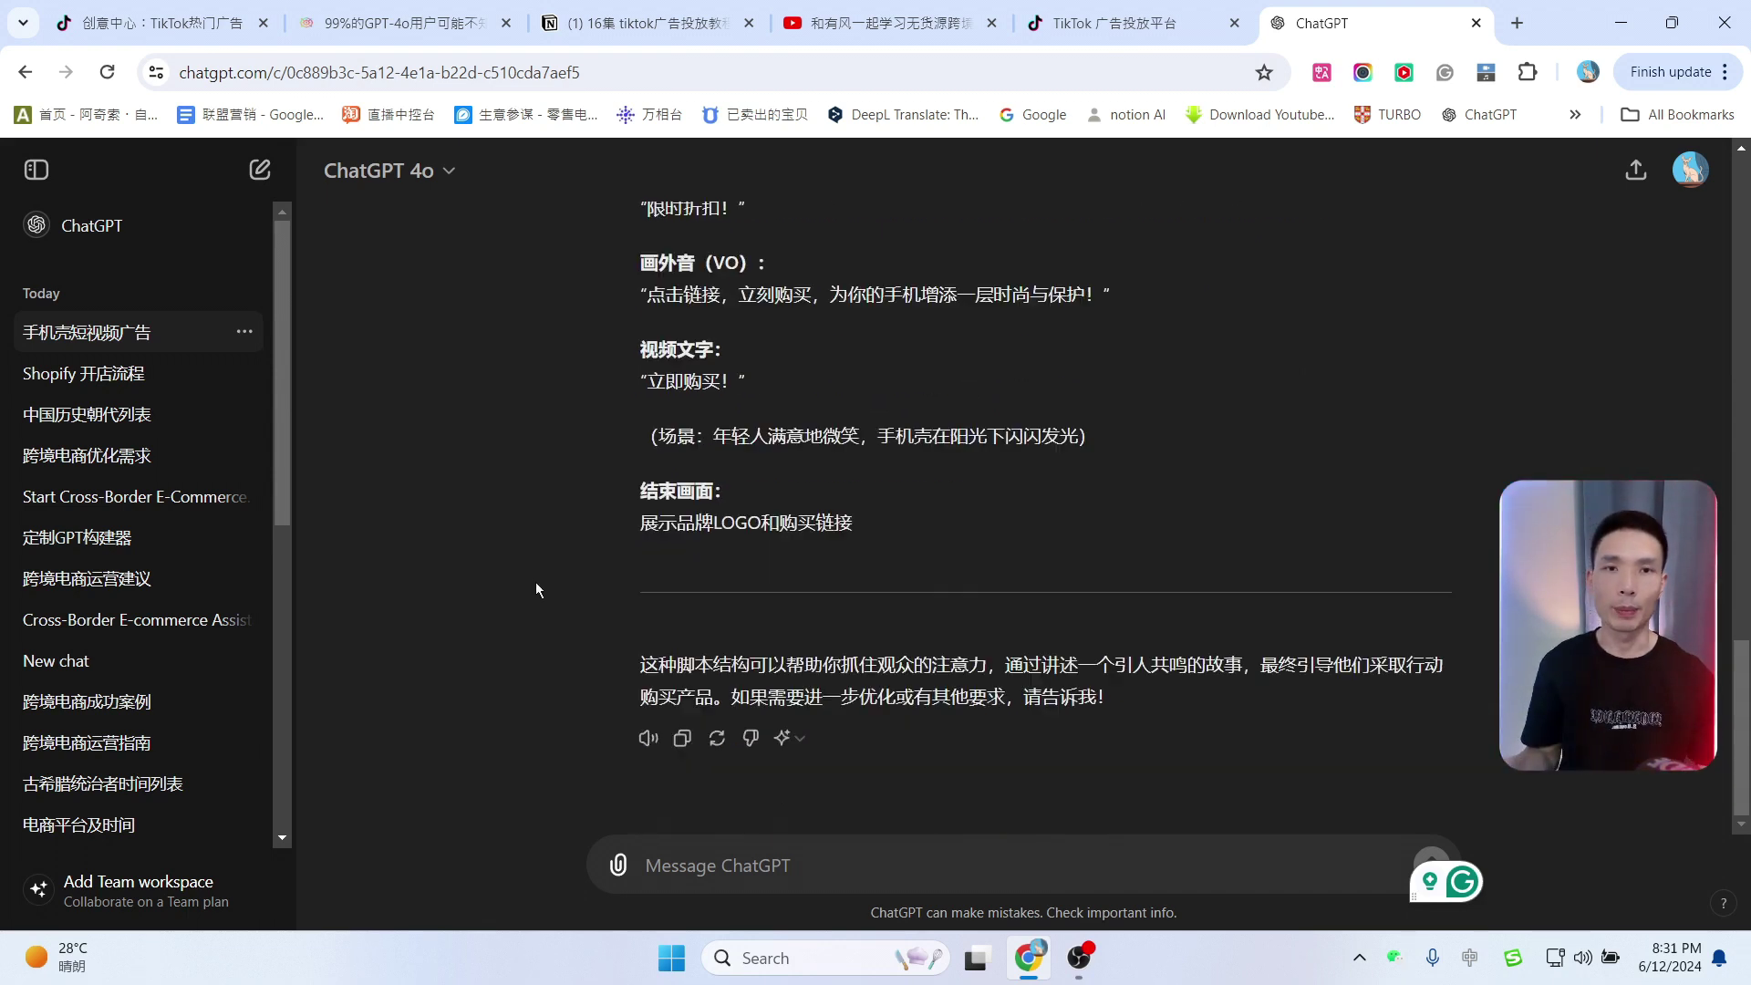
# Step: Ask ChatGPT for another version of the script with "再写一个" and read its opening section
pyautogui.click(705, 870)
pyautogui.write('再')
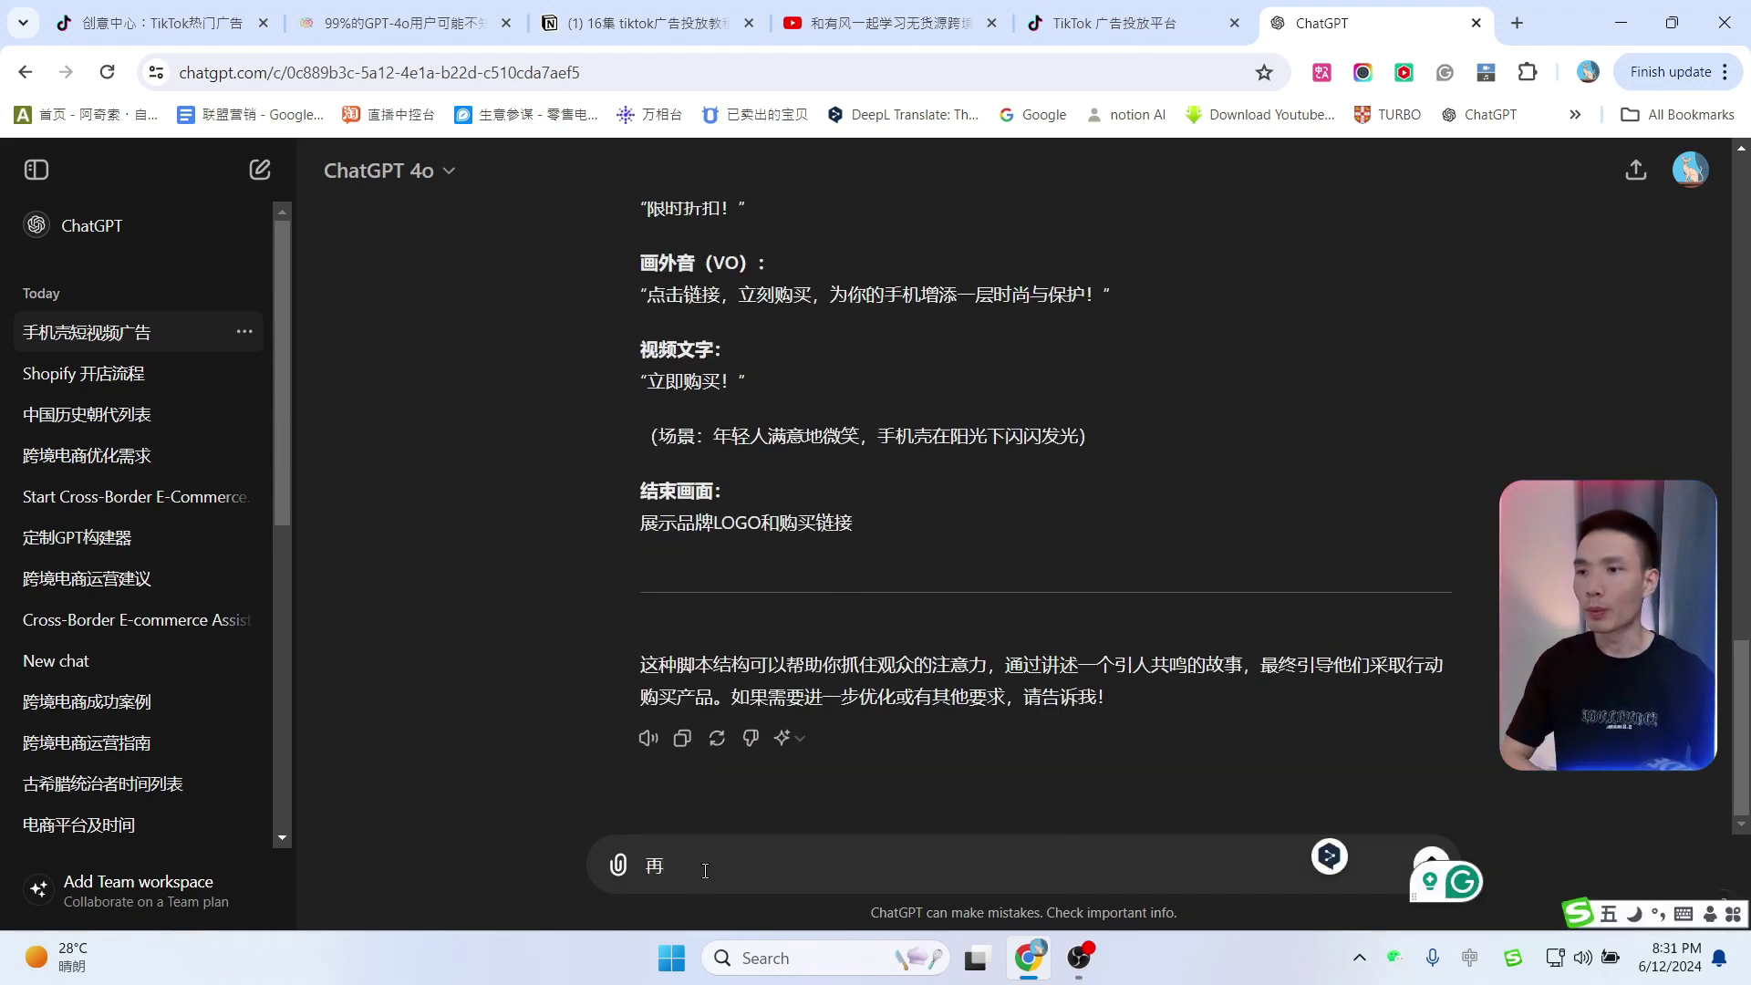
pyautogui.write('写一个')
pyautogui.press('Return')
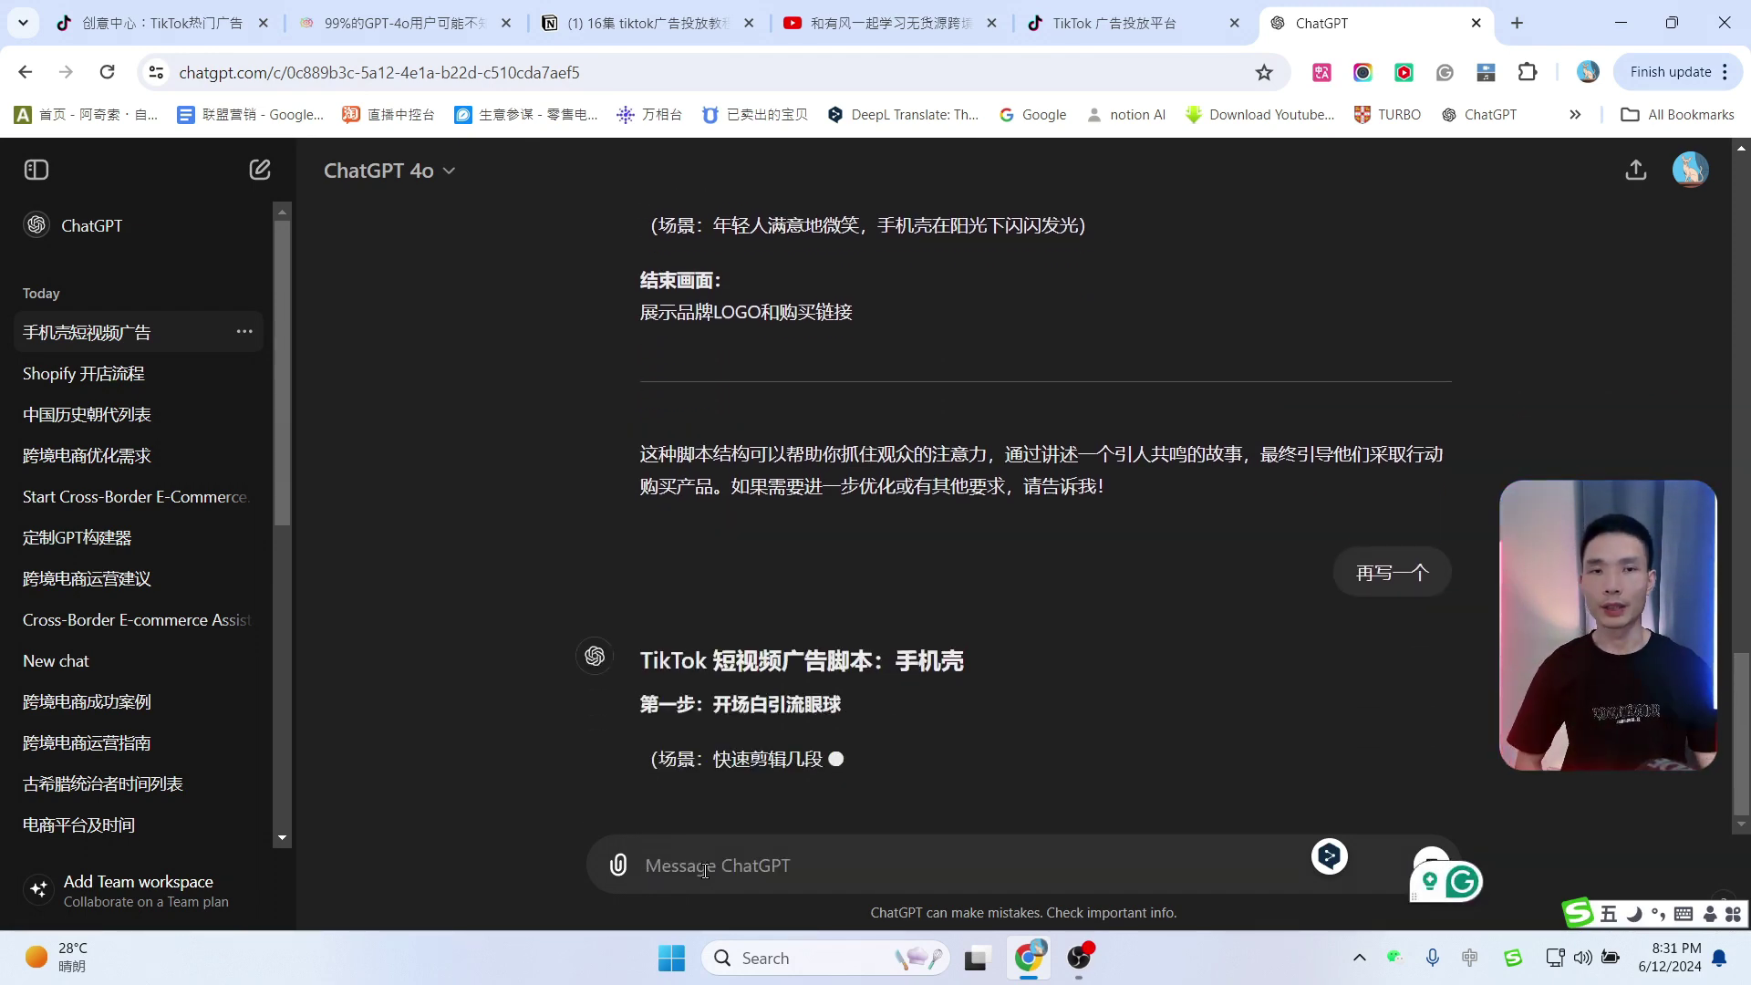
pyautogui.scroll(5, 881, 598)
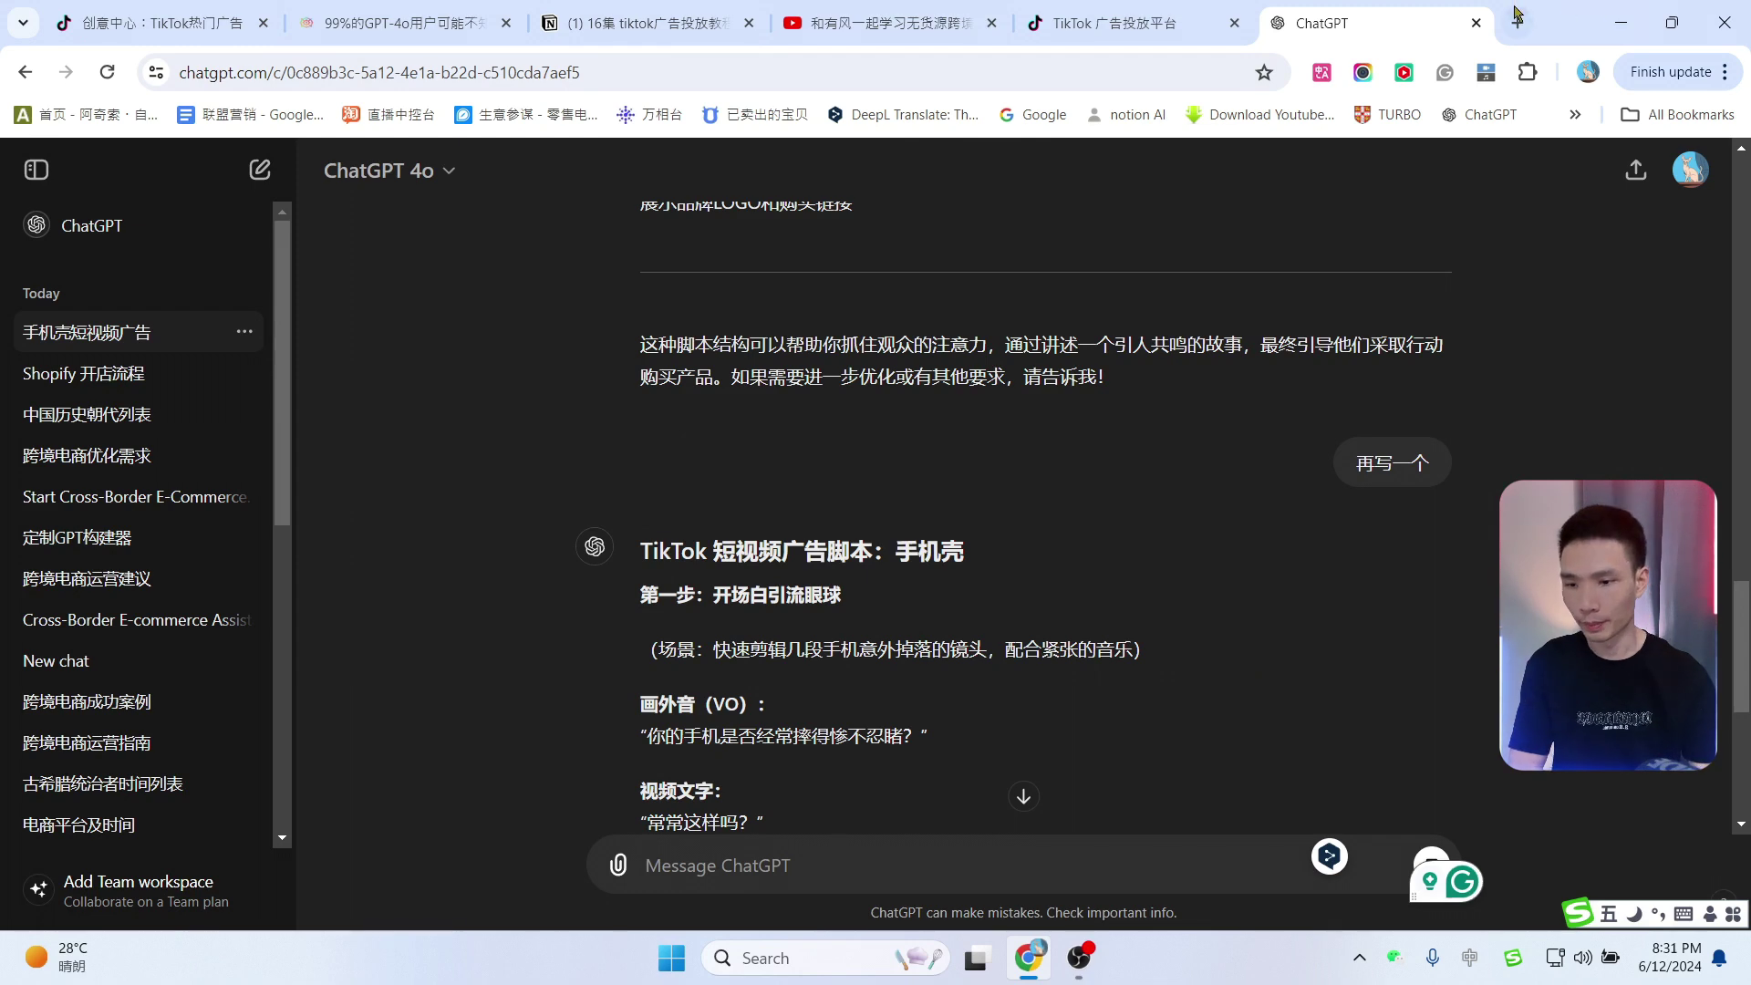
pyautogui.scroll(-3, 1211, 586)
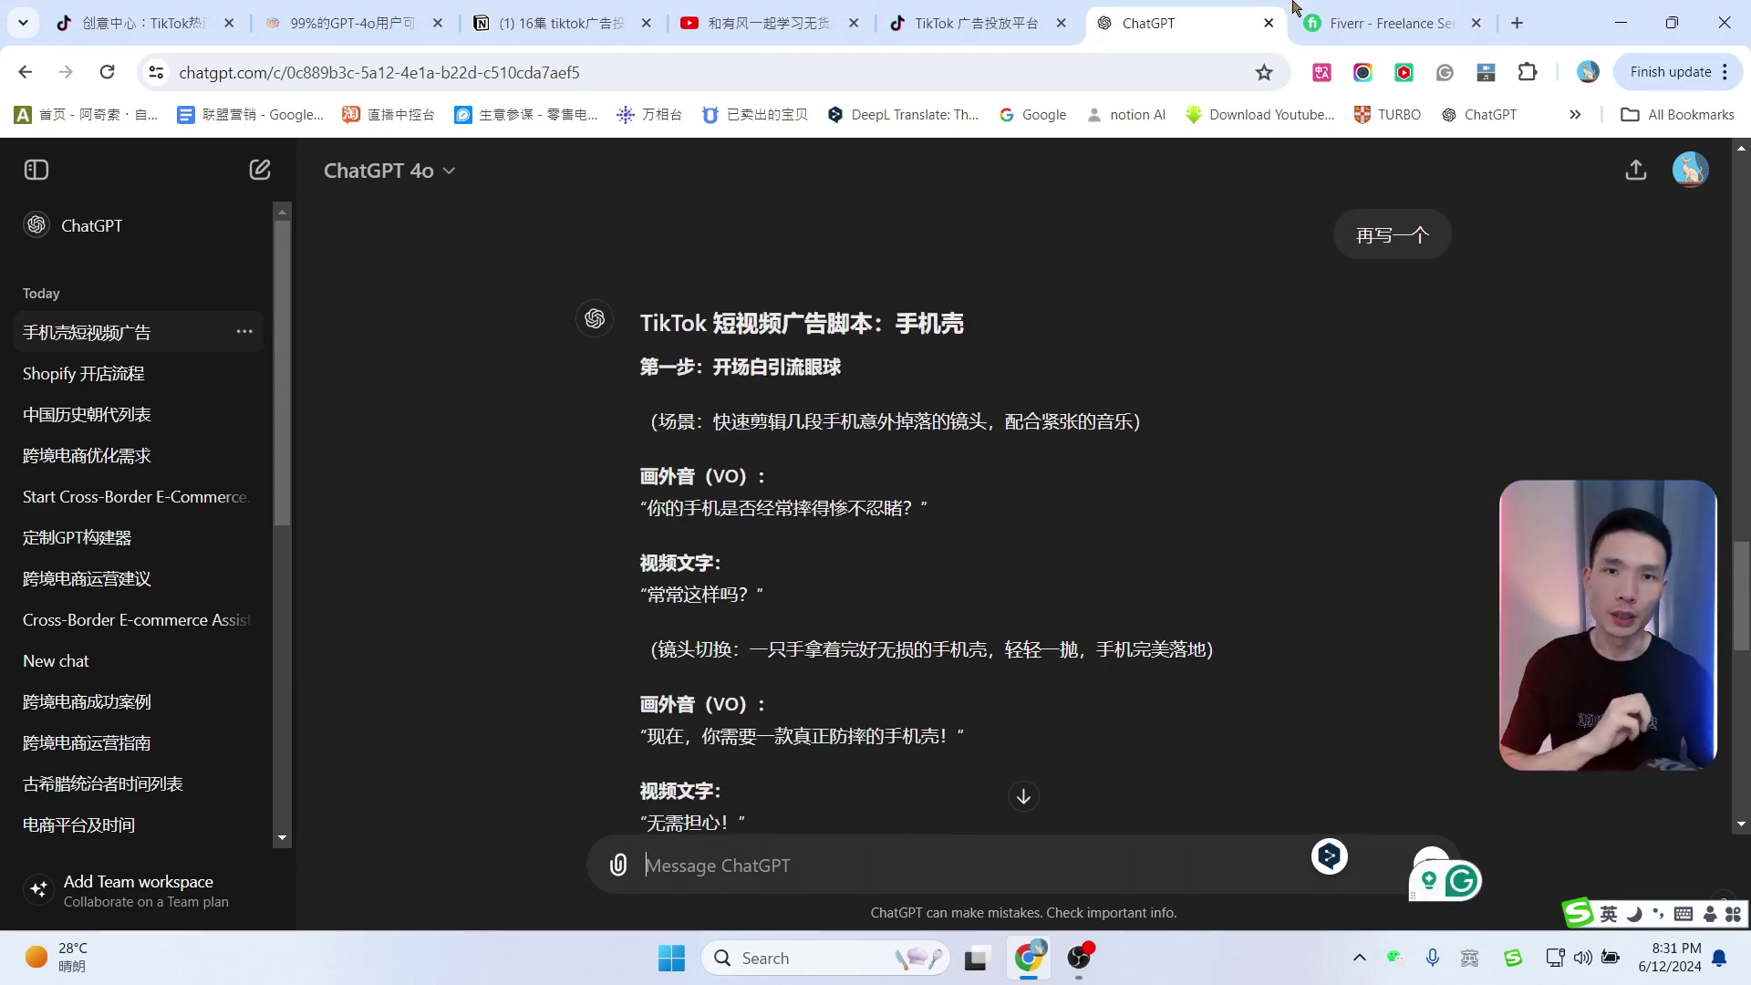
# Step: Switch to Fiverr and browse the service categories from Programming & Tech and Digital Marketing through Business and Consulting
pyautogui.click(1337, 11)
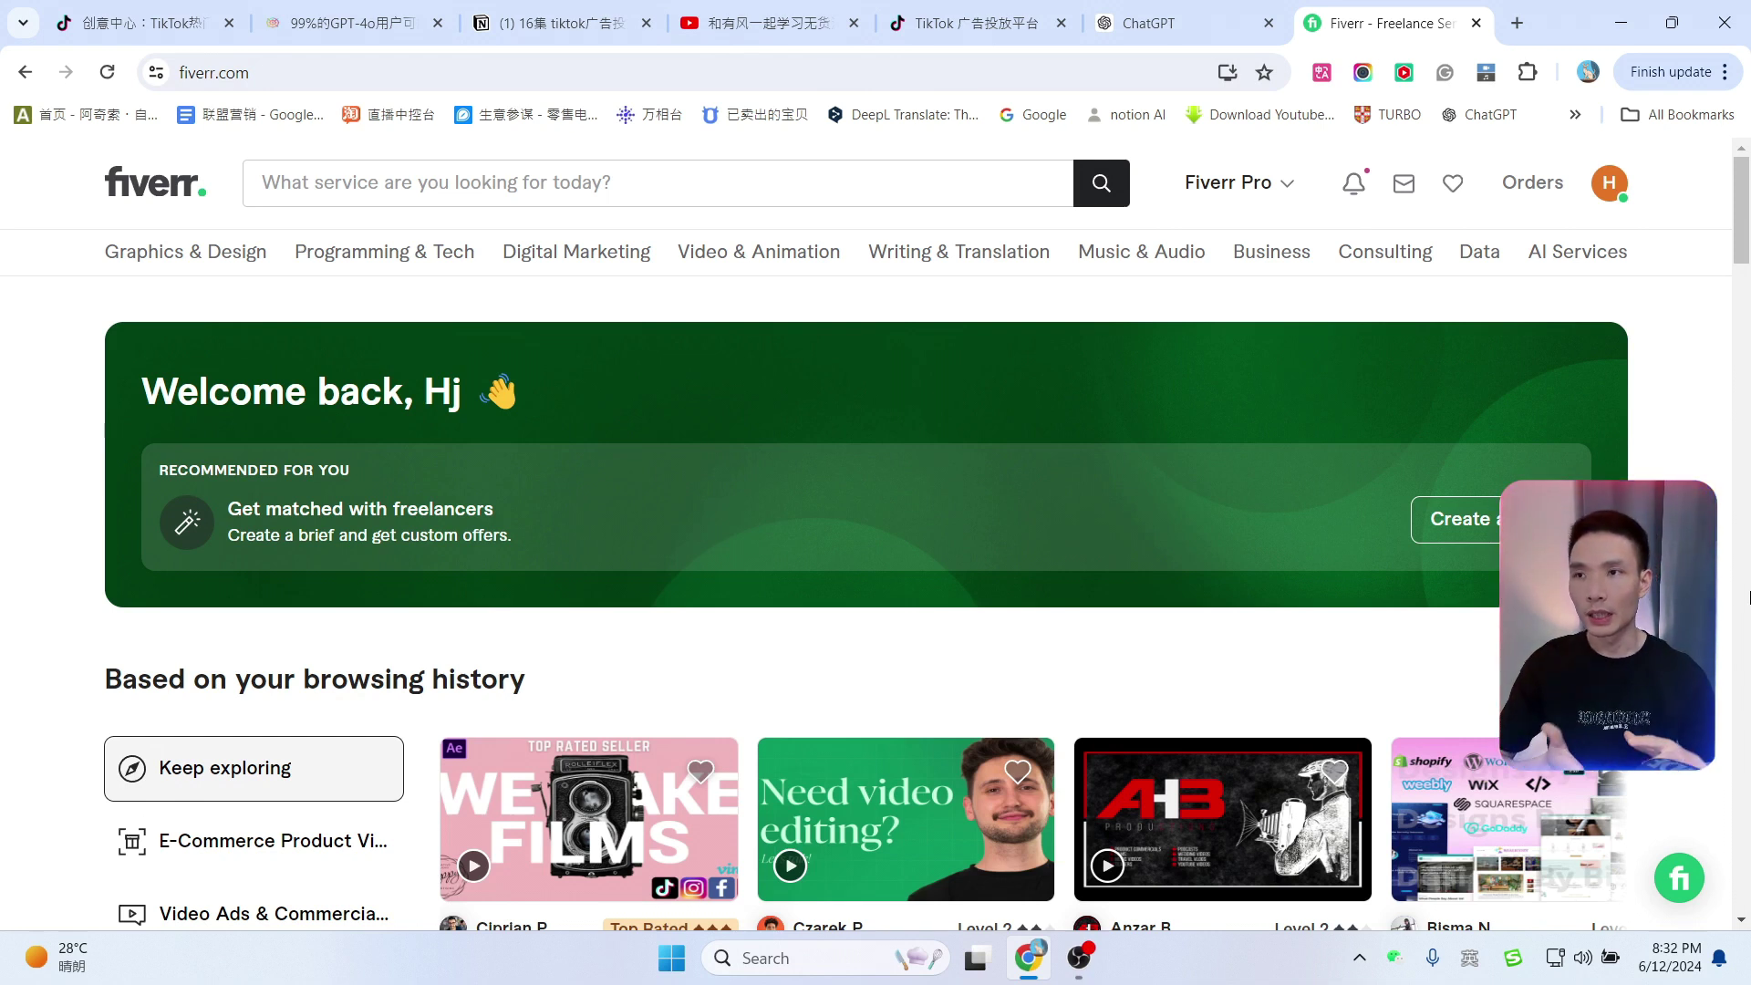
pyautogui.moveTo(396, 281)
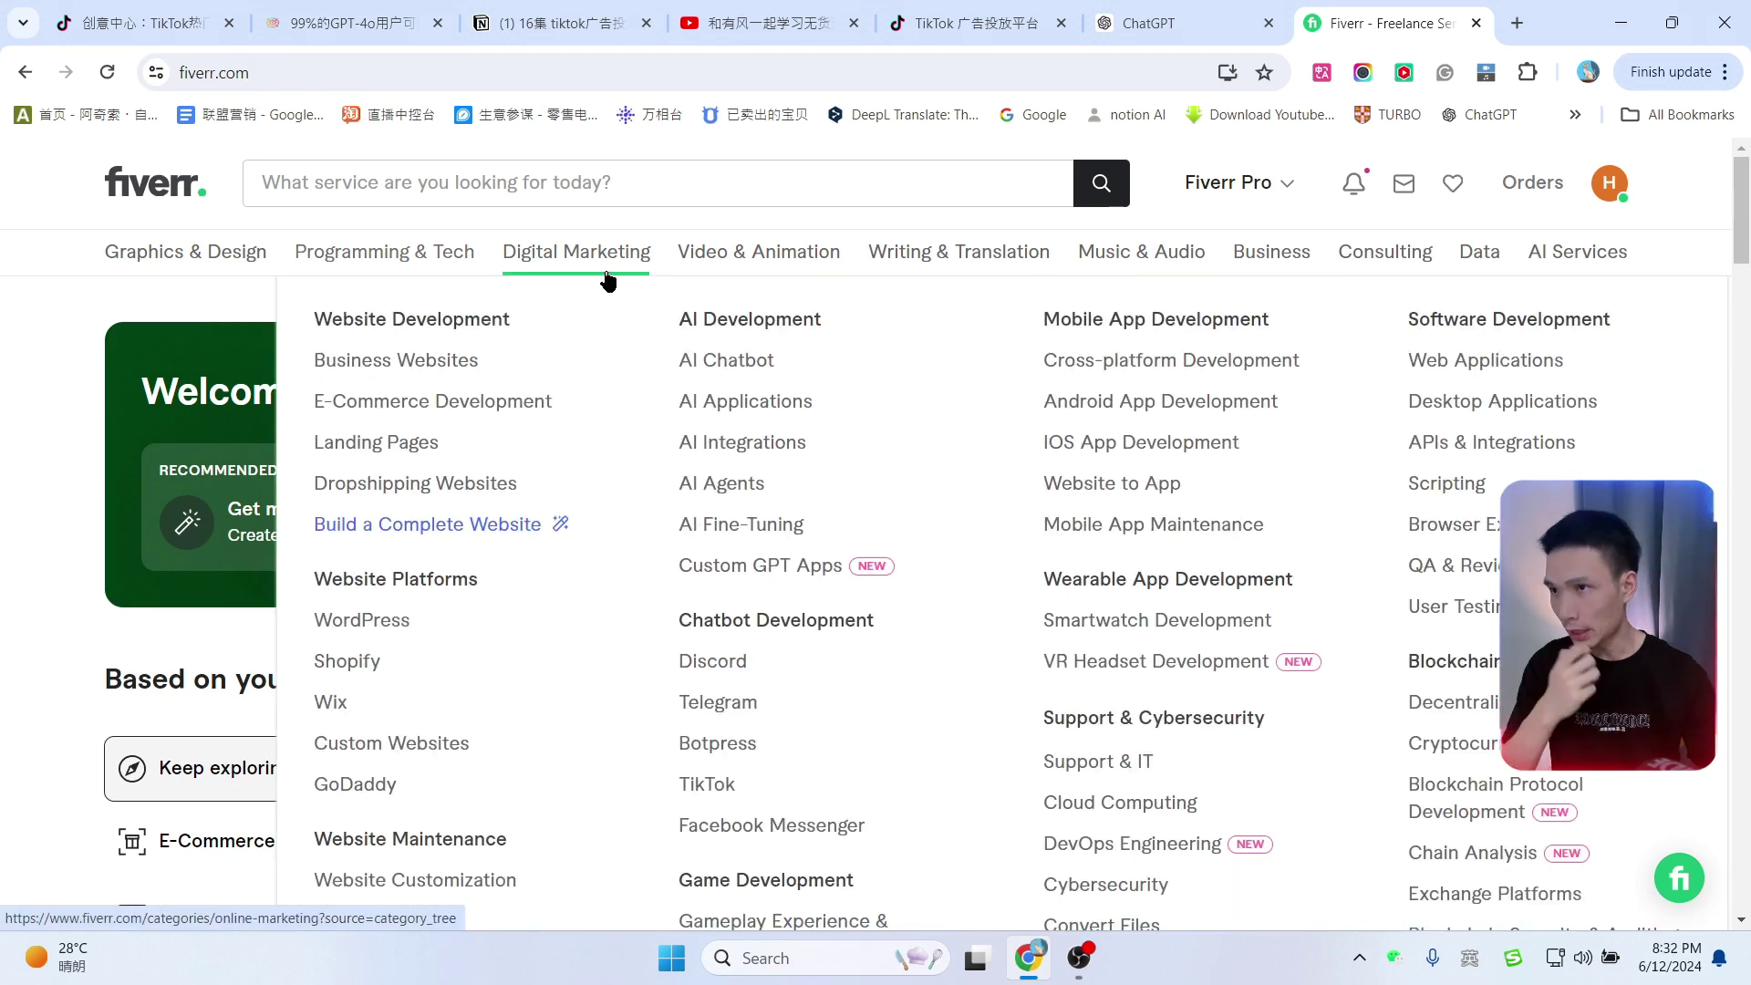
pyautogui.moveTo(610, 272)
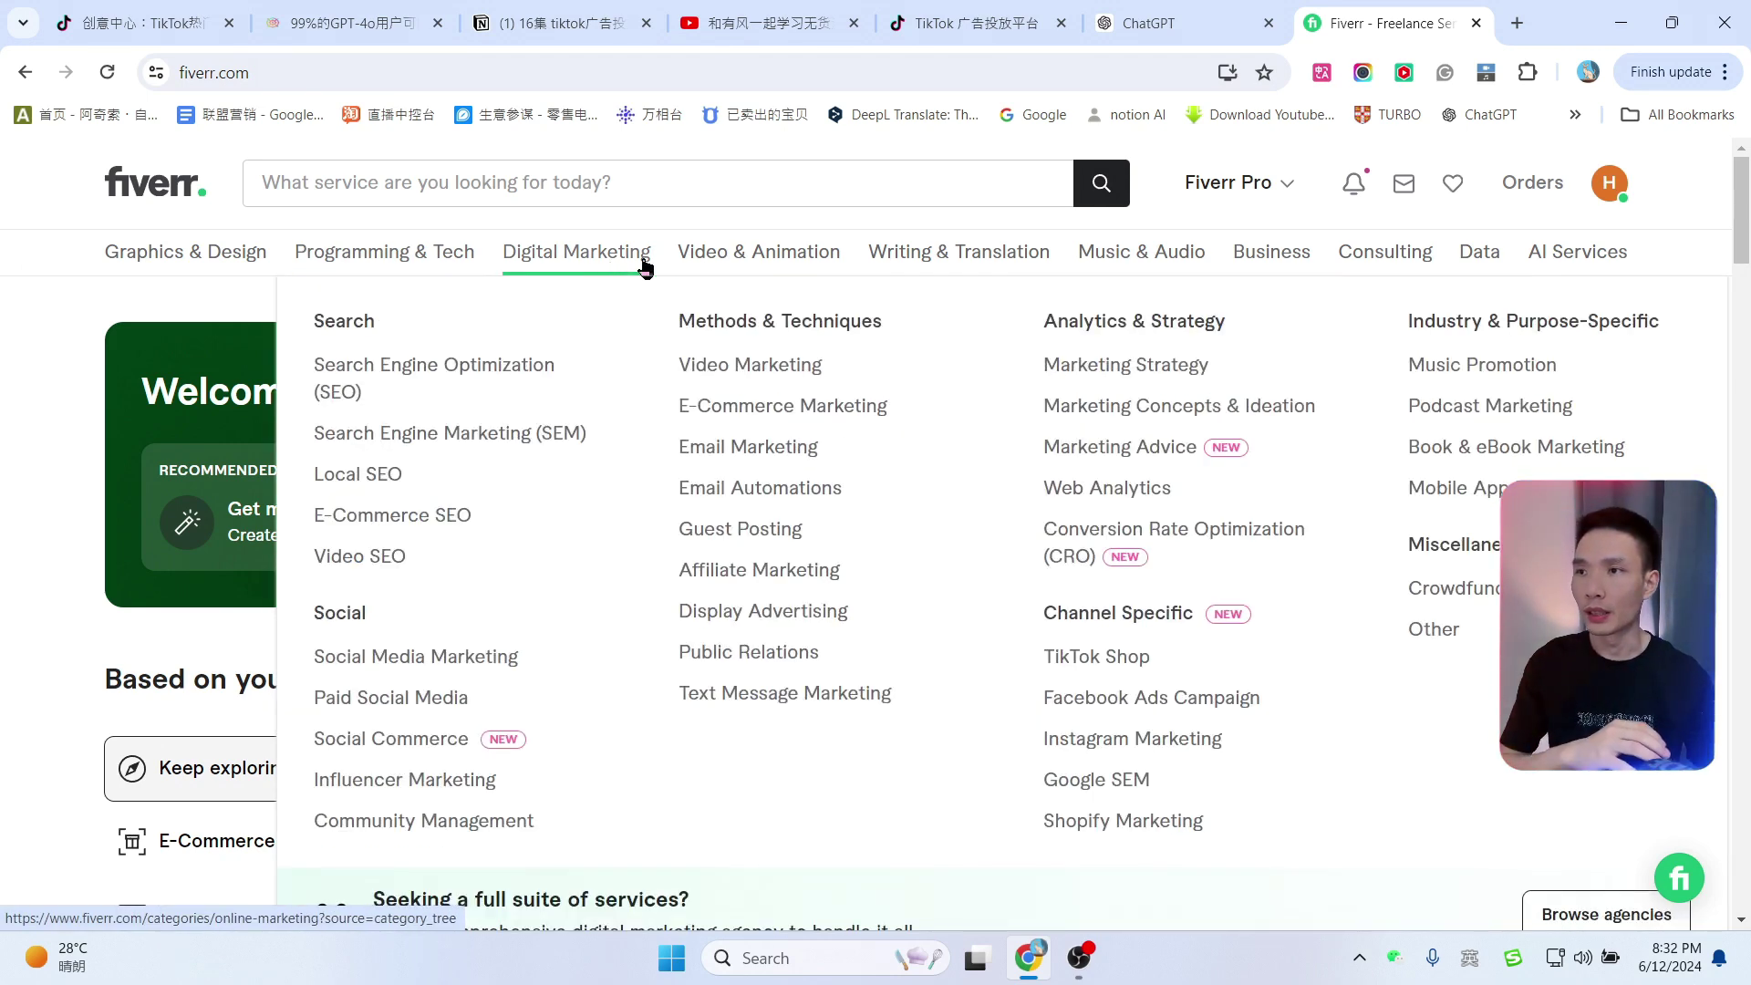
pyautogui.moveTo(743, 266)
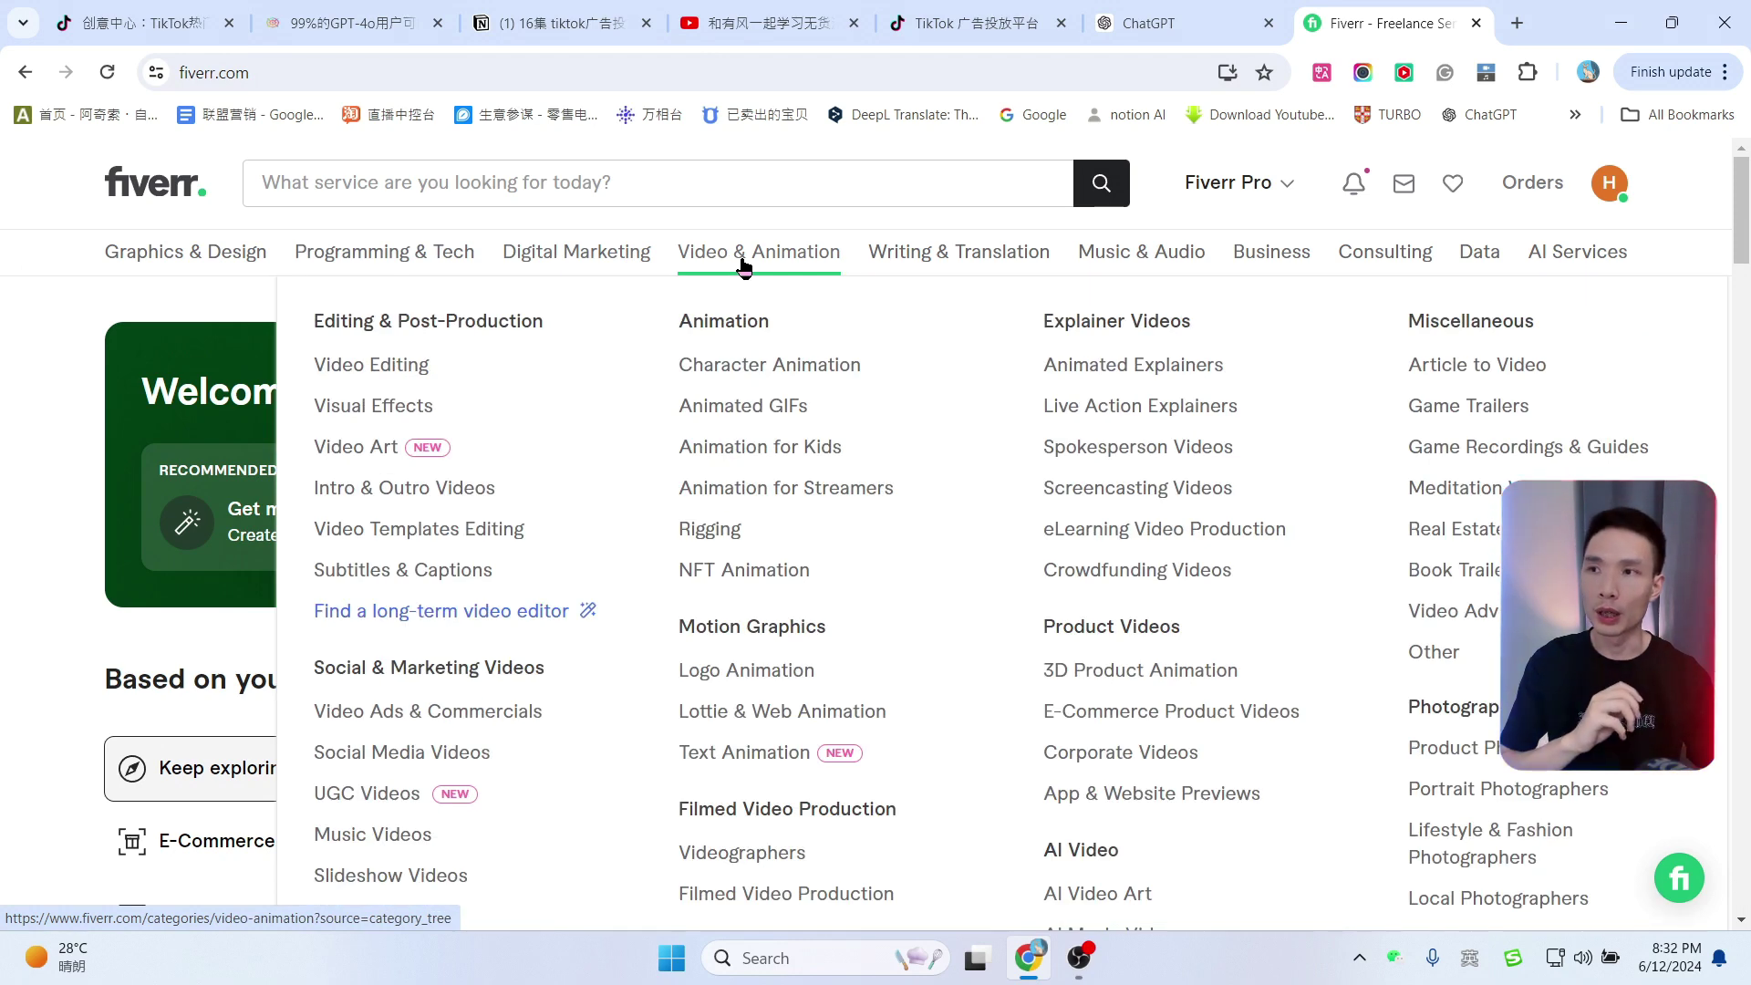
pyautogui.moveTo(957, 266)
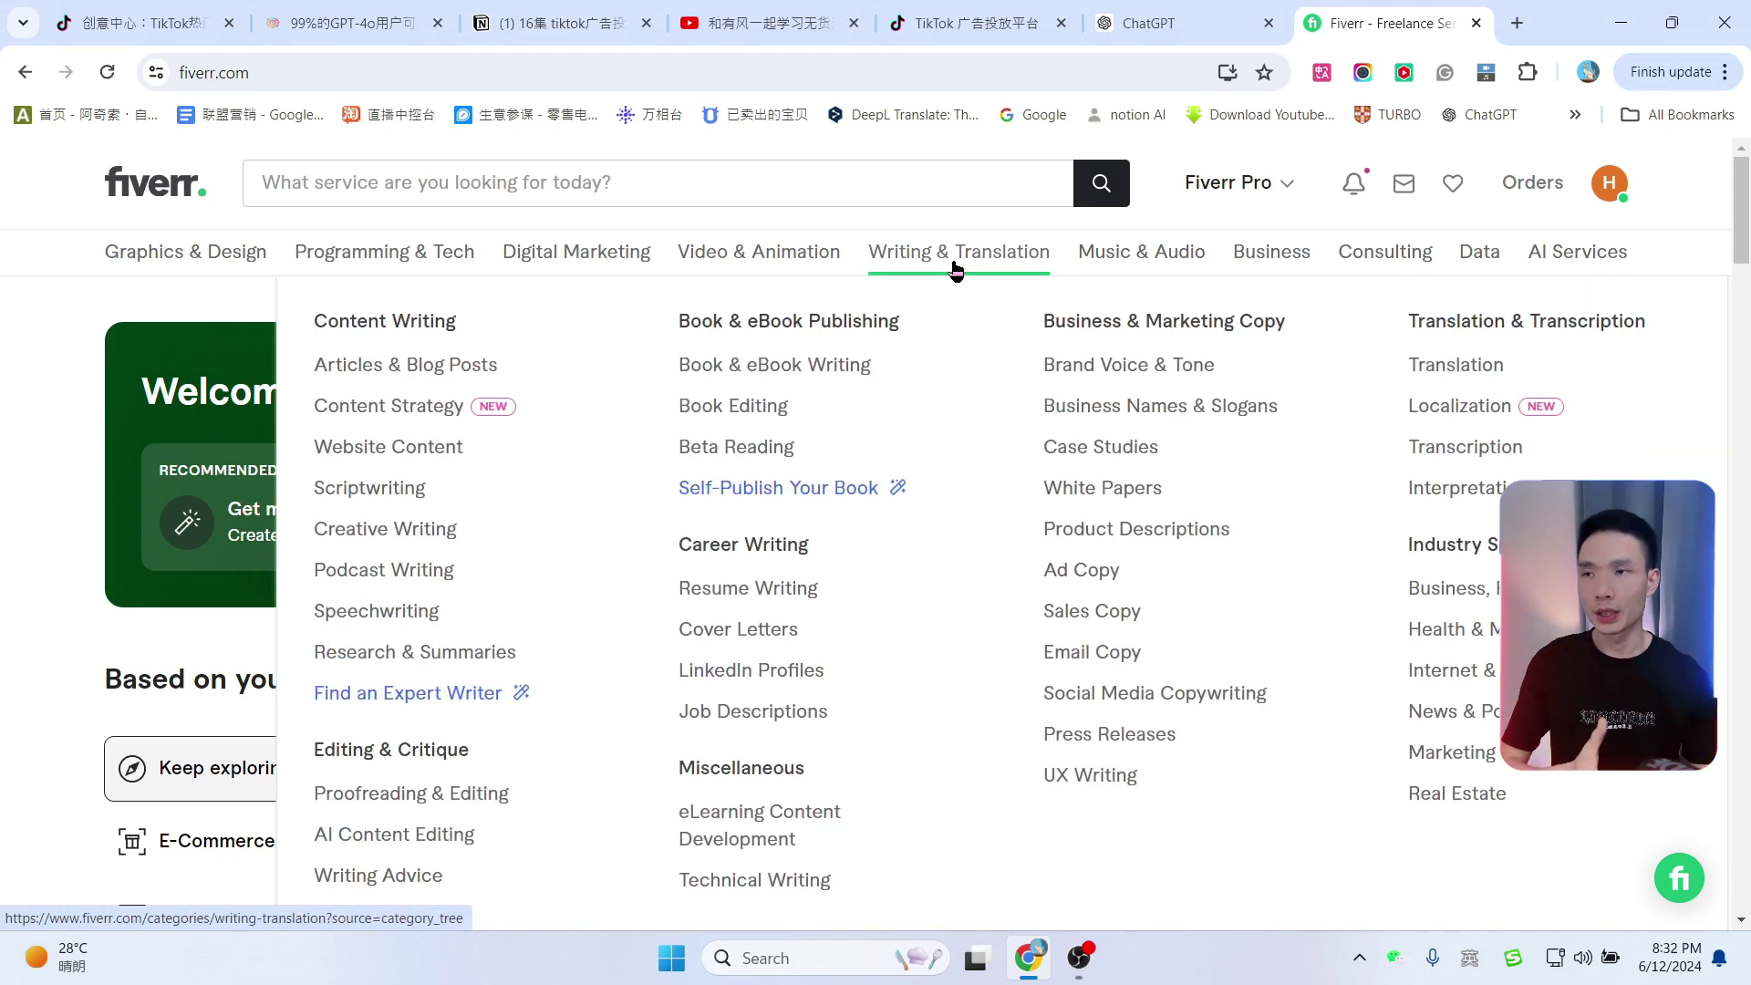
pyautogui.moveTo(1259, 266)
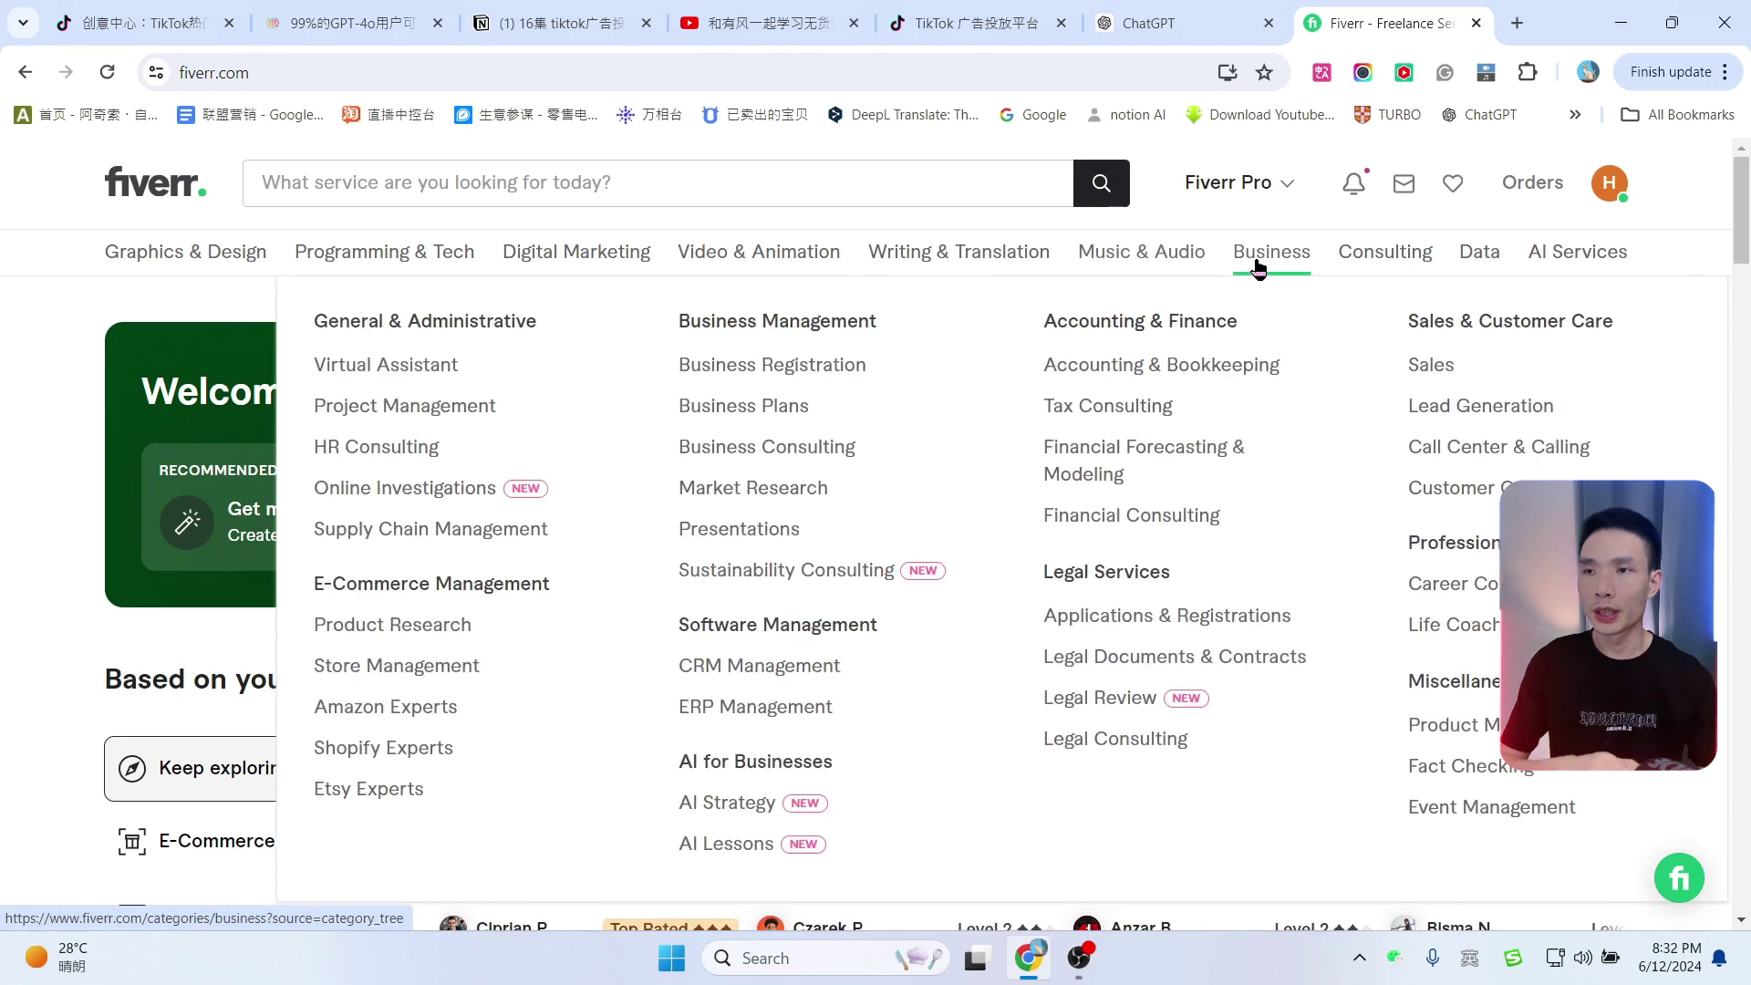
pyautogui.moveTo(1365, 267)
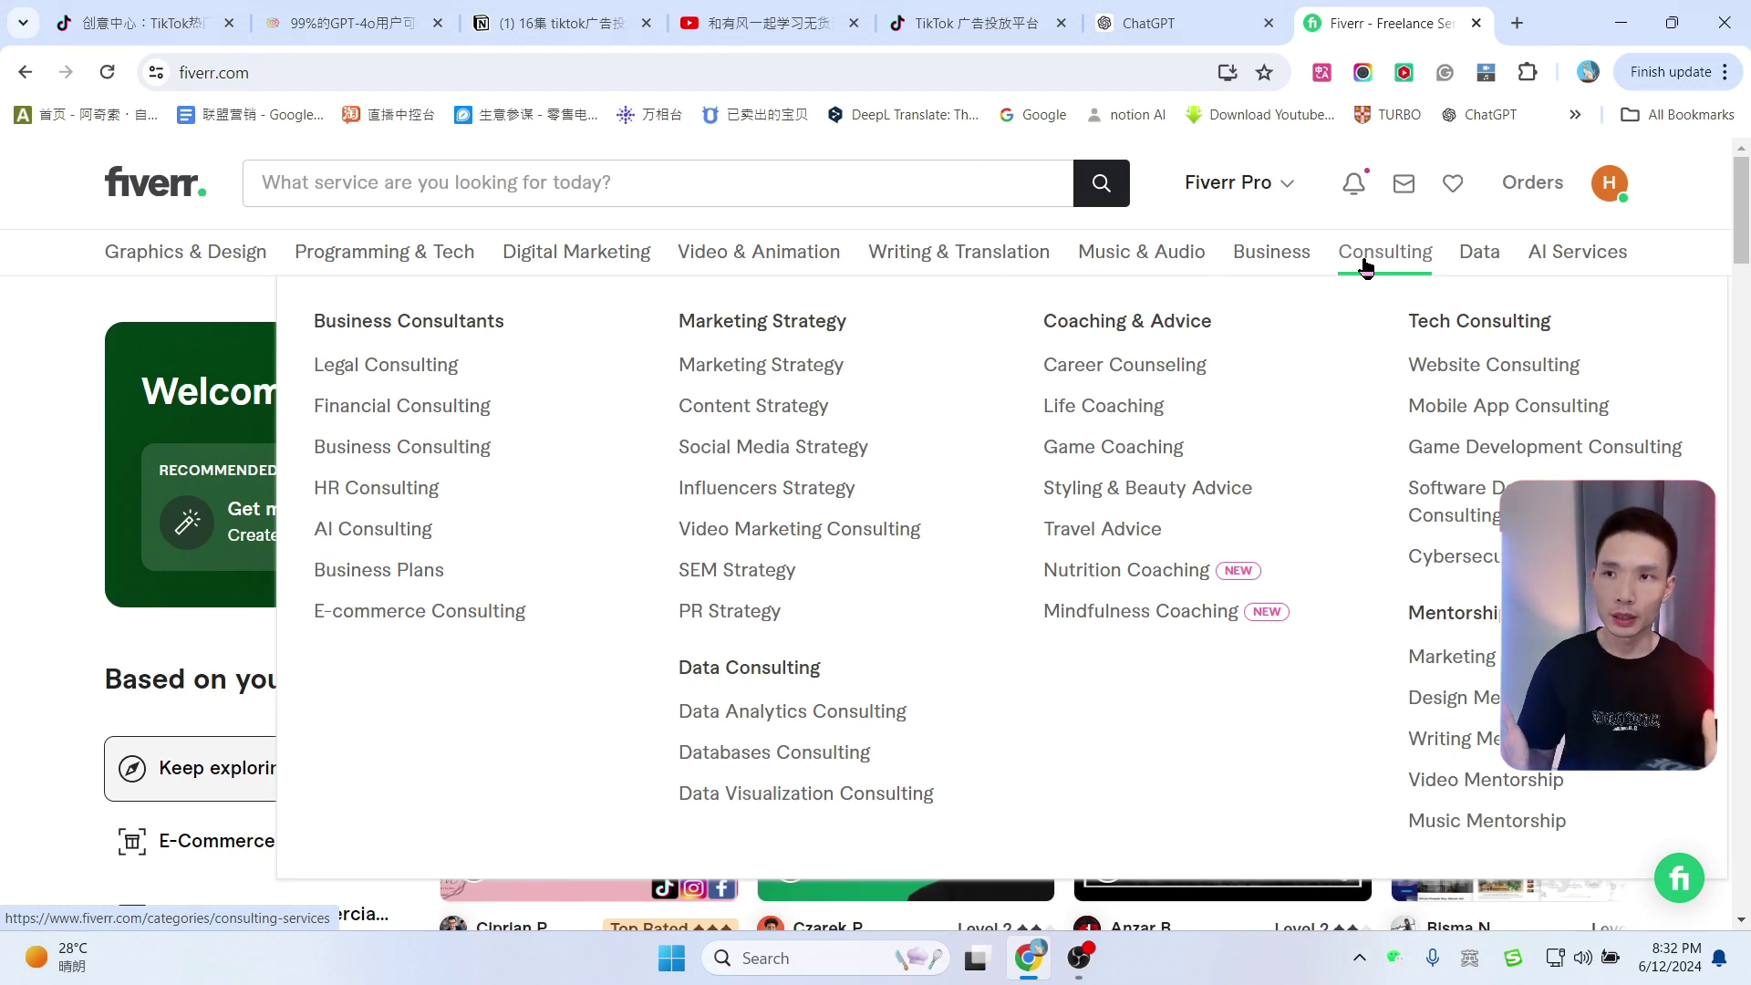
# Step: Search Fiverr for "product video editing" using the recent search and look through the offered gigs
pyautogui.click(438, 187)
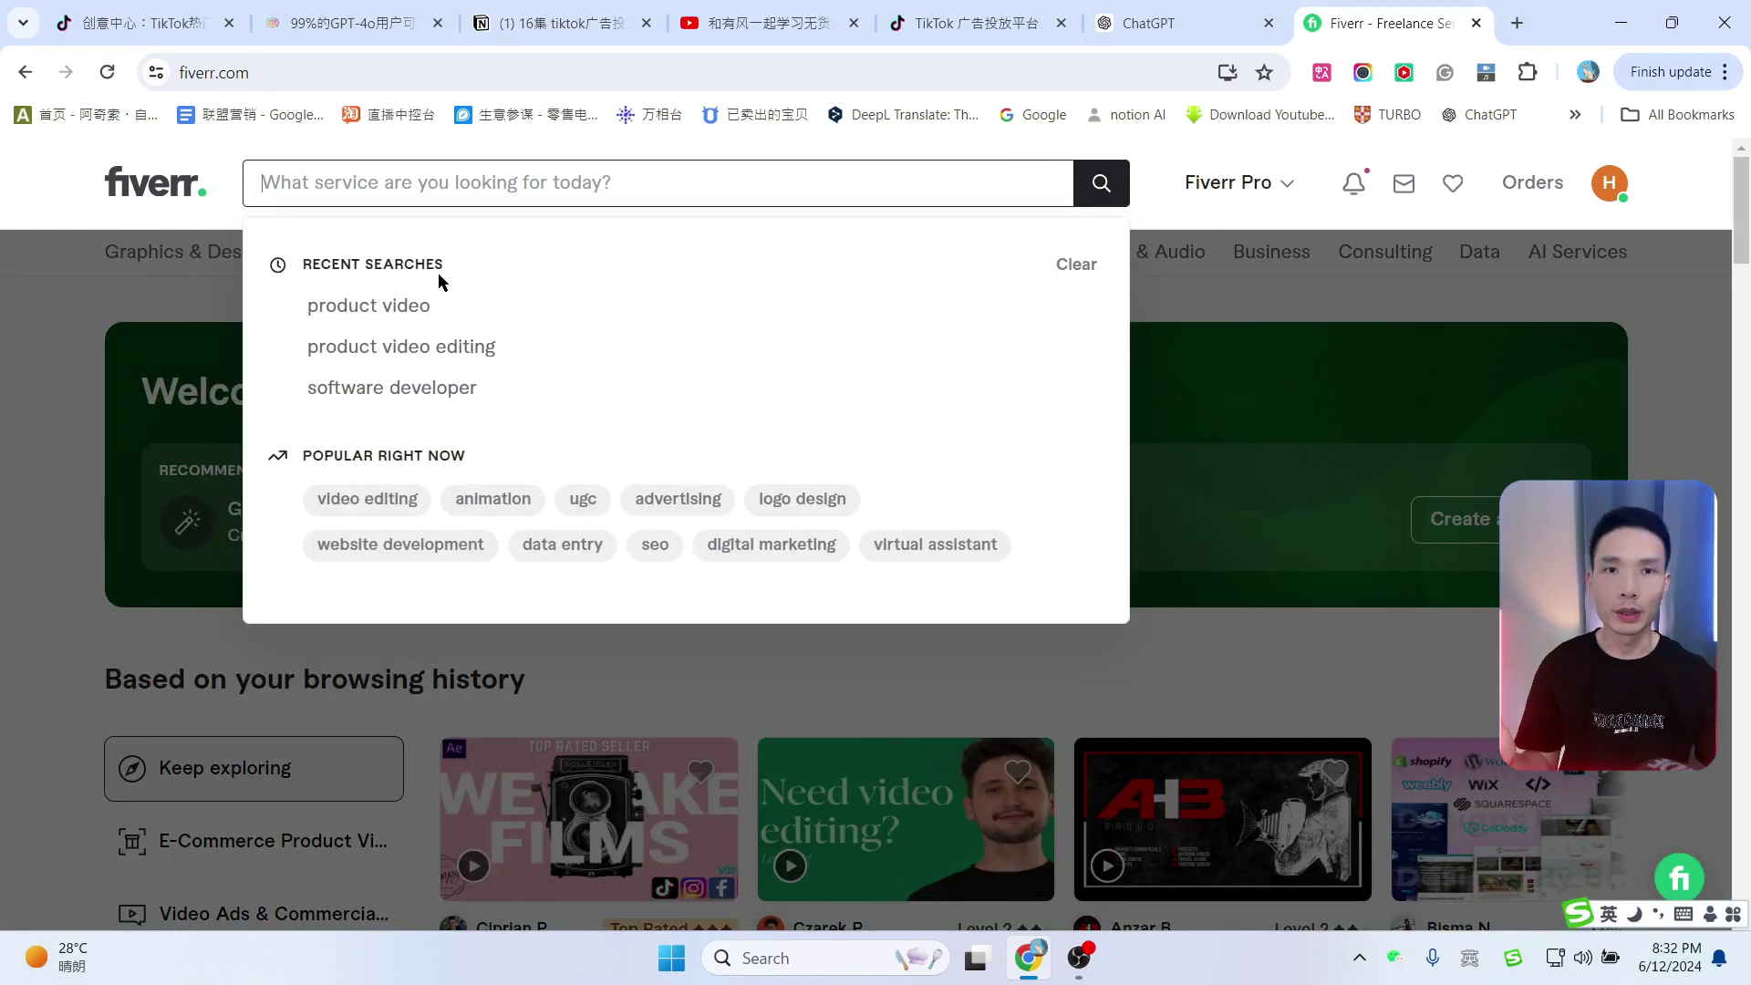
pyautogui.click(378, 355)
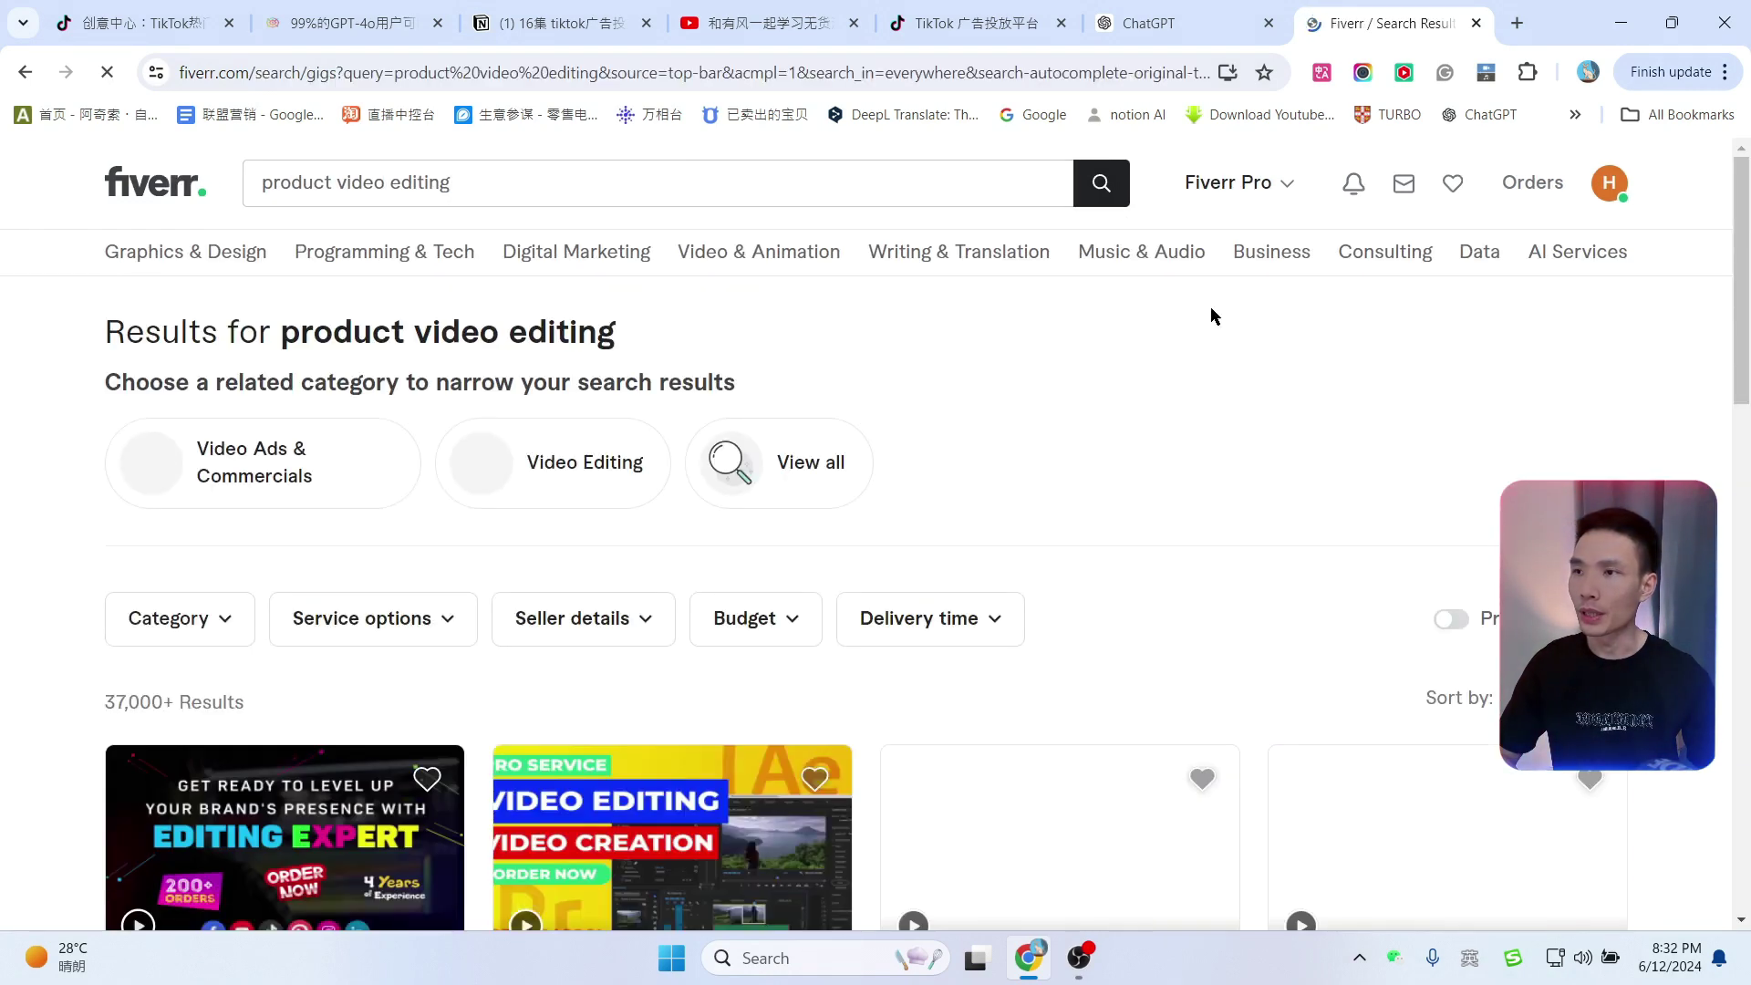
pyautogui.scroll(-3, 1114, 469)
pyautogui.scroll(-3, 1131, 483)
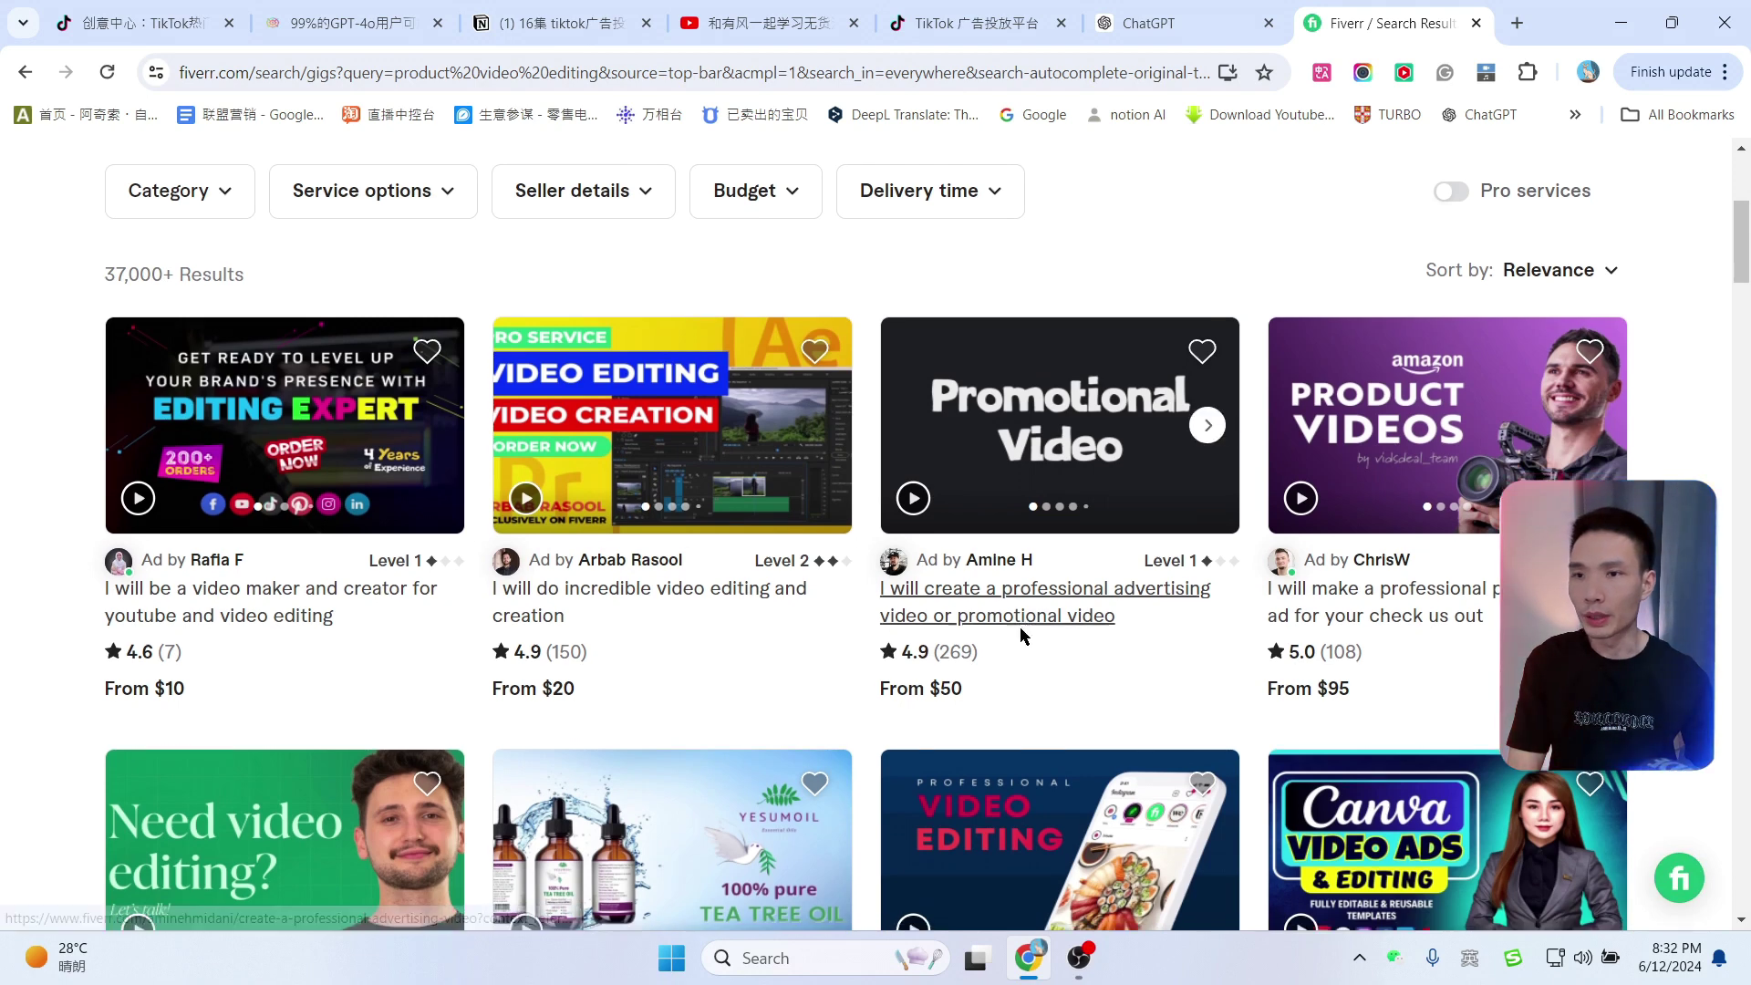
pyautogui.scroll(-3, 1021, 627)
pyautogui.scroll(-1, 1474, 429)
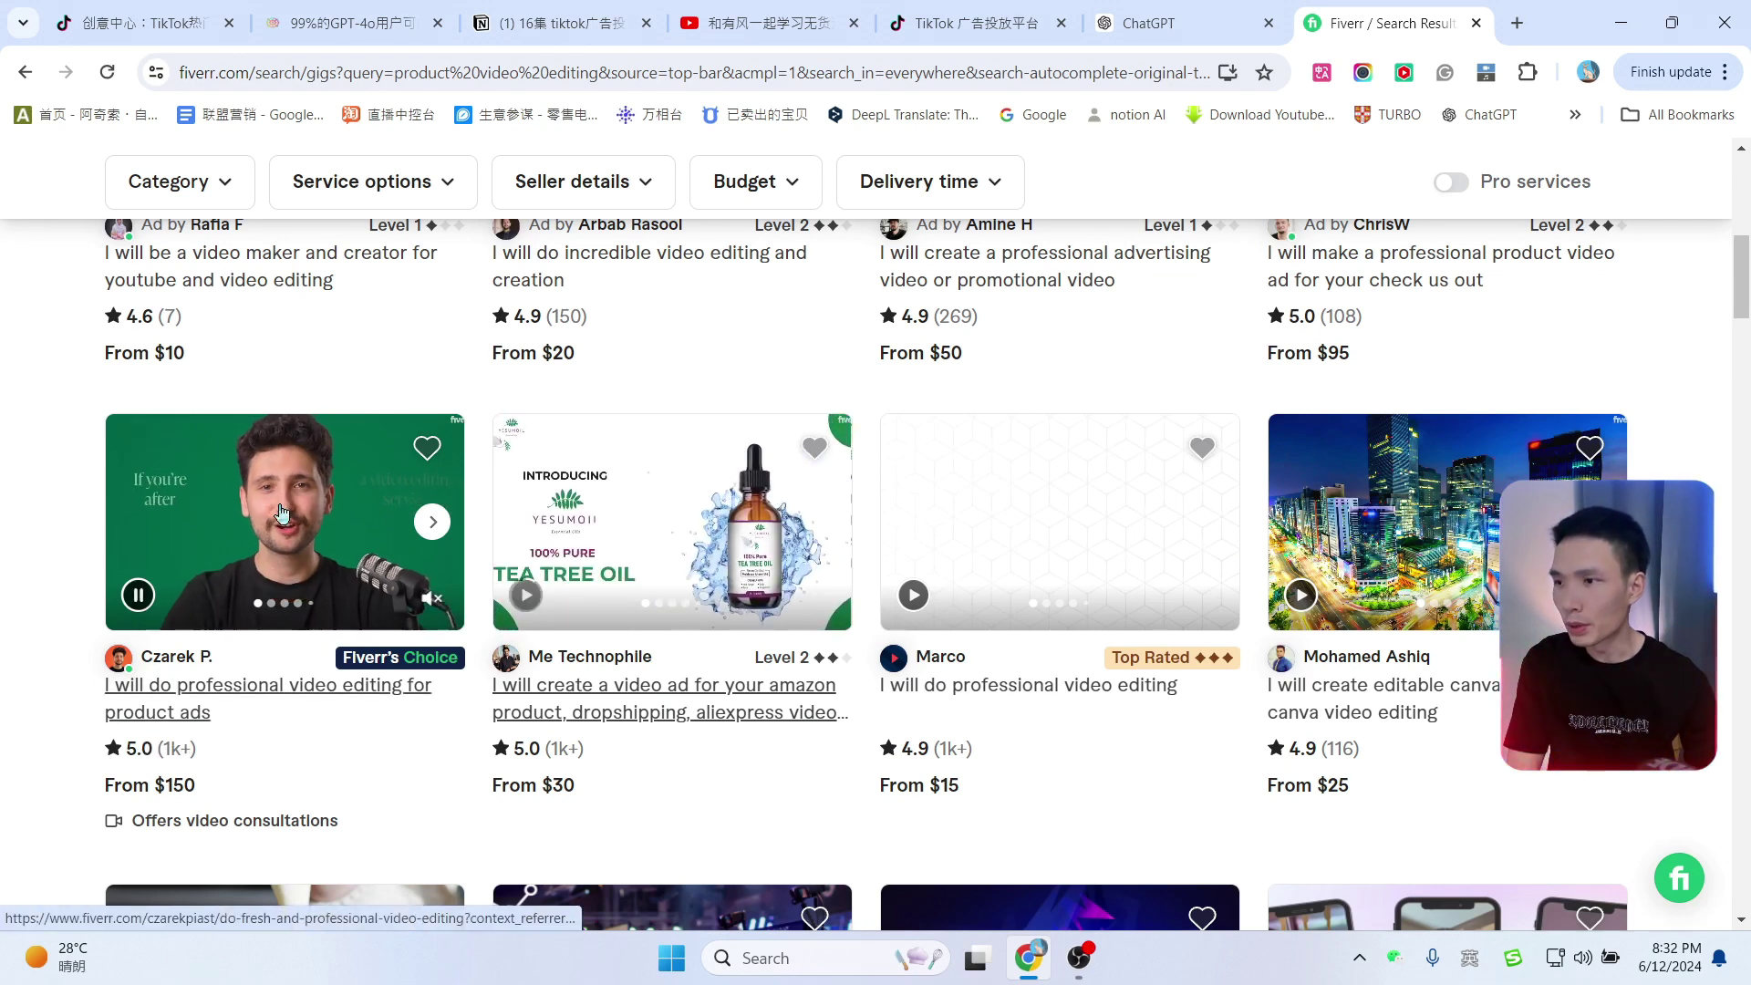
# Step: Open the gig for professional video editing for product ads and examine its sample media and its Basic, Standard and Premium packages
pyautogui.click(460, 436)
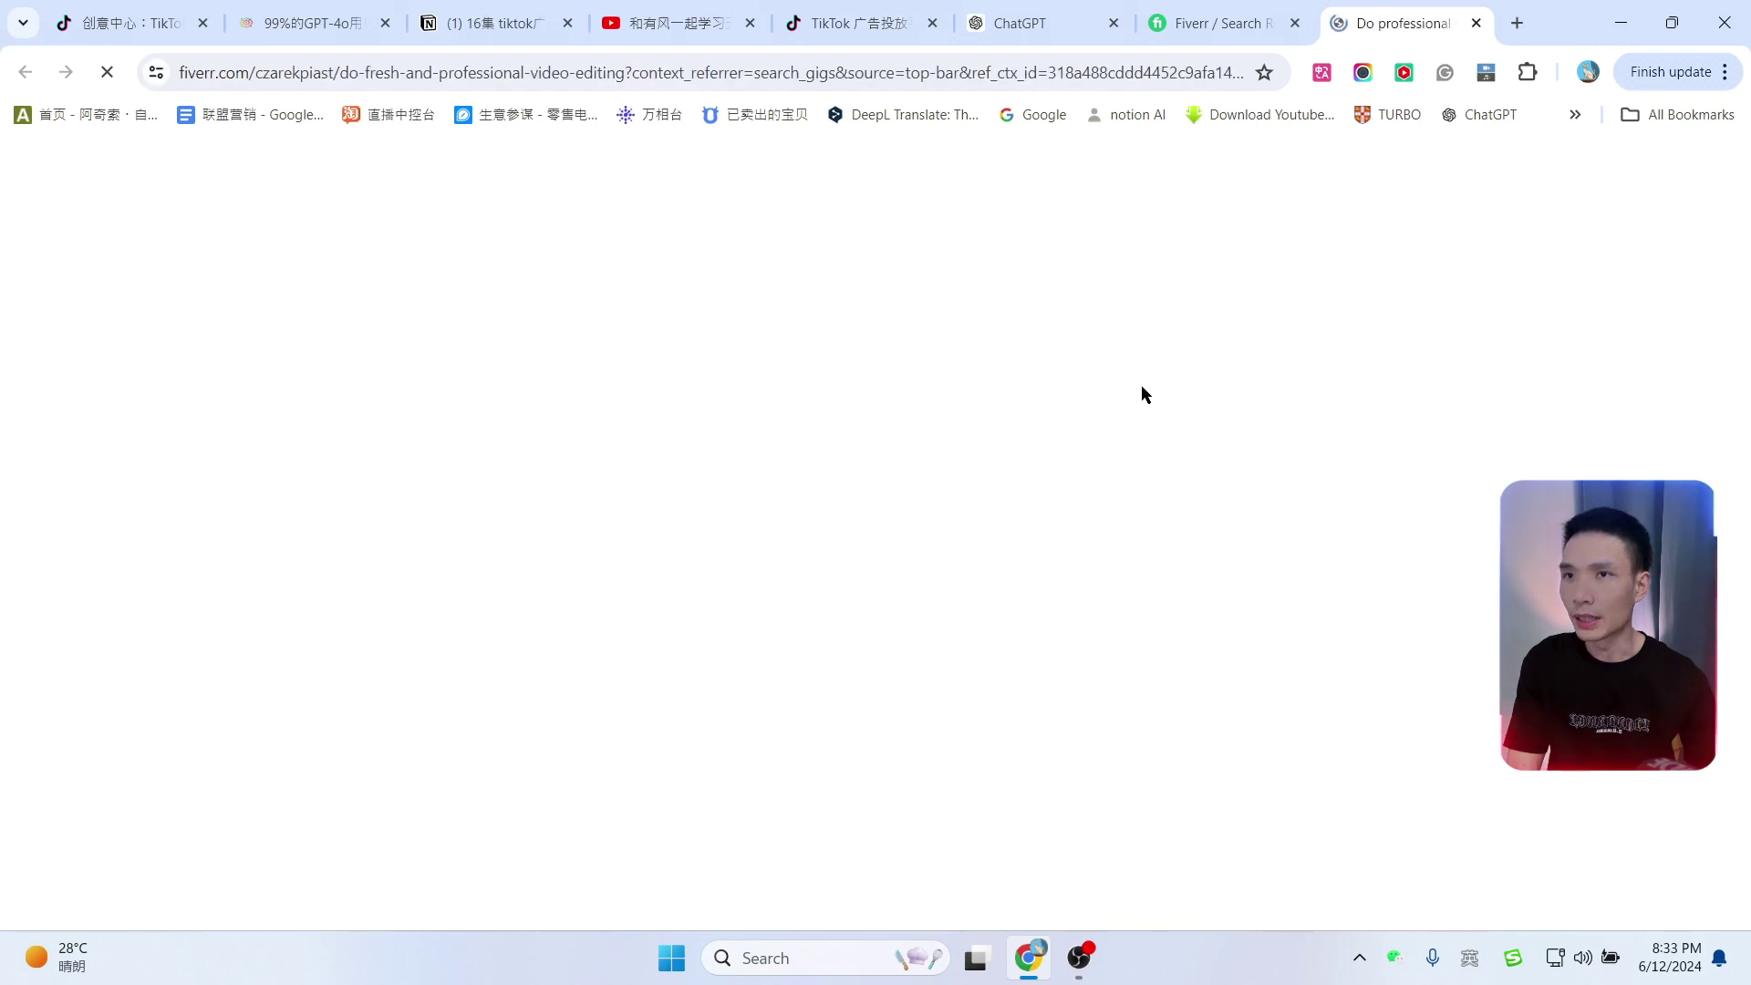
pyautogui.scroll(-1, 1161, 390)
pyautogui.scroll(-2, 1161, 390)
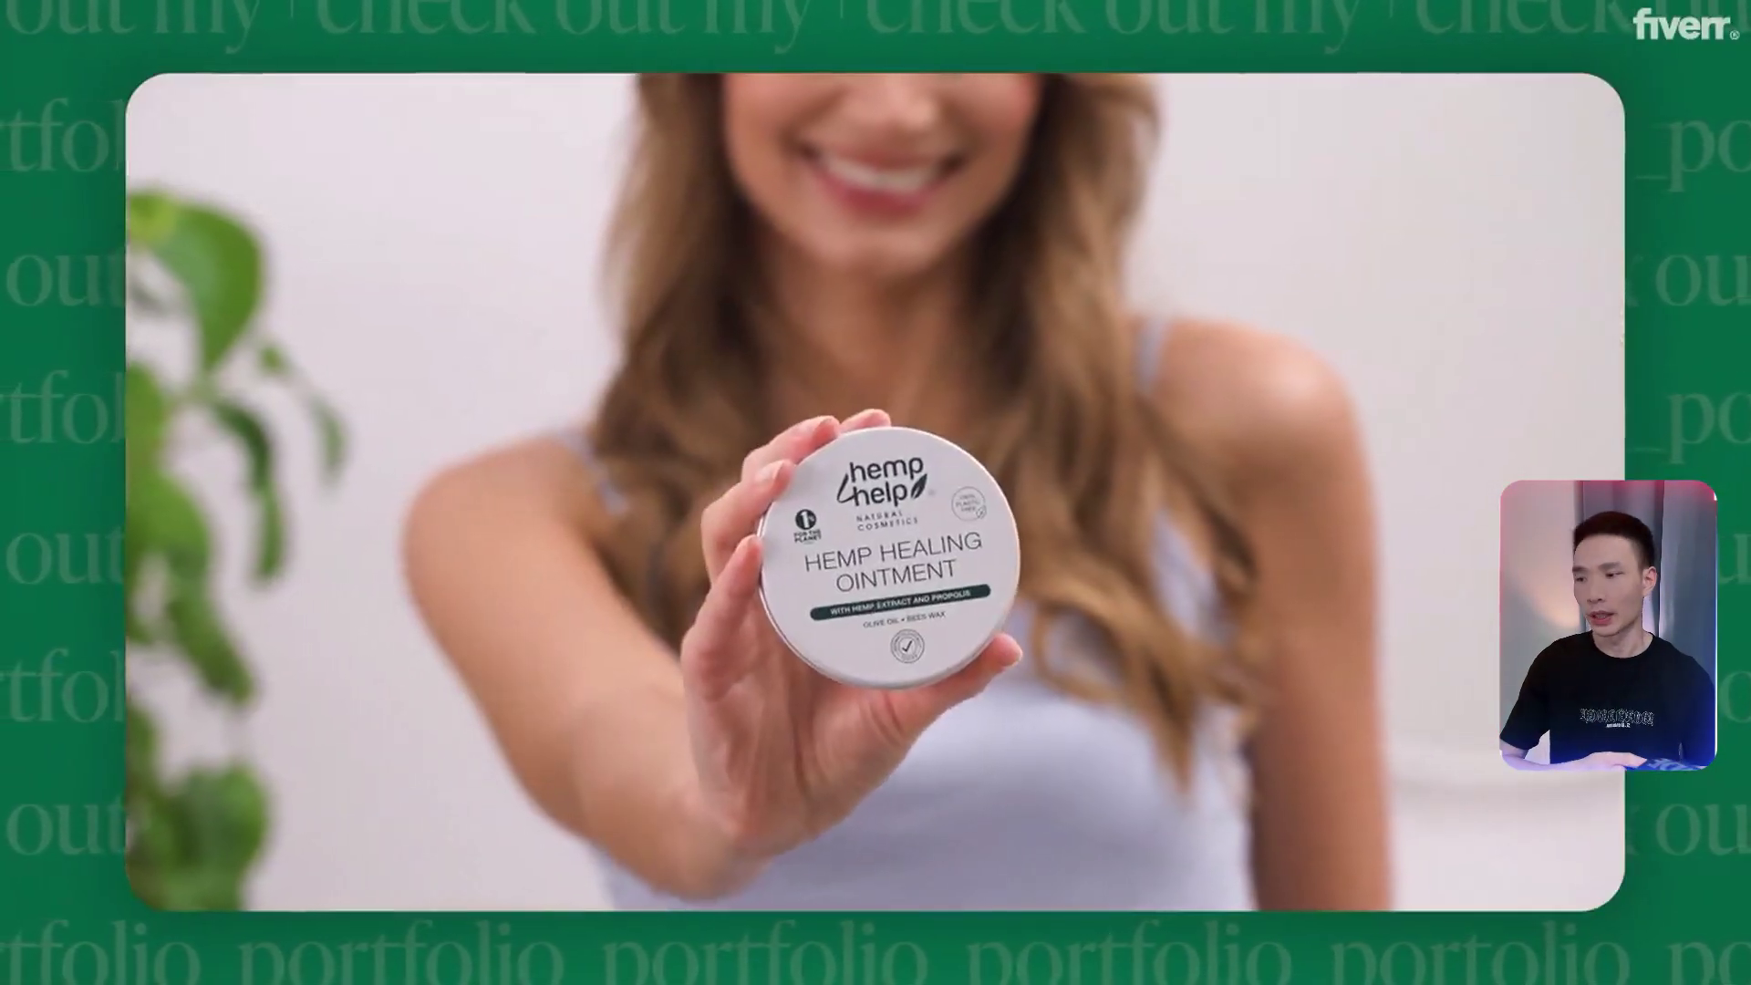
pyautogui.press('Escape')
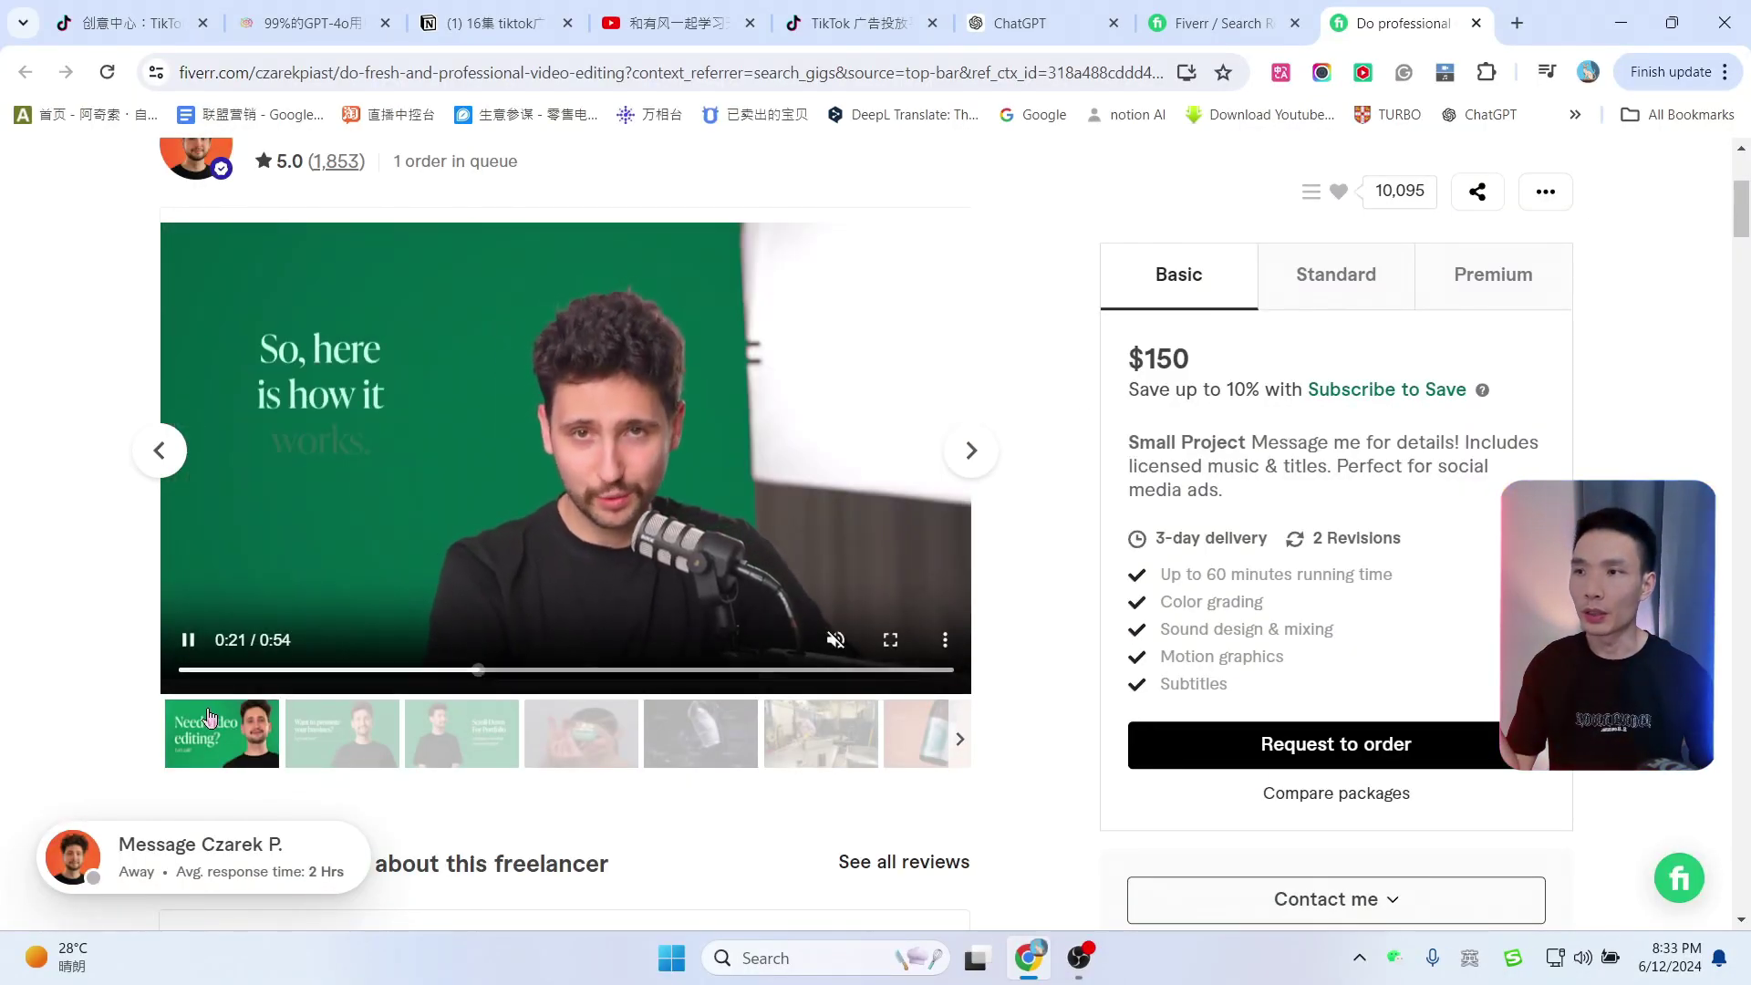
pyautogui.click(188, 640)
pyautogui.click(356, 745)
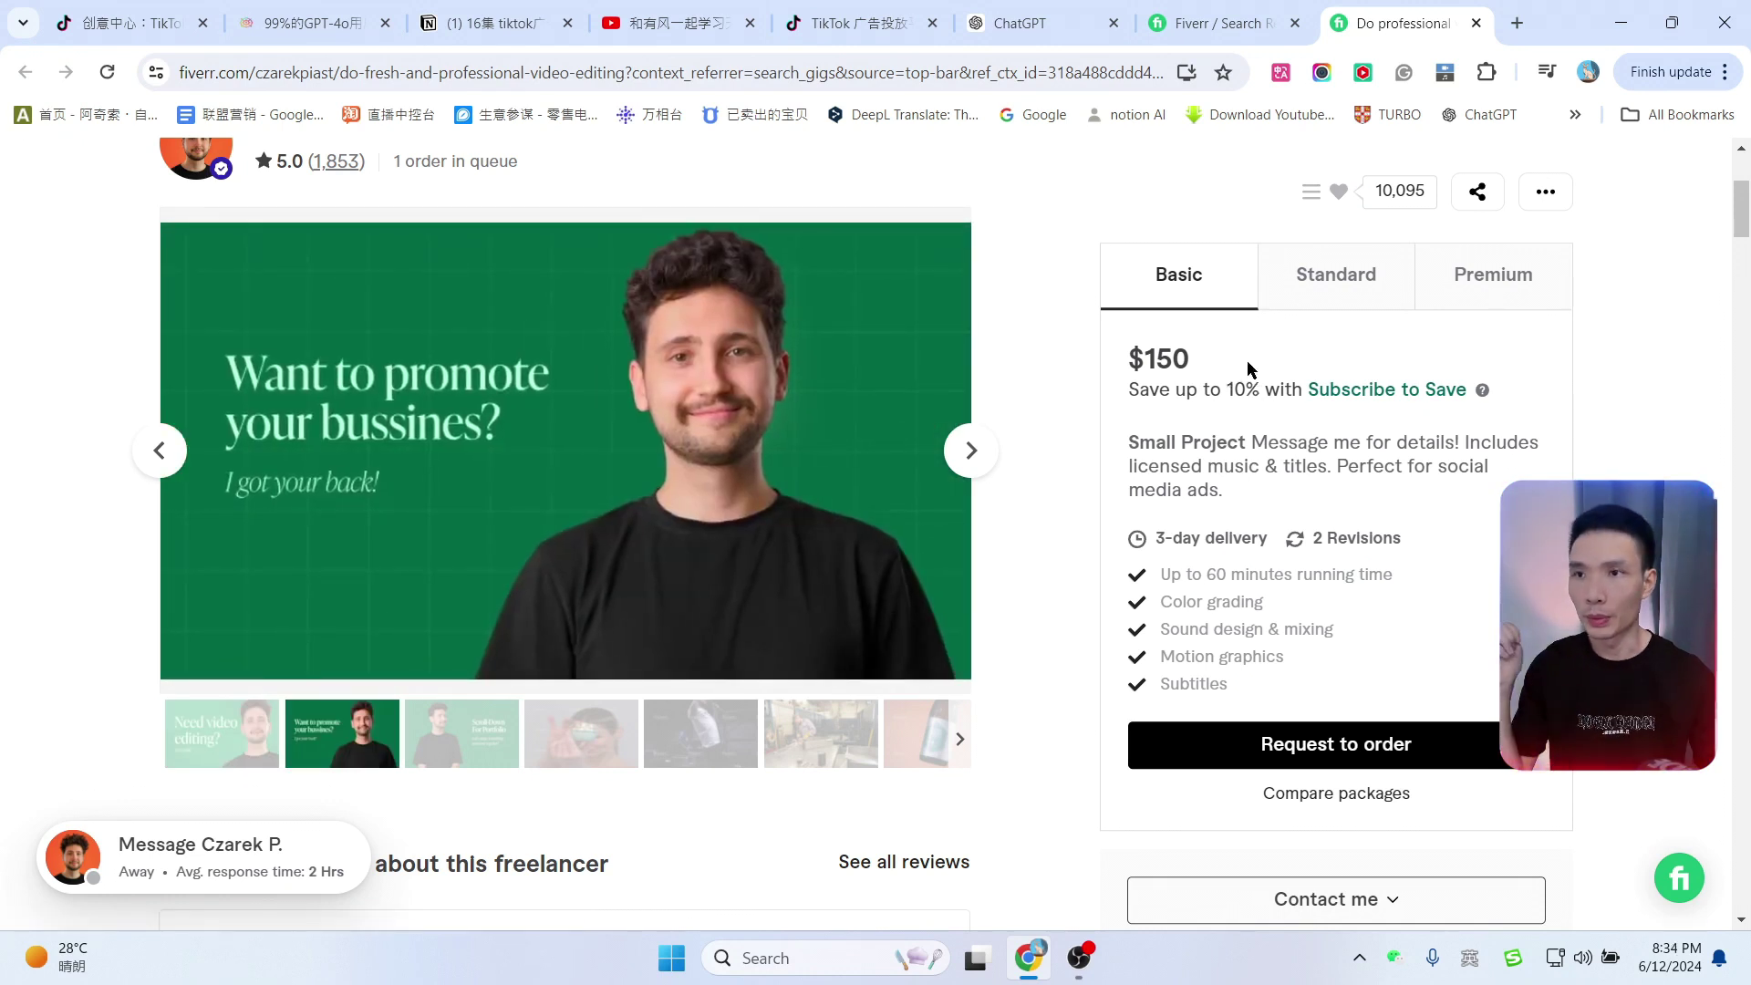
pyautogui.click(1337, 290)
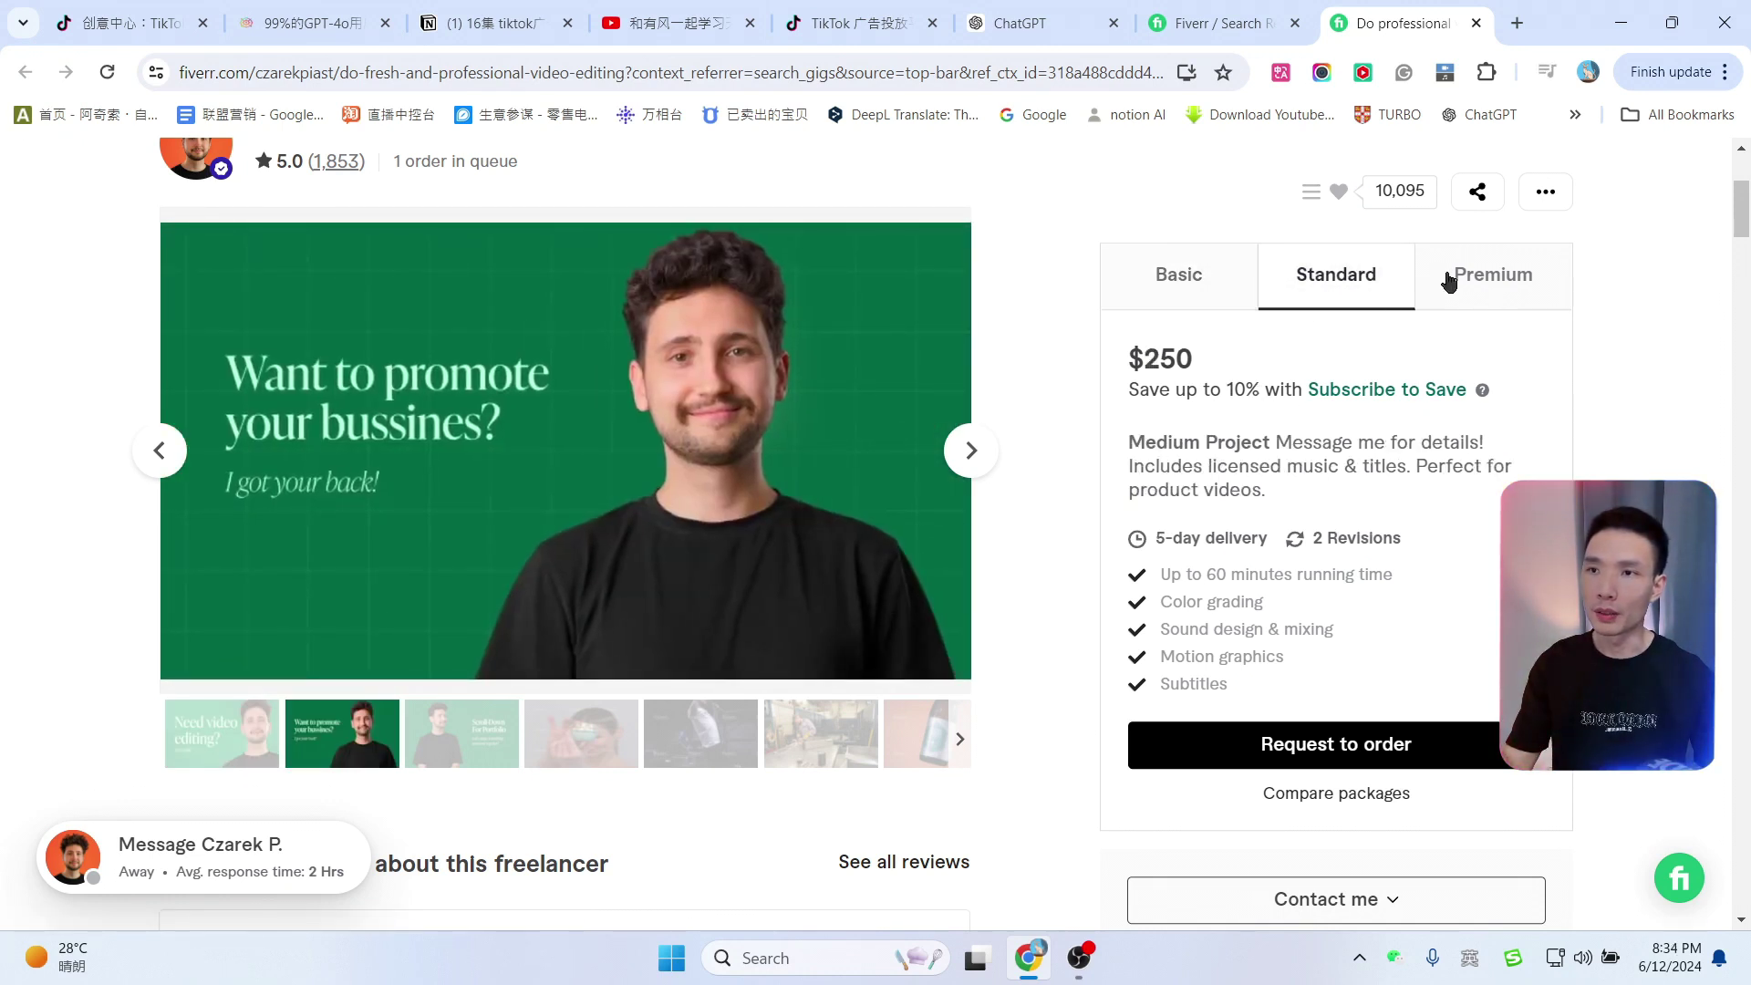
pyautogui.click(1485, 274)
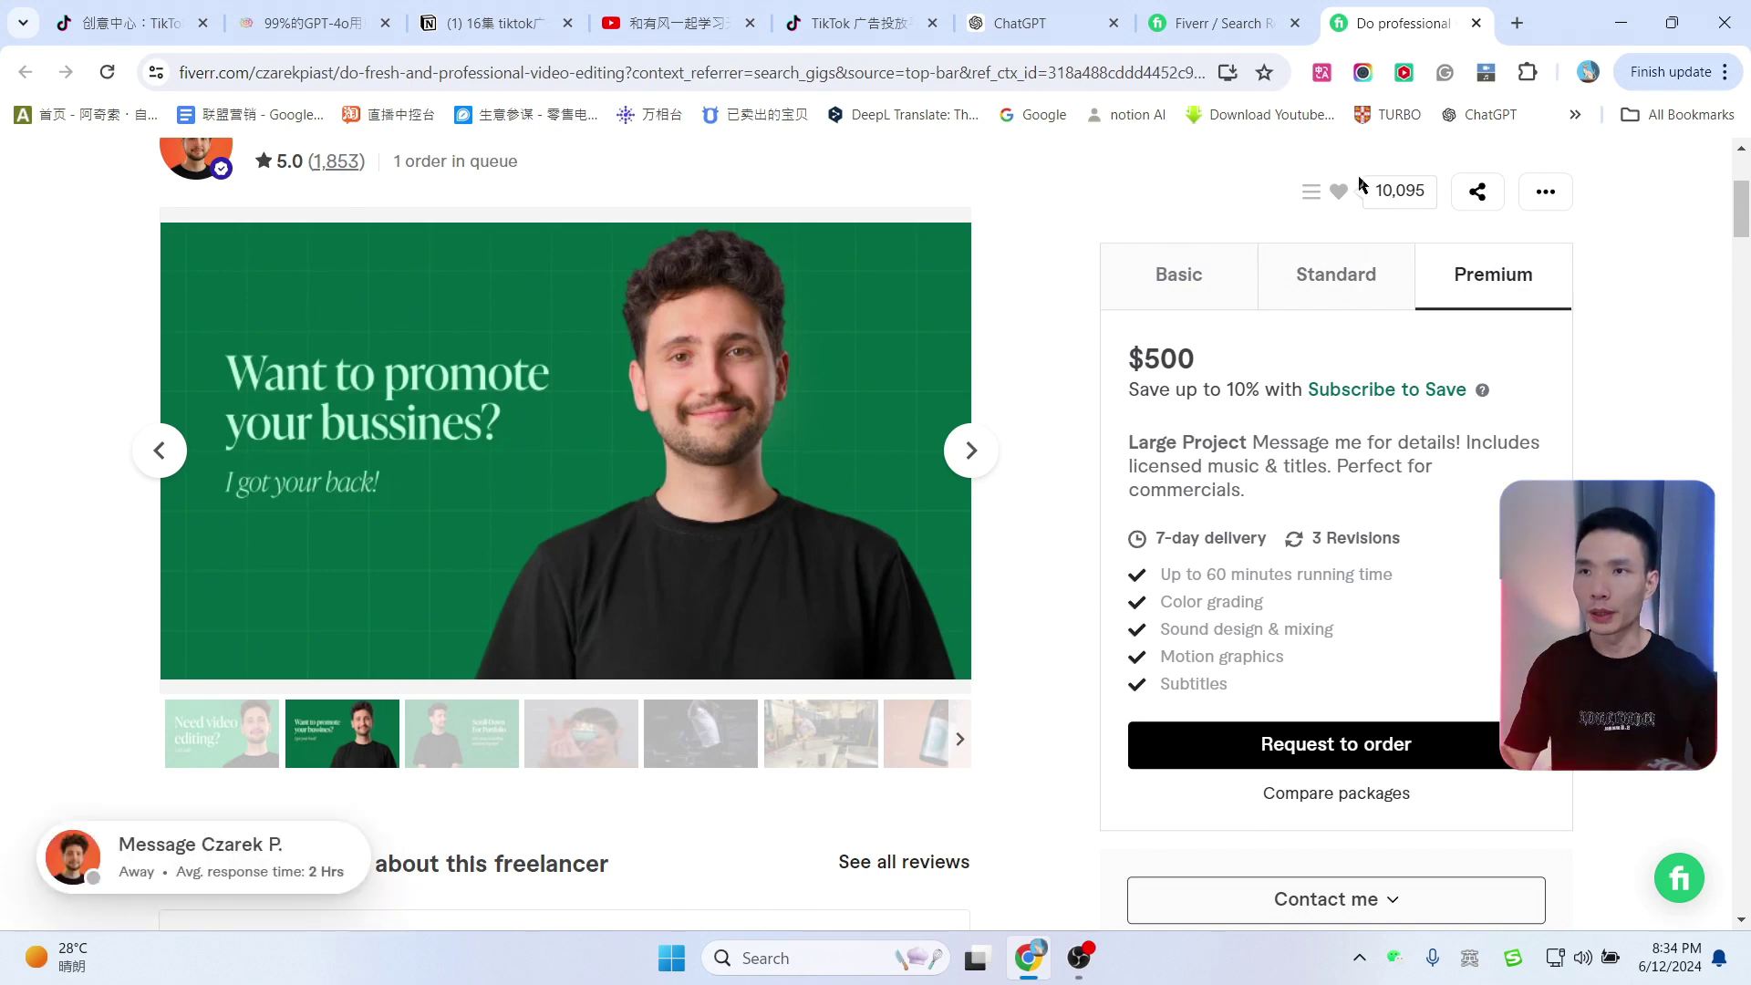
# Step: Return to the search results, open the gig for Amazon, dropshipping and AliExpress video ads, and examine its Basic package description
pyautogui.click(1255, 7)
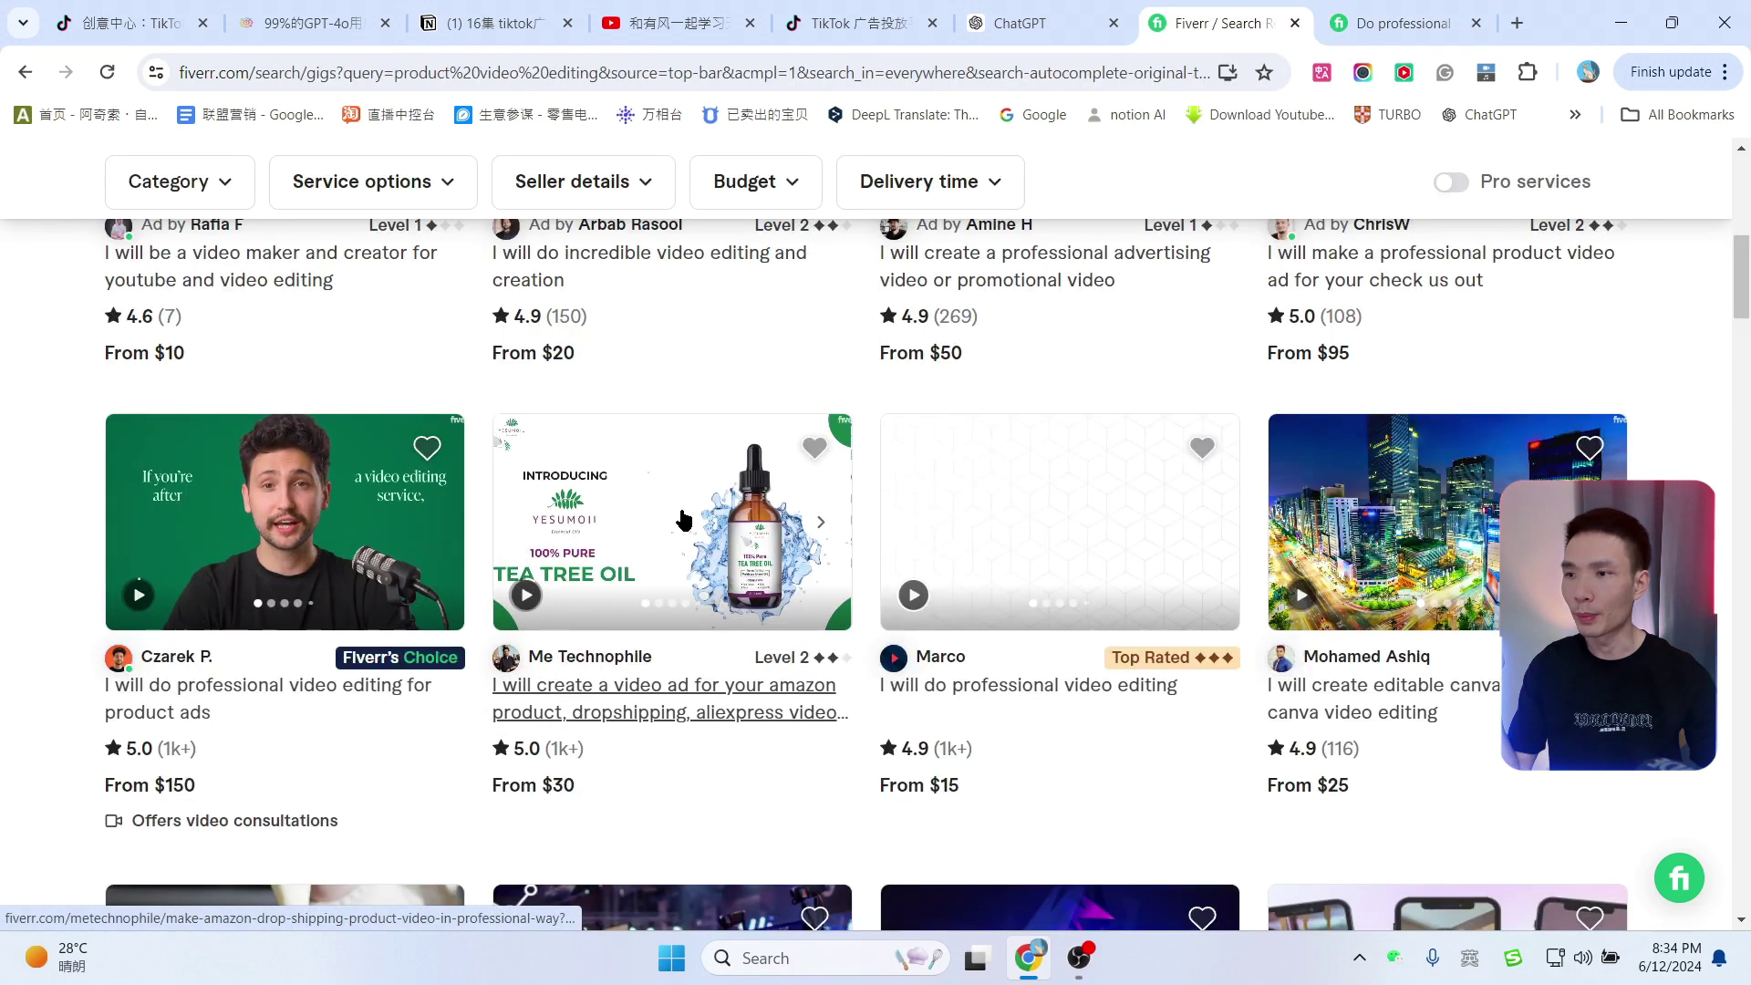
pyautogui.click(653, 551)
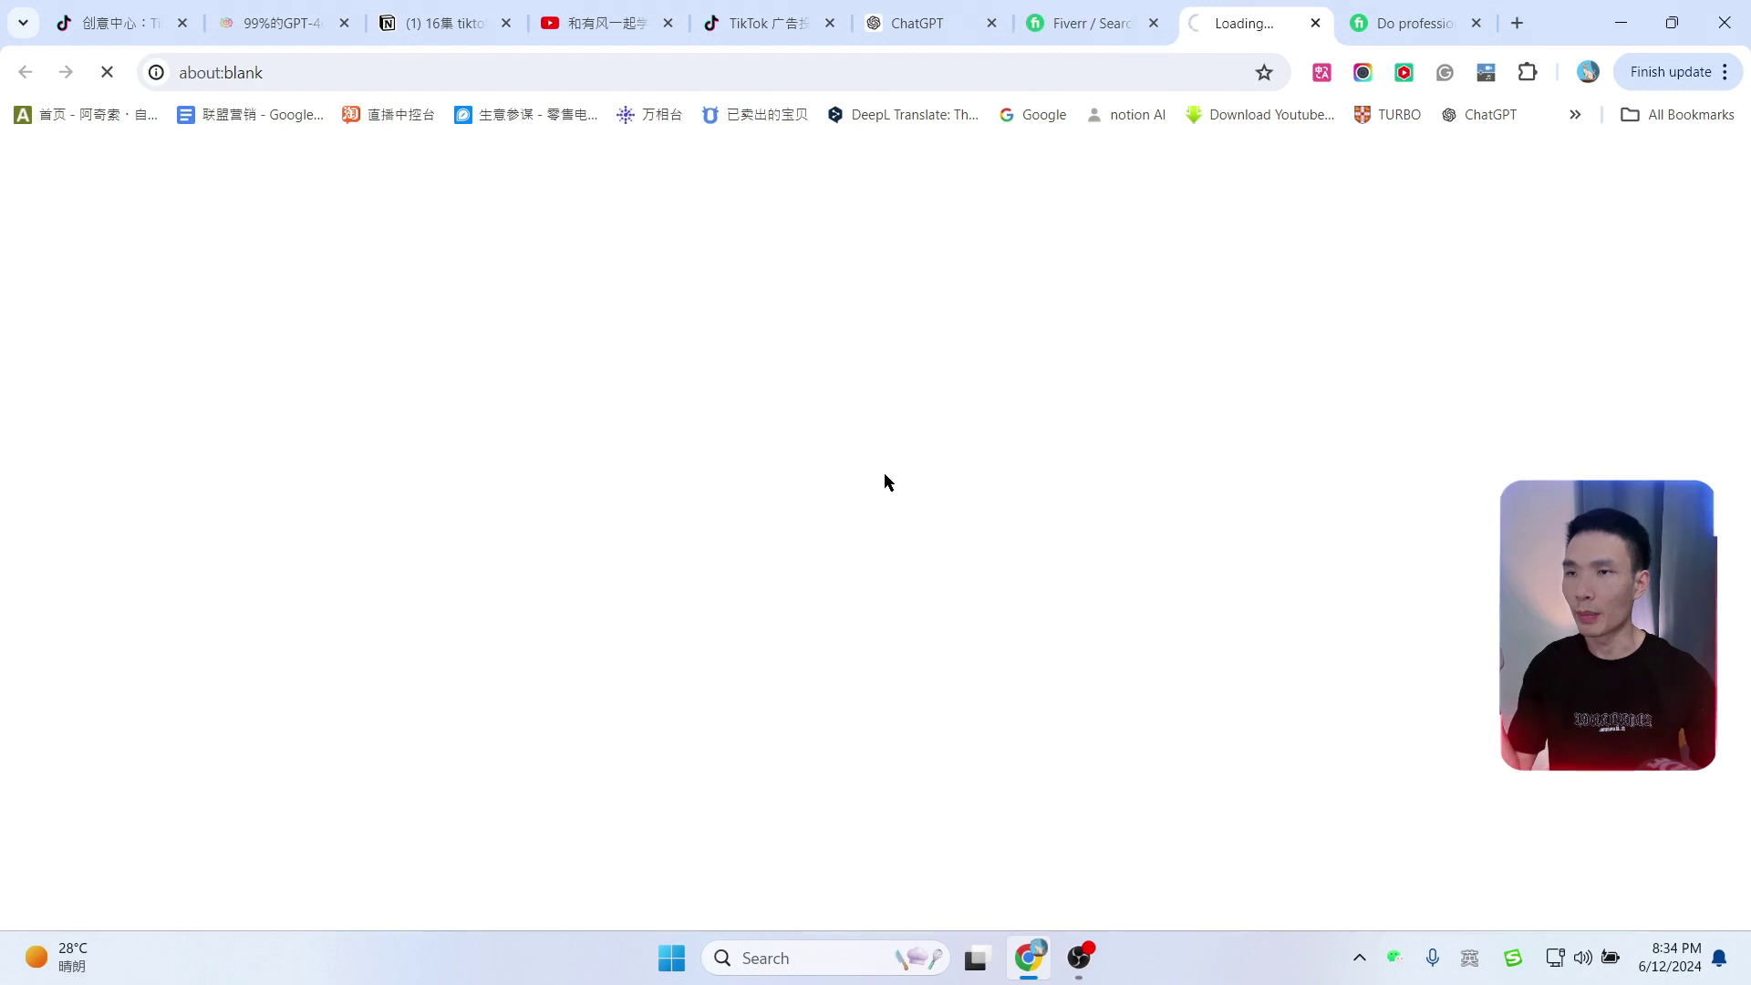
pyautogui.scroll(-1, 369, 465)
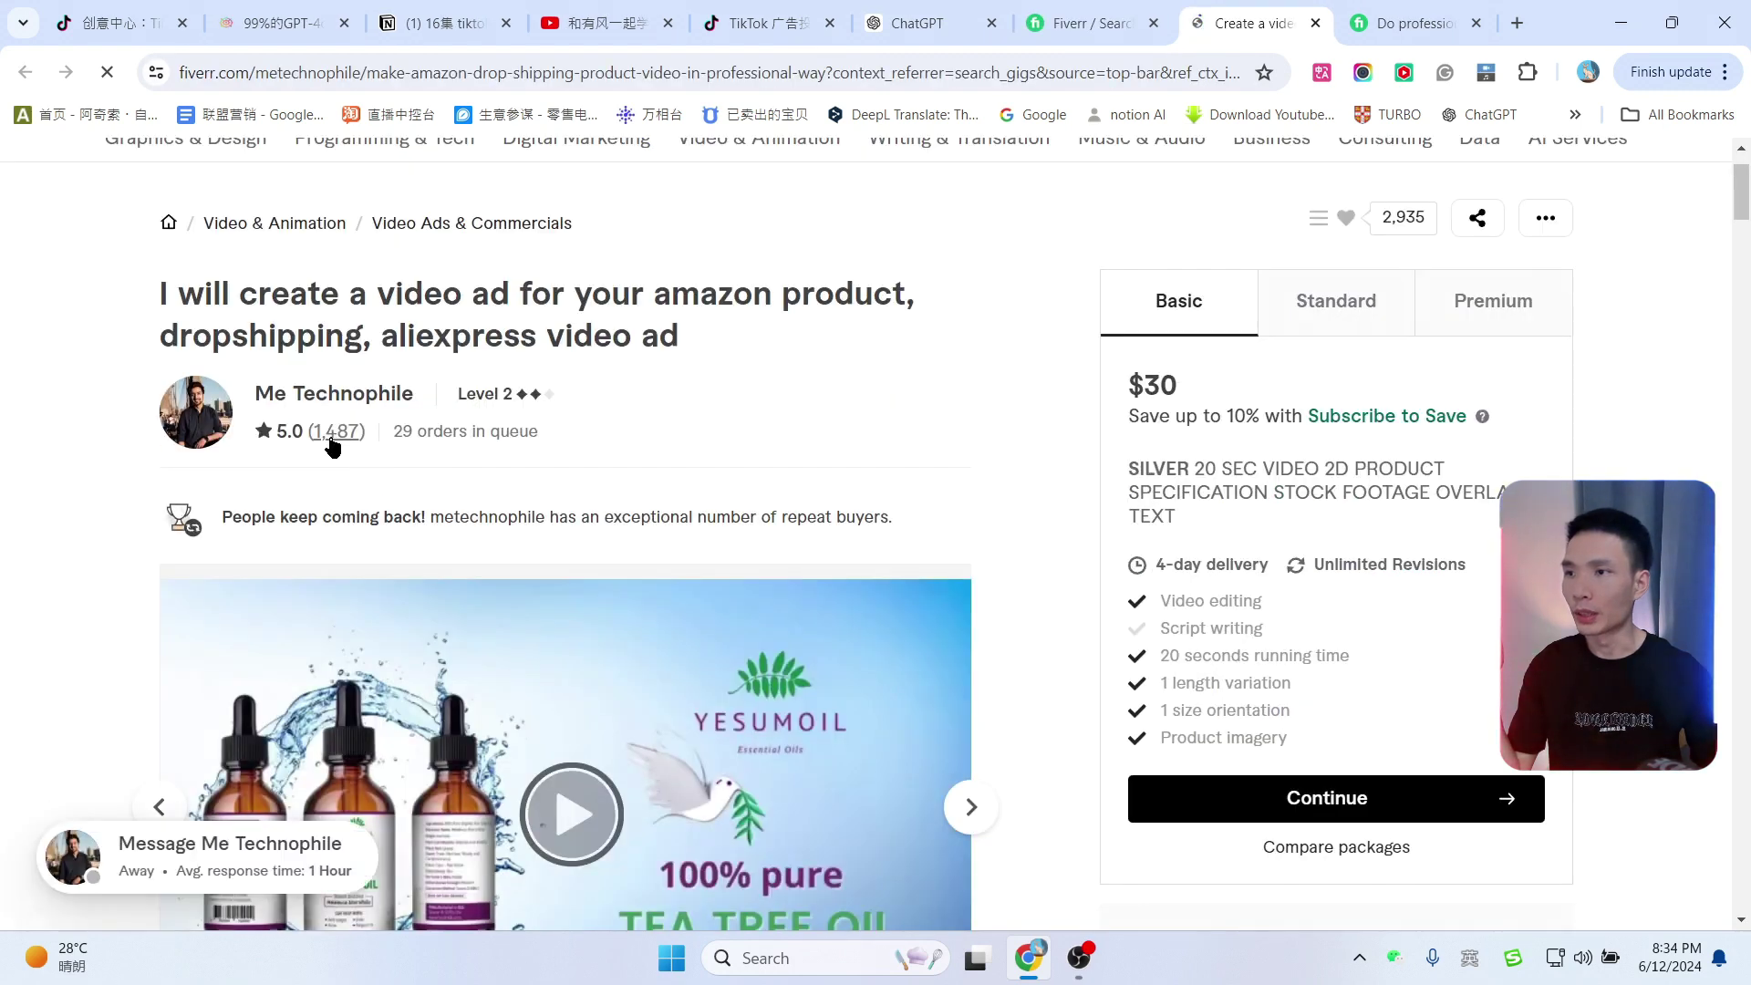
pyautogui.moveTo(1190, 469); pyautogui.dragTo(1314, 466)
pyautogui.click(1228, 470)
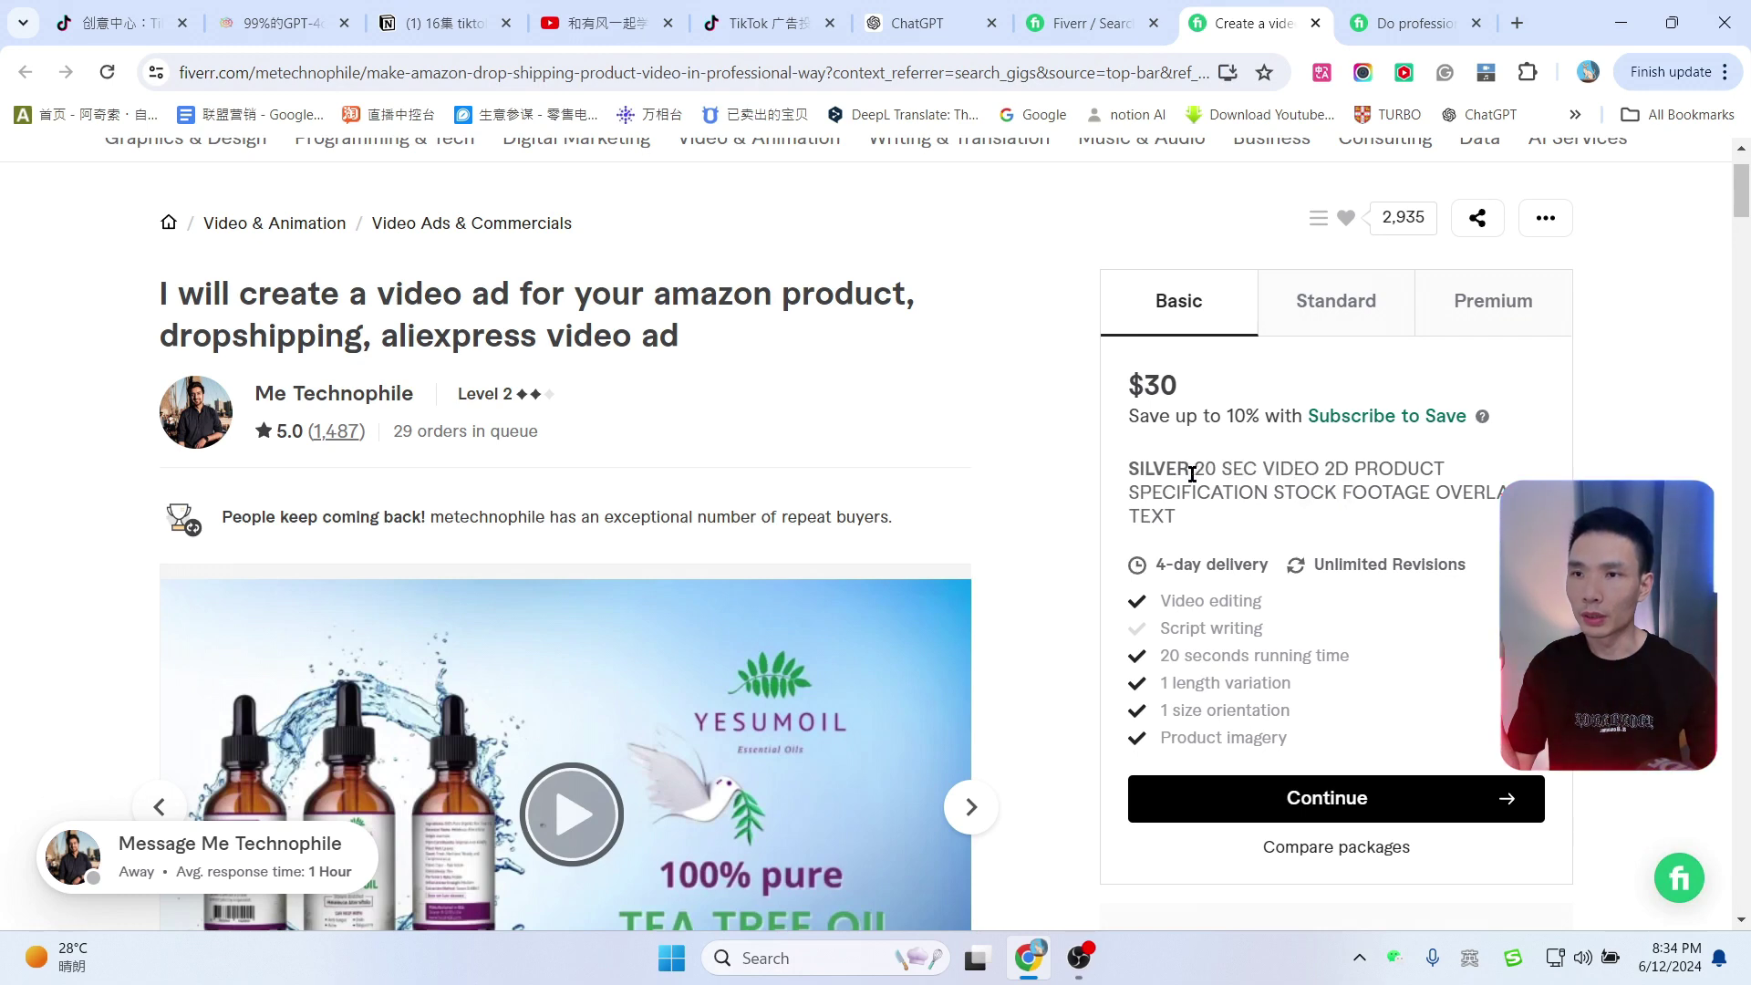
pyautogui.moveTo(1192, 474); pyautogui.dragTo(1419, 466)
pyautogui.click(1252, 493)
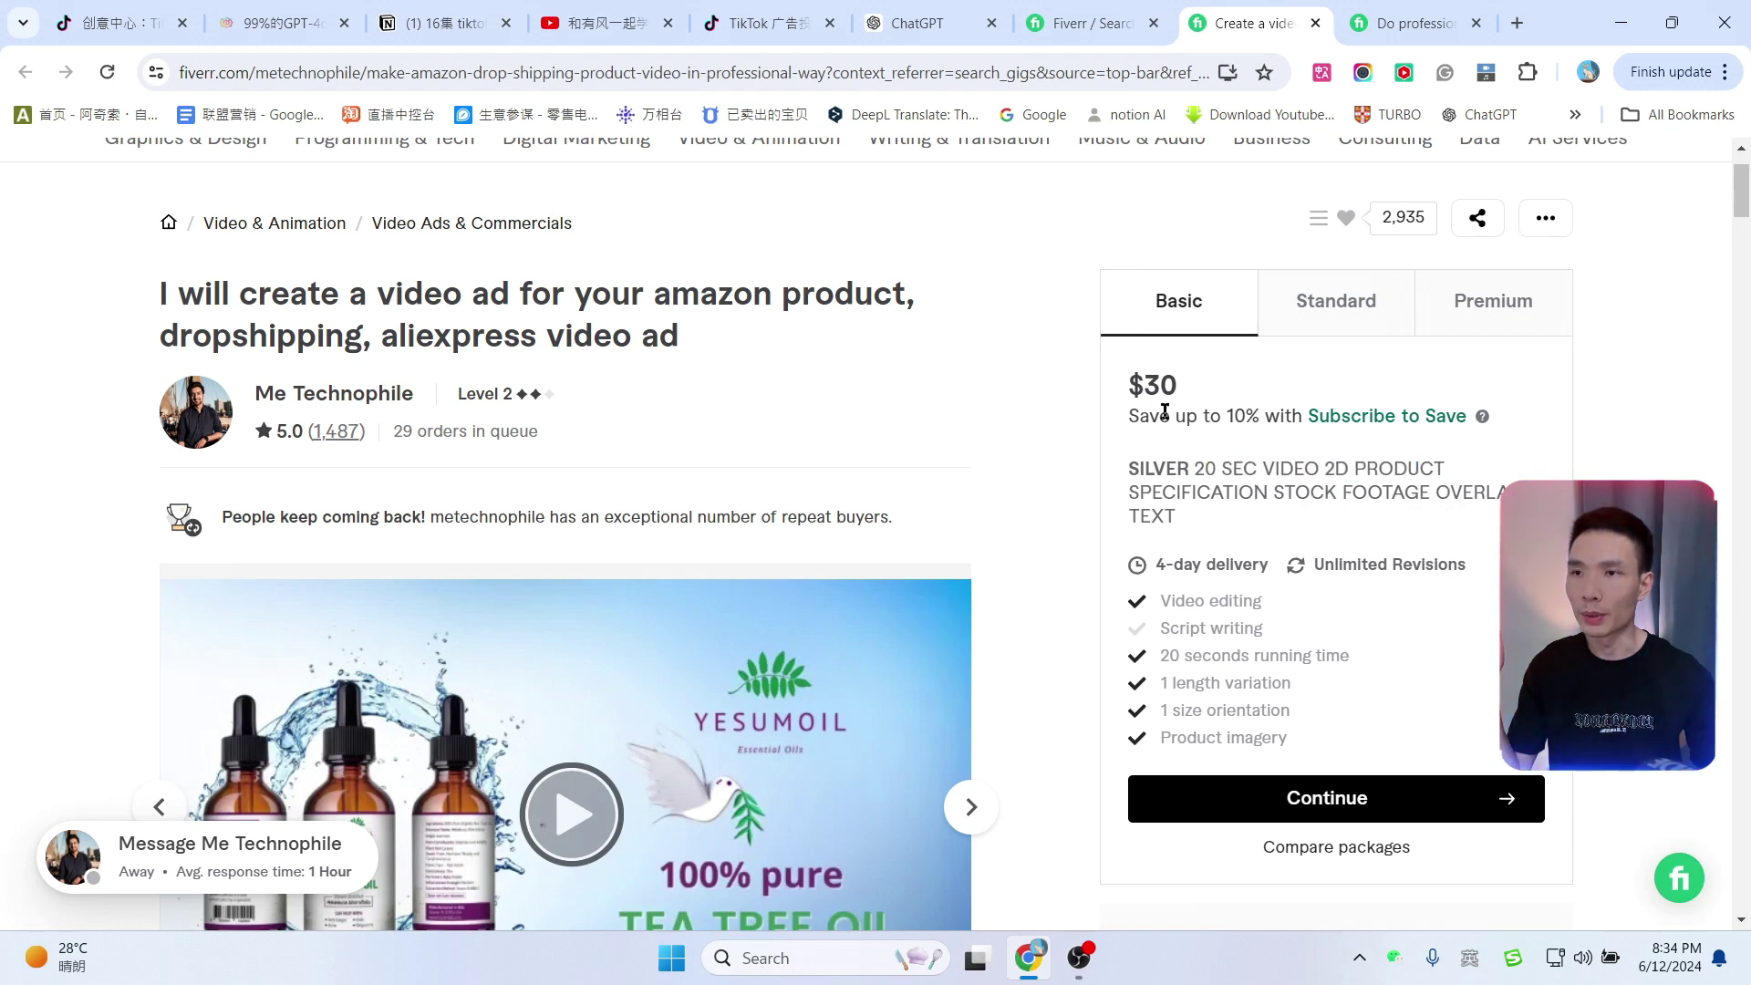
# Step: Play the sample tea tree oil video in the dropshipping video ad gig
pyautogui.scroll(-3, 743, 544)
pyautogui.click(744, 545)
pyautogui.scroll(-1, 744, 544)
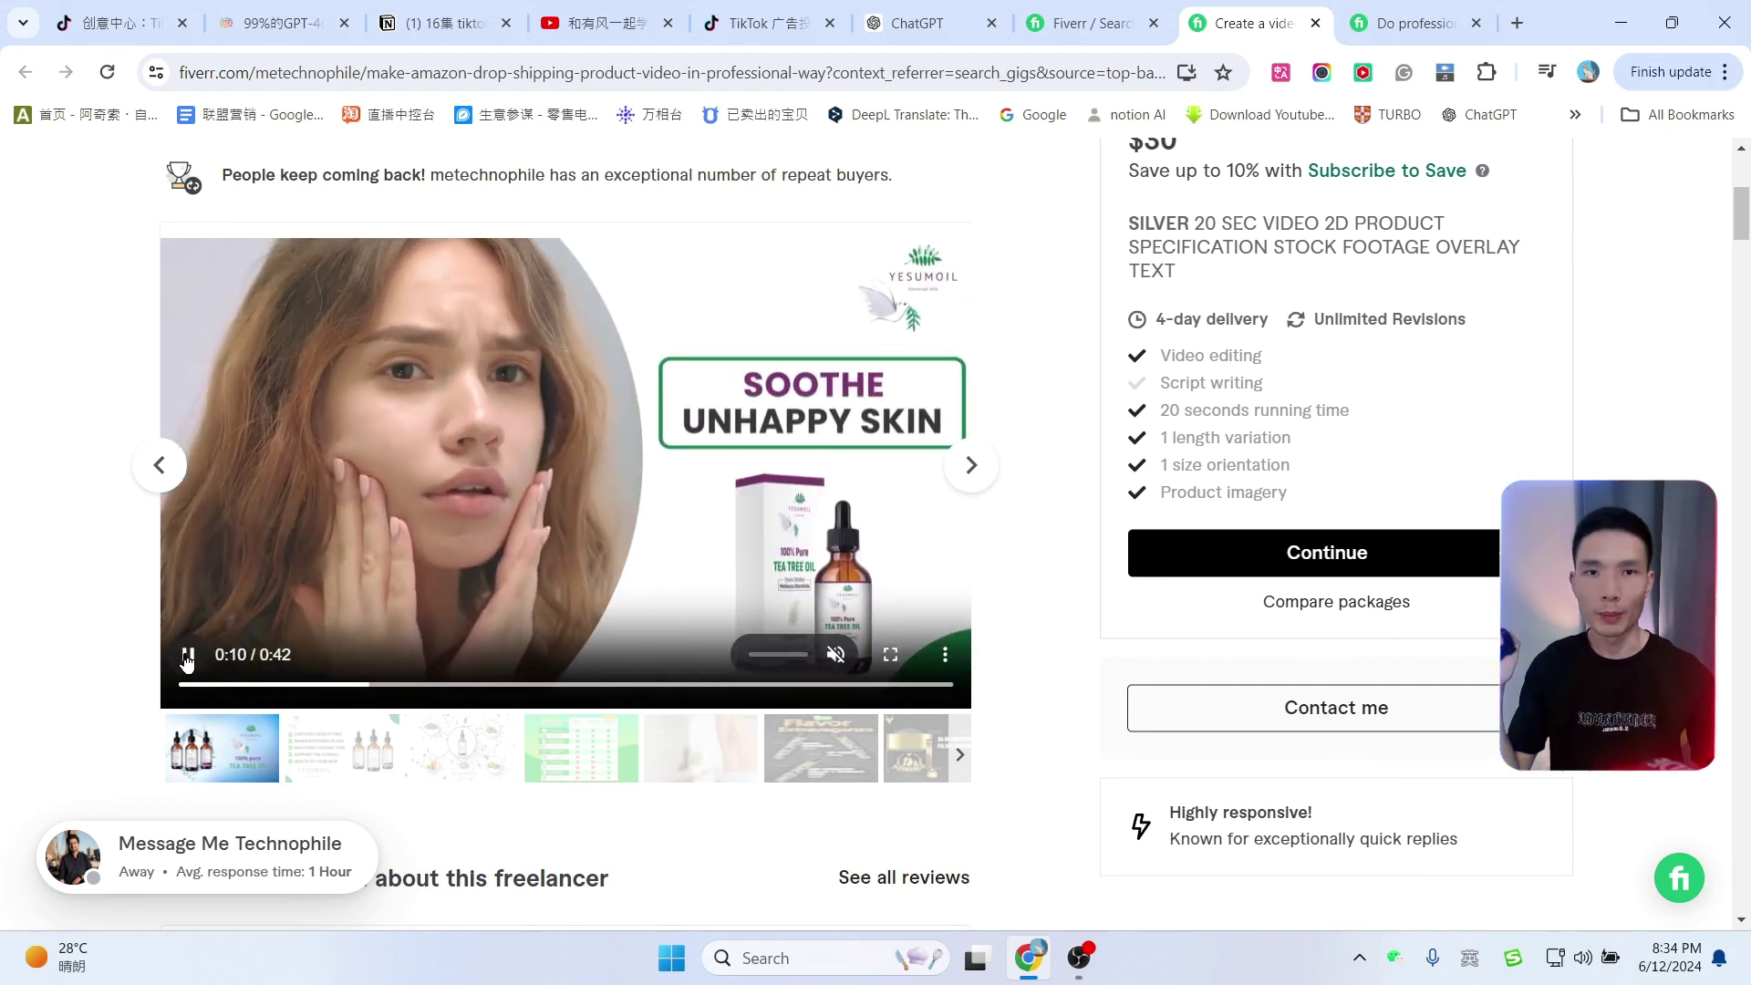
# Step: Return to the TikTok ad draft and upload the video 10秒.mp4 from the computer as its creative
pyautogui.hotkey('ctrl', '5')
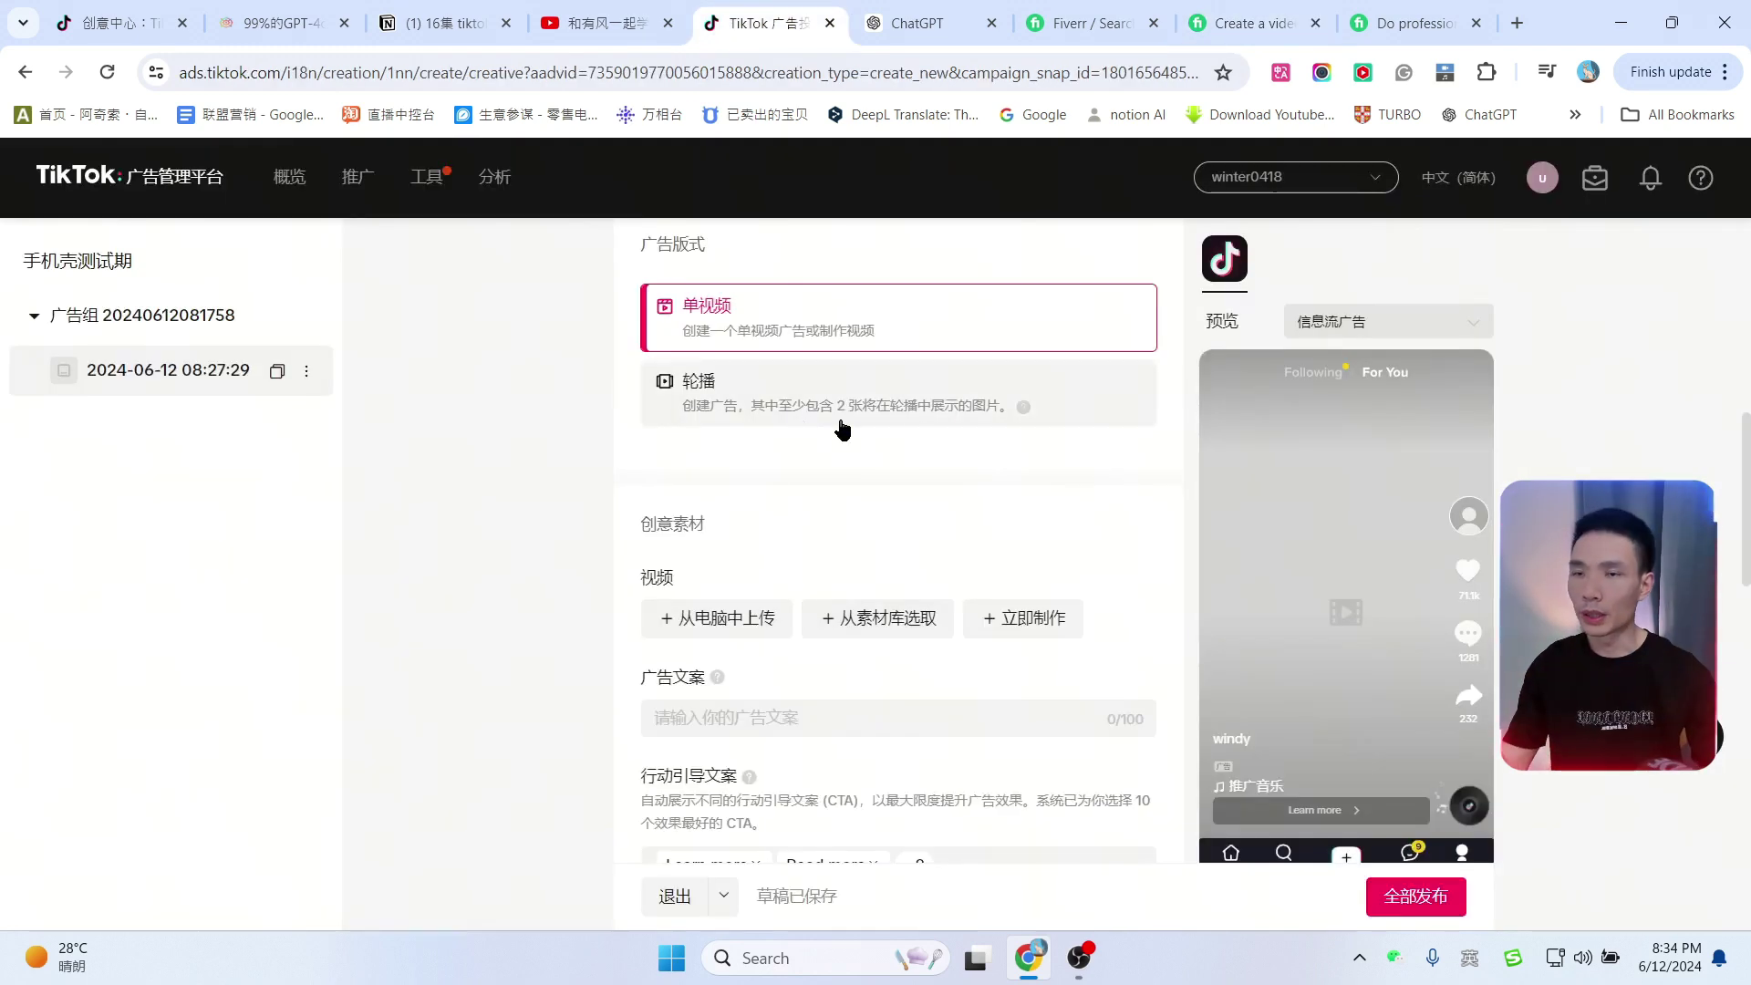
pyautogui.scroll(-1, 918, 429)
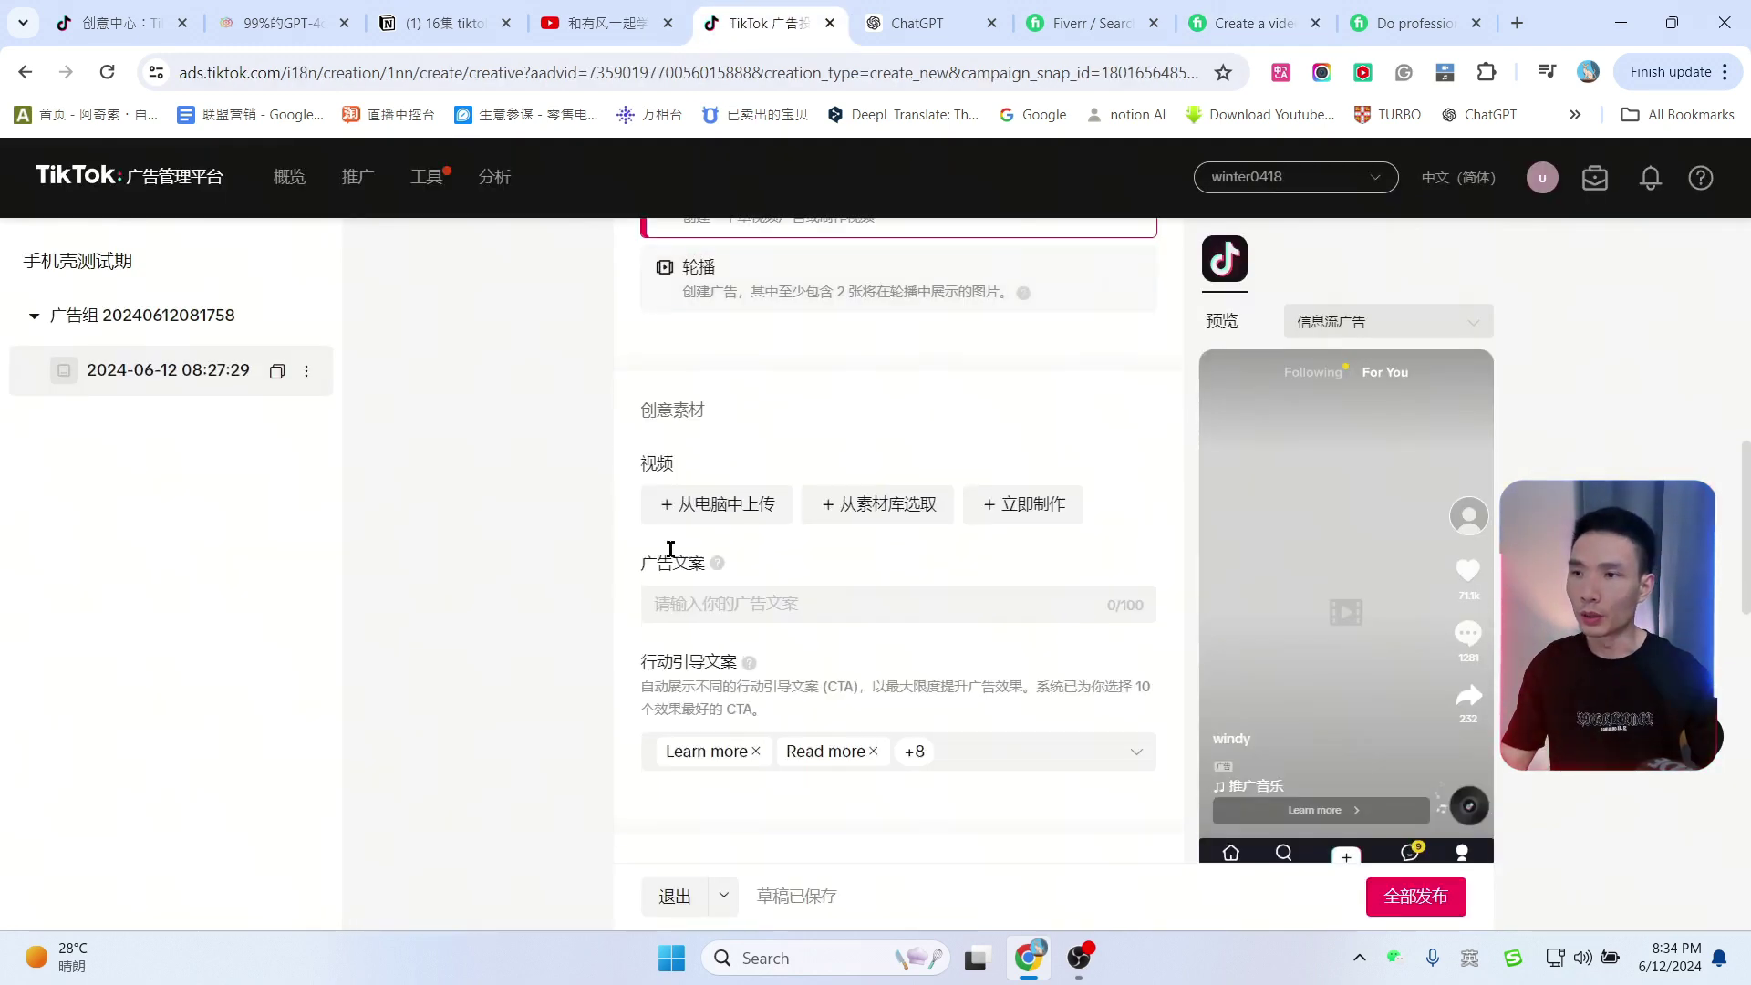
pyautogui.click(733, 513)
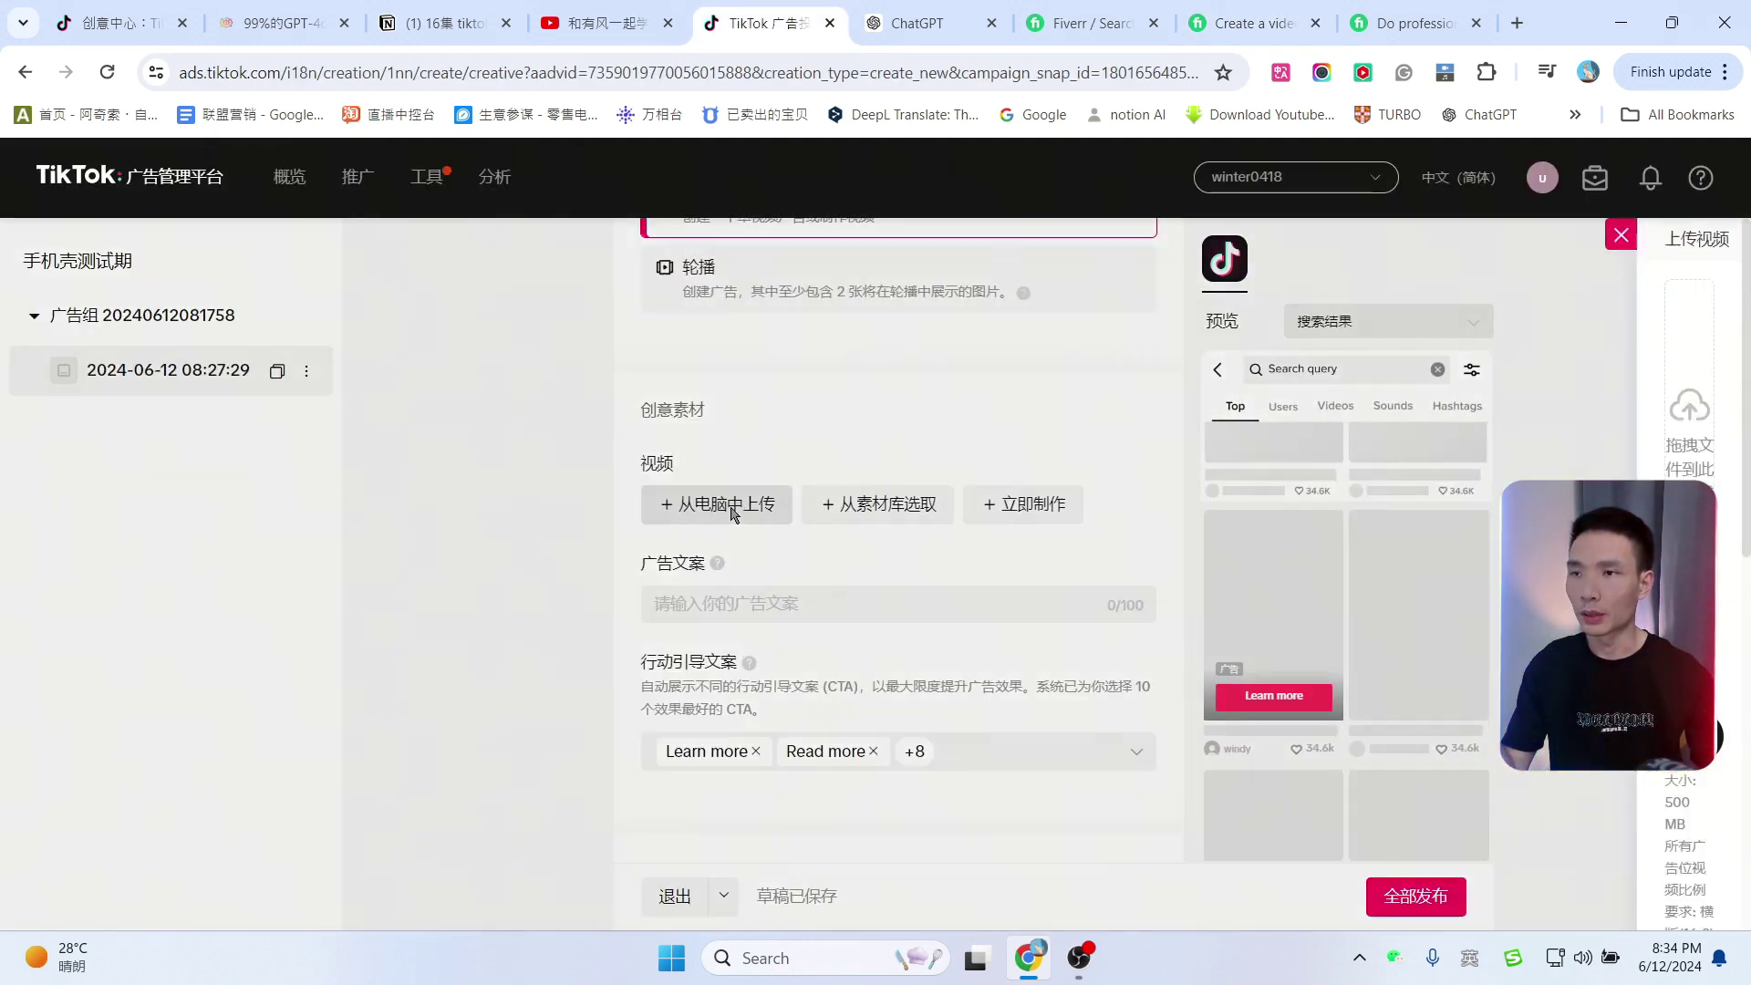
pyautogui.click(1188, 430)
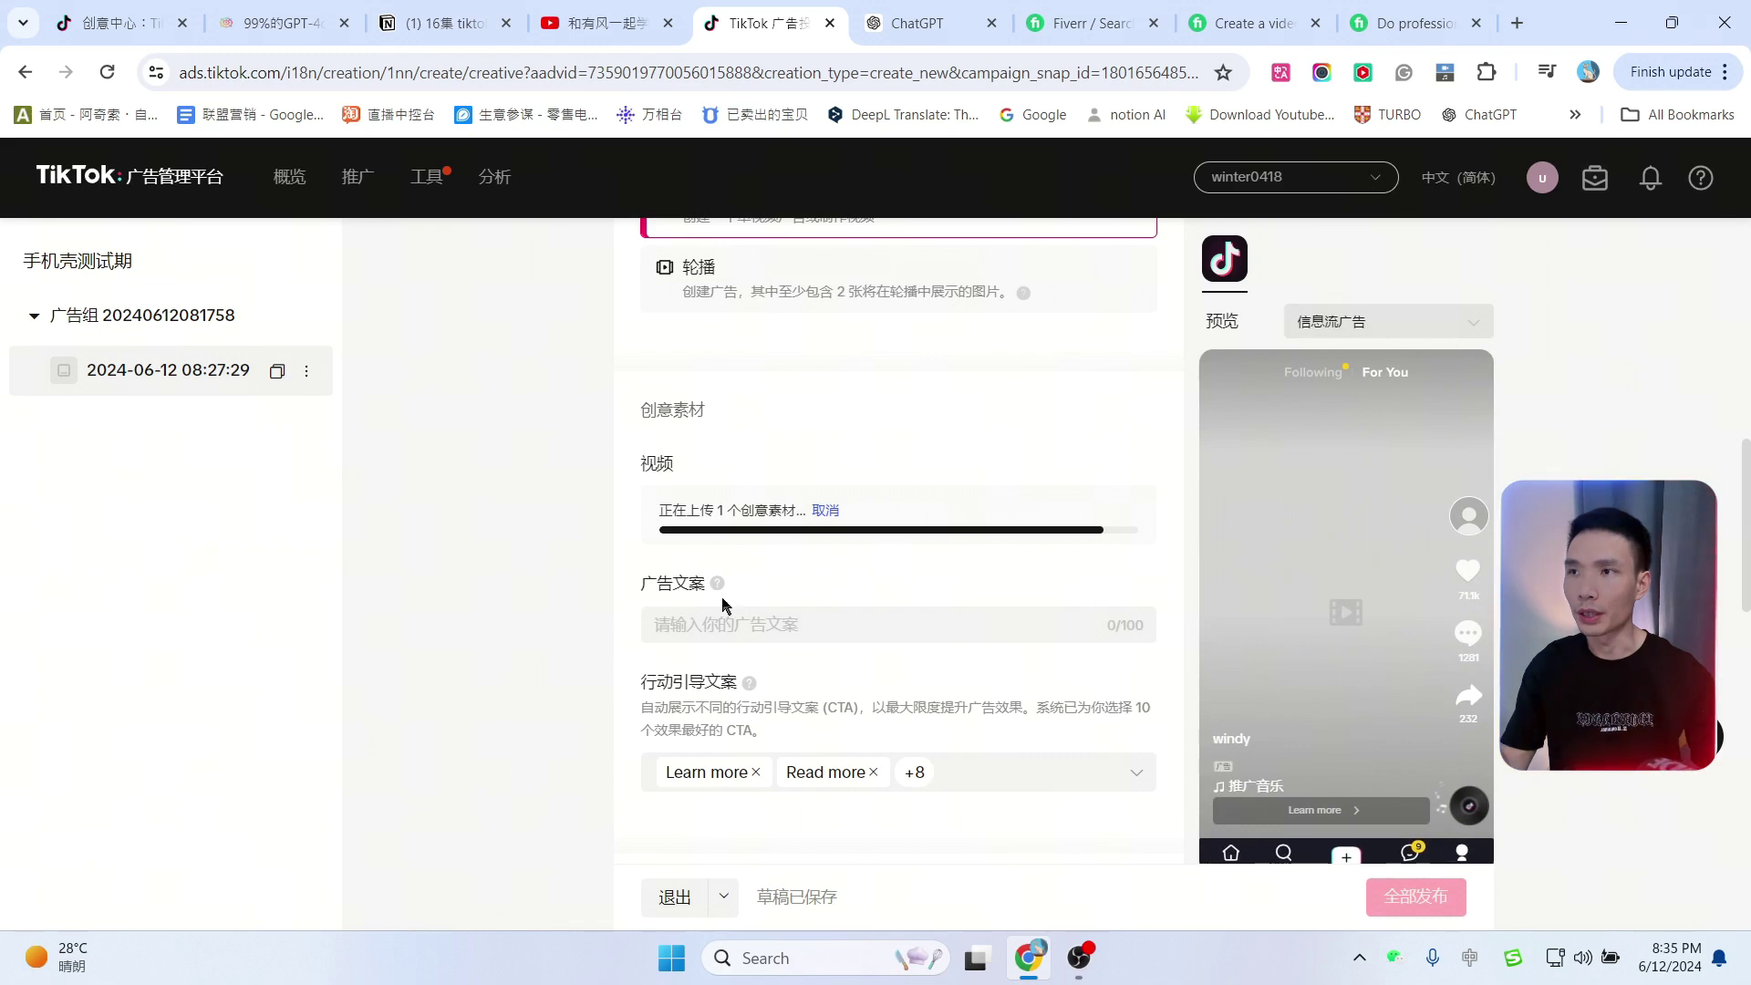
# Step: Ask ChatGPT for ad copy for the TikTok campaign with the prompt "tiktok投放广告用的广告文案"
pyautogui.click(916, 23)
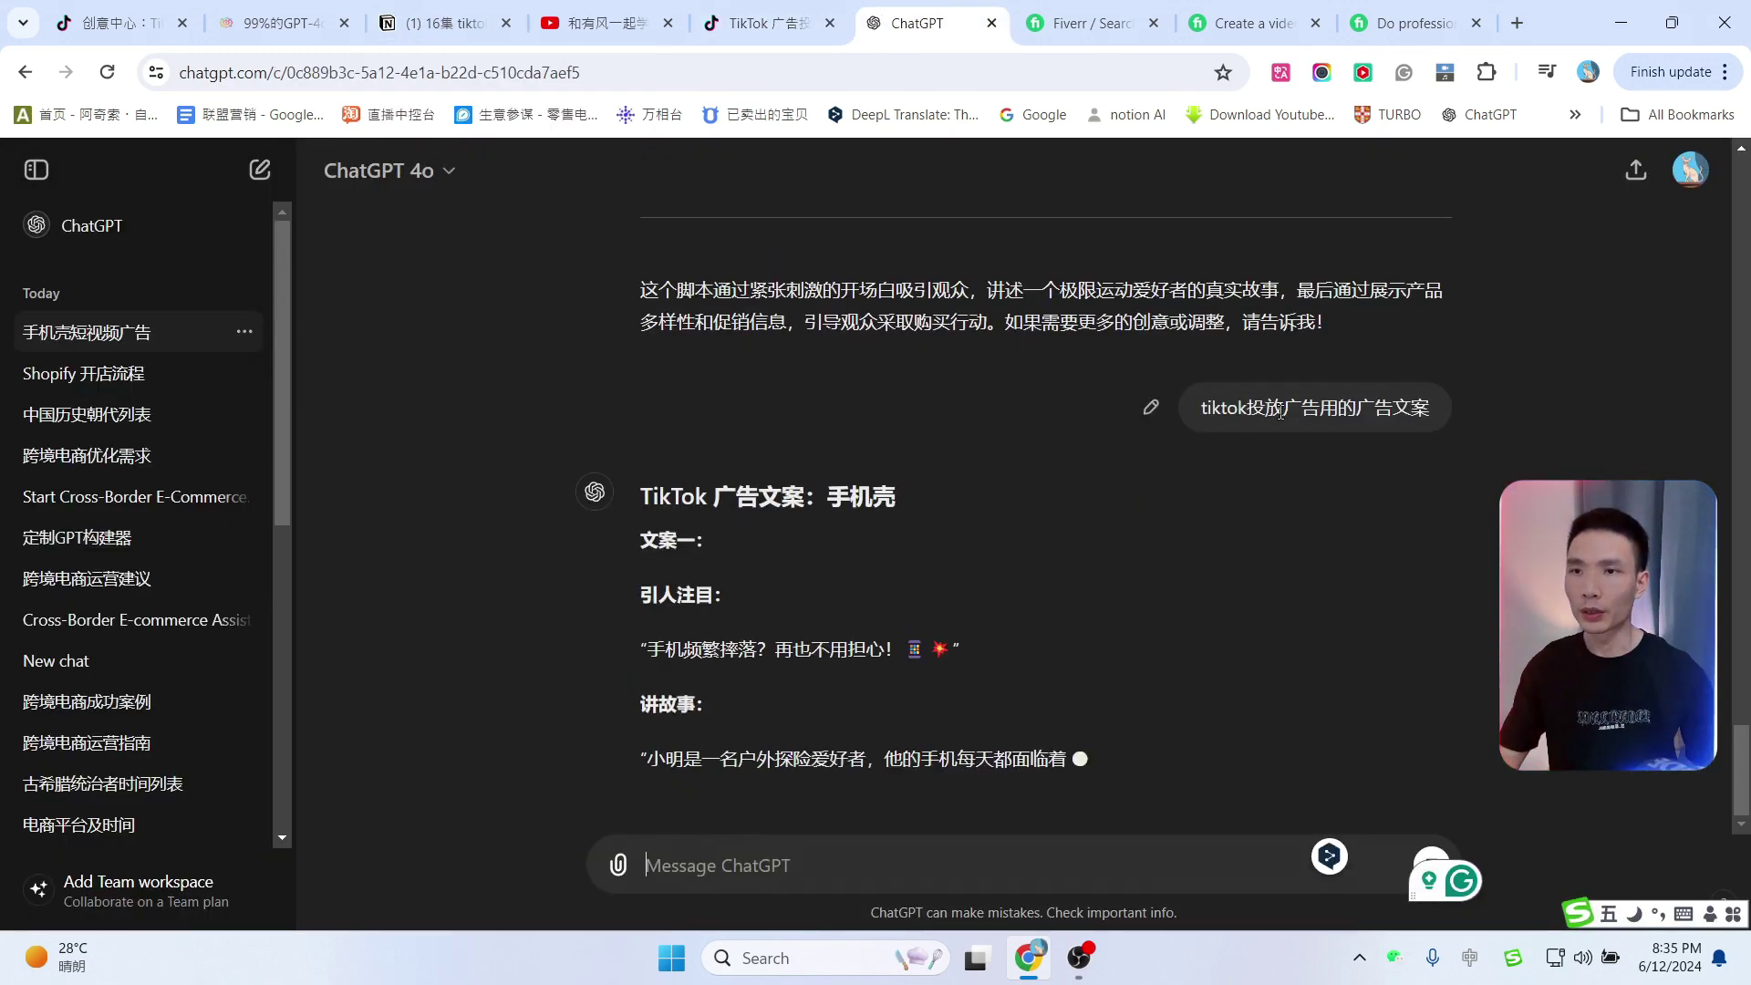
pyautogui.scroll(1, 1339, 379)
pyautogui.scroll(-2, 1418, 358)
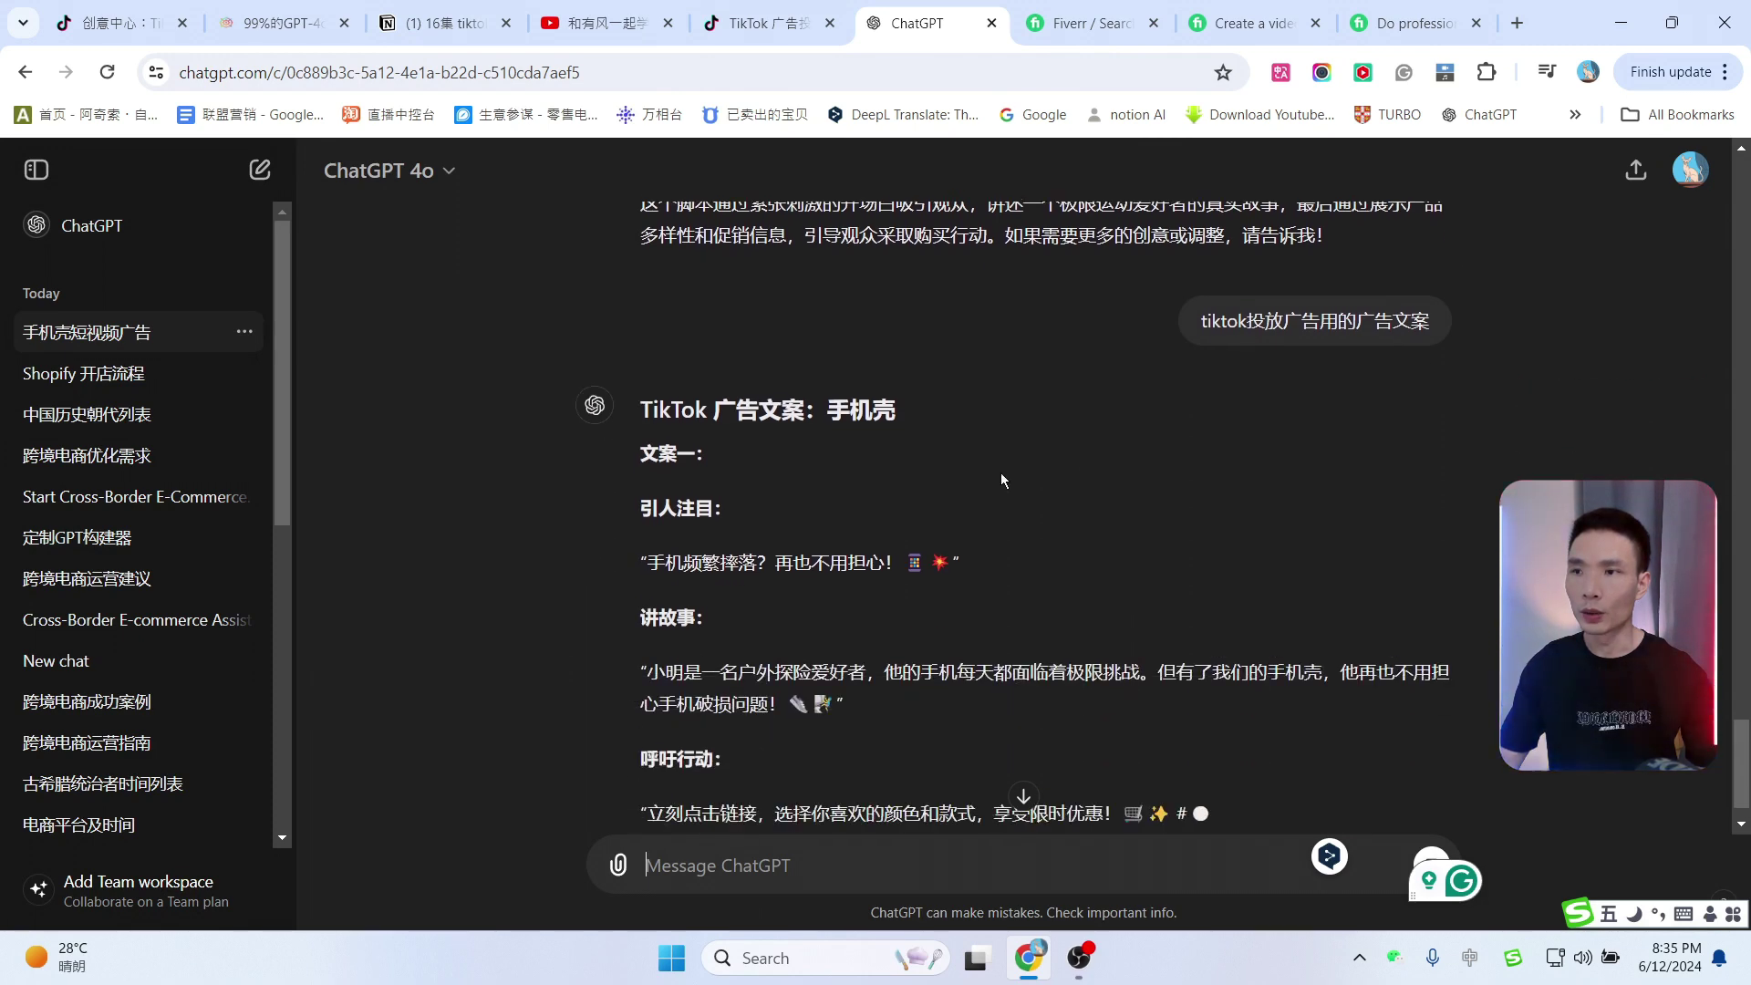
# Step: Read through the suggested phone case ad copies, focusing on each version's attention-grabbing opening line
pyautogui.scroll(-6, 1003, 458)
pyautogui.moveTo(653, 451); pyautogui.dragTo(931, 454)
pyautogui.scroll(-6, 1287, 419)
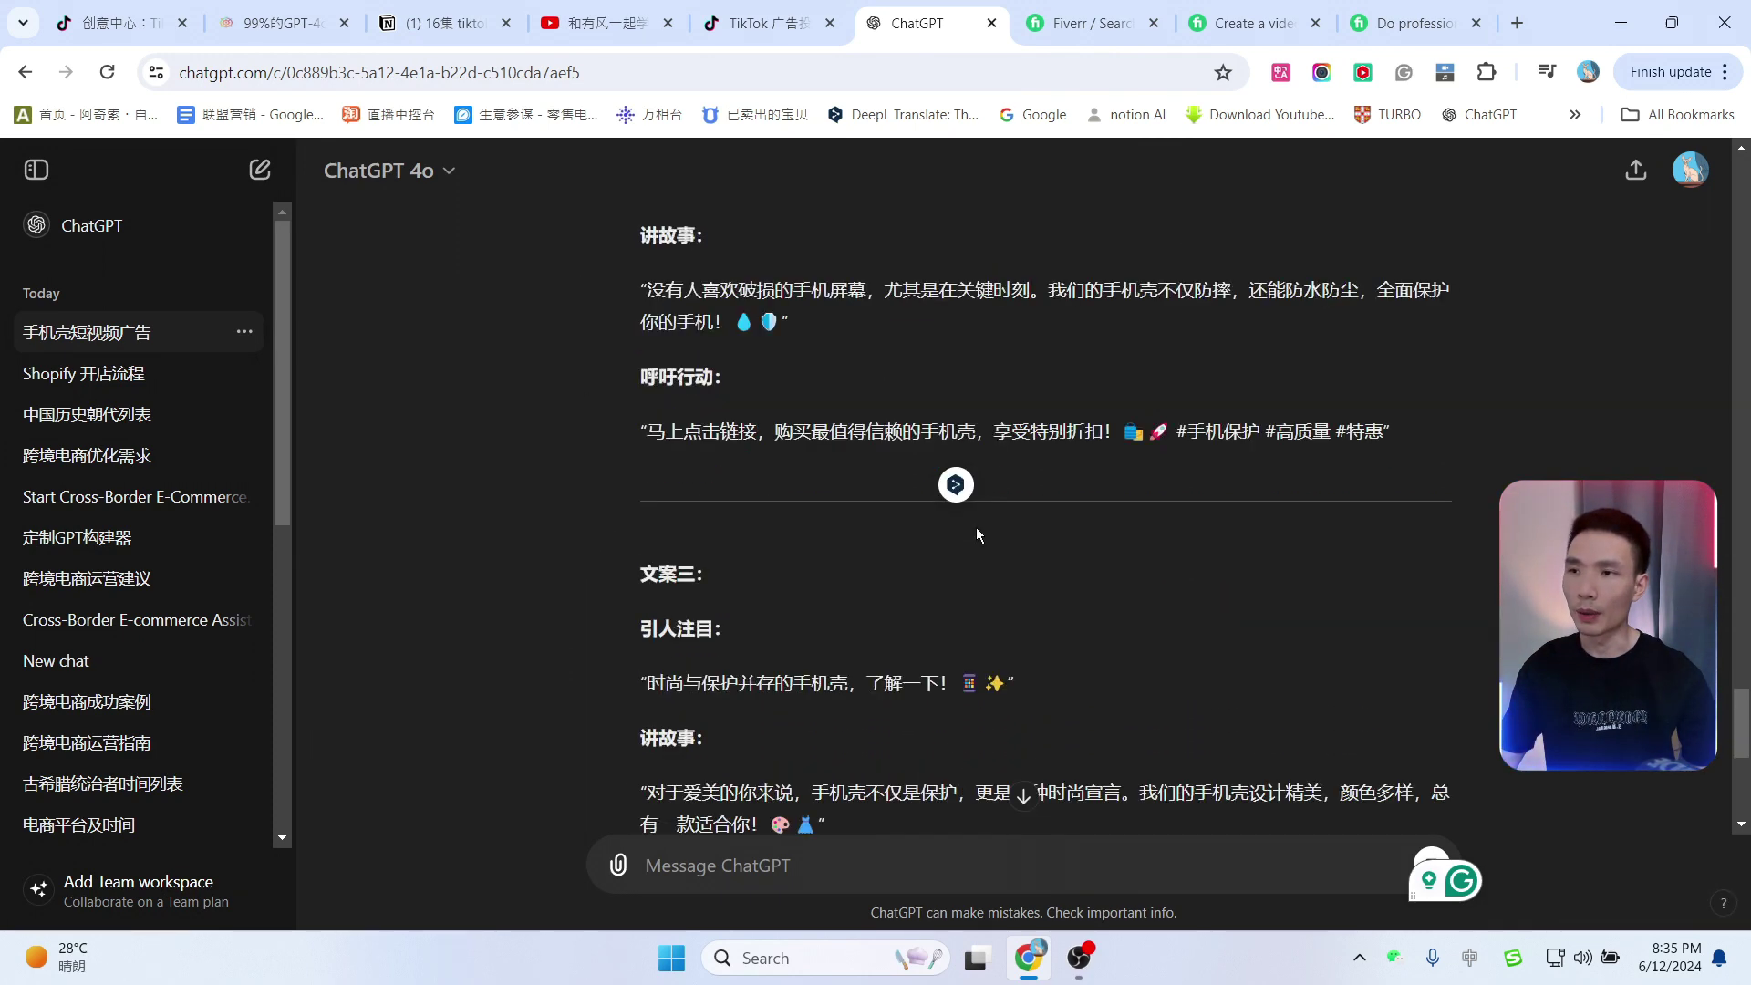
pyautogui.moveTo(648, 392); pyautogui.dragTo(949, 394)
pyautogui.scroll(-5, 949, 401)
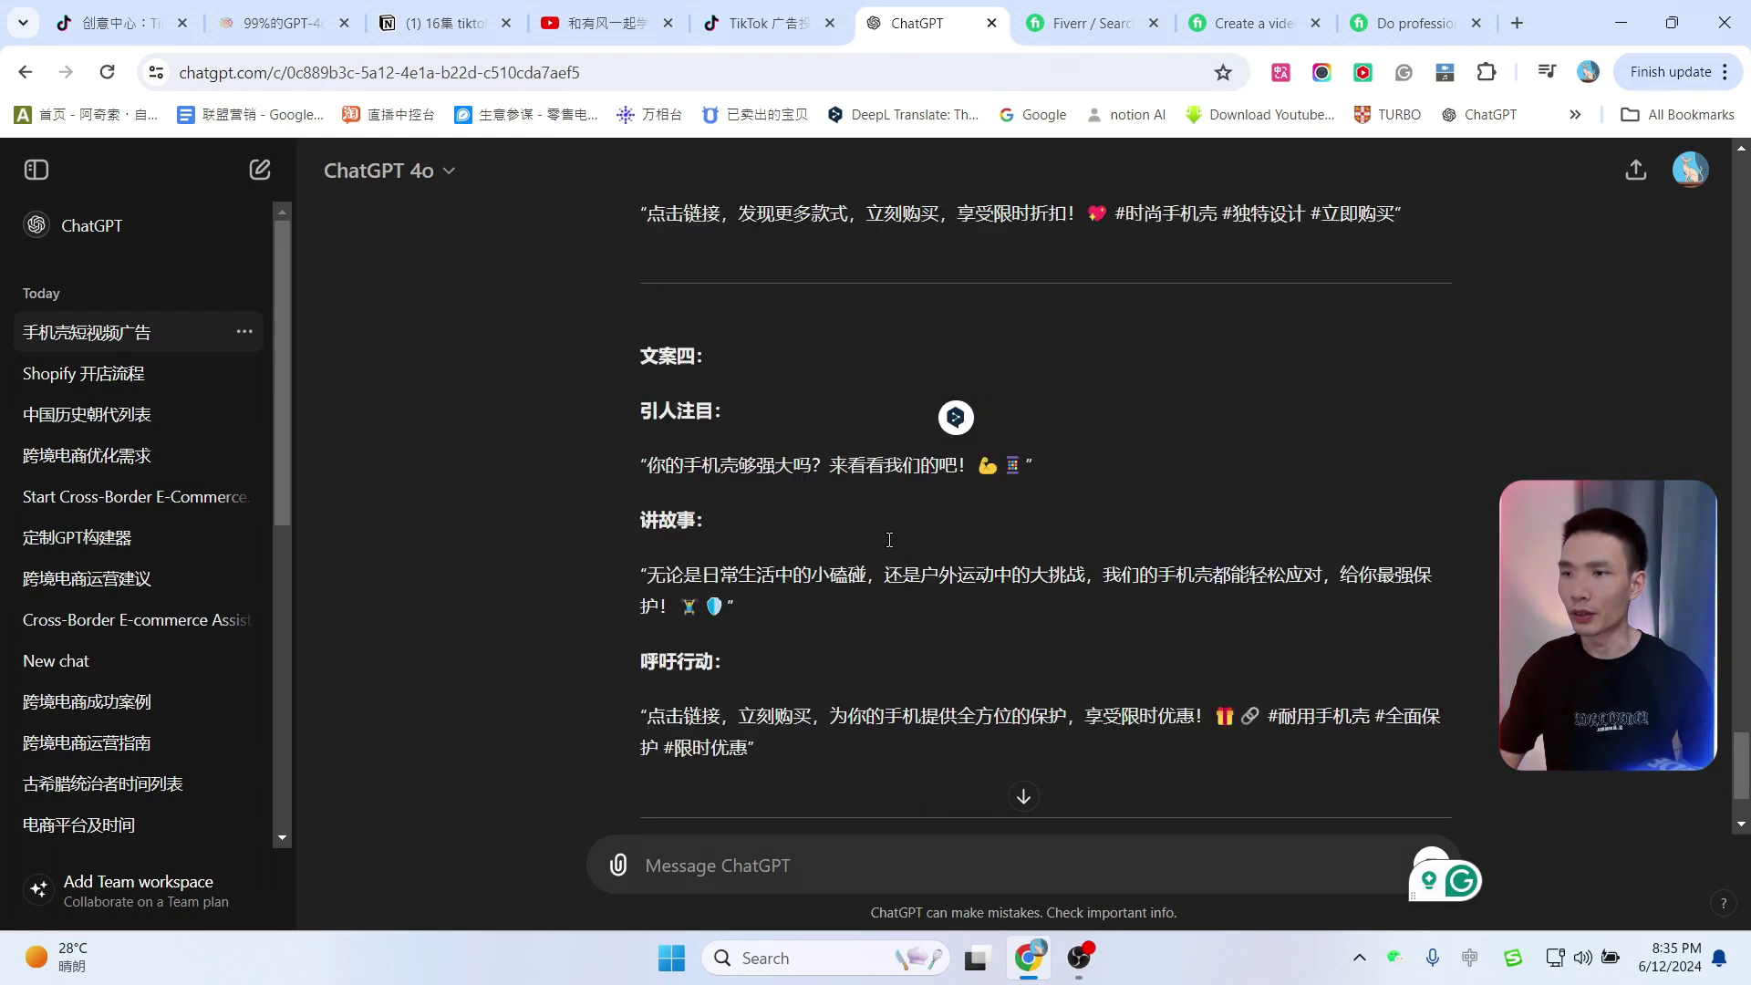
pyautogui.moveTo(649, 437); pyautogui.dragTo(920, 436)
pyautogui.scroll(-3, 821, 515)
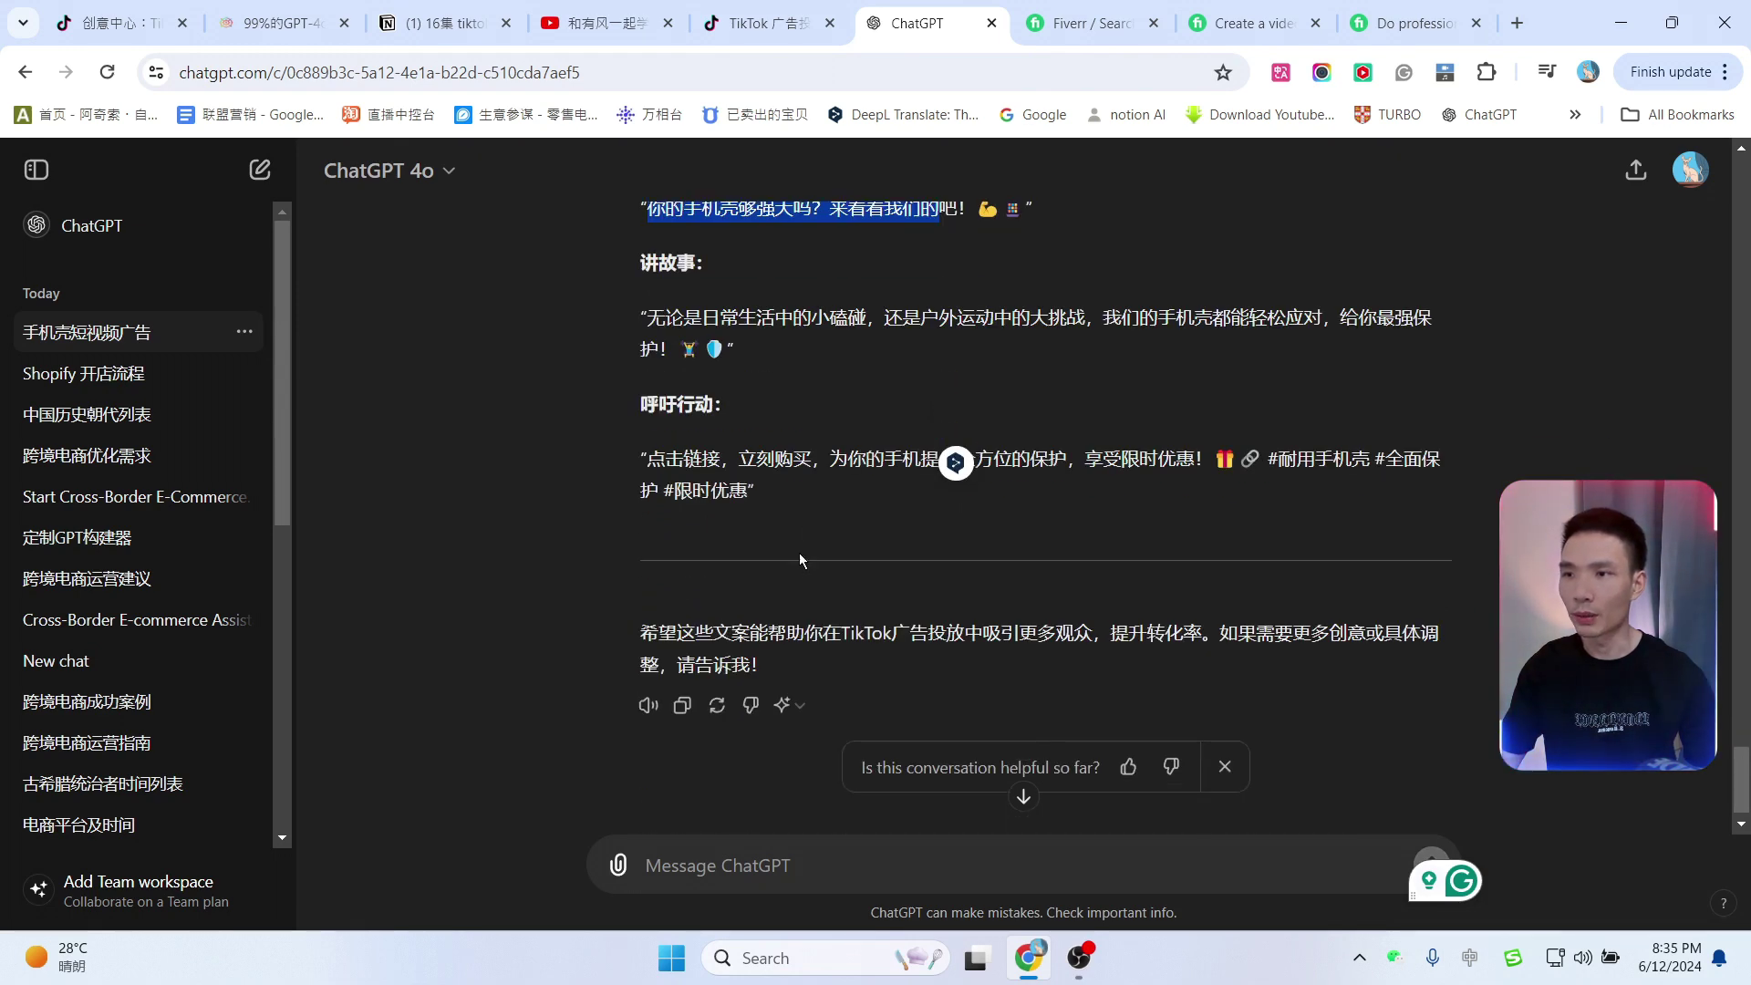
pyautogui.scroll(3, 720, 875)
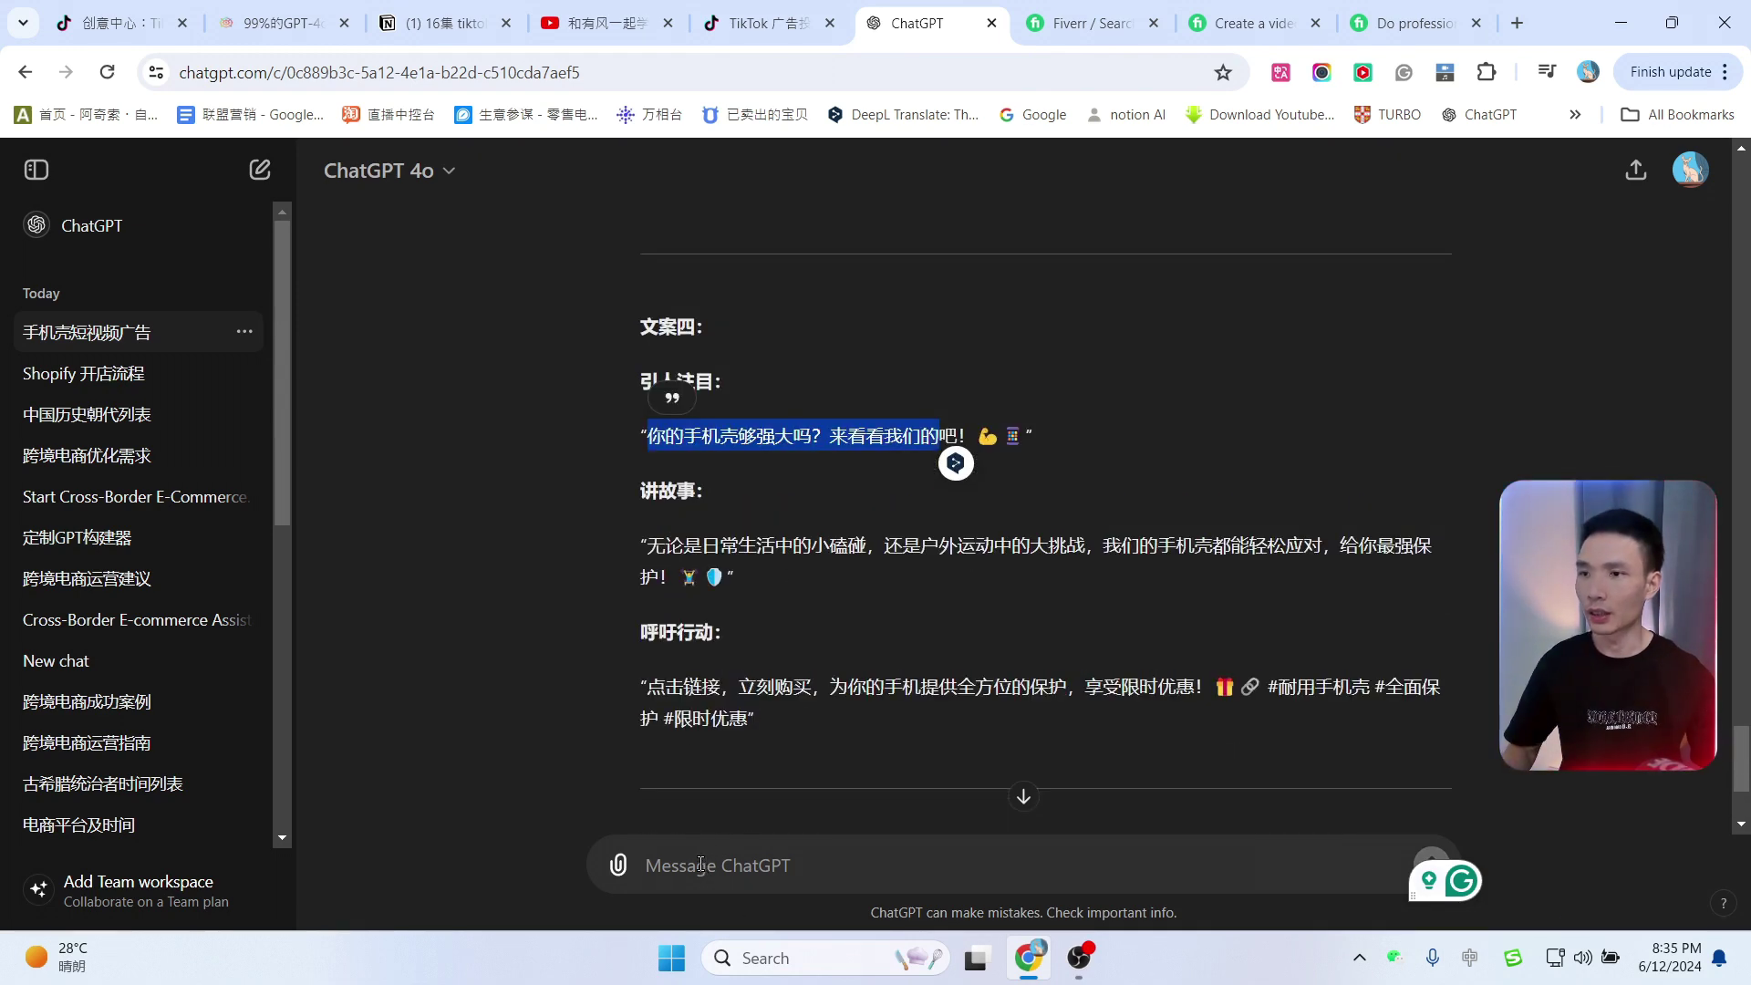
# Step: Ask ChatGPT to translate the phone case ad copies into English
pyautogui.click(700, 864)
pyautogui.write('翻译am')
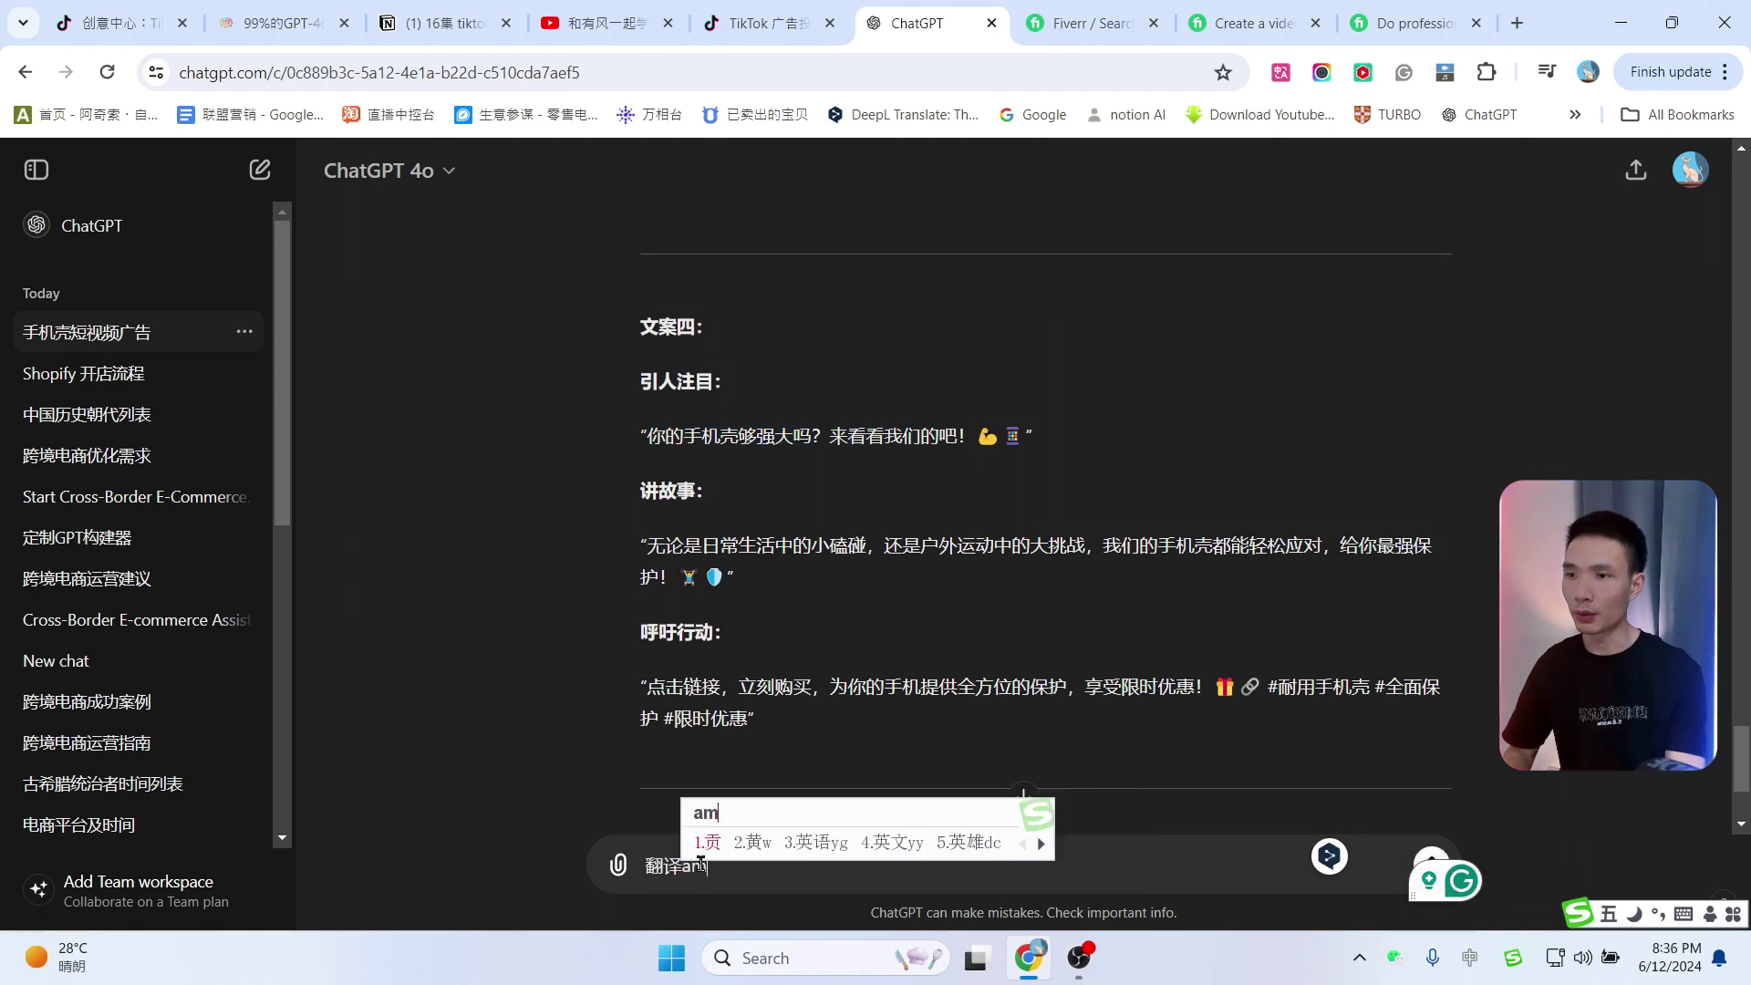
pyautogui.press('BackSpace')
pyautogui.press('BackSpace')
pyautogui.press('BackSpace')
pyautogui.press('BackSpace')
# Step: Copy Copy 2's attention grabber, "Does your phone case need an upgrade? Check this out!" with its emojis, into the TikTok ad text
pyautogui.scroll(10, 645, 682)
pyautogui.moveTo(647, 682); pyautogui.dragTo(1139, 679)
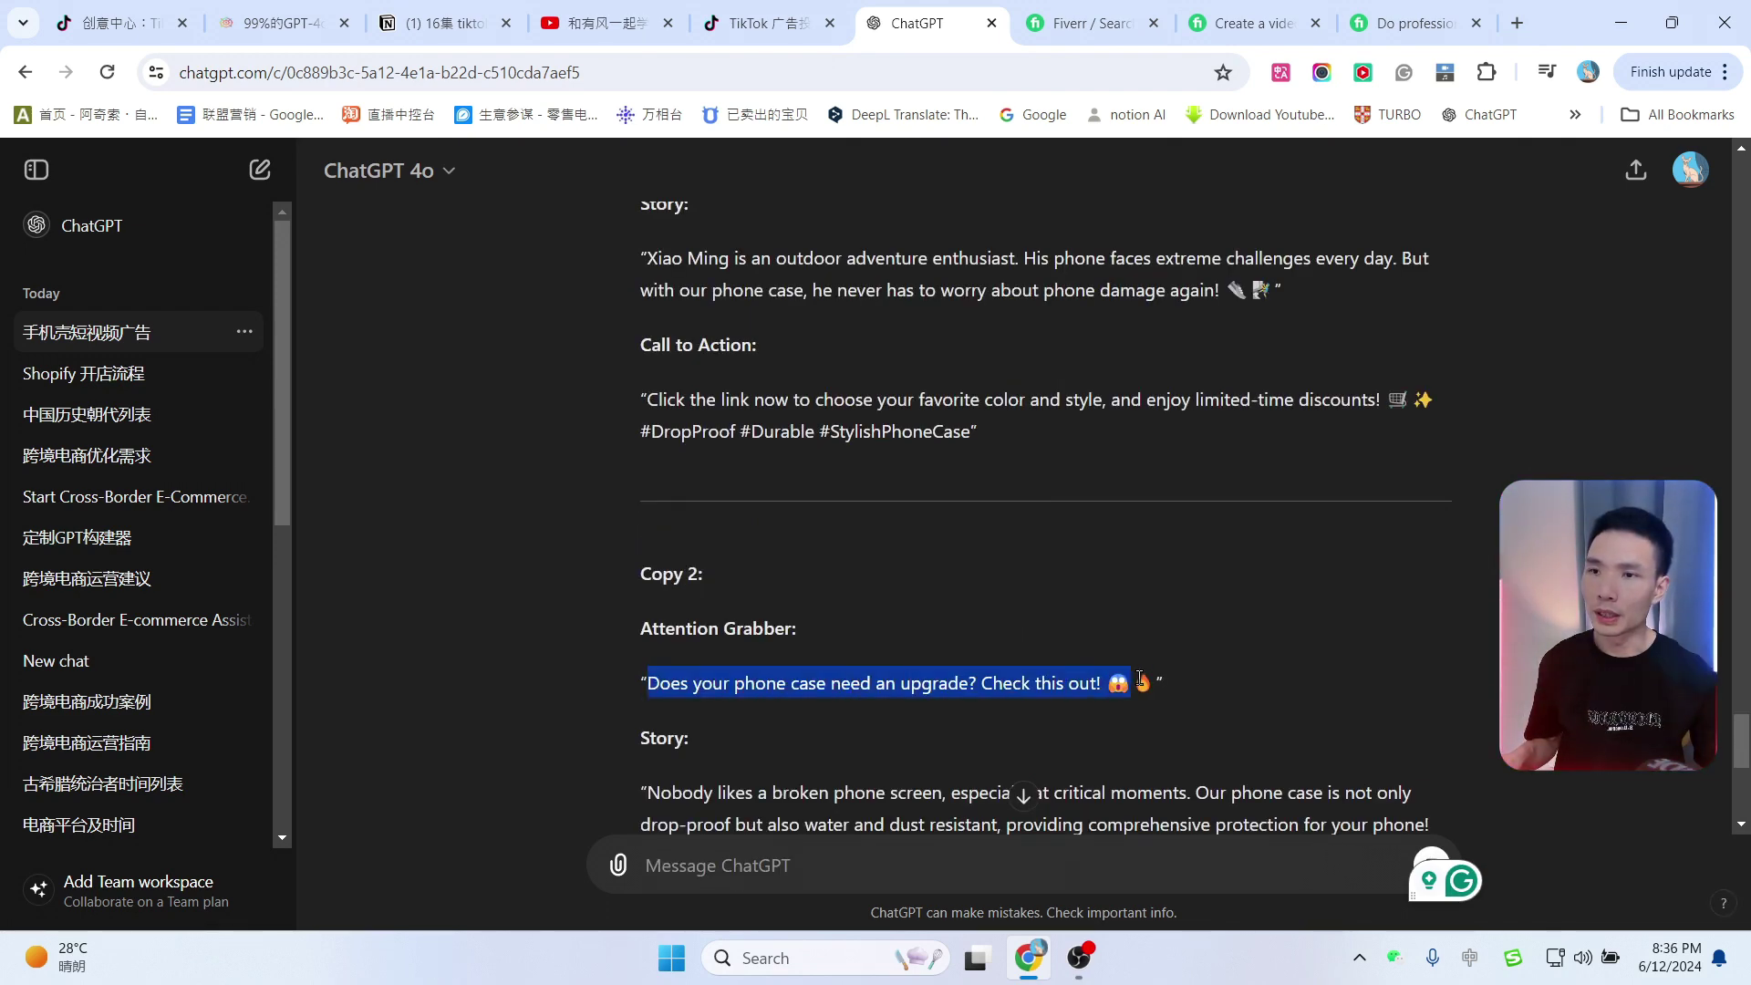
pyautogui.click(766, 22)
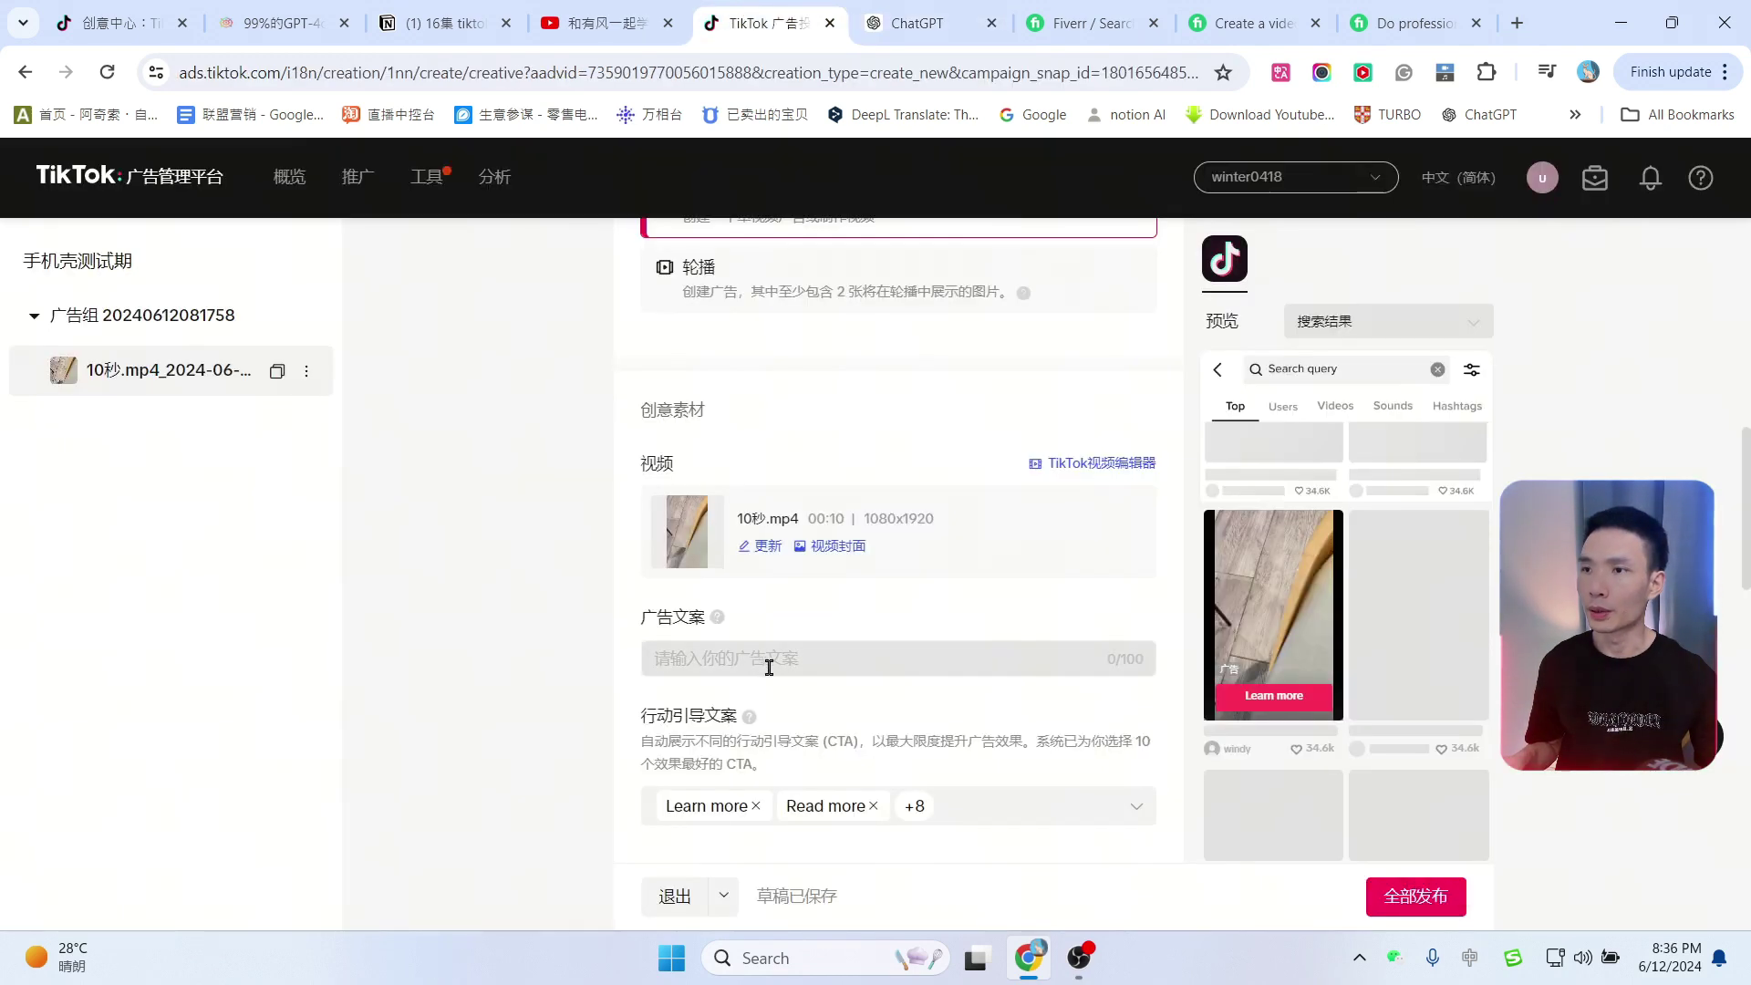
pyautogui.click(648, 649)
pyautogui.write('Does your phone case need an upgrade? Check this out! 😱👇')
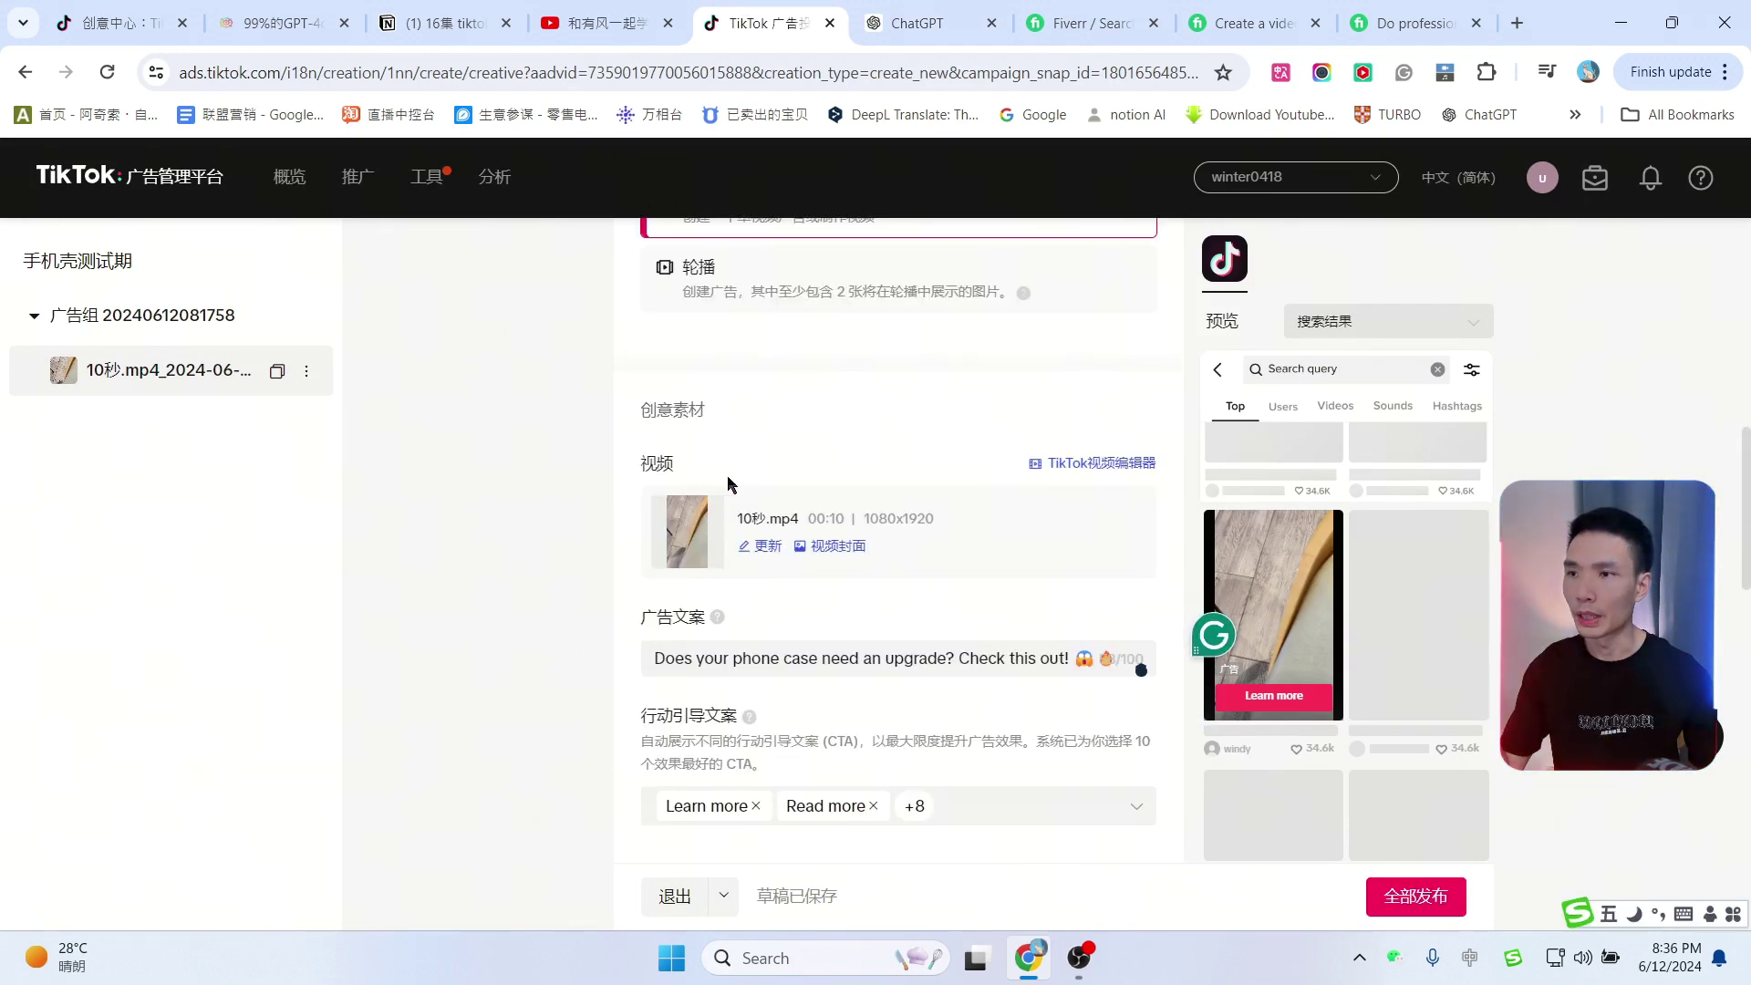
# Step: Set the video cover to the frame showing several phone cases laid together on the tan surface and save it
pyautogui.click(843, 556)
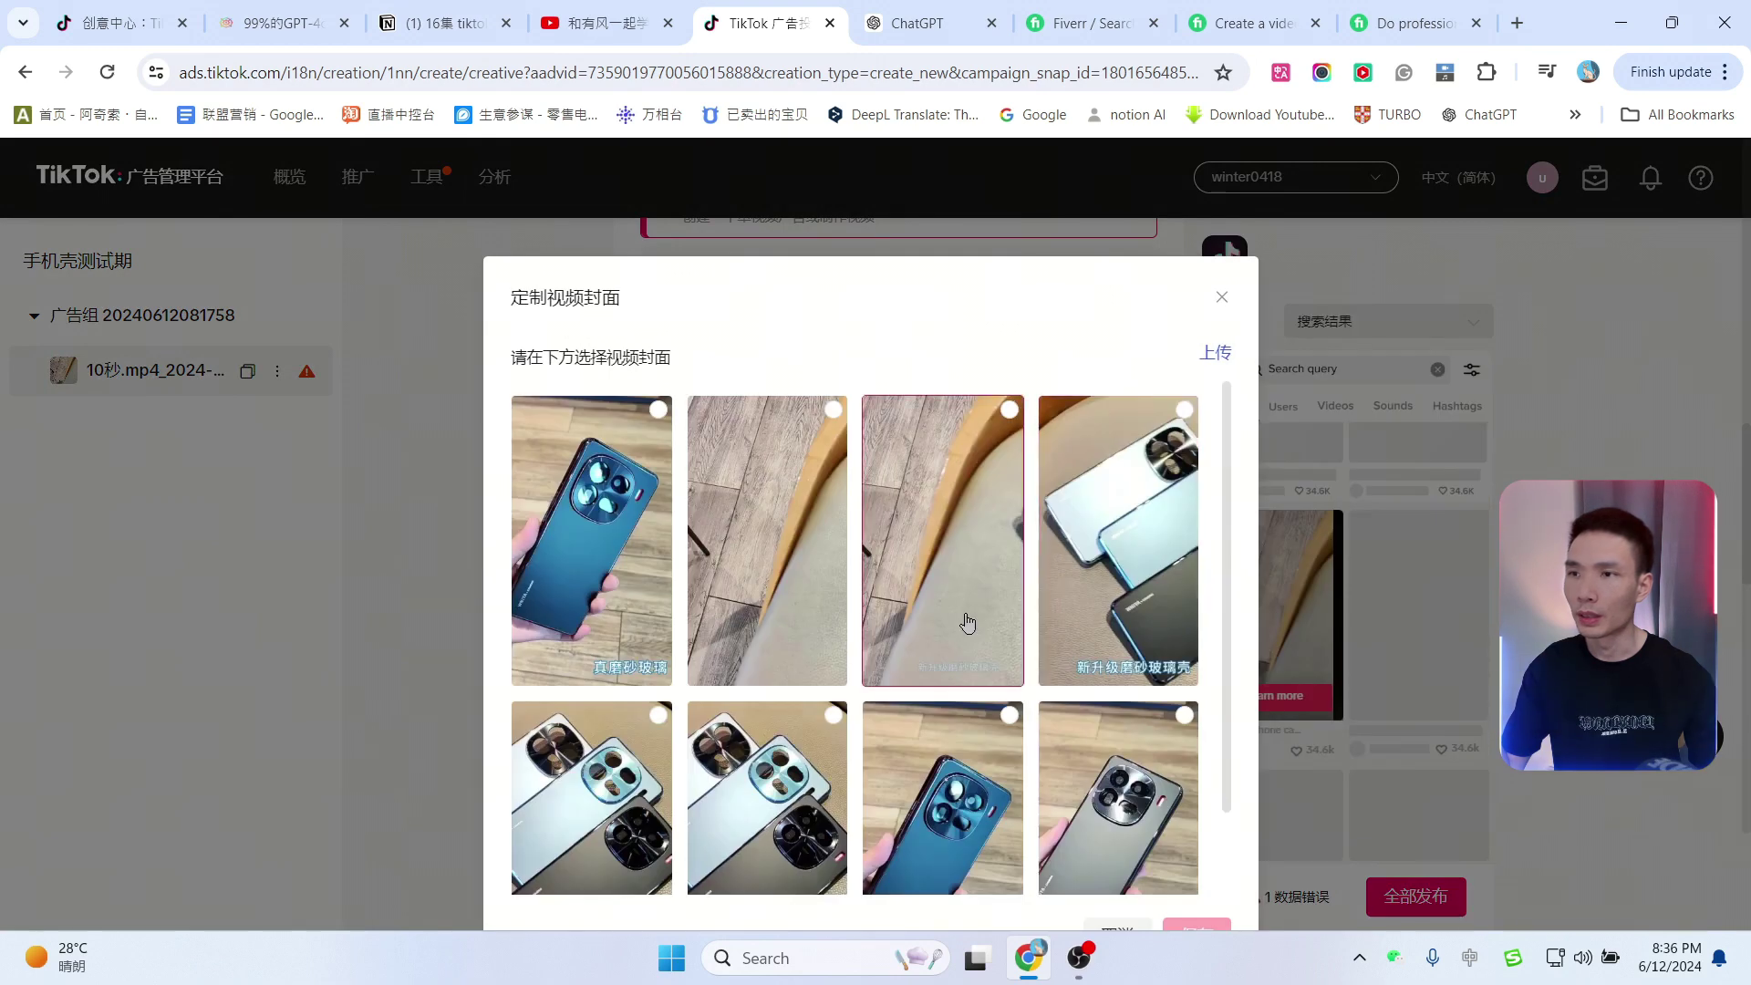
pyautogui.scroll(-1, 981, 784)
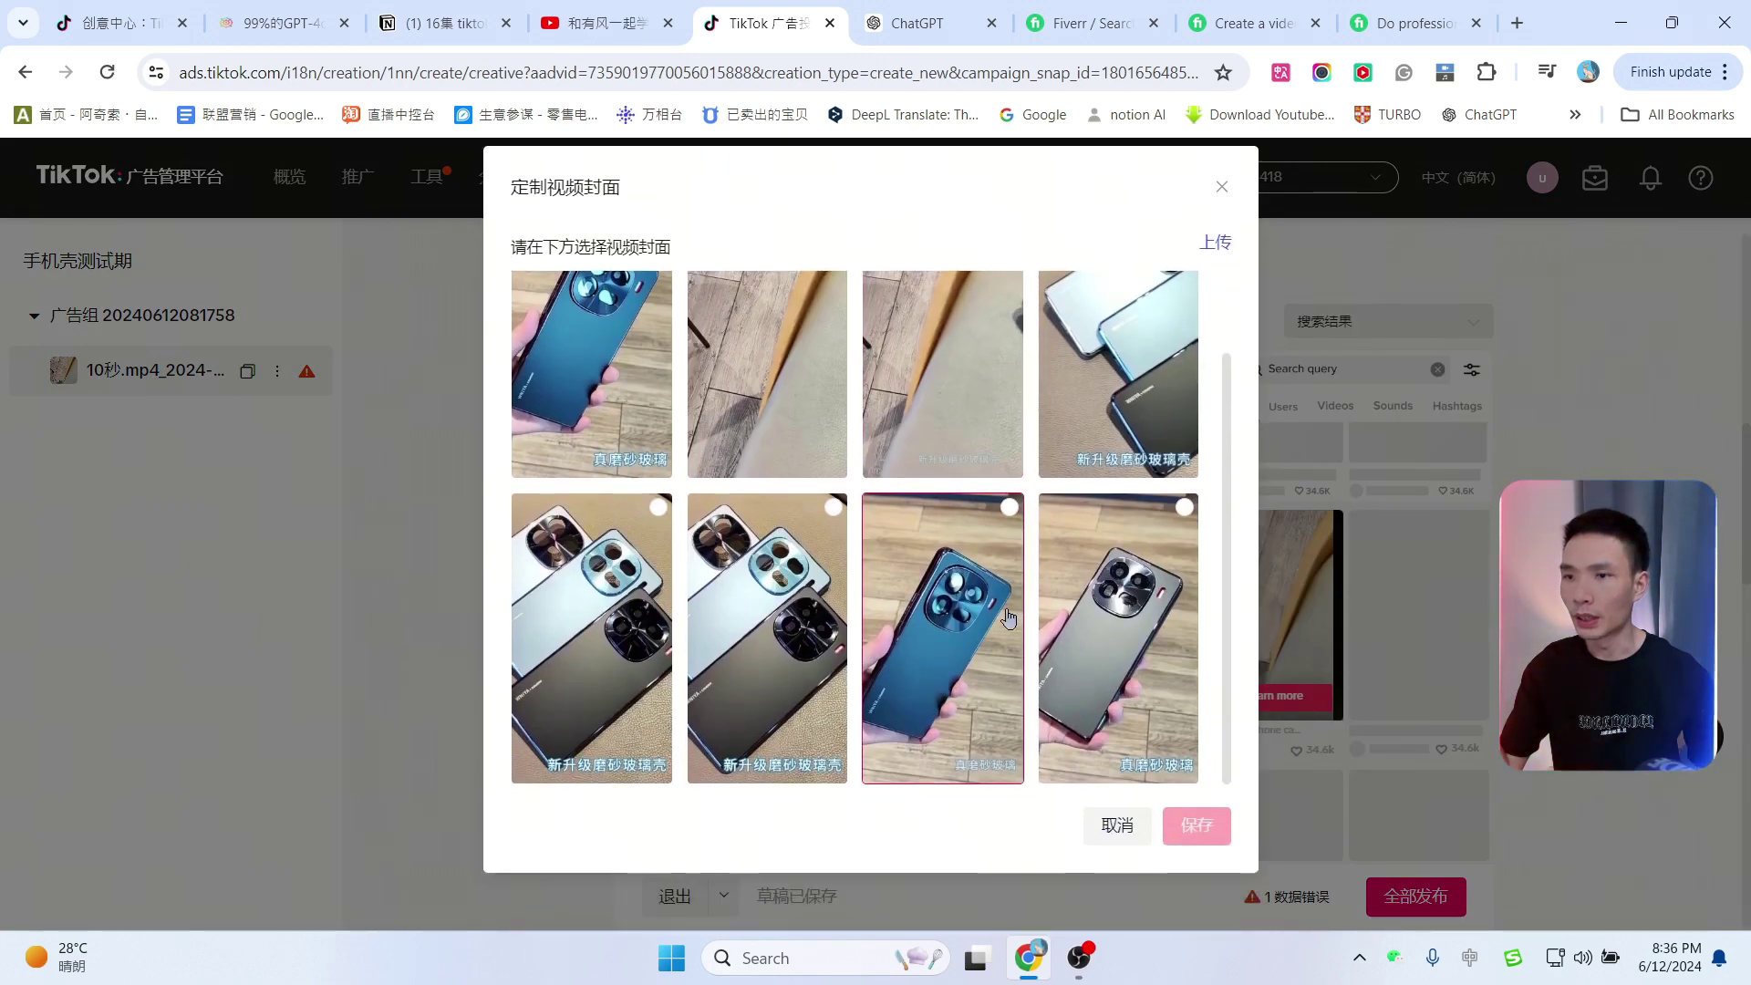
pyautogui.click(1118, 374)
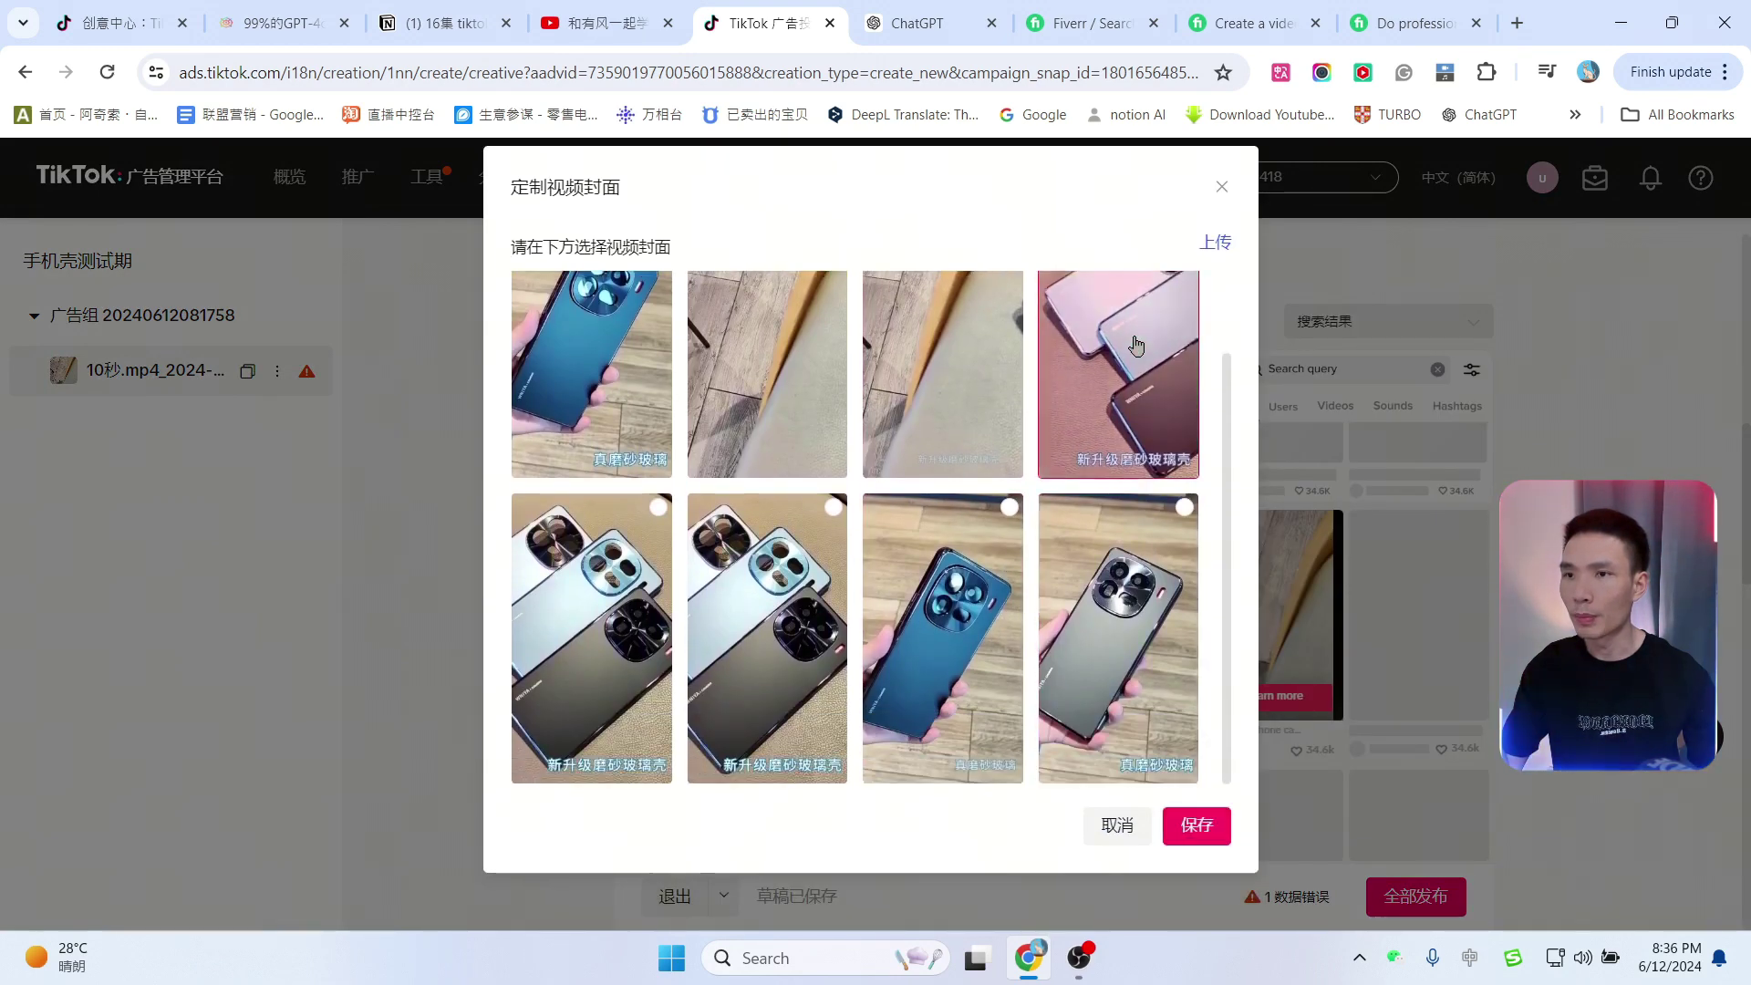
pyautogui.click(1203, 830)
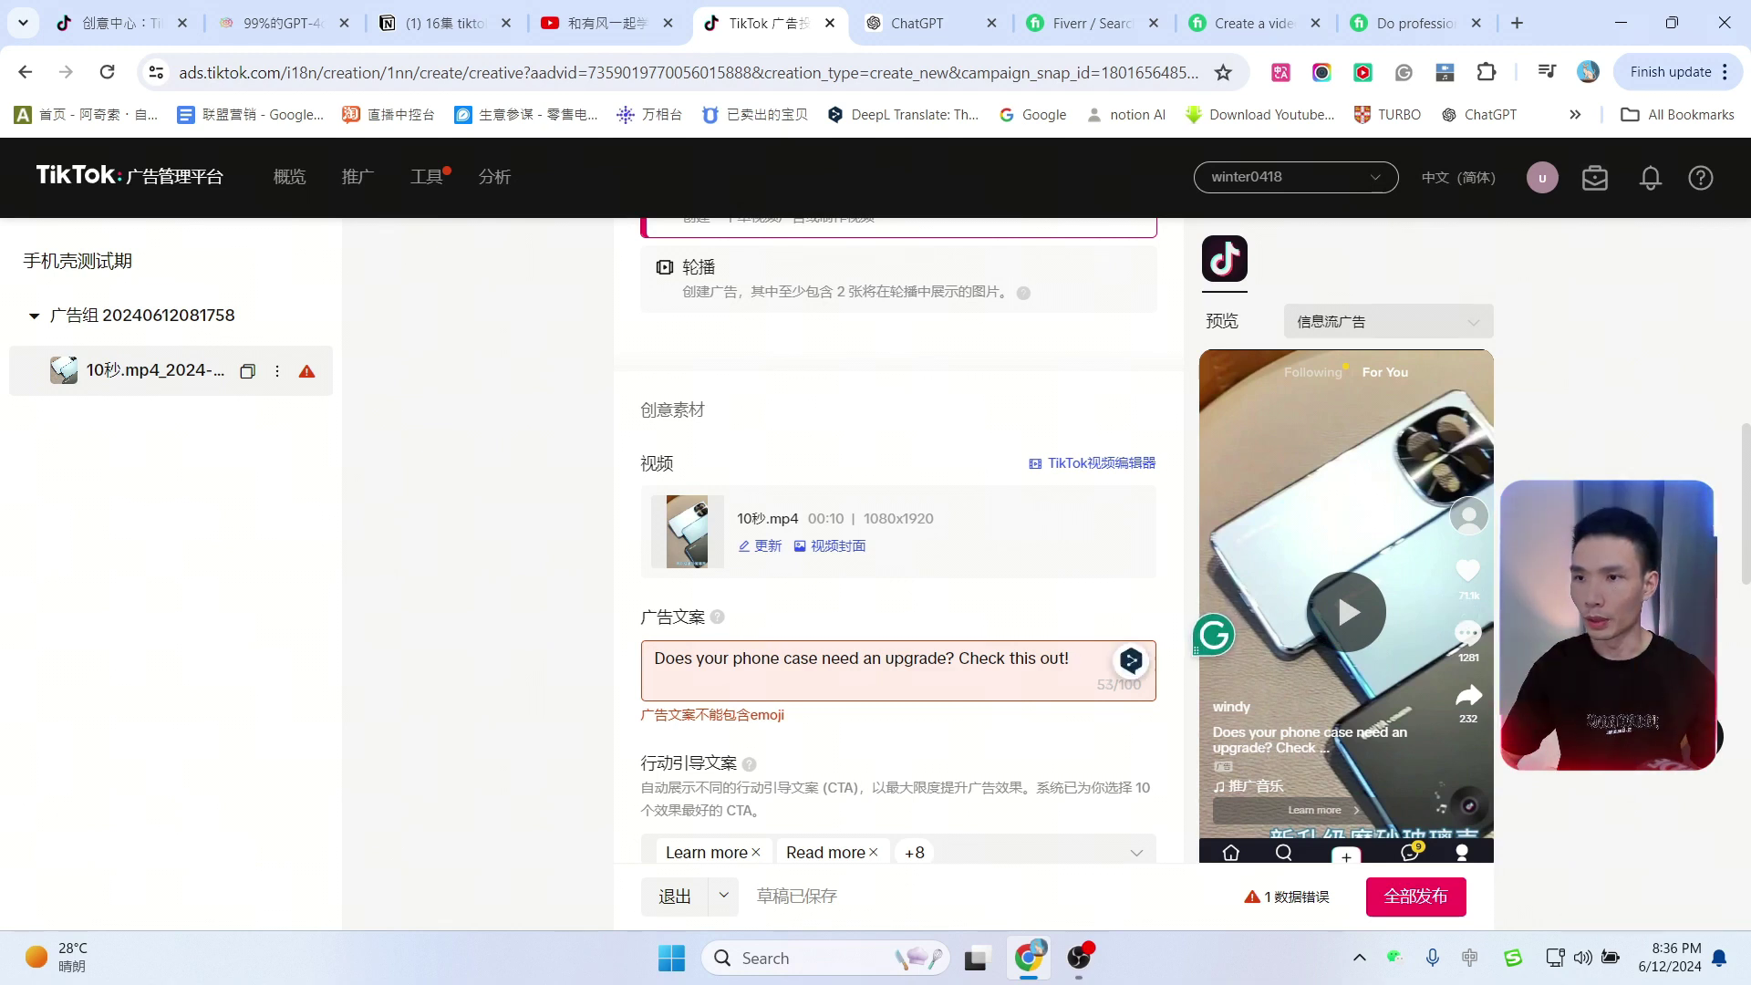
# Step: Remove the emojis from the end of the ad text, leaving "Does your phone case need an upgrade? Check this out!"
pyautogui.press('BackSpace')
pyautogui.press('BackSpace')
pyautogui.press('BackSpace')
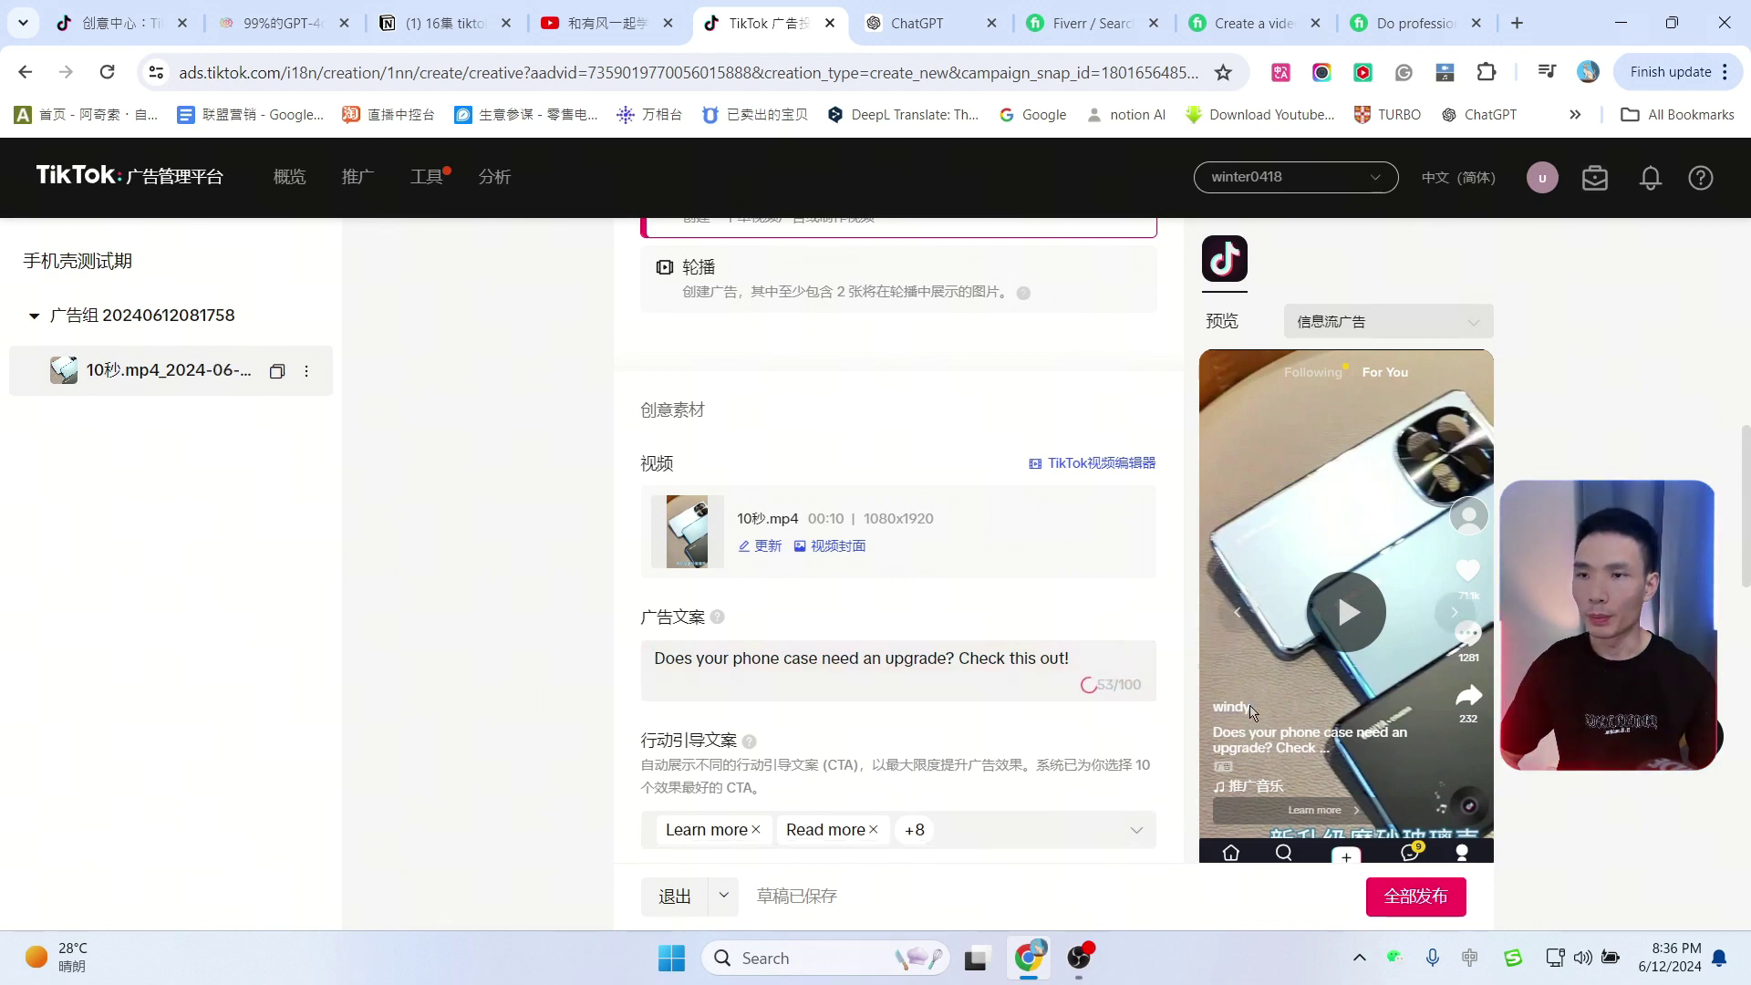
# Step: Examine the selected call-to-action texts for the ad, such as Learn more, Read more and Shop now
pyautogui.scroll(-4, 672, 402)
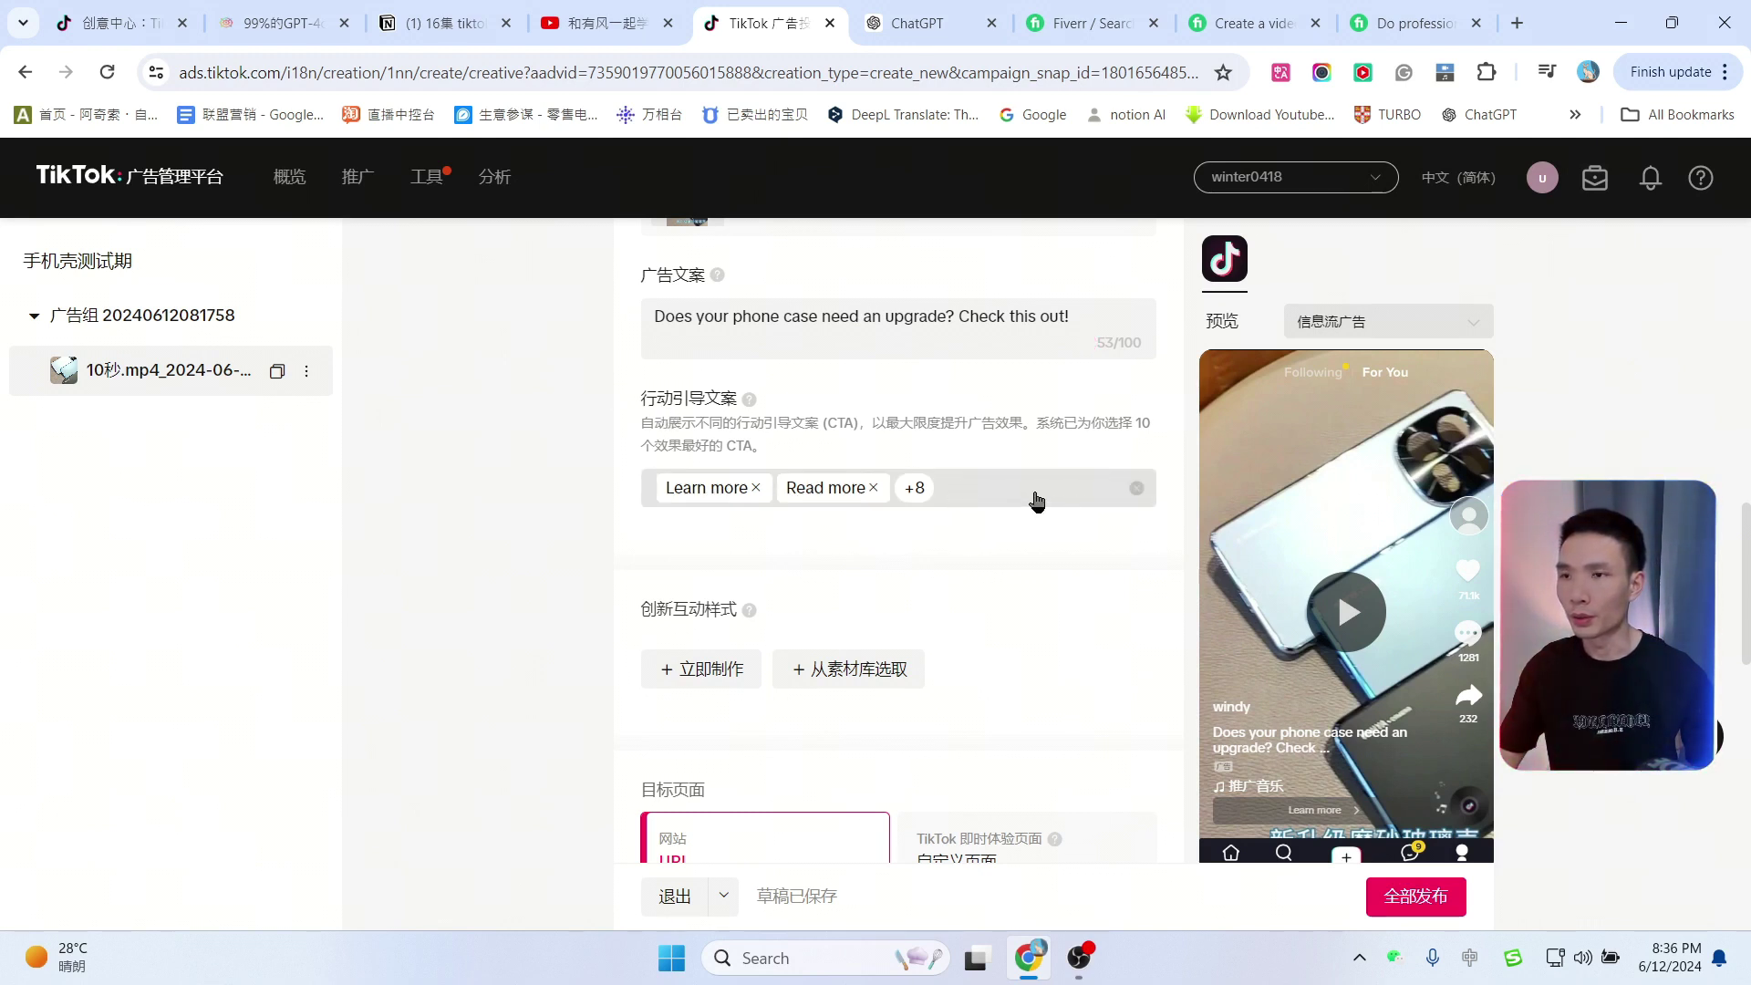
pyautogui.scroll(1, 782, 484)
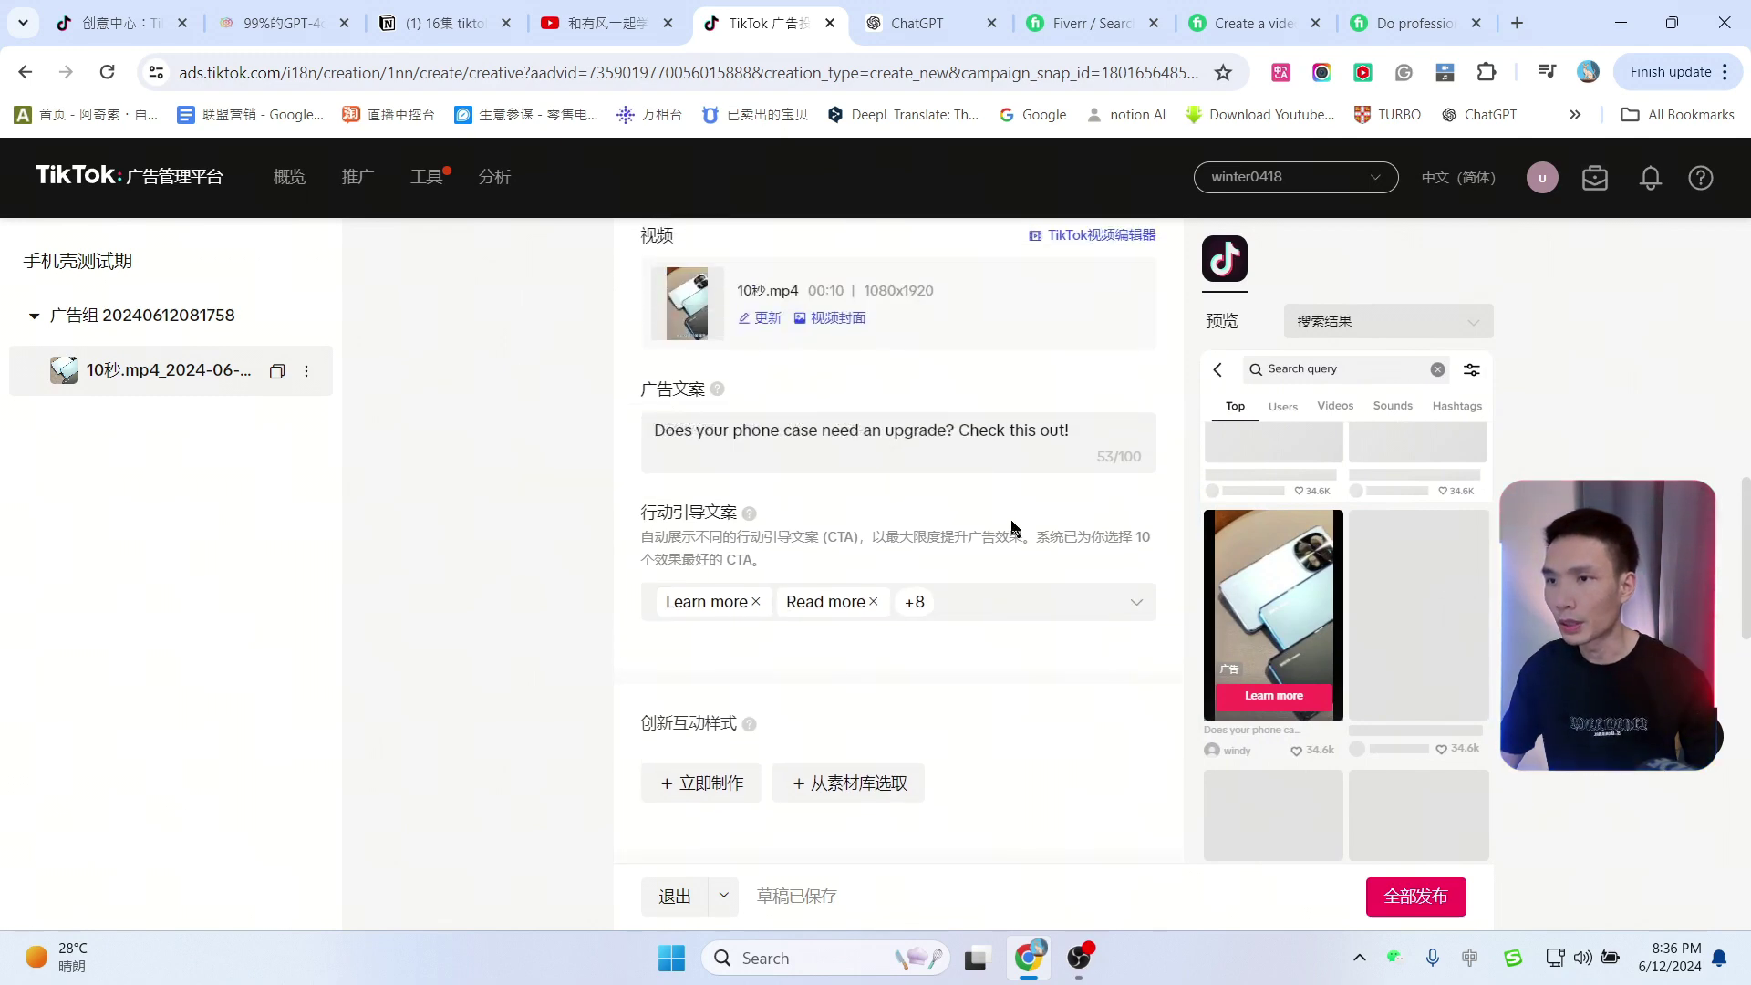
pyautogui.click(1045, 599)
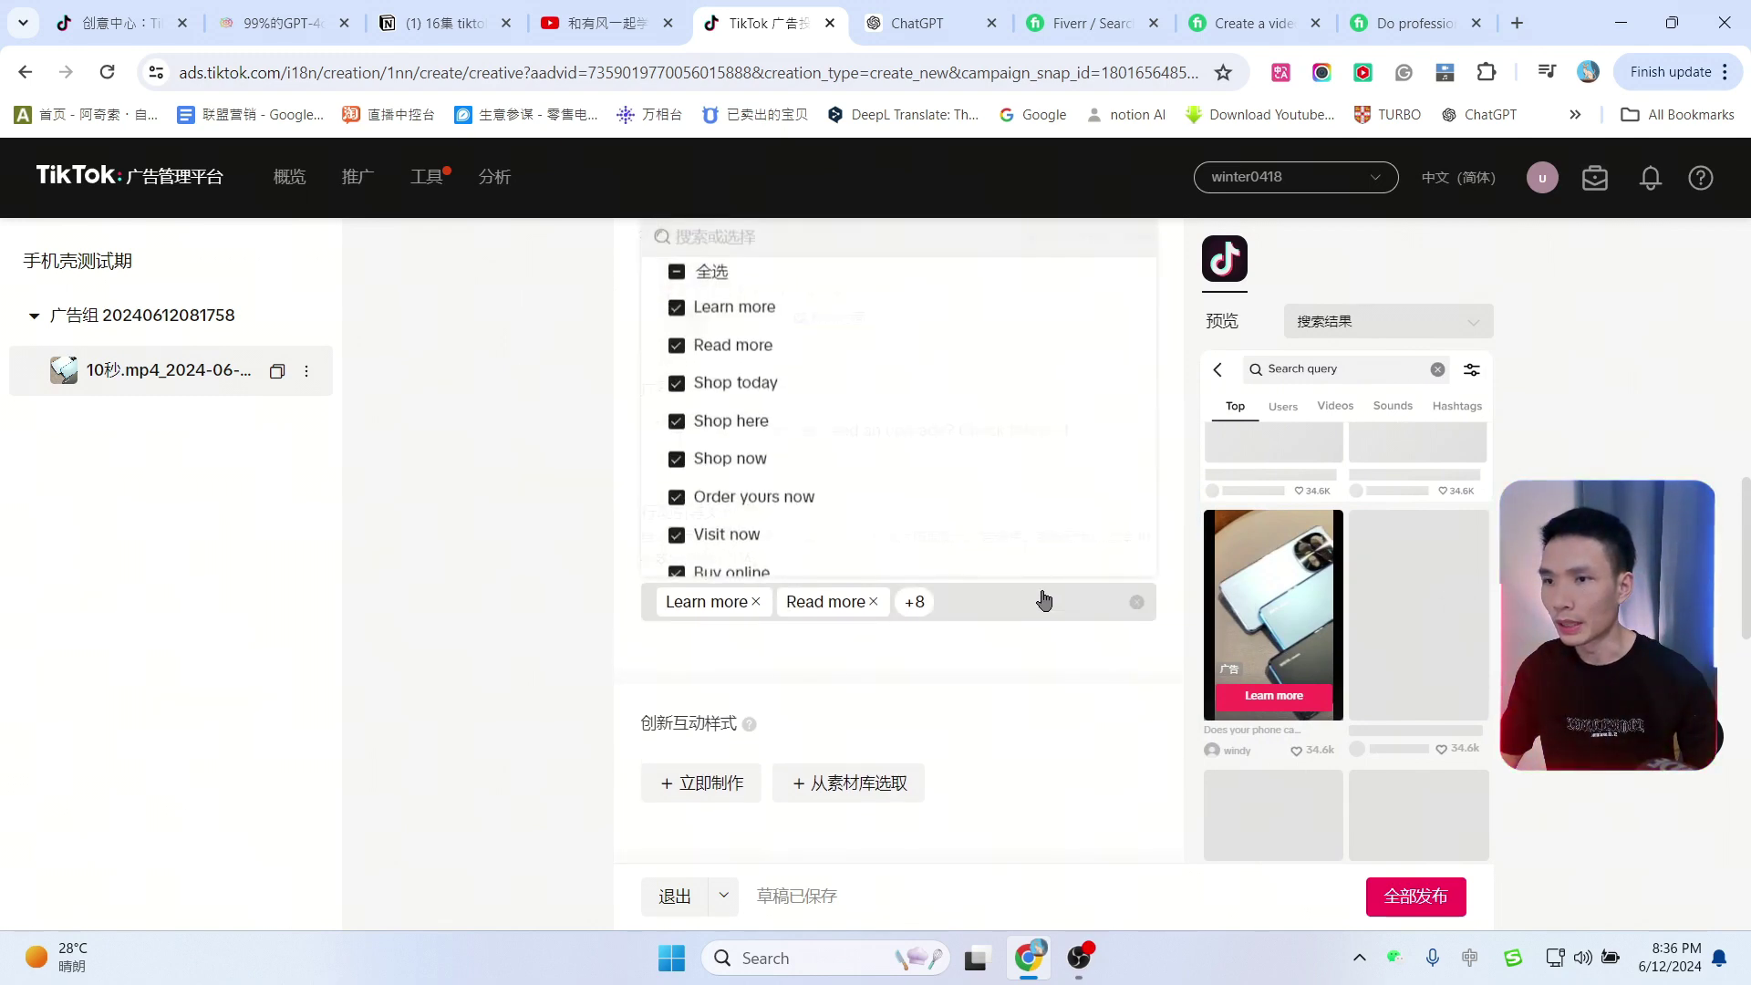
pyautogui.scroll(-5, 773, 390)
pyautogui.scroll(-3, 643, 399)
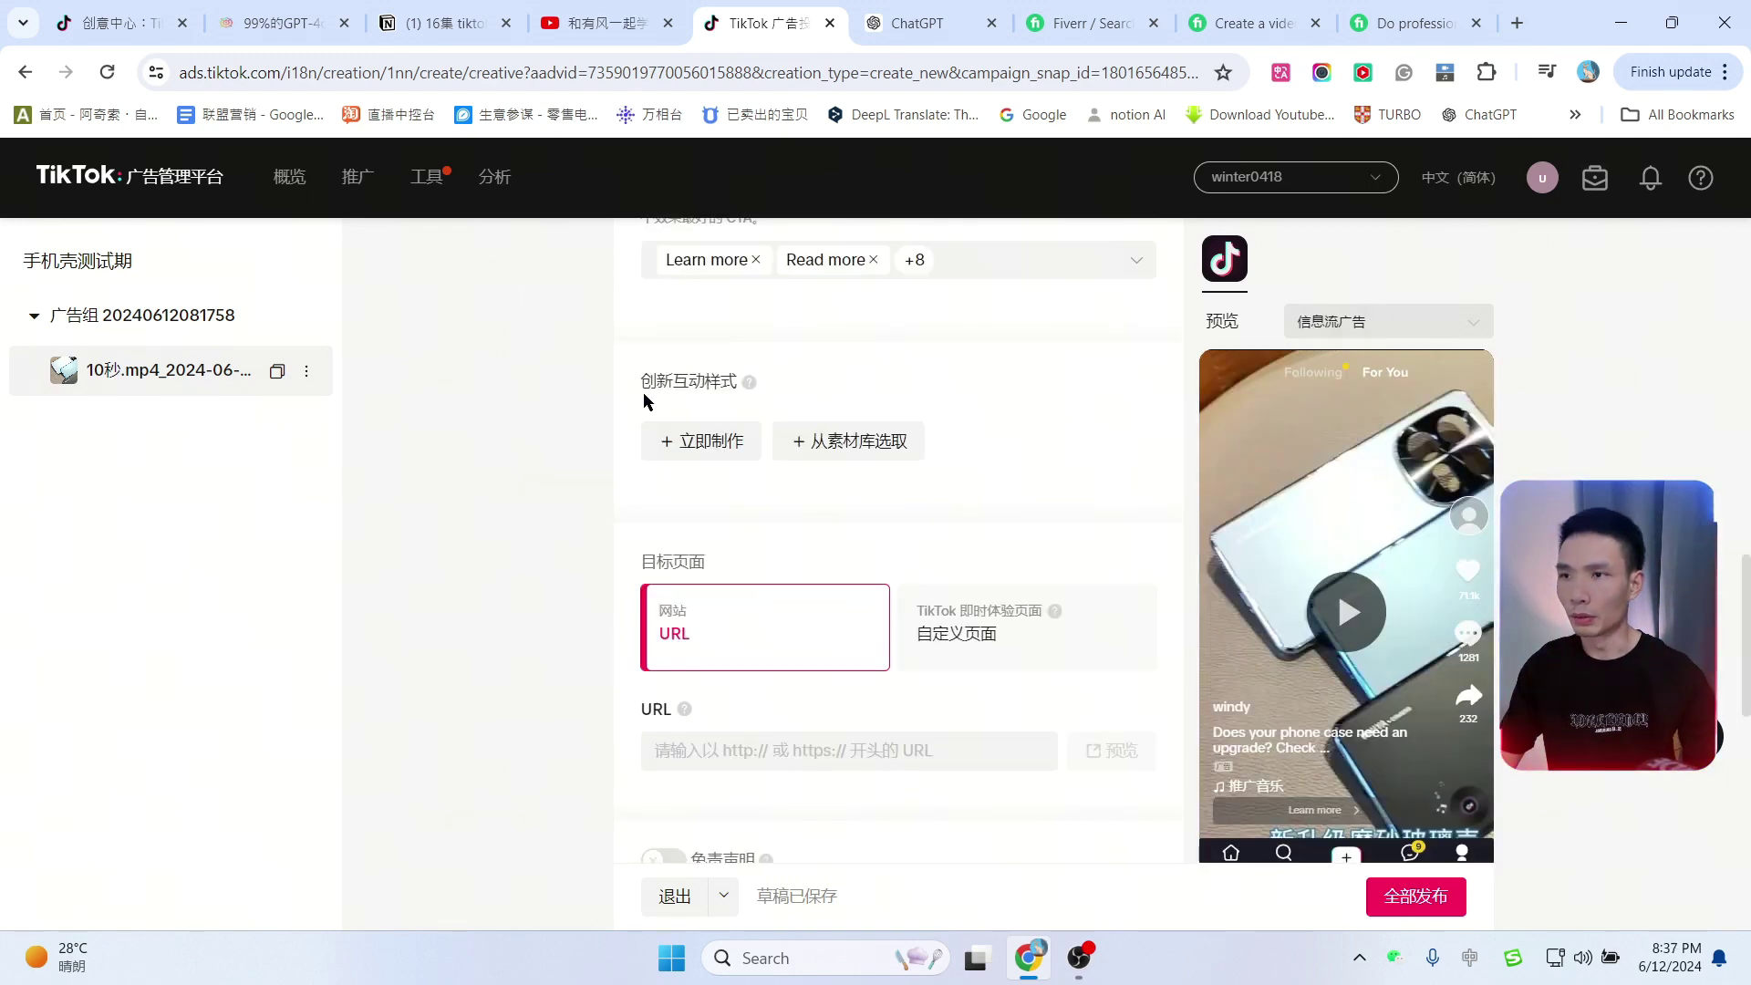
# Step: Examine the available interactive add-ons, including the card, voting, gift code and countdown sticker types, and leave without creating one
pyautogui.click(703, 444)
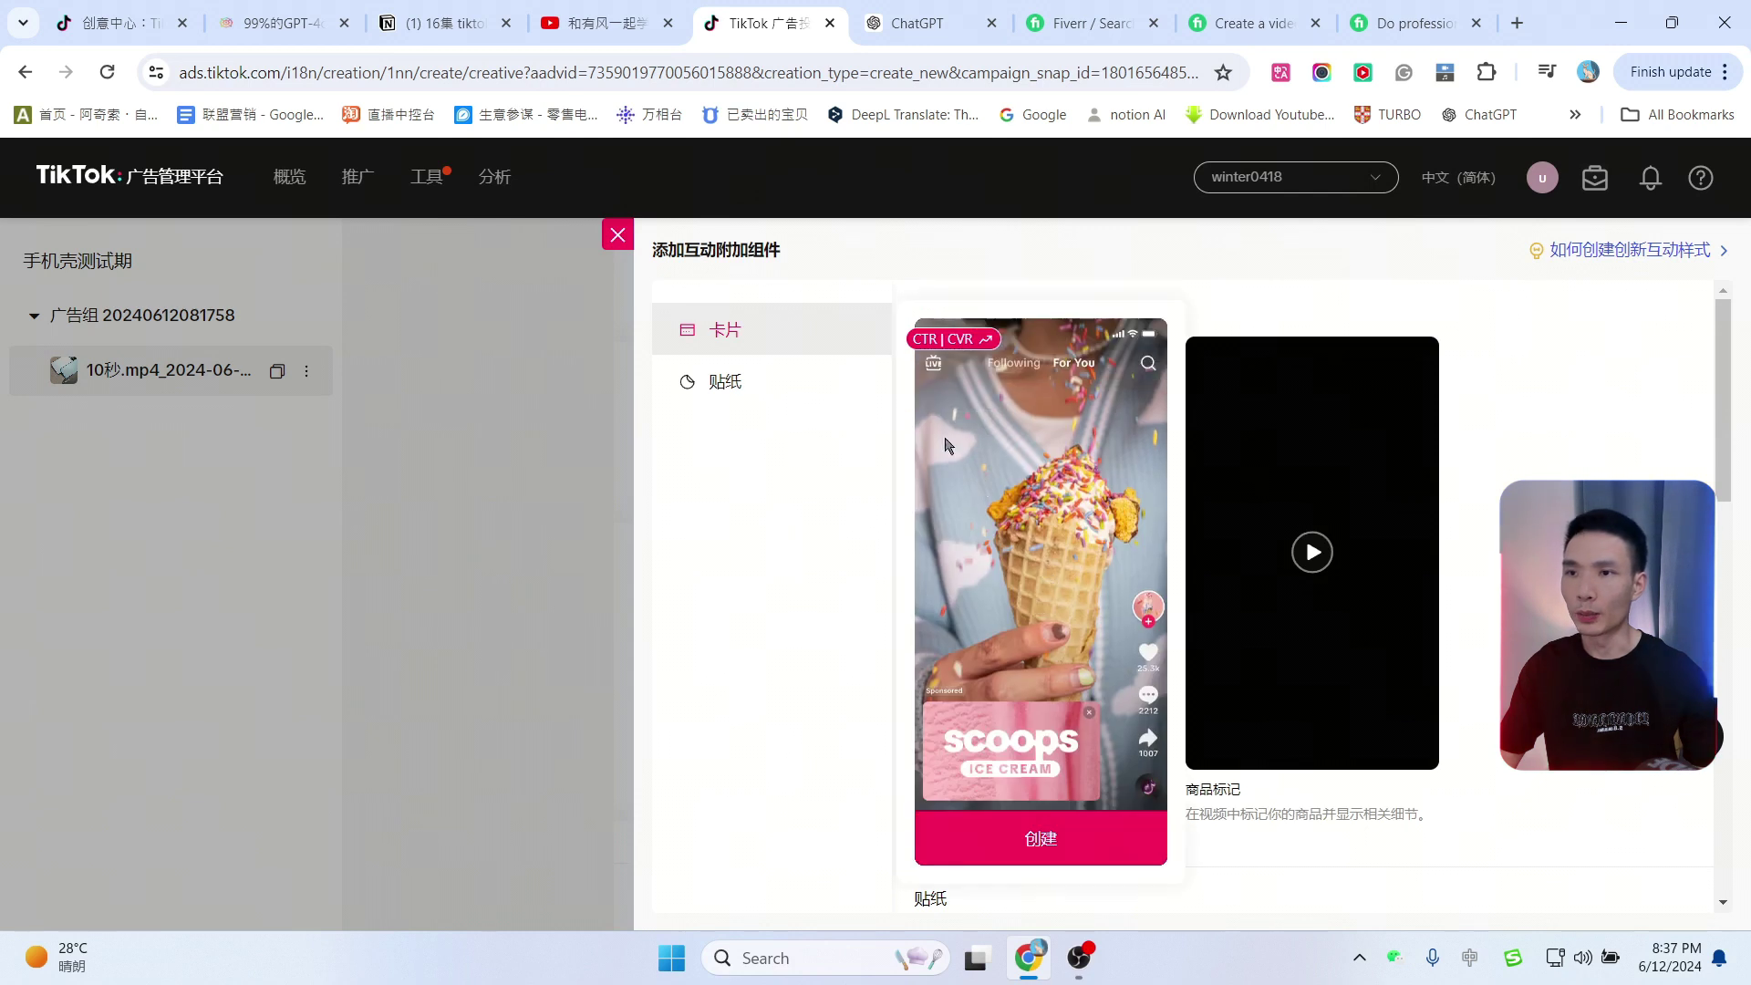
pyautogui.scroll(-7, 1215, 686)
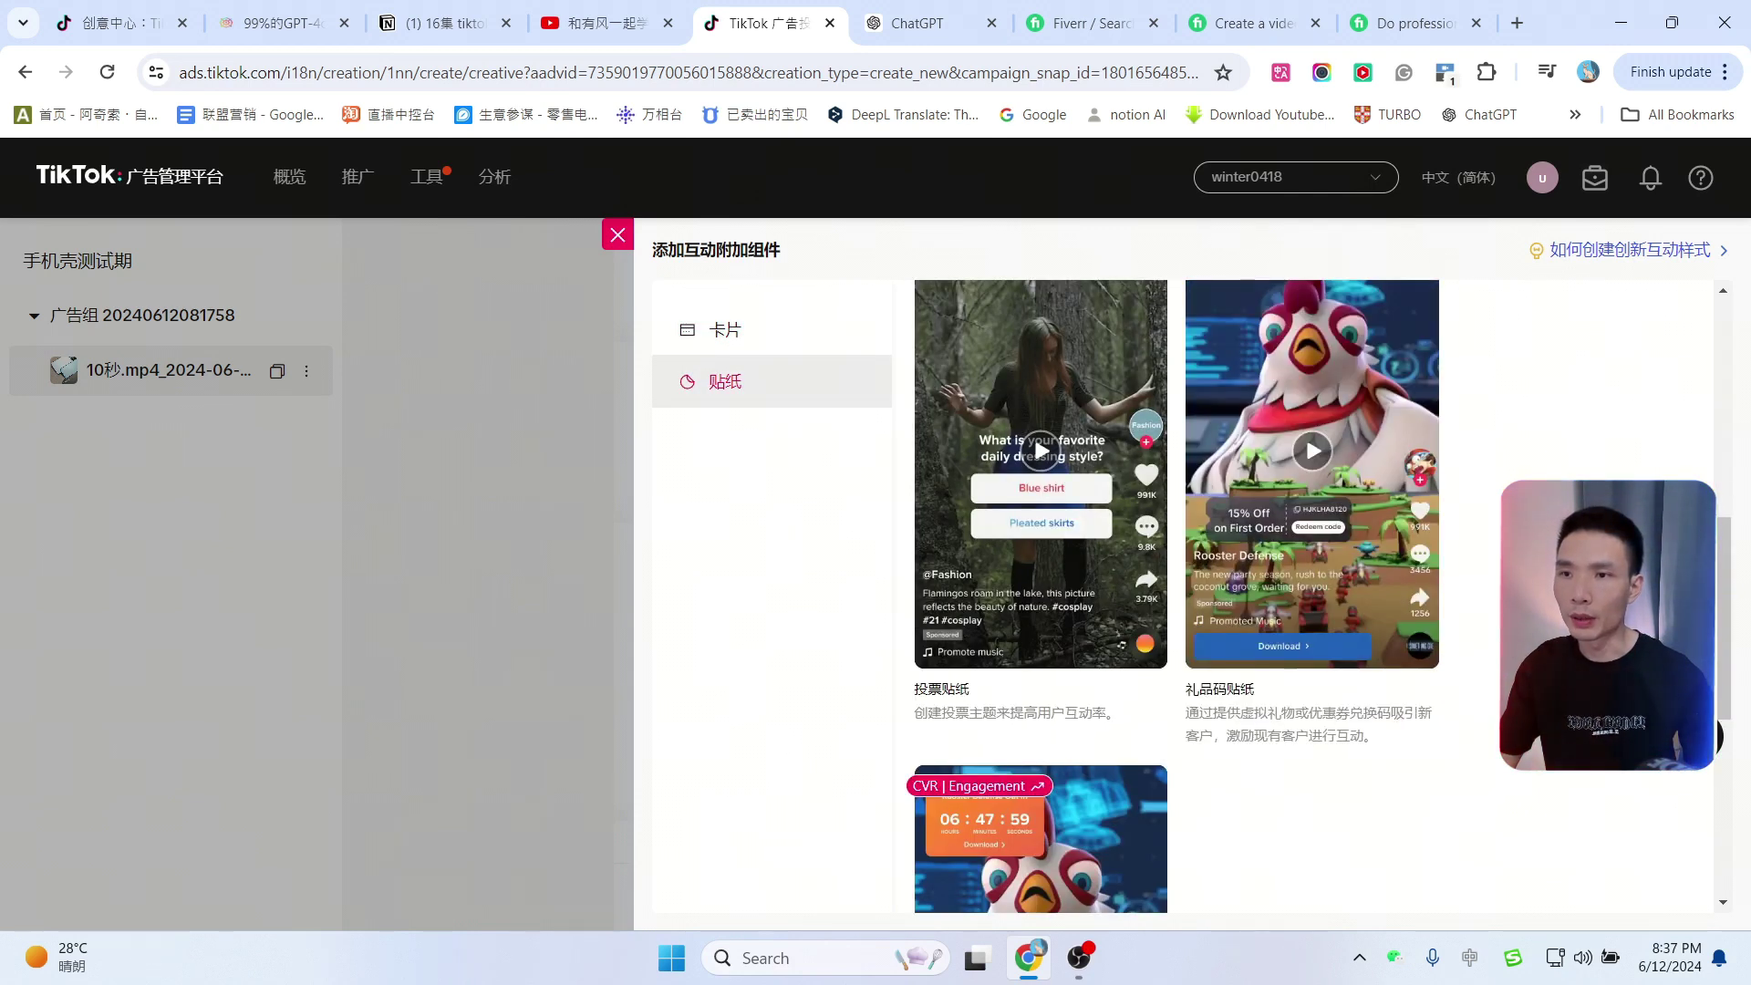
pyautogui.moveTo(1439, 489)
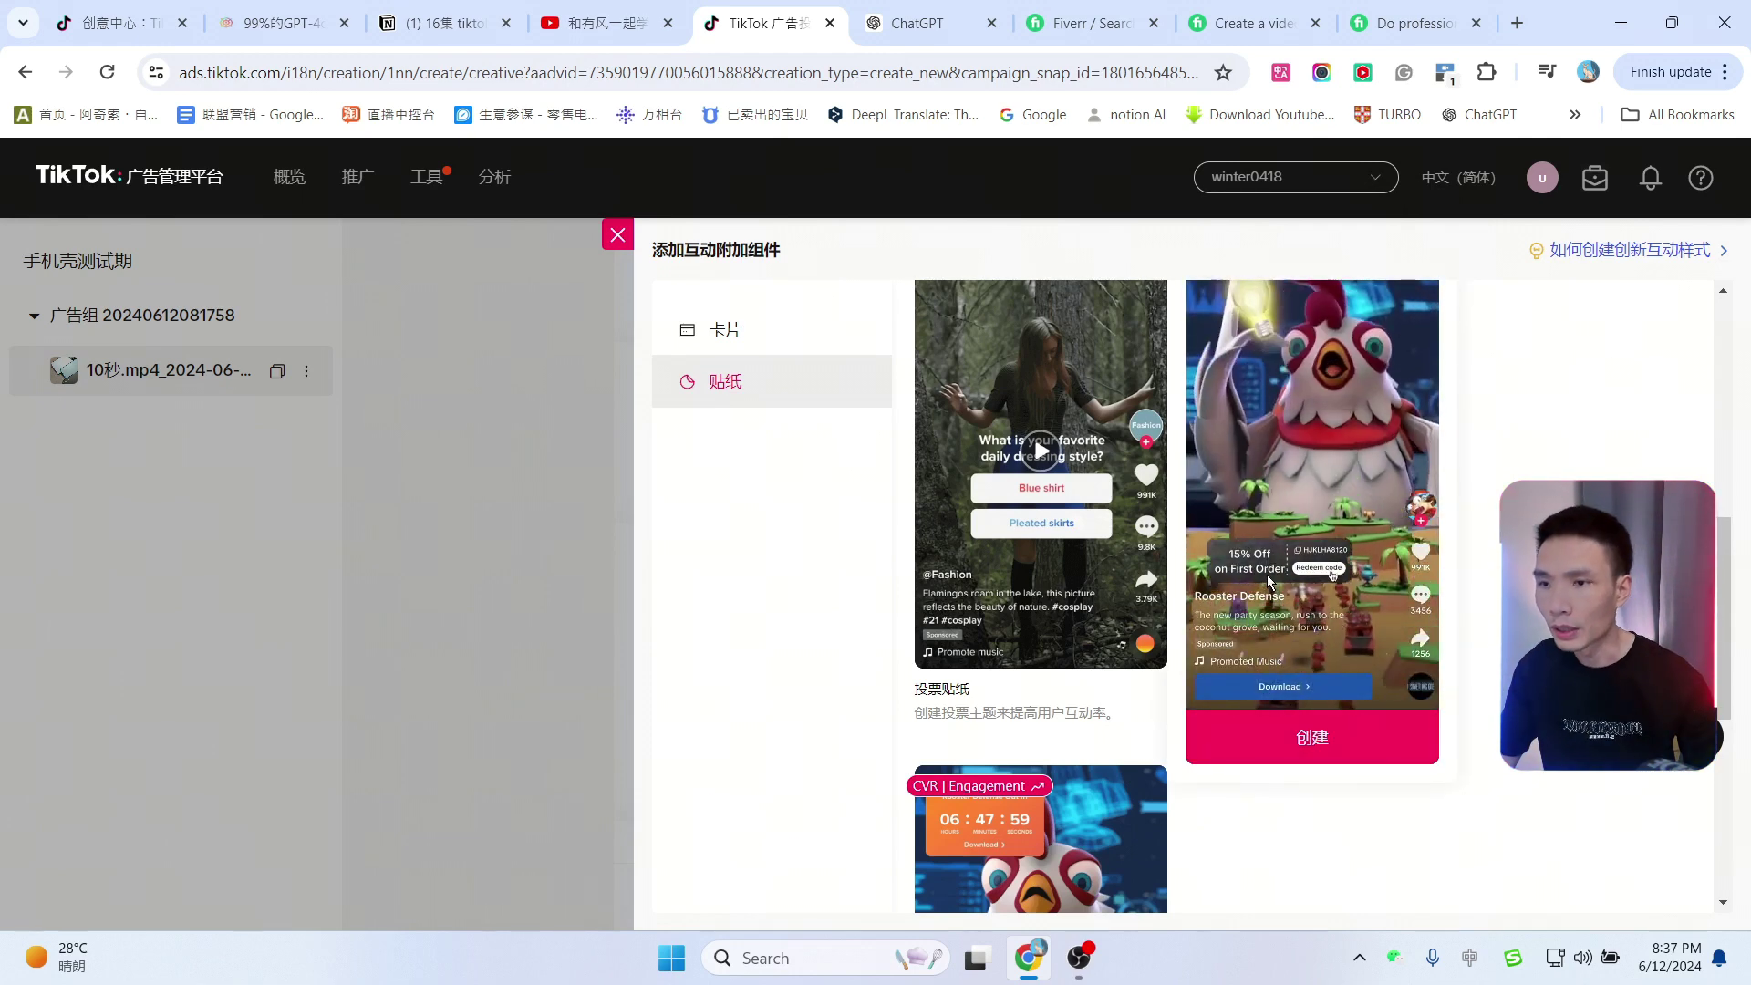
pyautogui.scroll(-4, 1018, 642)
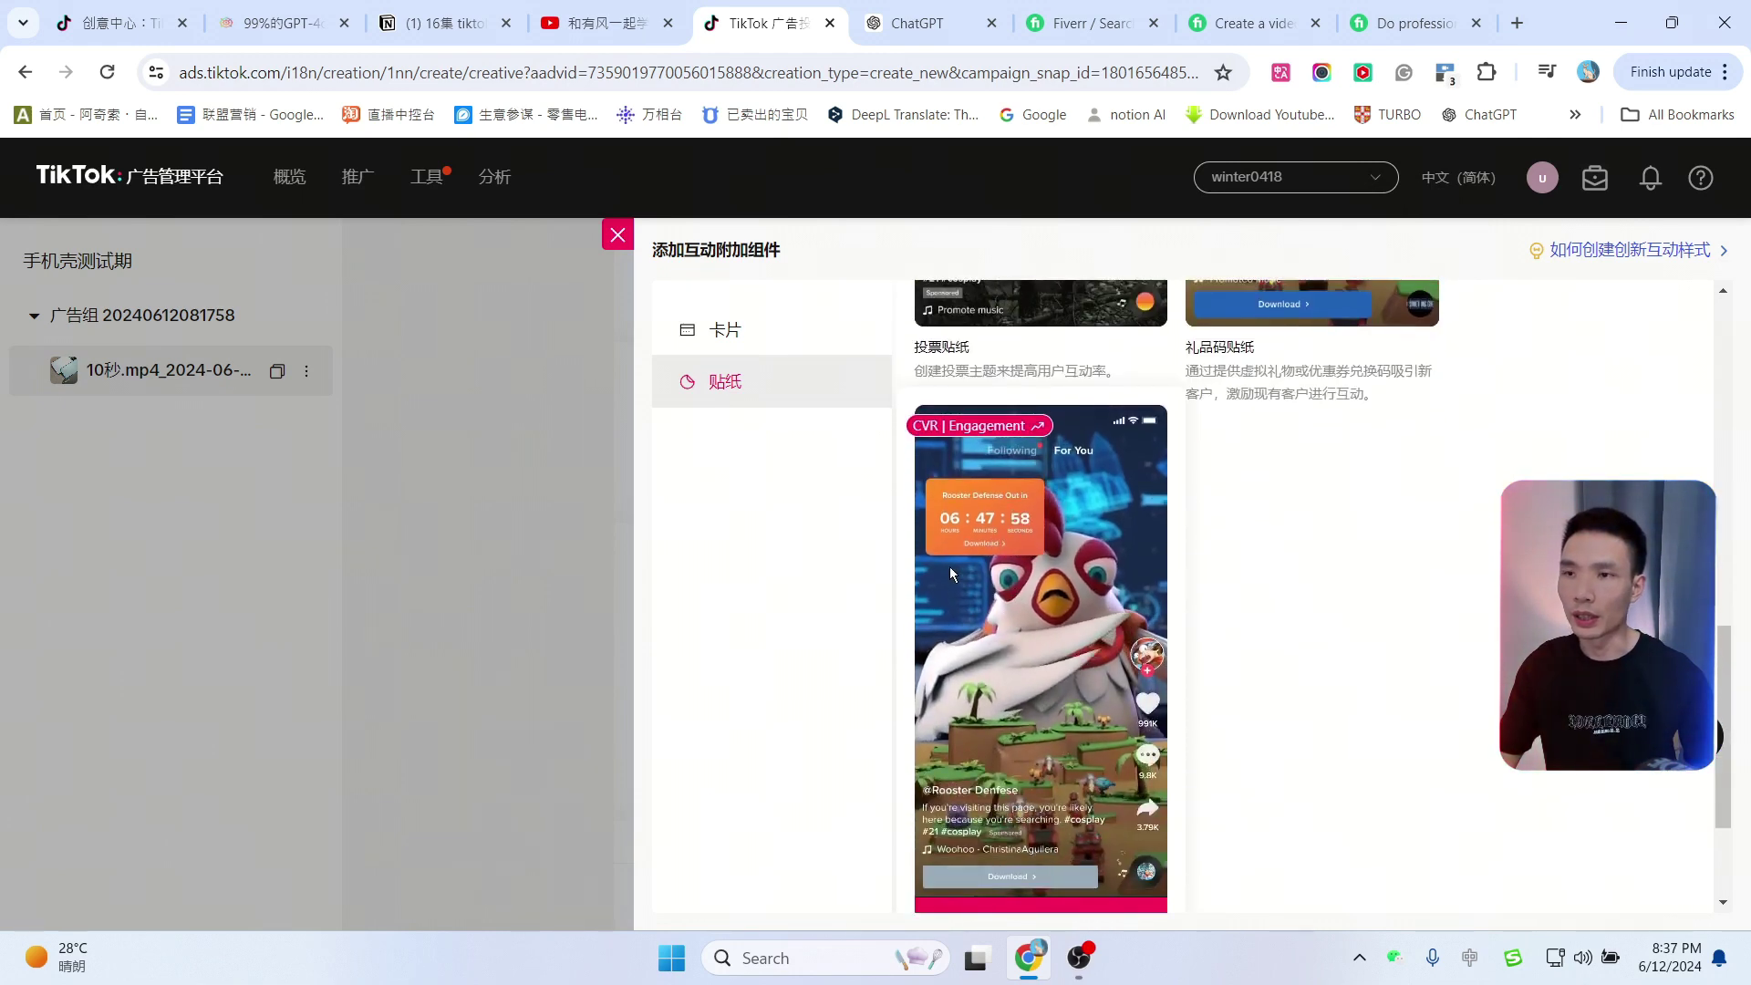
pyautogui.press('Escape')
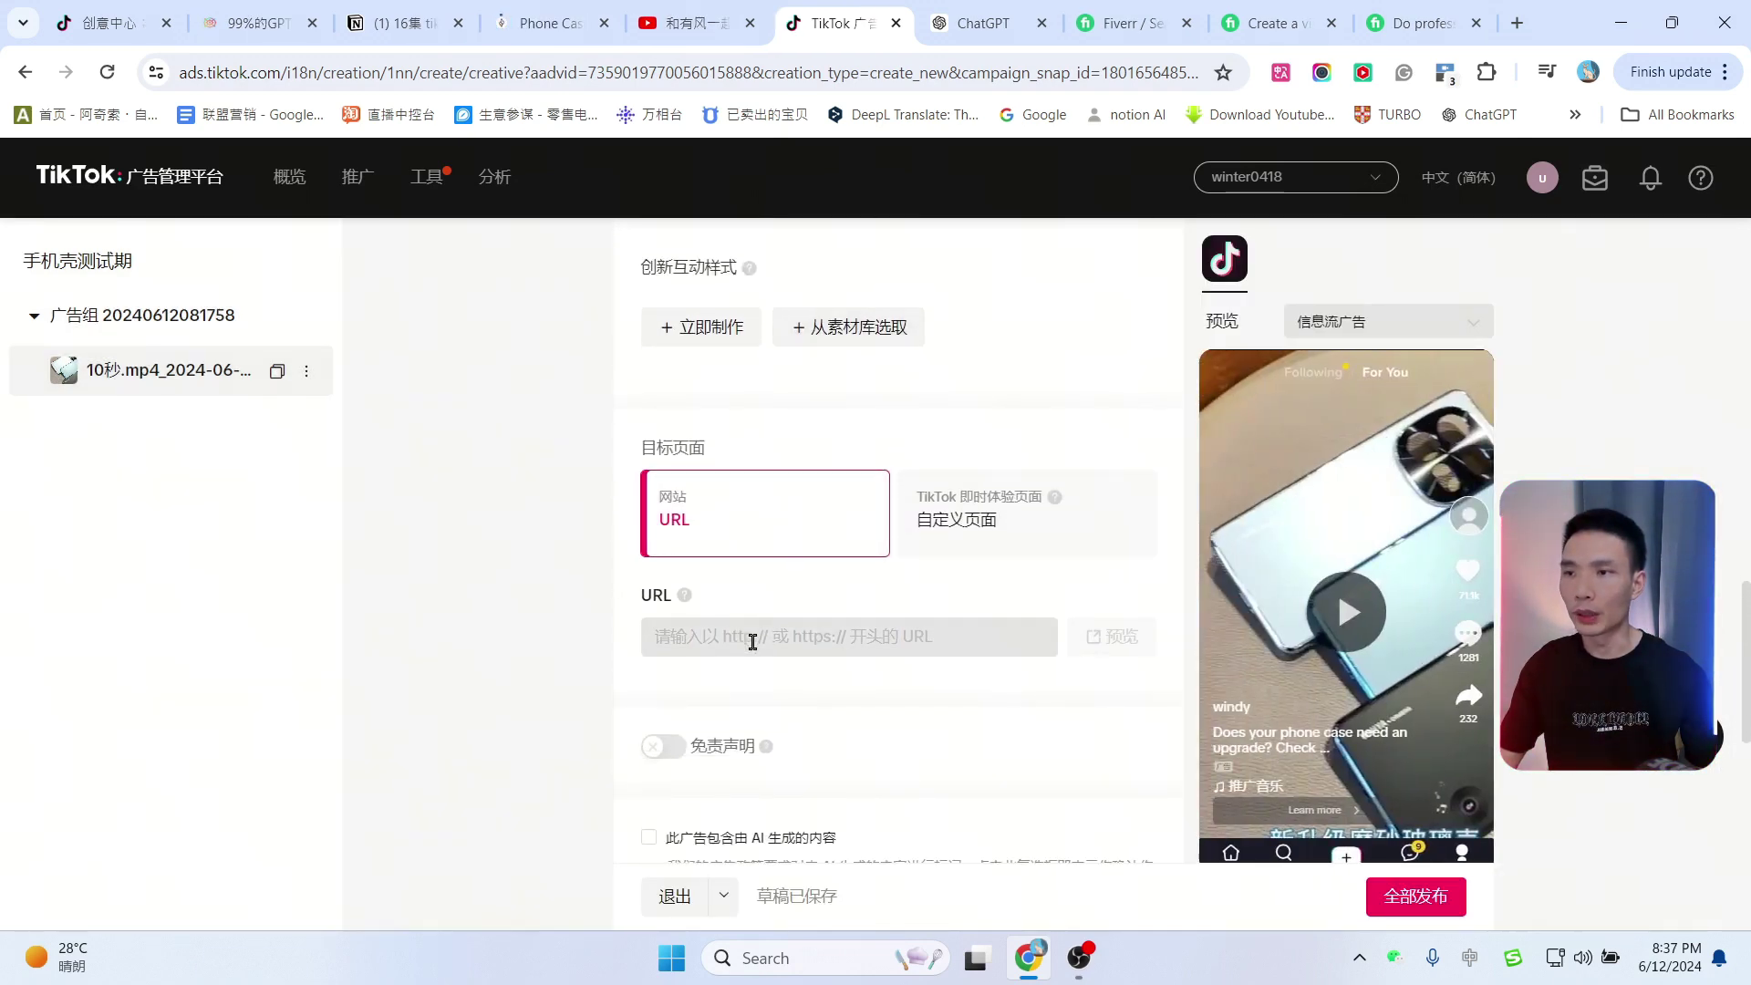
# Step: Copy the address of Burga's Lemon Tart iPhone 15 case product page and paste it as the ad's destination URL
pyautogui.click(547, 23)
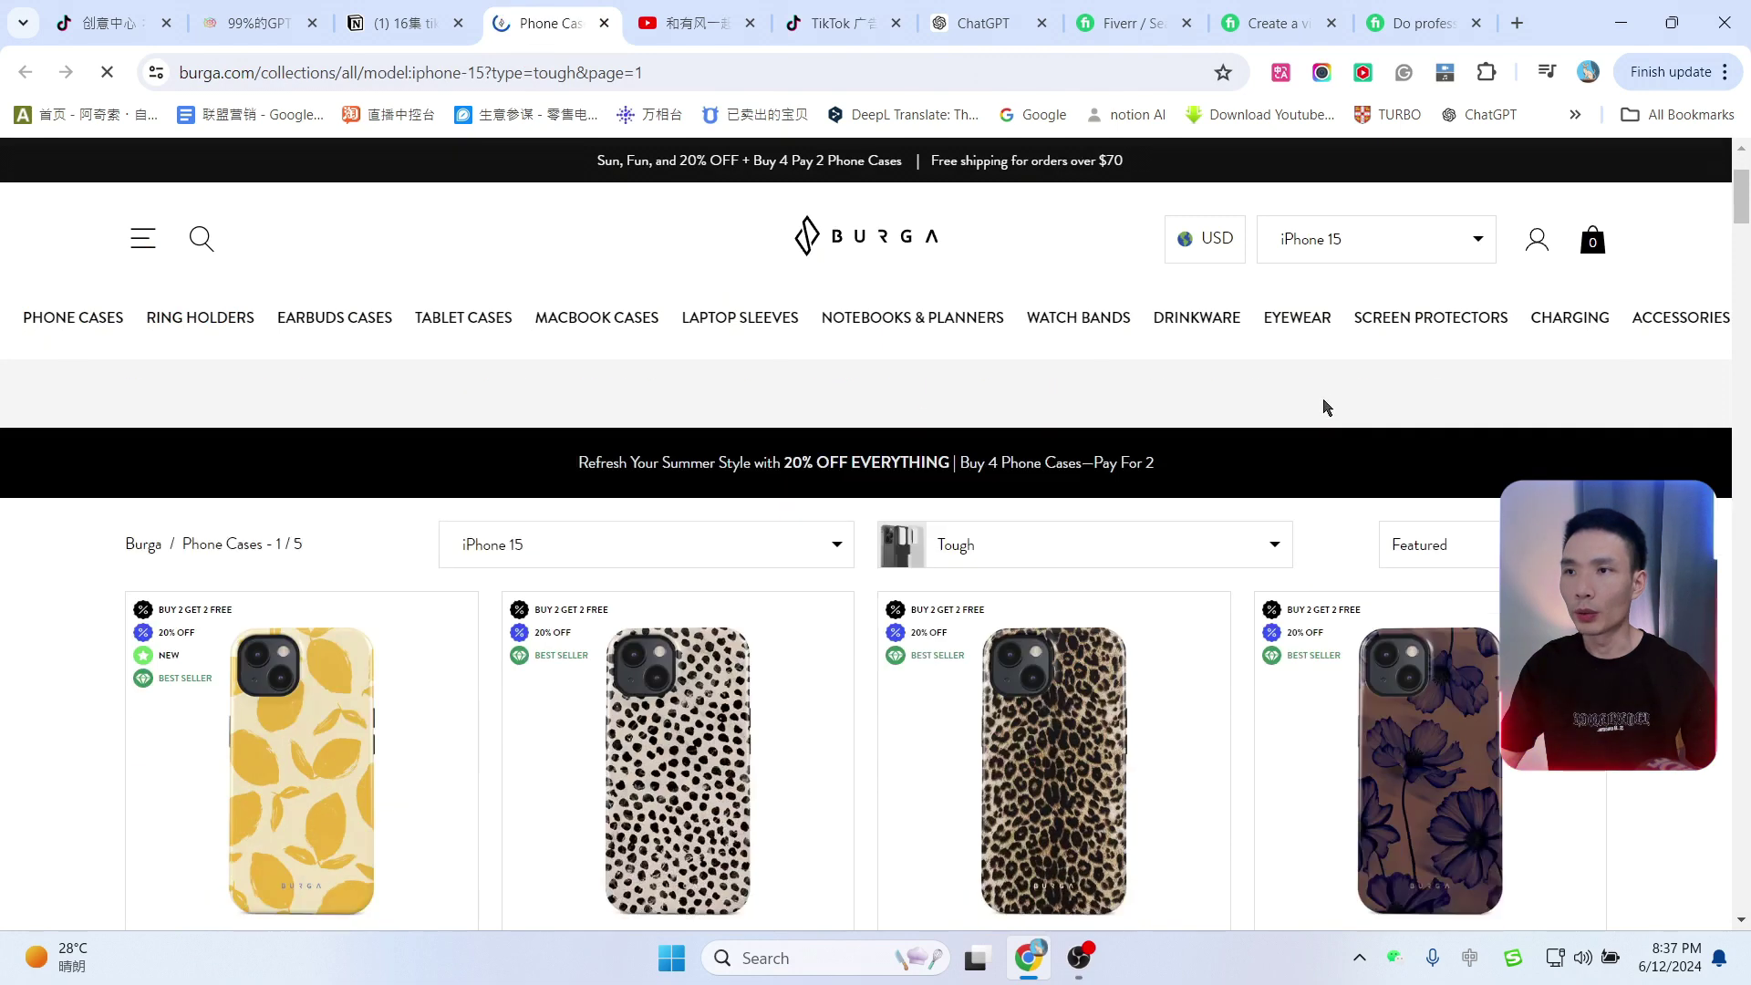
pyautogui.scroll(-3, 1212, 442)
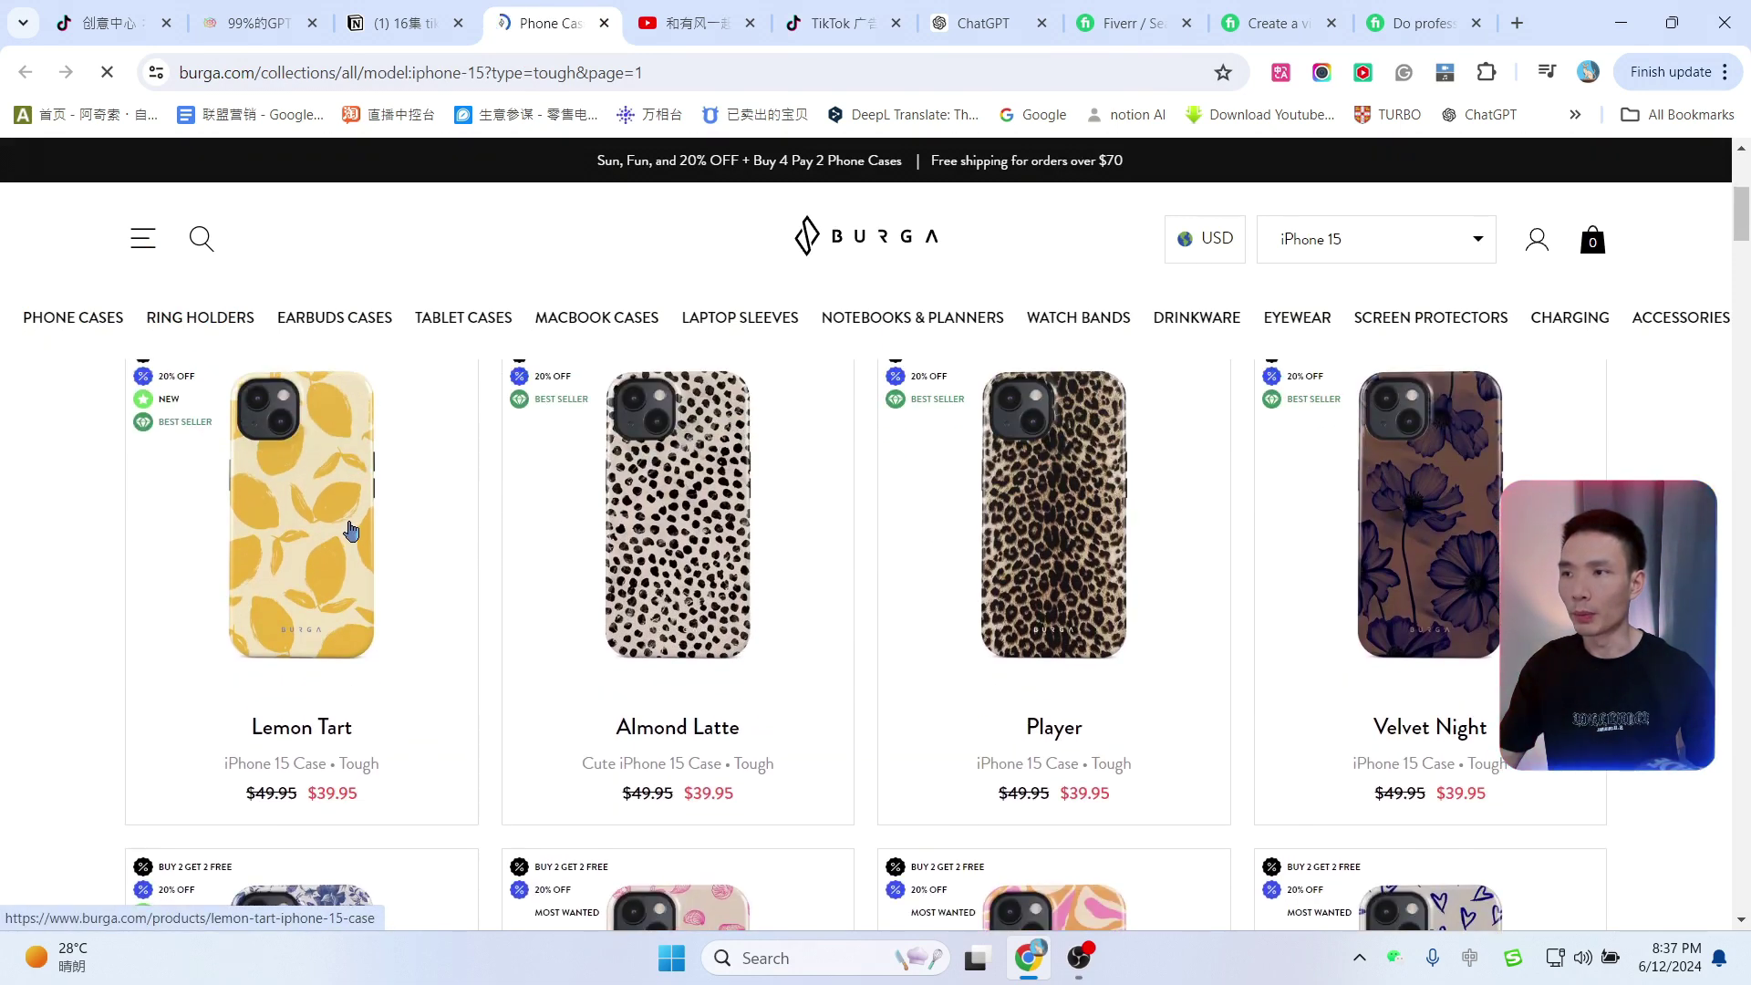
pyautogui.click(476, 397)
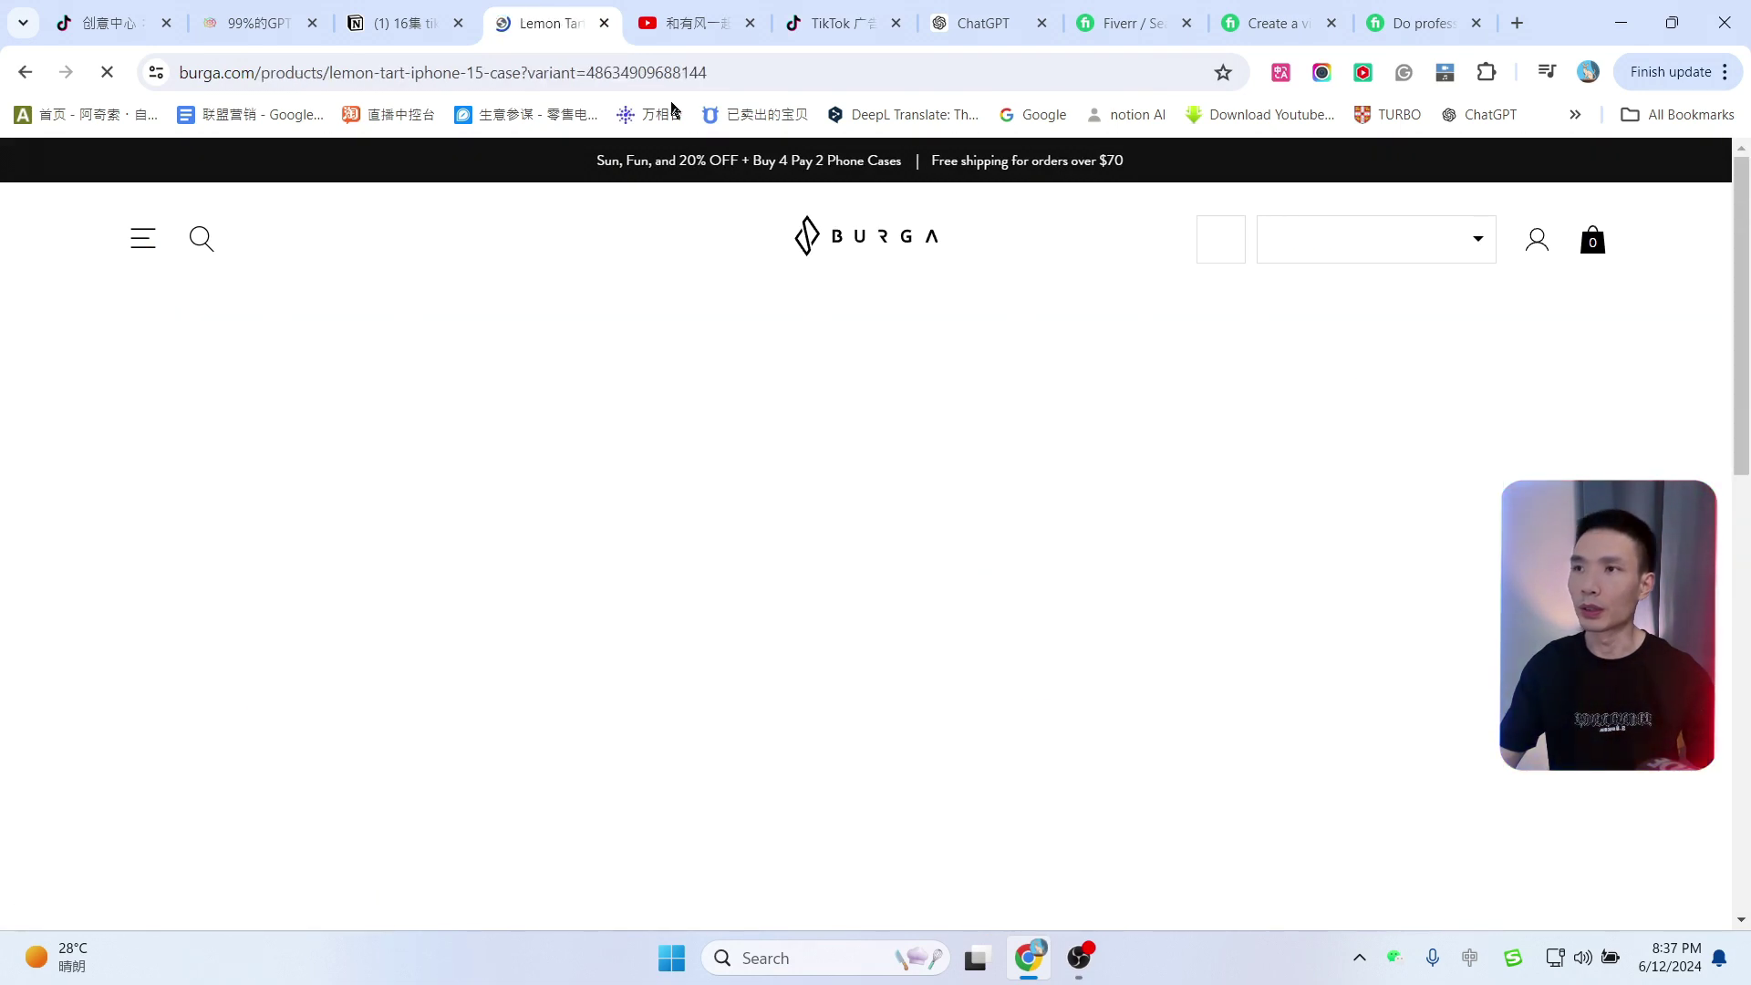
pyautogui.click(734, 78)
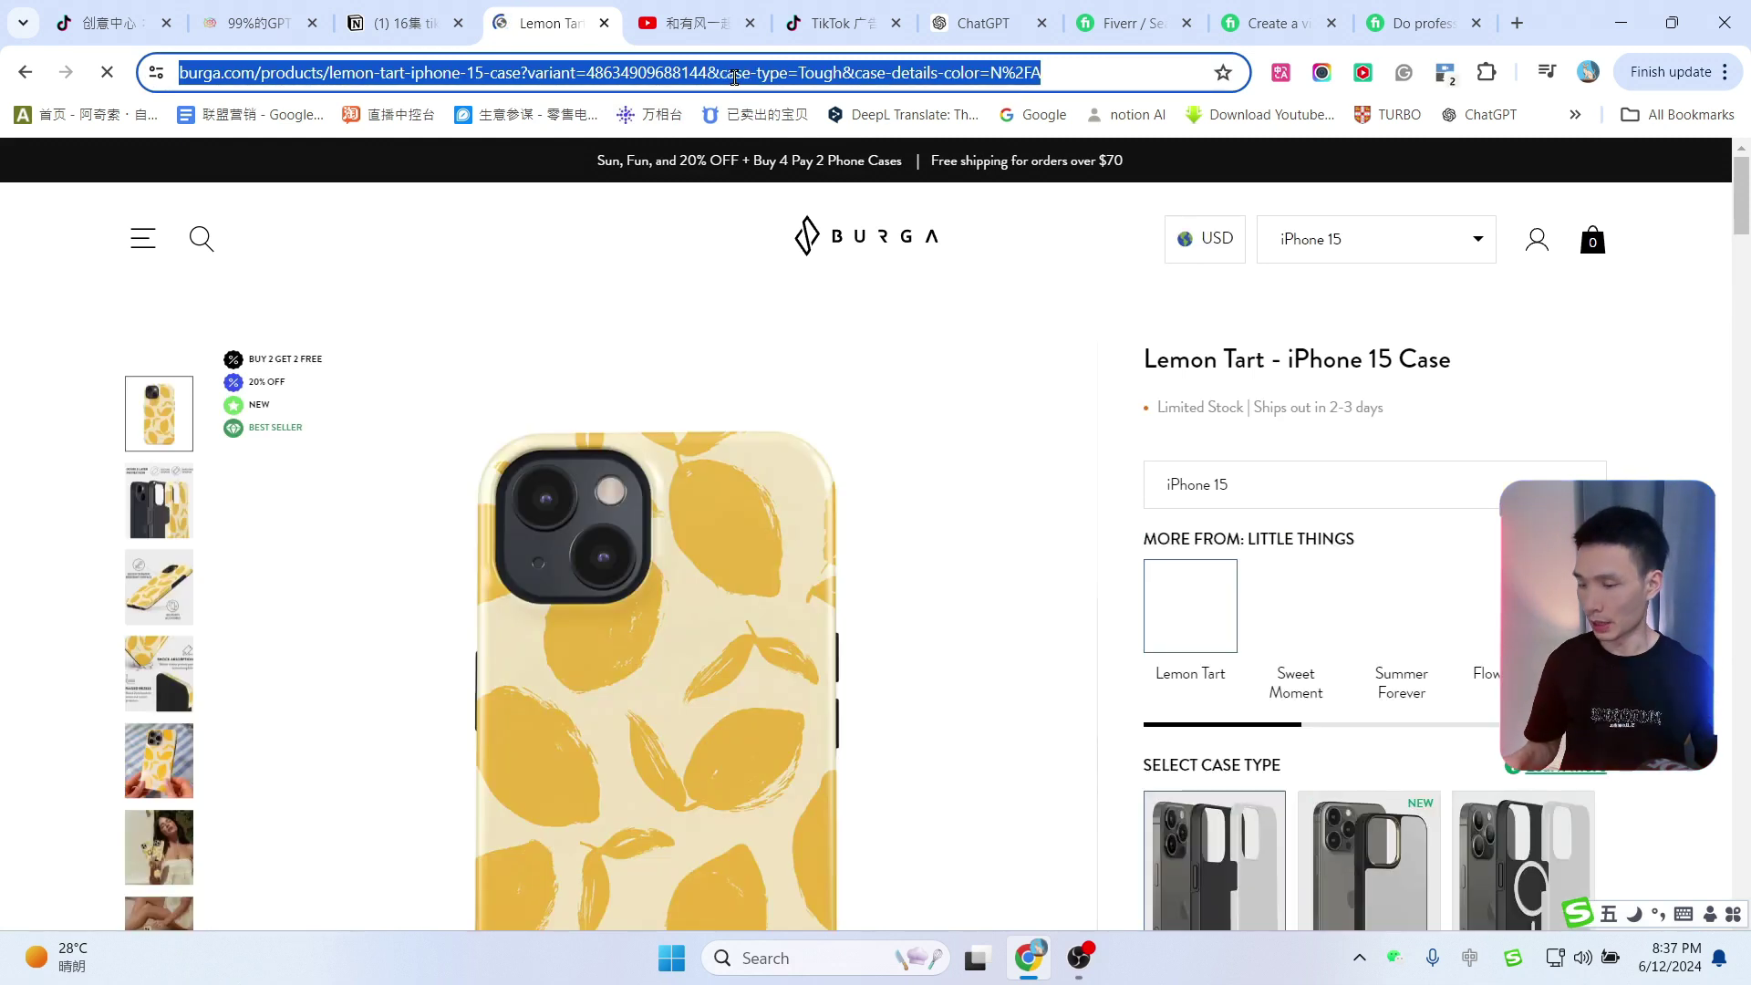
pyautogui.click(798, 27)
pyautogui.hotkey('ctrl', 'v')
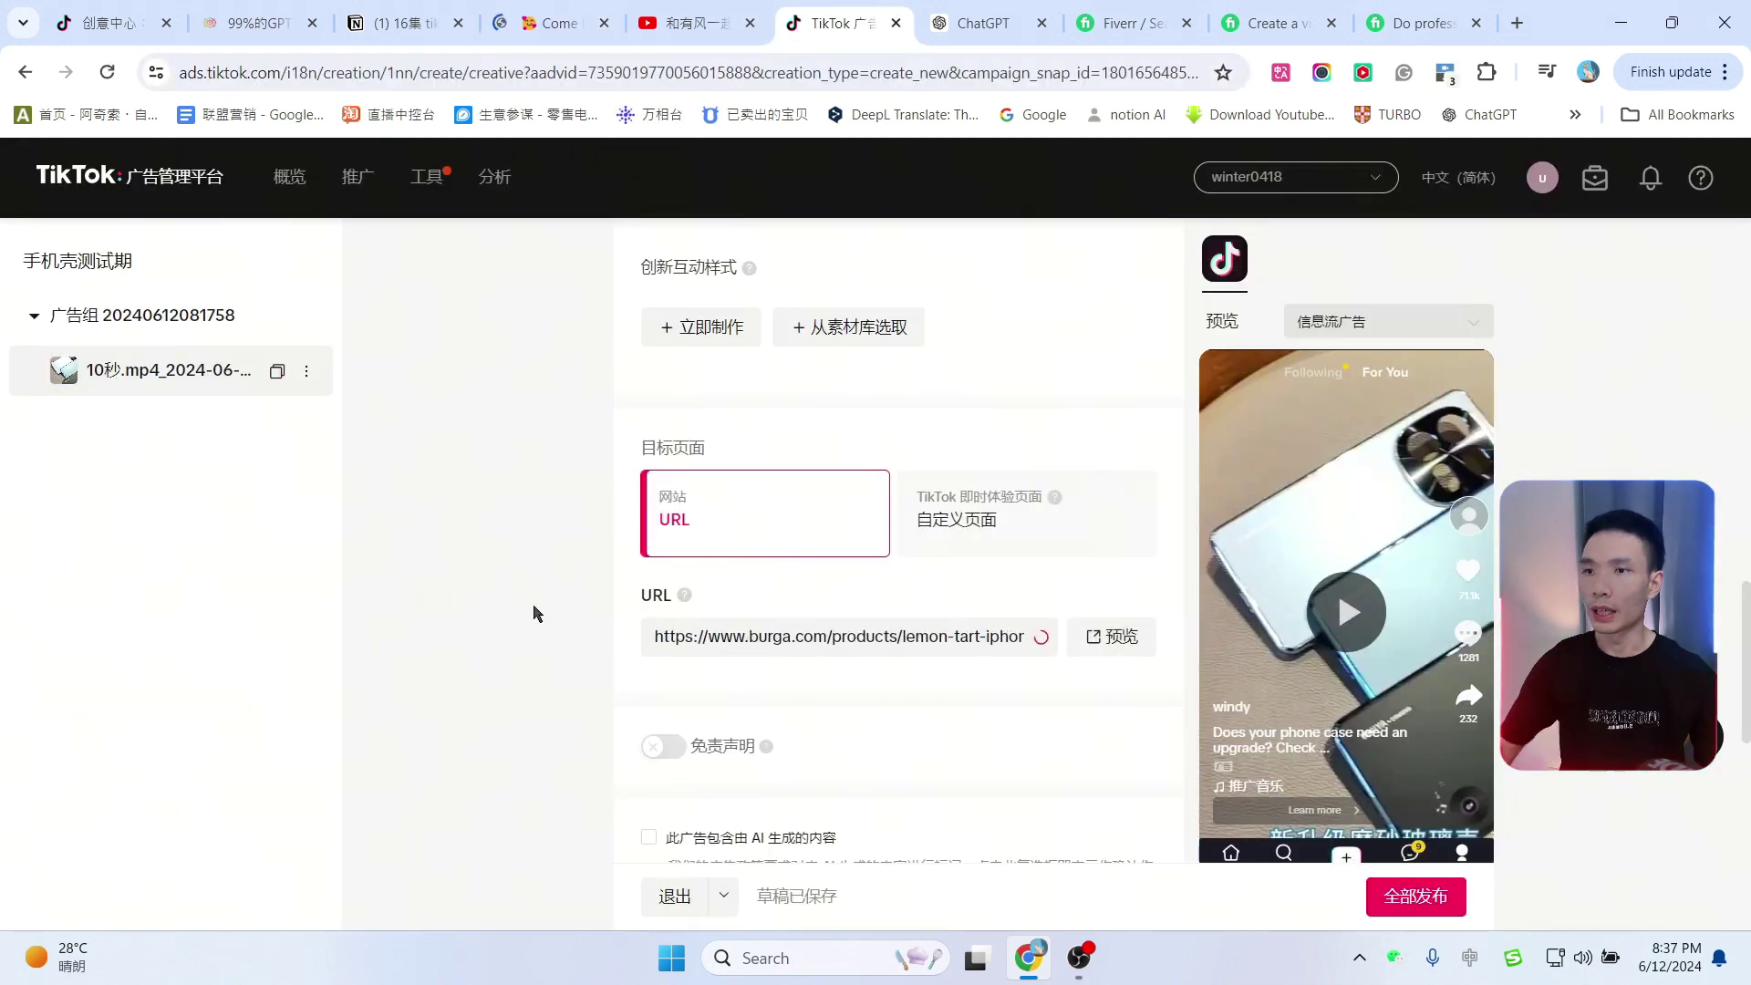
# Step: Preview the ad's destination URL and look through the Lemon Tart product page
pyautogui.click(1122, 637)
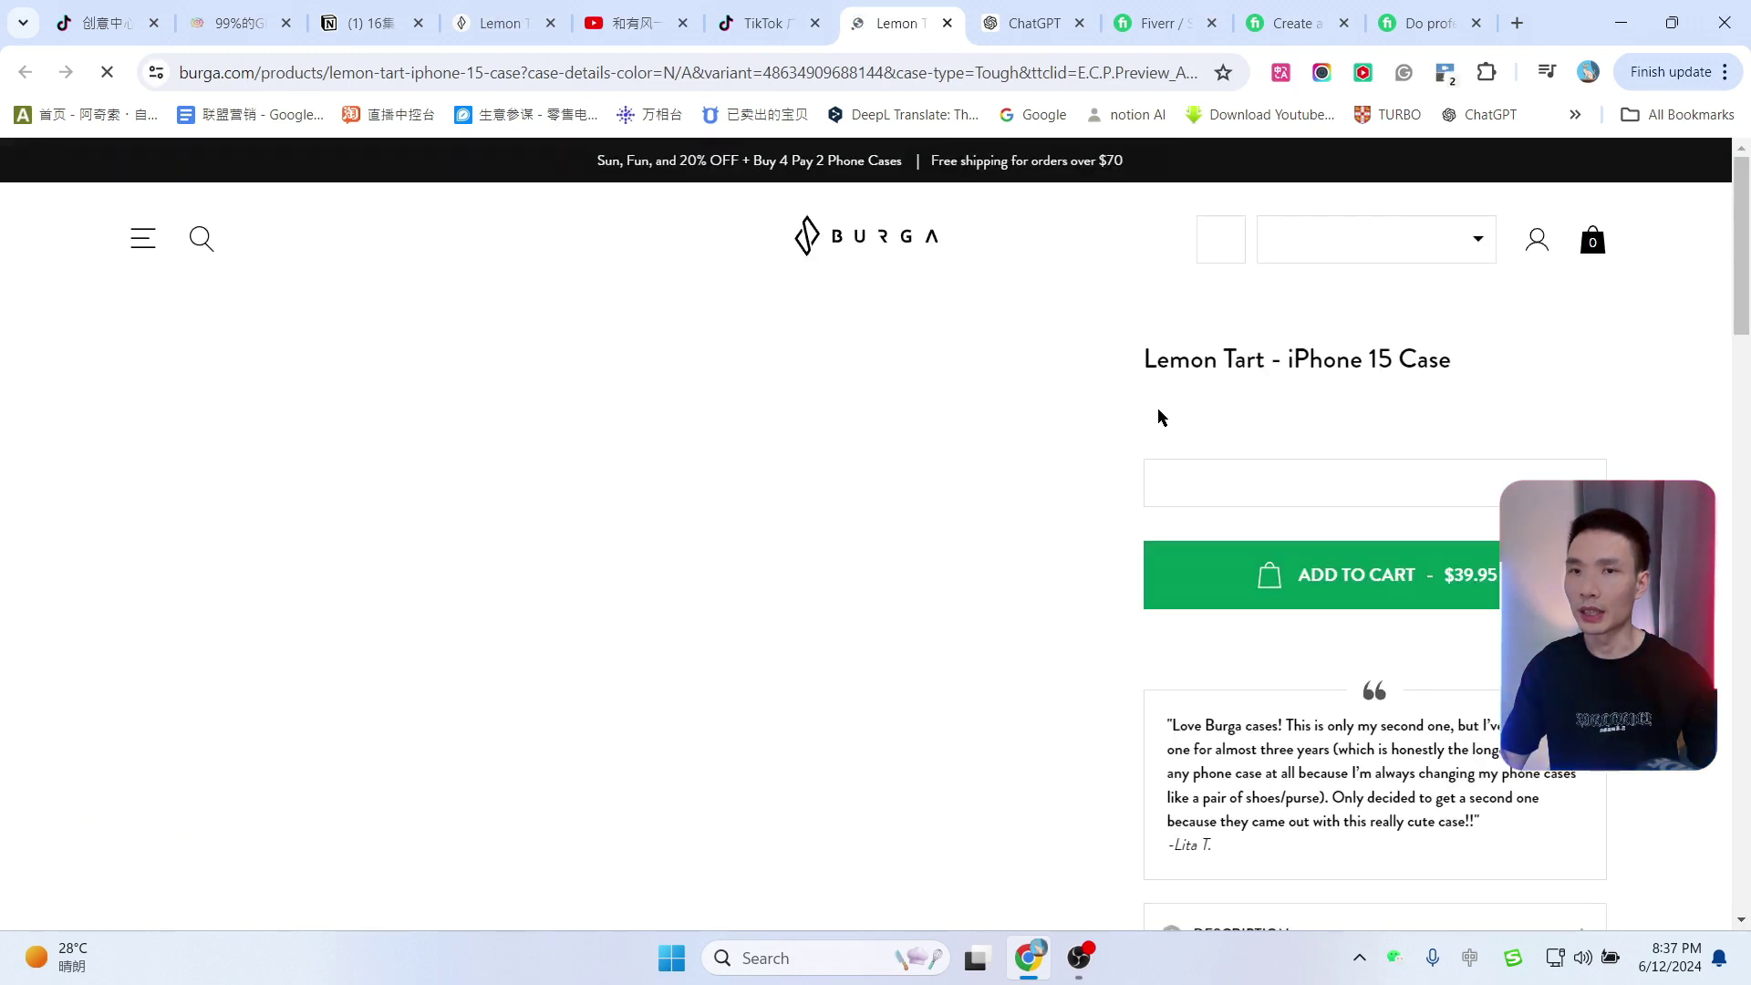
pyautogui.scroll(-4, 931, 516)
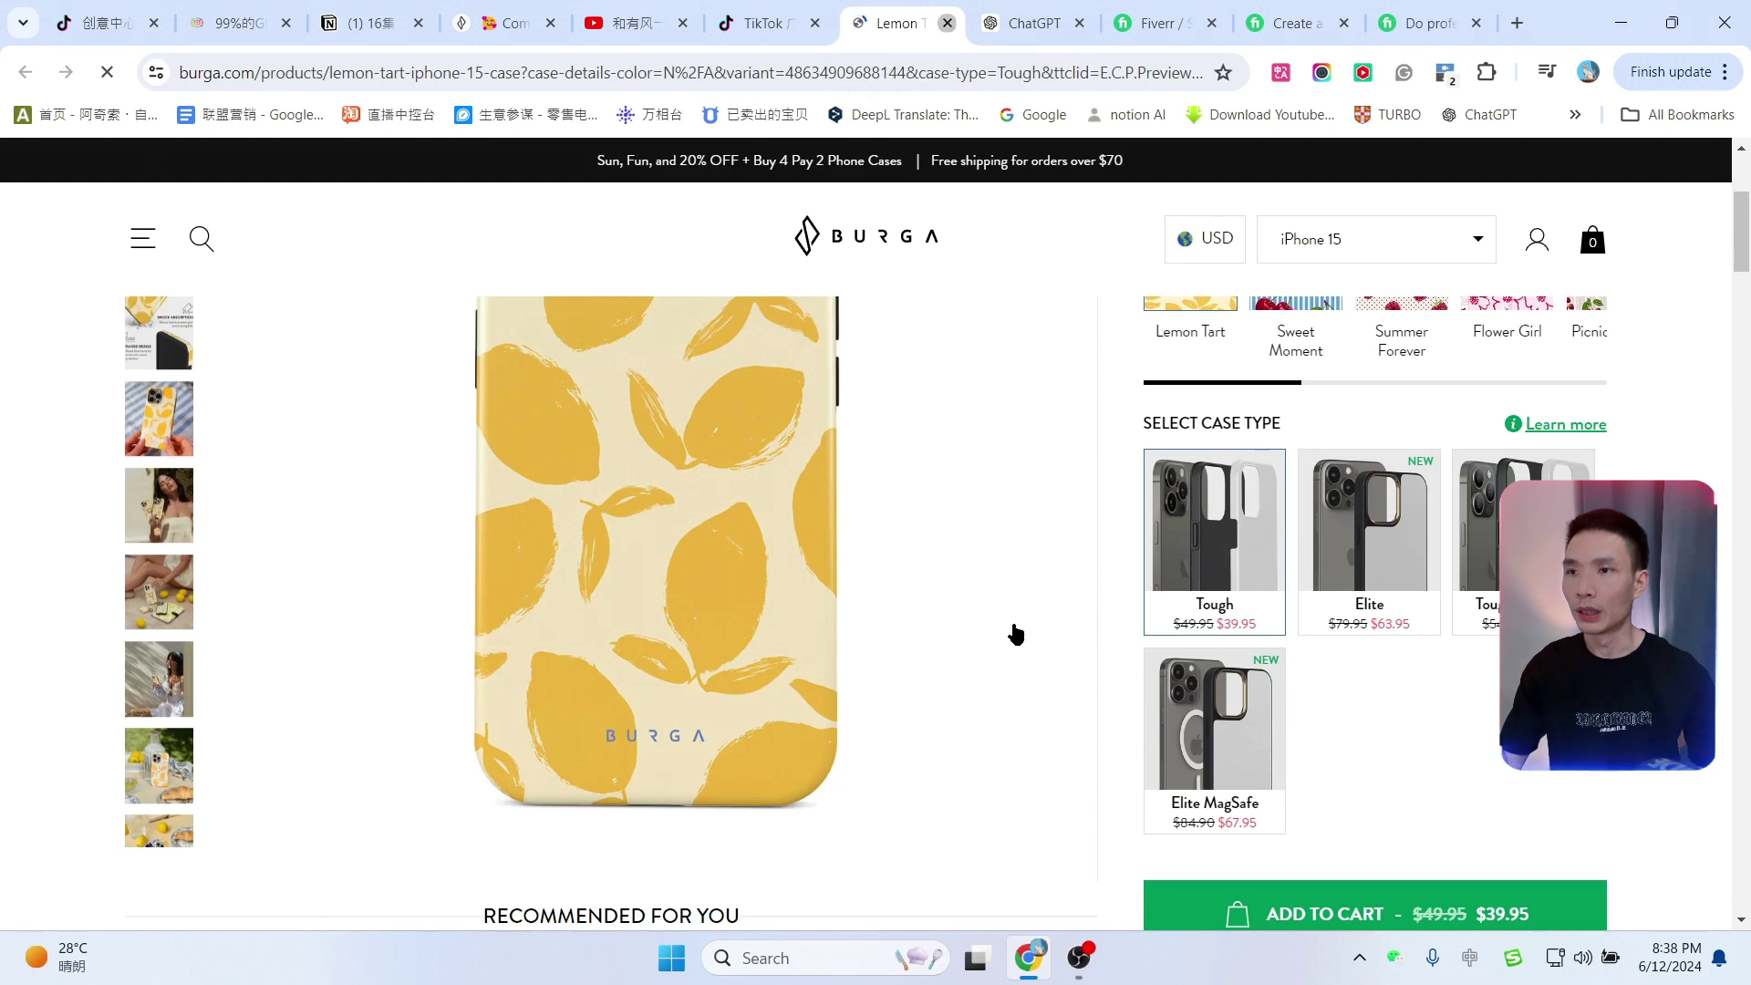
# Step: Close the Lemon Tart product page preview and examine the ad's disclaimer option
pyautogui.hotkey('ctrl', 'w')
pyautogui.scroll(-3, 1003, 638)
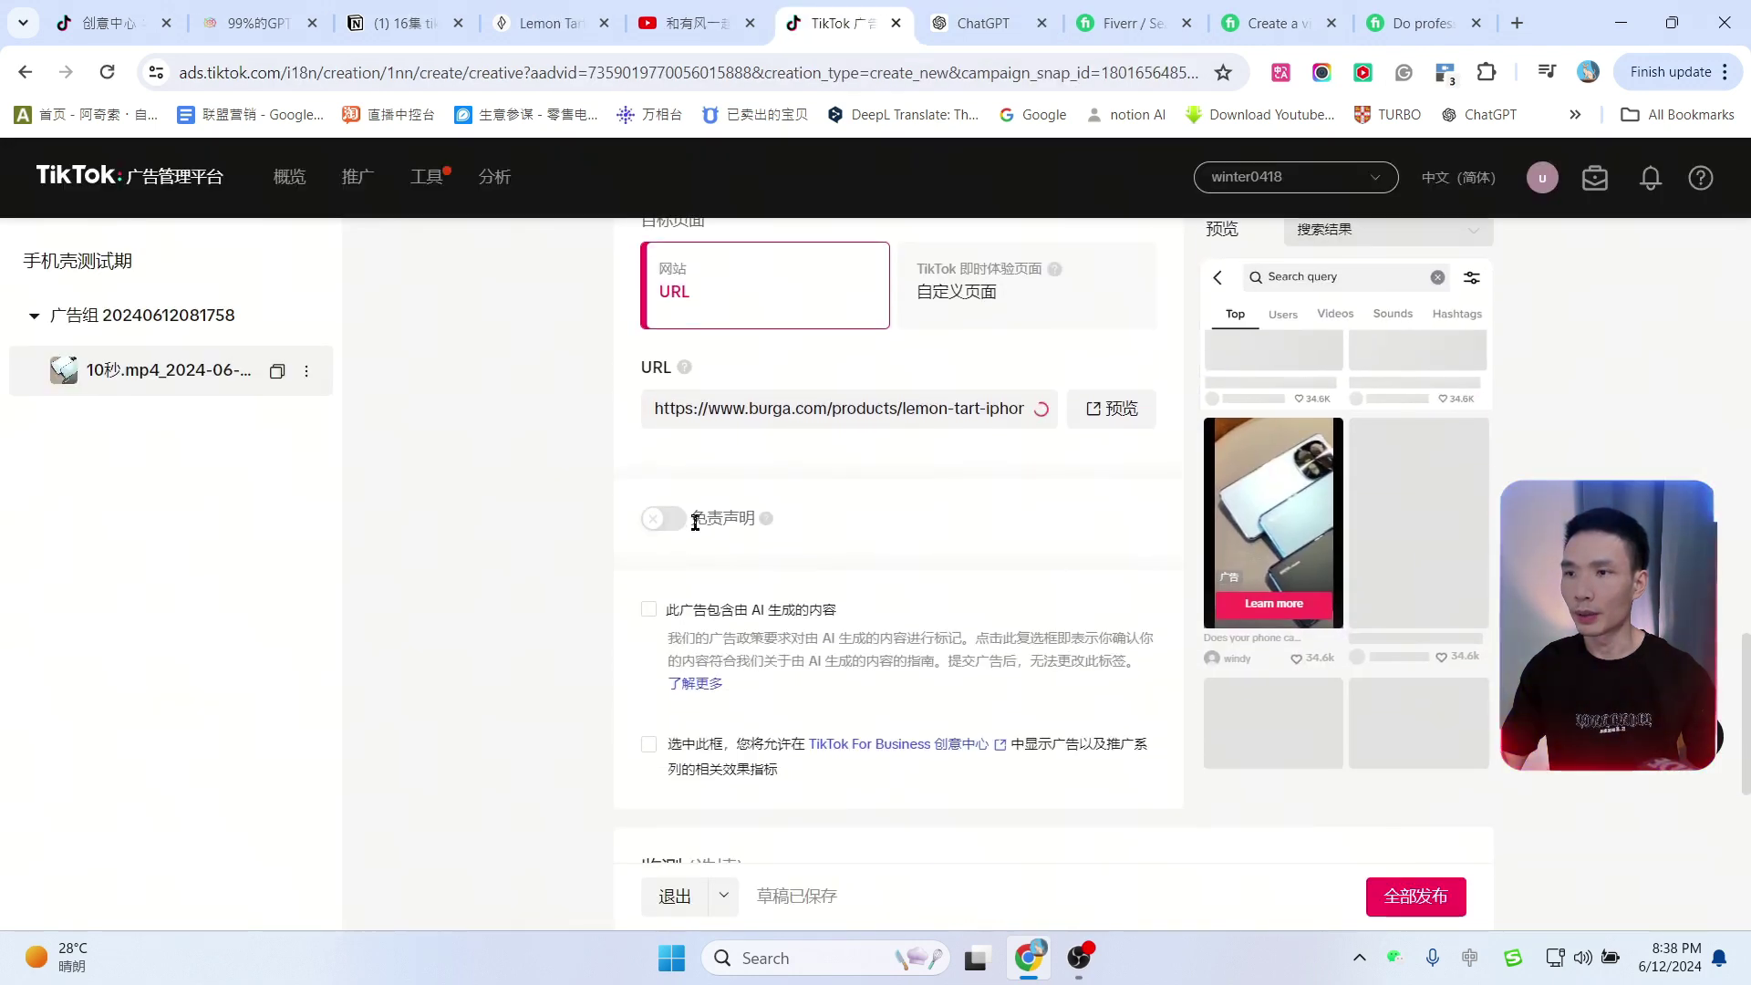
pyautogui.click(660, 523)
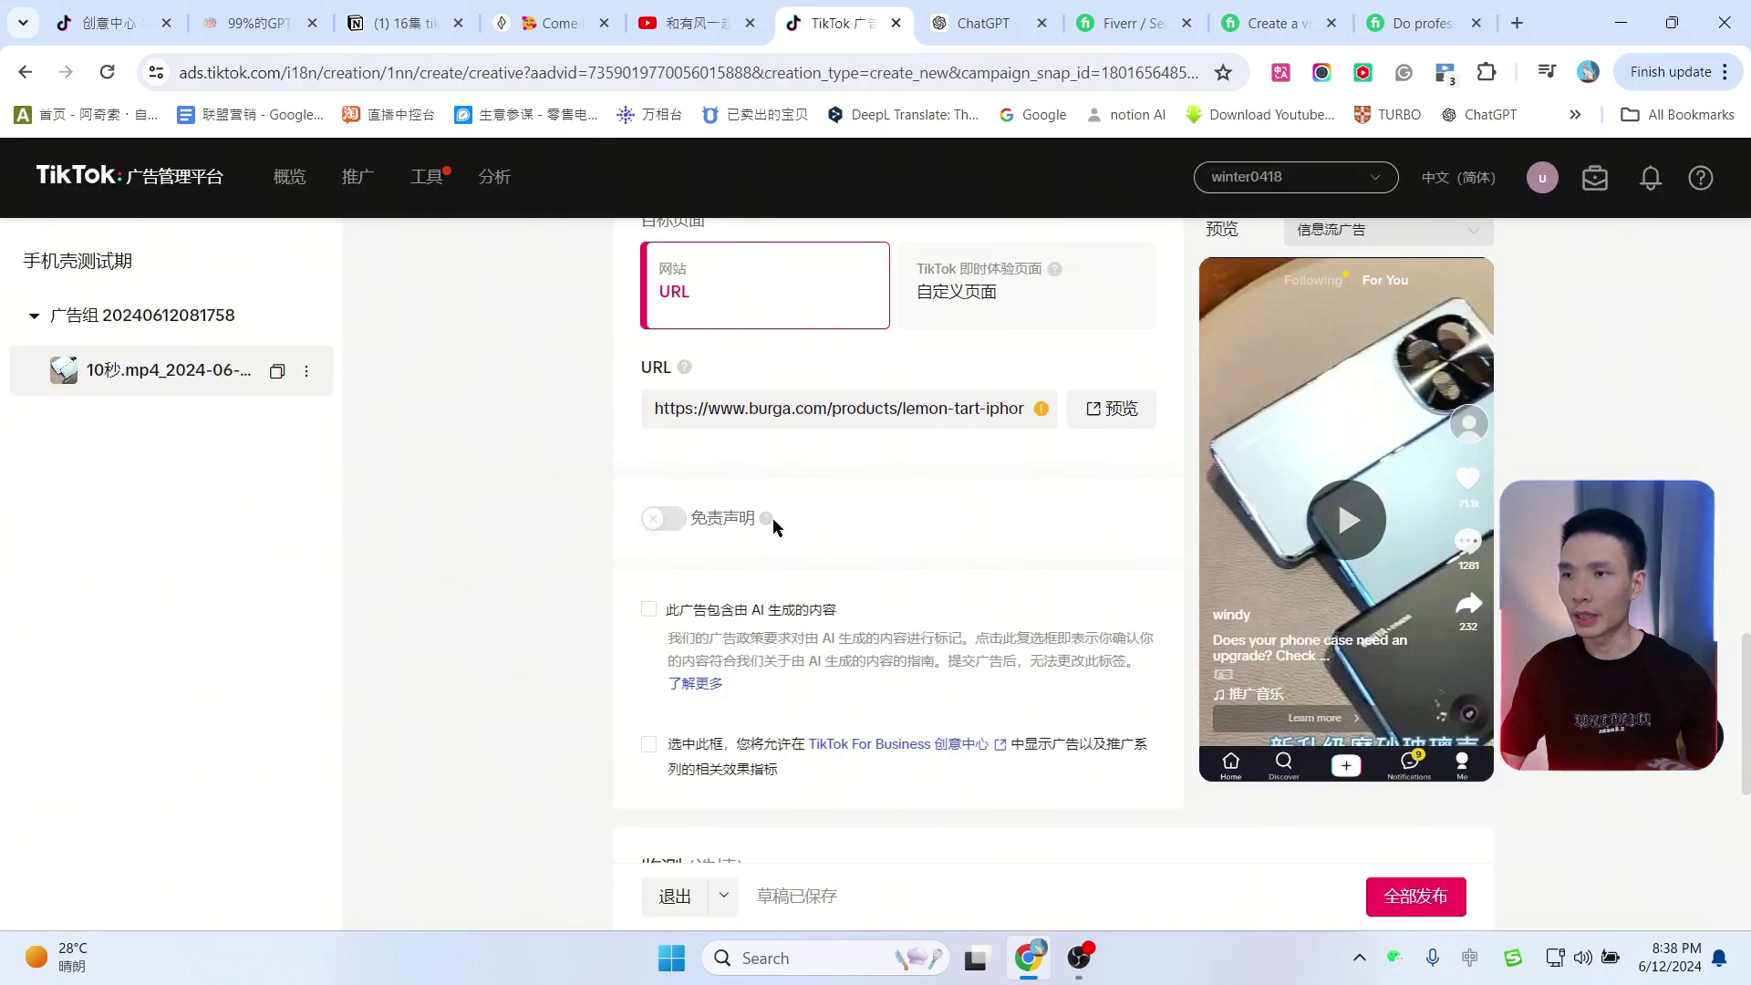
pyautogui.moveTo(767, 520)
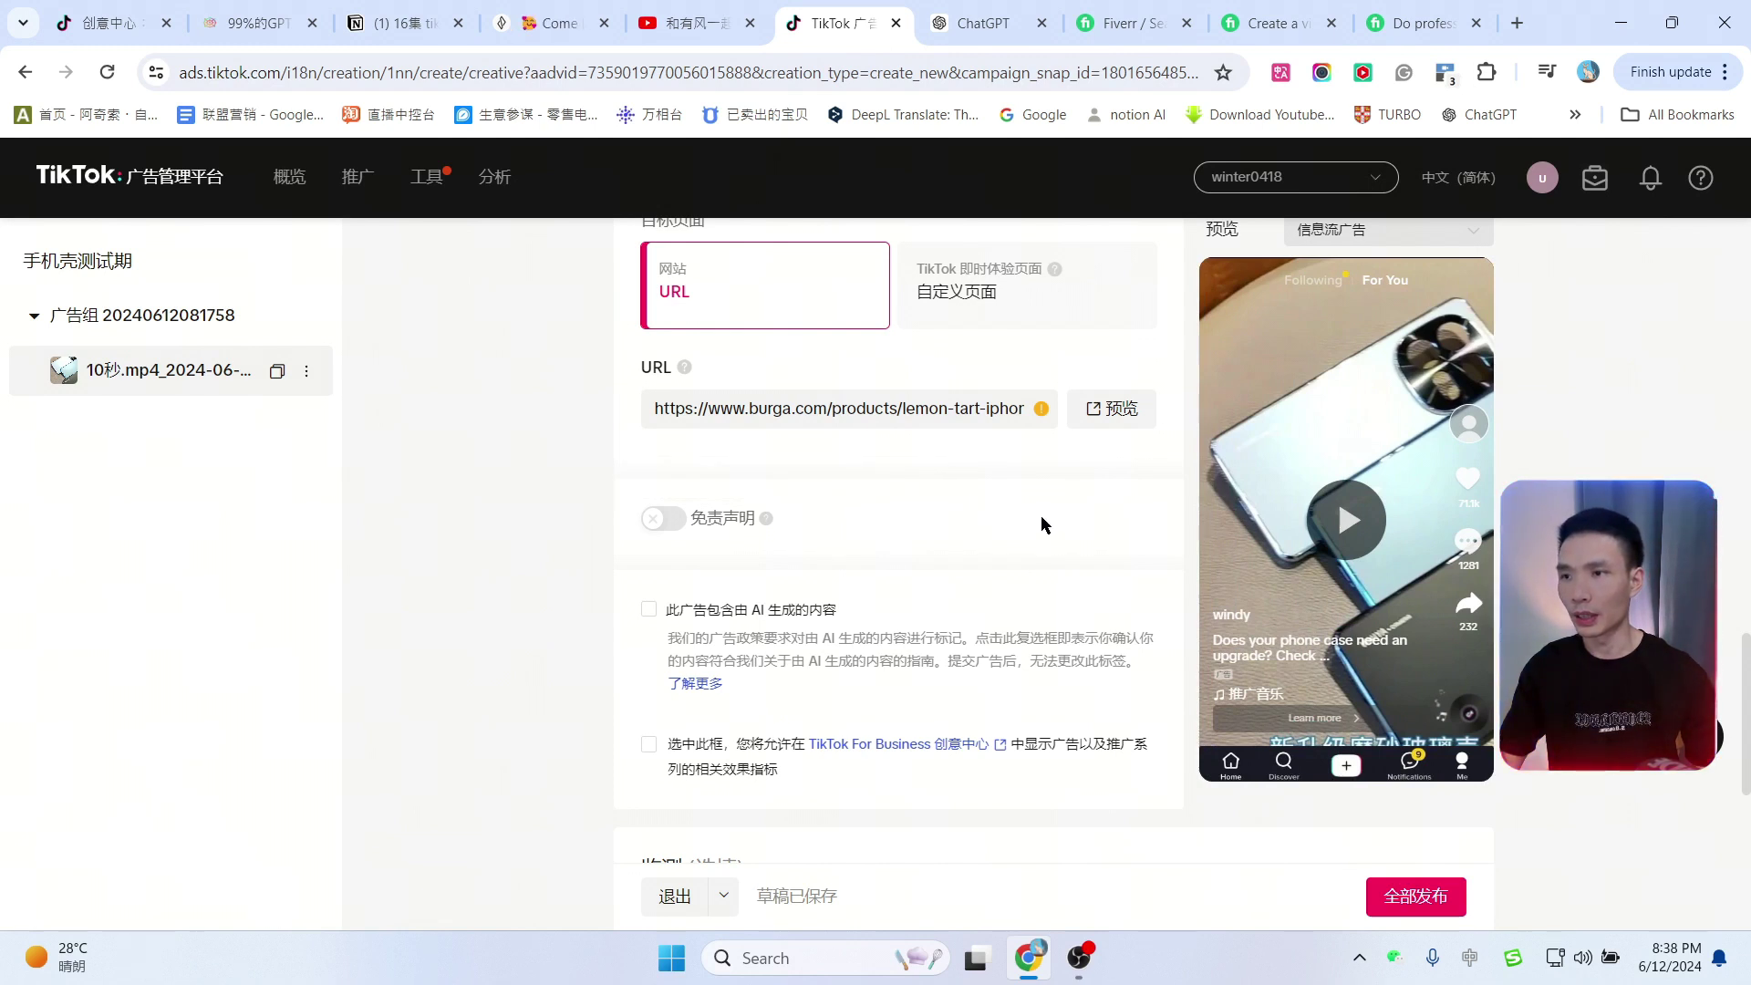
# Step: Review the AI-content and optional monitoring sections, leaving the tracking URLs empty, and publish the entire campaign
pyautogui.scroll(-1, 1041, 522)
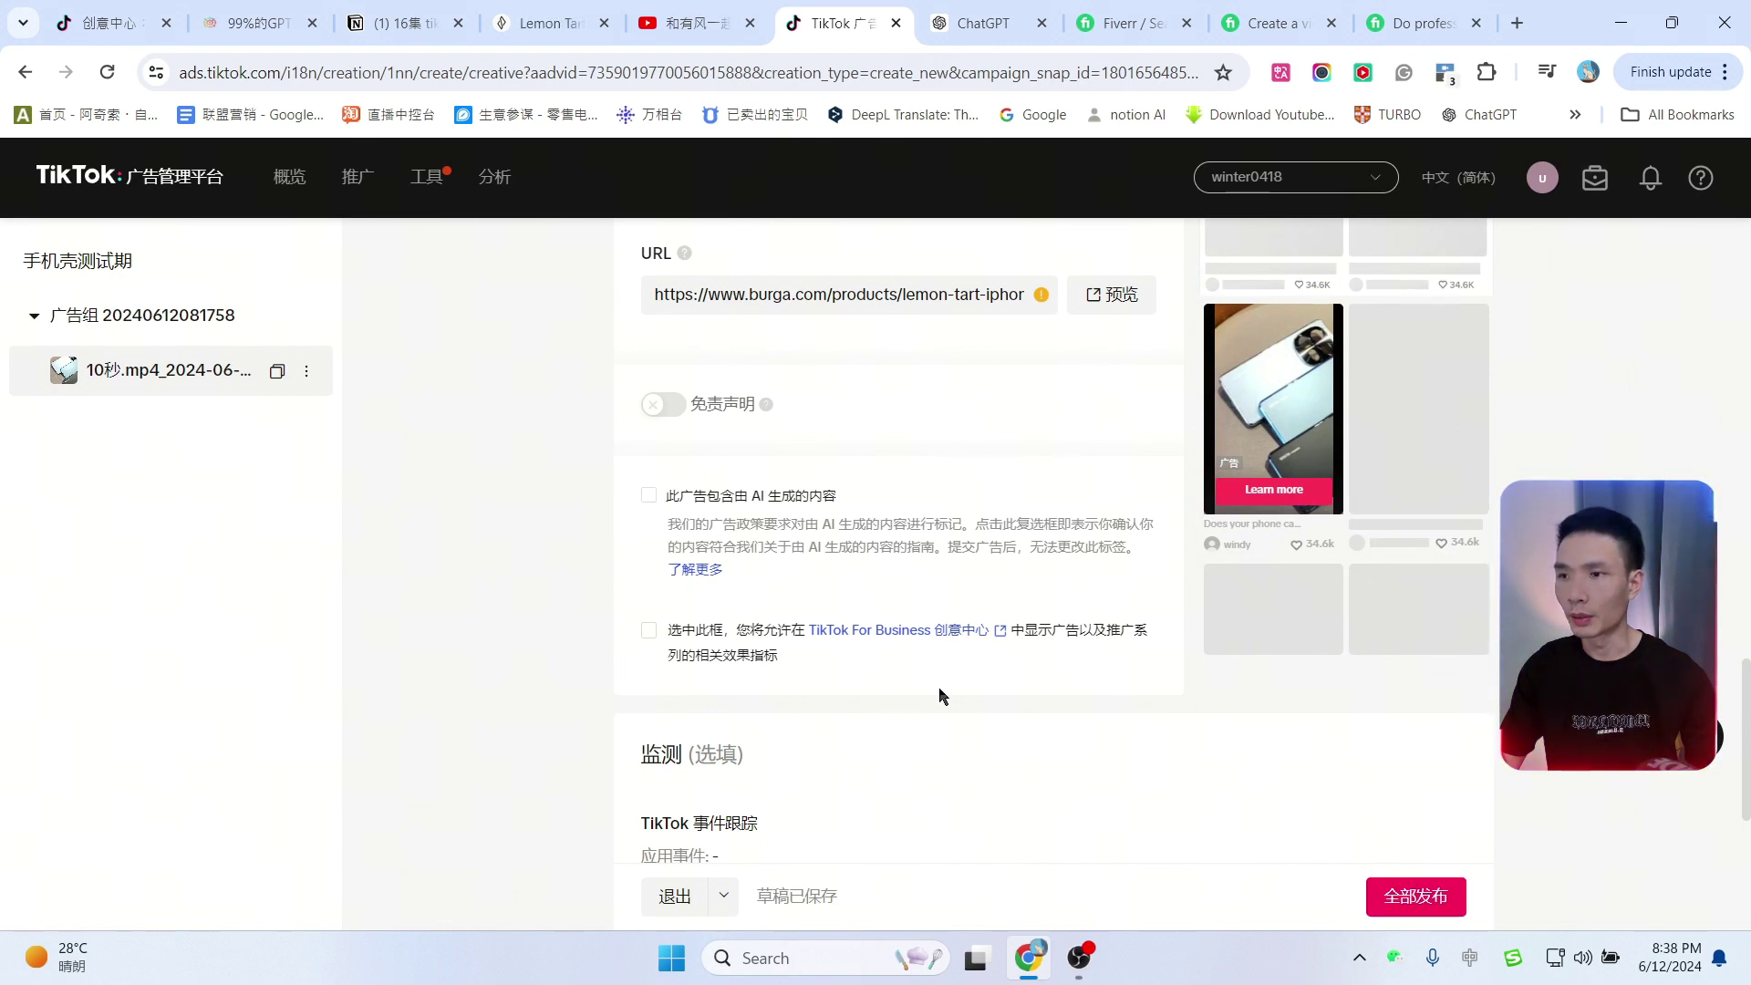
pyautogui.scroll(-3, 942, 696)
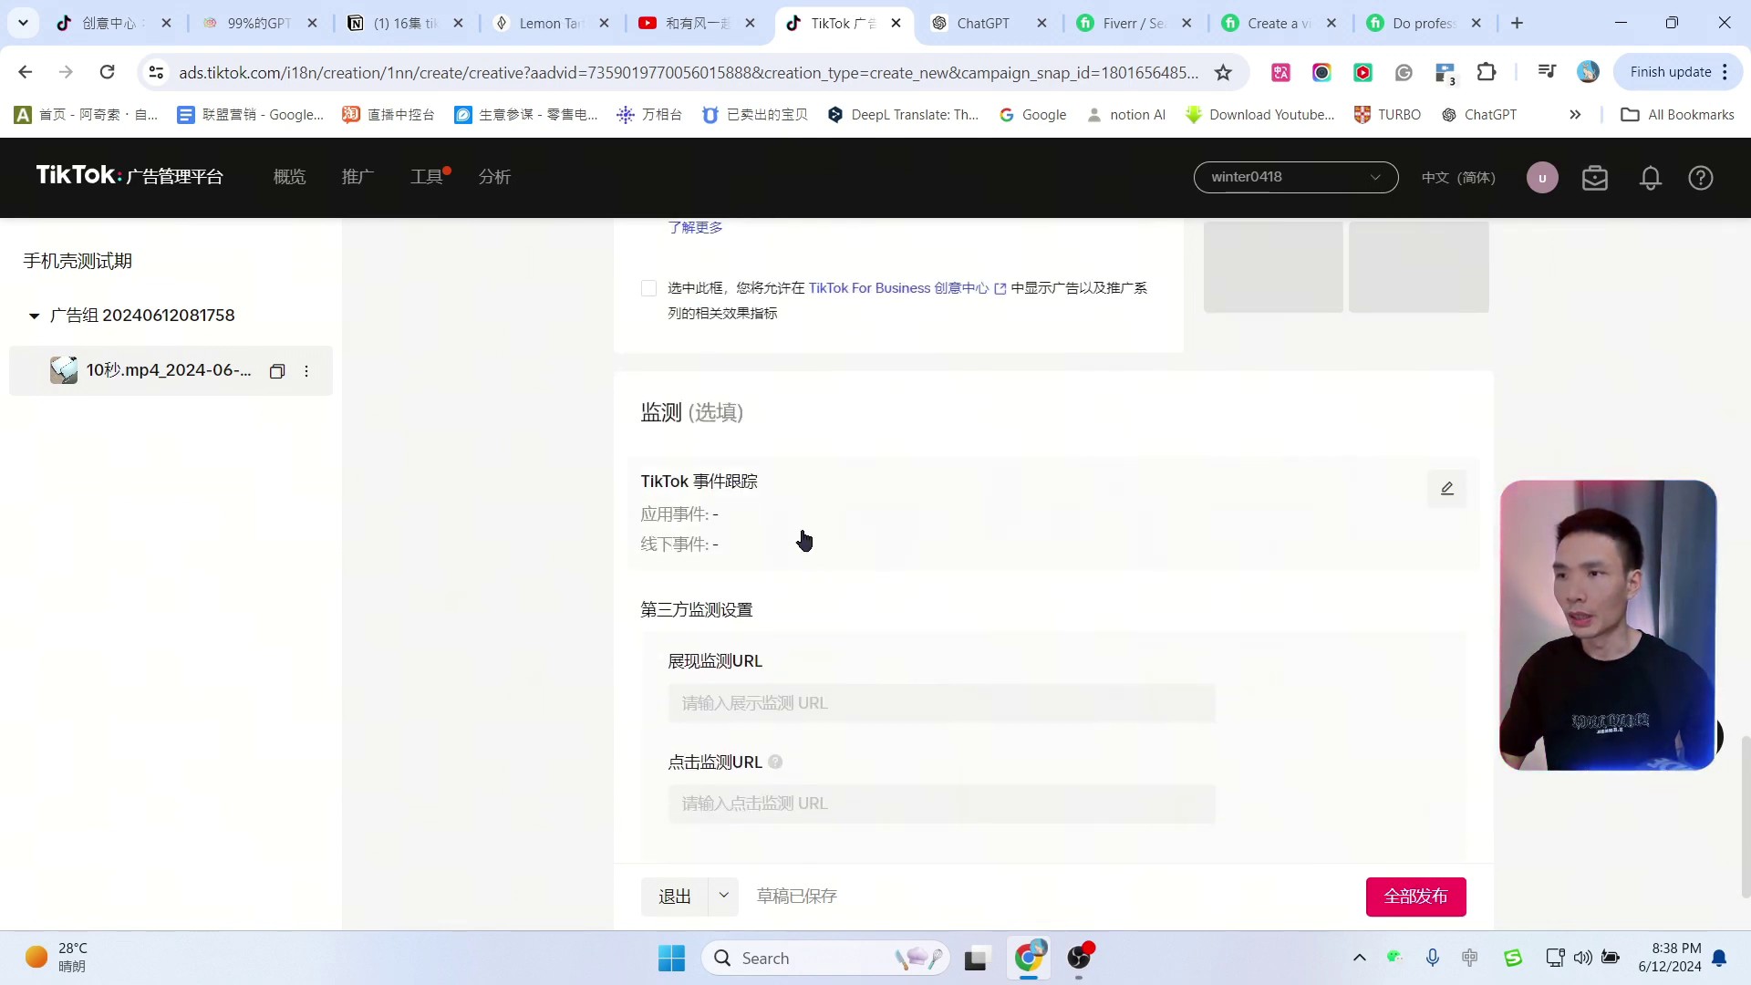
pyautogui.scroll(-2, 1069, 511)
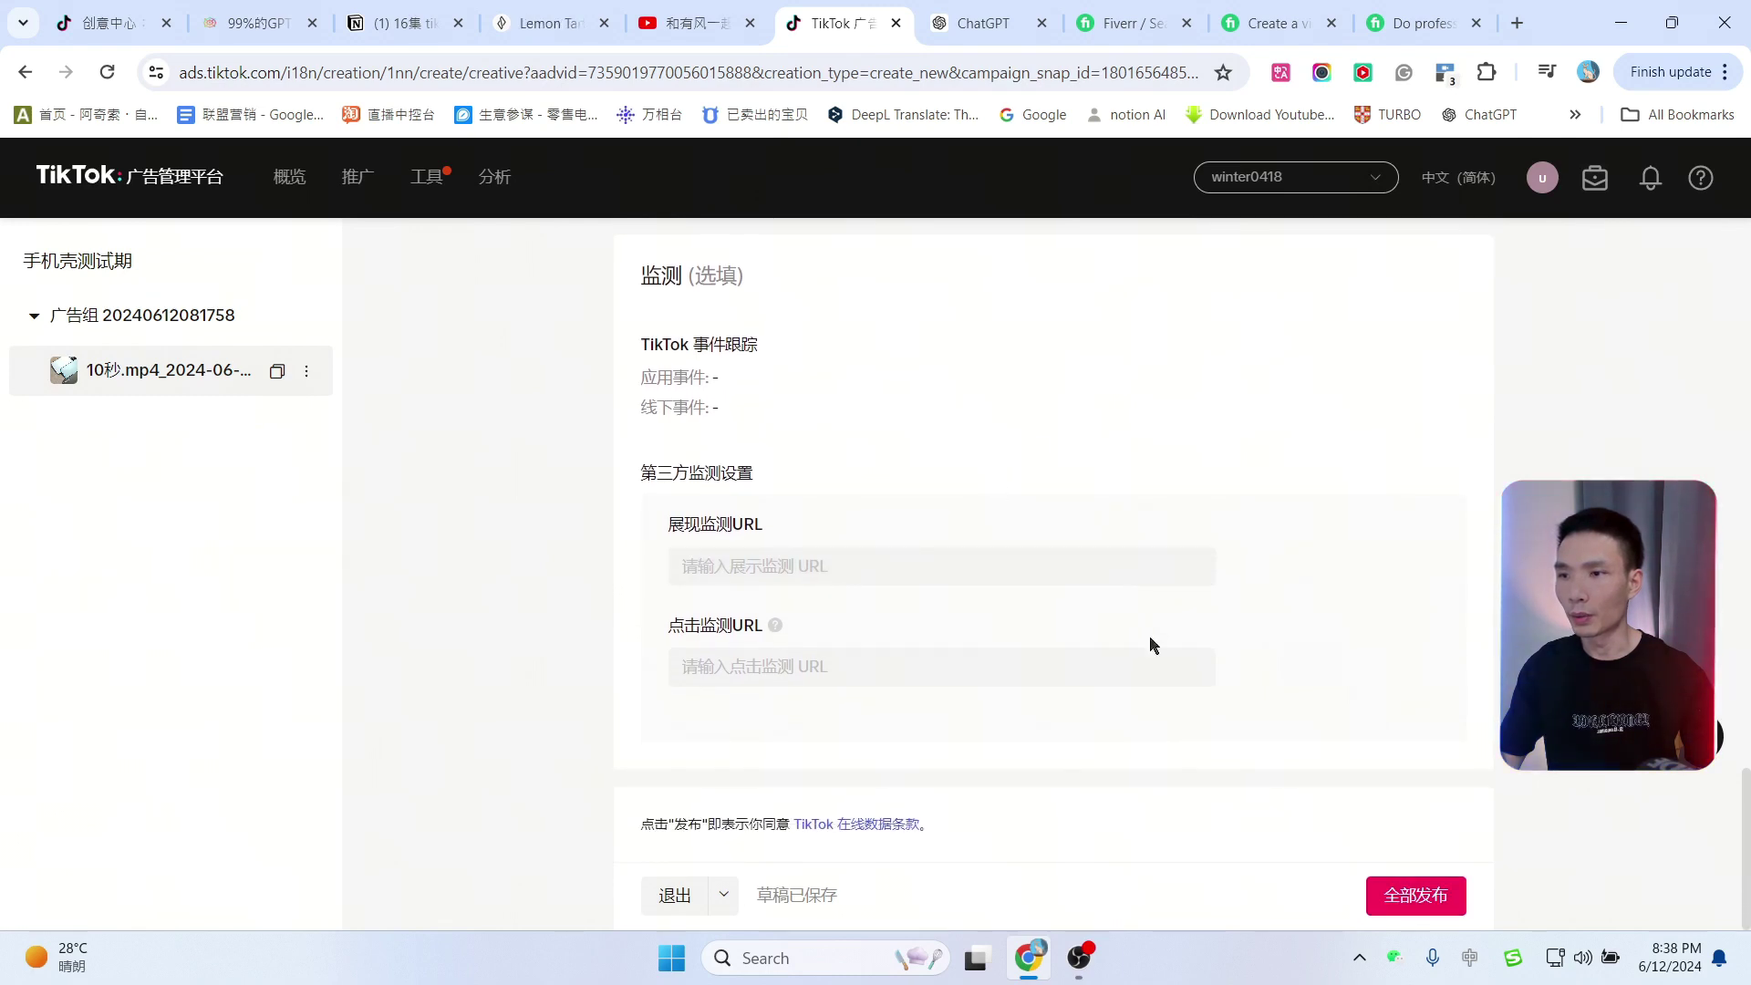
pyautogui.scroll(5, 1165, 657)
pyautogui.scroll(-4, 1185, 694)
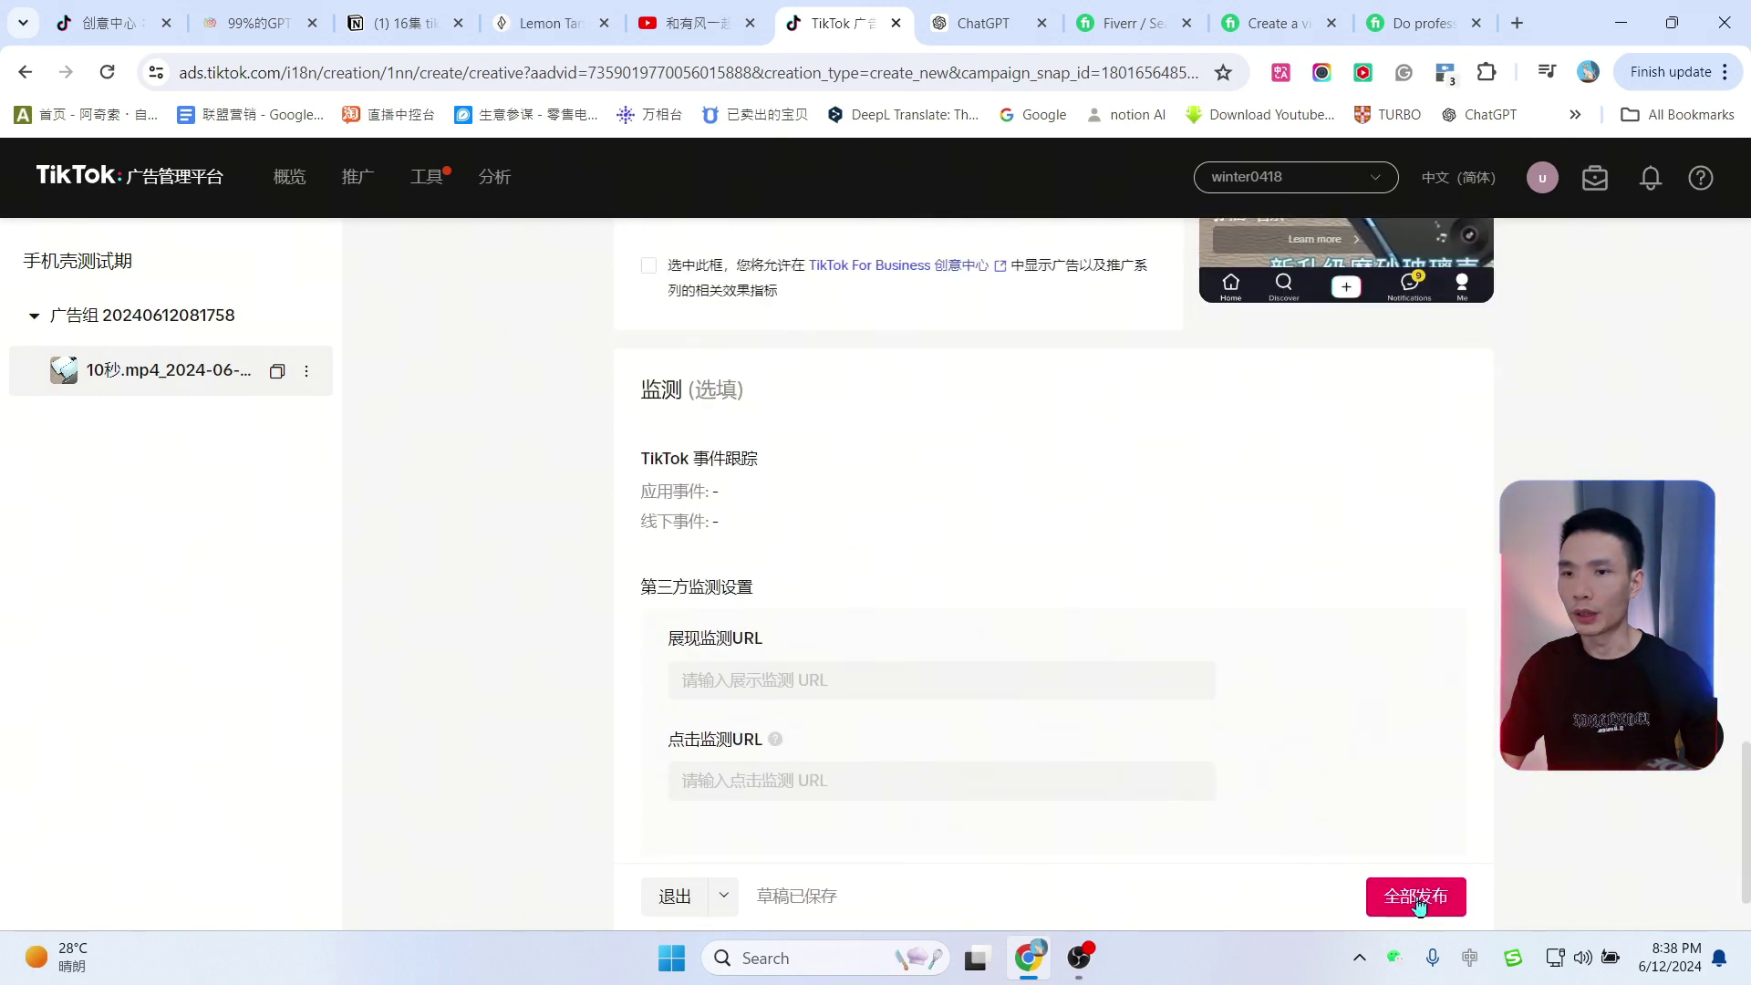
pyautogui.click(1416, 903)
# Step: Open Audience Insights and examine the available audience filters, including region, language, gender, interests, operating system and device price
pyautogui.moveTo(510, 187)
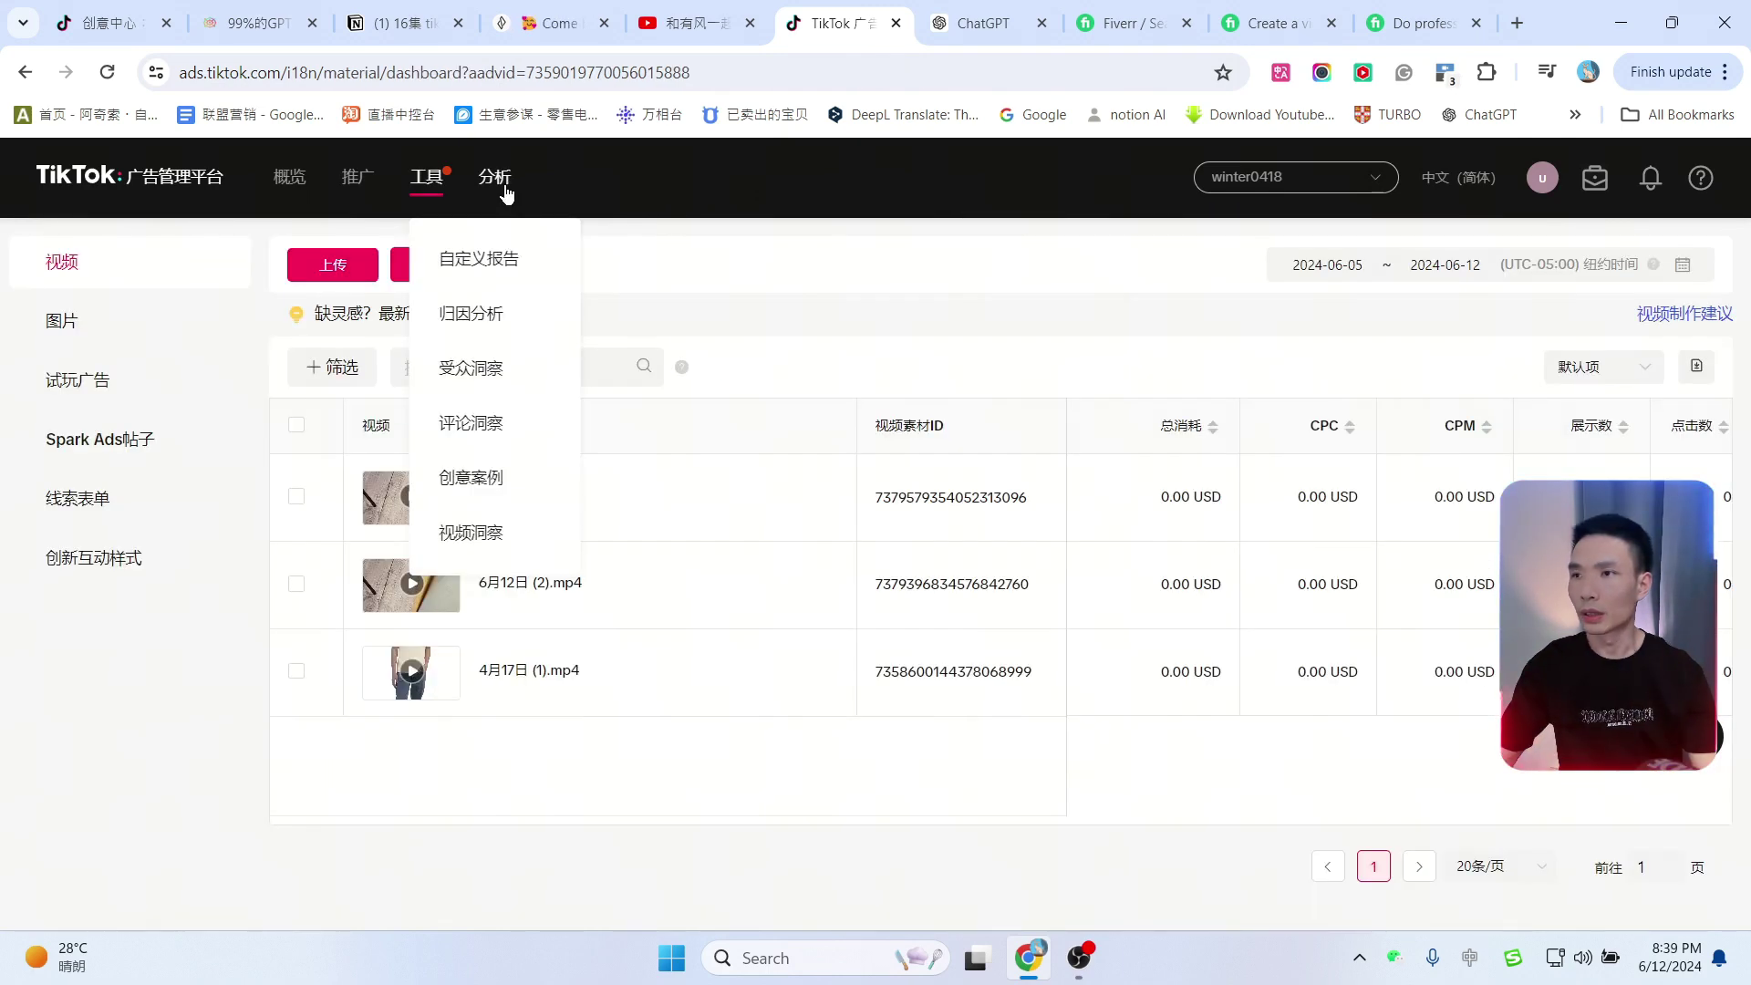
pyautogui.click(474, 374)
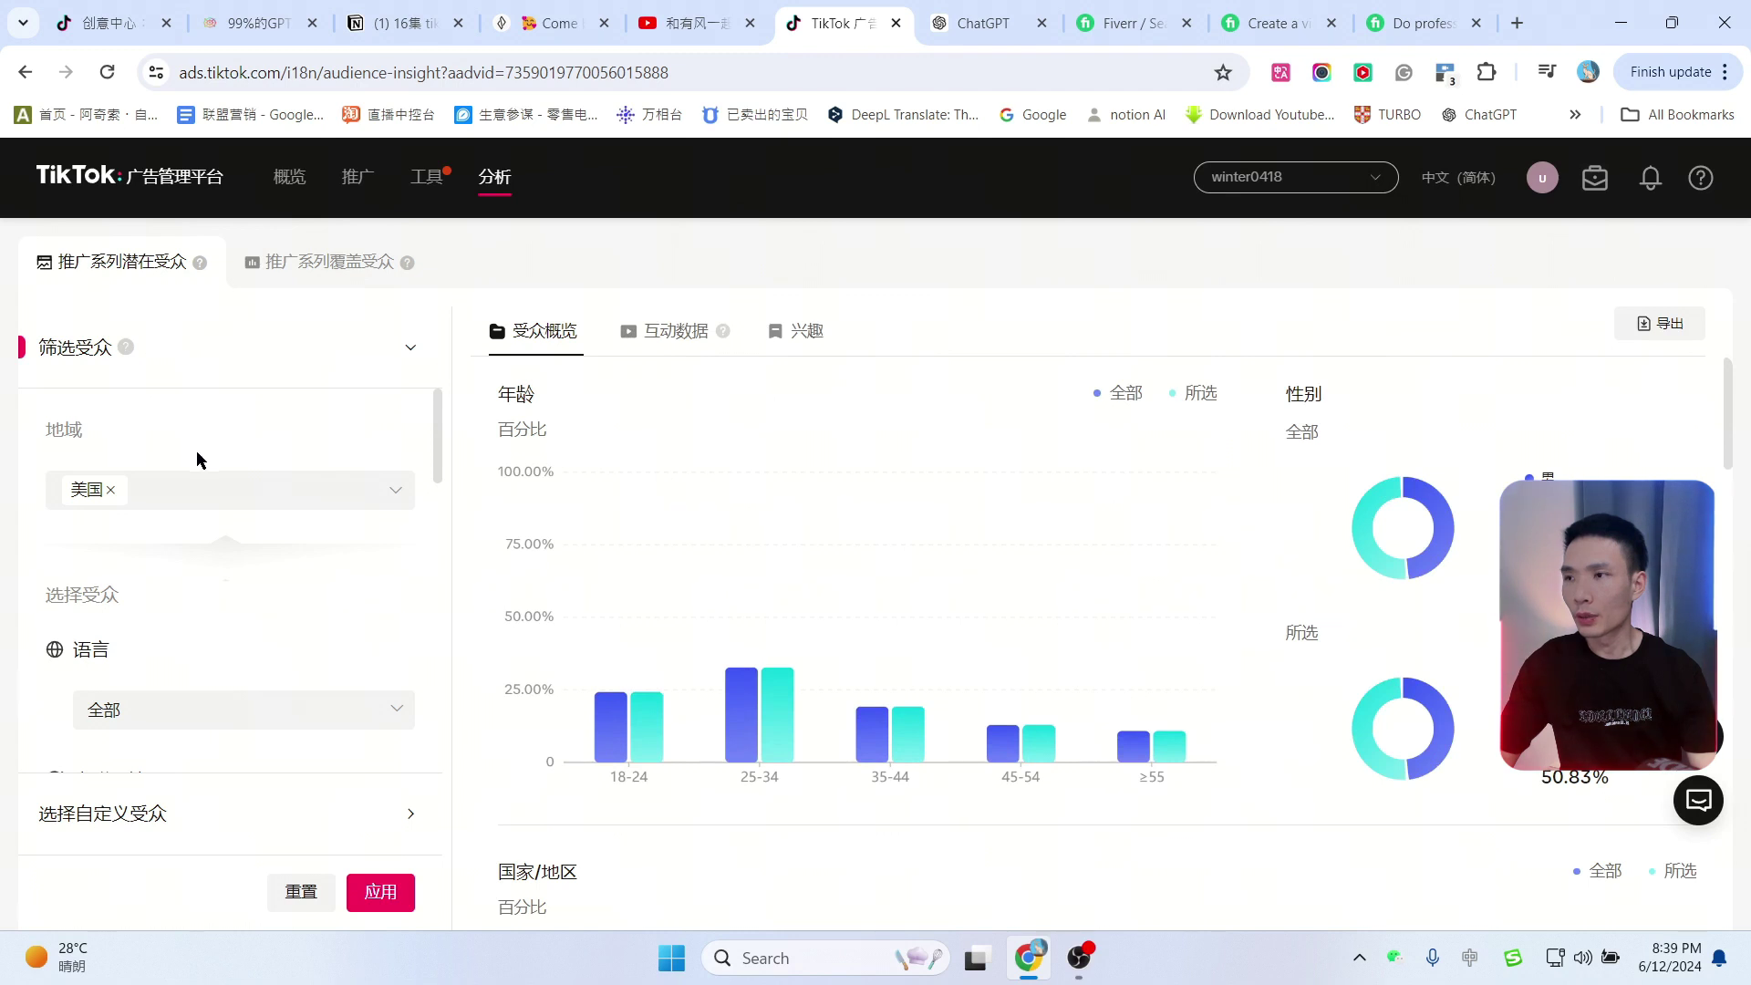
pyautogui.scroll(-3, 261, 526)
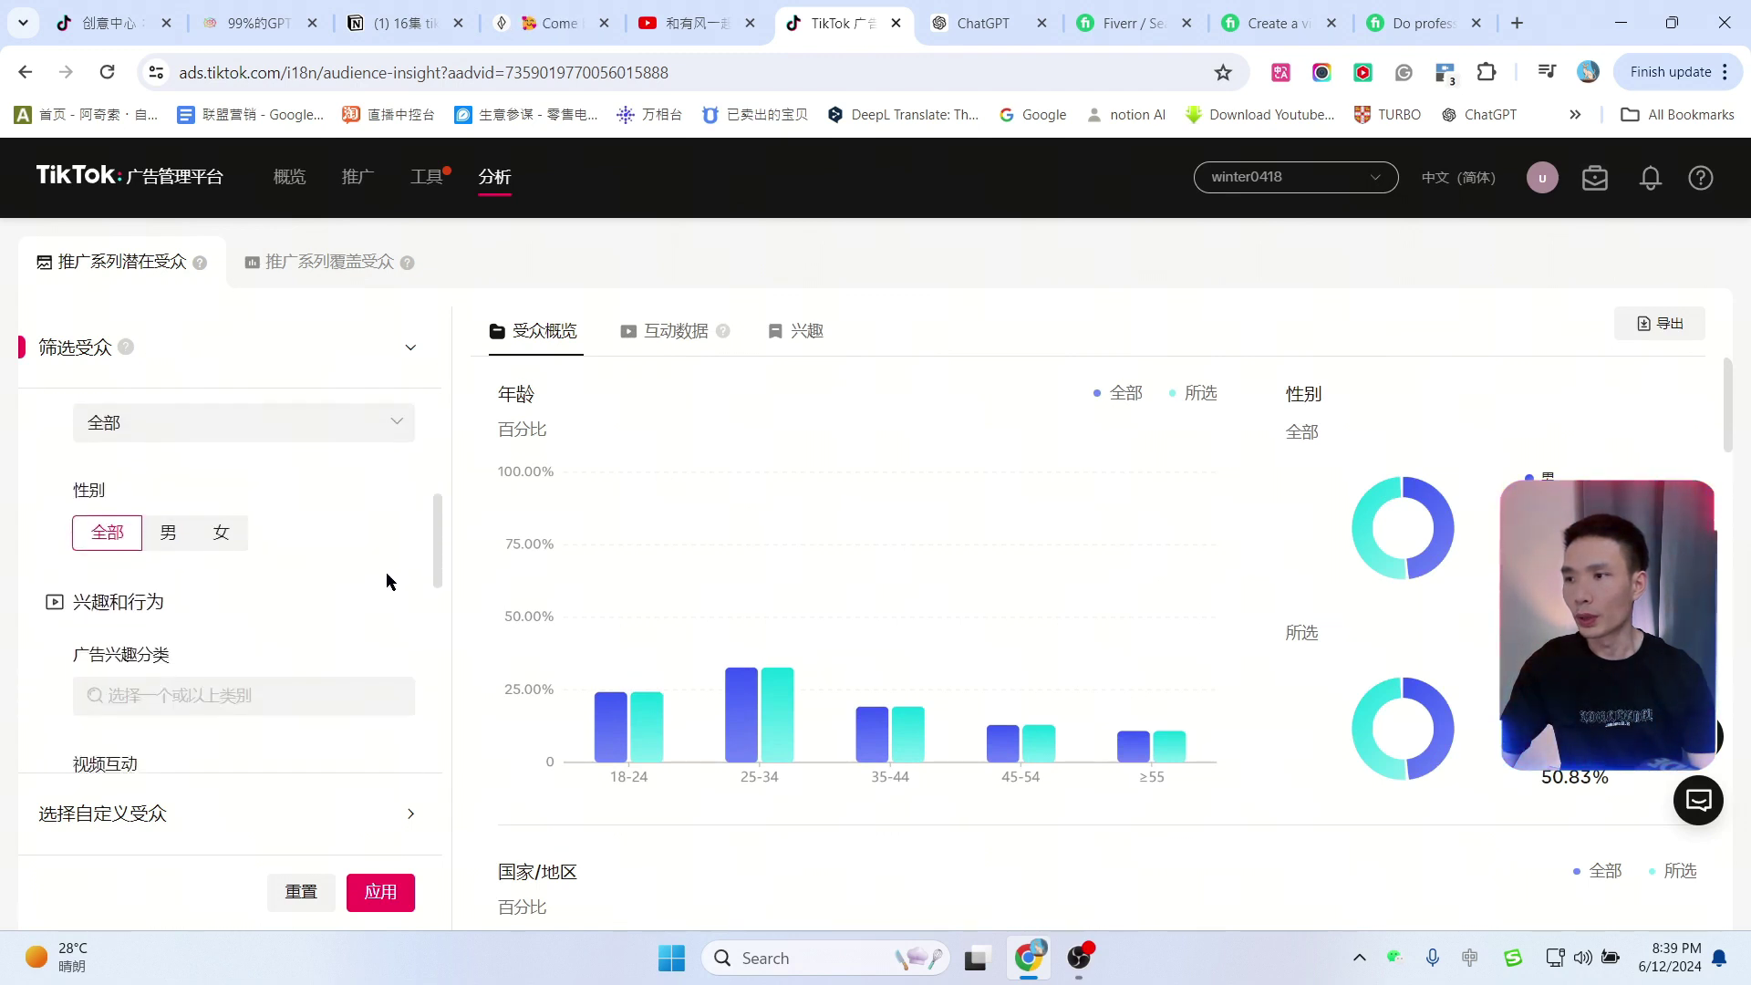
pyautogui.scroll(-5, 386, 571)
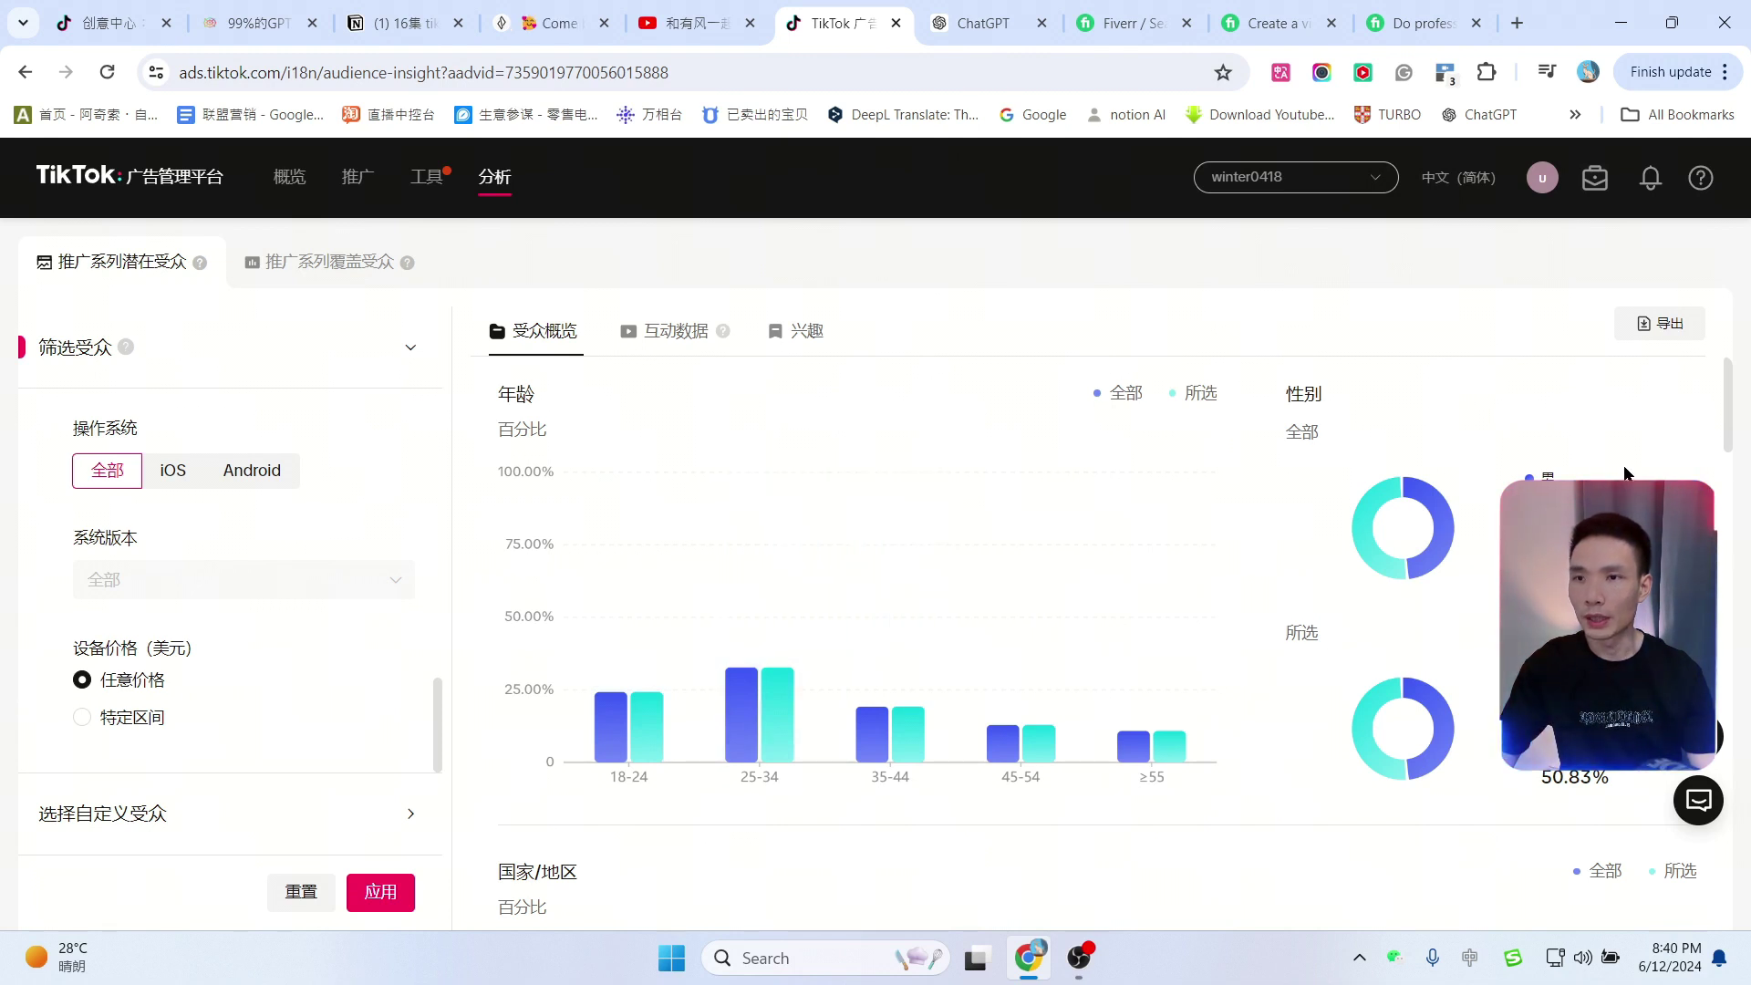
# Step: Examine the US audience overview, covering state distribution, device systems, device prices and the highest- and lowest-ranked interests
pyautogui.scroll(-10, 708, 727)
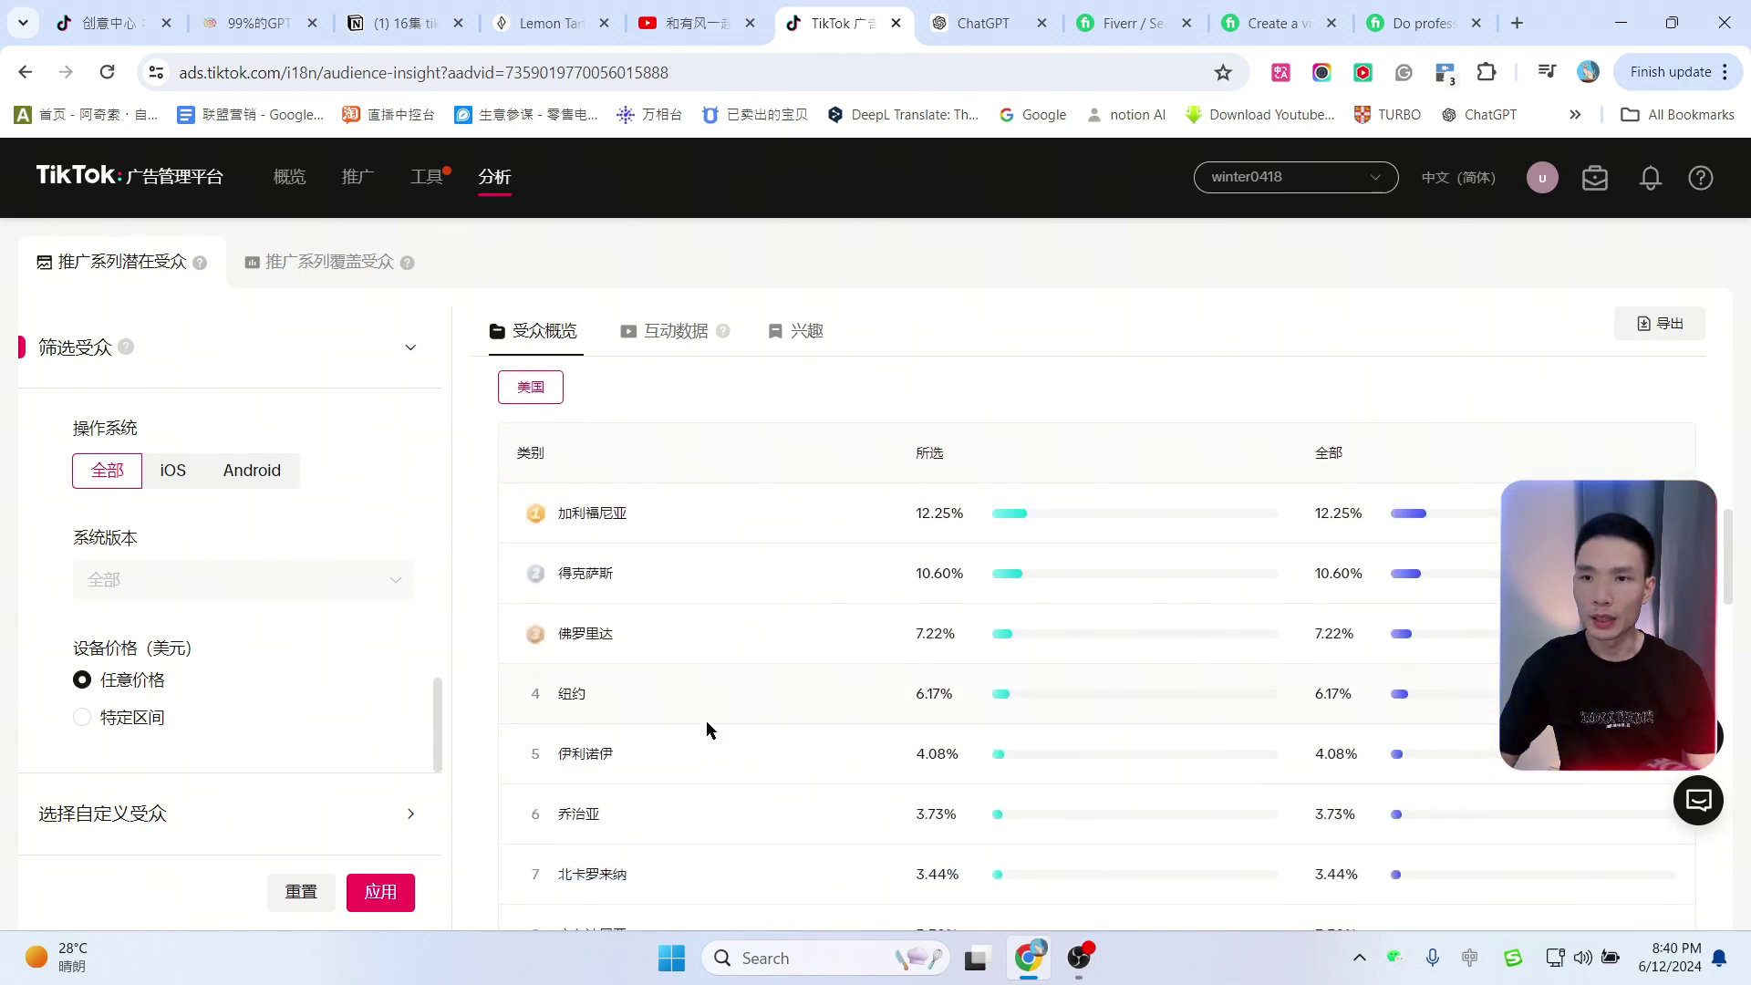
pyautogui.scroll(-5, 937, 675)
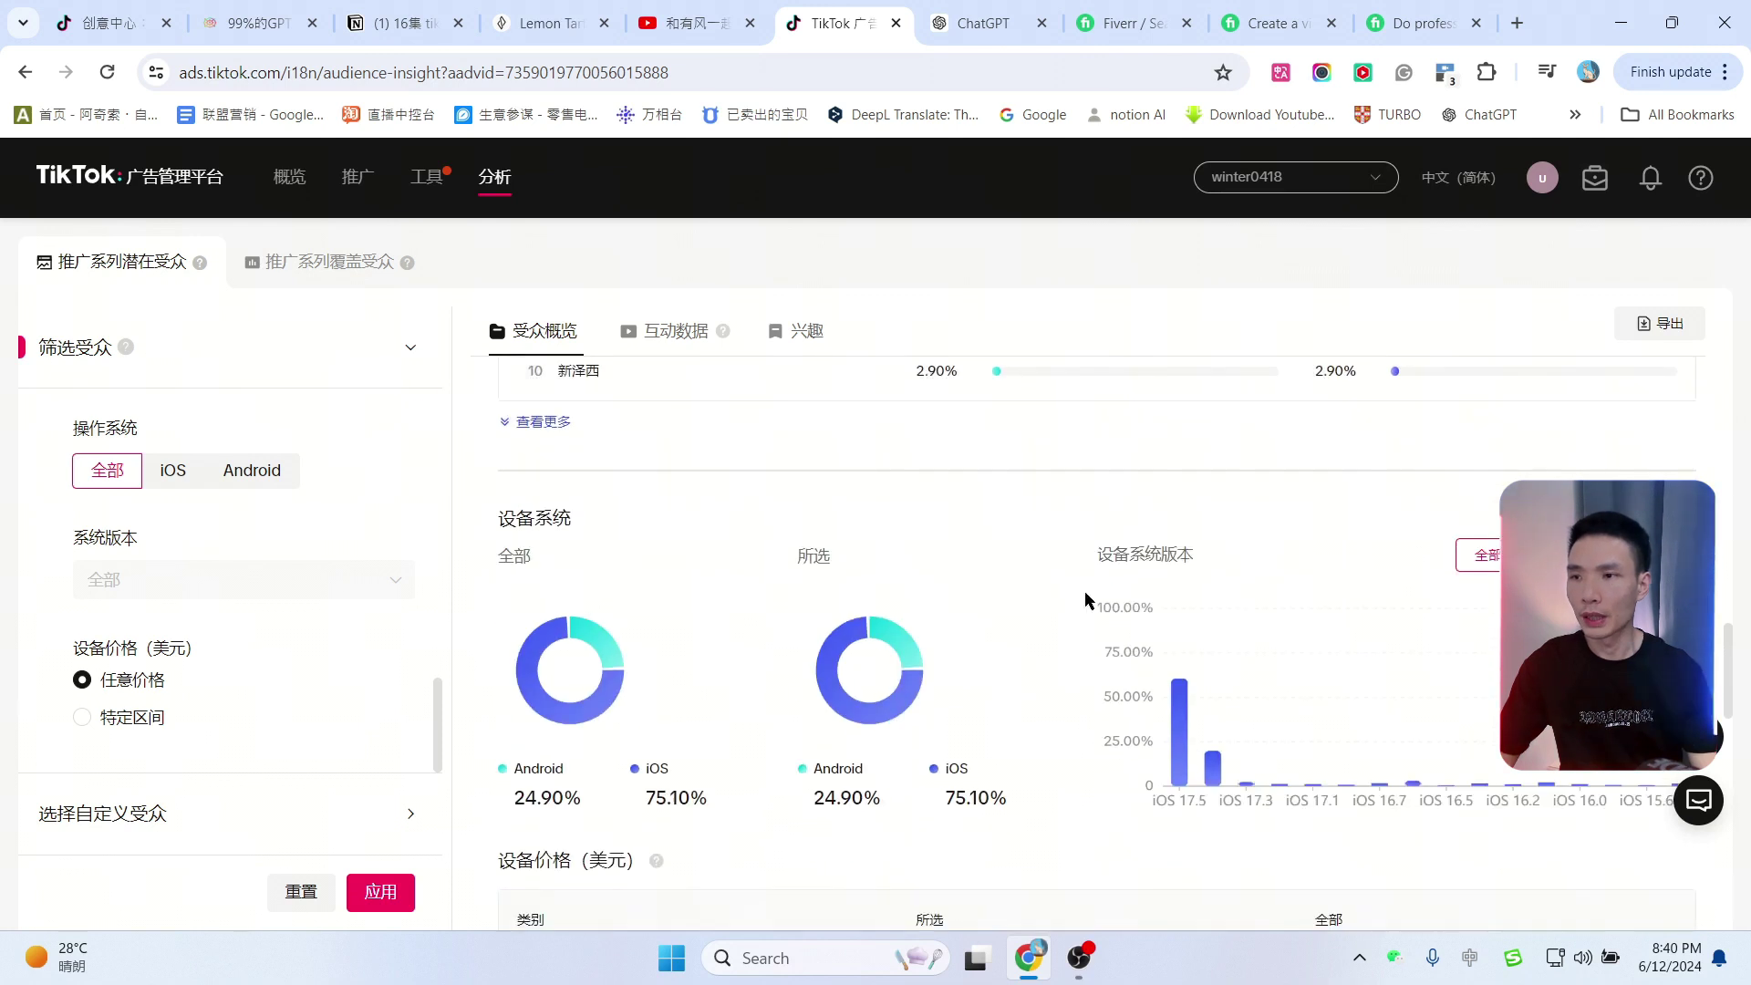
pyautogui.scroll(1, 1241, 661)
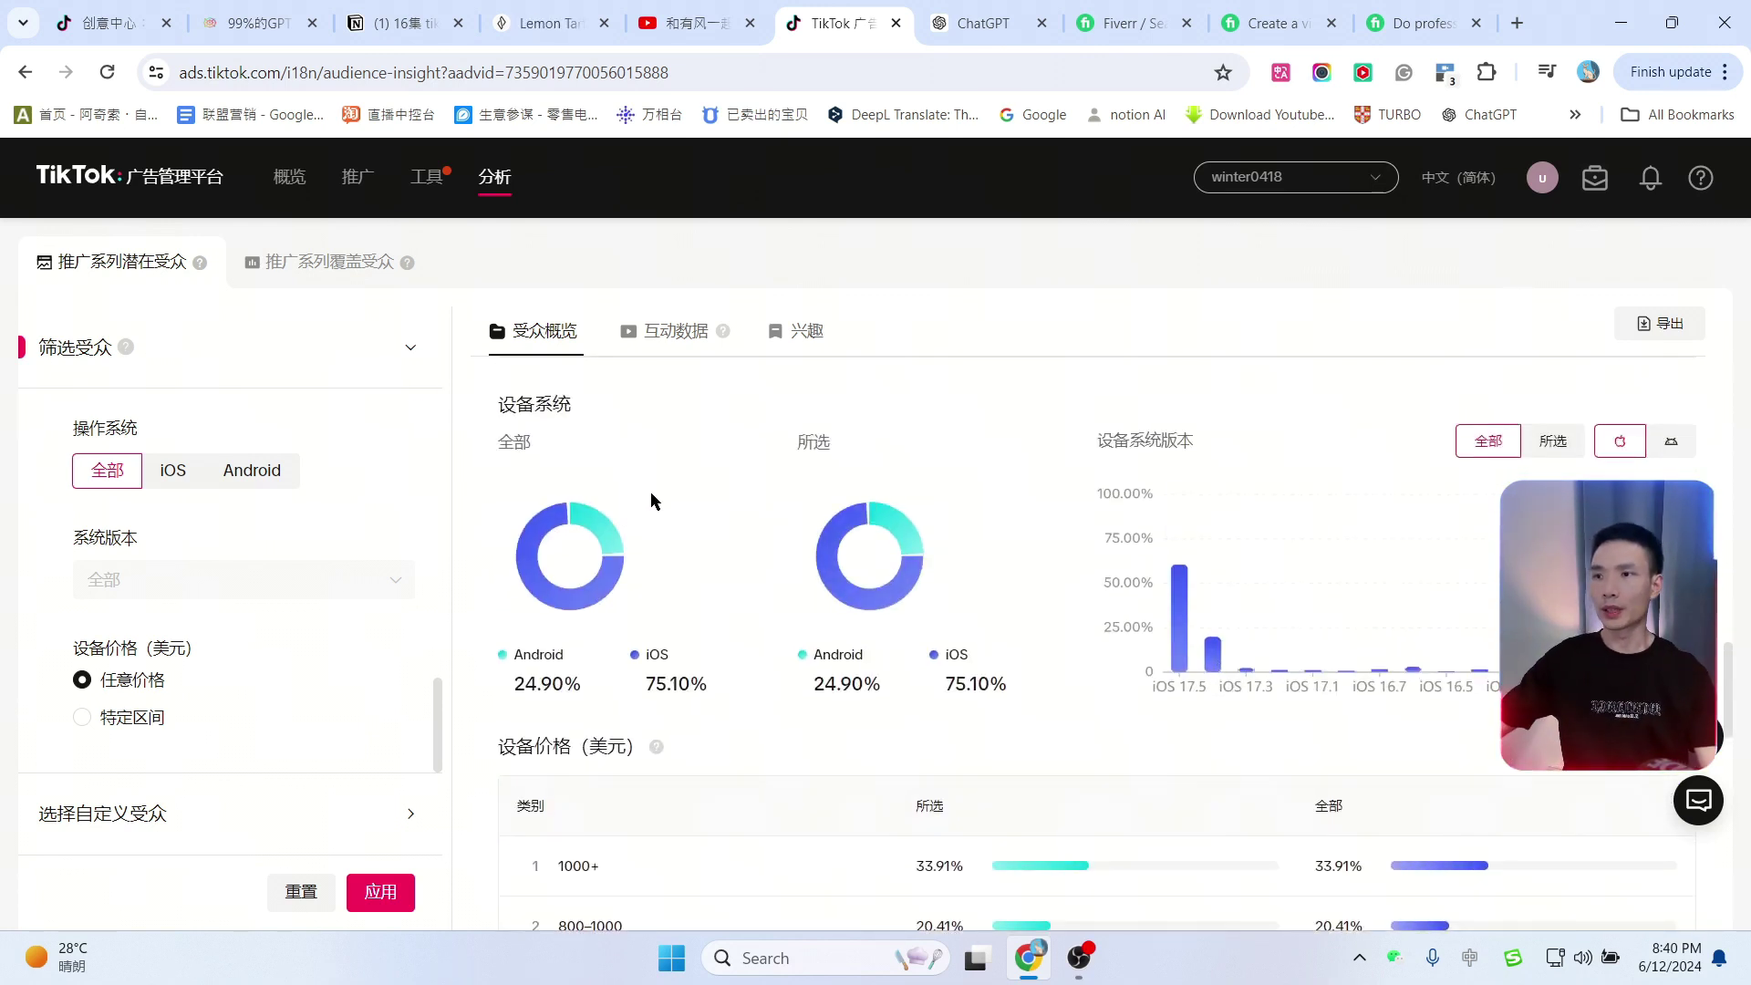
pyautogui.scroll(-3, 1195, 625)
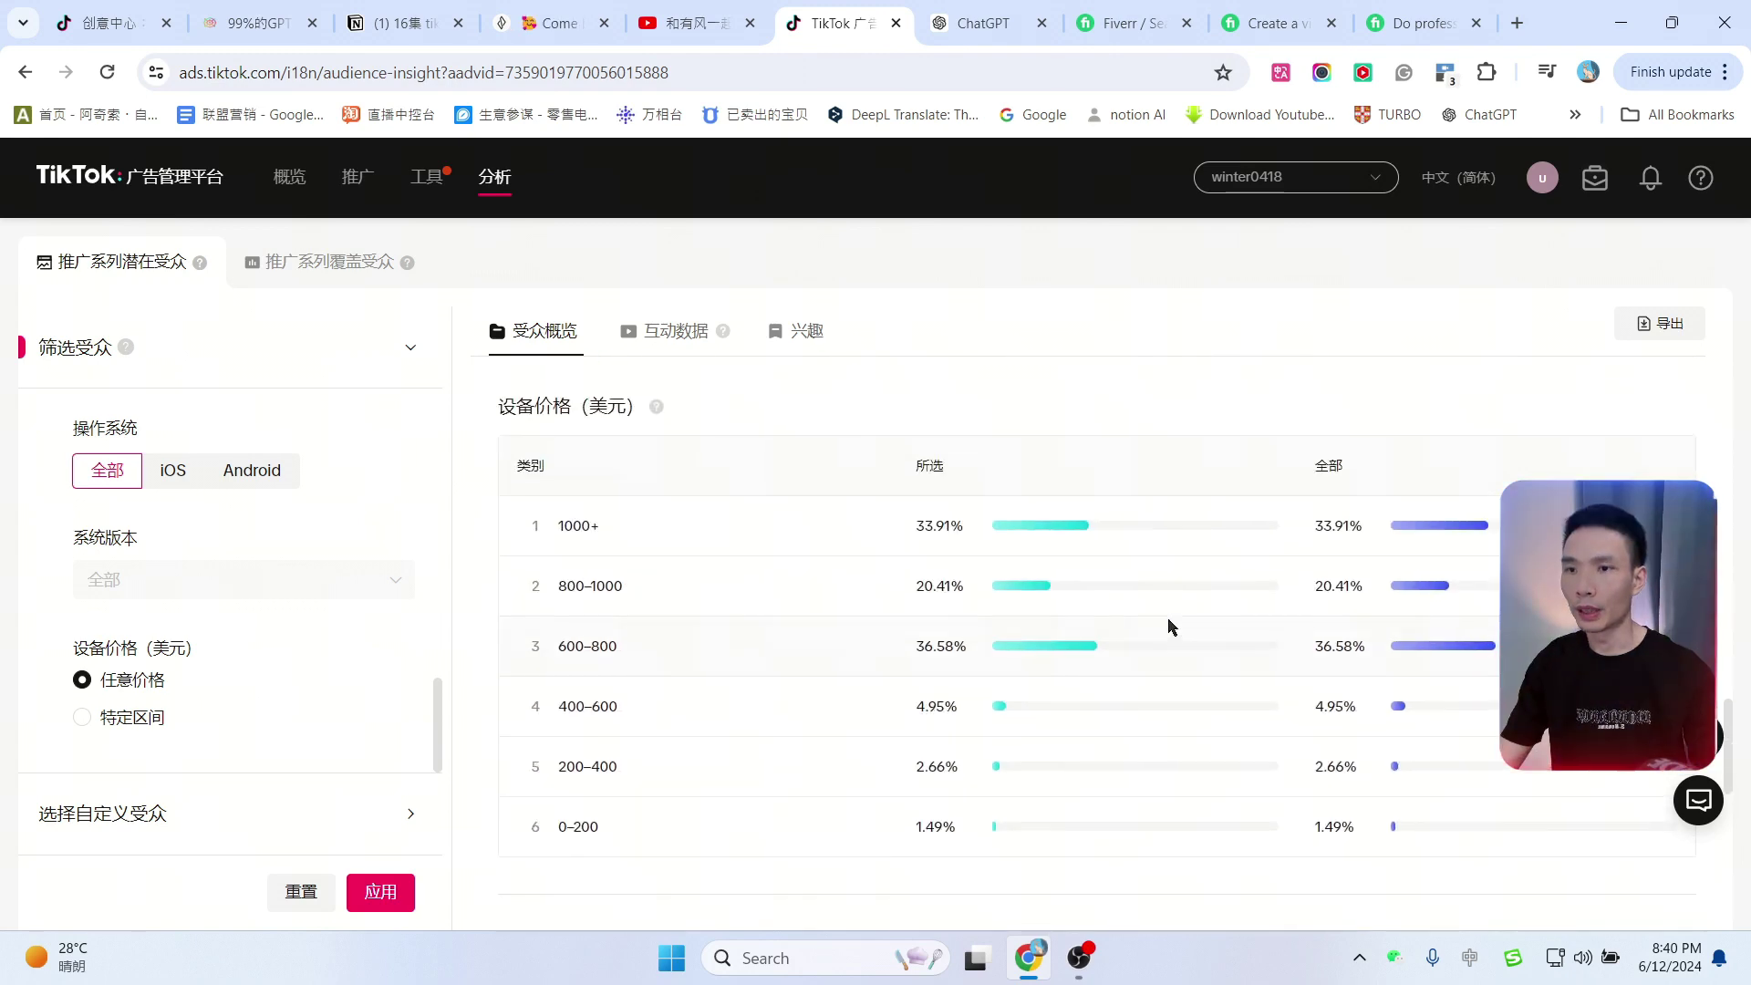
pyautogui.scroll(2, 1169, 627)
pyautogui.scroll(-5, 1168, 616)
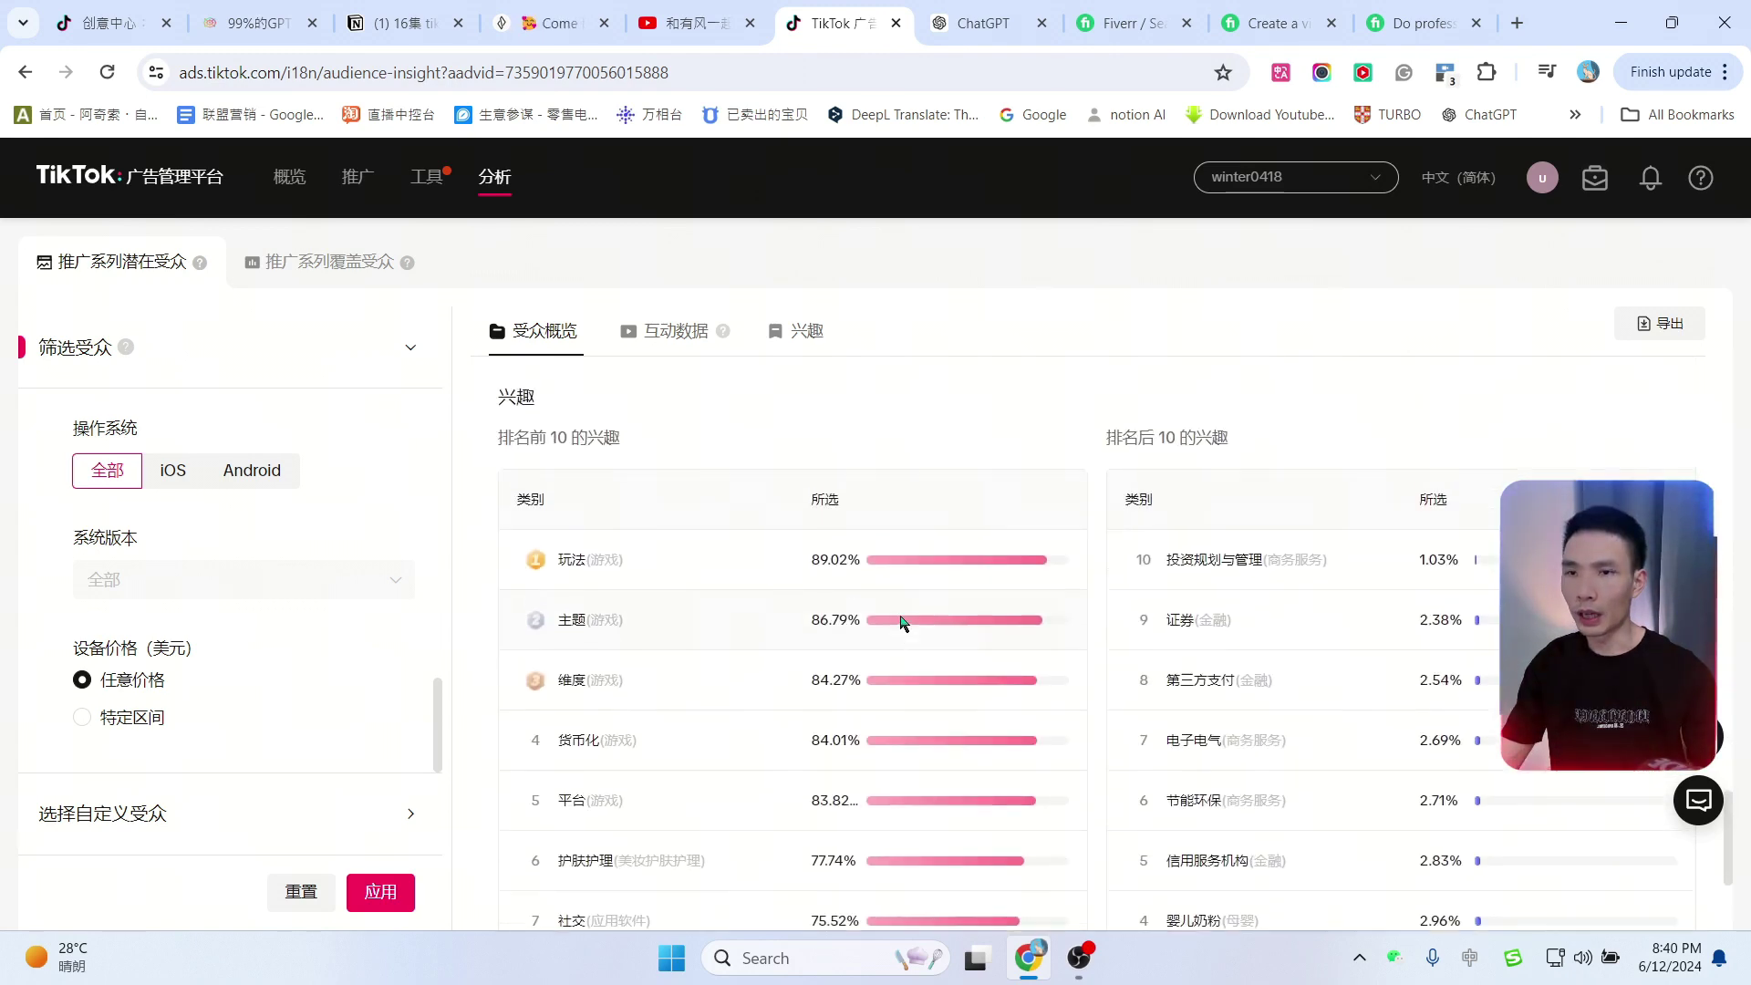
pyautogui.scroll(-4, 1186, 686)
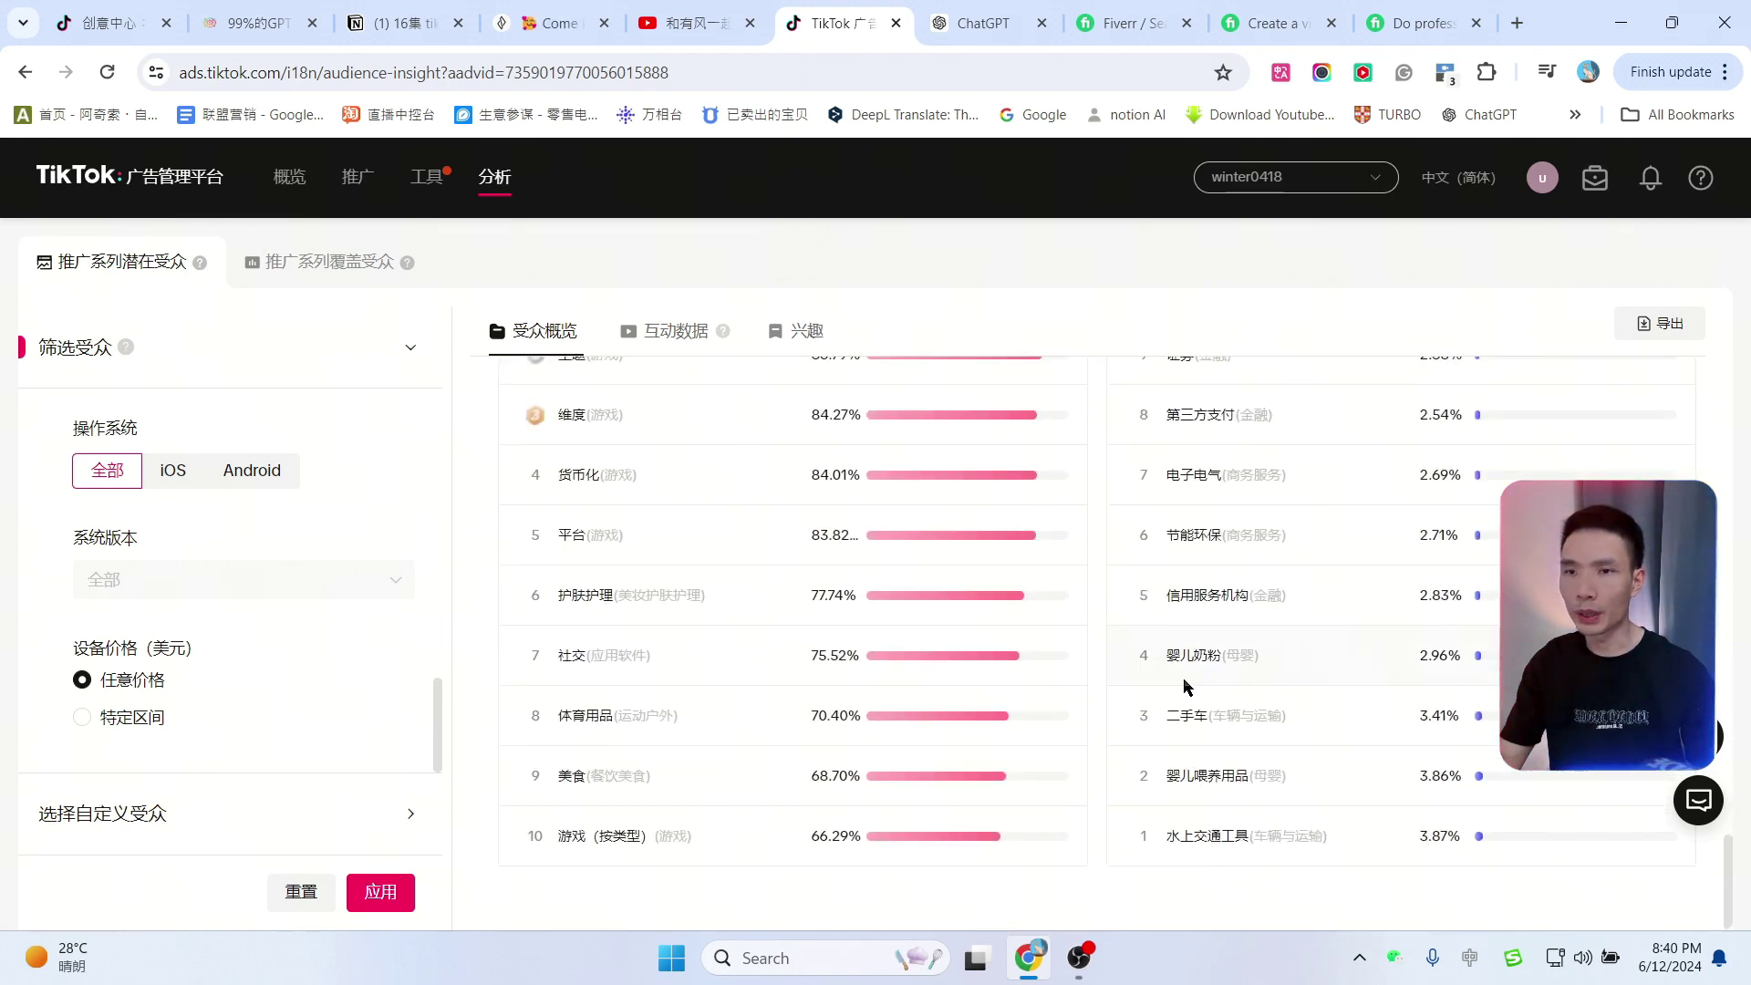
pyautogui.scroll(10, 1187, 685)
# Step: Open the creative cases page, clear the Taiwan region filter and look through the available regions without choosing one
pyautogui.moveTo(494, 176)
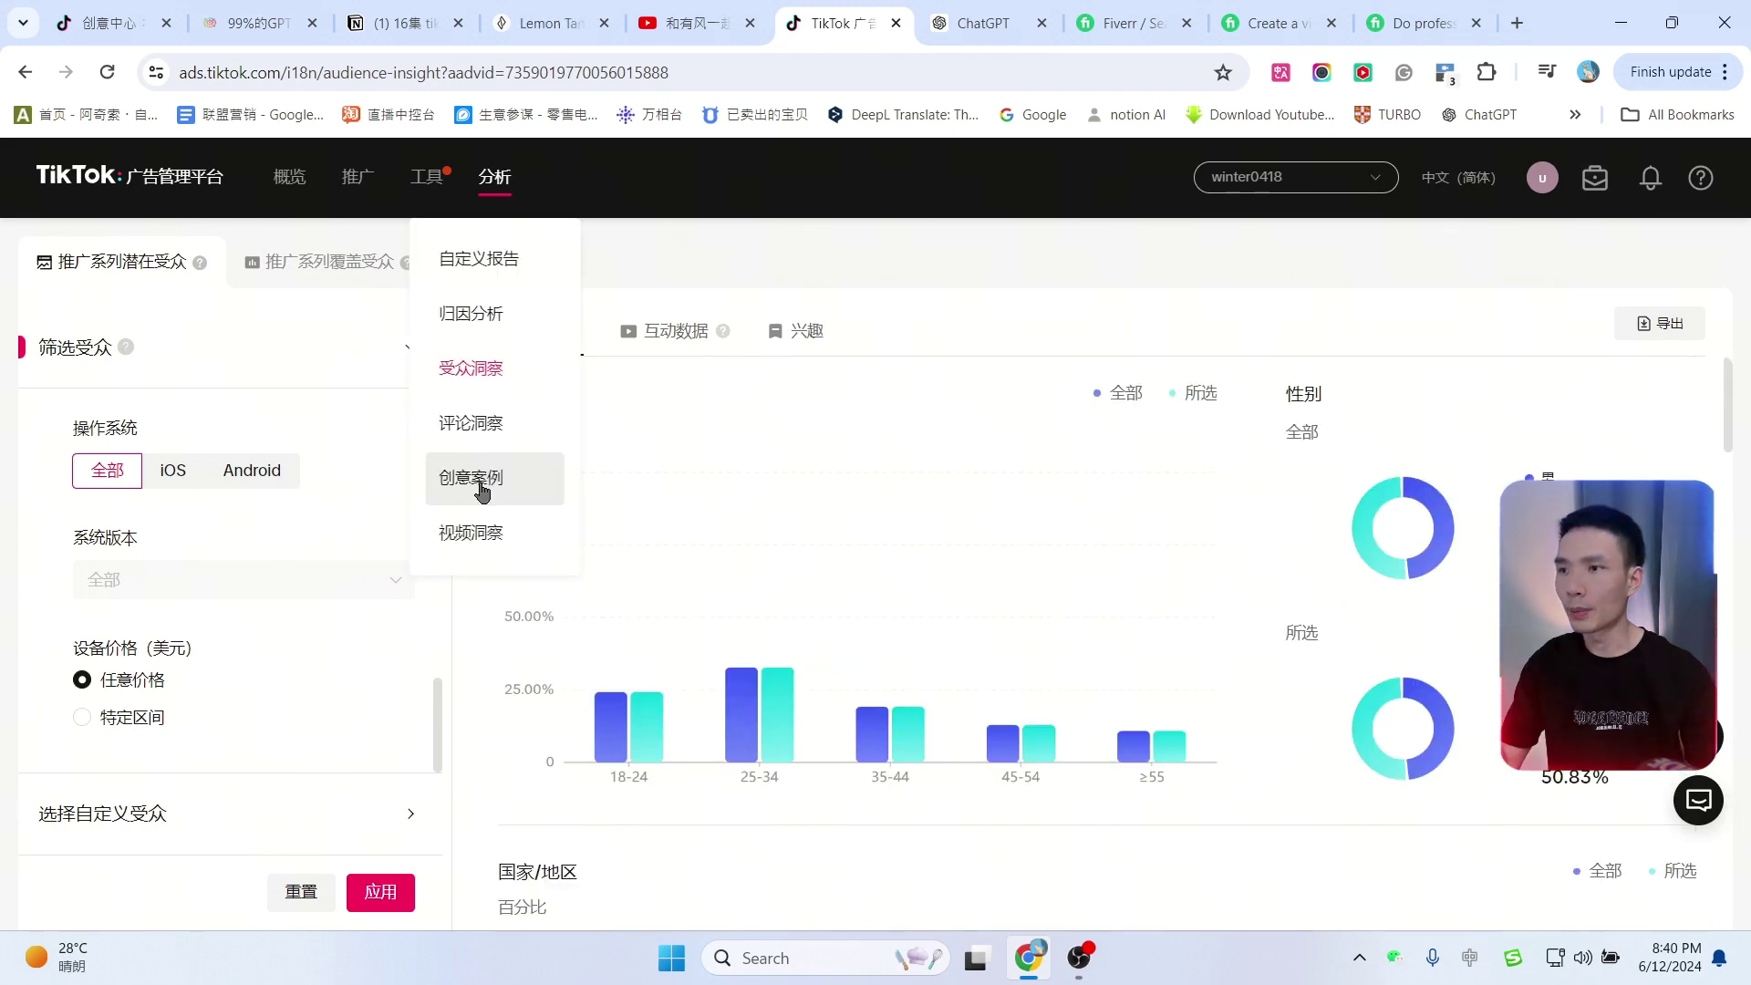
pyautogui.click(481, 491)
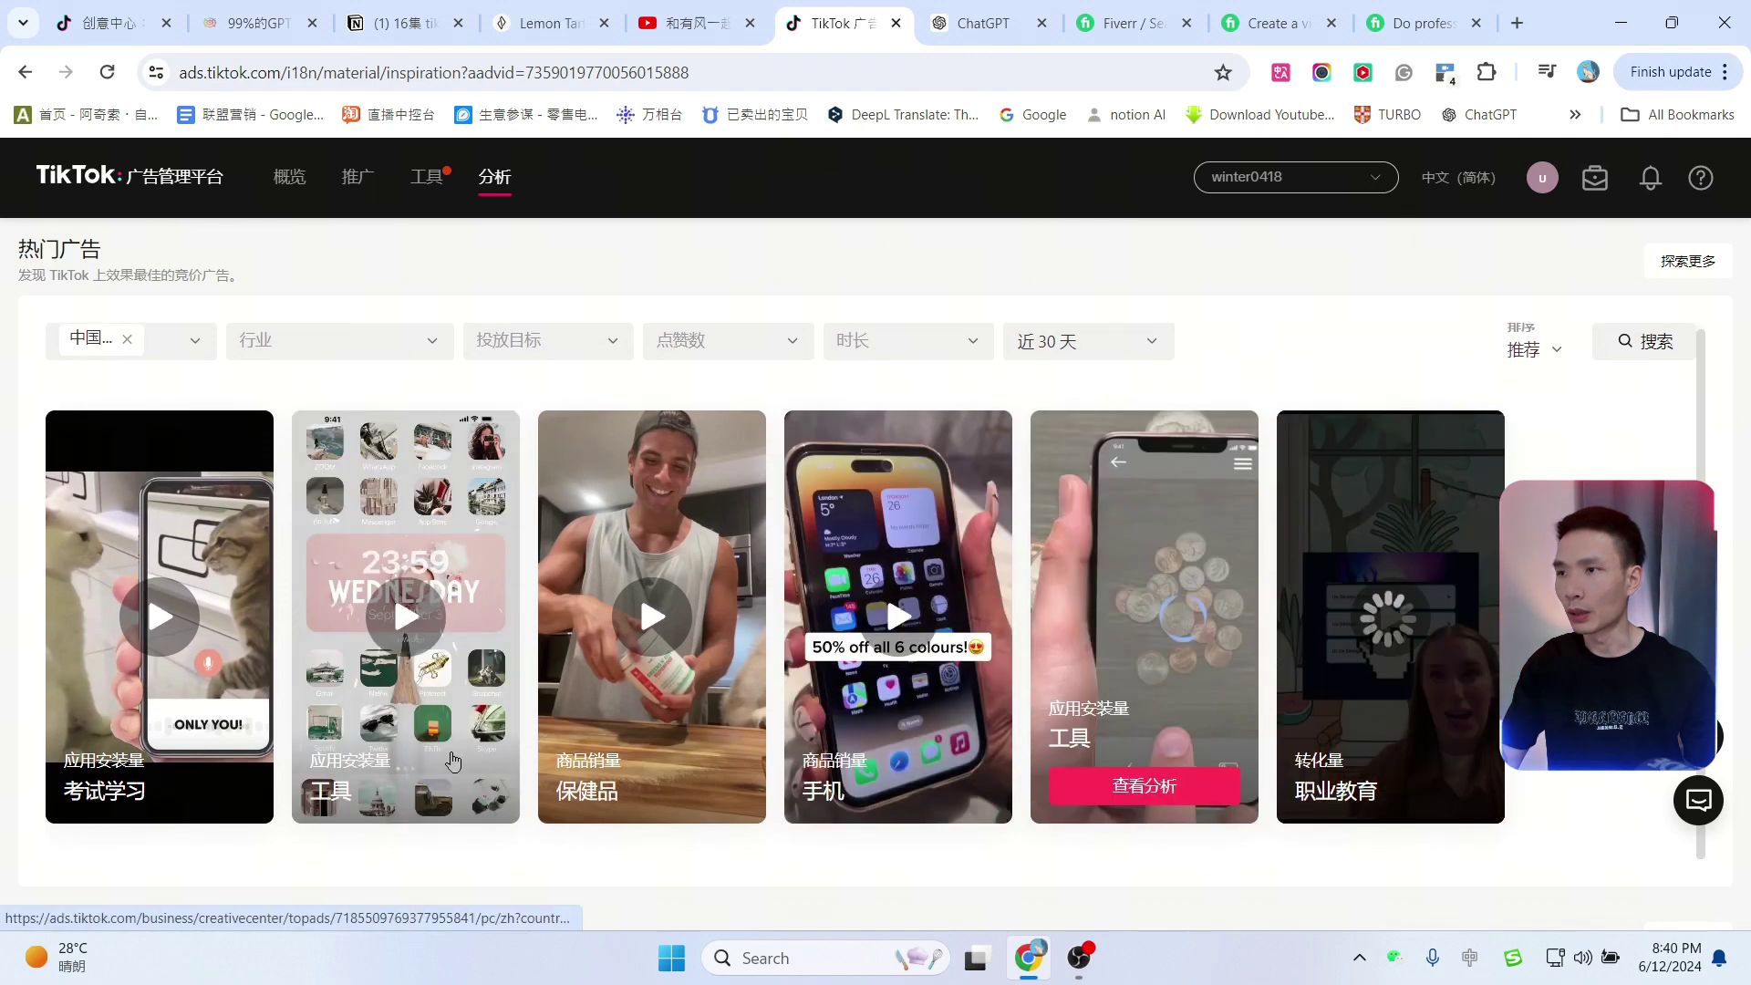
pyautogui.click(194, 342)
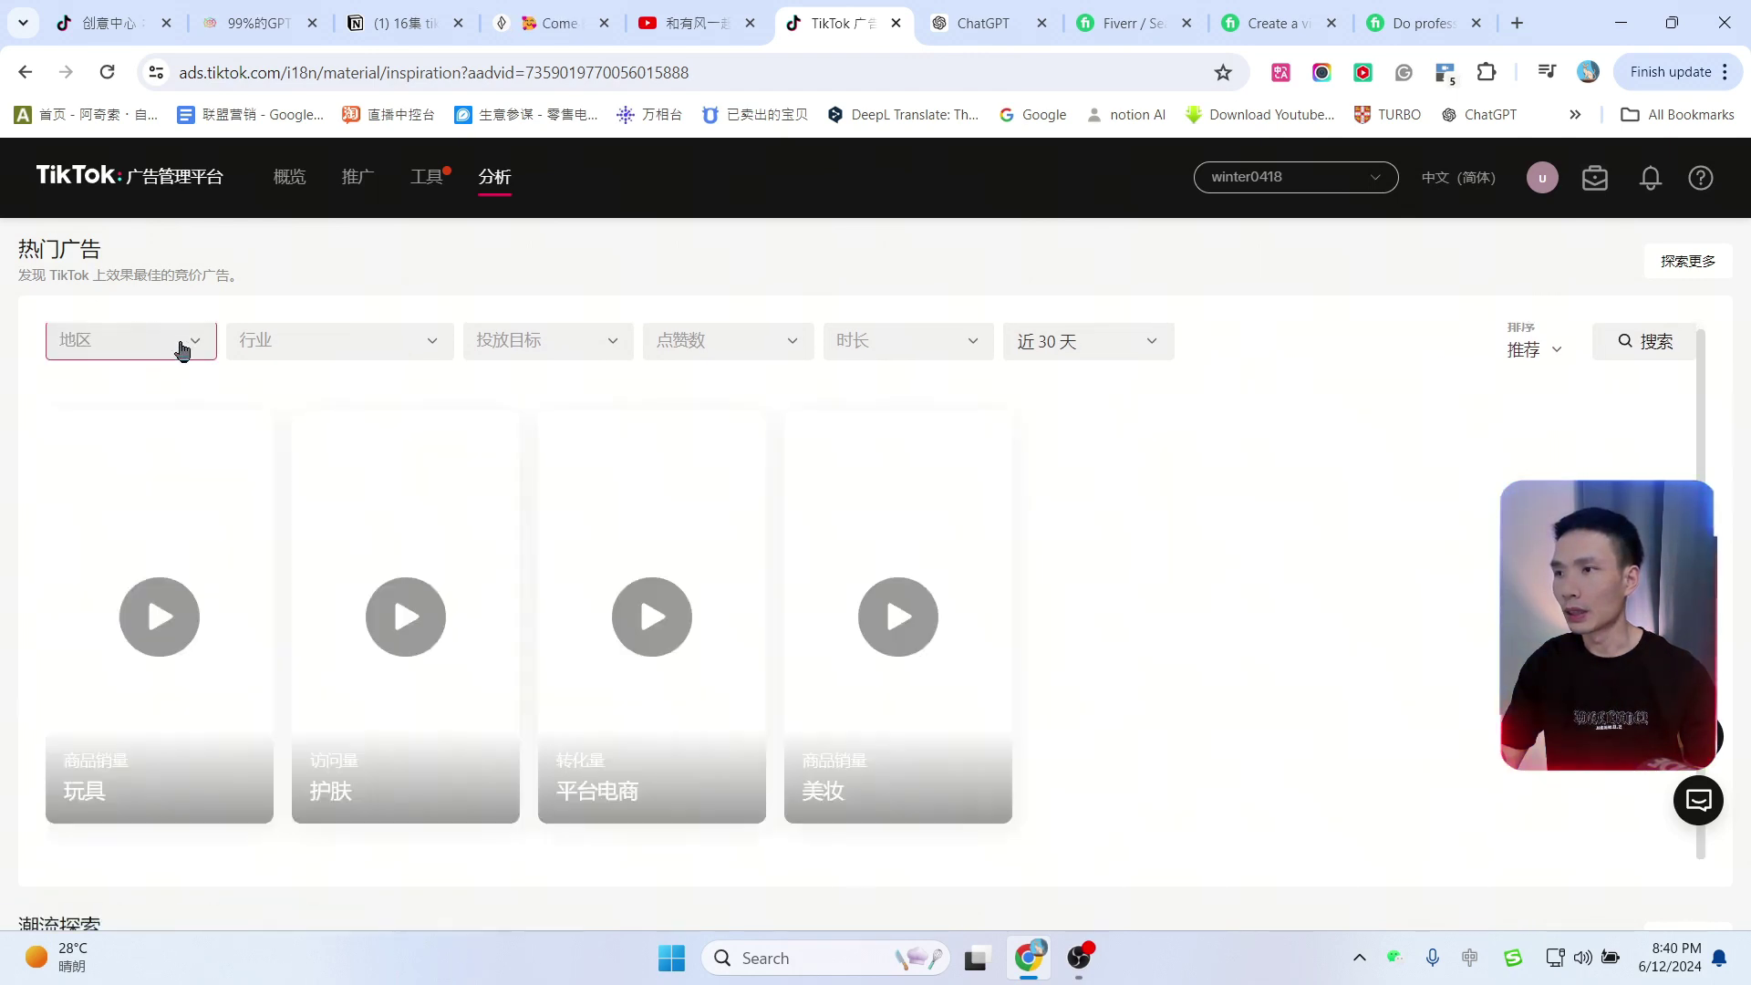
pyautogui.click(194, 345)
pyautogui.scroll(-5, 148, 473)
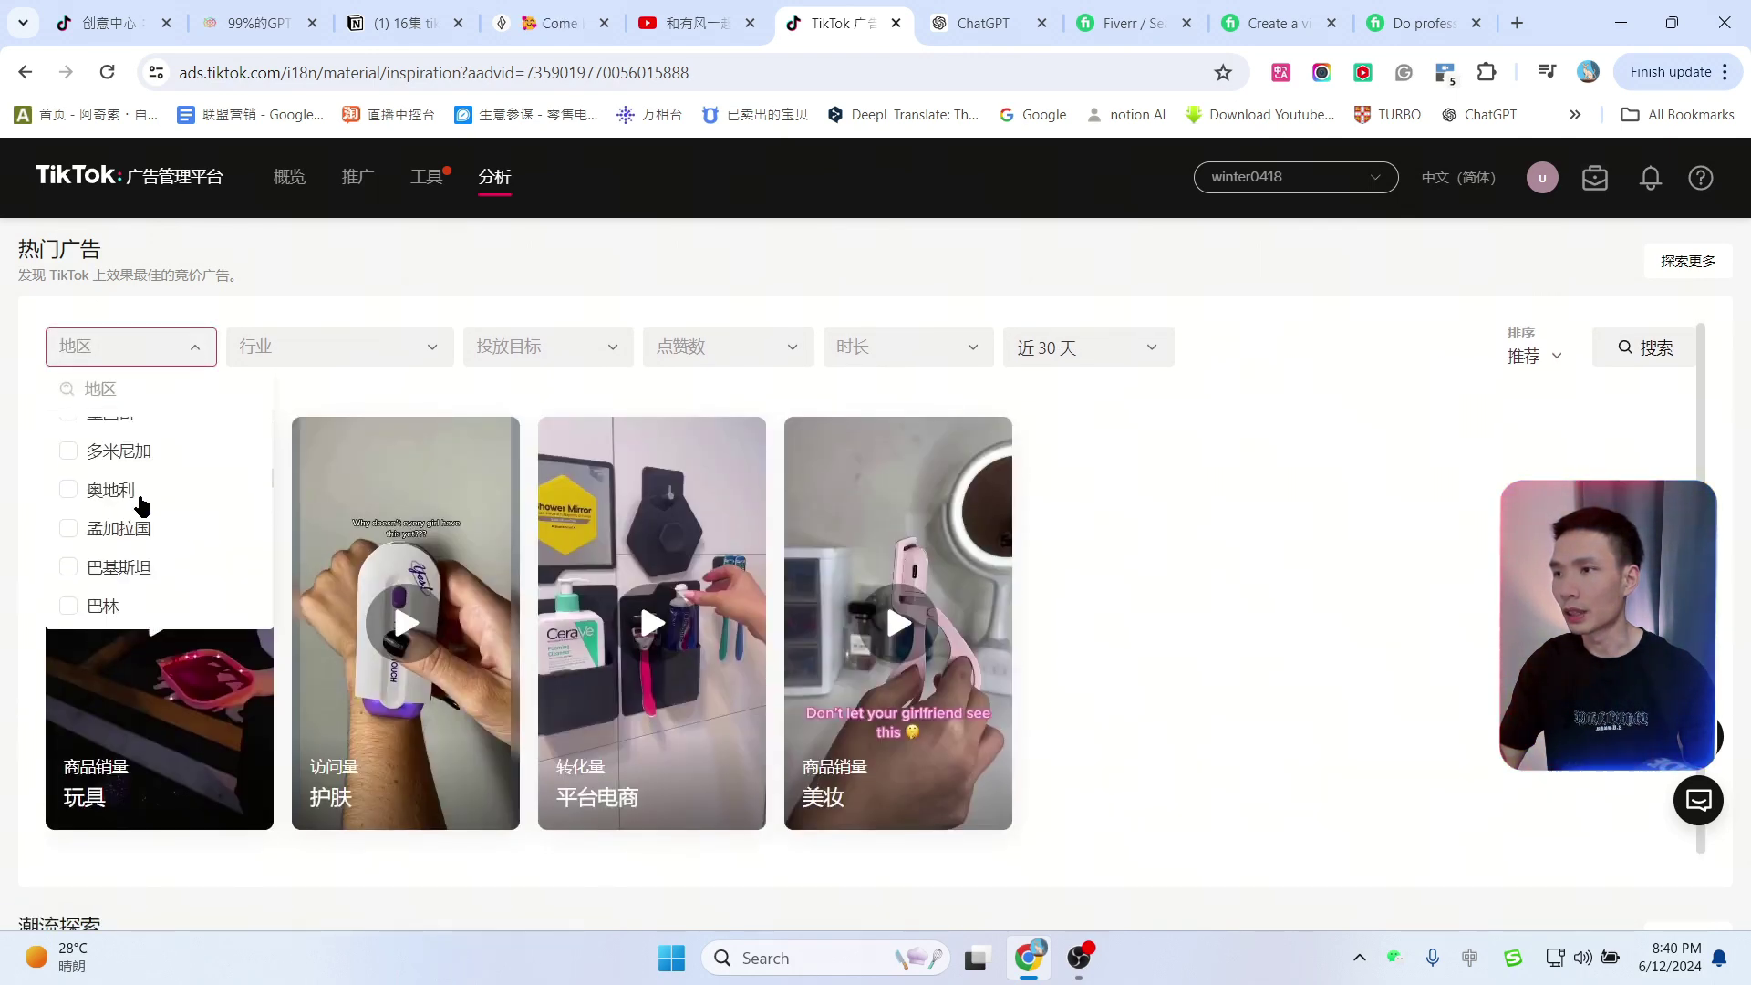
pyautogui.scroll(-5, 144, 547)
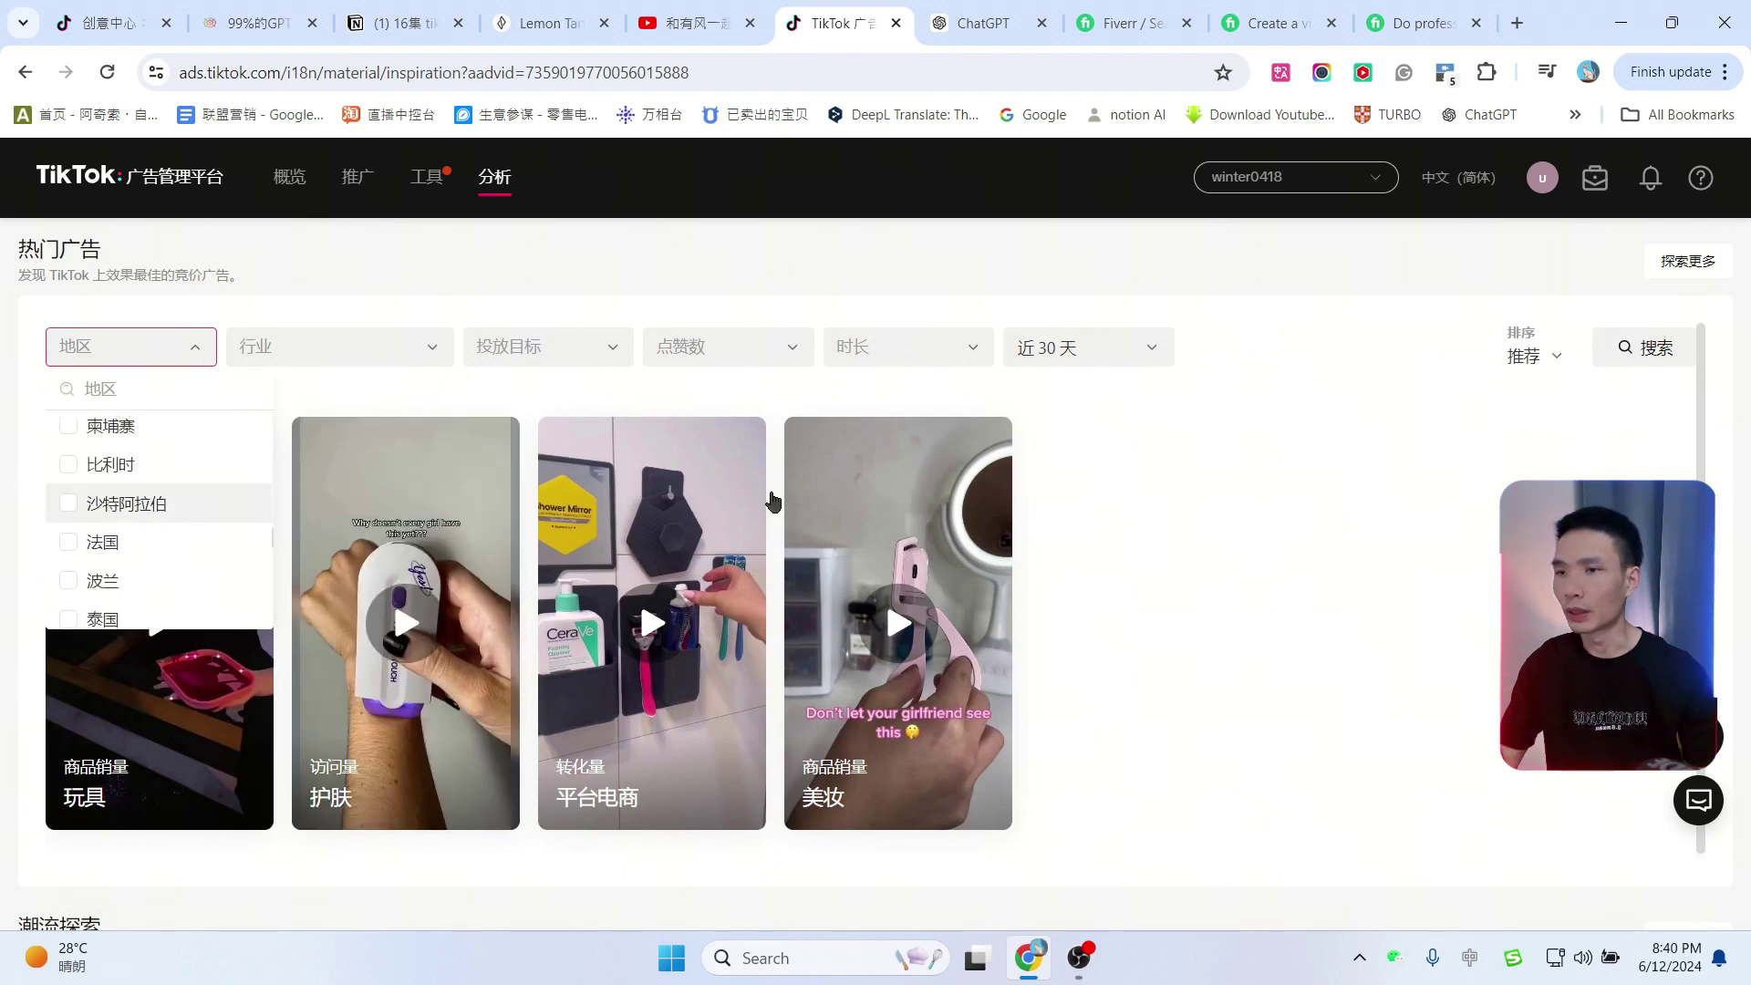
pyautogui.click(1427, 591)
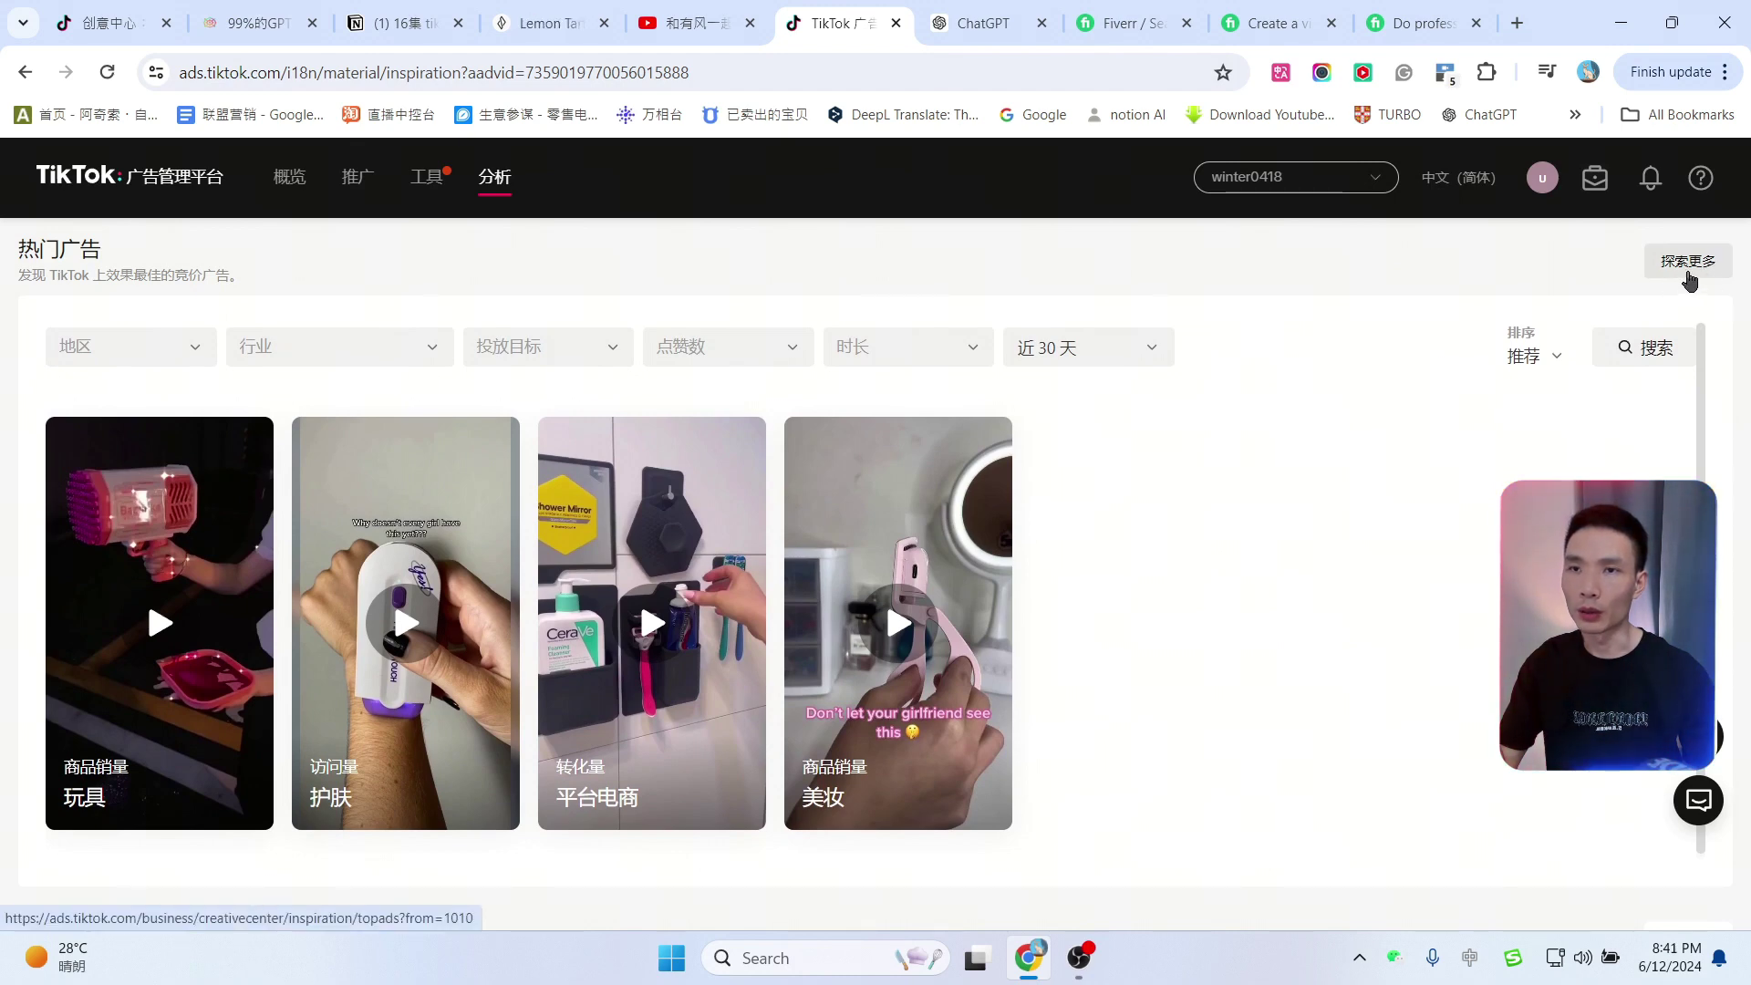
# Step: Open the full top ads (热门广告) page in TikTok's Creative Center from the creative cases page
pyautogui.click(1688, 270)
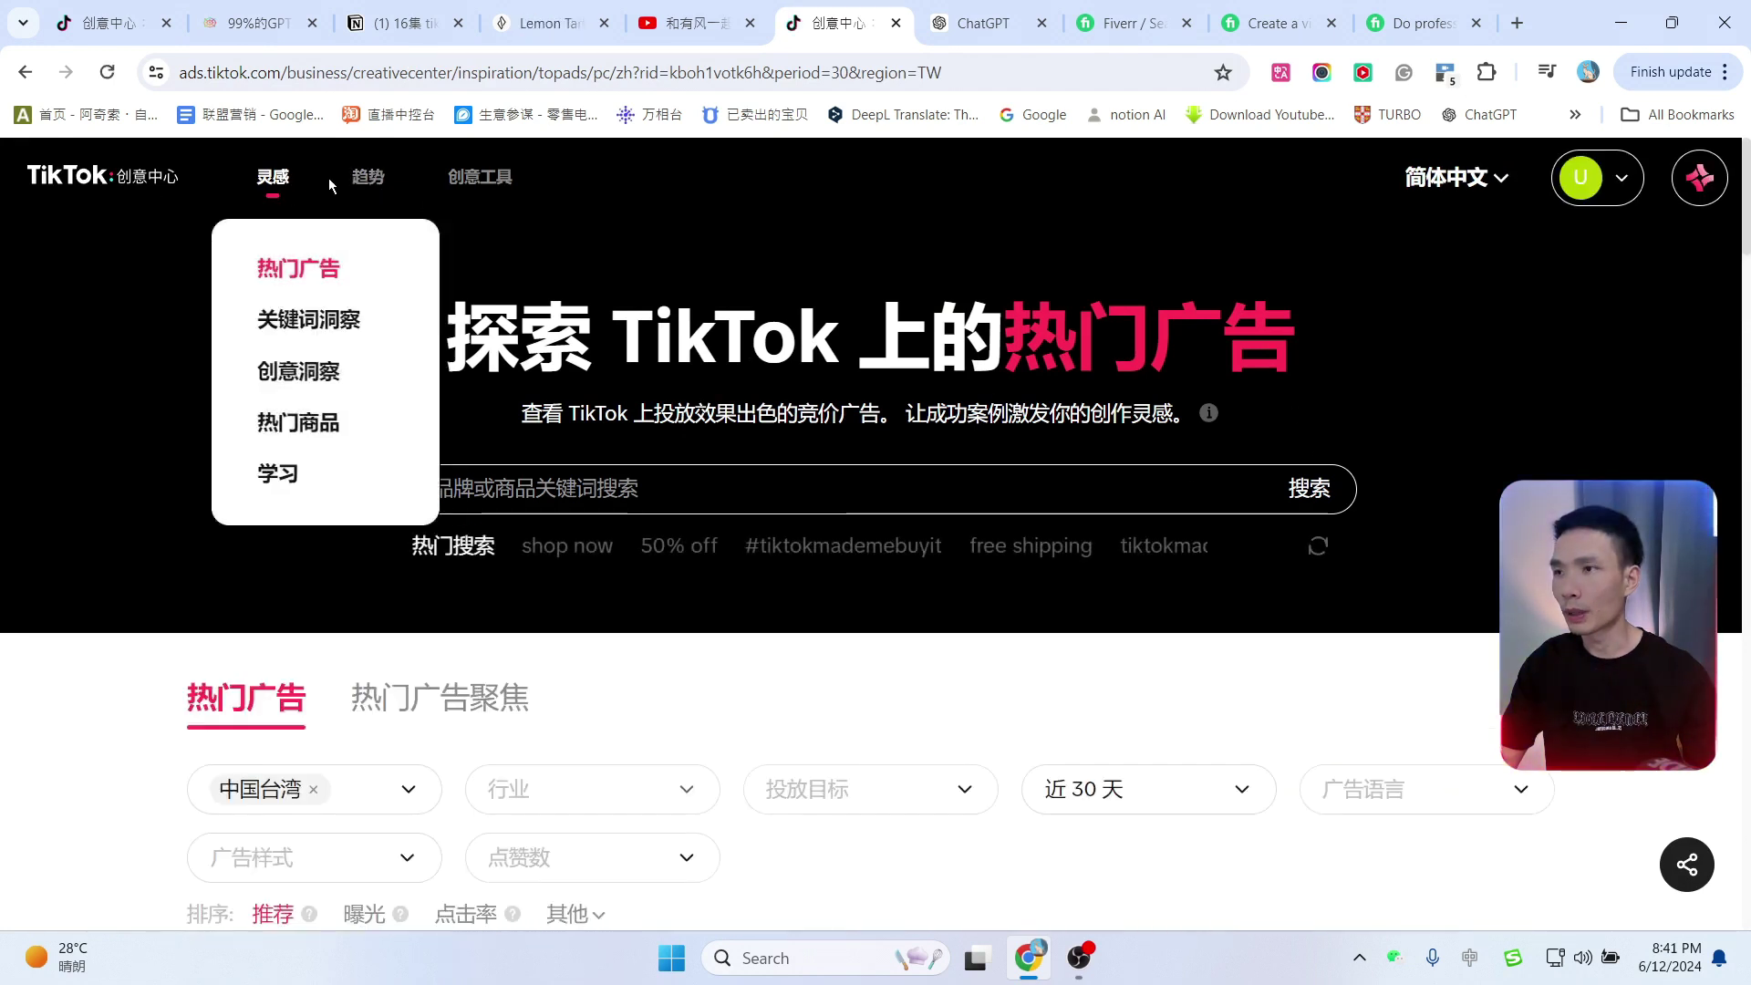
pyautogui.moveTo(374, 190)
pyautogui.moveTo(272, 192)
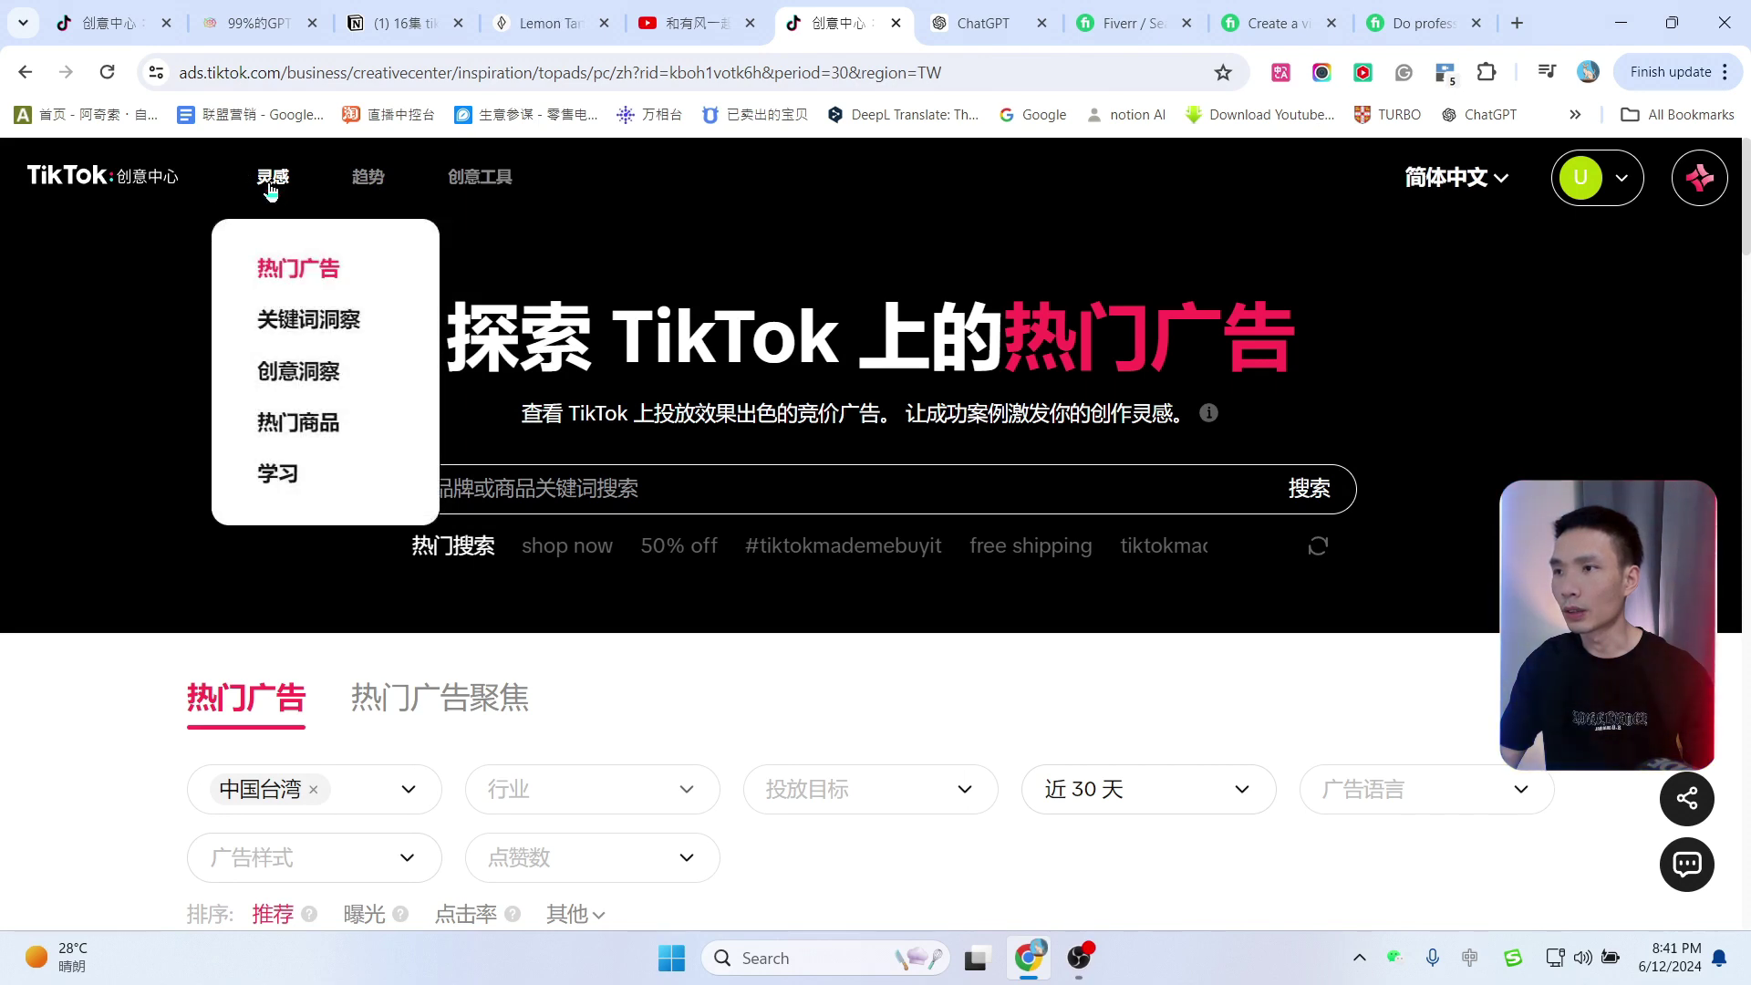
pyautogui.click(305, 274)
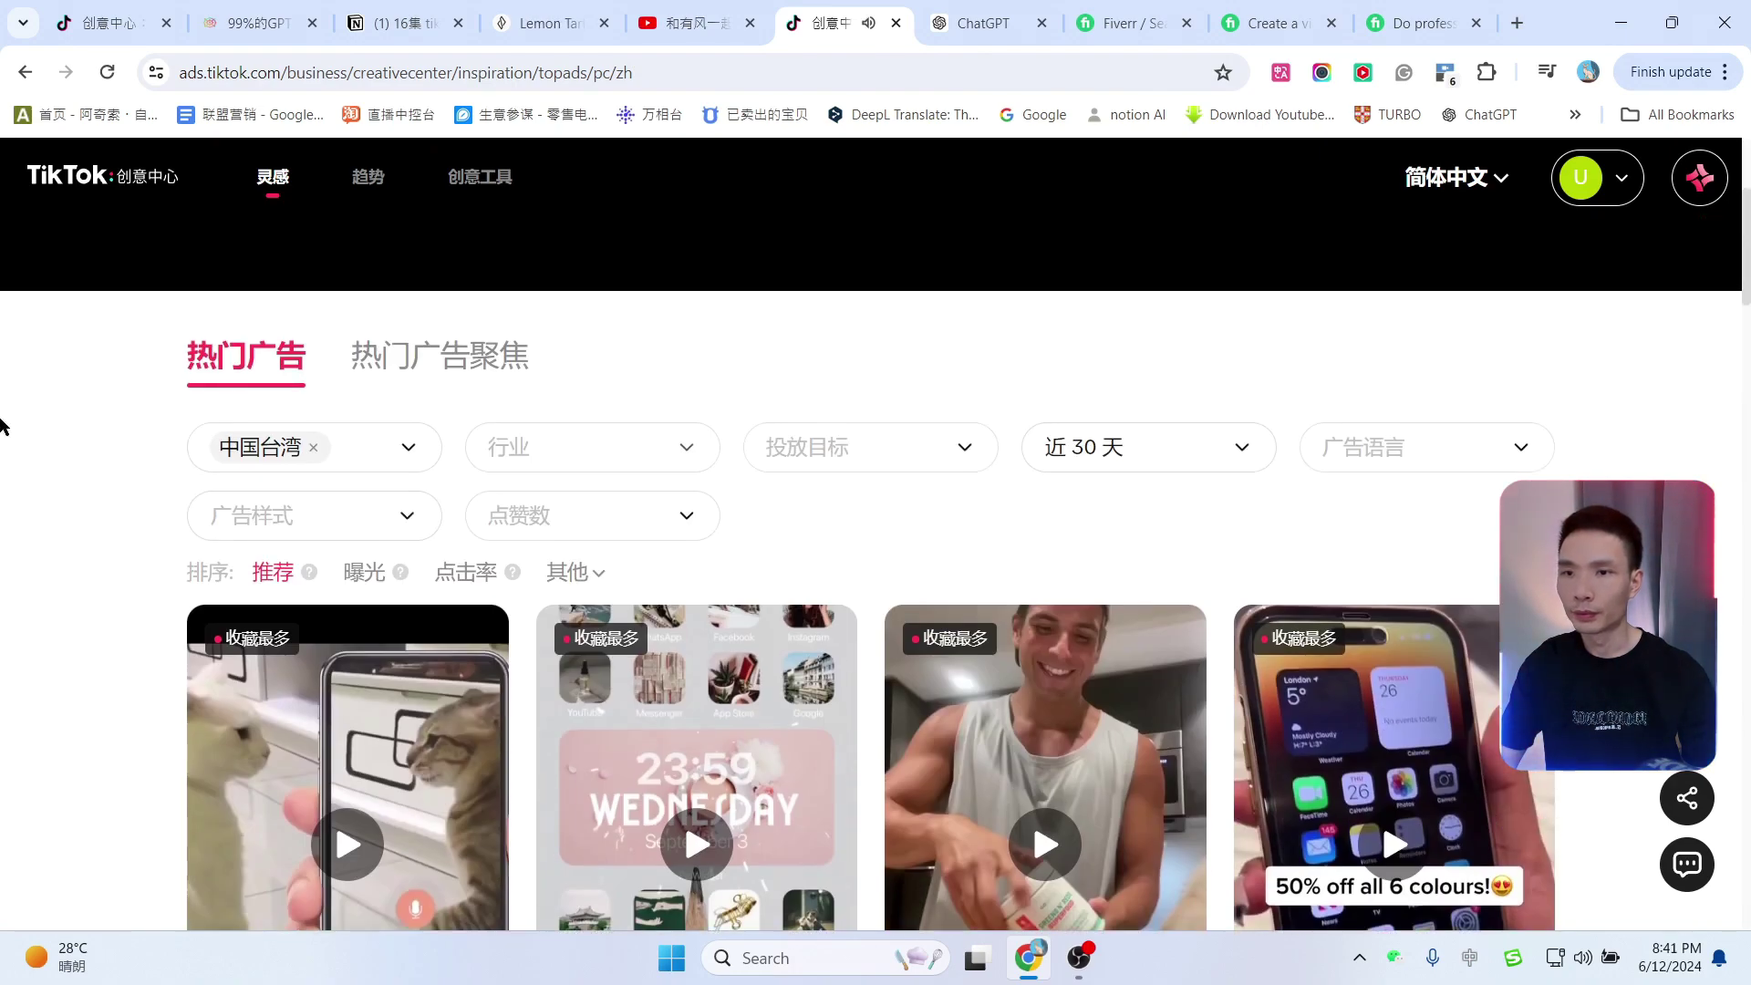
# Step: Look through the top ads for the Taiwan region, including their likes, click-through rankings and budget levels
pyautogui.scroll(-4, 2, 474)
pyautogui.scroll(-12, 2, 497)
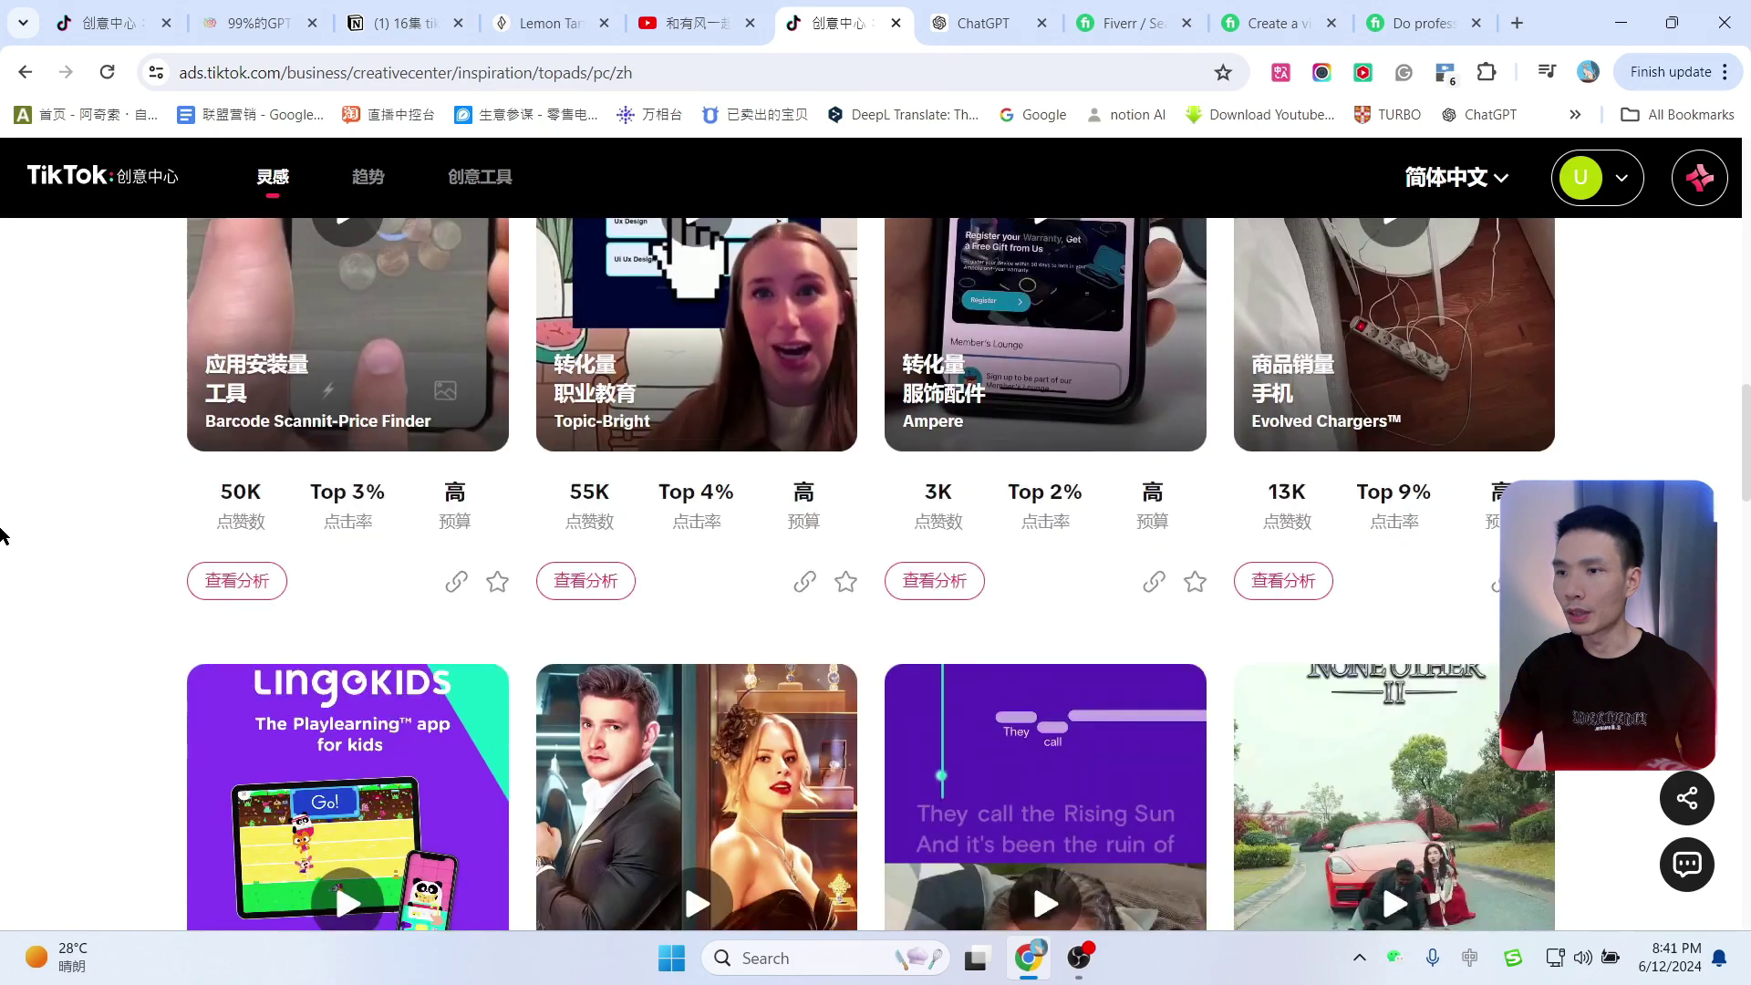
pyautogui.scroll(-5, 3, 547)
pyautogui.scroll(15, 1719, 484)
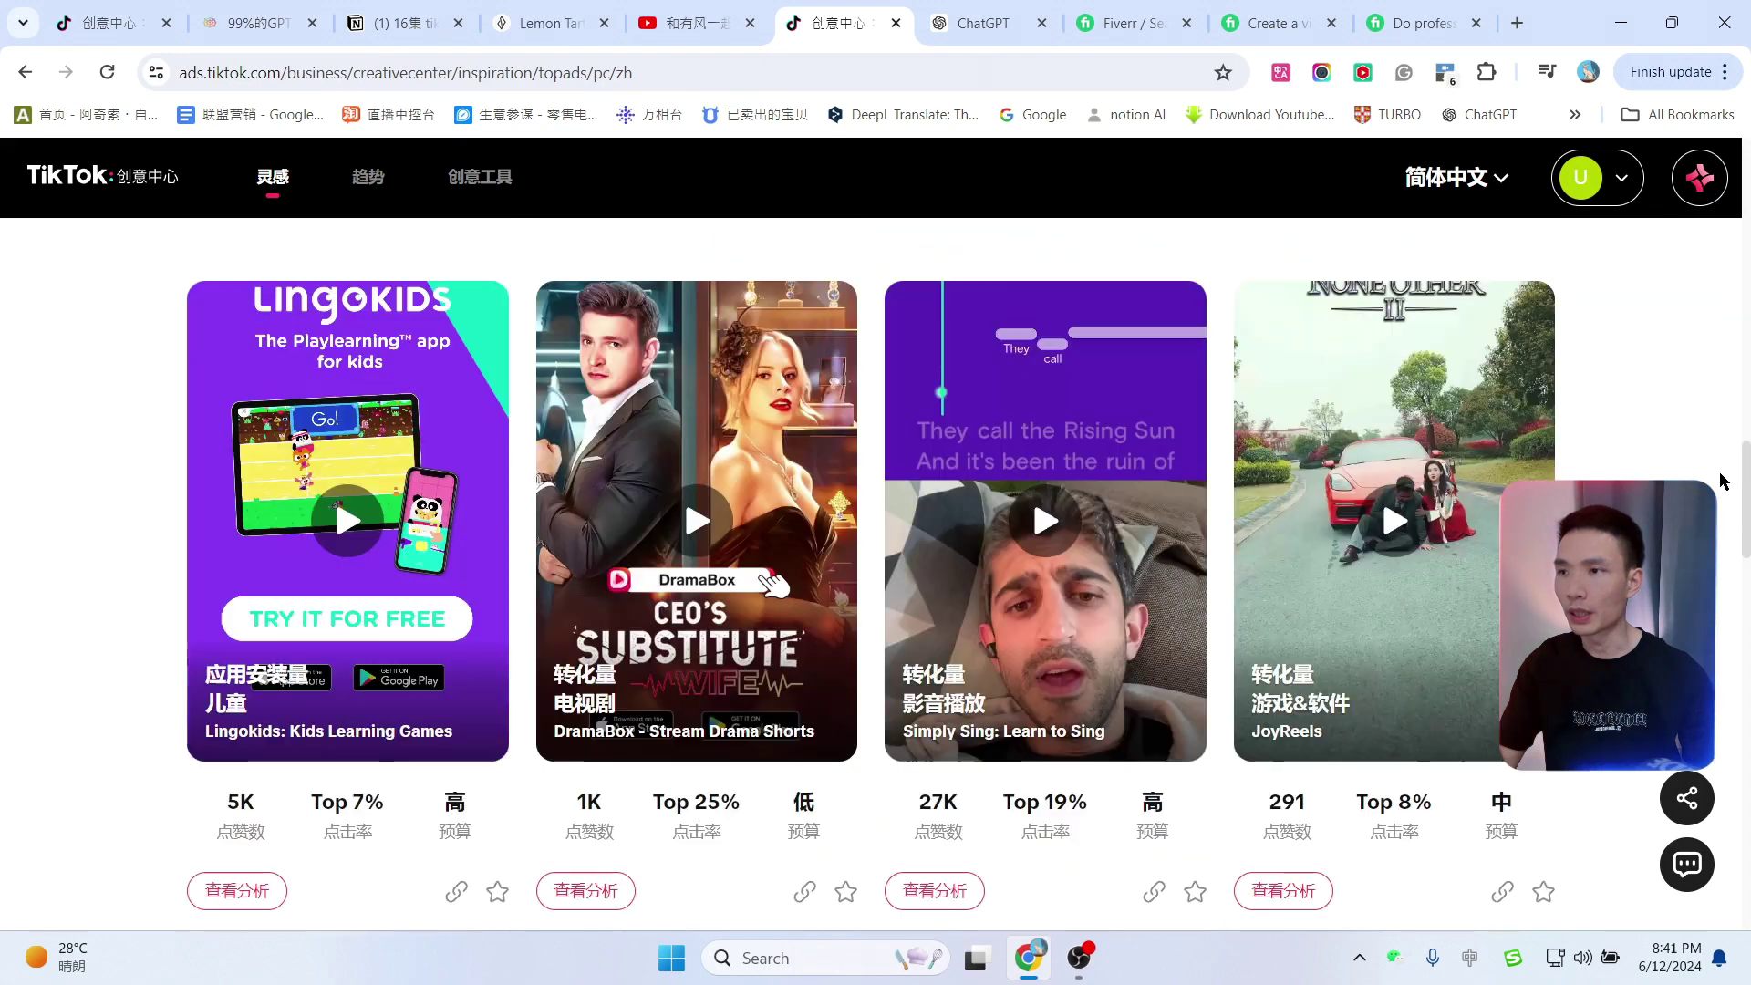
pyautogui.scroll(15, 684, 725)
pyautogui.scroll(-1, 602, 566)
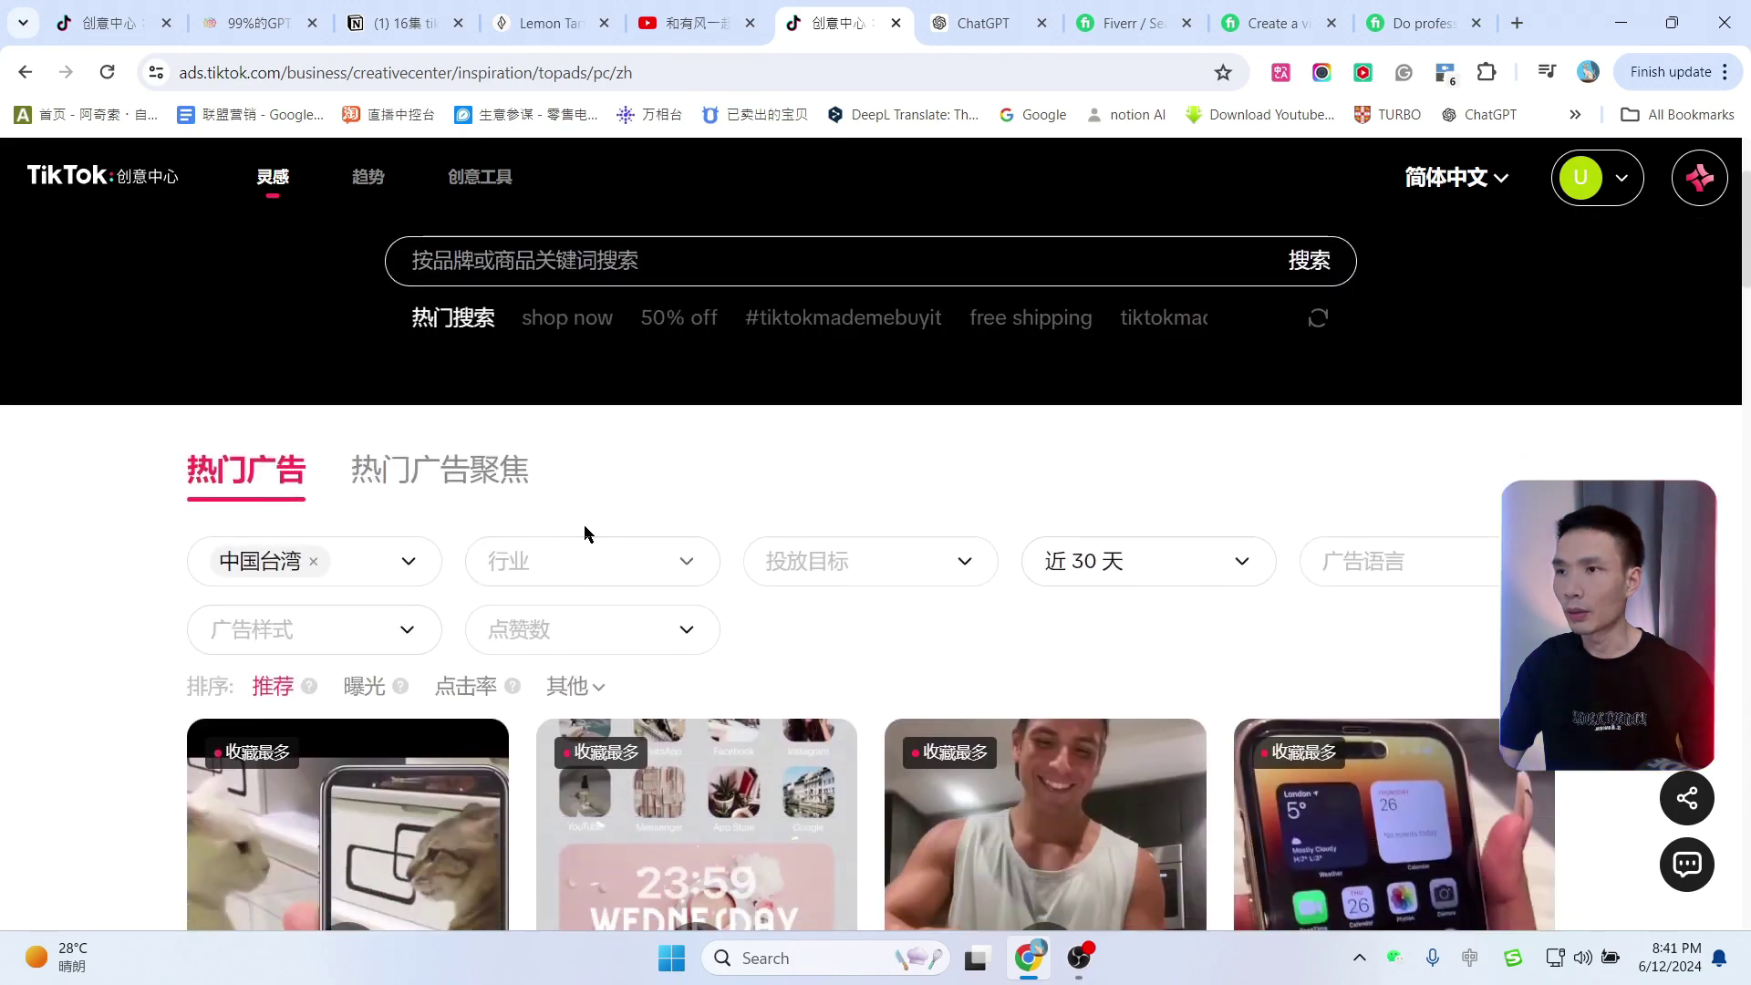
# Step: Filter the top ads by the home improvement industry (家居家装)
pyautogui.click(575, 566)
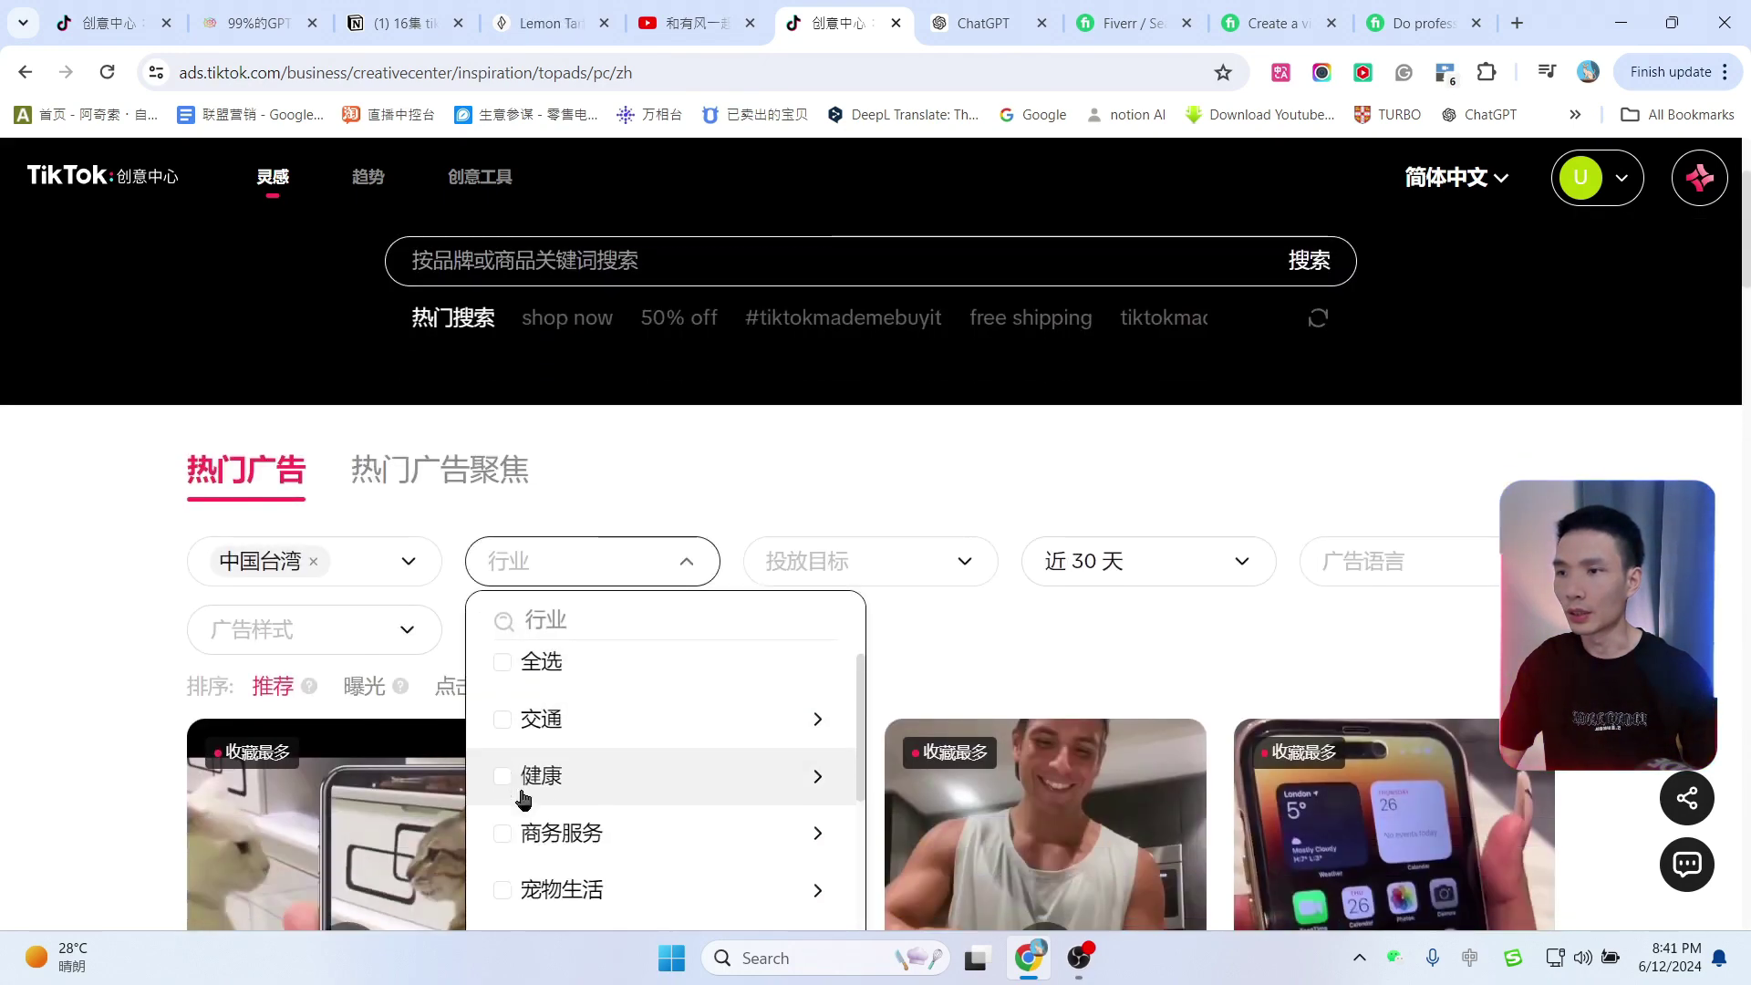
pyautogui.scroll(-1, 520, 807)
pyautogui.scroll(-1, 520, 815)
pyautogui.click(502, 733)
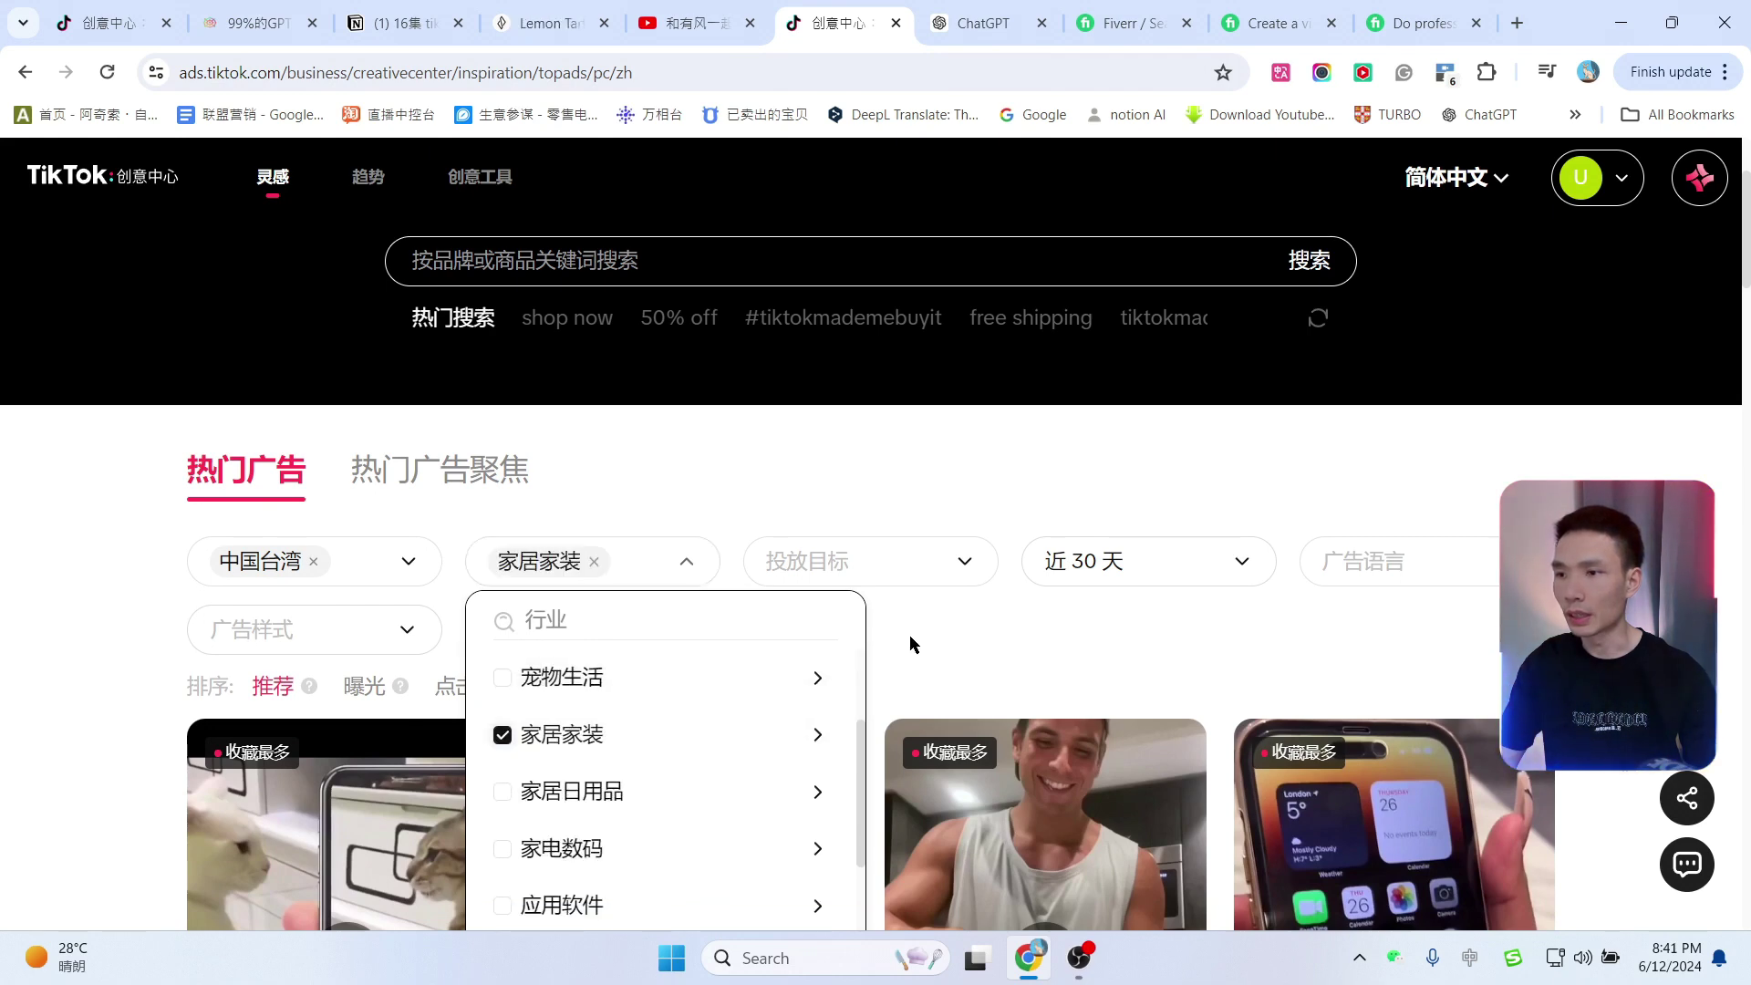
pyautogui.click(974, 635)
# Step: Restrict the top ads to English-language ads and look through the filtered results
pyautogui.click(1431, 570)
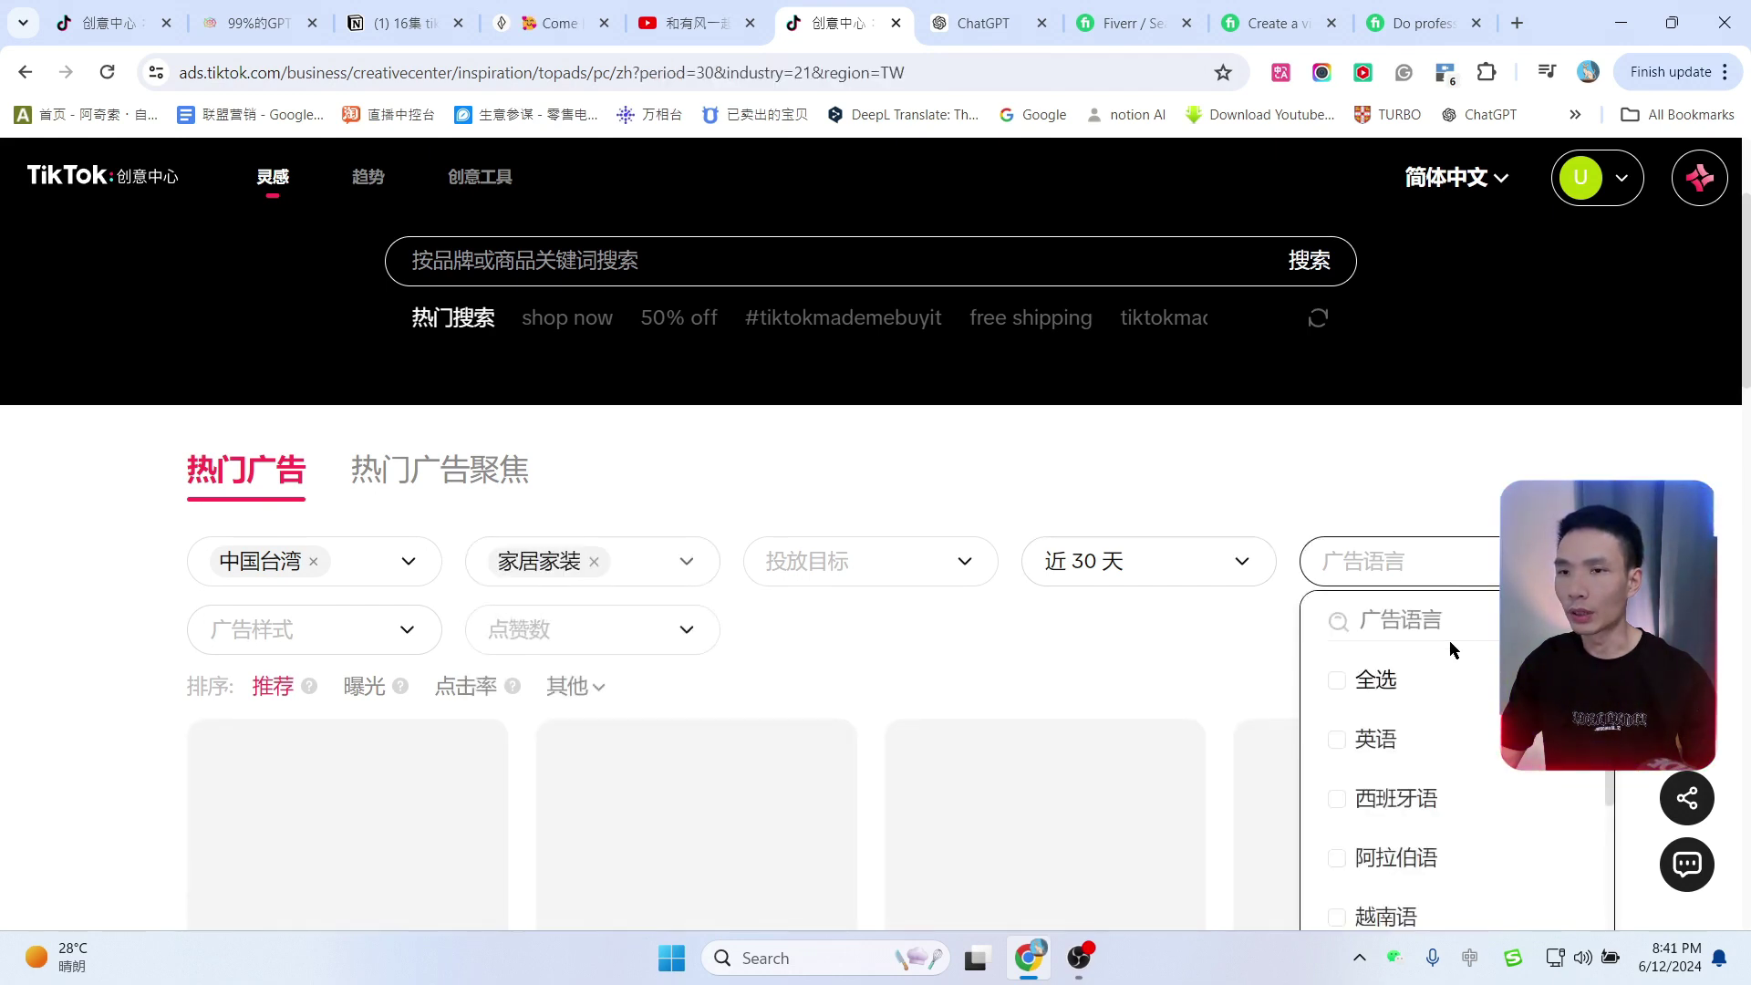
pyautogui.scroll(-1, 1395, 666)
pyautogui.click(1348, 626)
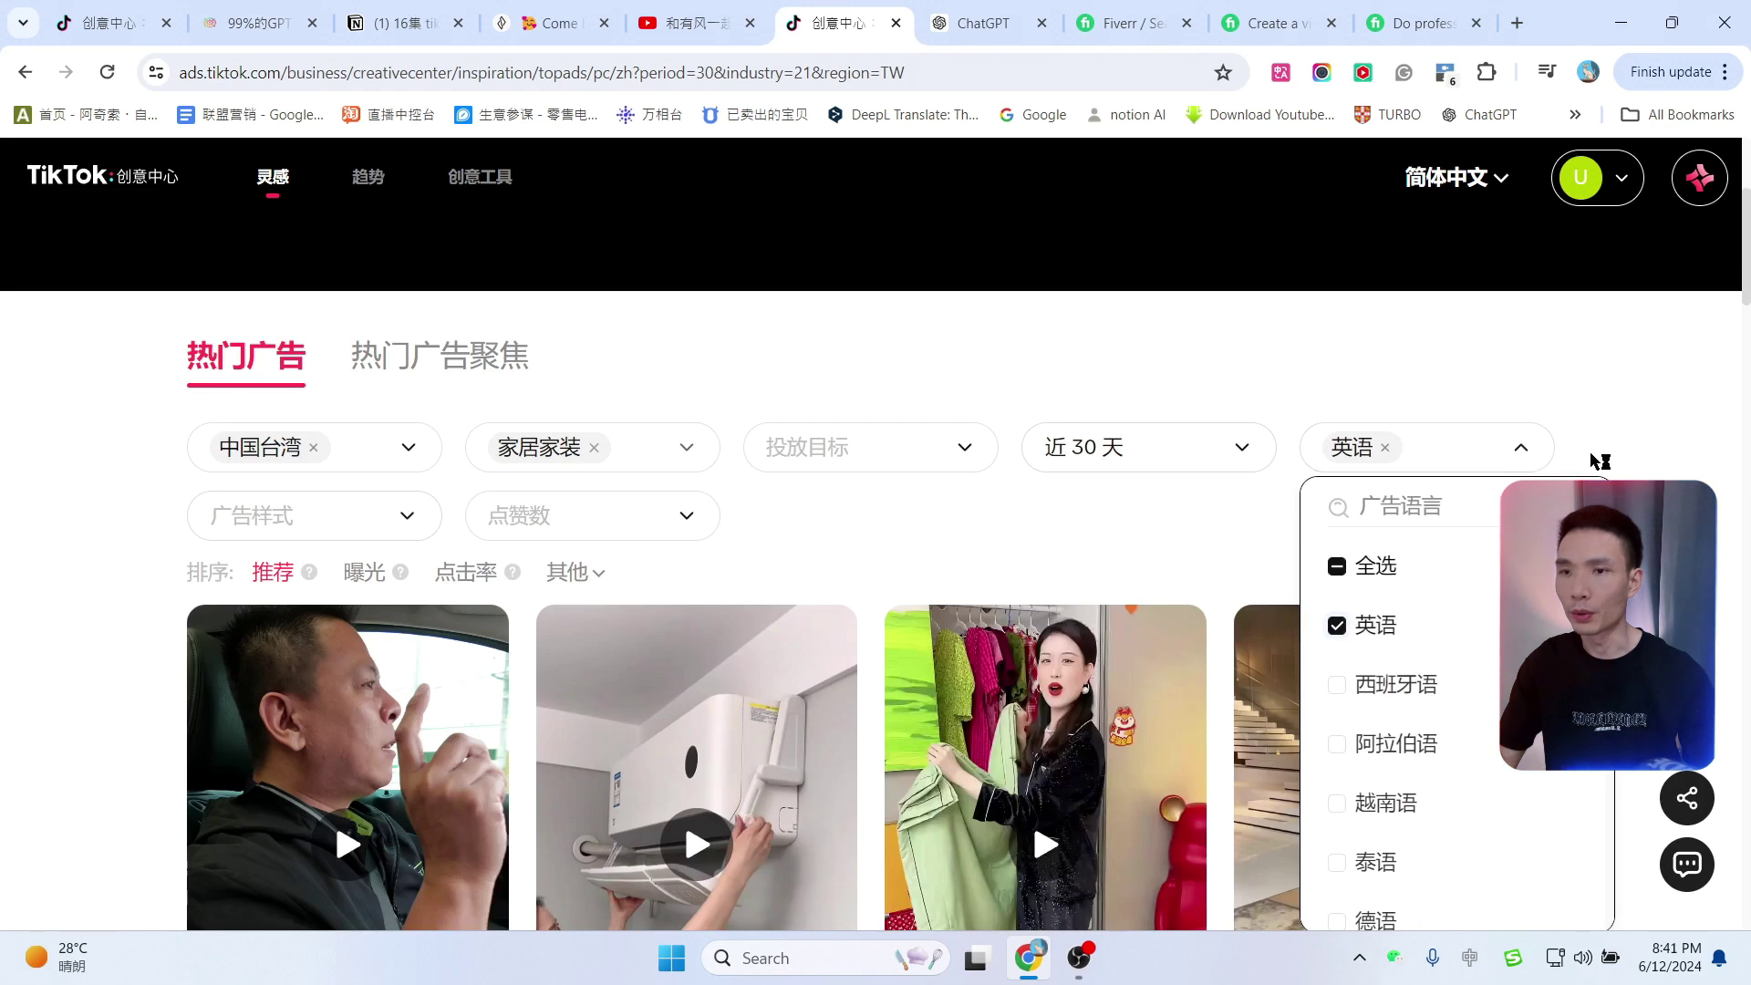
pyautogui.click(1608, 441)
pyautogui.scroll(-1, 1605, 438)
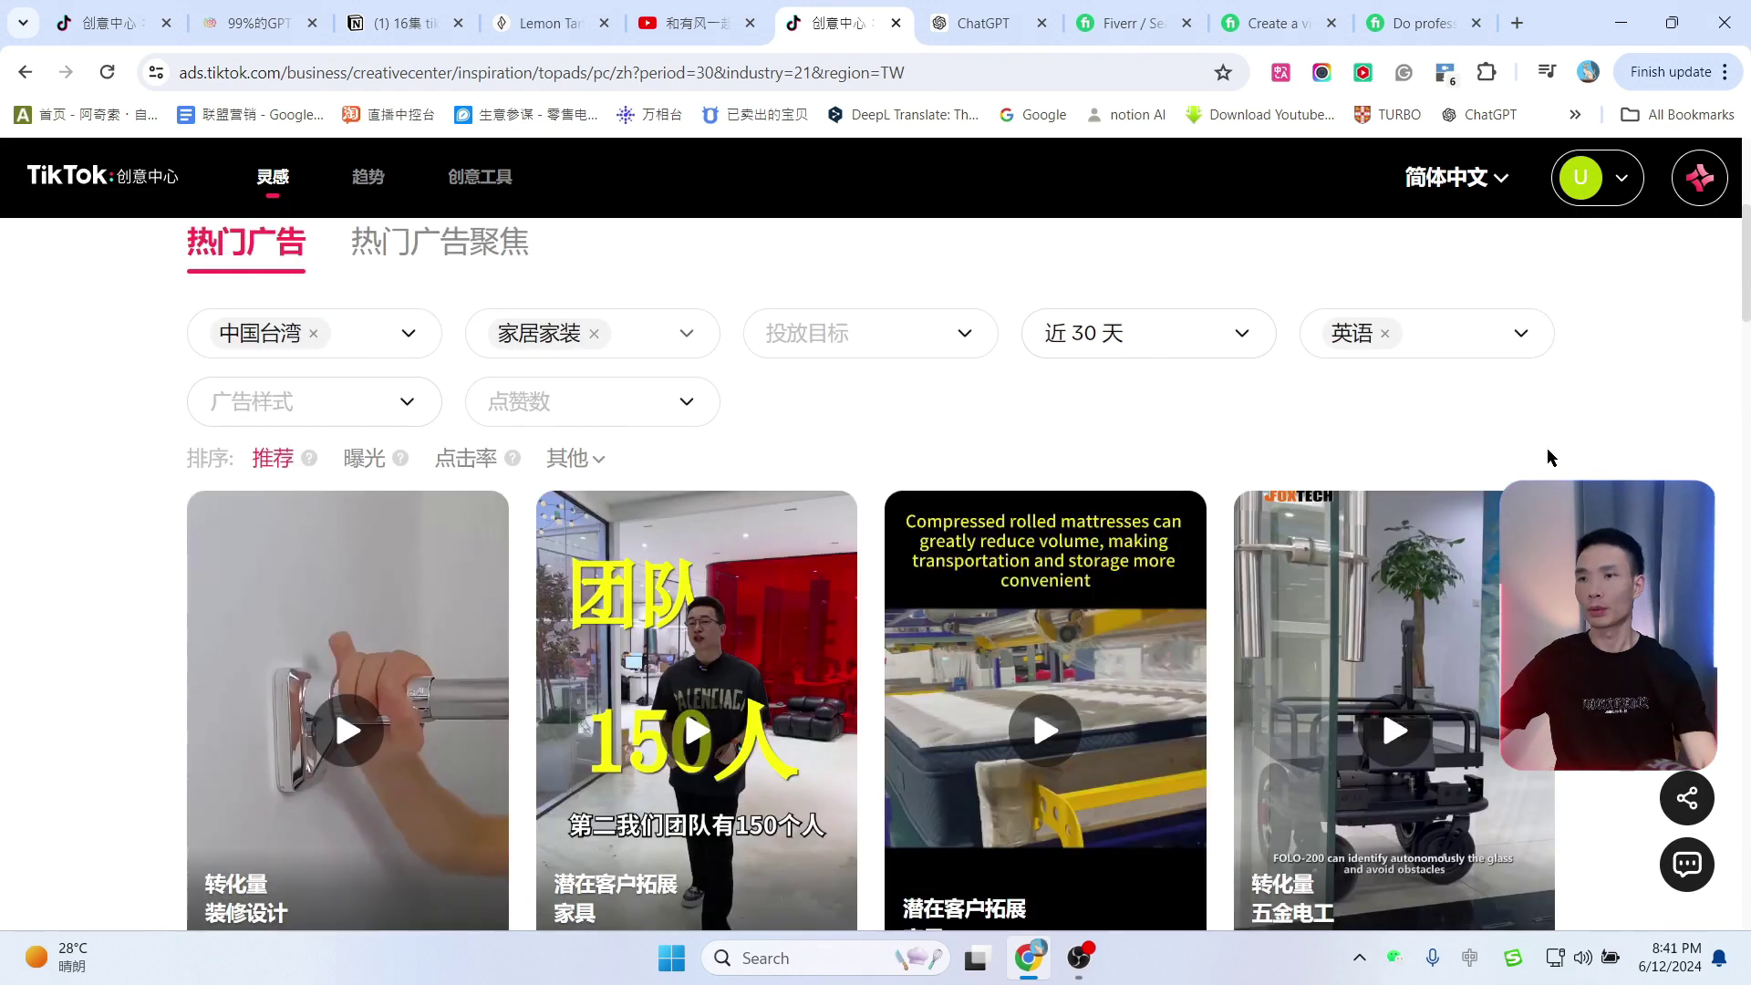
pyautogui.scroll(-4, 1032, 706)
pyautogui.scroll(9, 1032, 705)
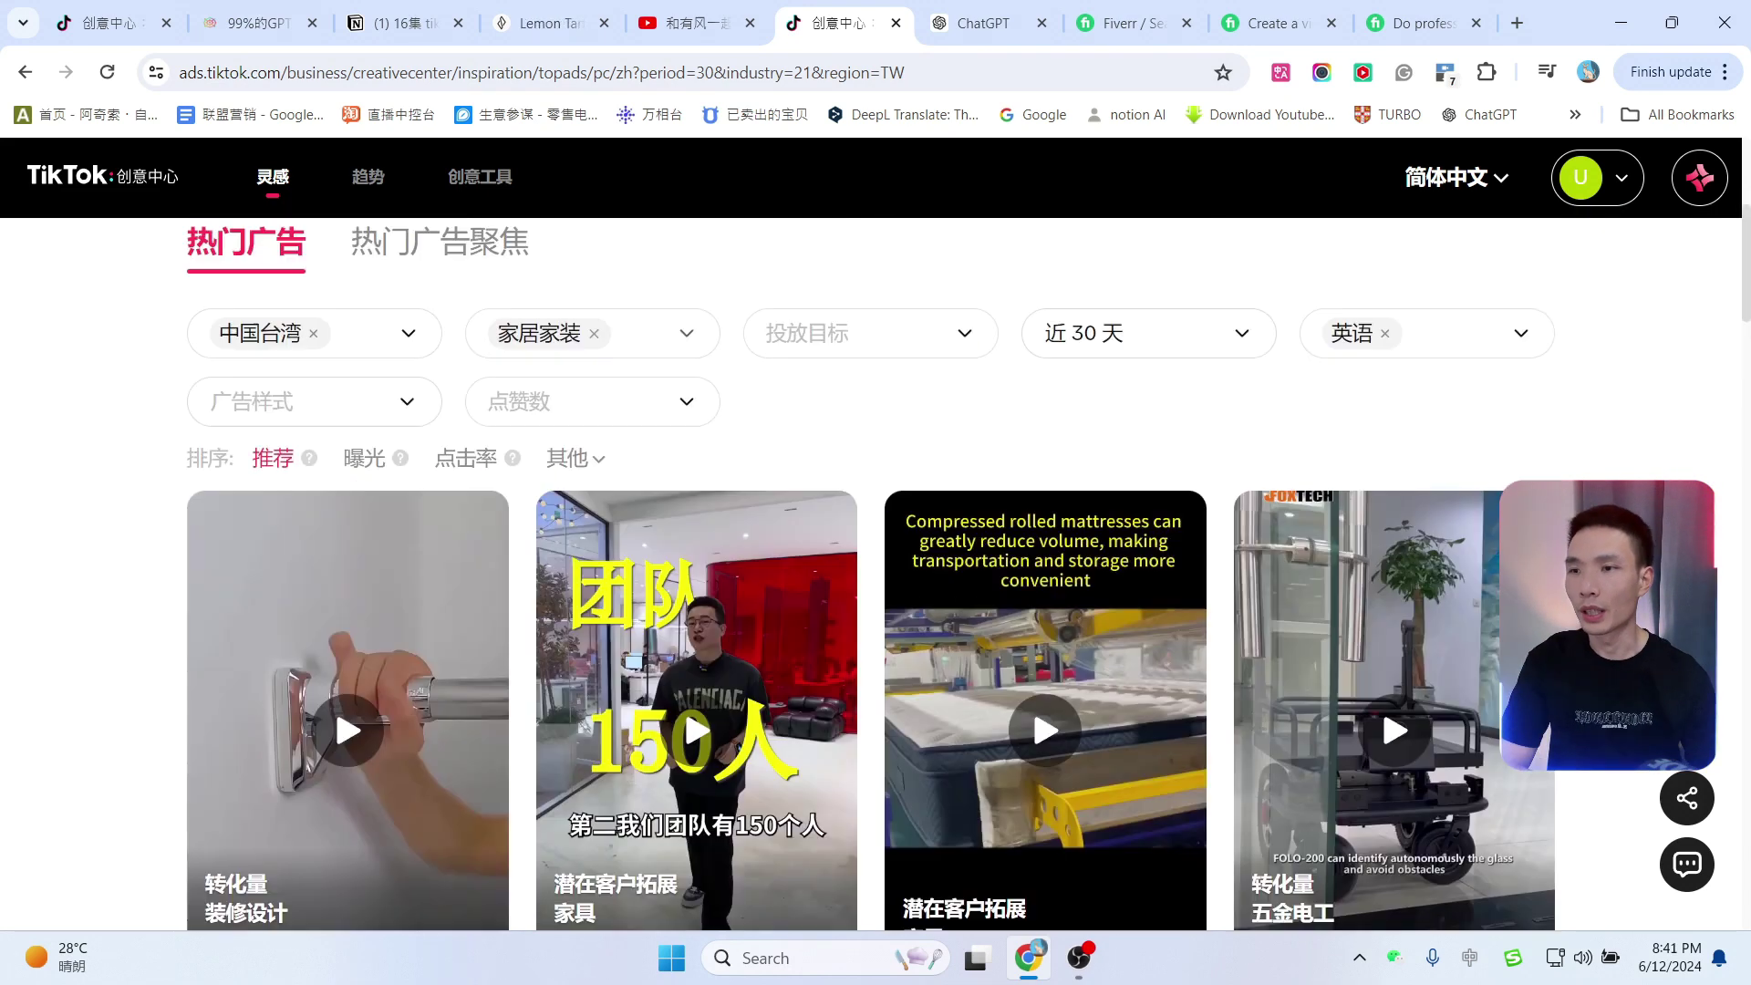
# Step: Open the keyword insights (关键词洞察) page in Creative Center and look through the ranked keywords for the Taiwan region
pyautogui.moveTo(272, 176)
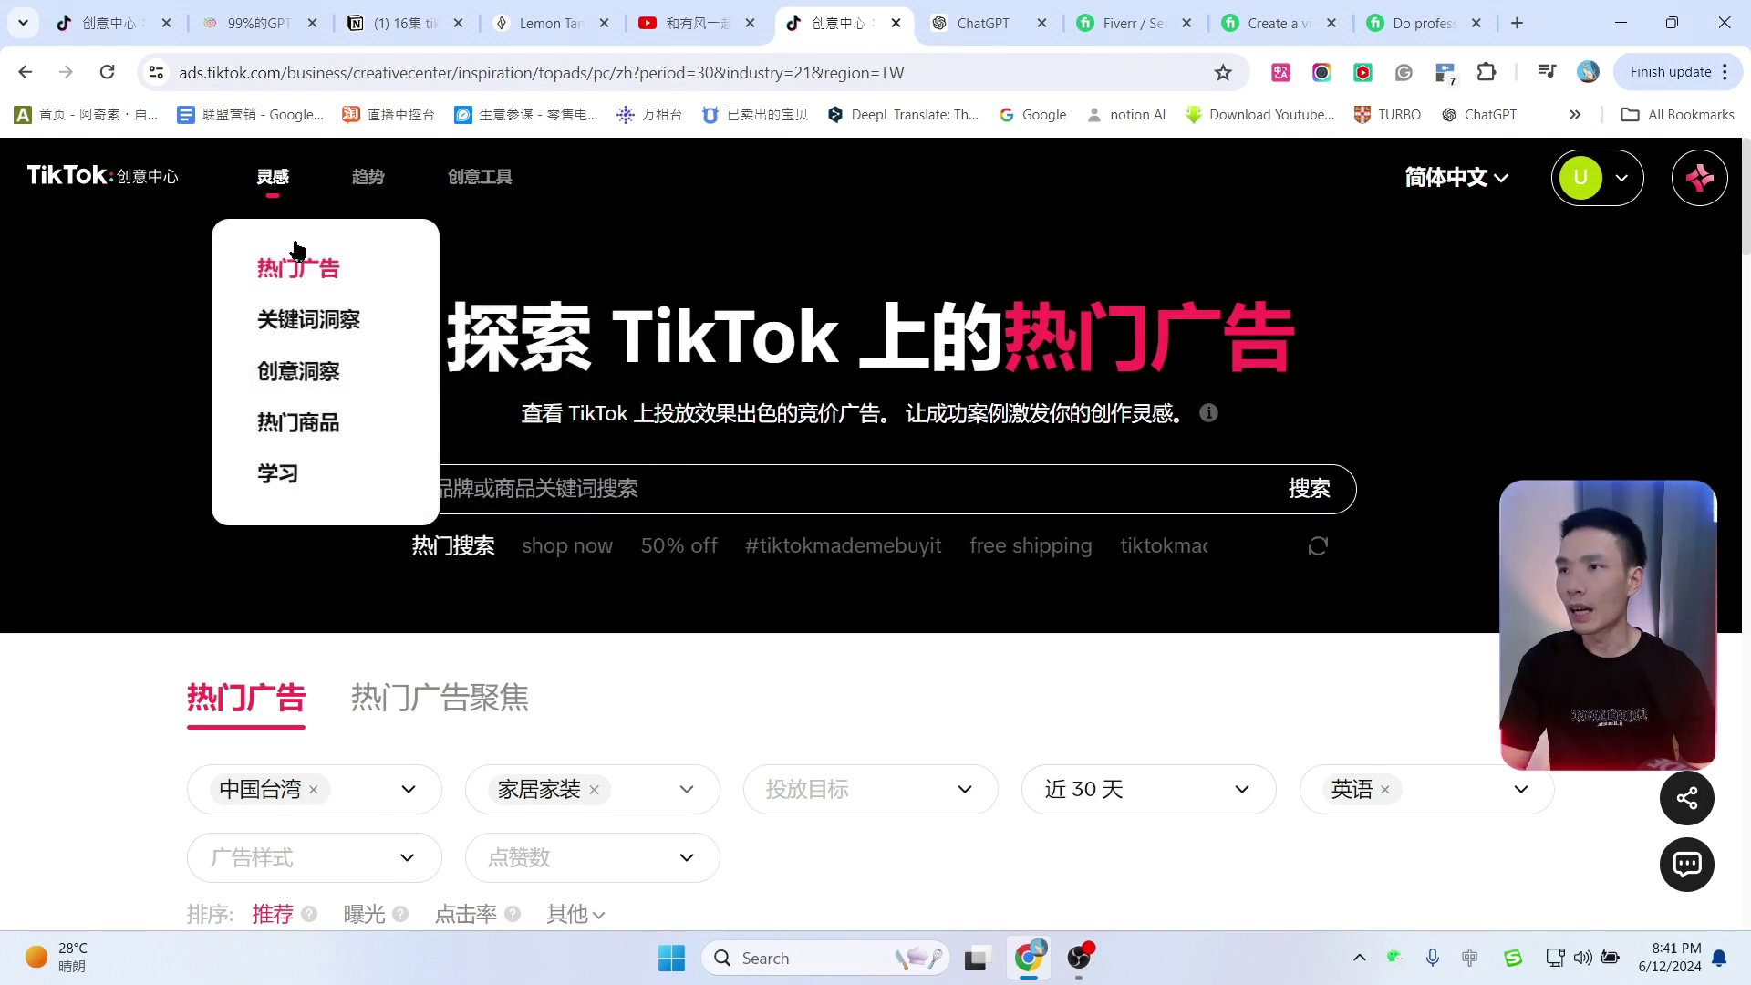
pyautogui.click(307, 328)
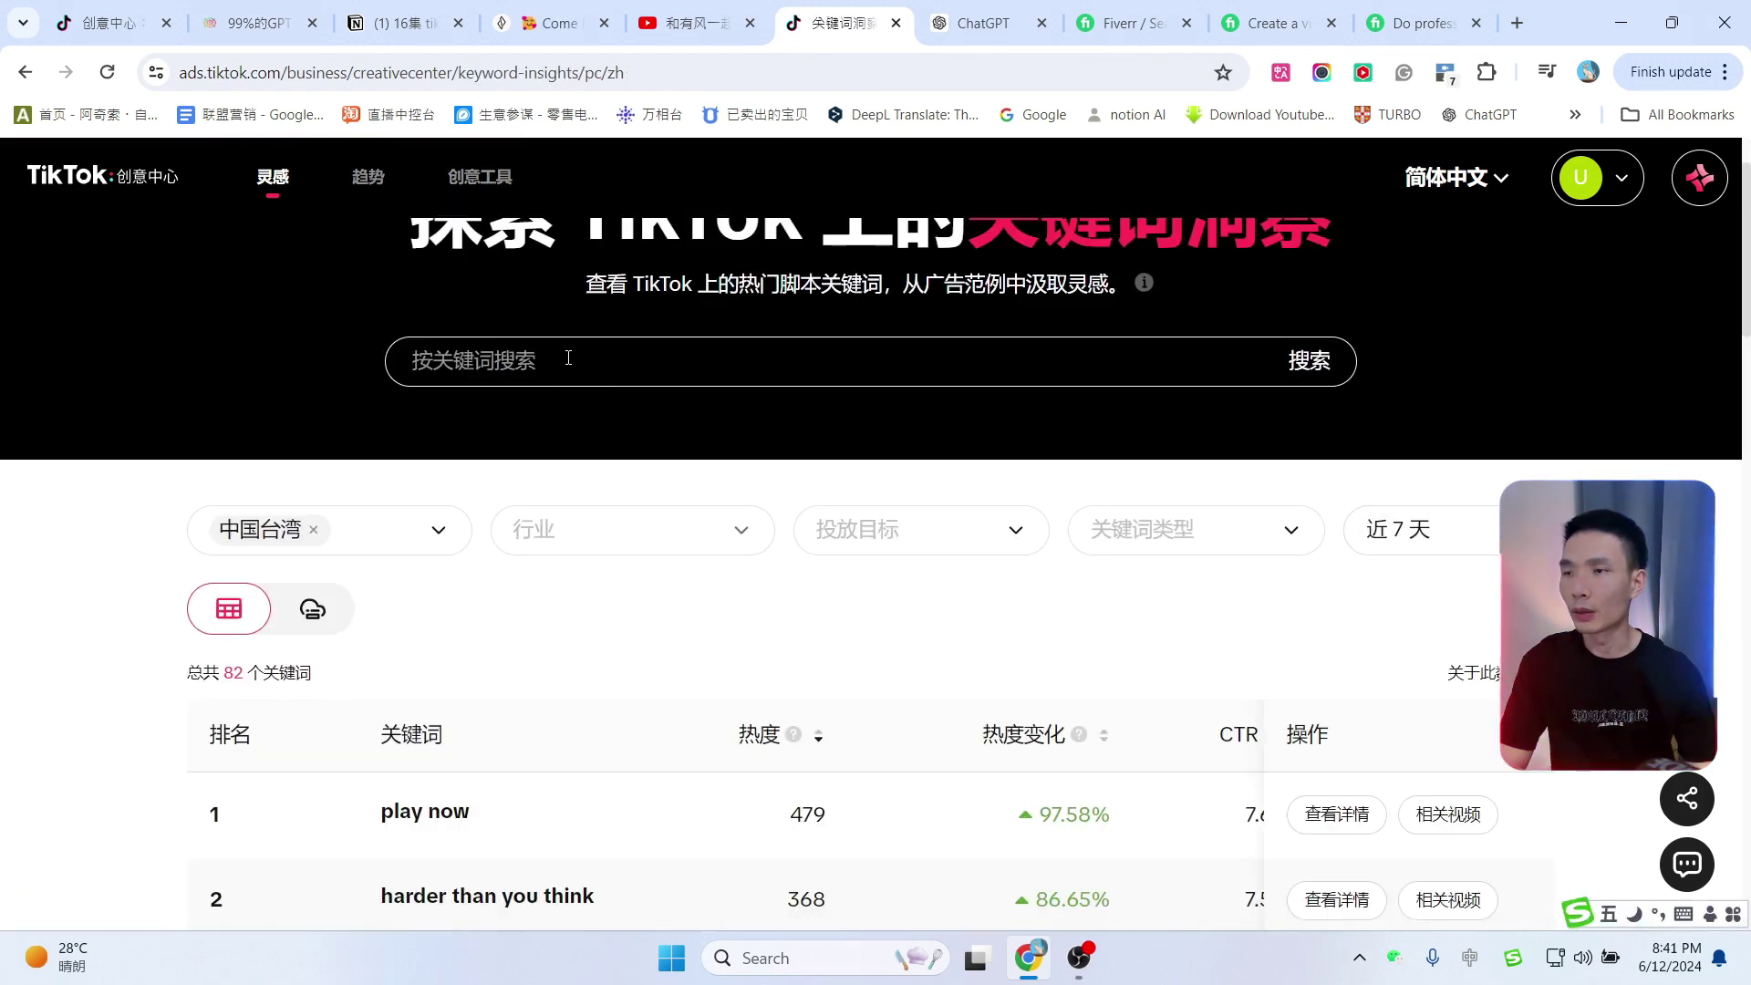
pyautogui.scroll(-3, 598, 407)
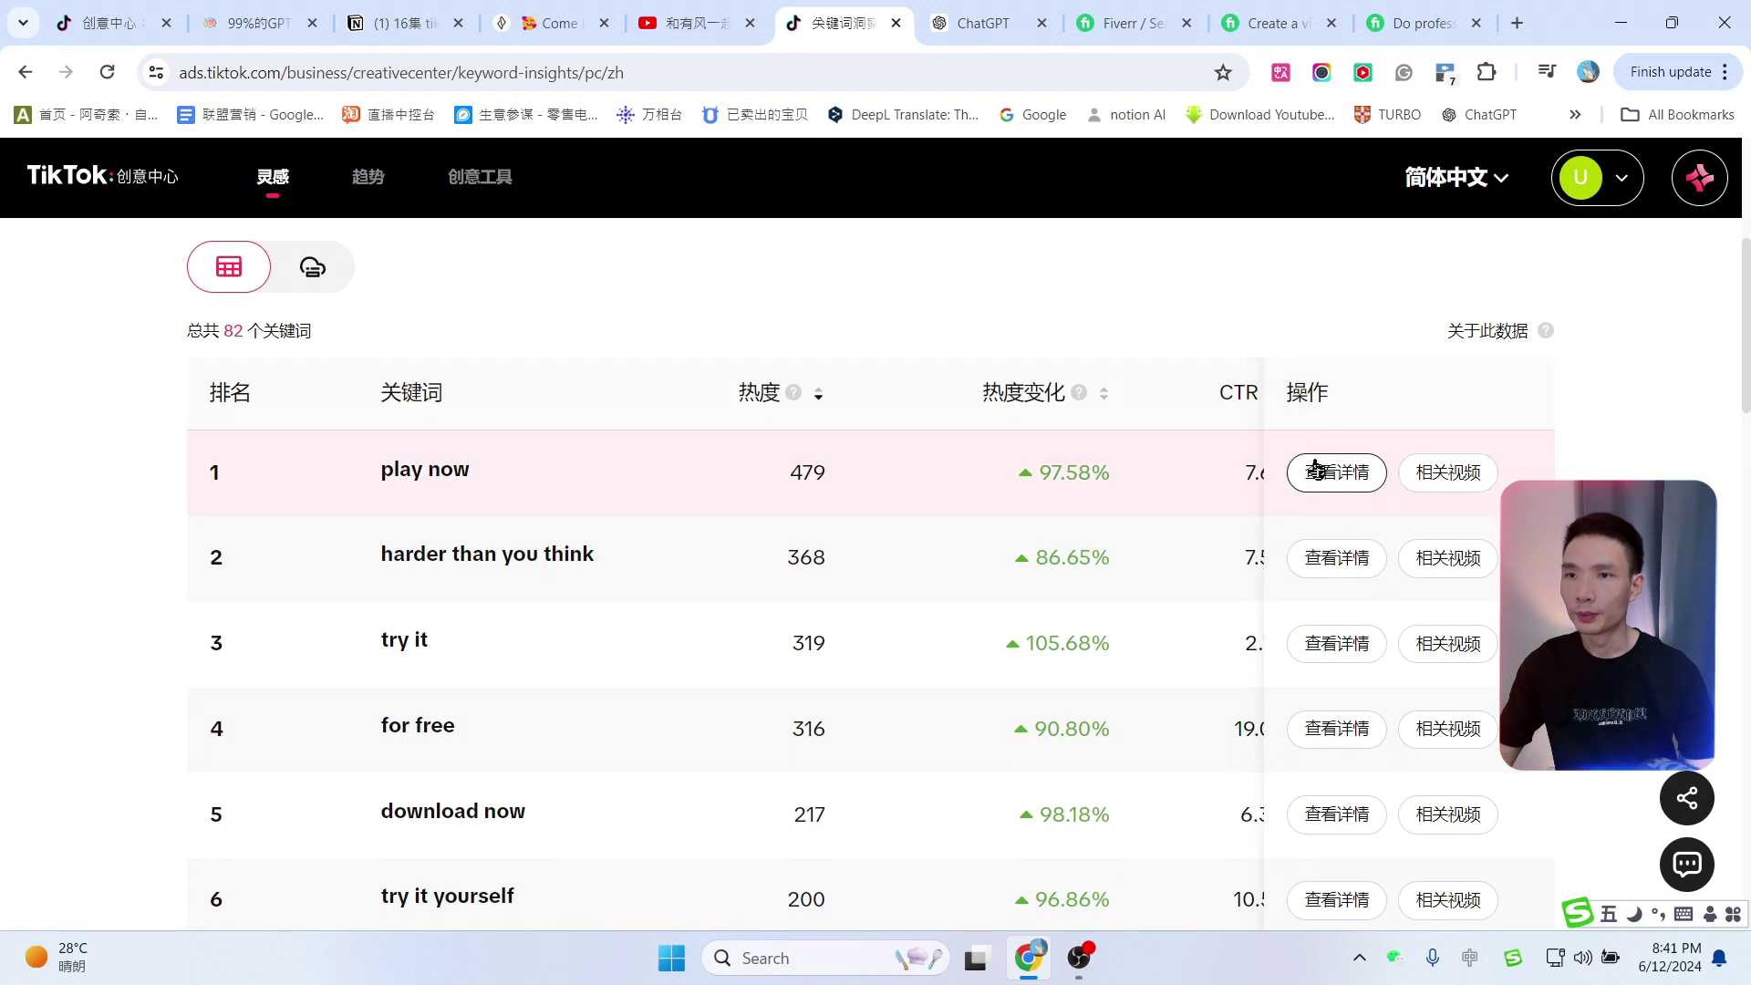
pyautogui.scroll(-1, 333, 693)
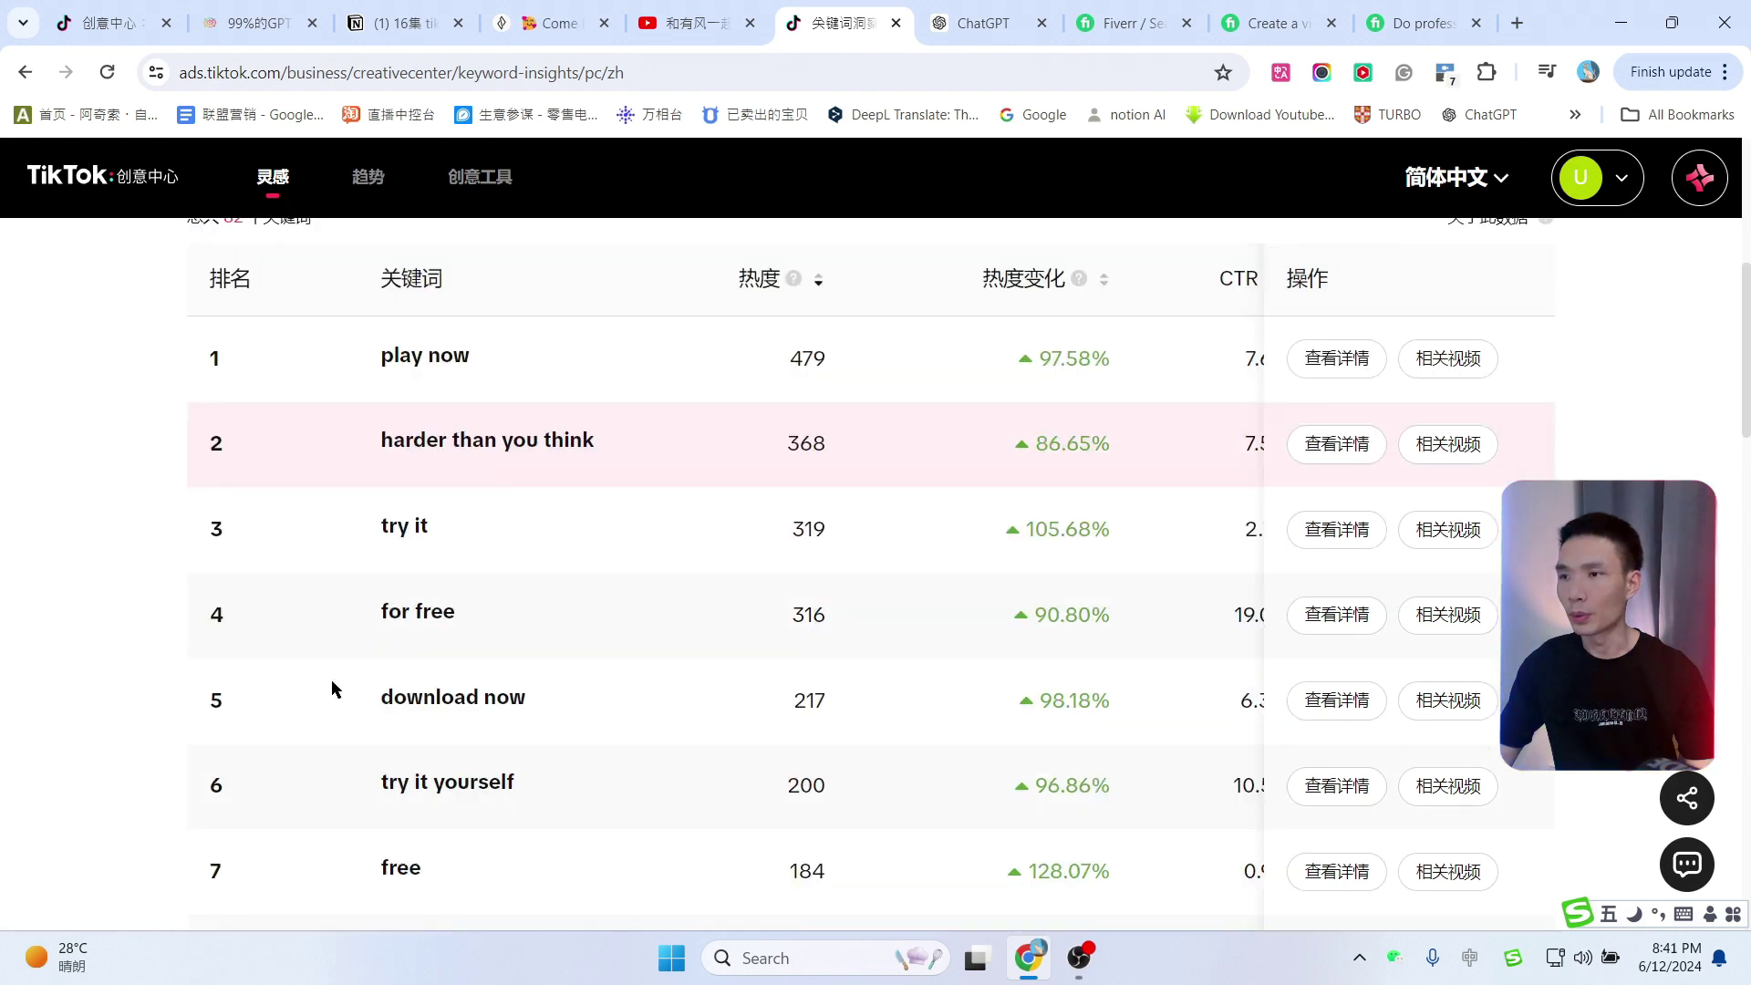
pyautogui.scroll(2, 935, 598)
# Step: View the details page and the related videos (相关视频) of the keyword "play now", closing the video preview when done
pyautogui.click(1337, 586)
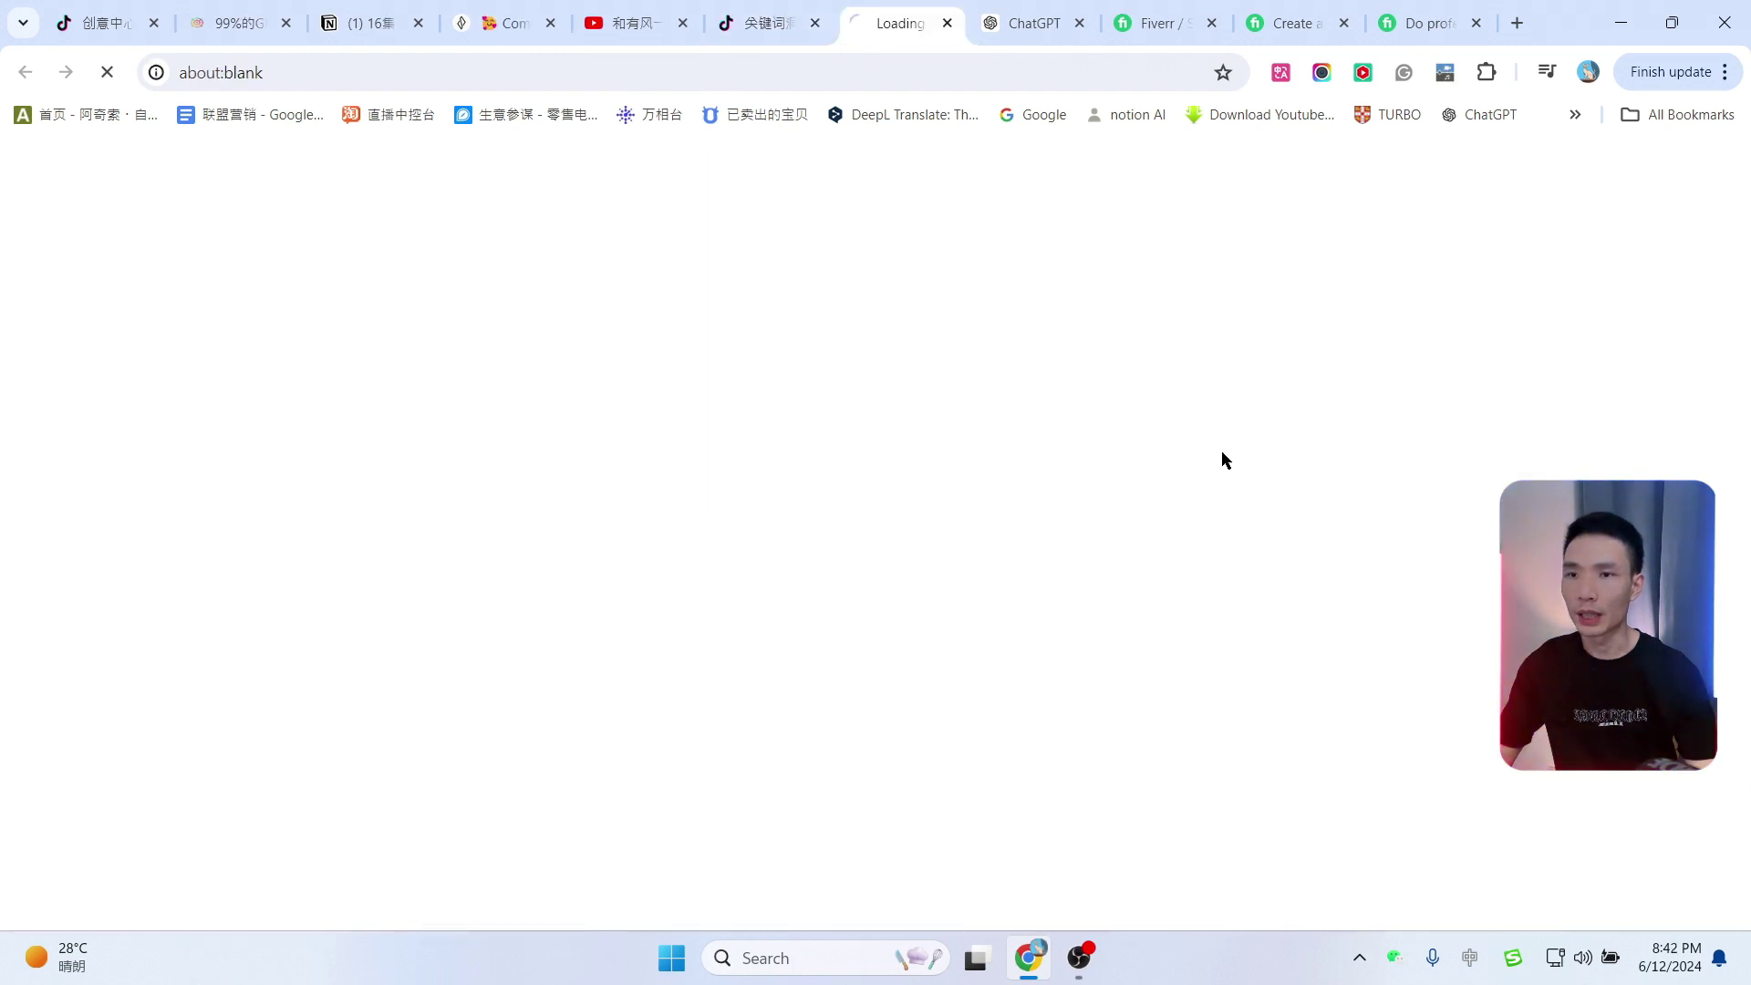
pyautogui.click(779, 18)
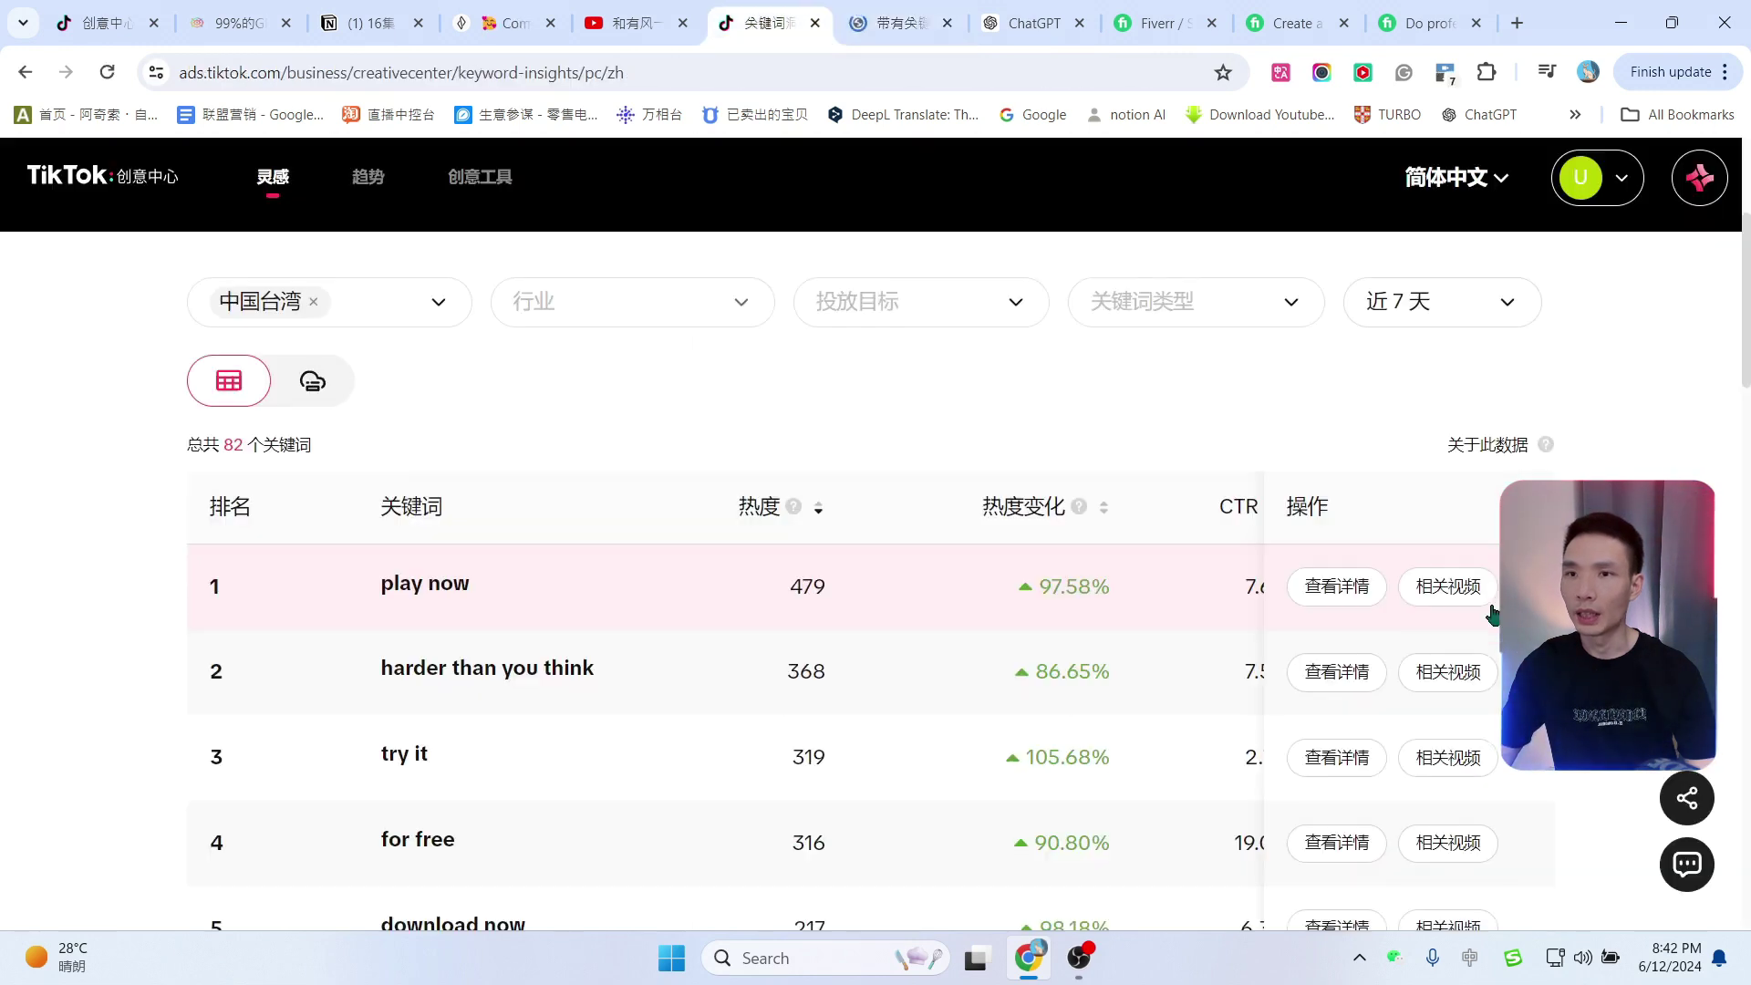
pyautogui.click(1460, 586)
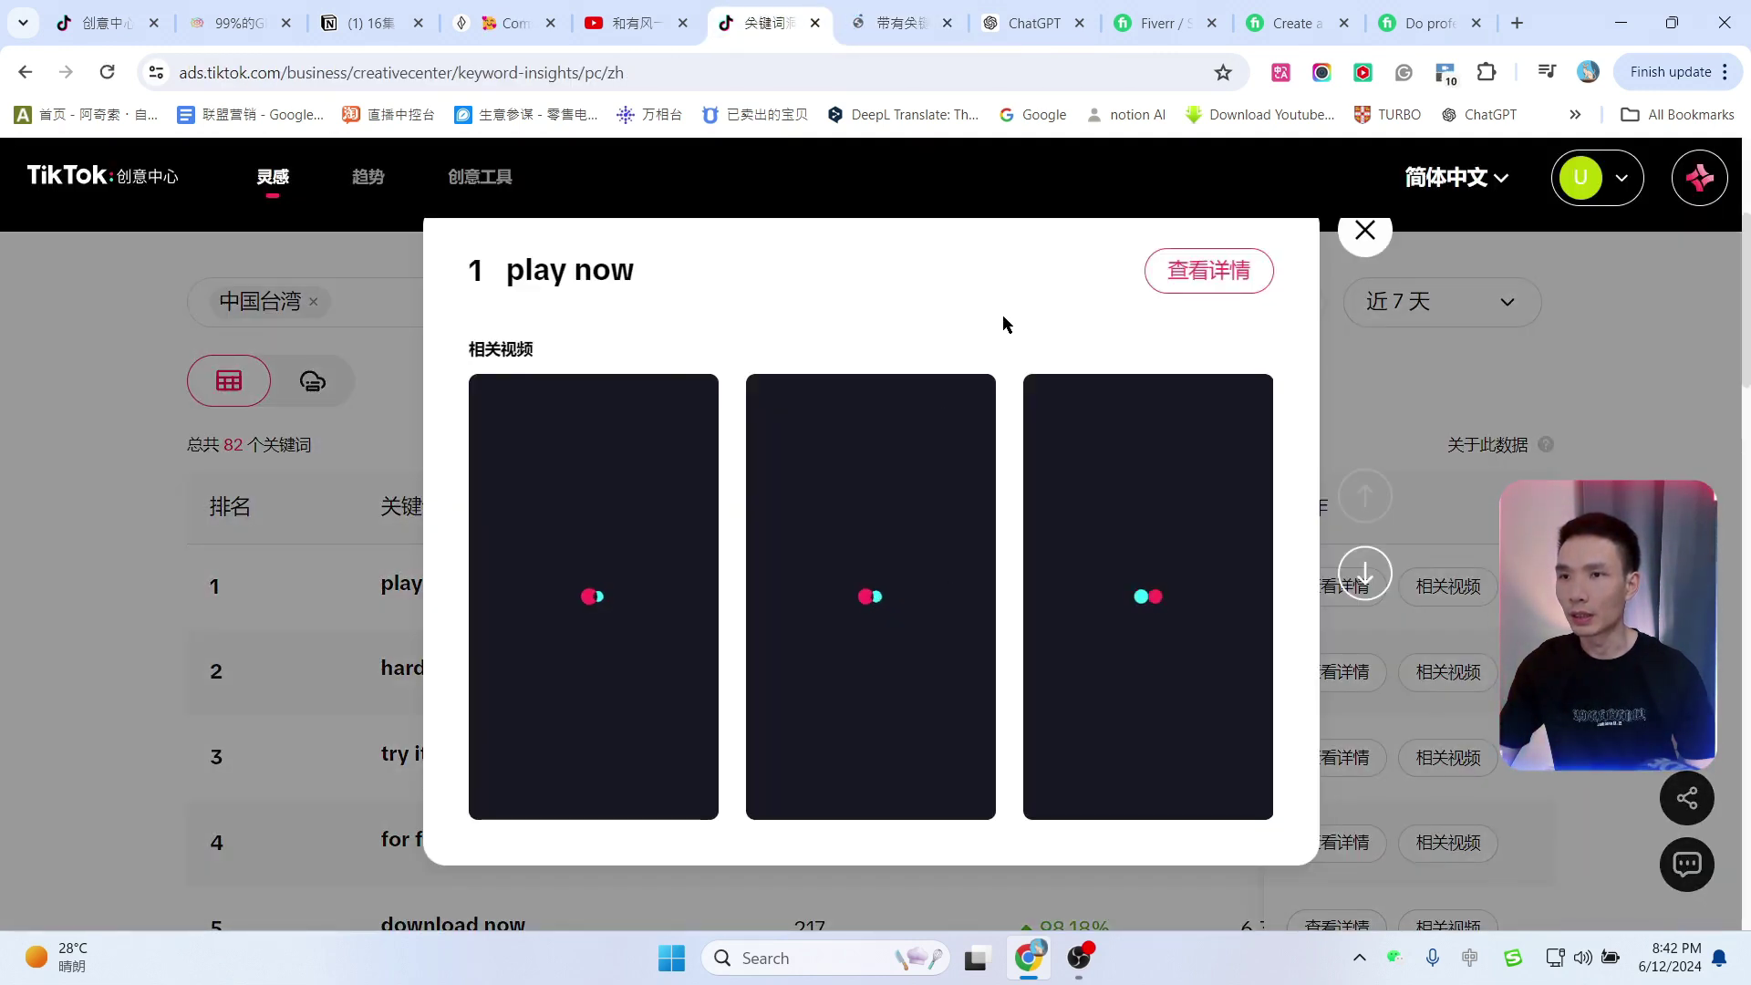
pyautogui.scroll(-2, 1018, 314)
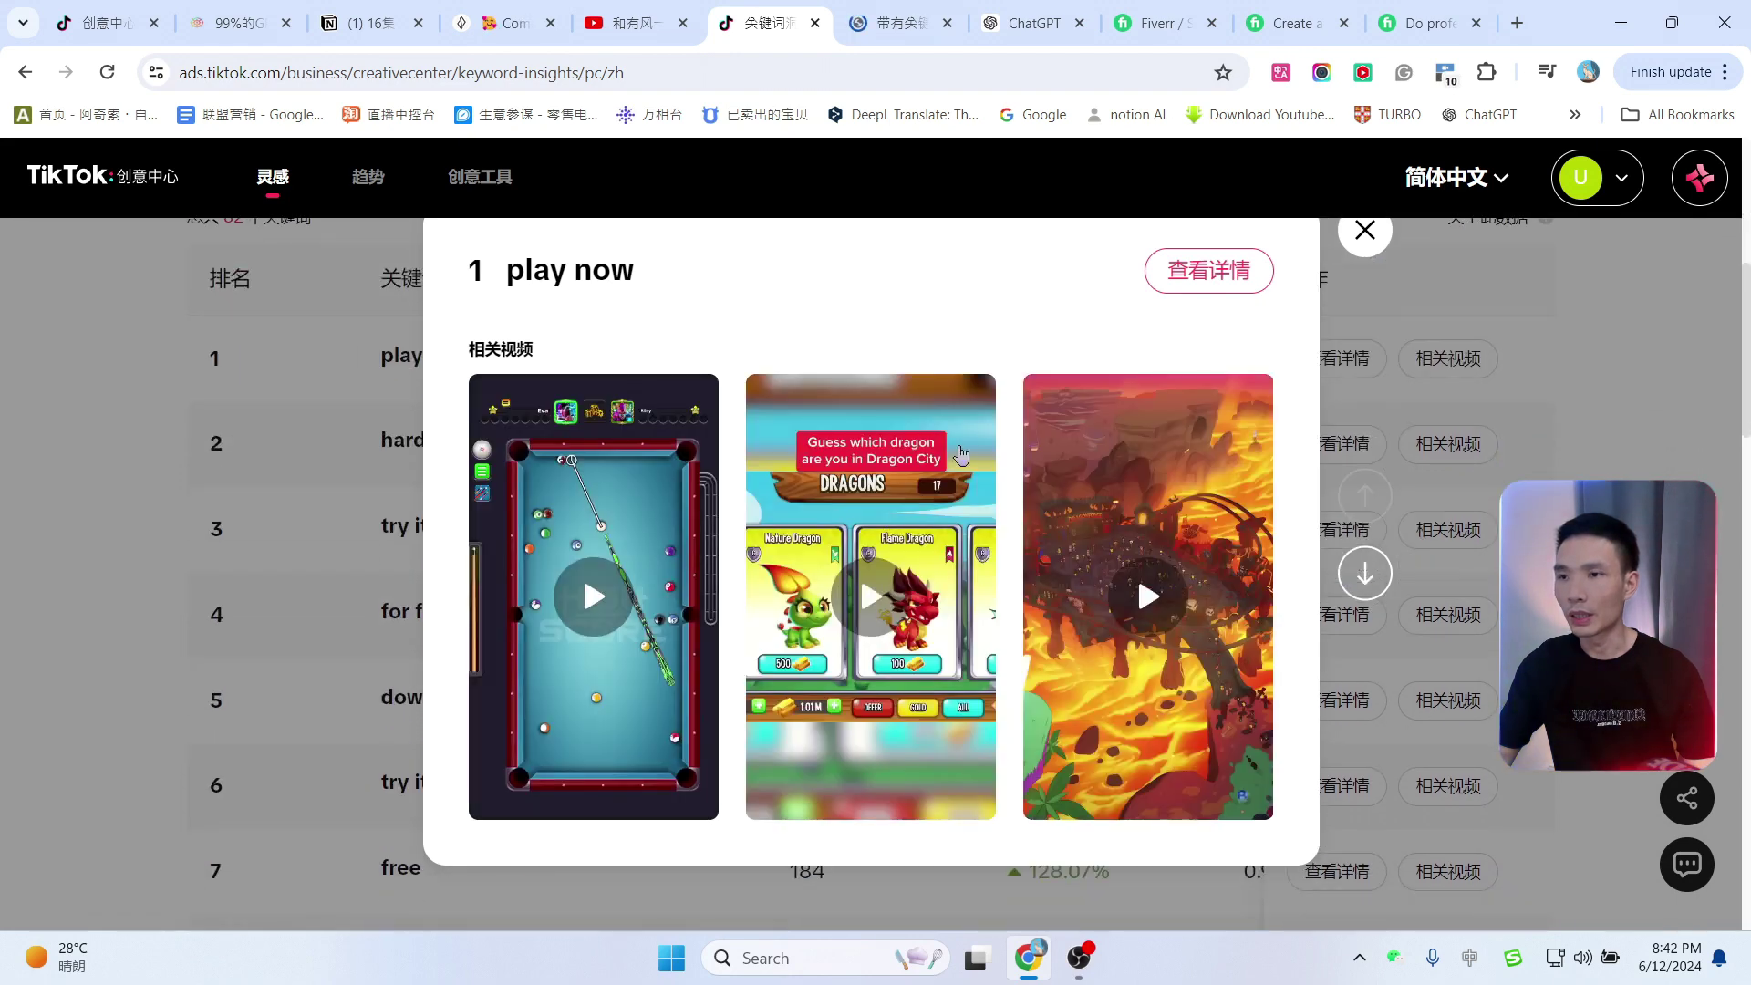
pyautogui.click(1379, 244)
# Step: Open the top products (热门商品) page and look through the Taiwan products with their popularity, CTR, CVR and CPA figures
pyautogui.moveTo(273, 176)
pyautogui.click(292, 419)
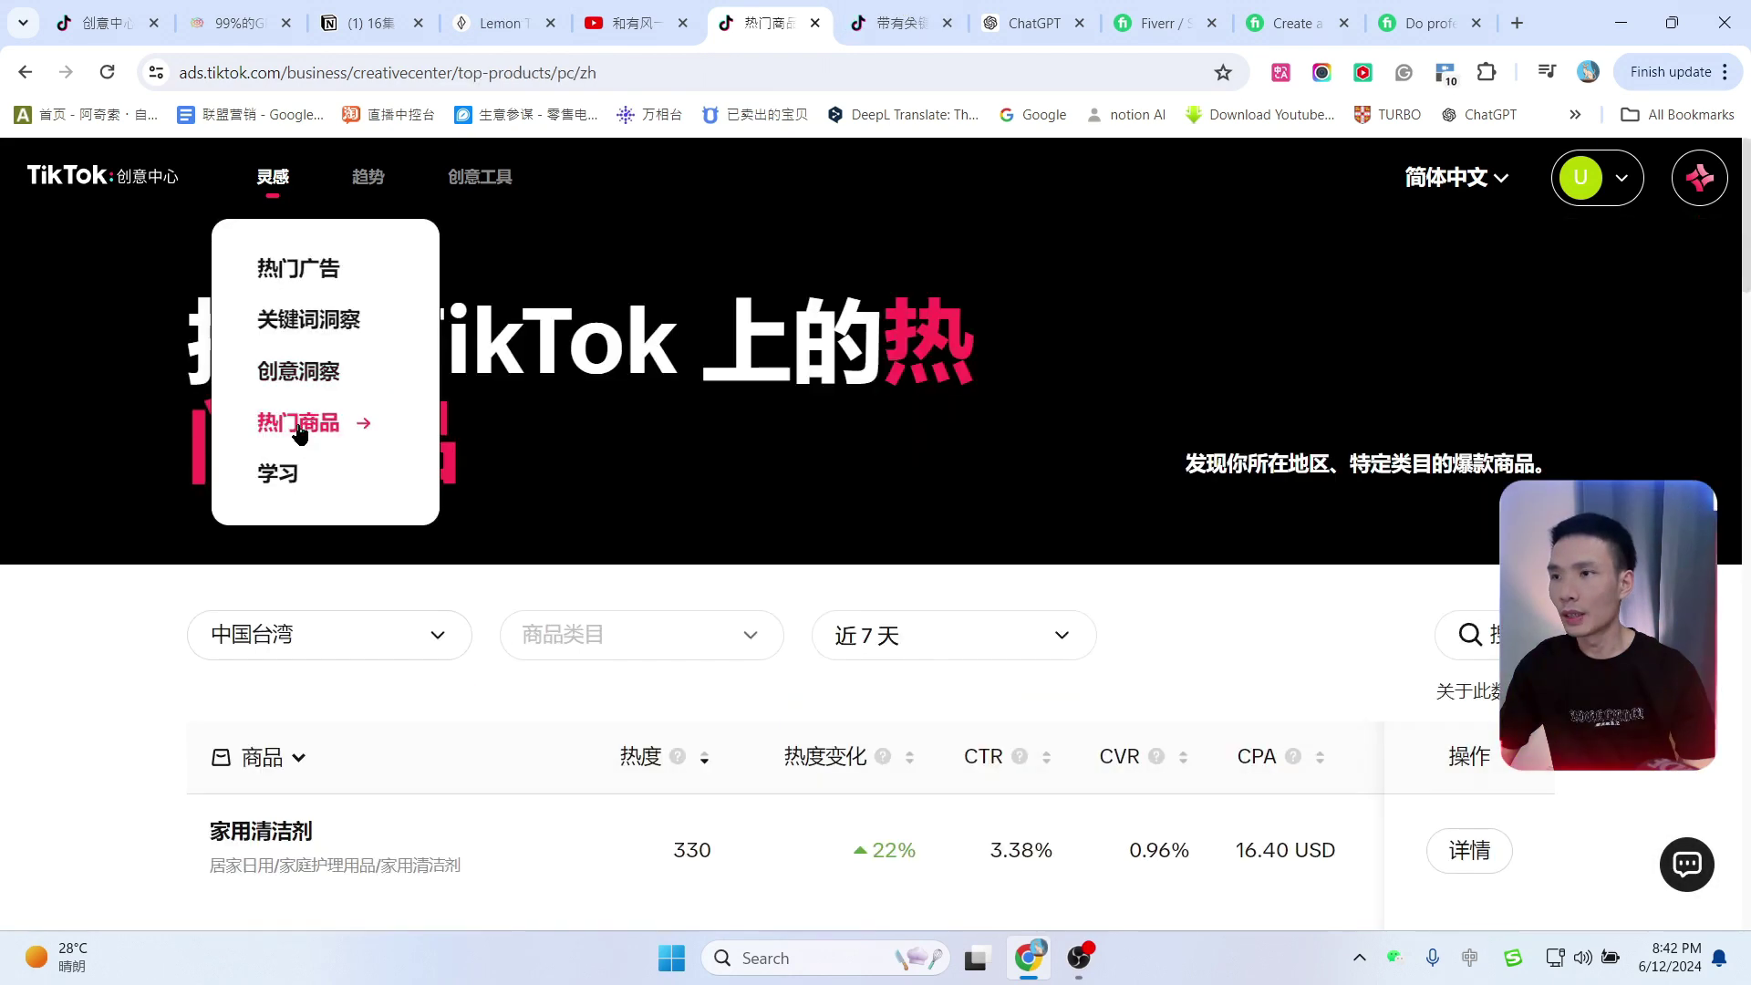
pyautogui.scroll(-4, 79, 638)
pyautogui.scroll(3, 546, 507)
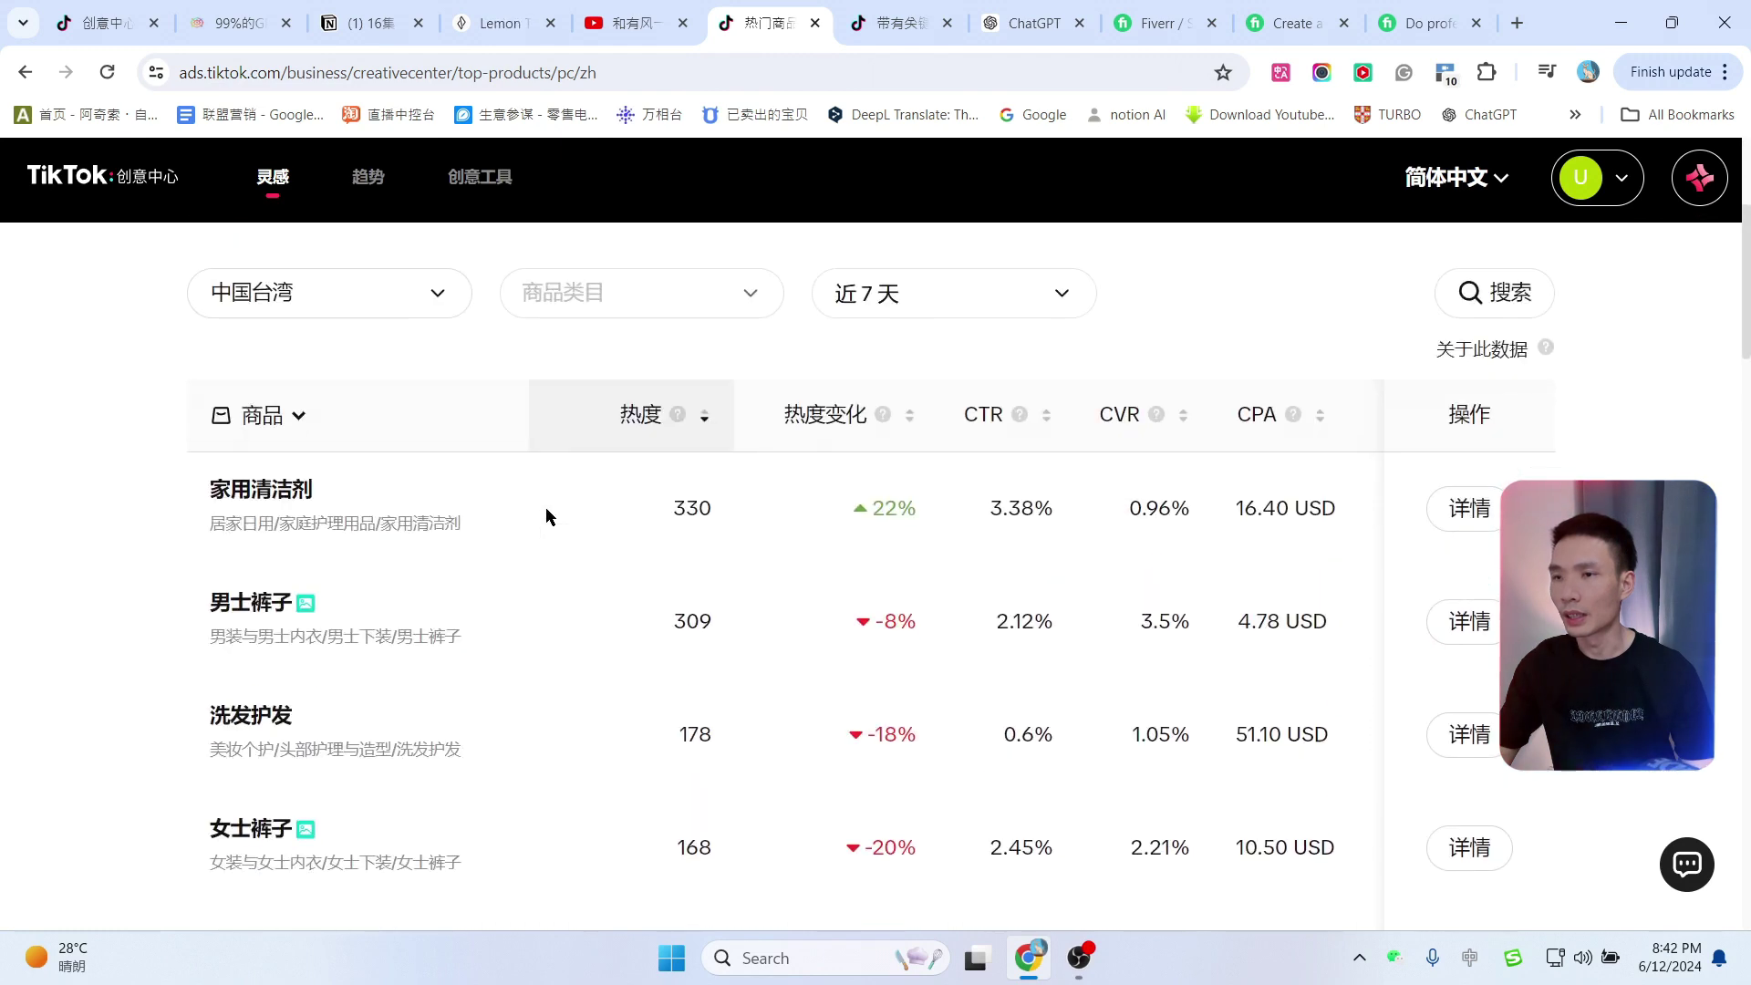
pyautogui.scroll(-7, 676, 613)
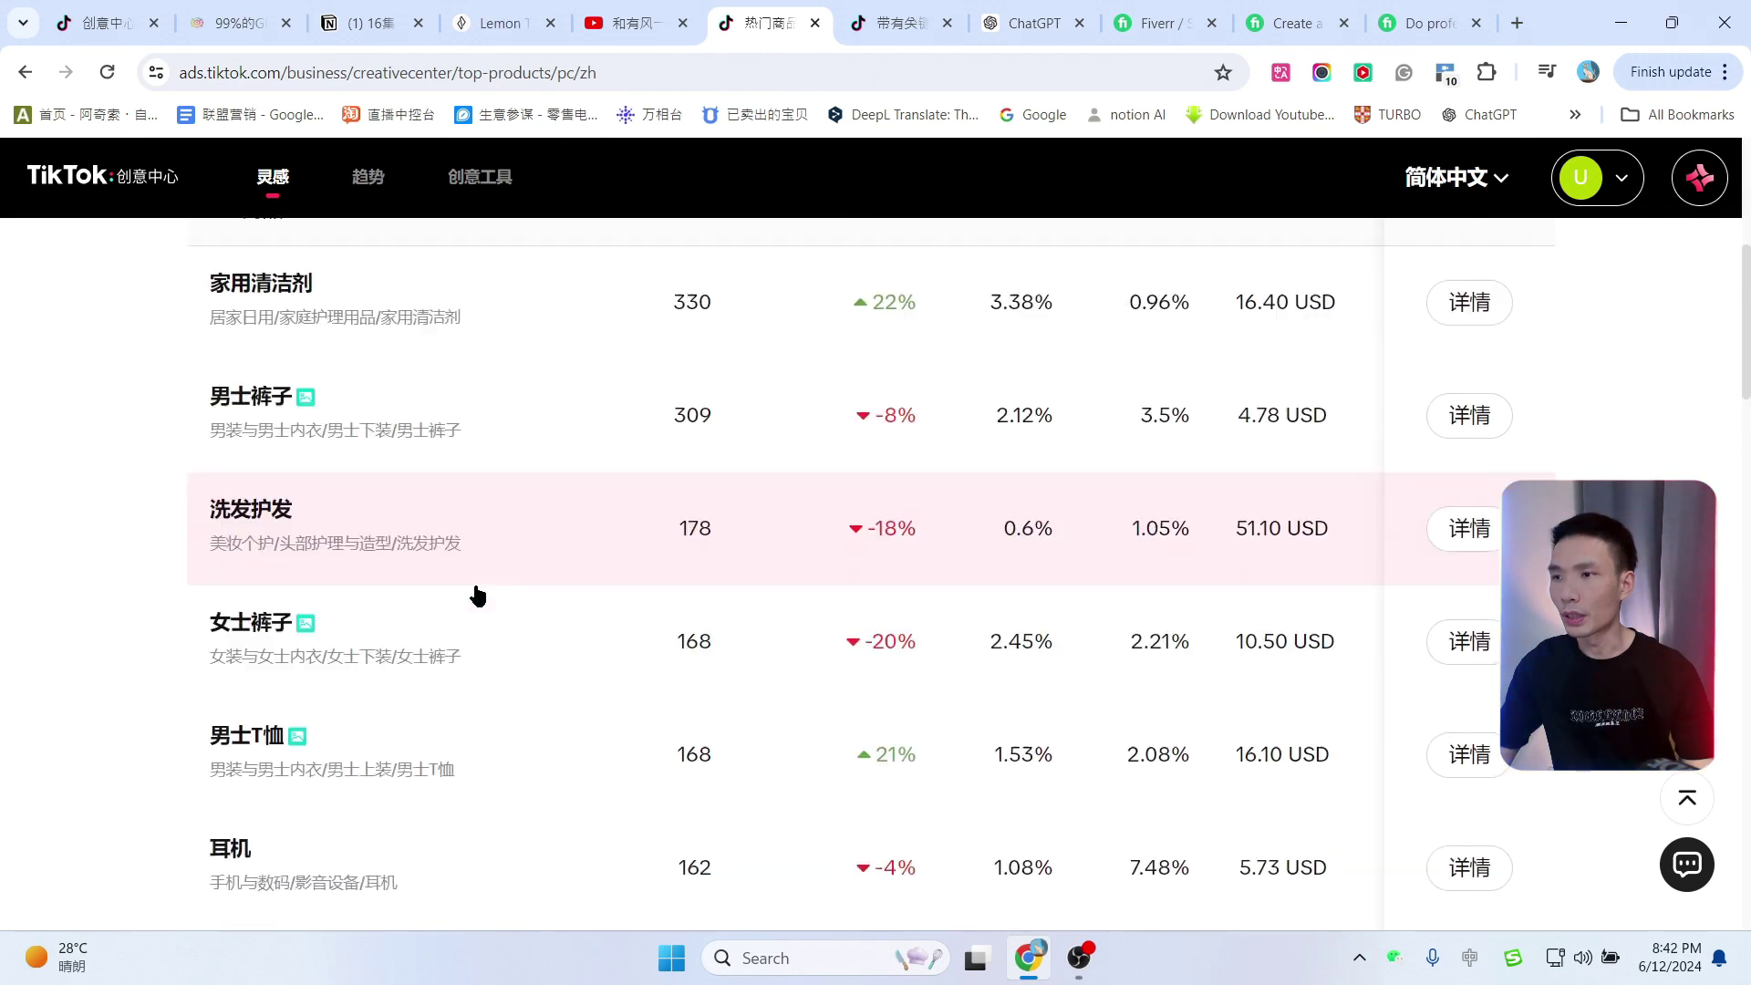
pyautogui.scroll(-3, 552, 566)
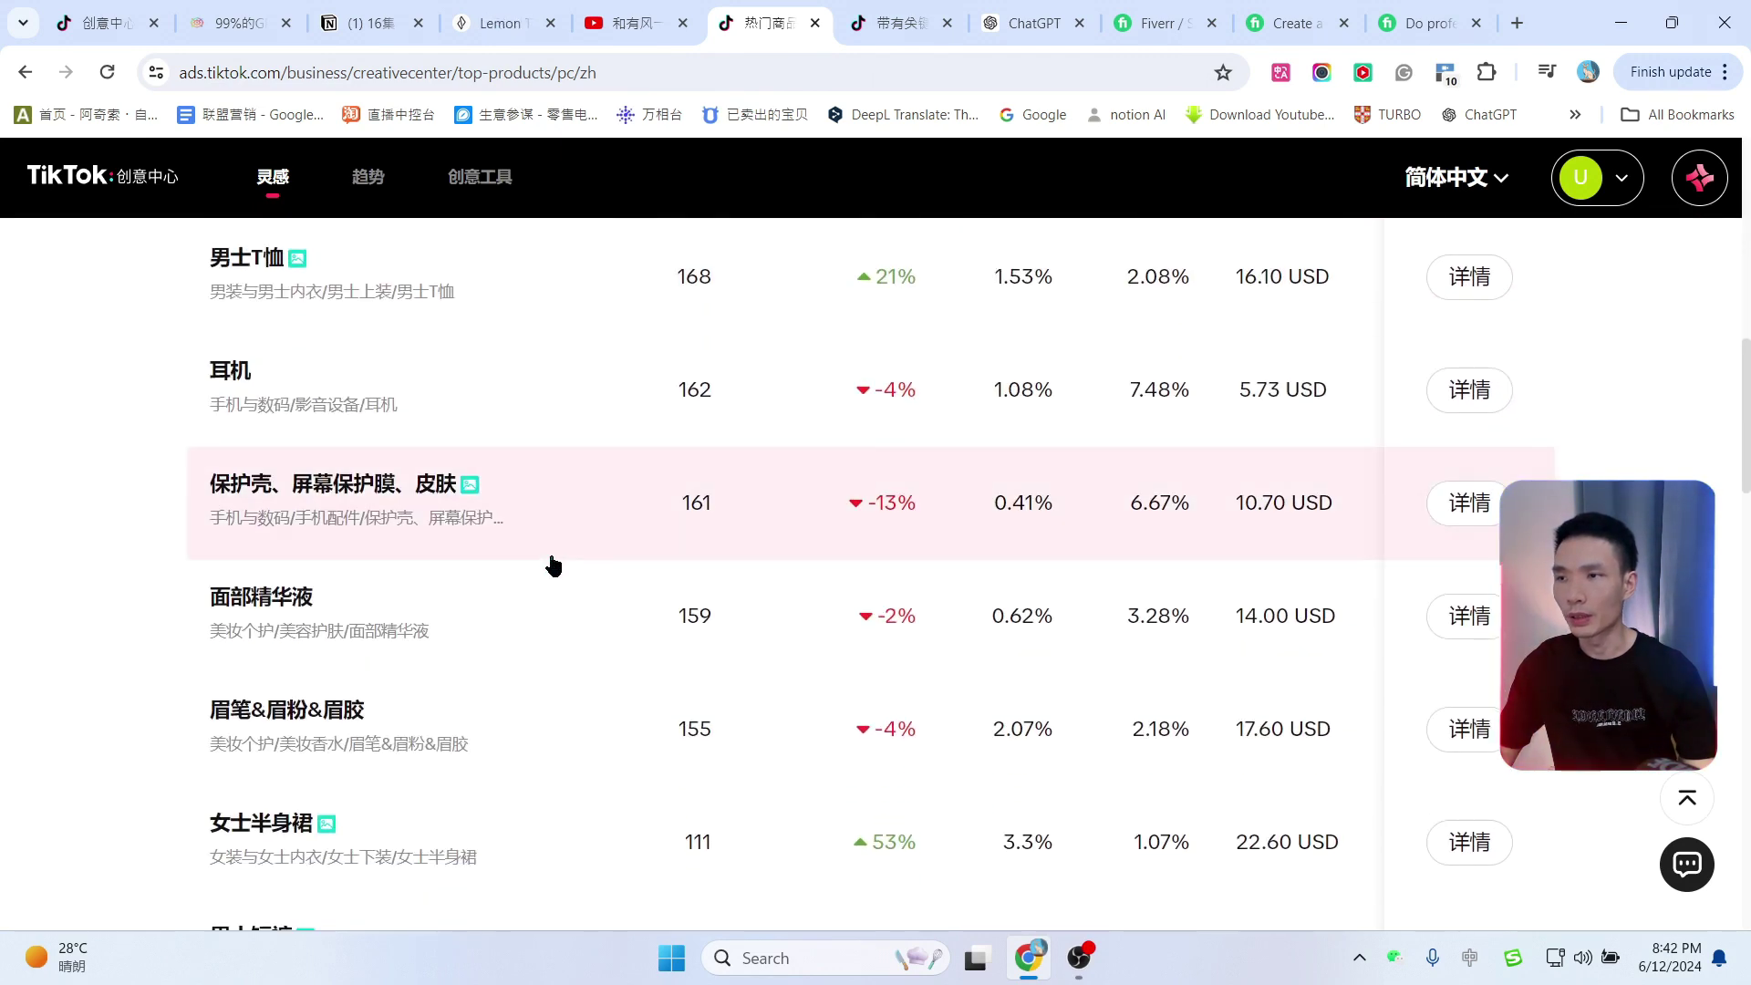
pyautogui.scroll(-3, 538, 643)
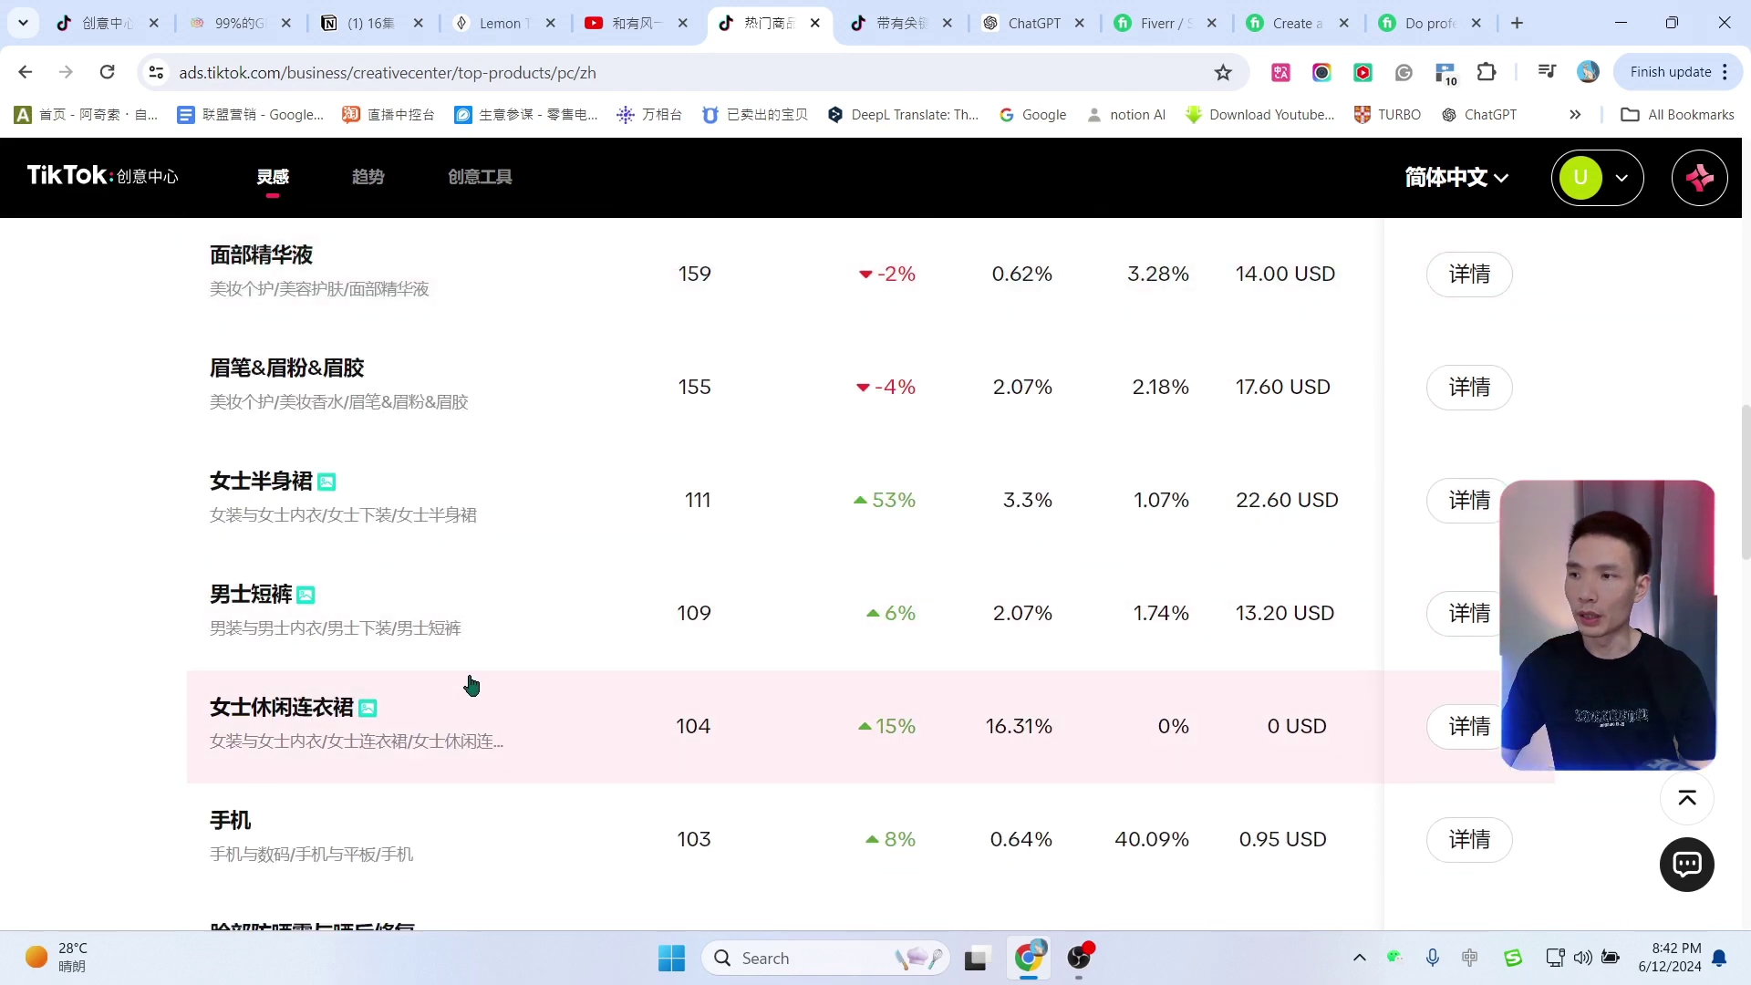
pyautogui.scroll(7, 517, 674)
pyautogui.scroll(10, 517, 674)
# Step: Open the CapCut online editor from the creative tools (创意工具), browse its video options and templates, and return to the YouTube channel's videos
pyautogui.click(496, 215)
pyautogui.hotkey('ctrl', 'pageup')
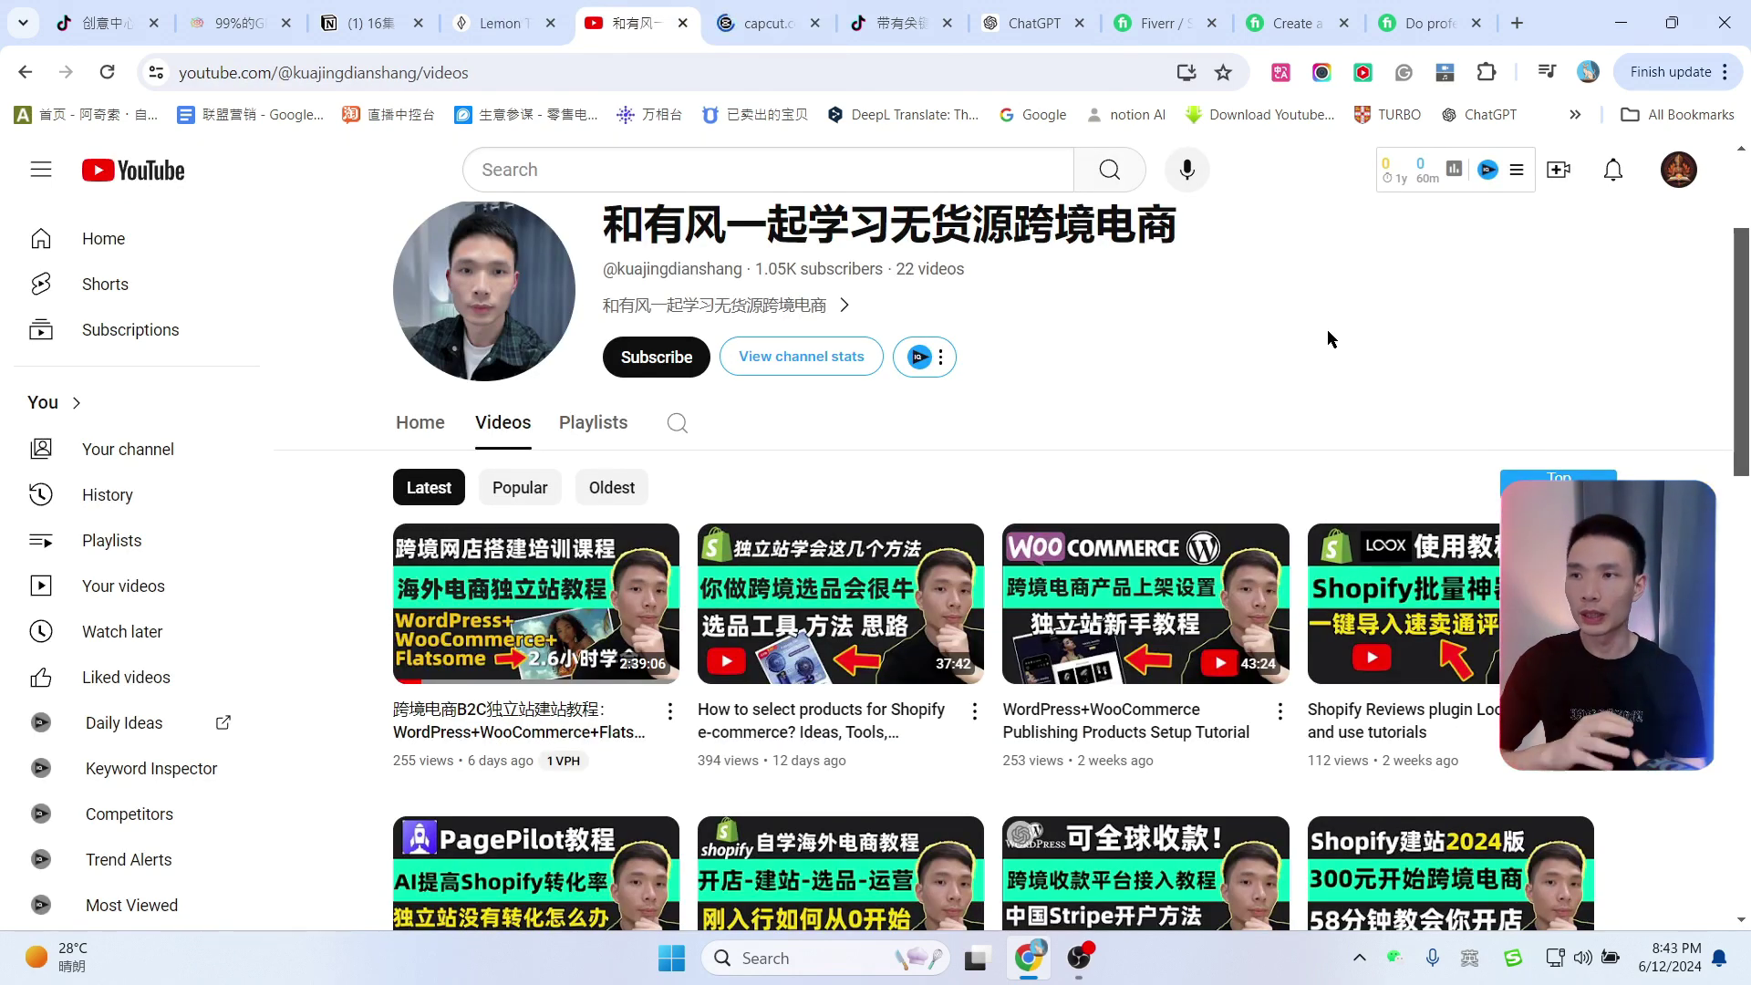
pyautogui.hotkey('ctrl', 'pagedown')
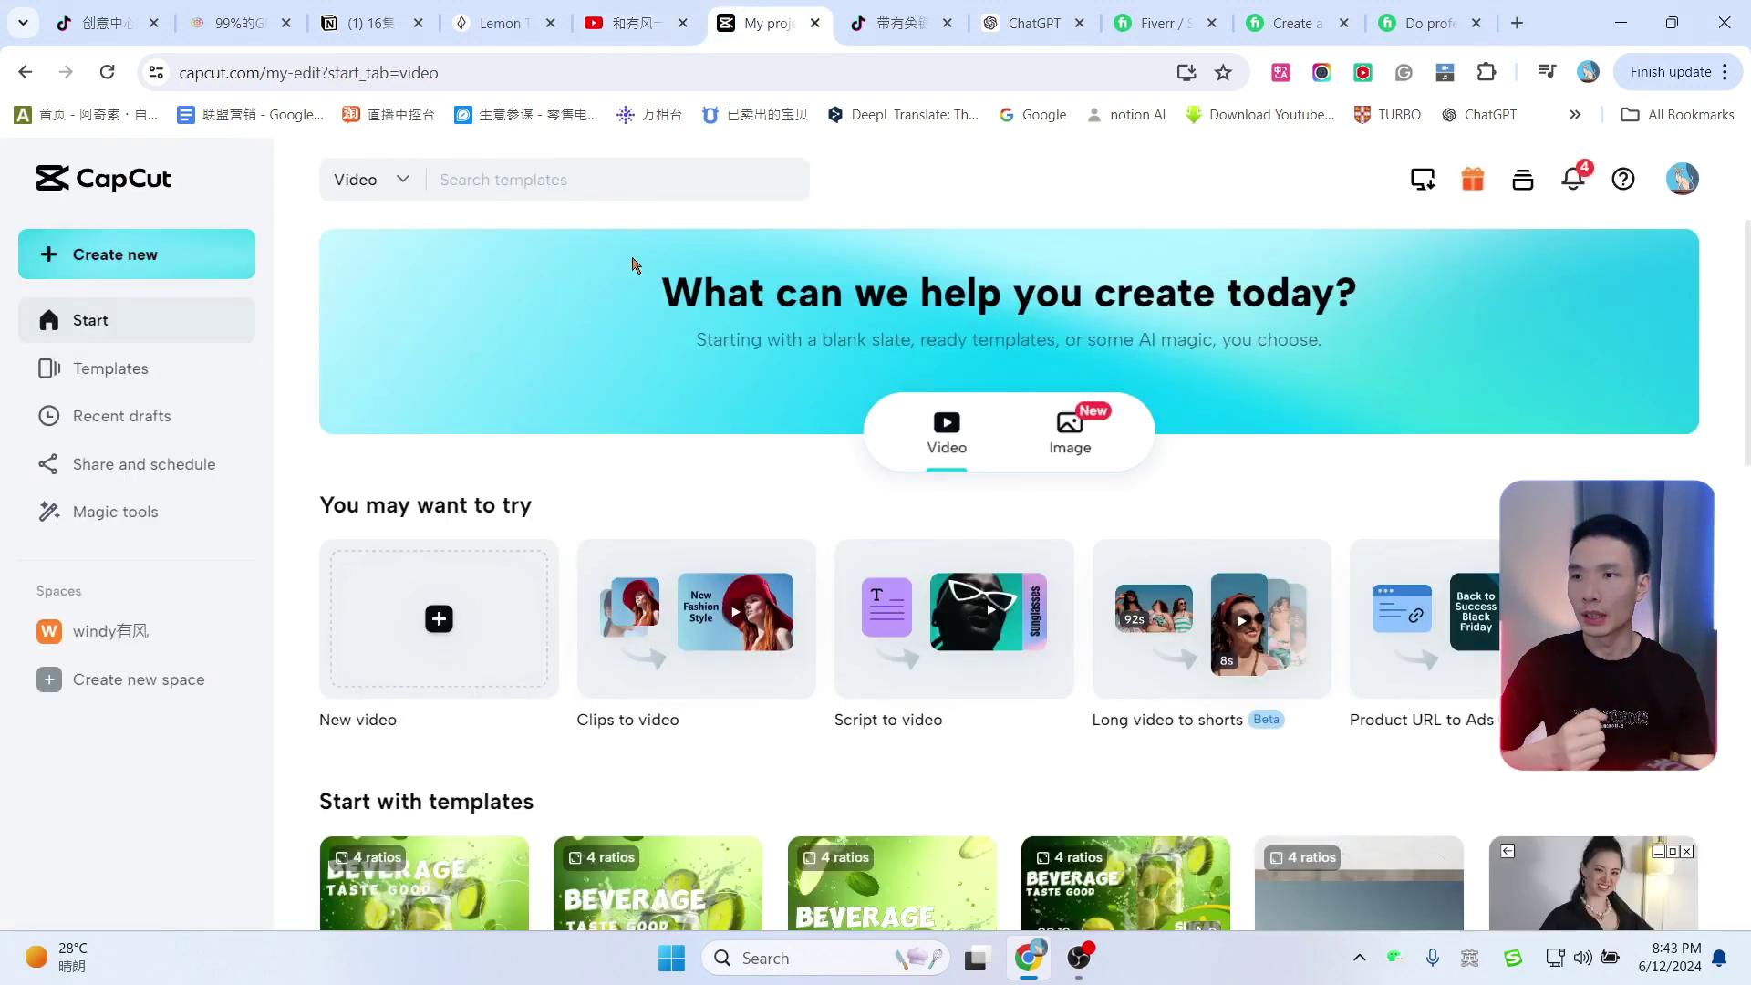
pyautogui.scroll(-4, 1007, 579)
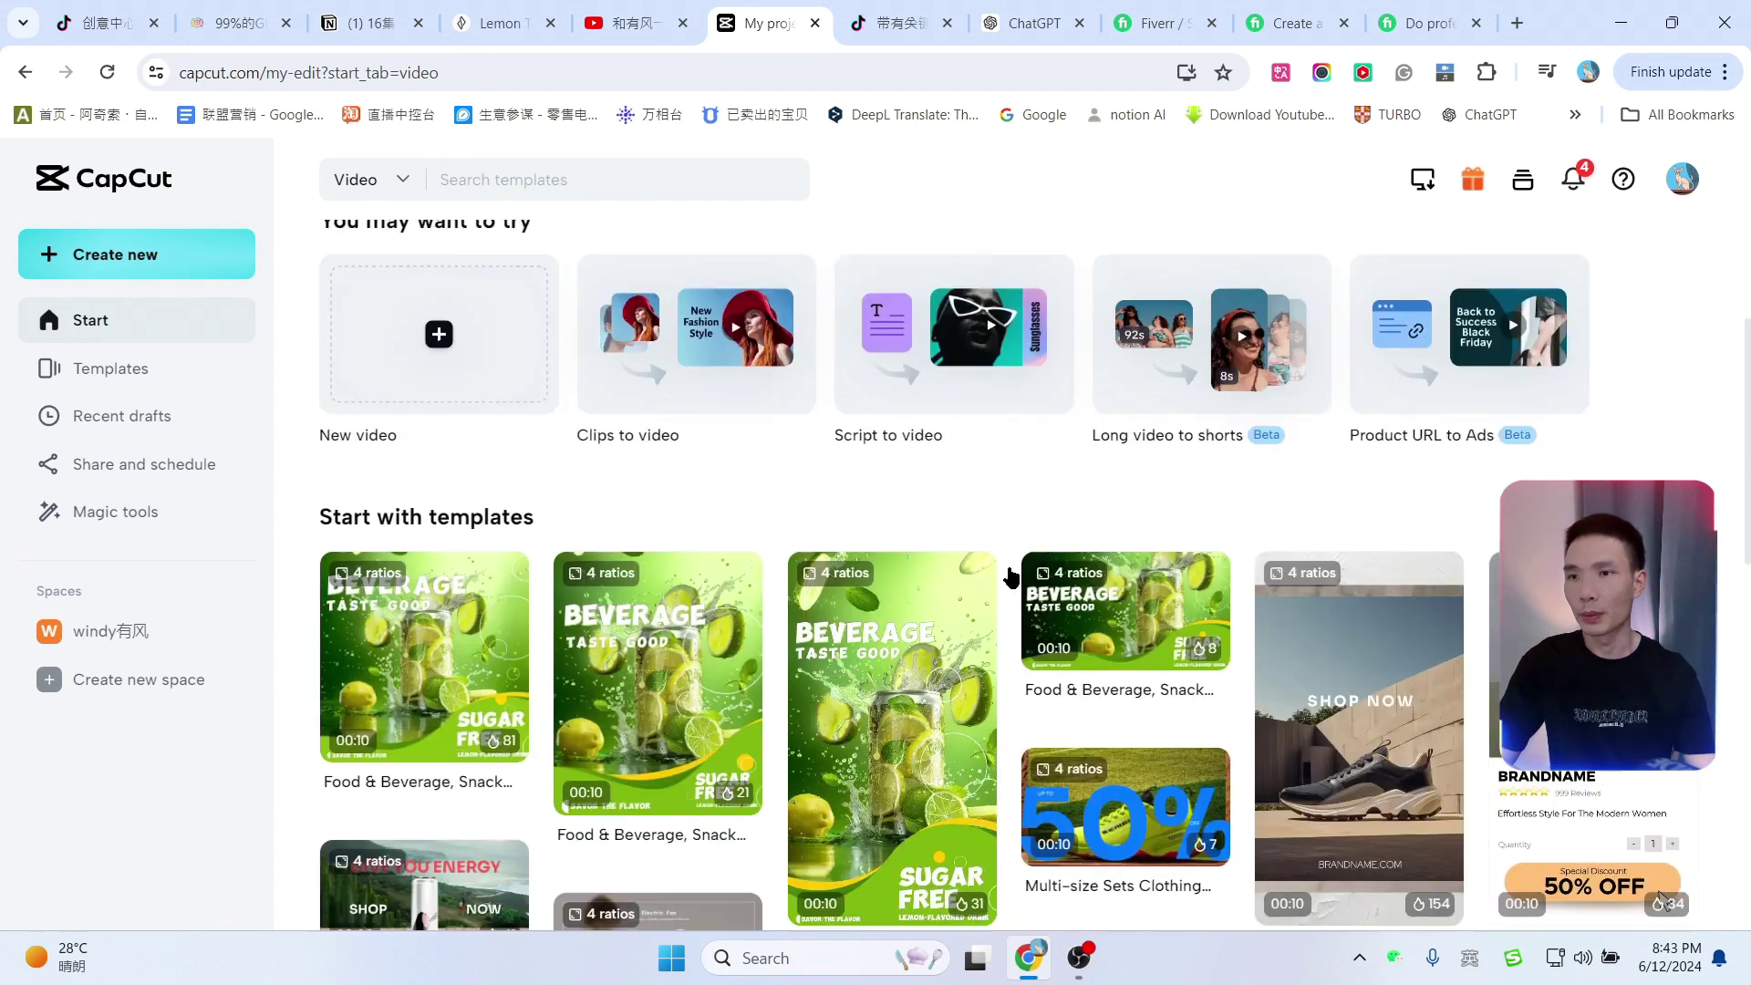
pyautogui.scroll(4, 1047, 597)
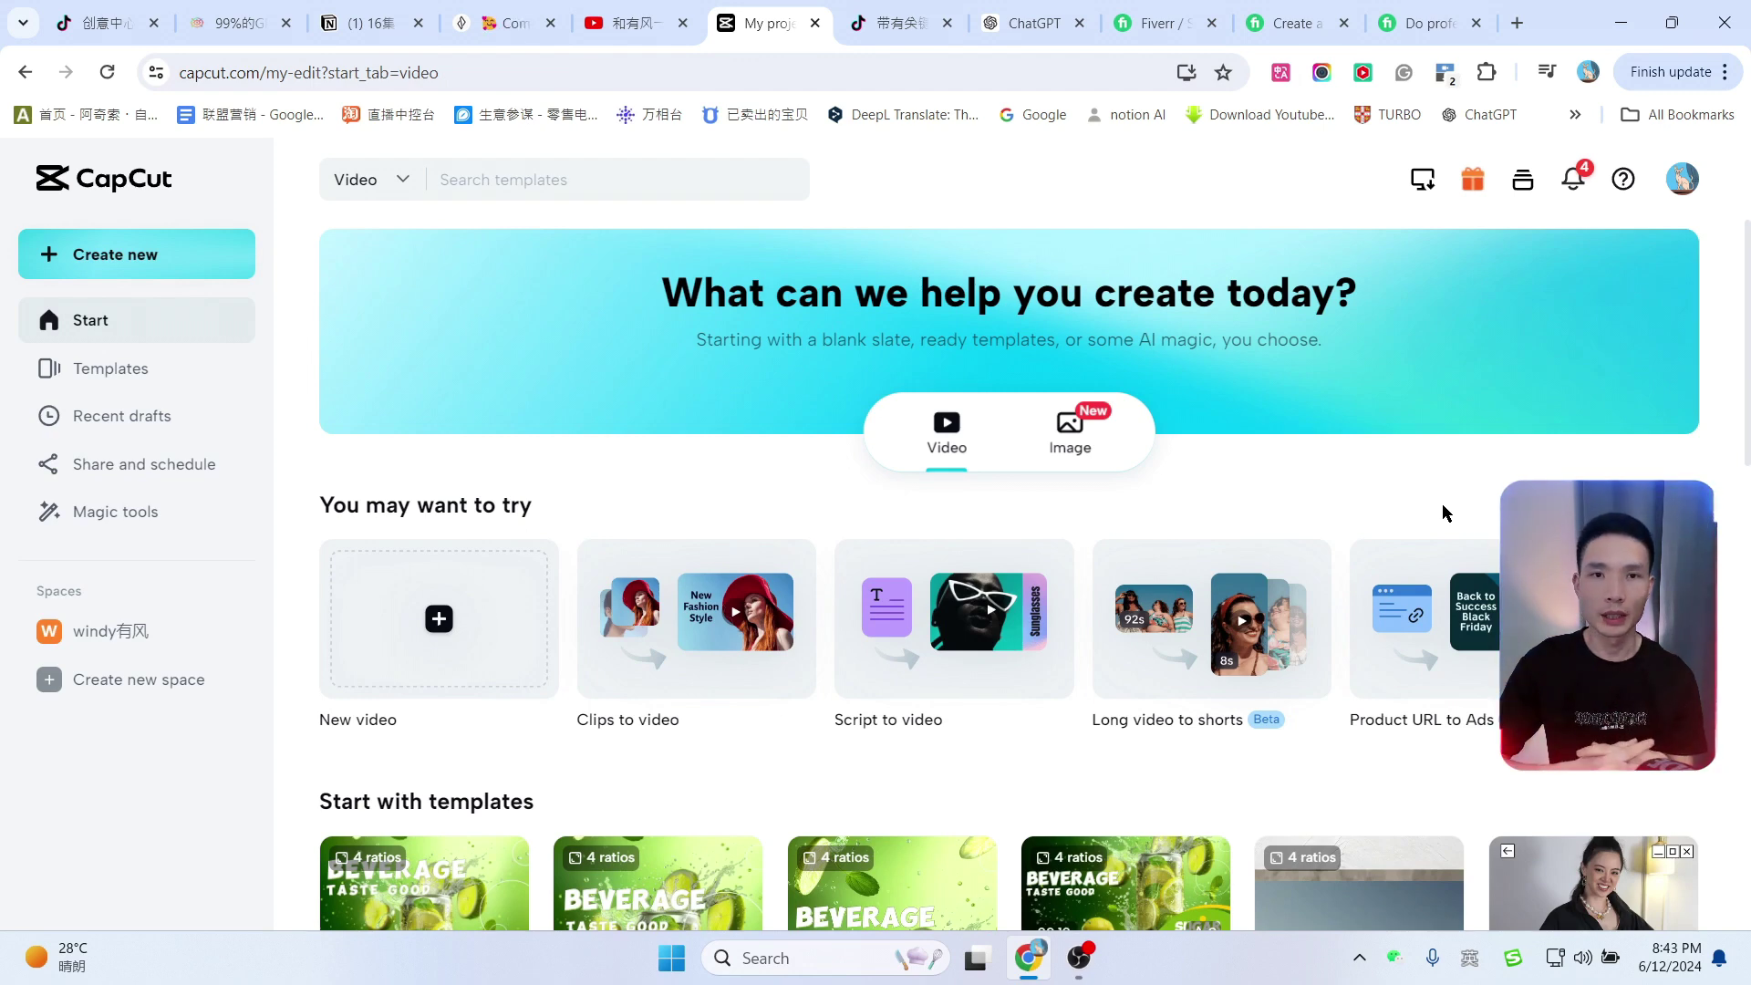
pyautogui.hotkey('ctrl', 'shift', 'Tab')
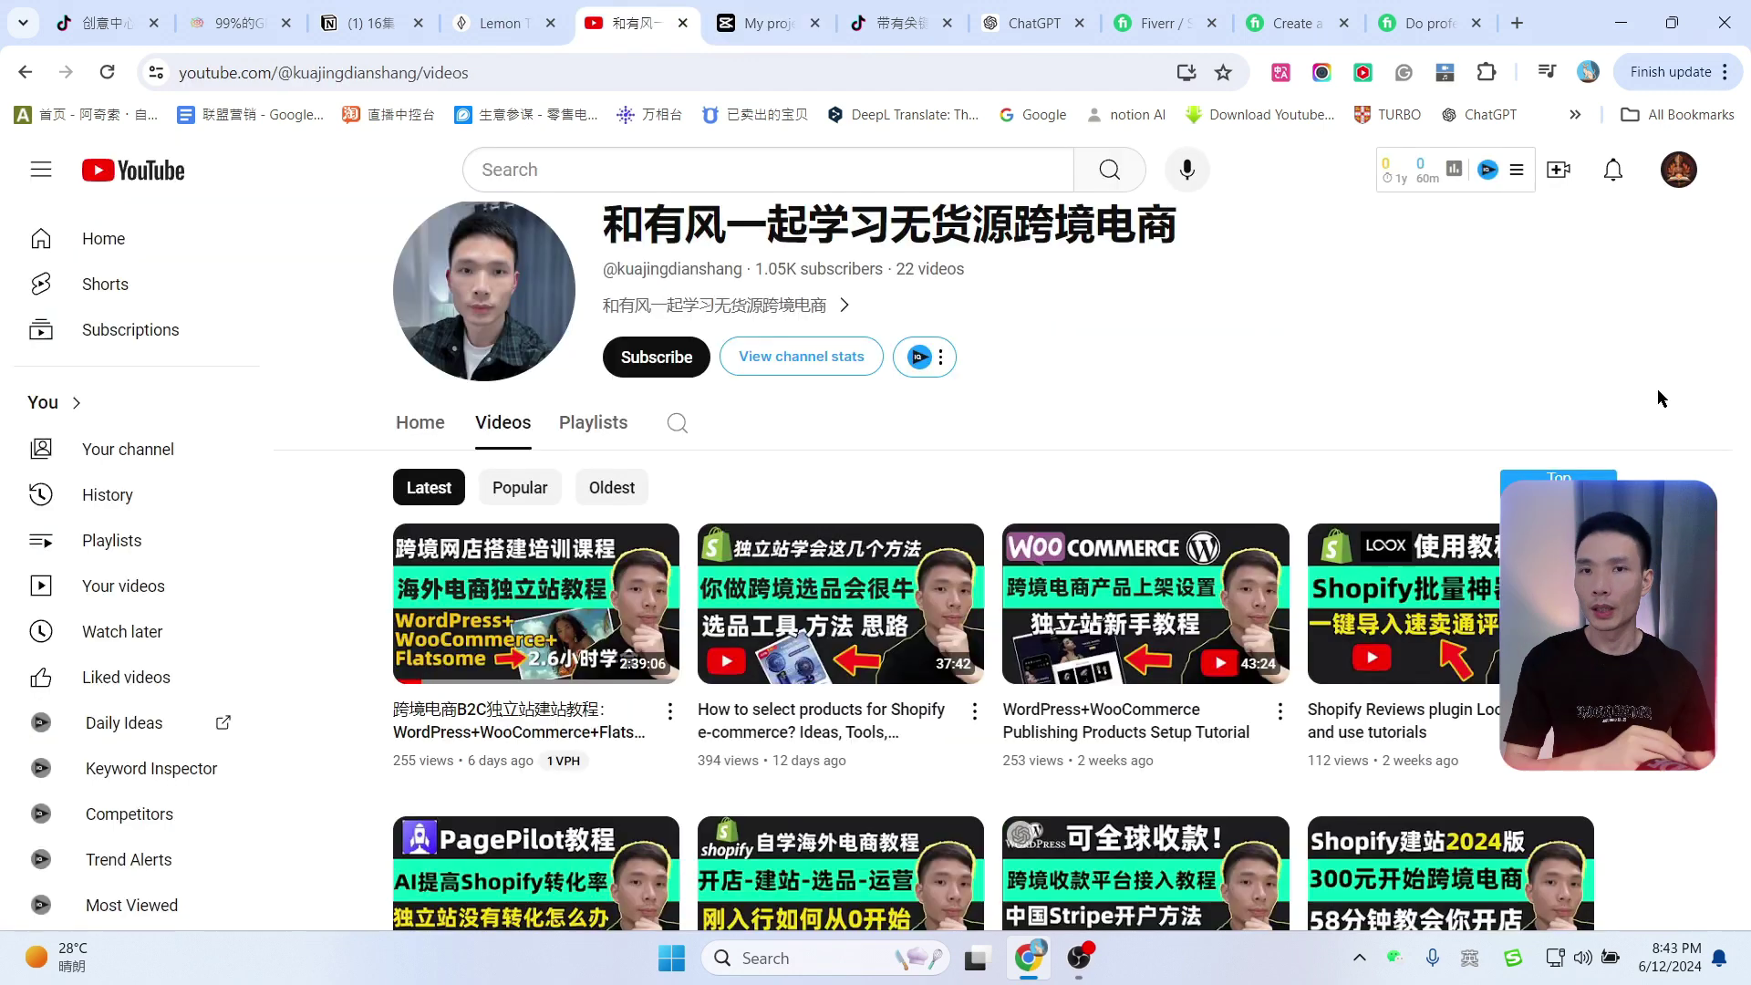